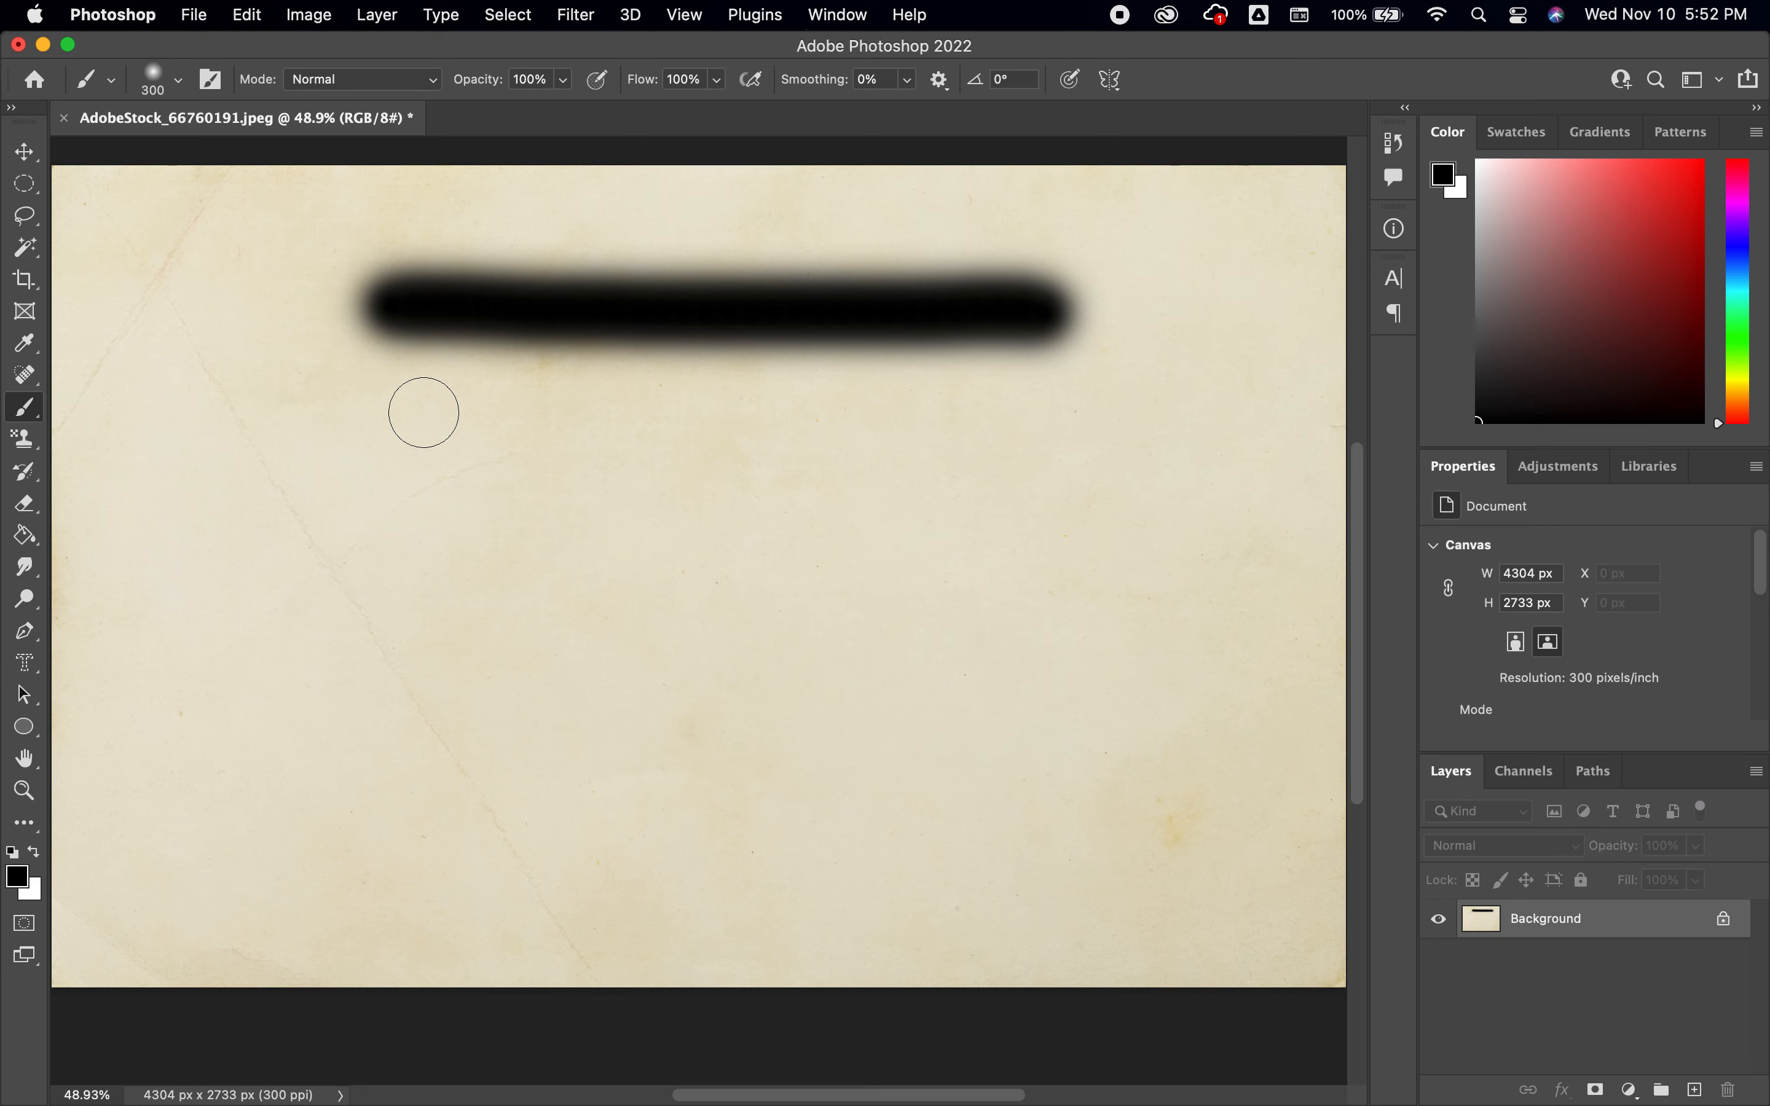
Step: Try smaller and larger brush sizes, return to 300 px, and paint one soft black dab on the paper
key(bracketleft)
key(bracketleft)
key(bracketleft)
key(bracketleft)
key(bracketleft)
key(bracketleft)
key(bracketright)
key(bracketright)
key(bracketright)
key(bracketright)
key(bracketright)
key(bracketright)
key(bracketright)
key(bracketright)
key(bracketright)
key(bracketleft)
key(bracketleft)
key(Caps_Lock)
click(334, 572)
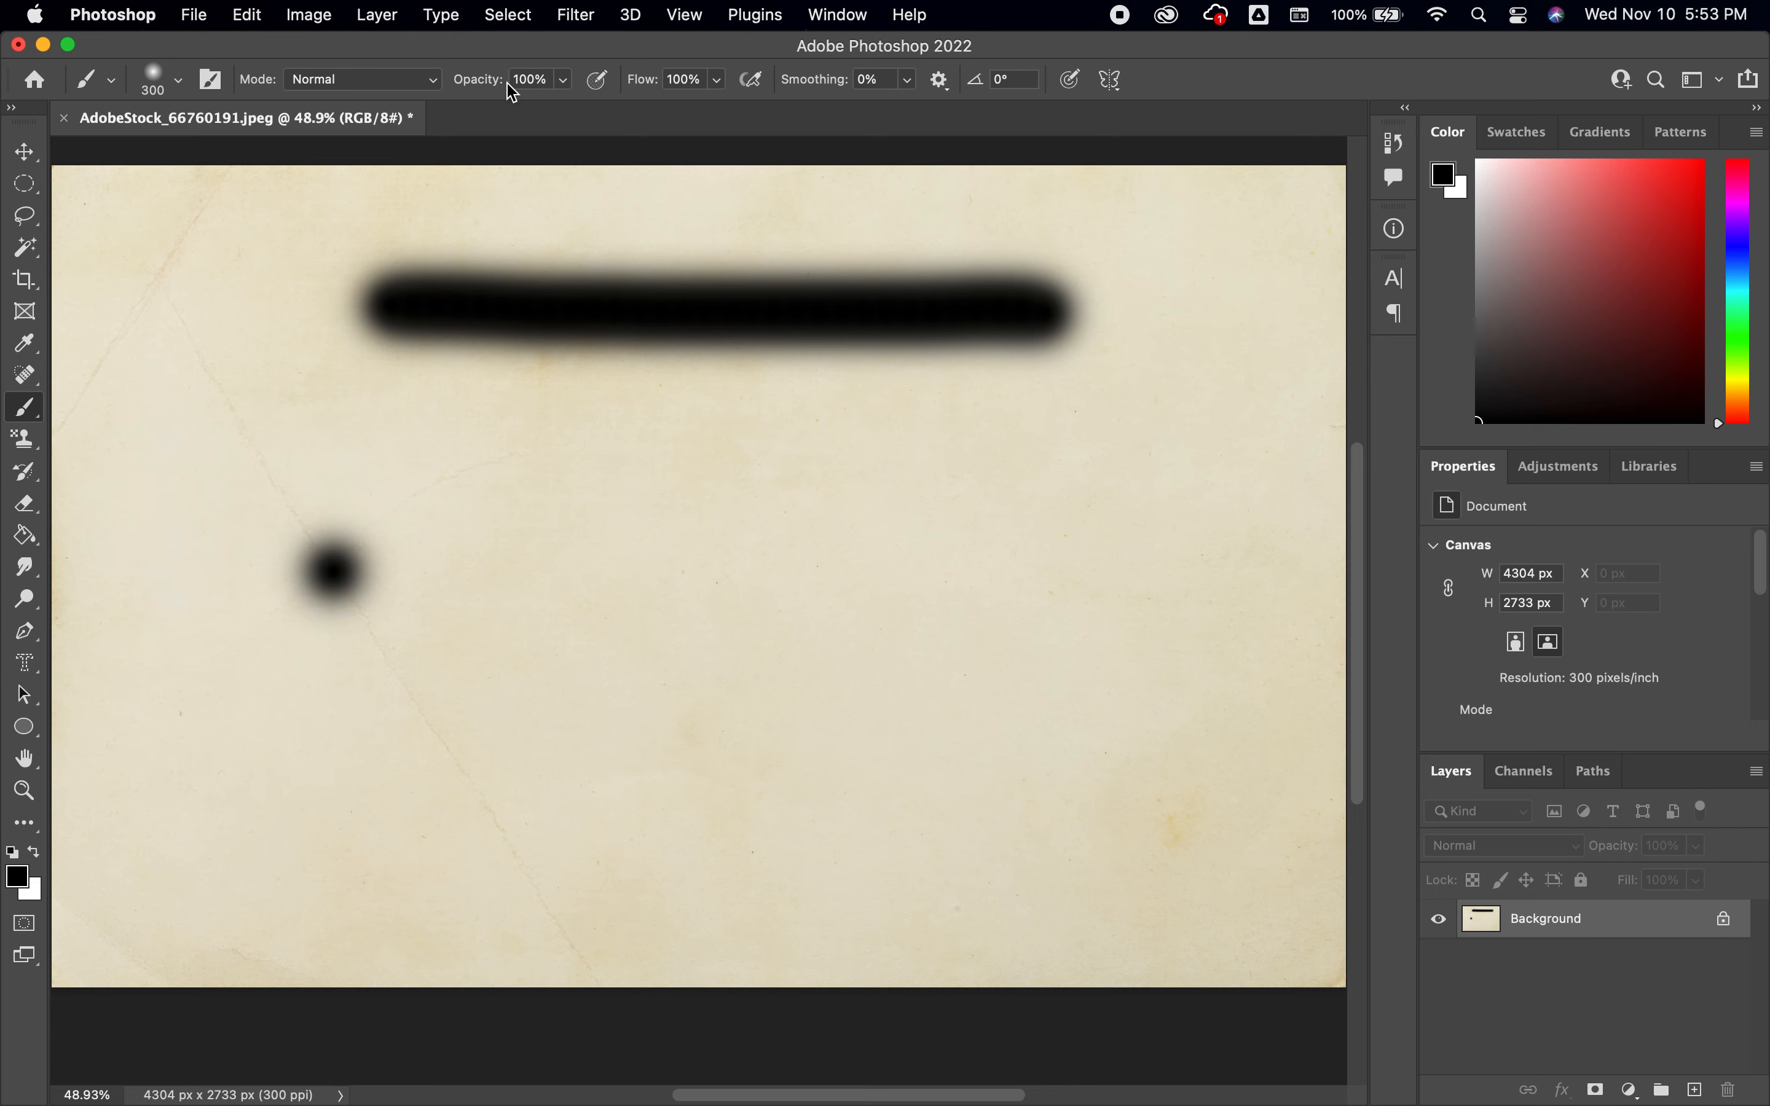
Step: Try a smaller brush size in the brush settings, and set the size back to 300 px
click(181, 86)
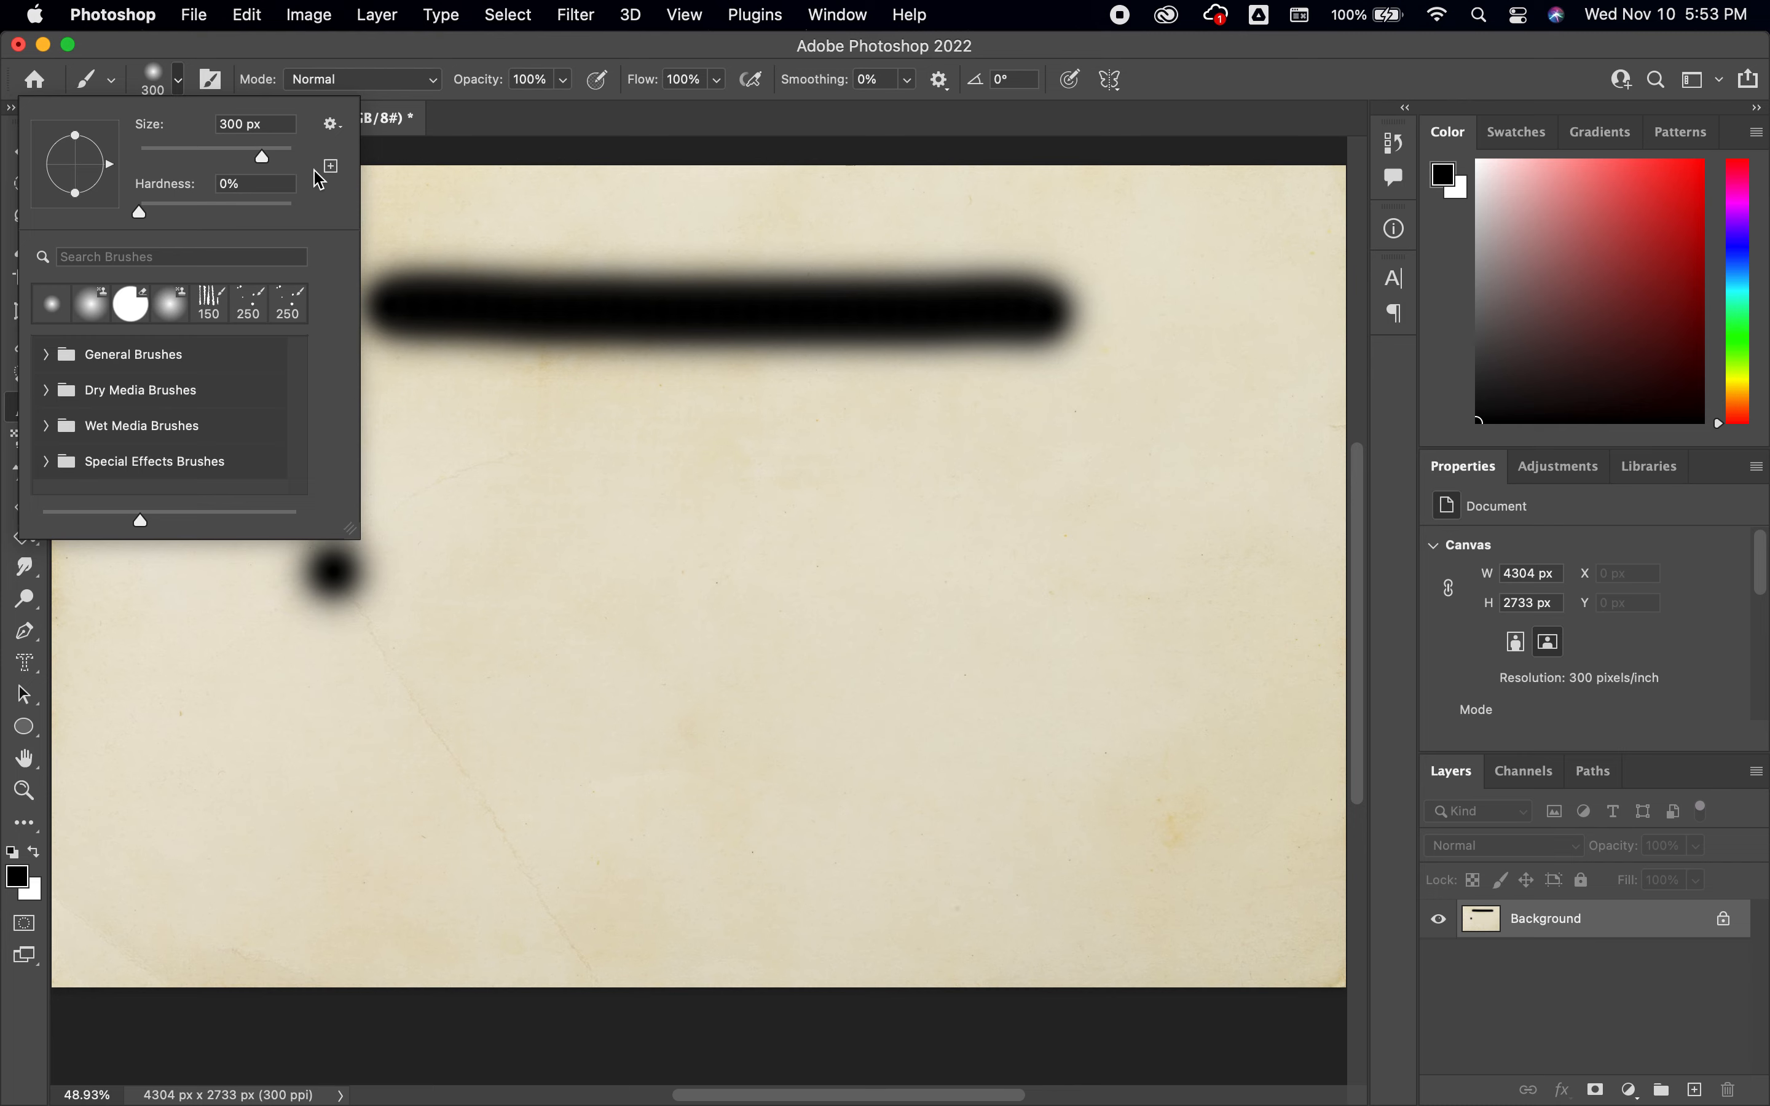
drag(263, 156, 197, 157)
text(300)
key(Return)
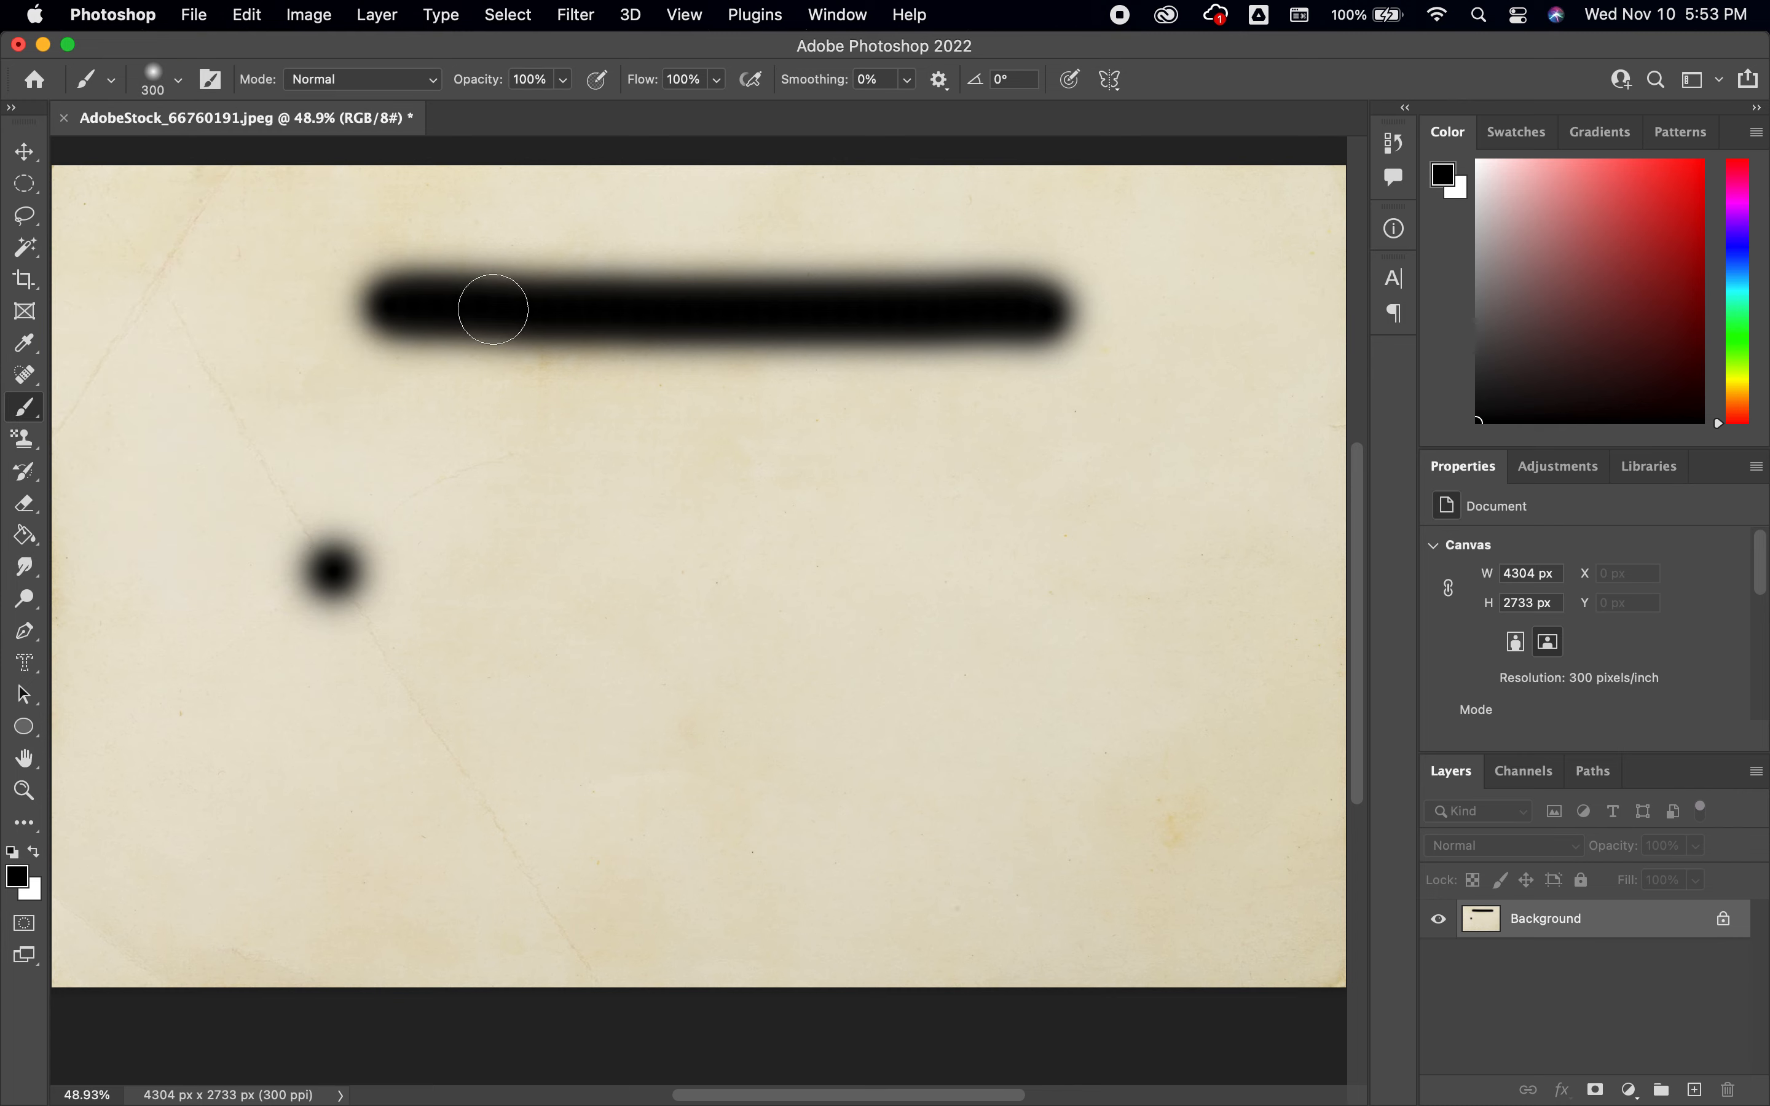
Step: Set the brush hardness to 100% and paint a hard-edged horizontal stroke below the soft one
click(178, 80)
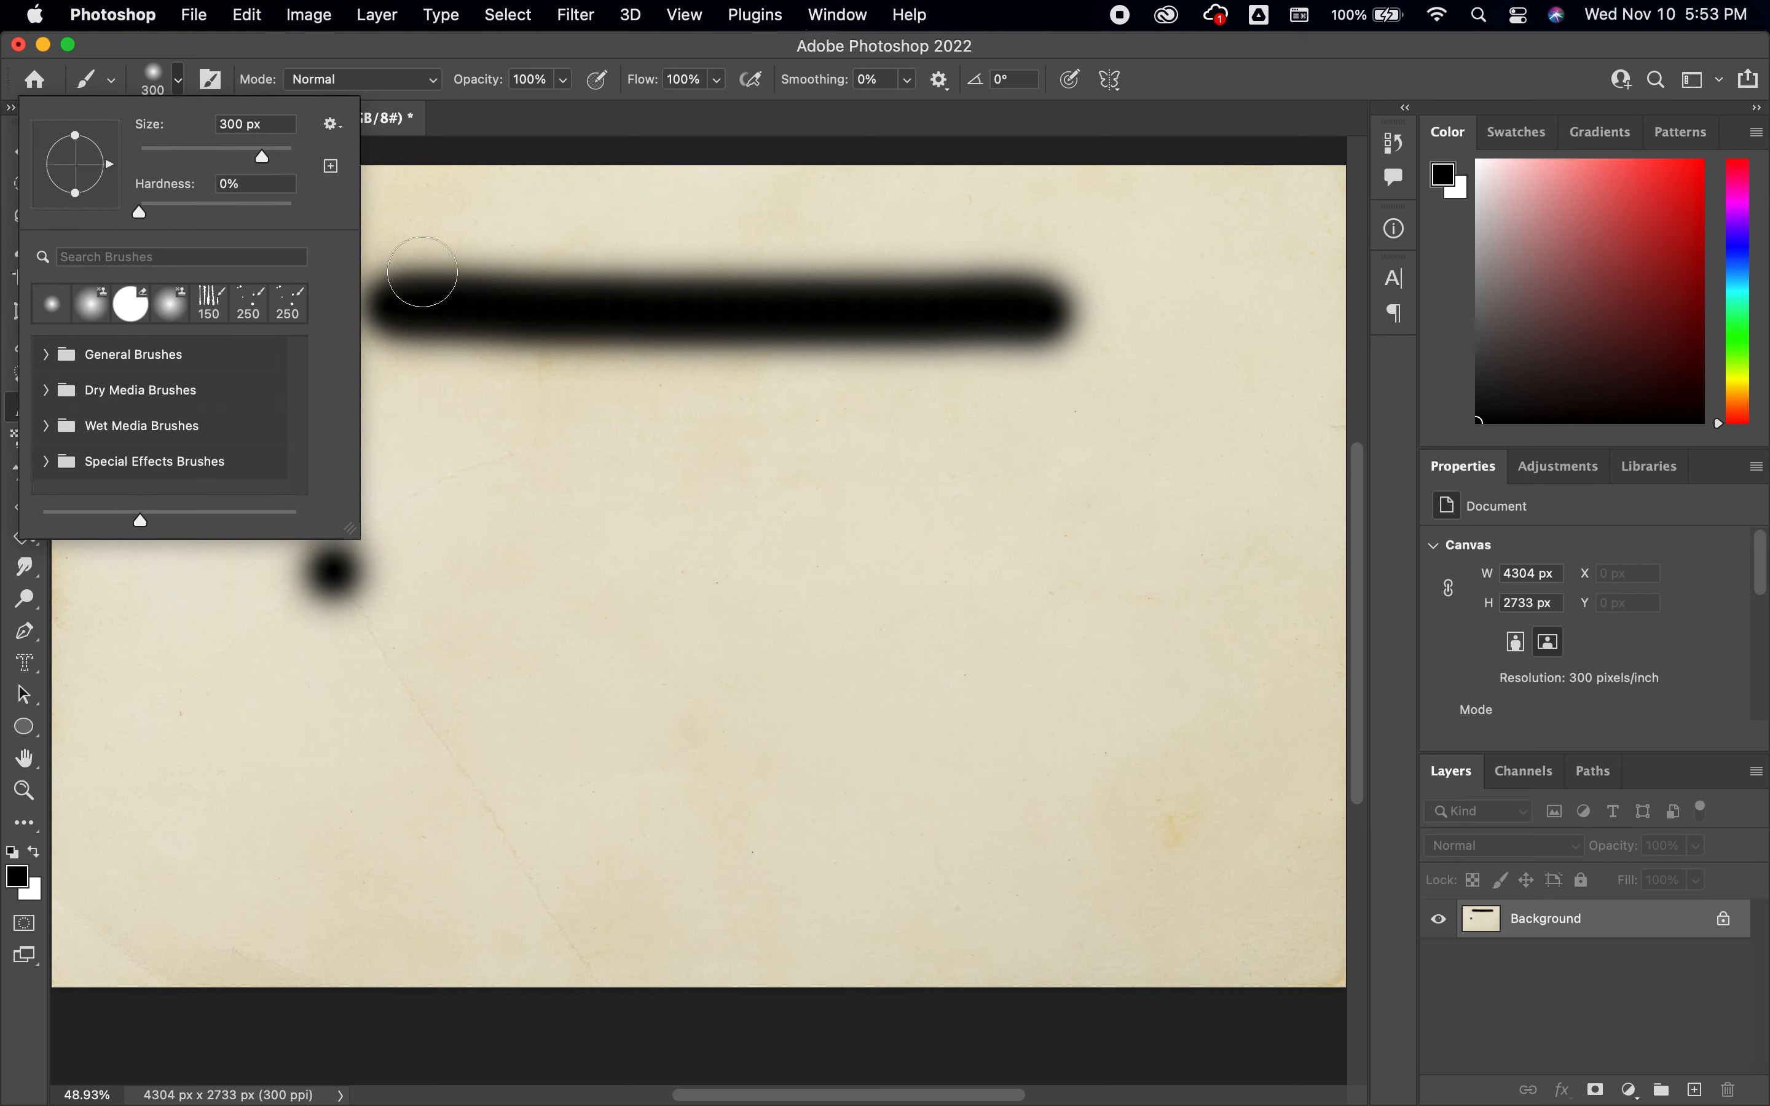
drag(144, 221, 300, 219)
drag(419, 414, 980, 415)
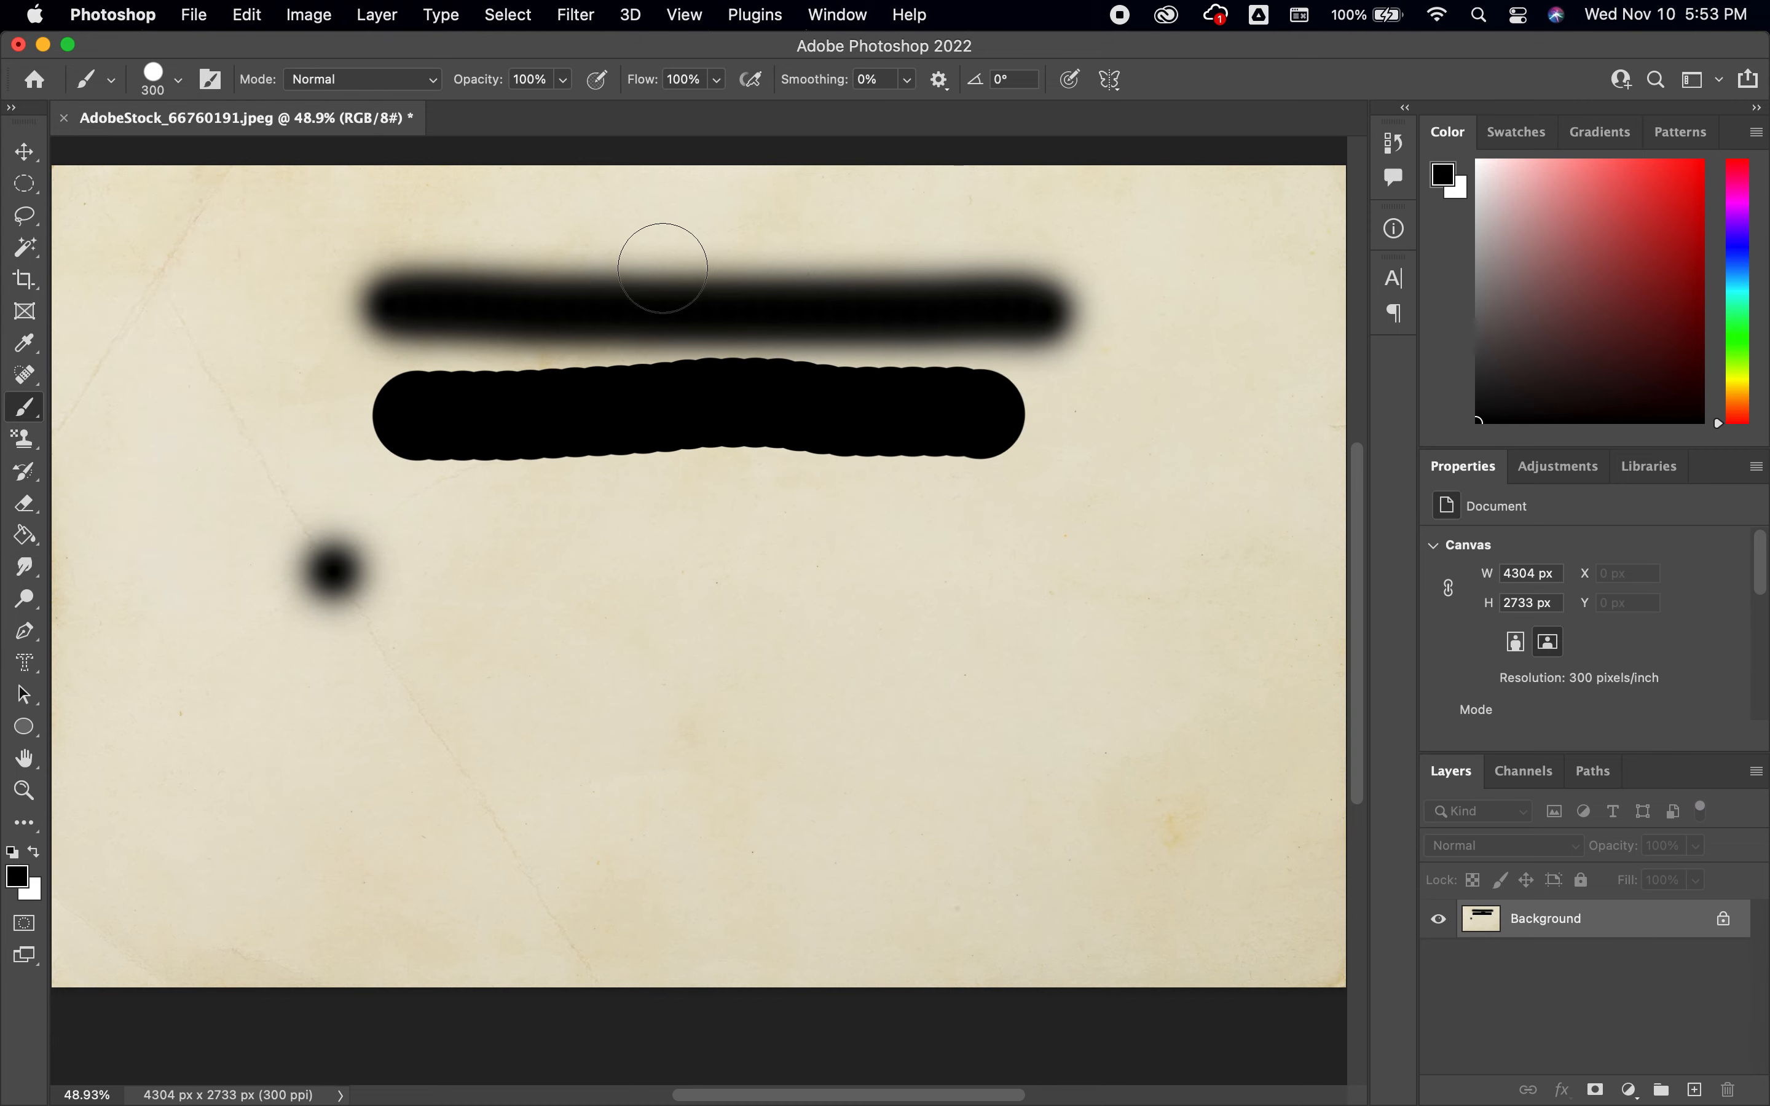
Step: Choose the KYLE Bonus Chunky Charcoal brush from the Dry Media Brushes
click(178, 81)
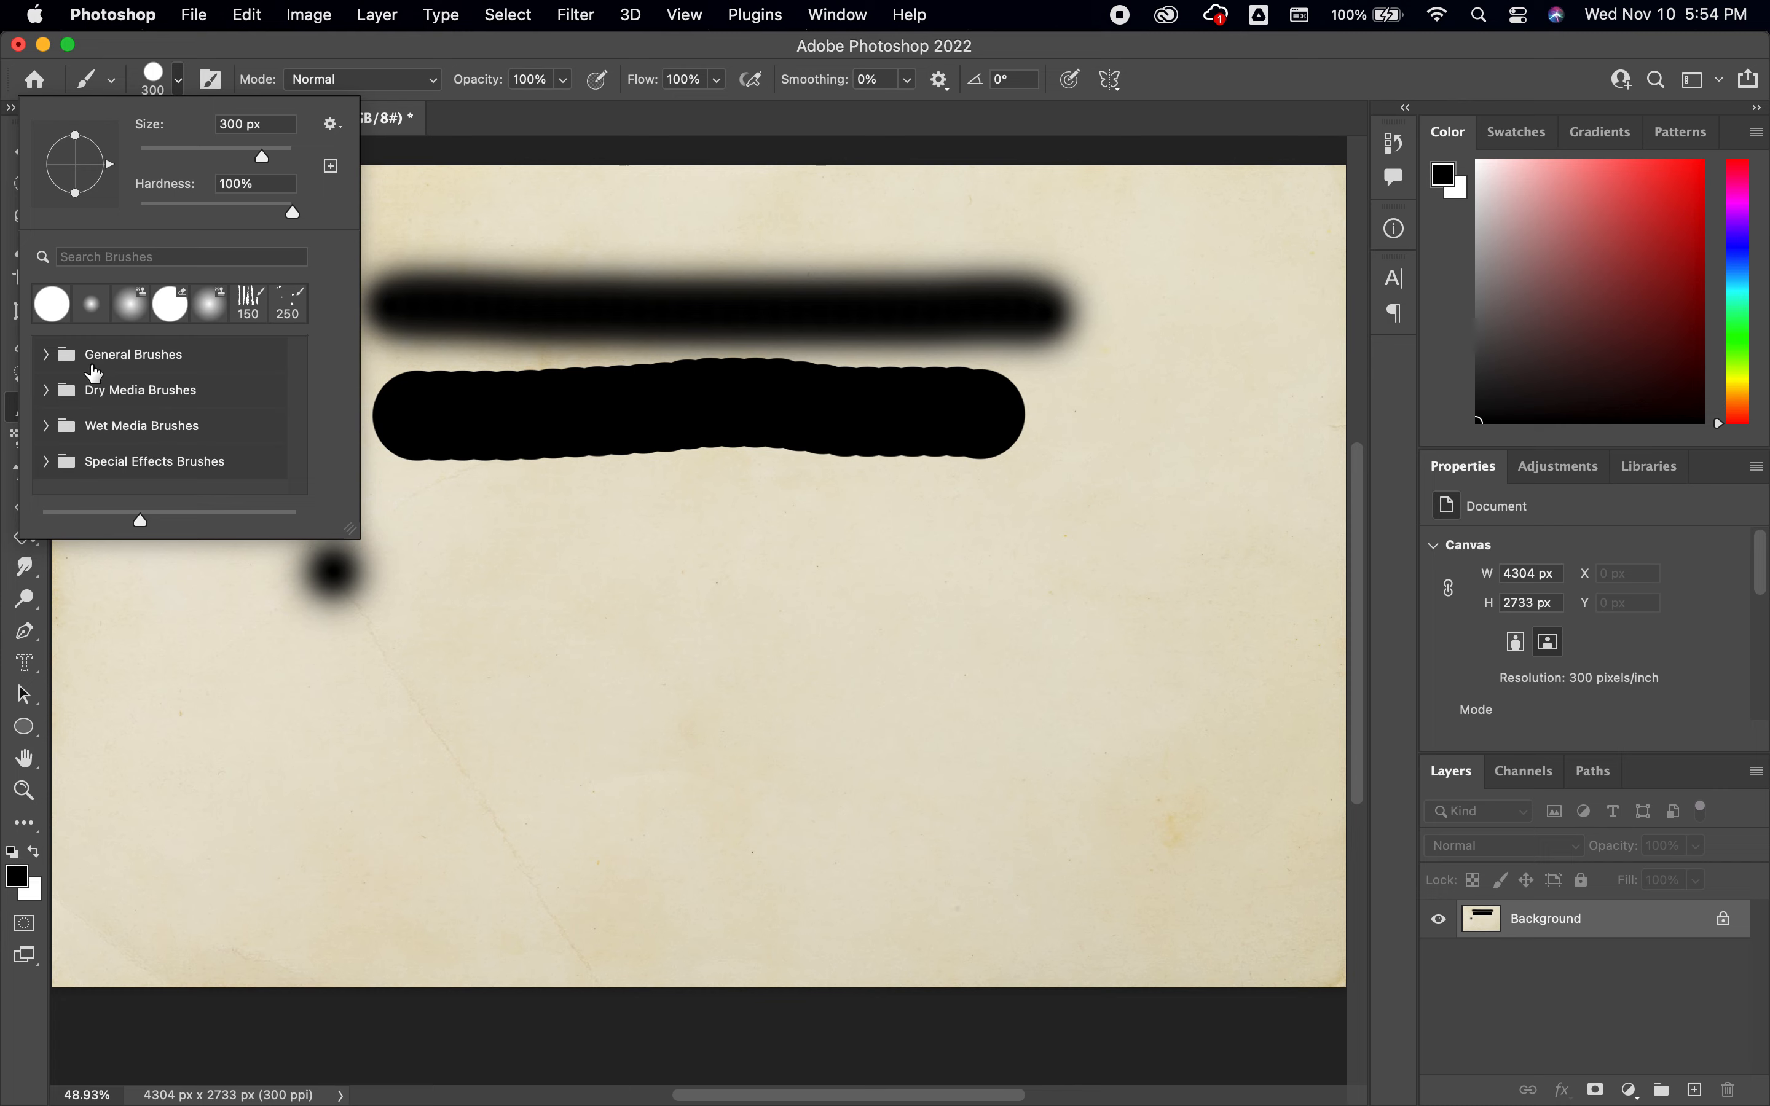
click(47, 354)
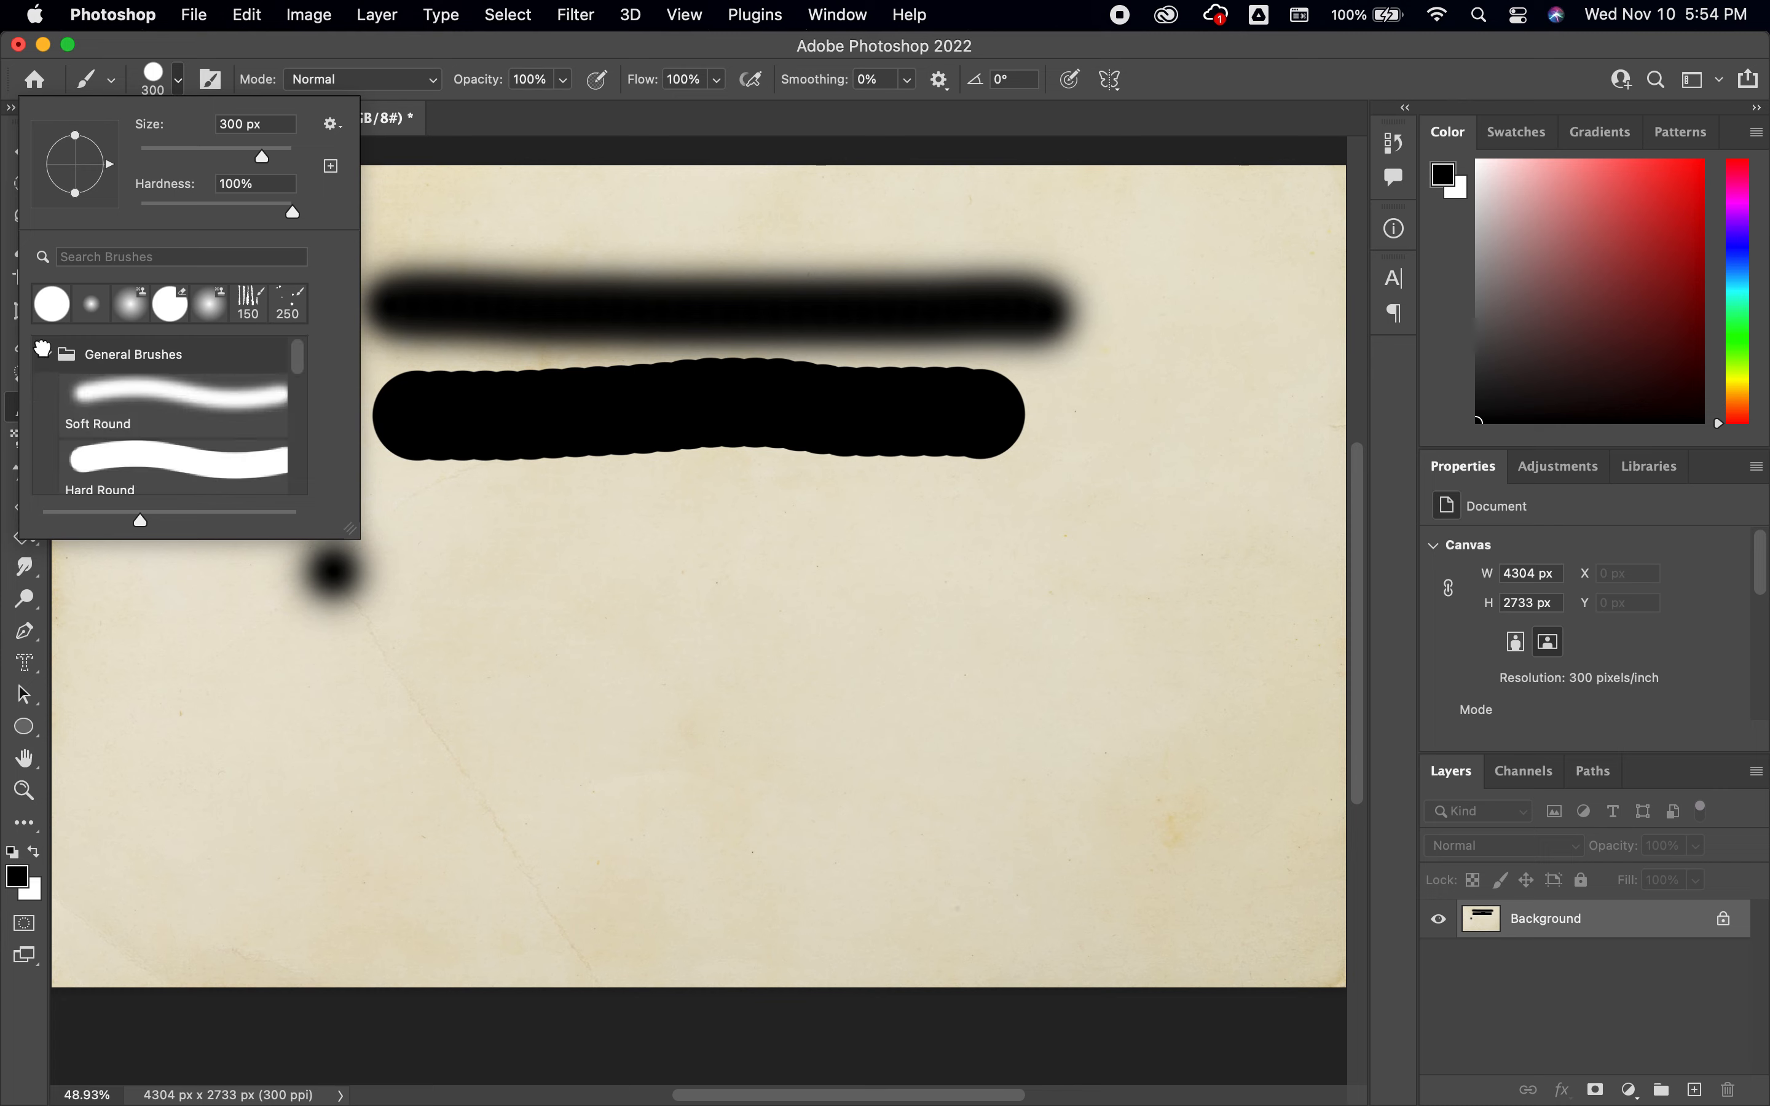
click(46, 356)
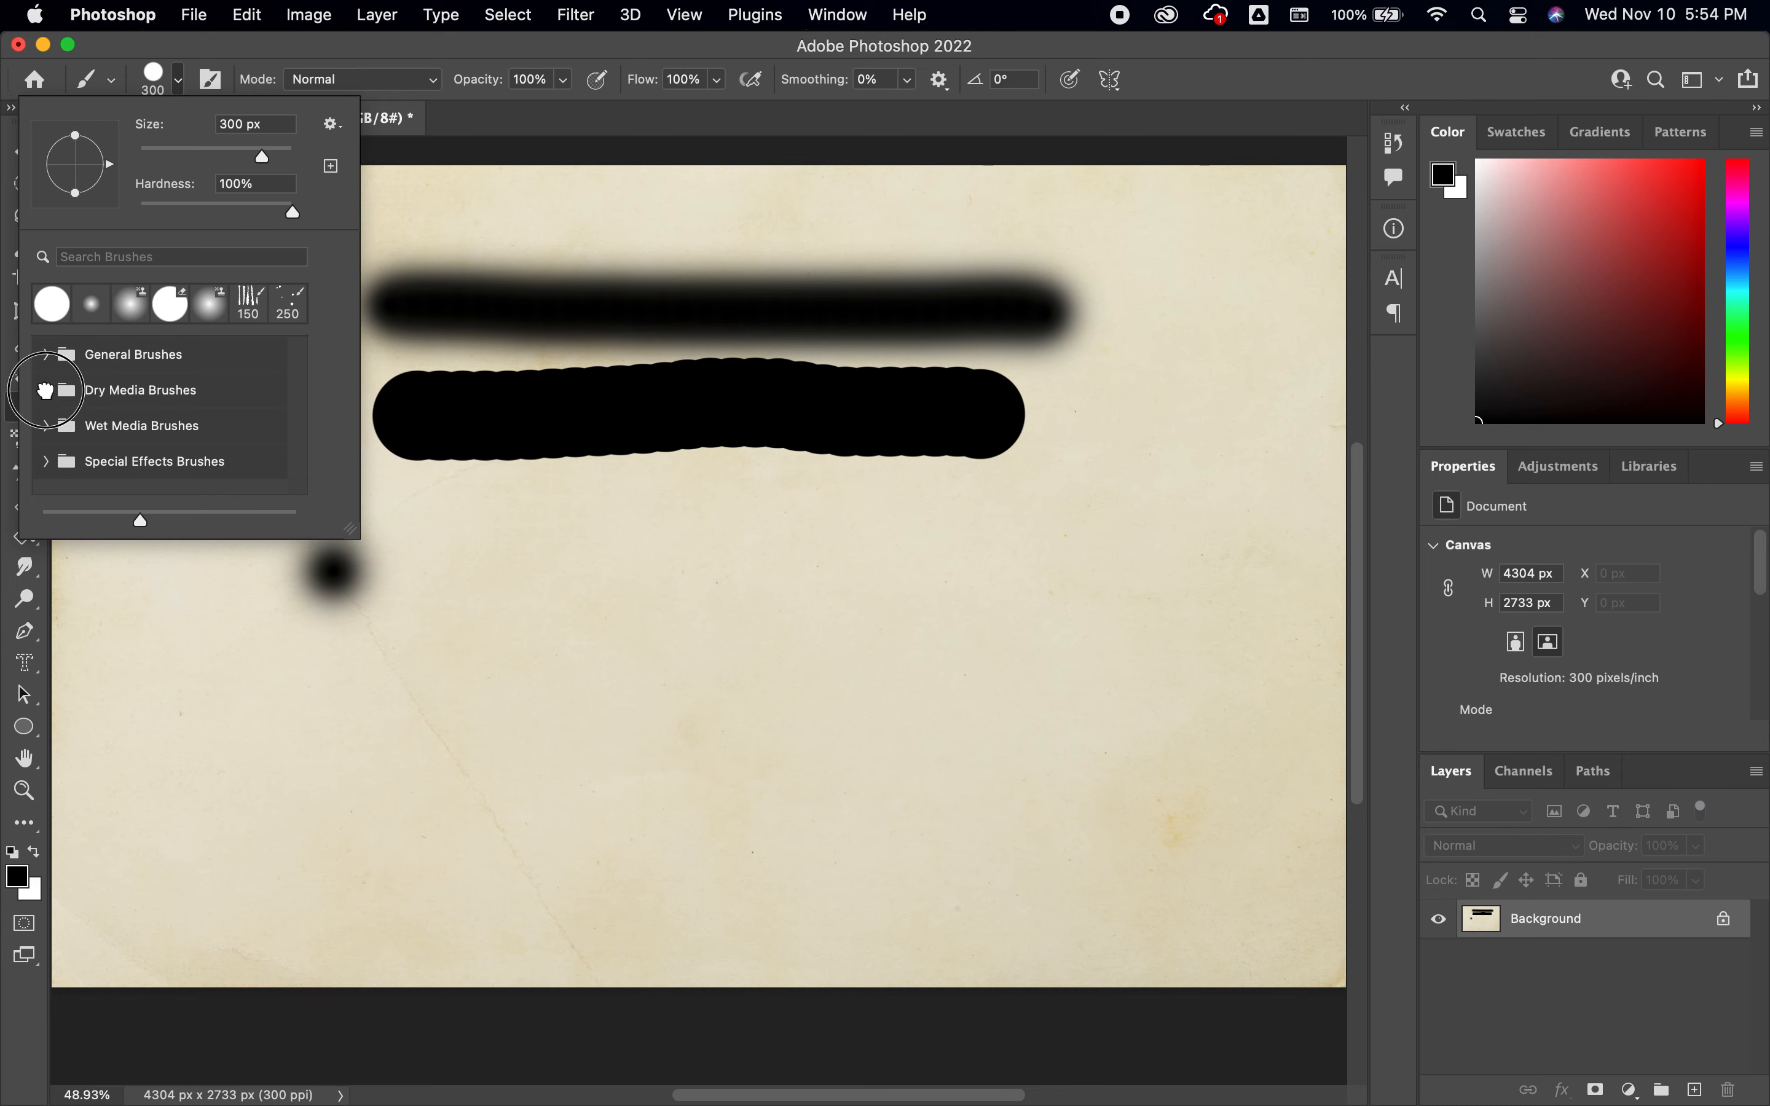
click(46, 391)
scroll(131, 399, down, 2)
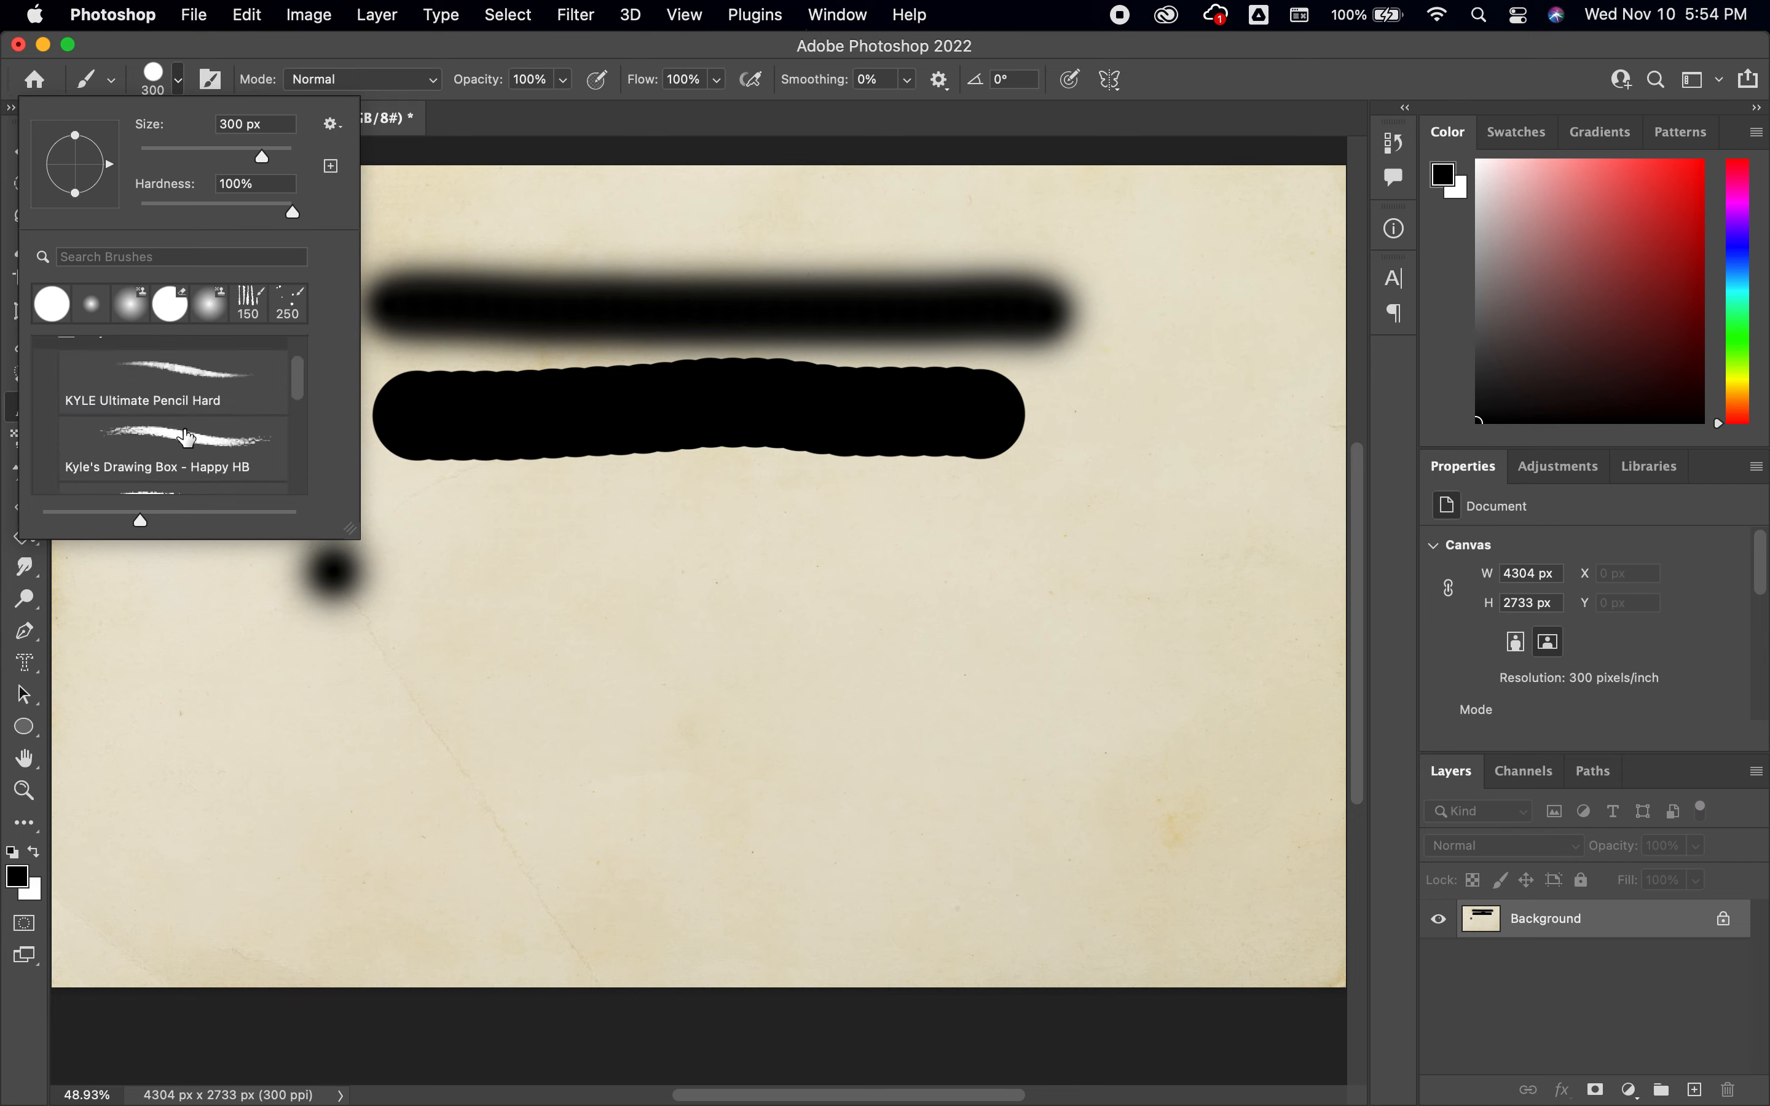
scroll(220, 431, down, 3)
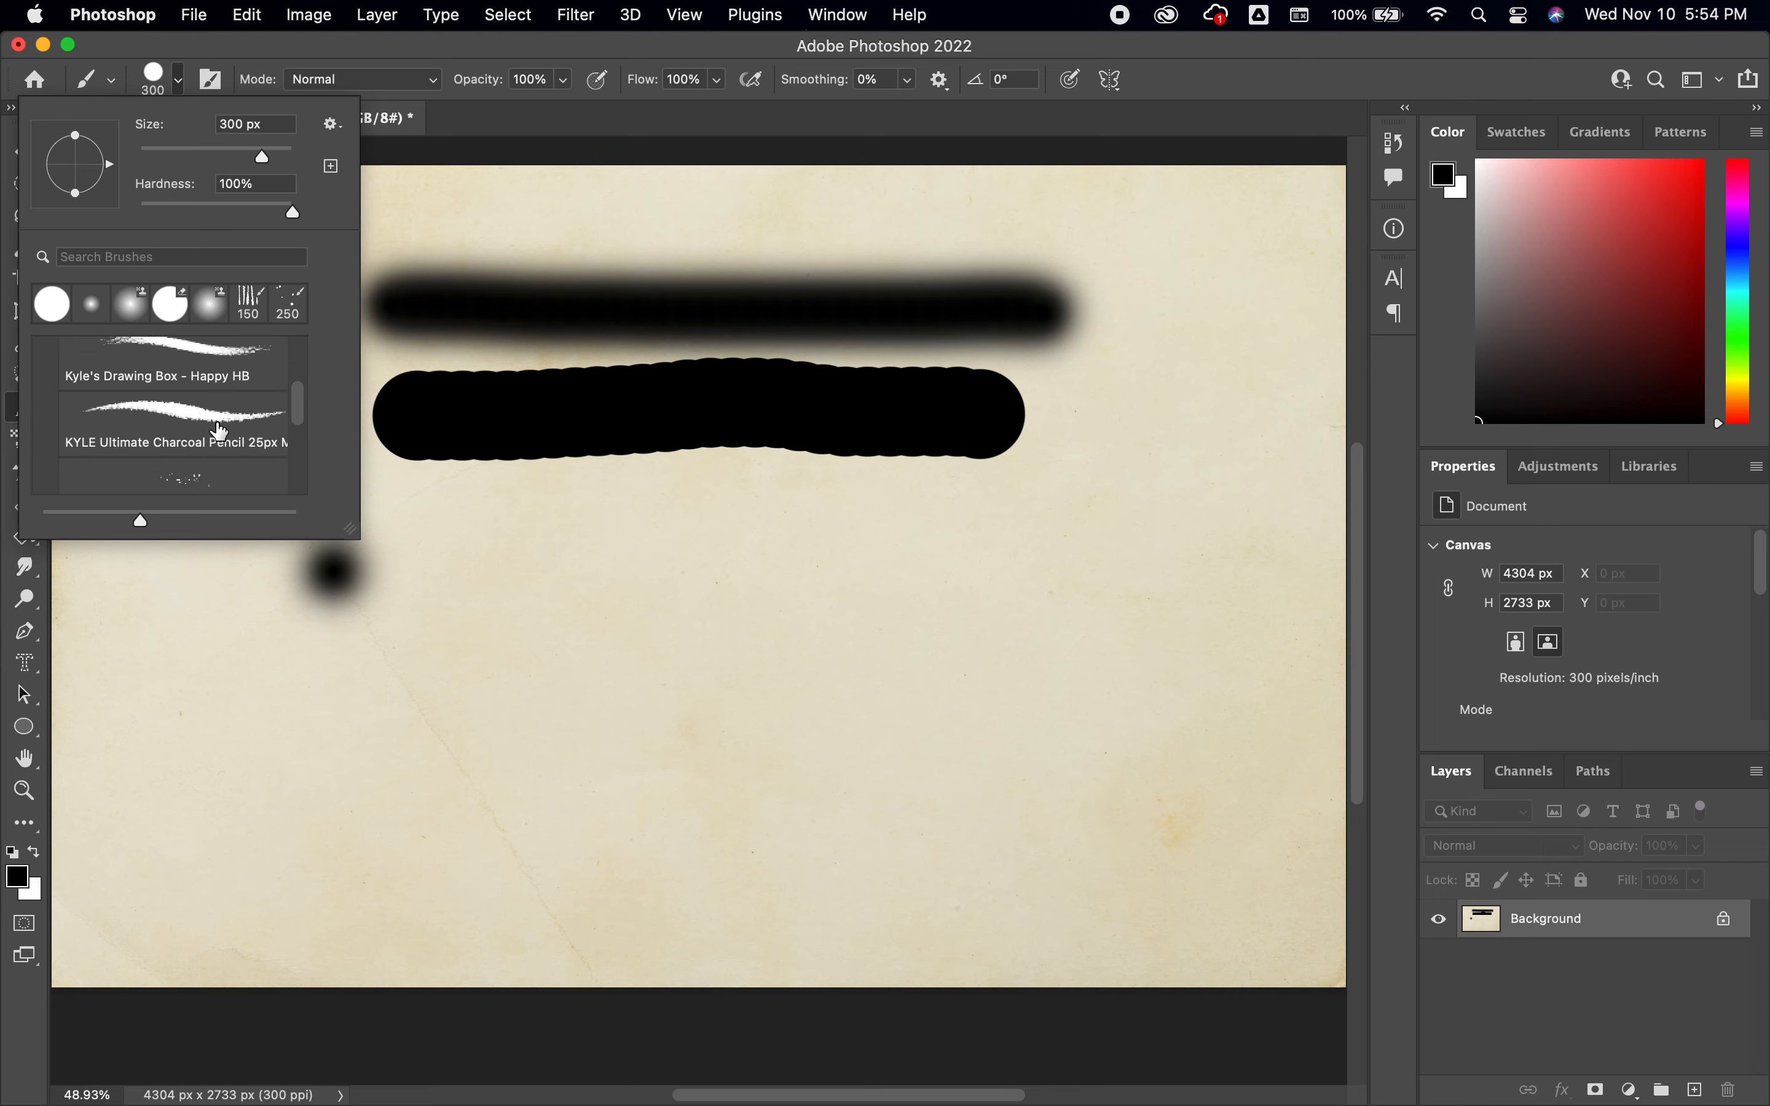
scroll(193, 442, down, 3)
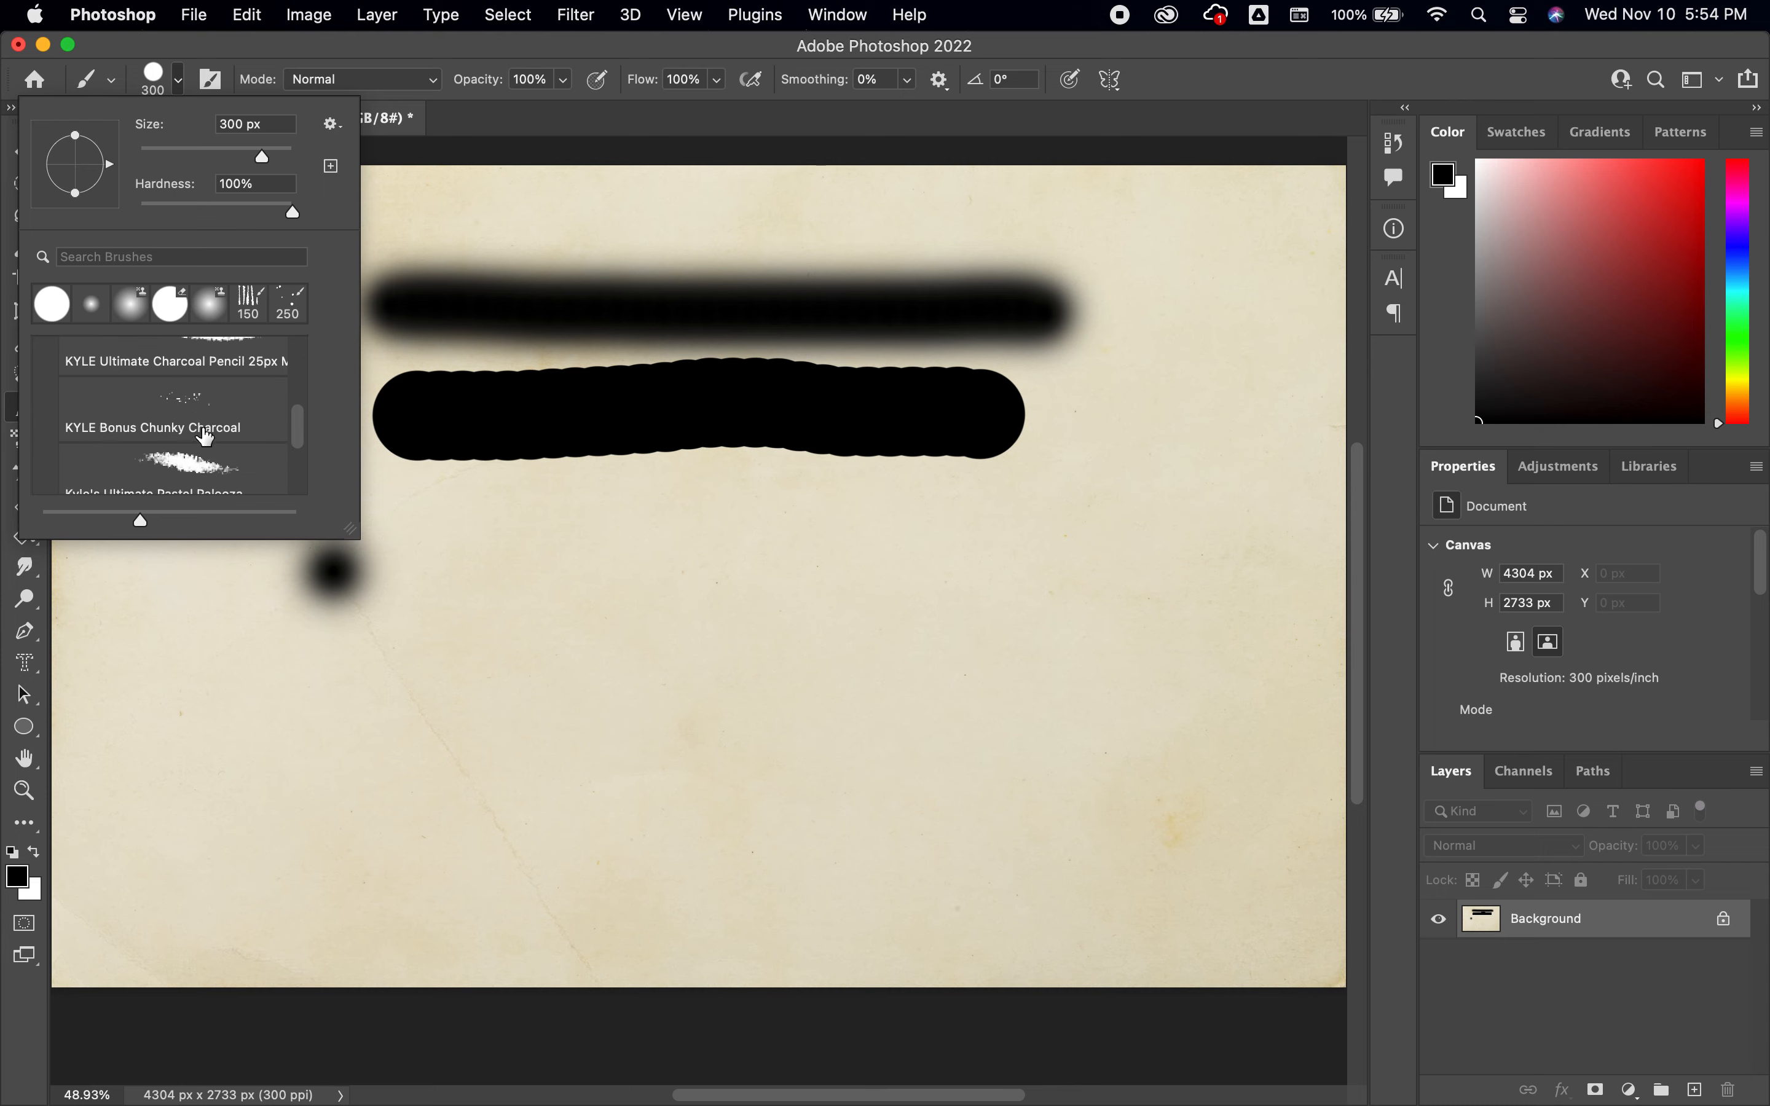
click(197, 397)
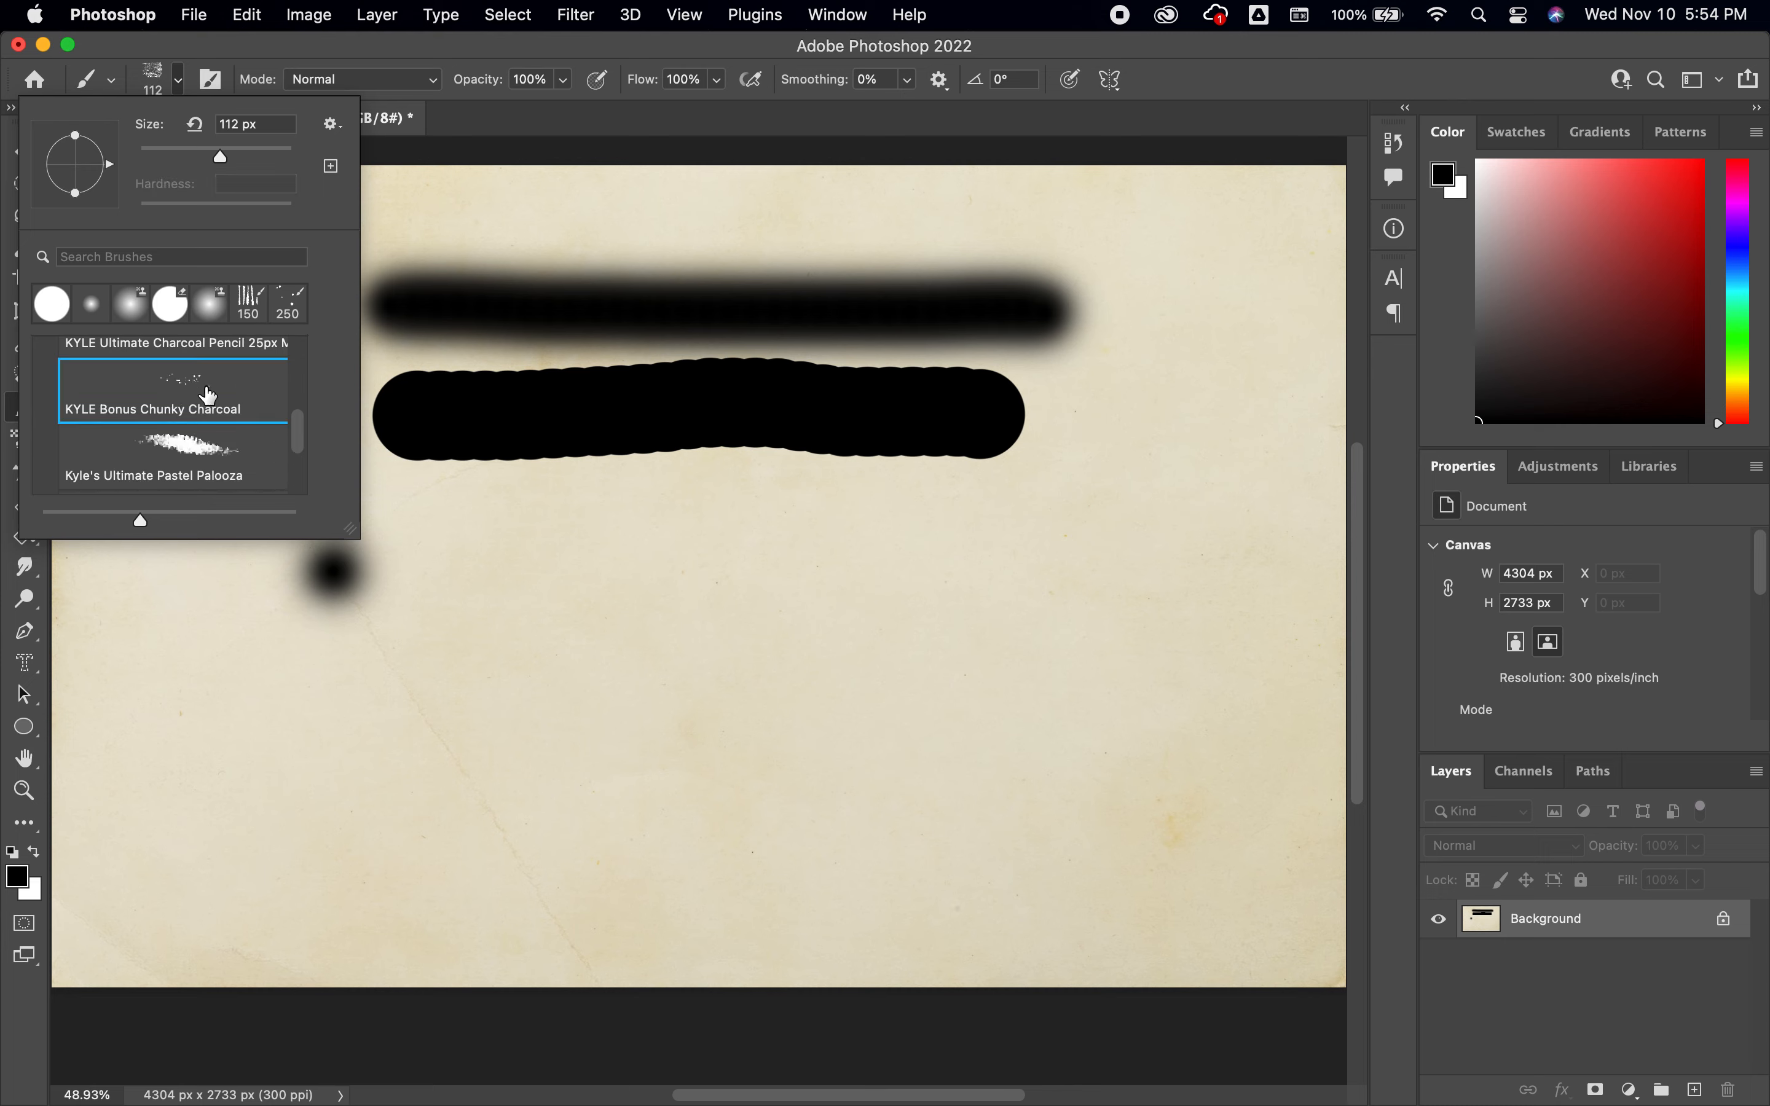
click(180, 82)
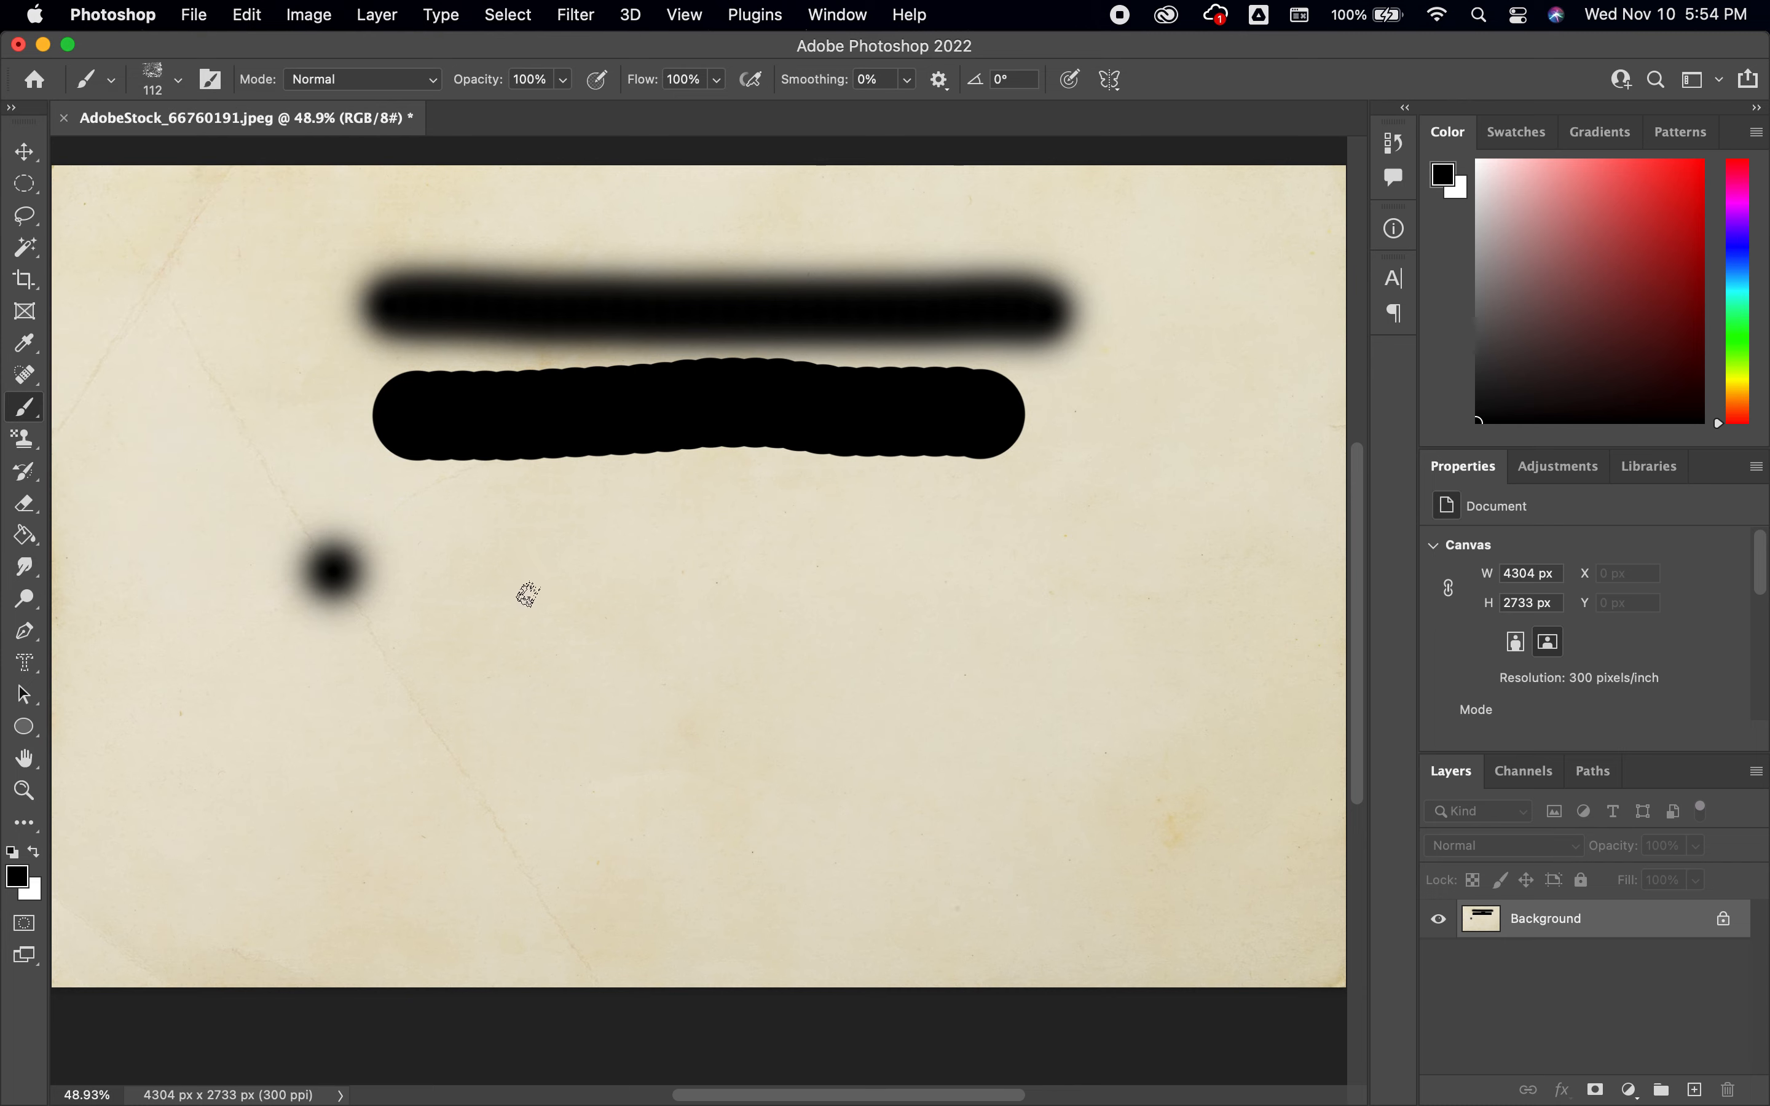
Step: Undo the hard stroke, the soft dab and the soft stroke on the Background layer
key(super+z)
key(super+z)
key(super+z)
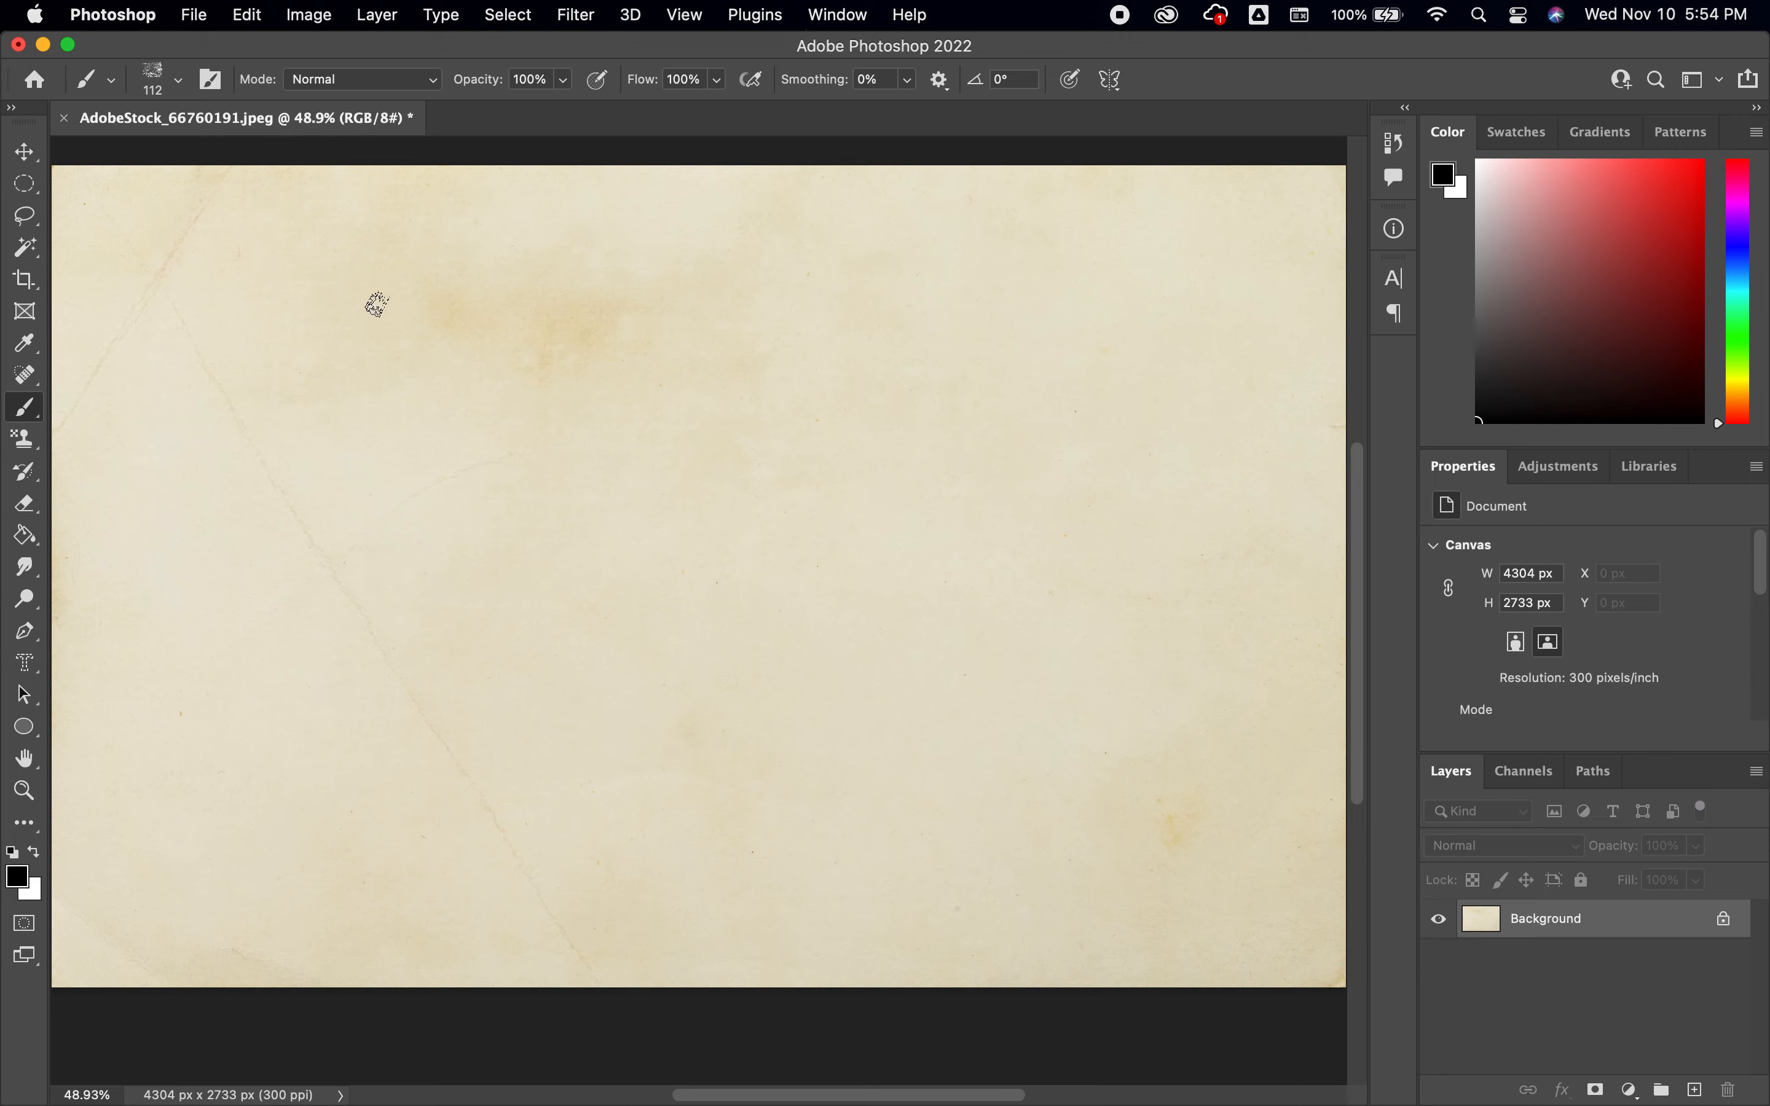
Step: Try a horizontal charcoal stroke on the upper part of the Background layer, keeping Normal blend mode, and undo it
mouse_move(342, 308)
mouse_down()
mouse_move(651, 322)
mouse_move(926, 299)
mouse_up()
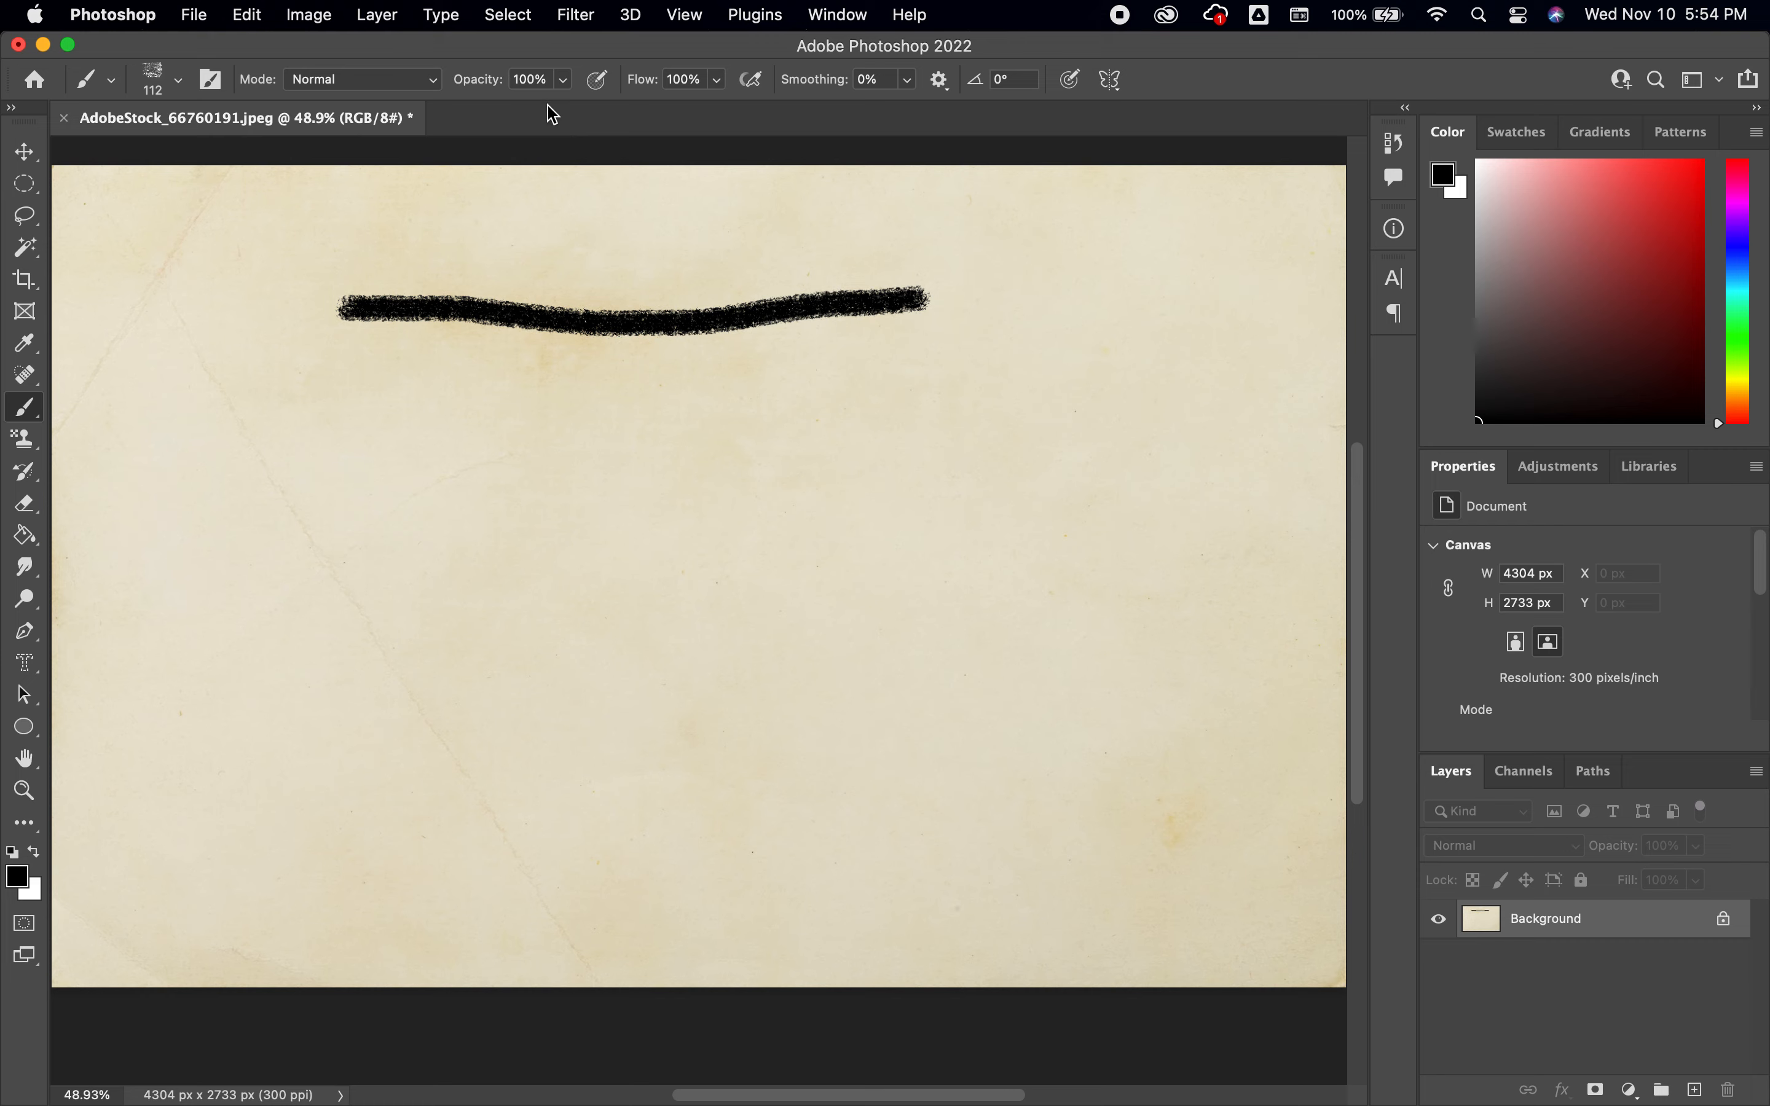
click(401, 84)
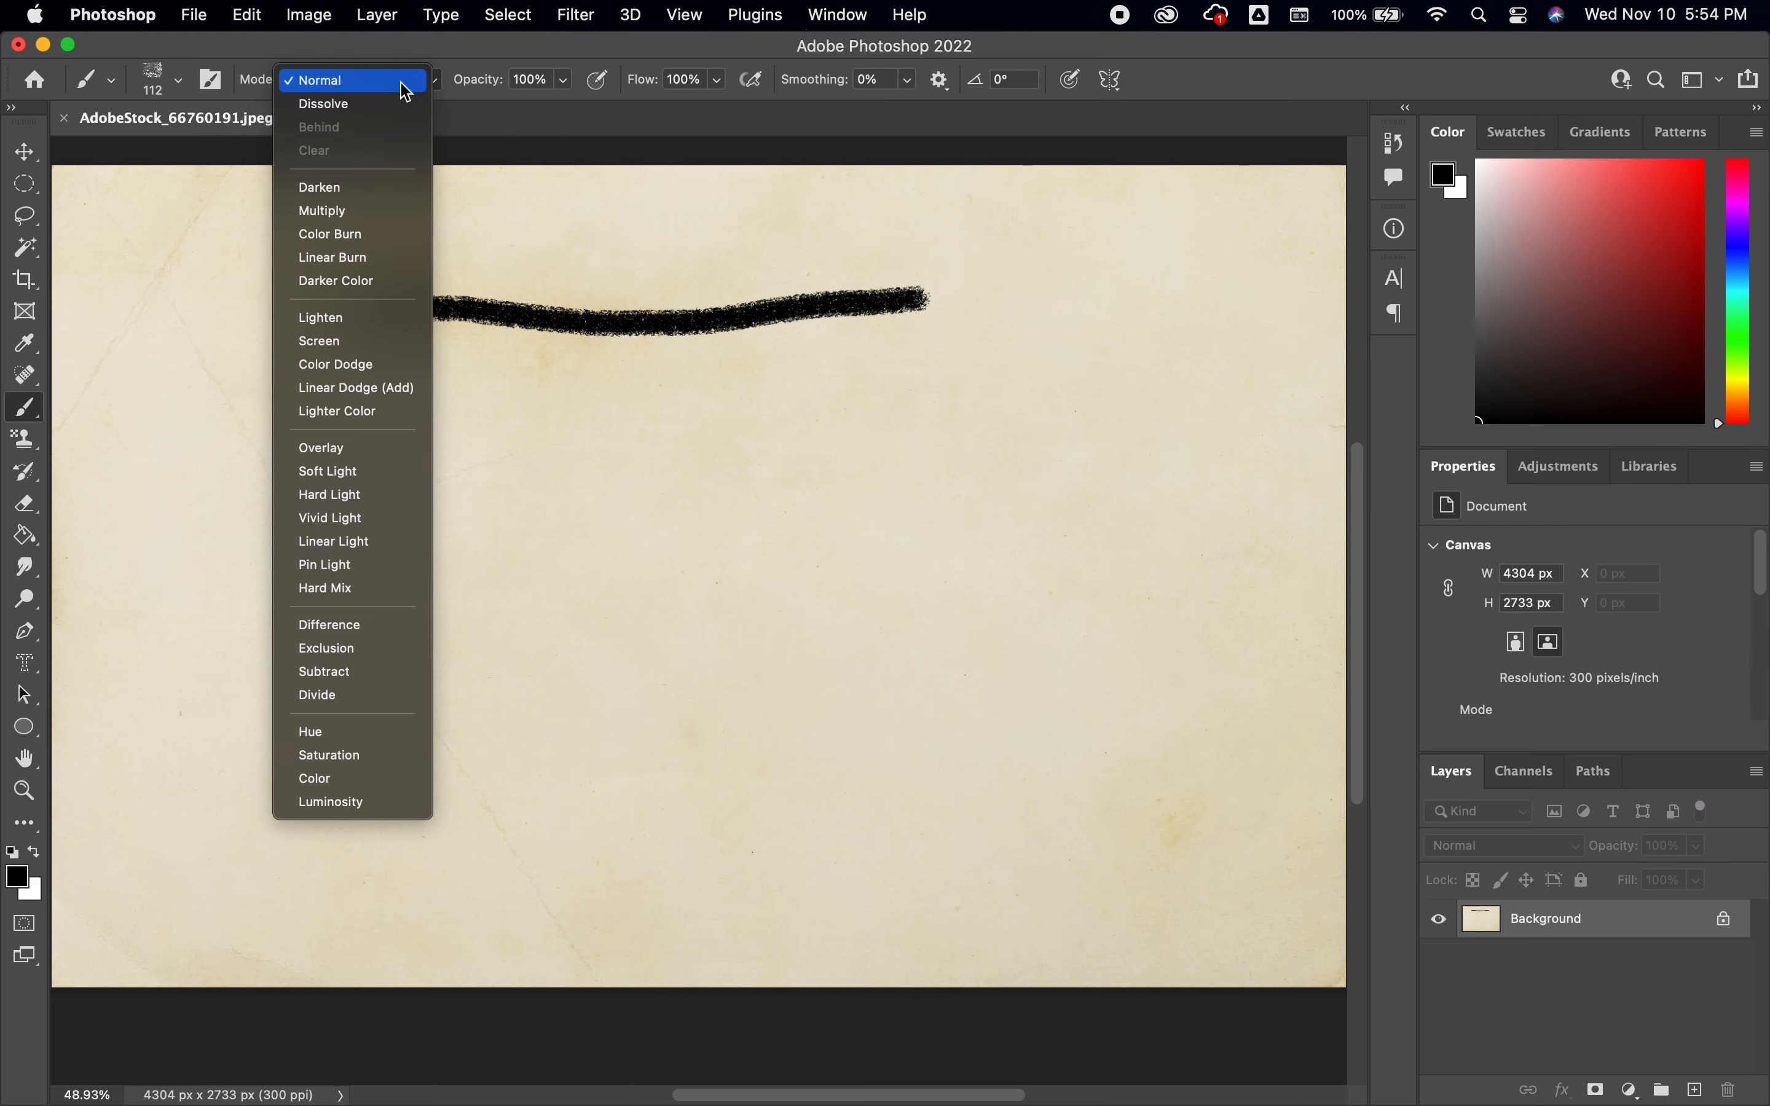
click(404, 89)
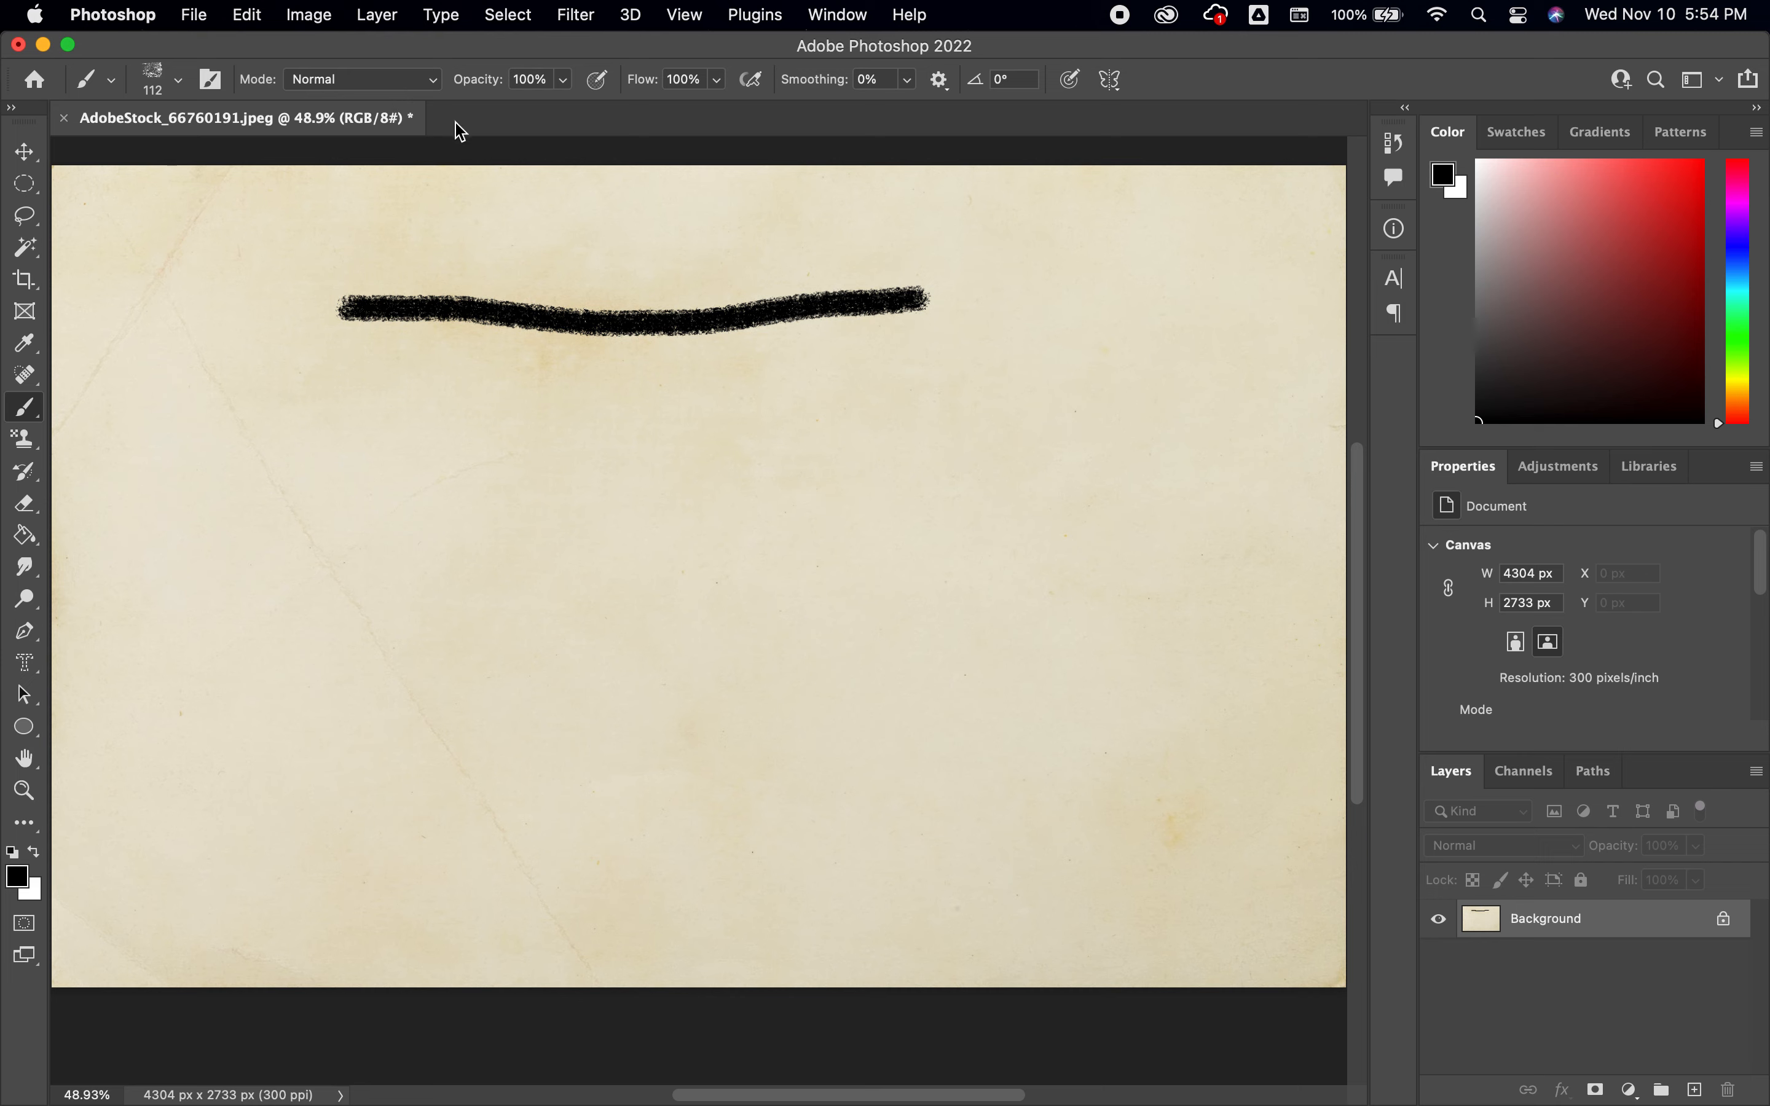
key(super+z)
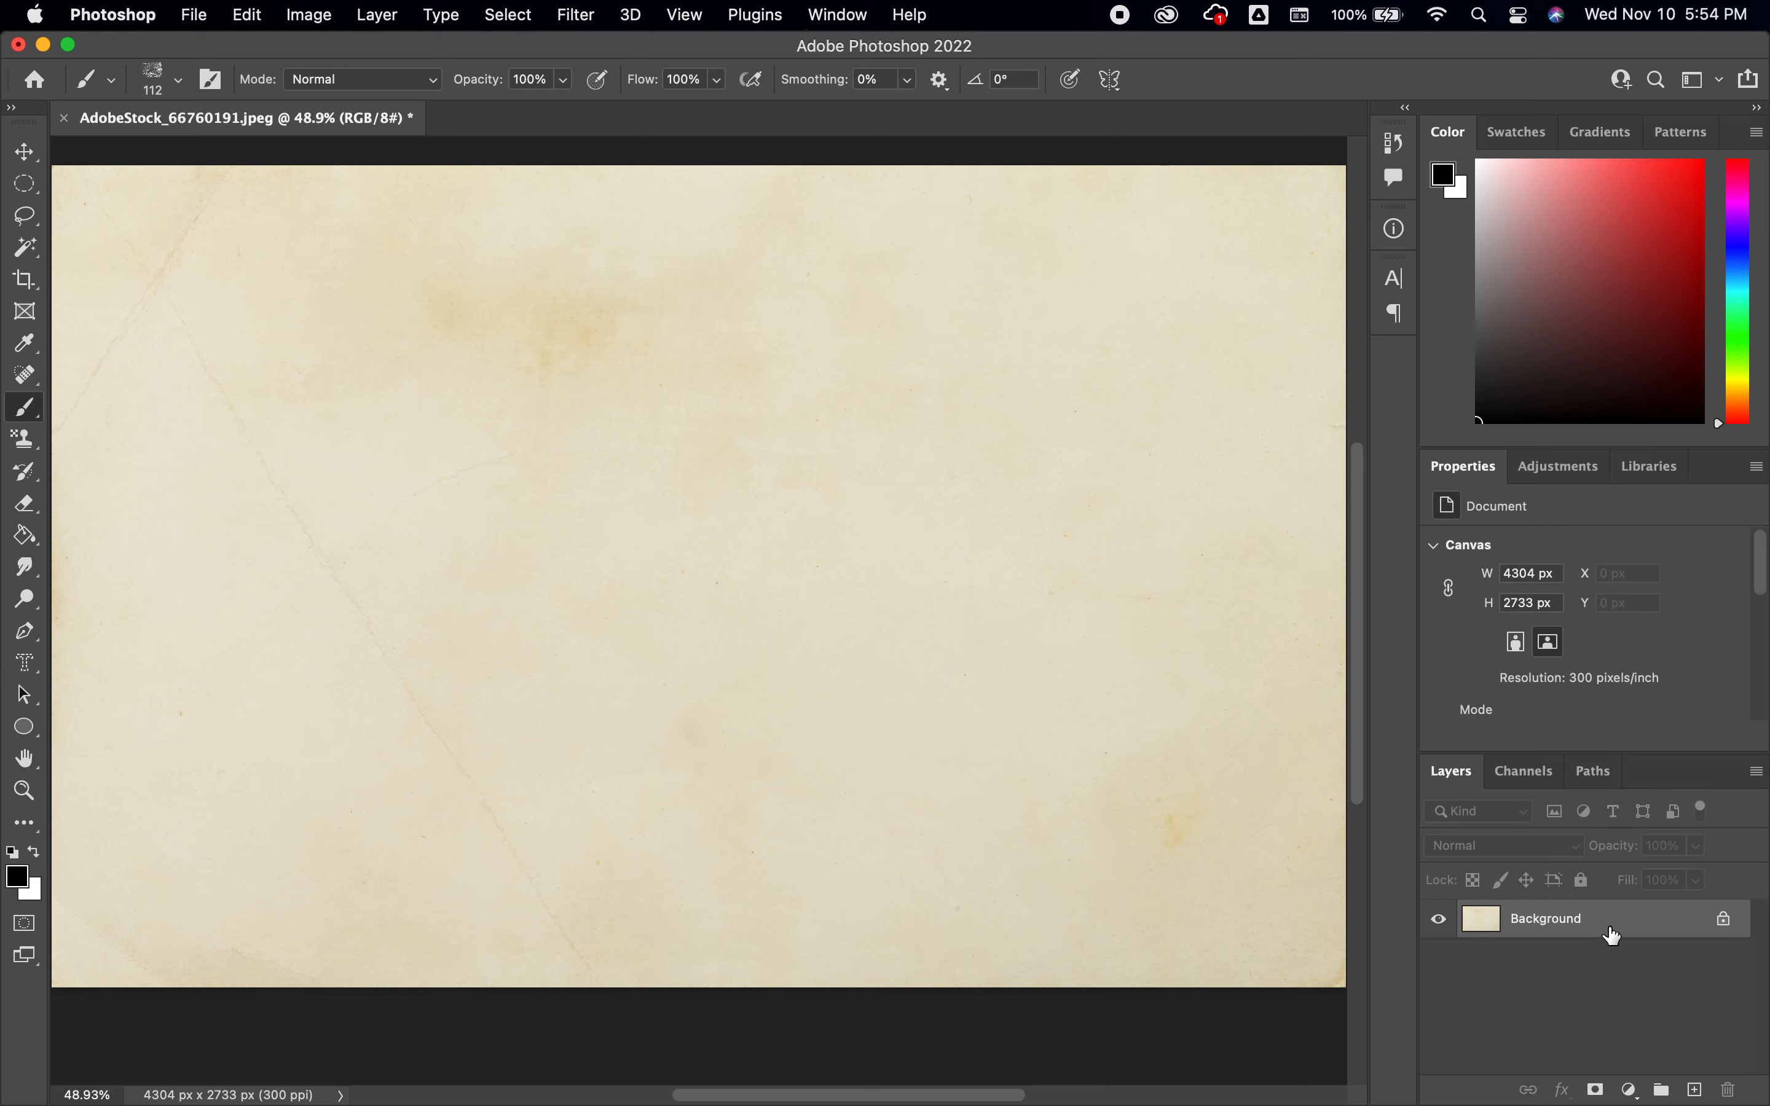
Step: Create a new layer above the Background and name it "Bushing"
click(1694, 1090)
click(1543, 929)
double_click(1542, 923)
text(B)
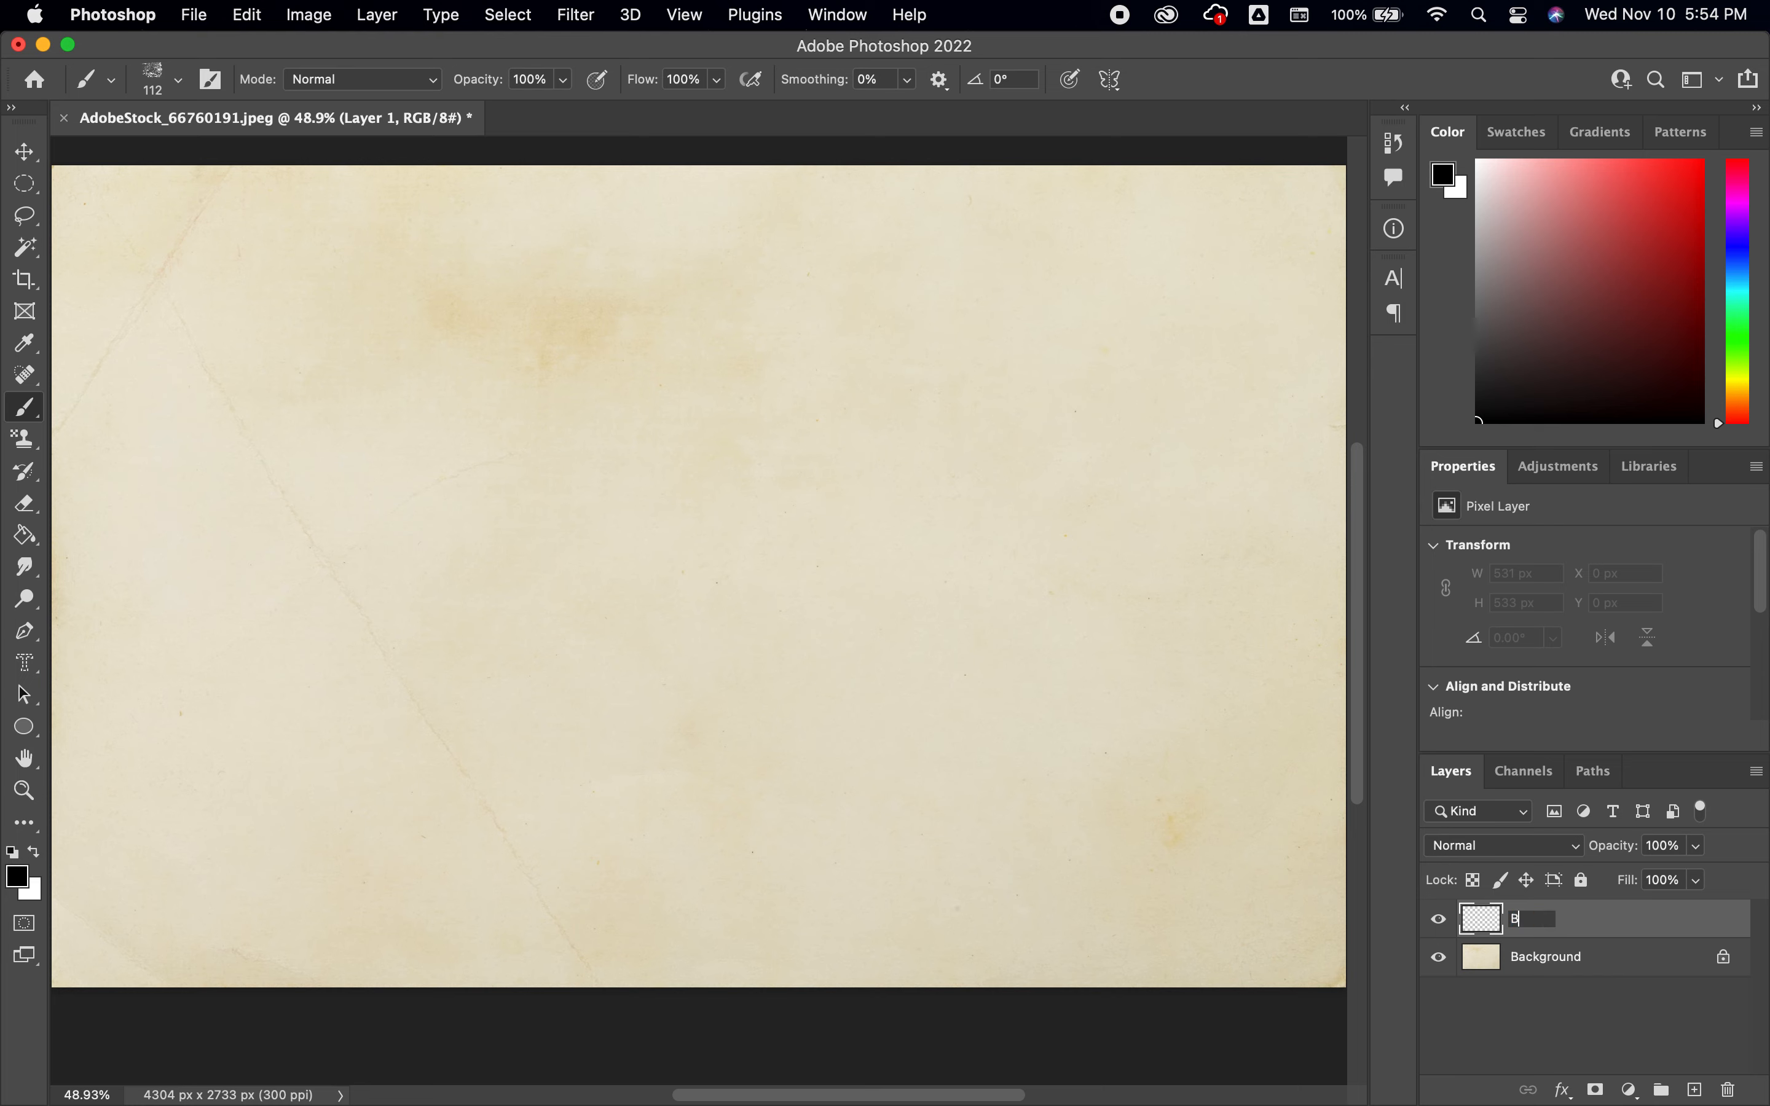
text(ushing)
key(Return)
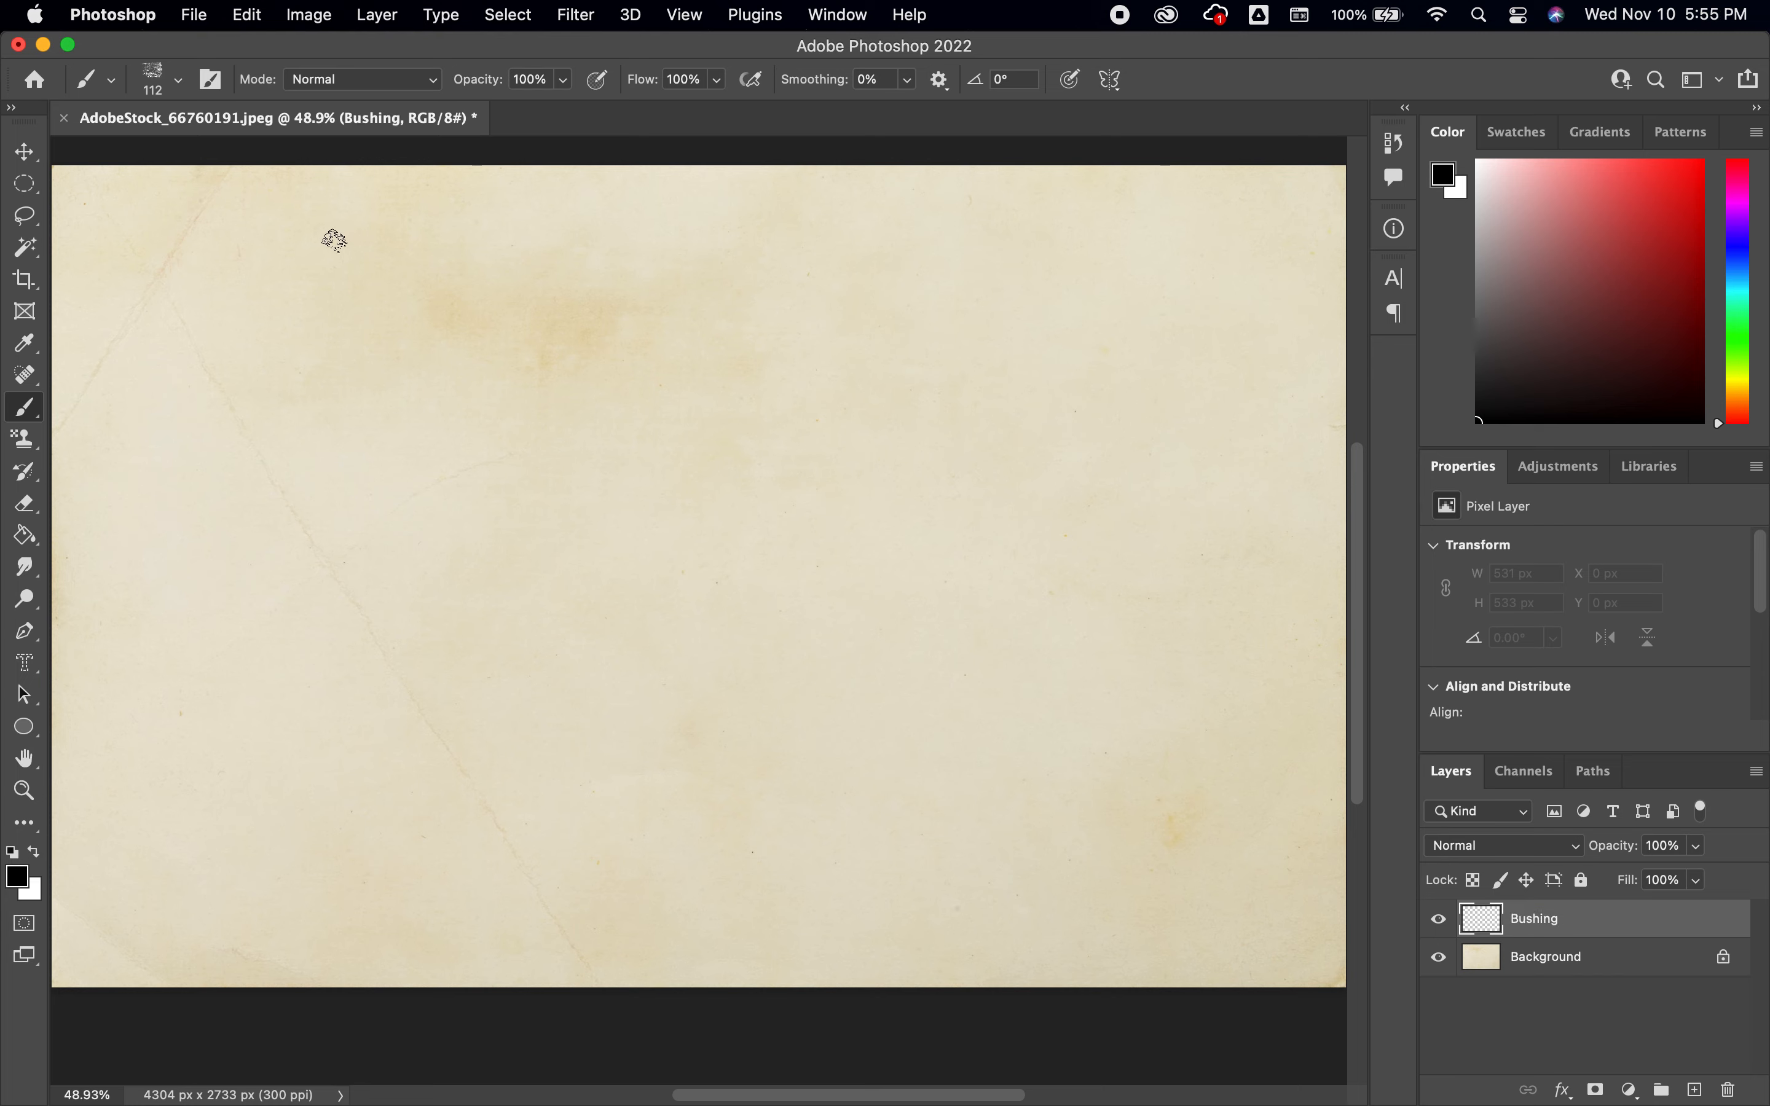
Step: Paint a horizontal black charcoal stroke at 100% opacity and a second one below it at 23% opacity
drag(339, 270, 432, 268)
drag(734, 261, 842, 265)
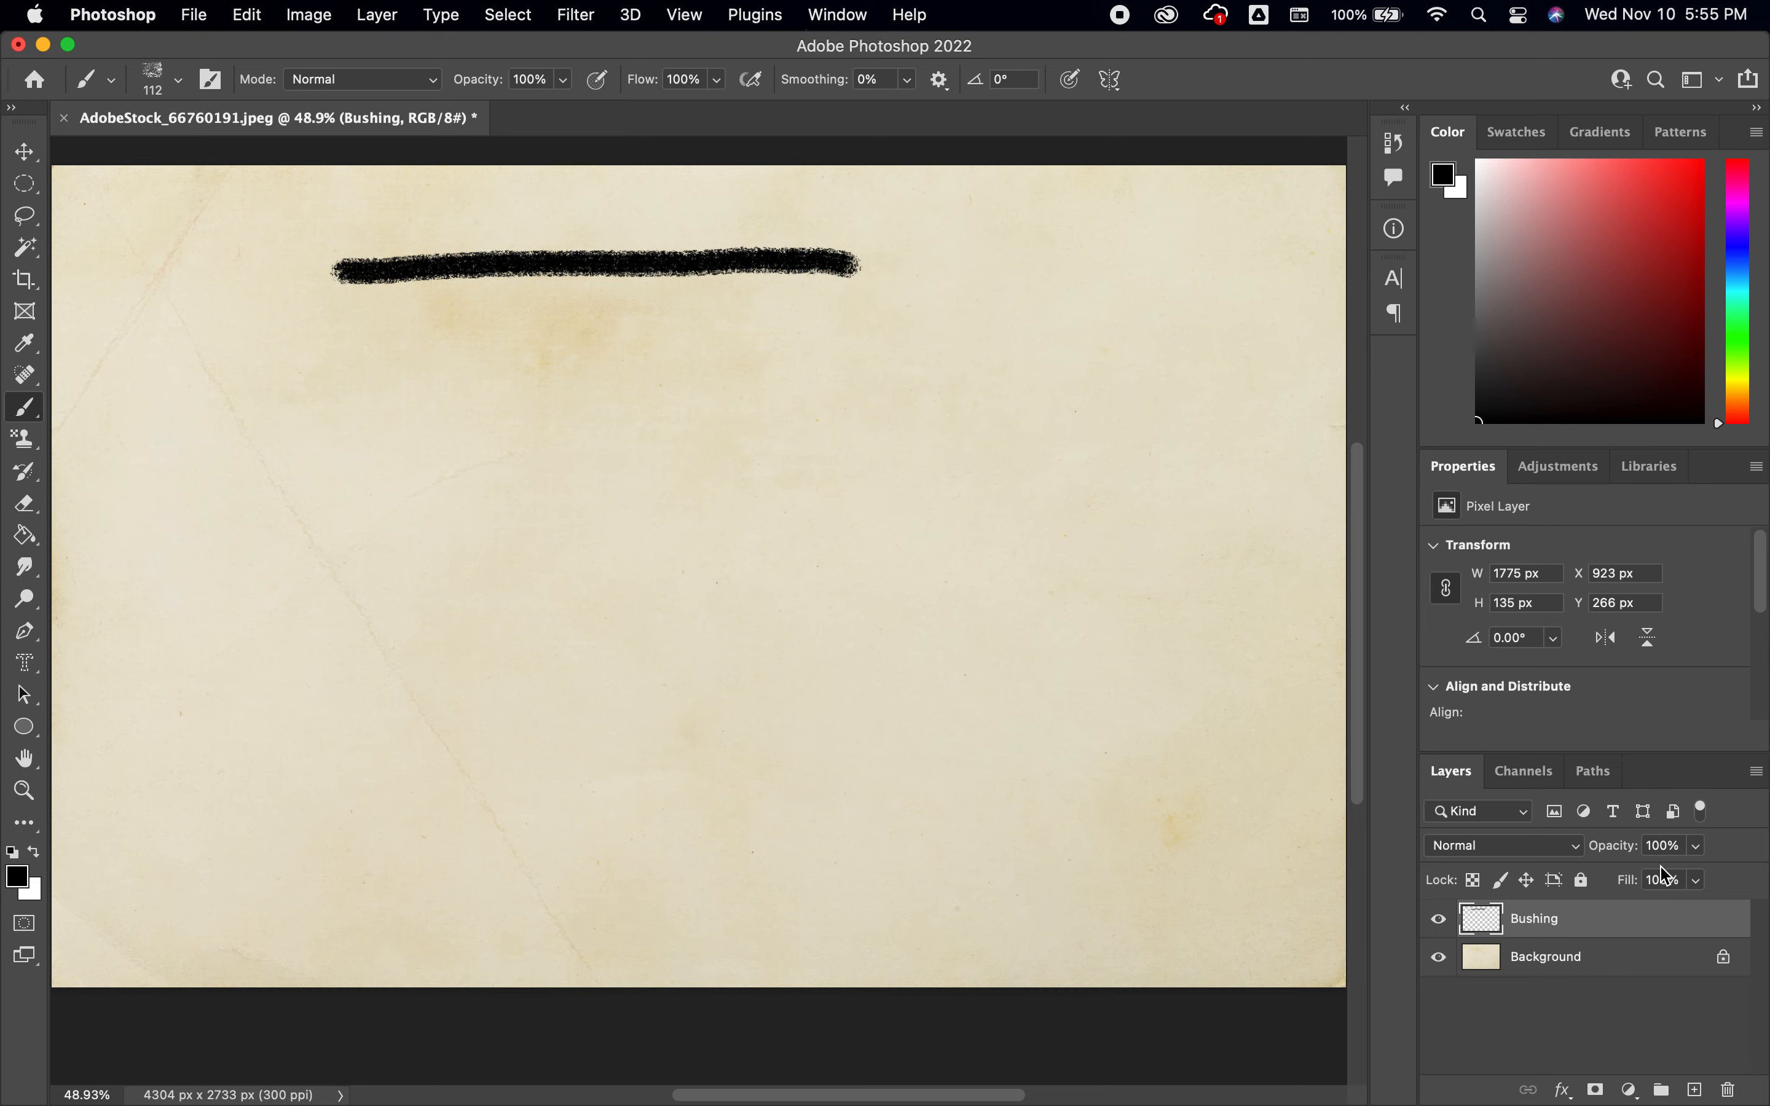
click(562, 78)
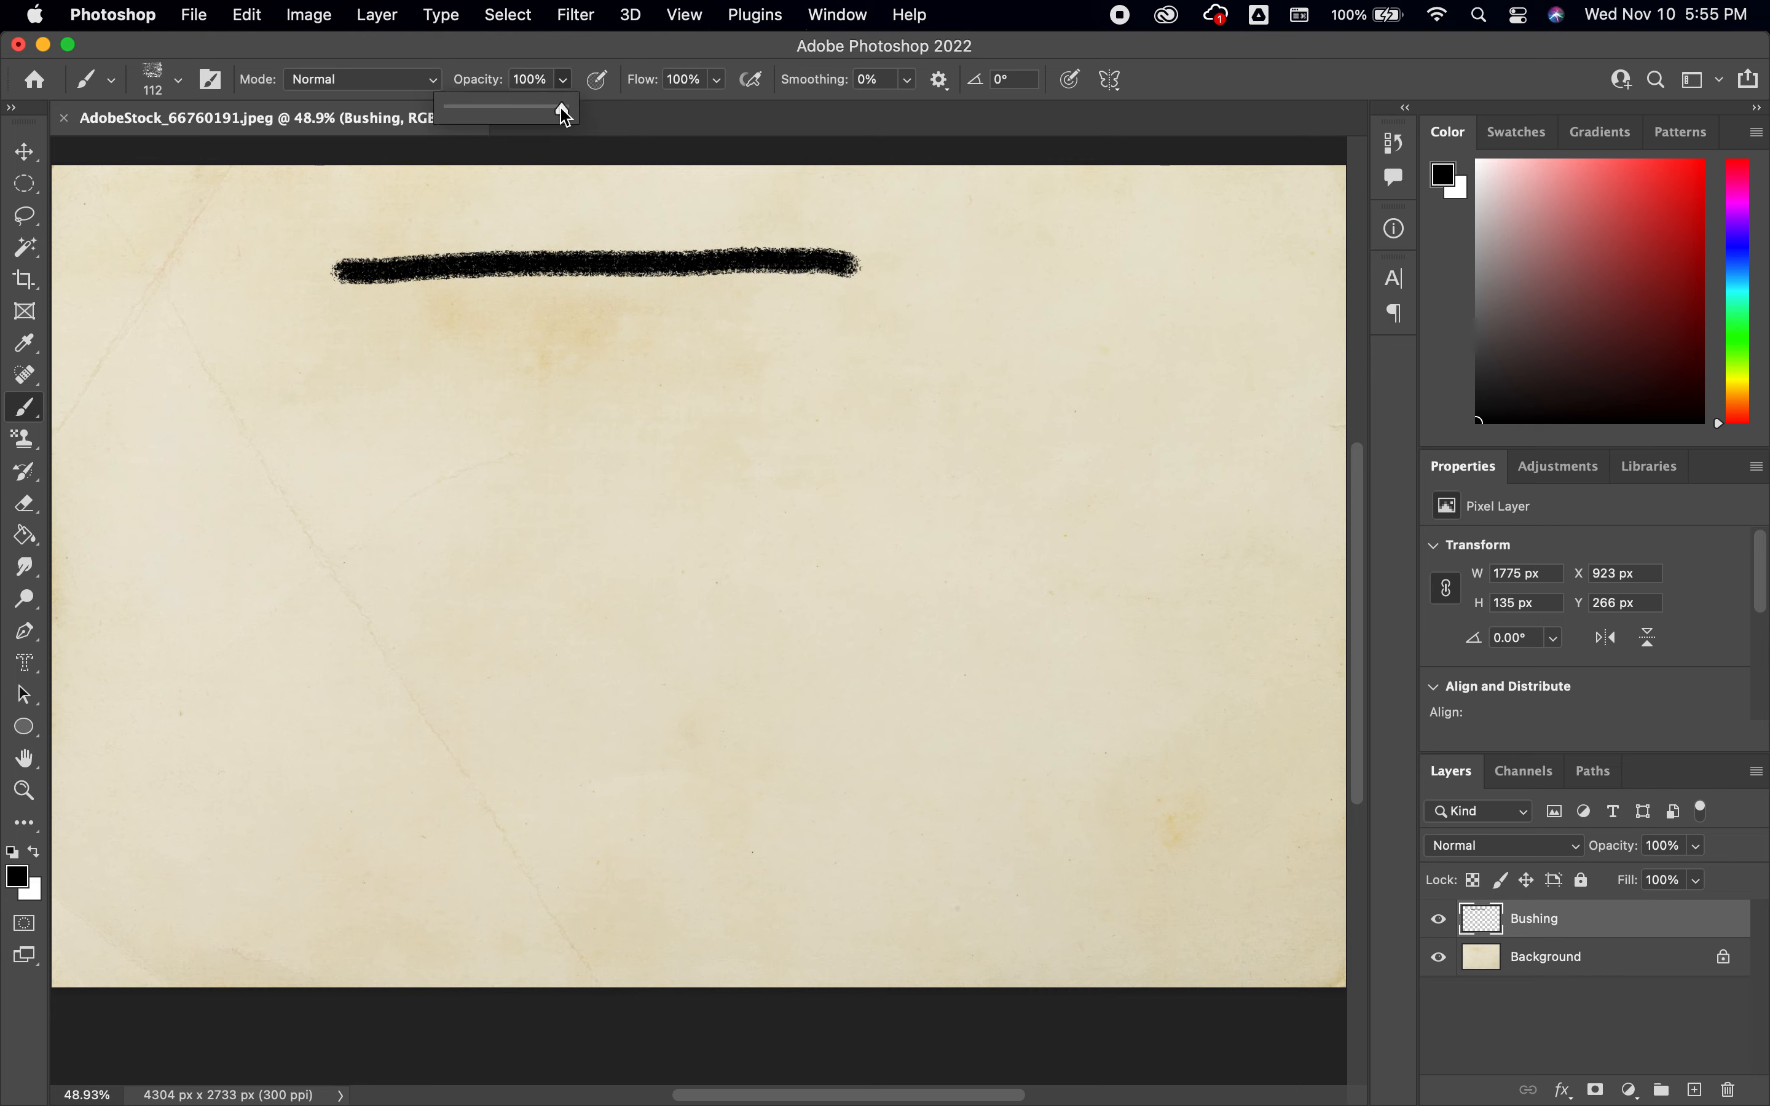
drag(563, 112, 477, 116)
drag(359, 354, 600, 359)
drag(713, 365, 834, 364)
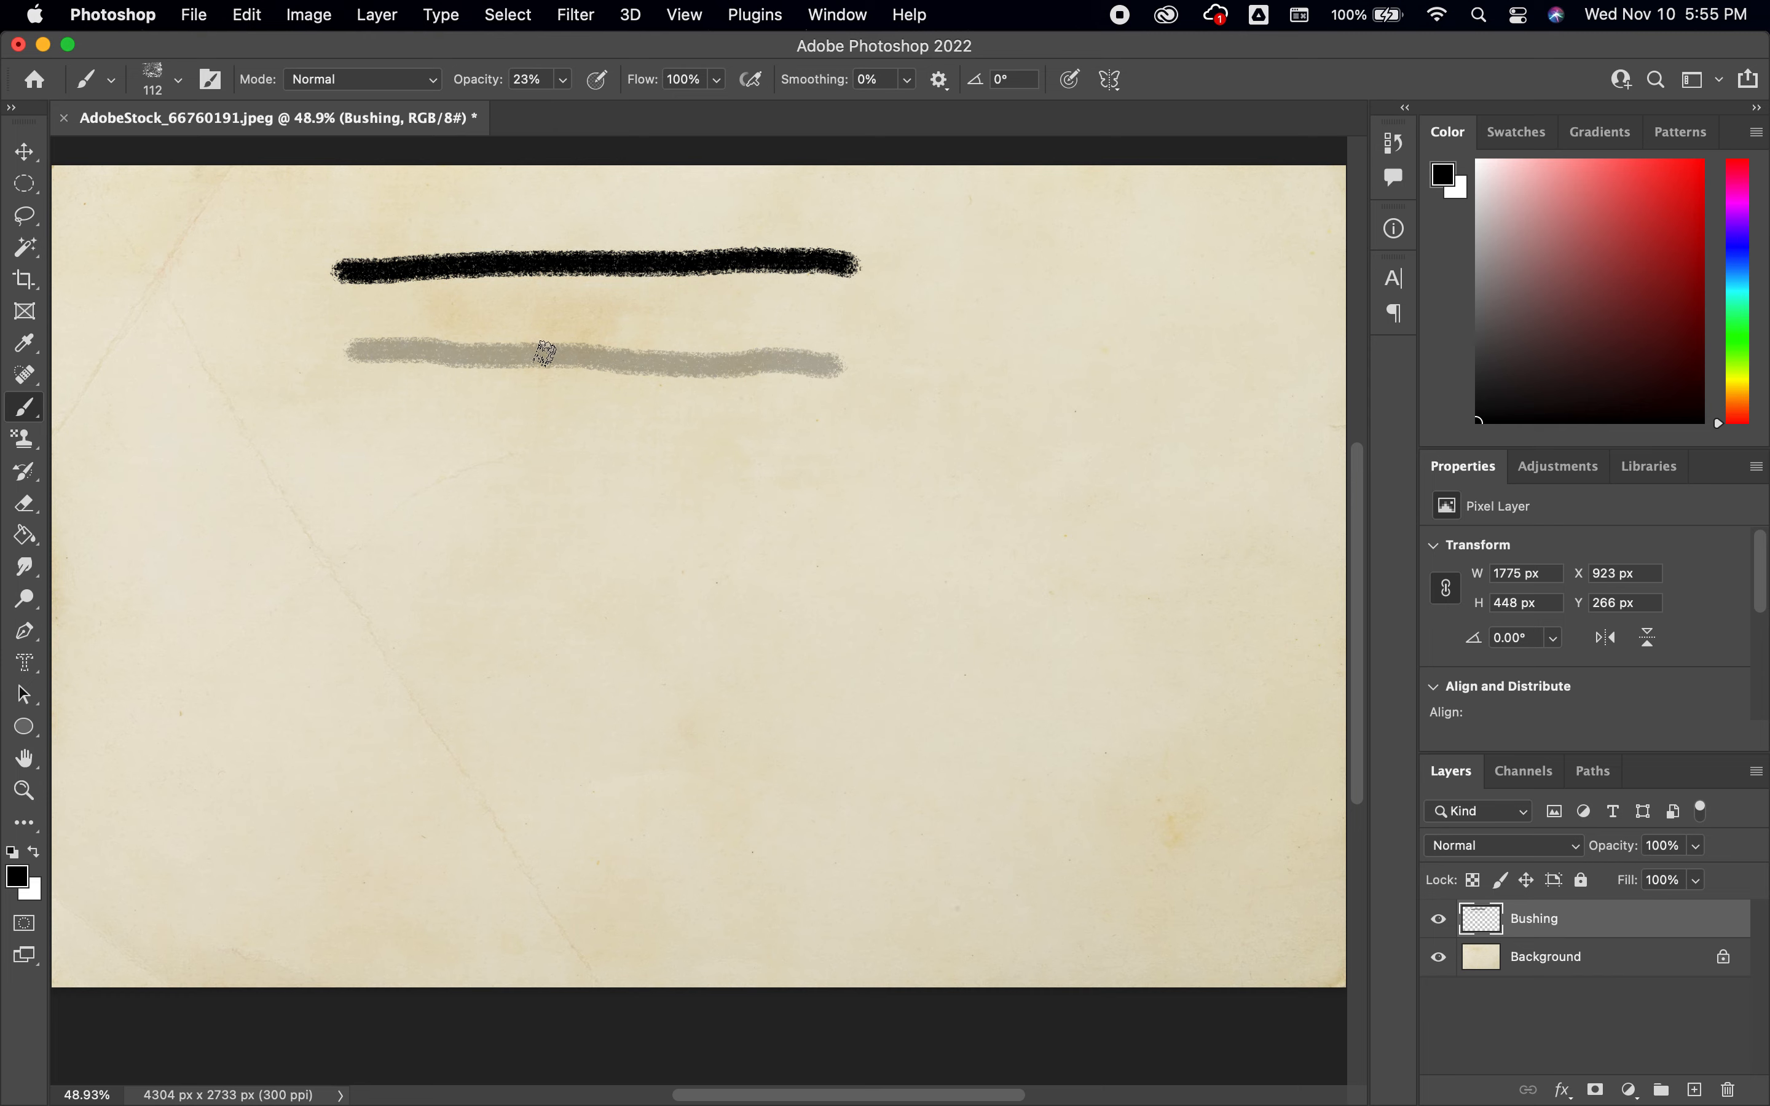
Step: Set the brush opacity to 100% and the flow to 25%, and paint a third charcoal stroke below the others
click(568, 82)
drag(562, 108, 692, 130)
click(723, 96)
click(718, 81)
drag(717, 111, 632, 111)
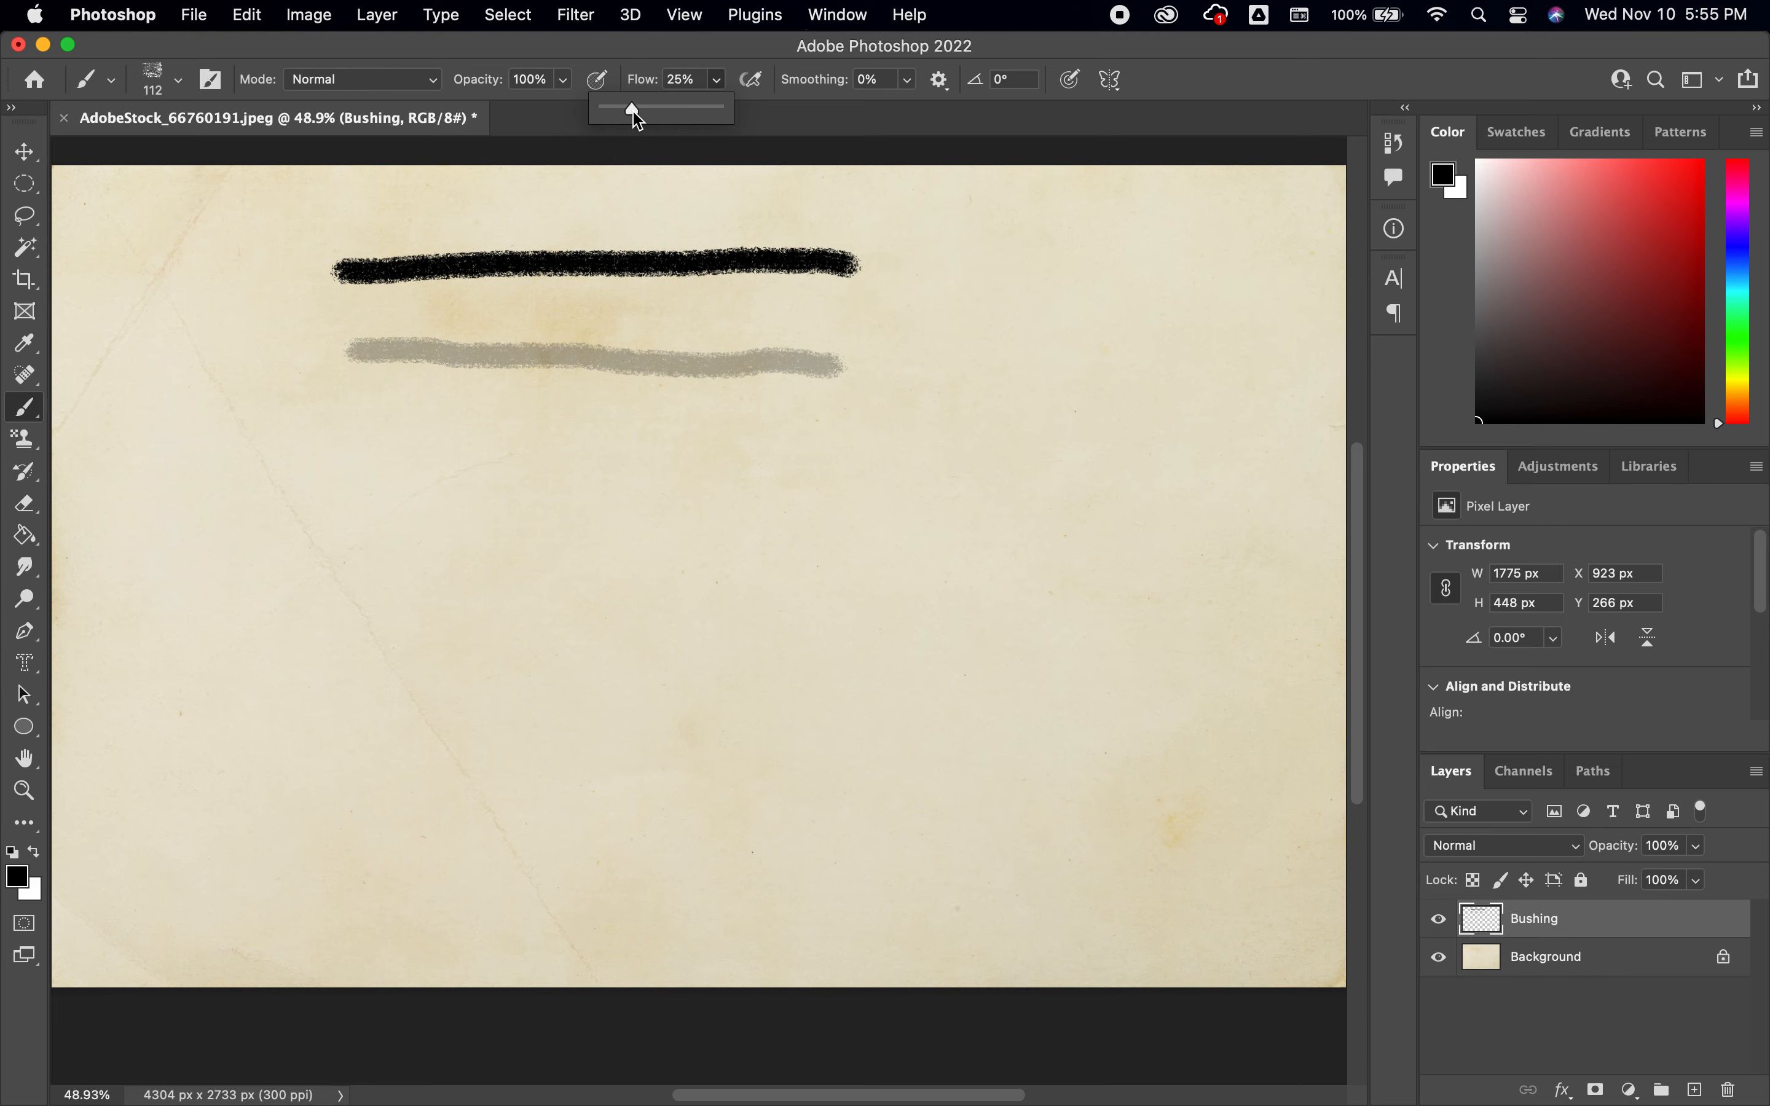
mouse_move(362, 437)
mouse_down()
mouse_move(423, 458)
mouse_move(851, 476)
mouse_up()
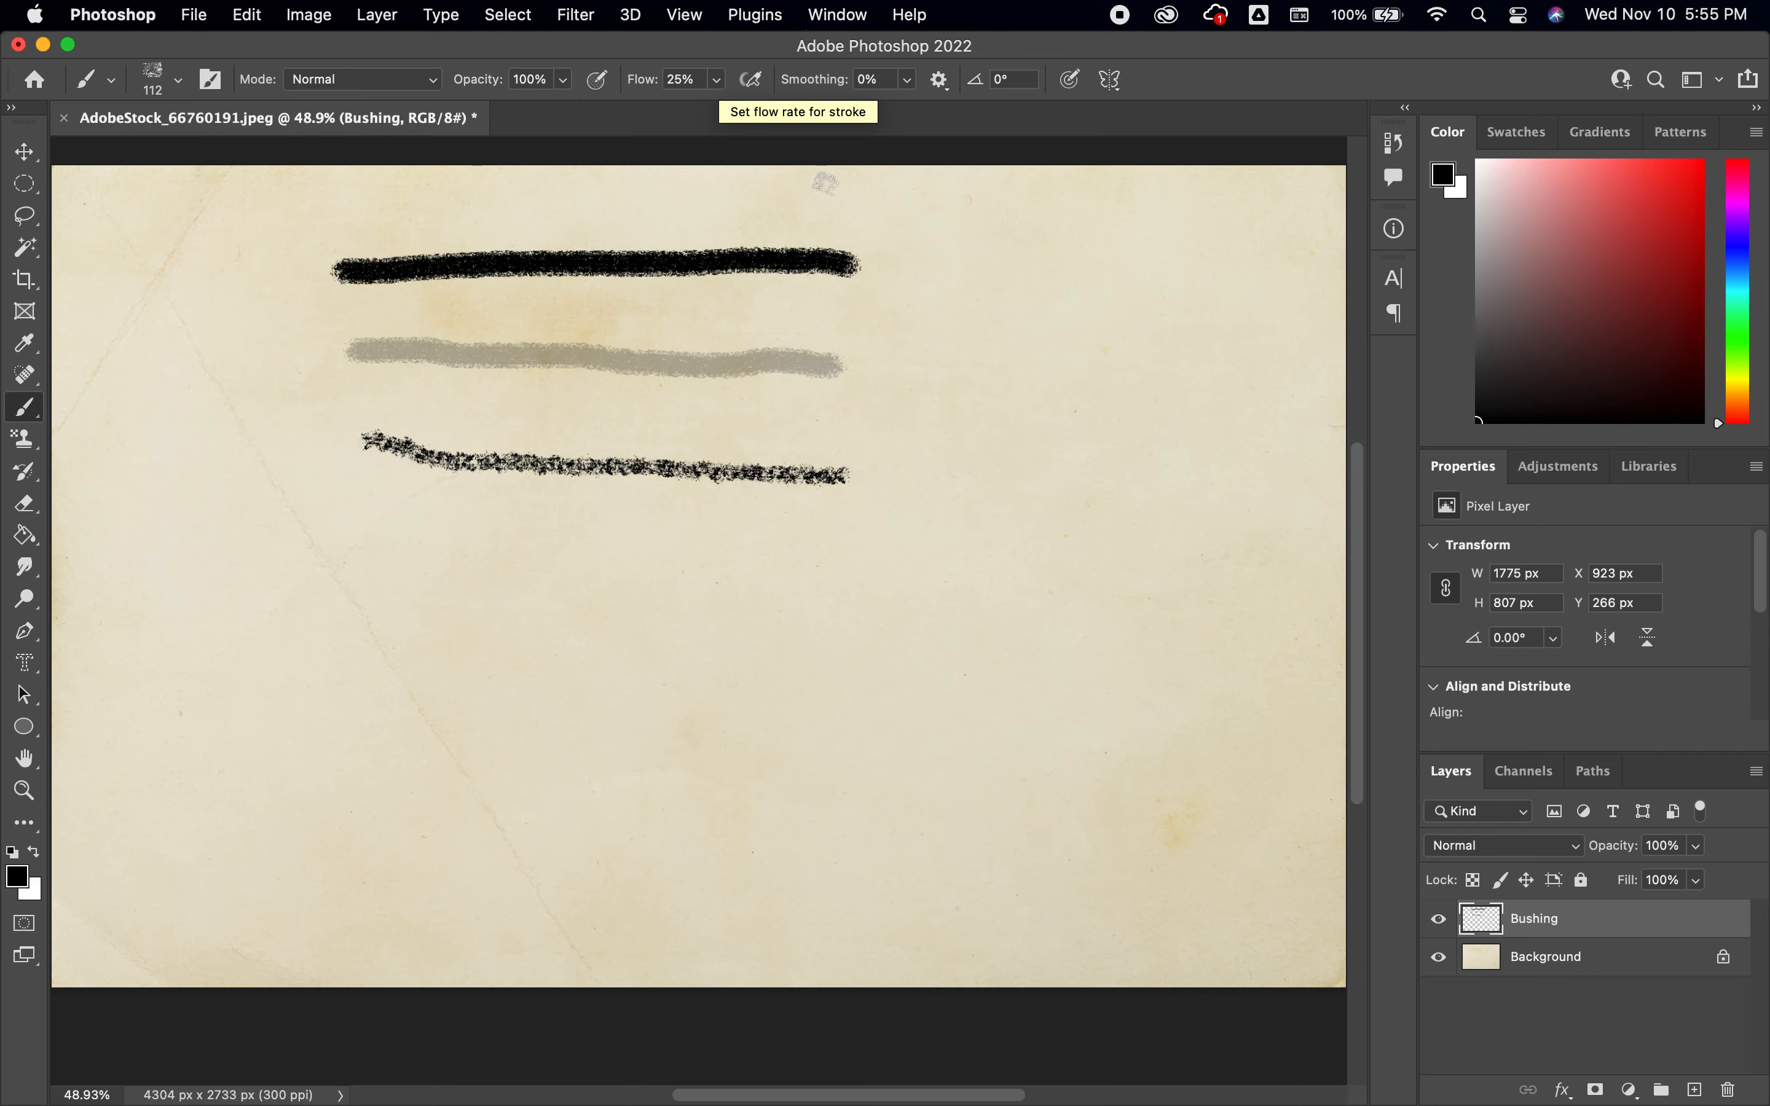
Step: Enlarge the charcoal brush to 700 px
key(bracketright)
key(bracketright)
key(bracketright)
key(bracketright)
key(bracketright)
key(bracketright)
key(bracketright)
key(bracketright)
key(bracketright)
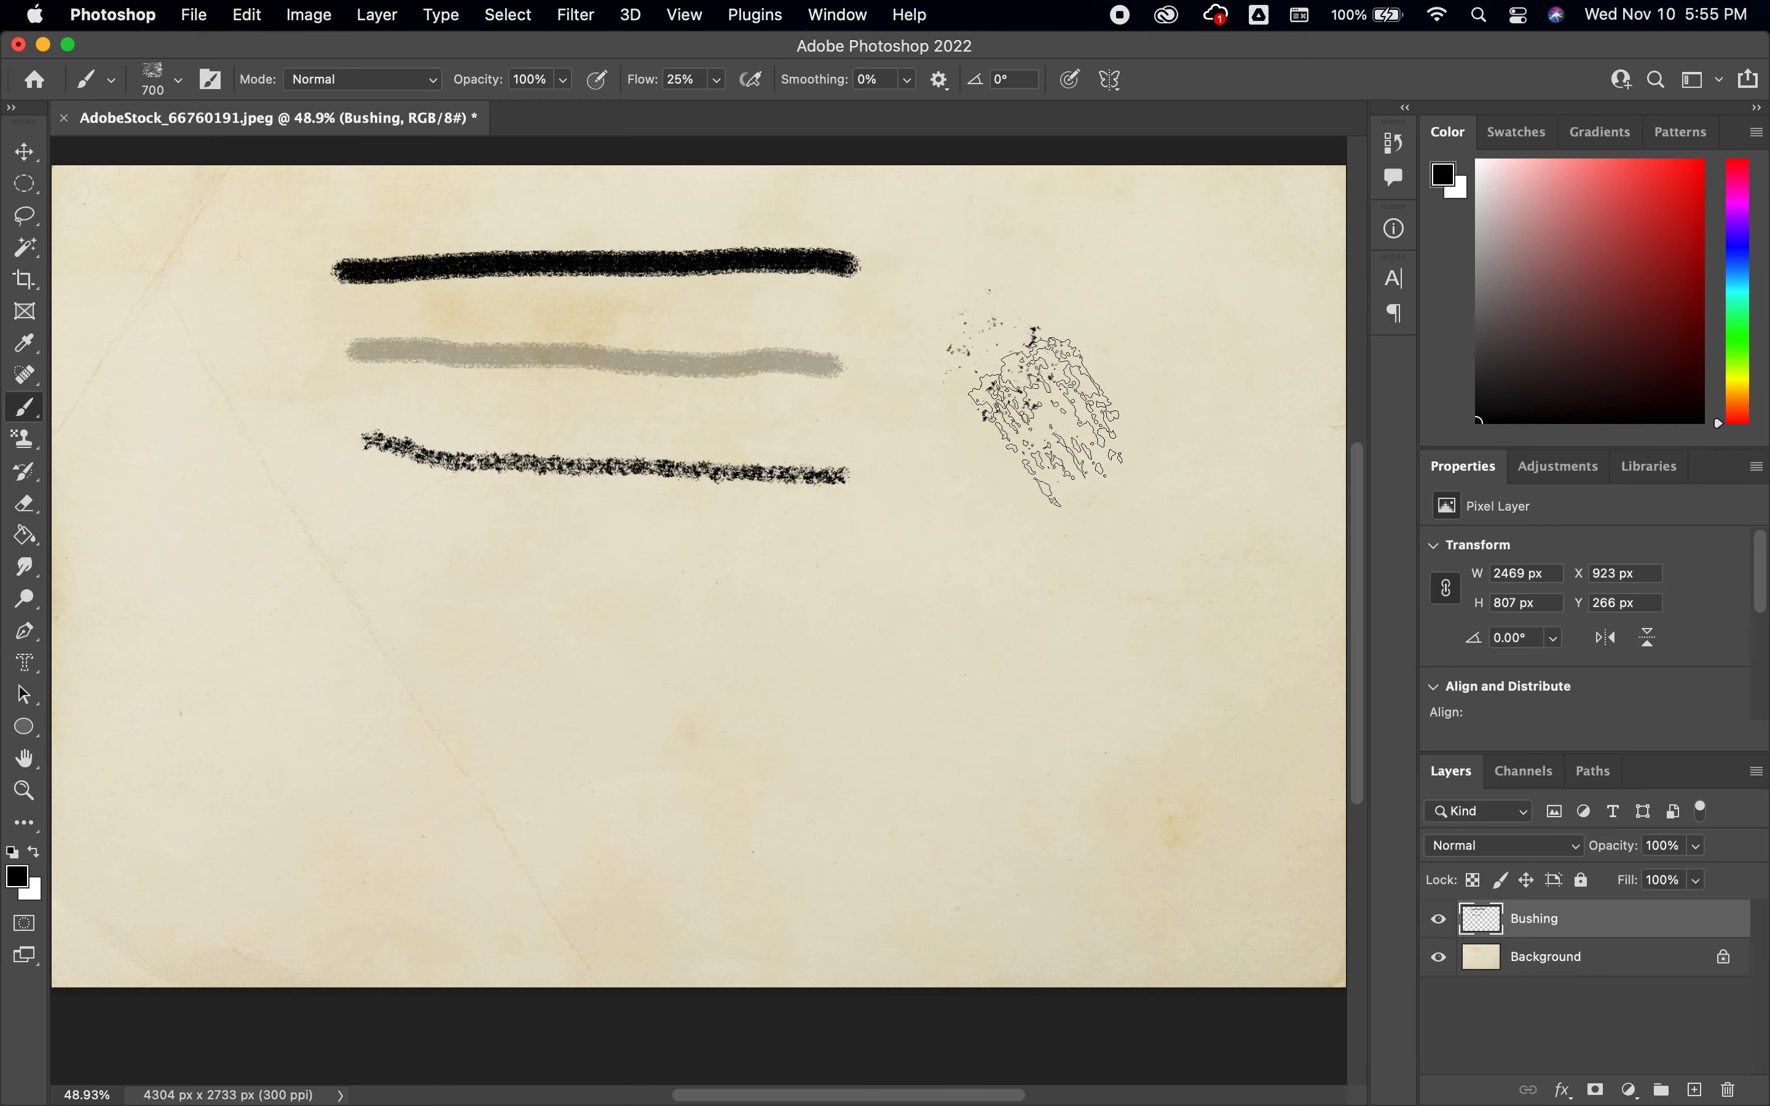
Step: Undo all the test strokes and dabs on the Bushing layer
key(super+z)
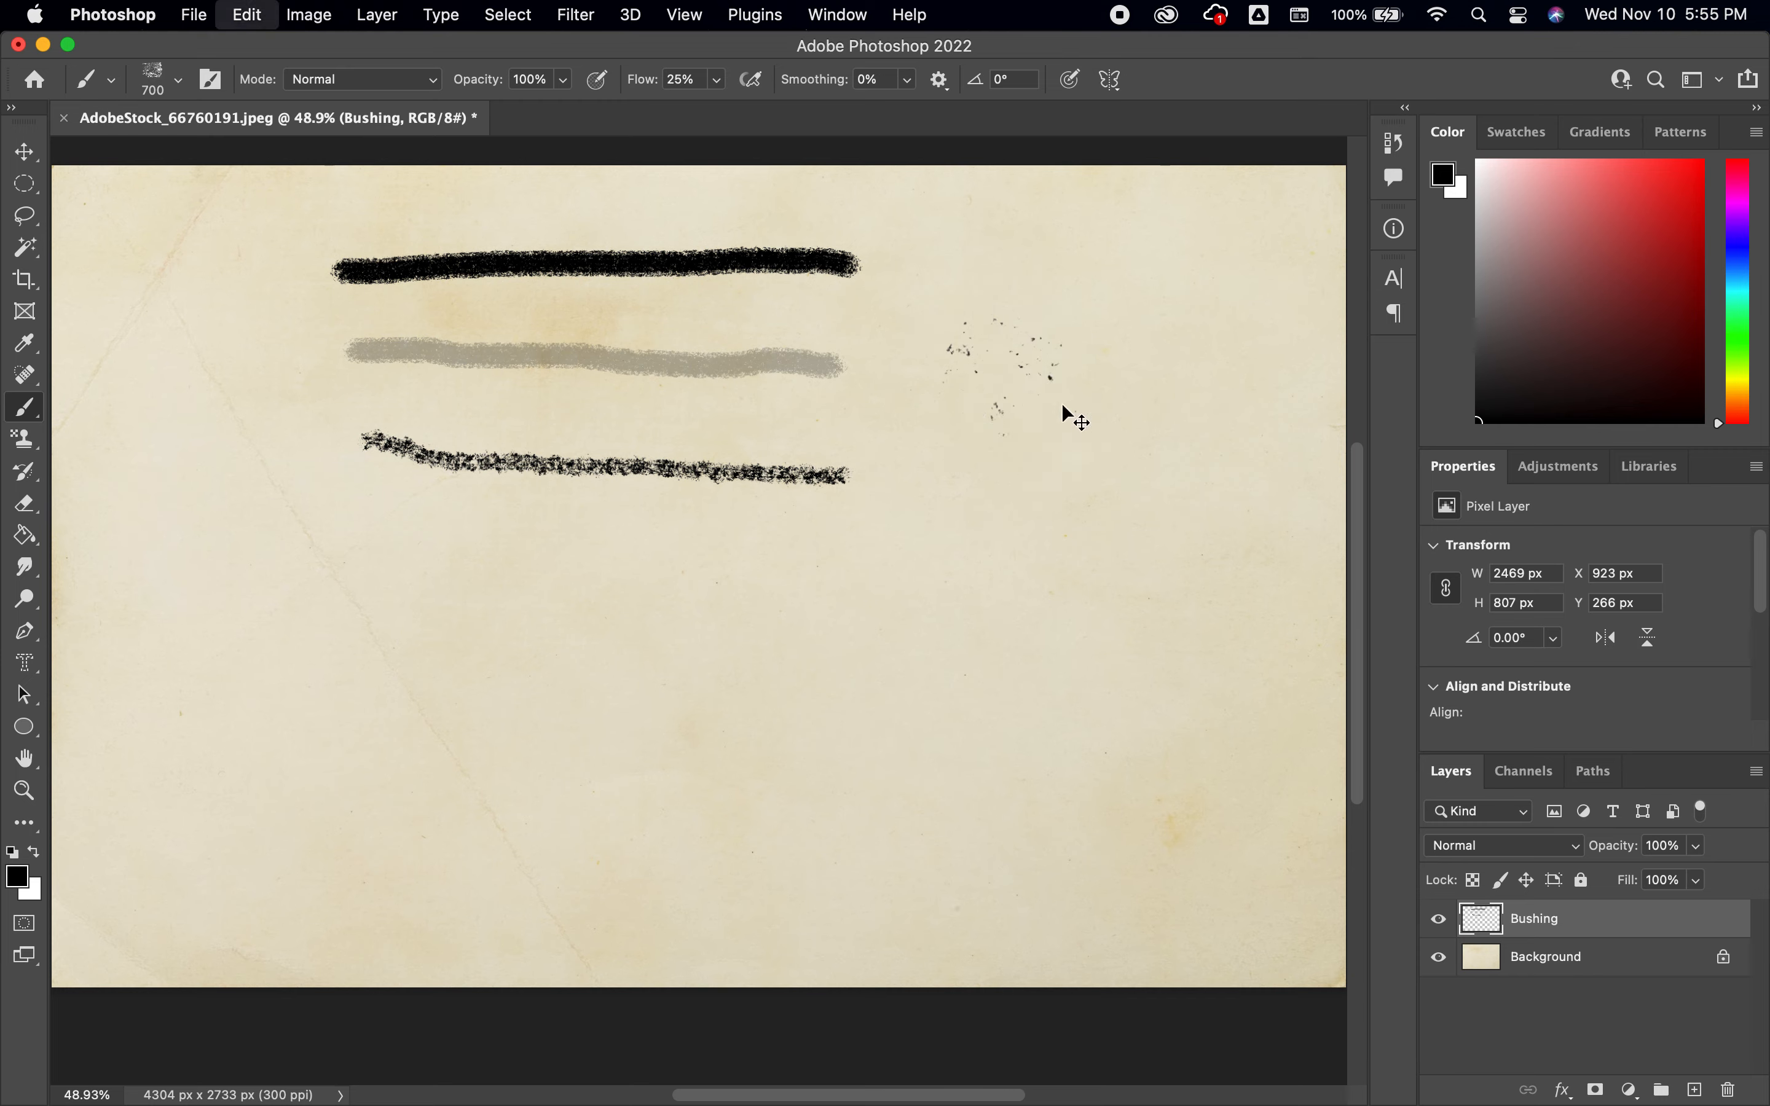
key(super+z)
key(super+z)
key(super+z)
key(super+z)
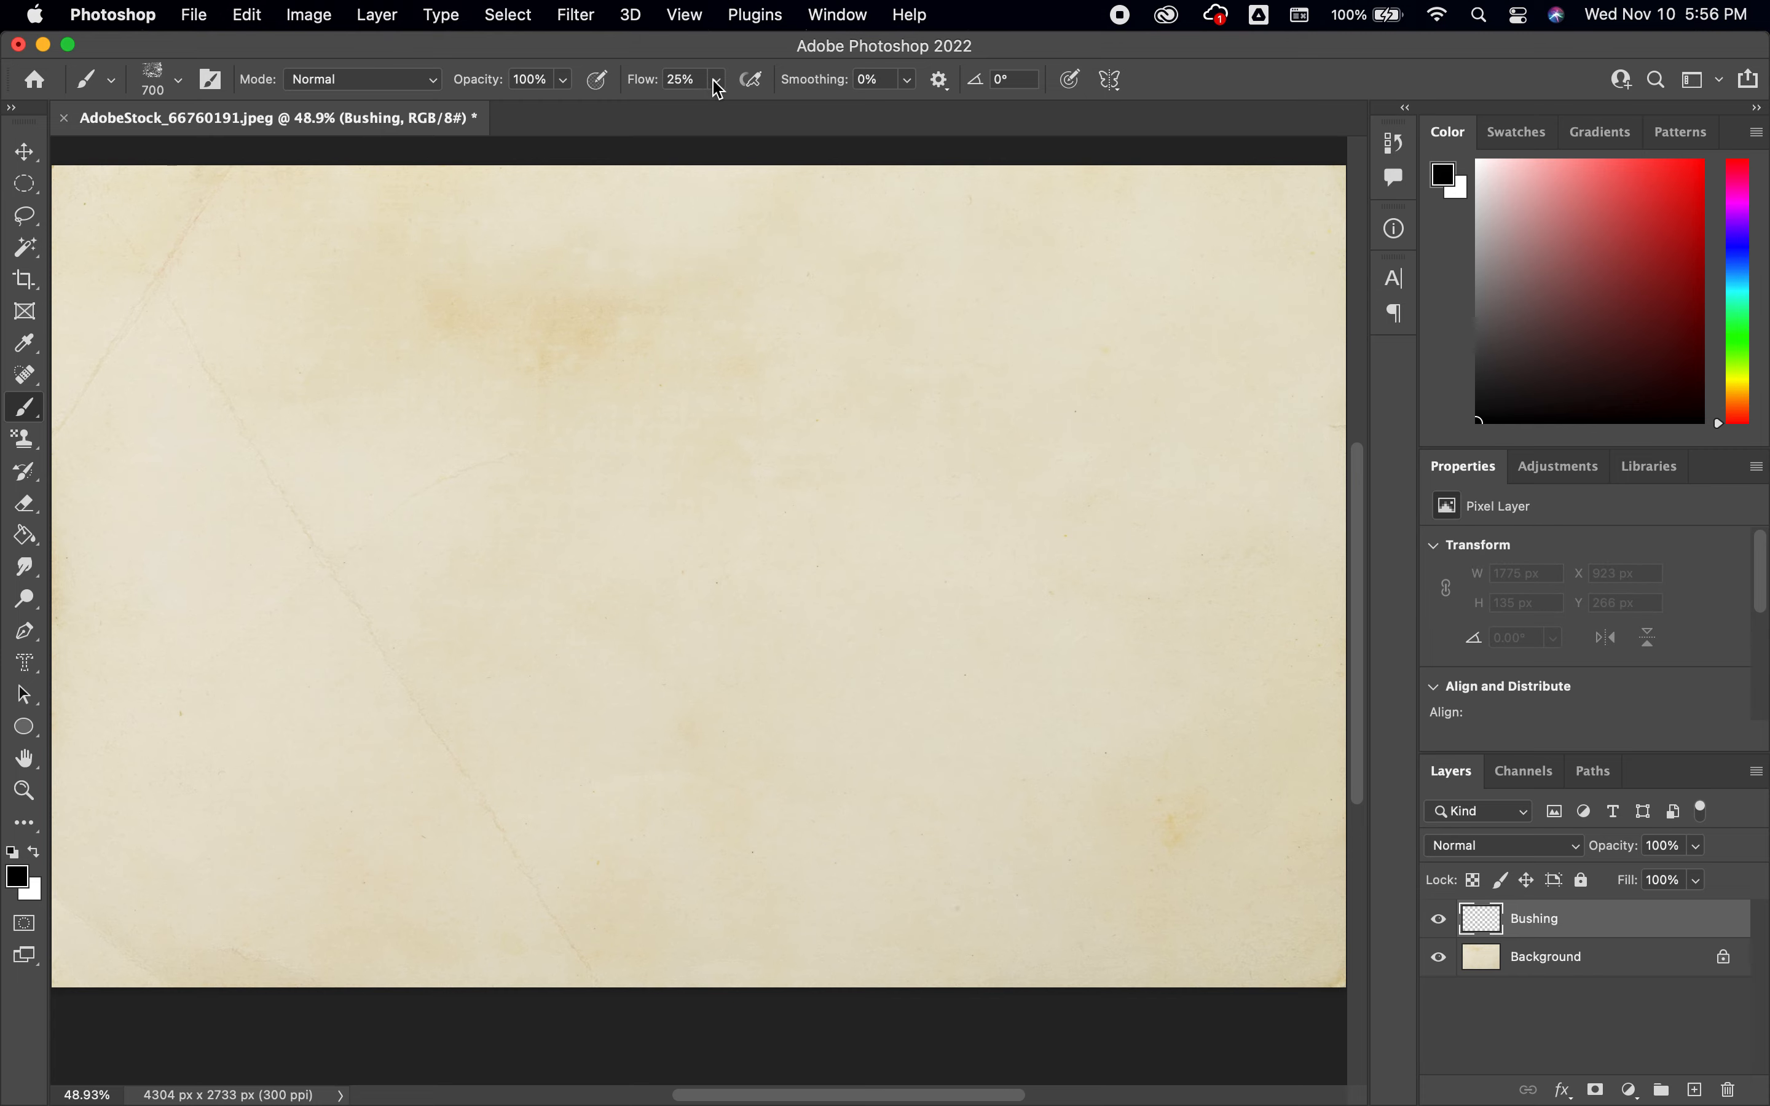
Step: Set the brush flow to 17% and change the foreground color to a dark orange-brown
click(717, 86)
drag(715, 107, 707, 108)
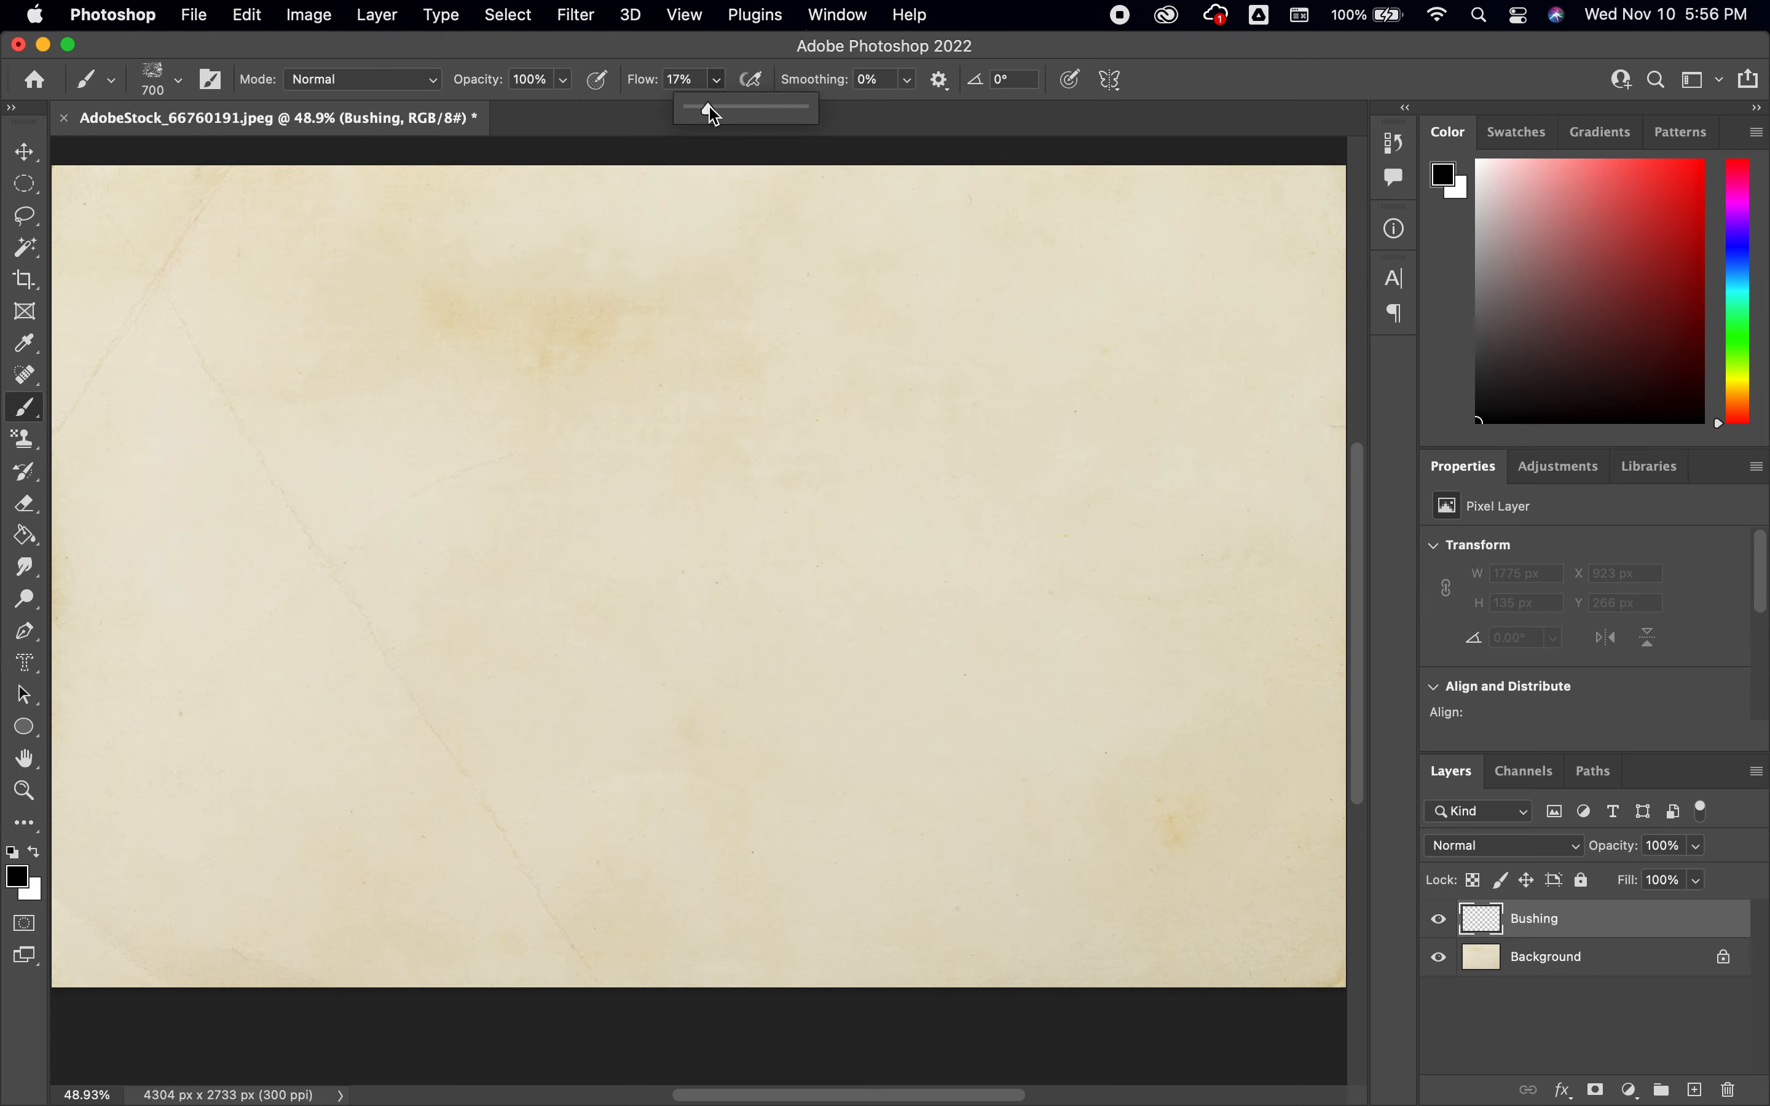
click(19, 879)
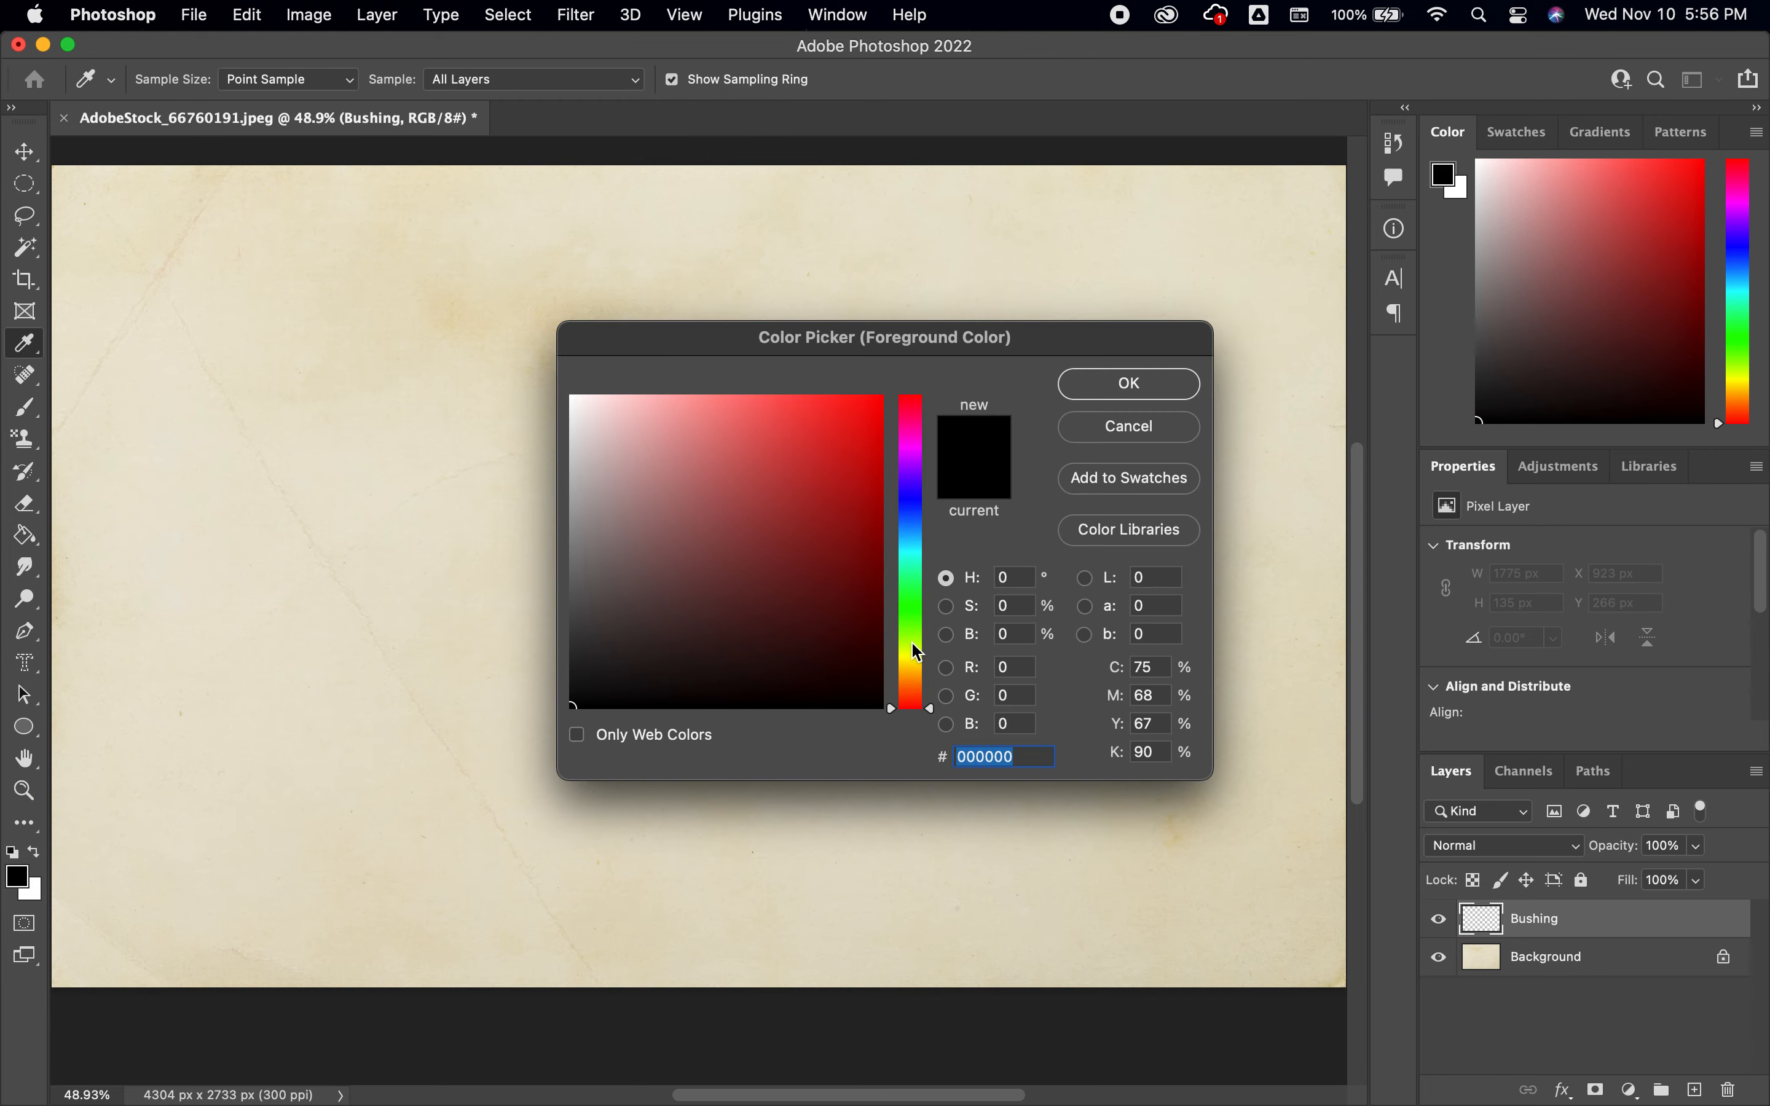
click(916, 674)
click(821, 608)
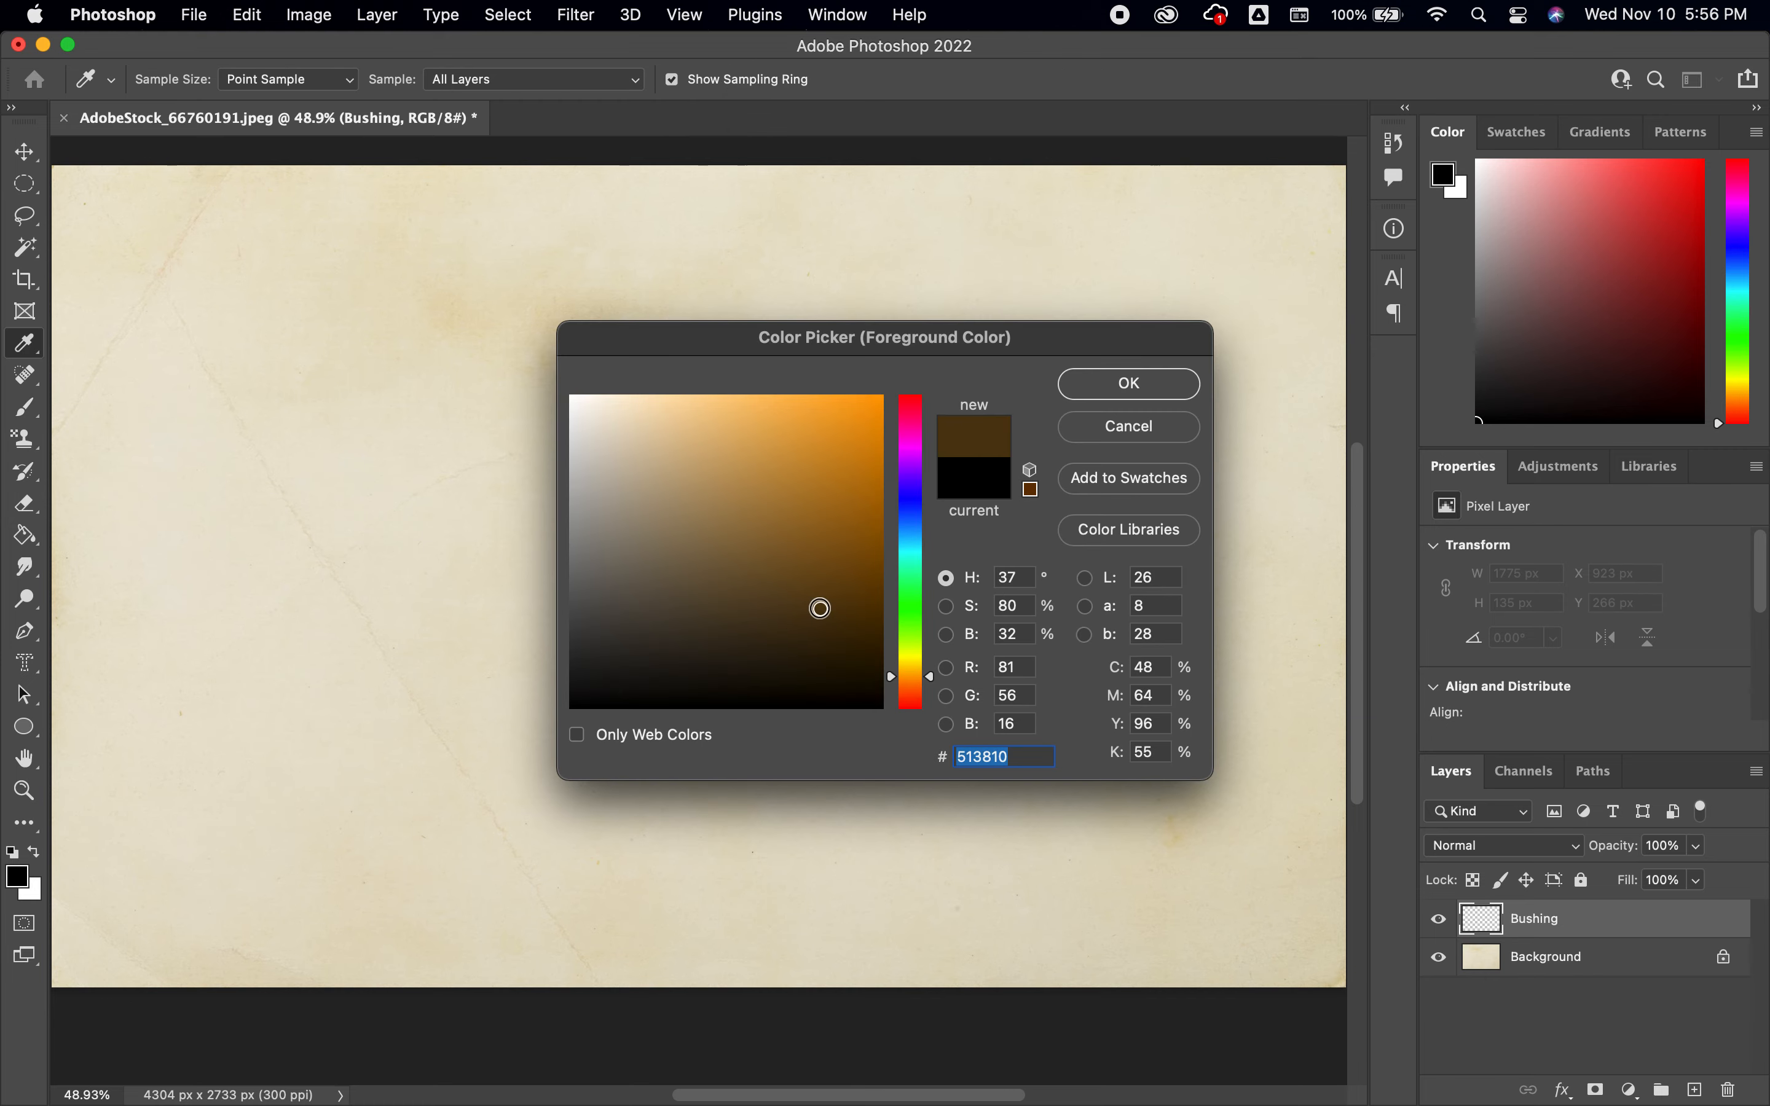
click(822, 591)
click(1112, 378)
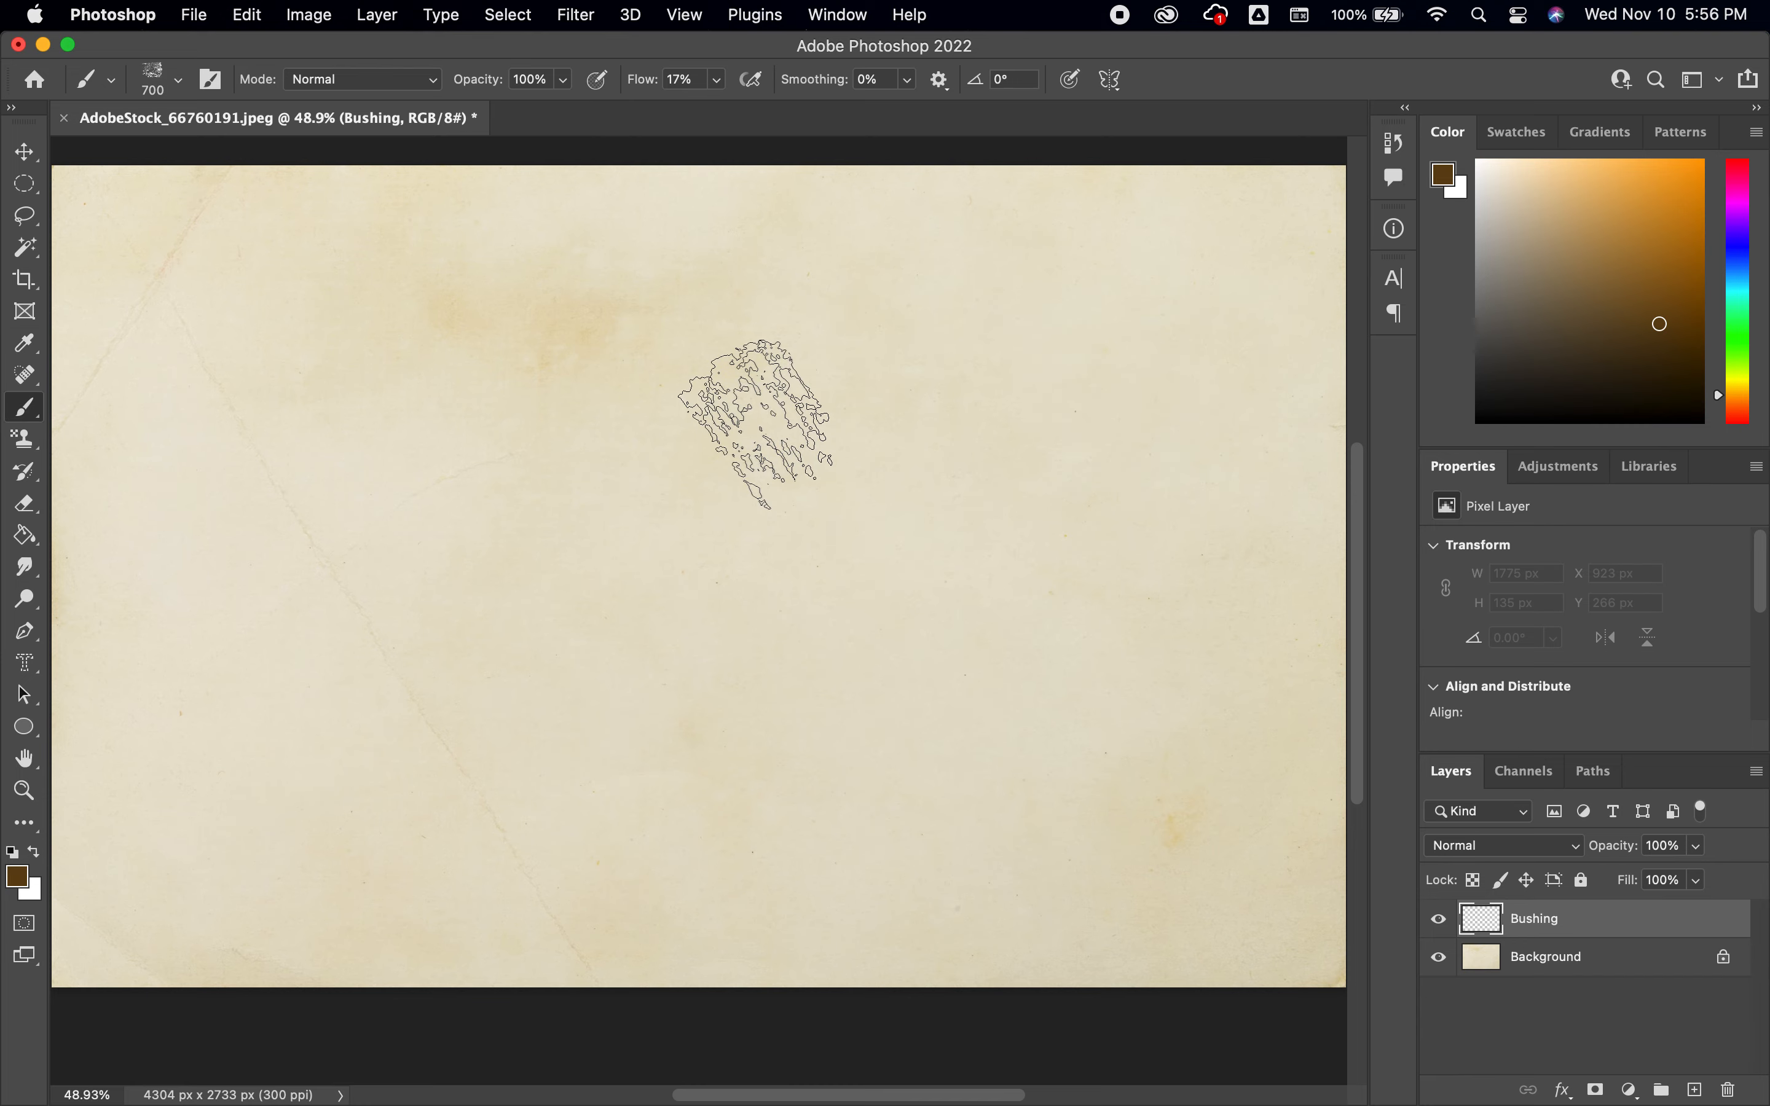
Step: Try a wide brown charcoal stroke along the paper's upper edge on the Bushing layer and undo it
click(139, 234)
mouse_move(466, 245)
mouse_down()
mouse_move(1002, 213)
mouse_move(1324, 268)
mouse_up()
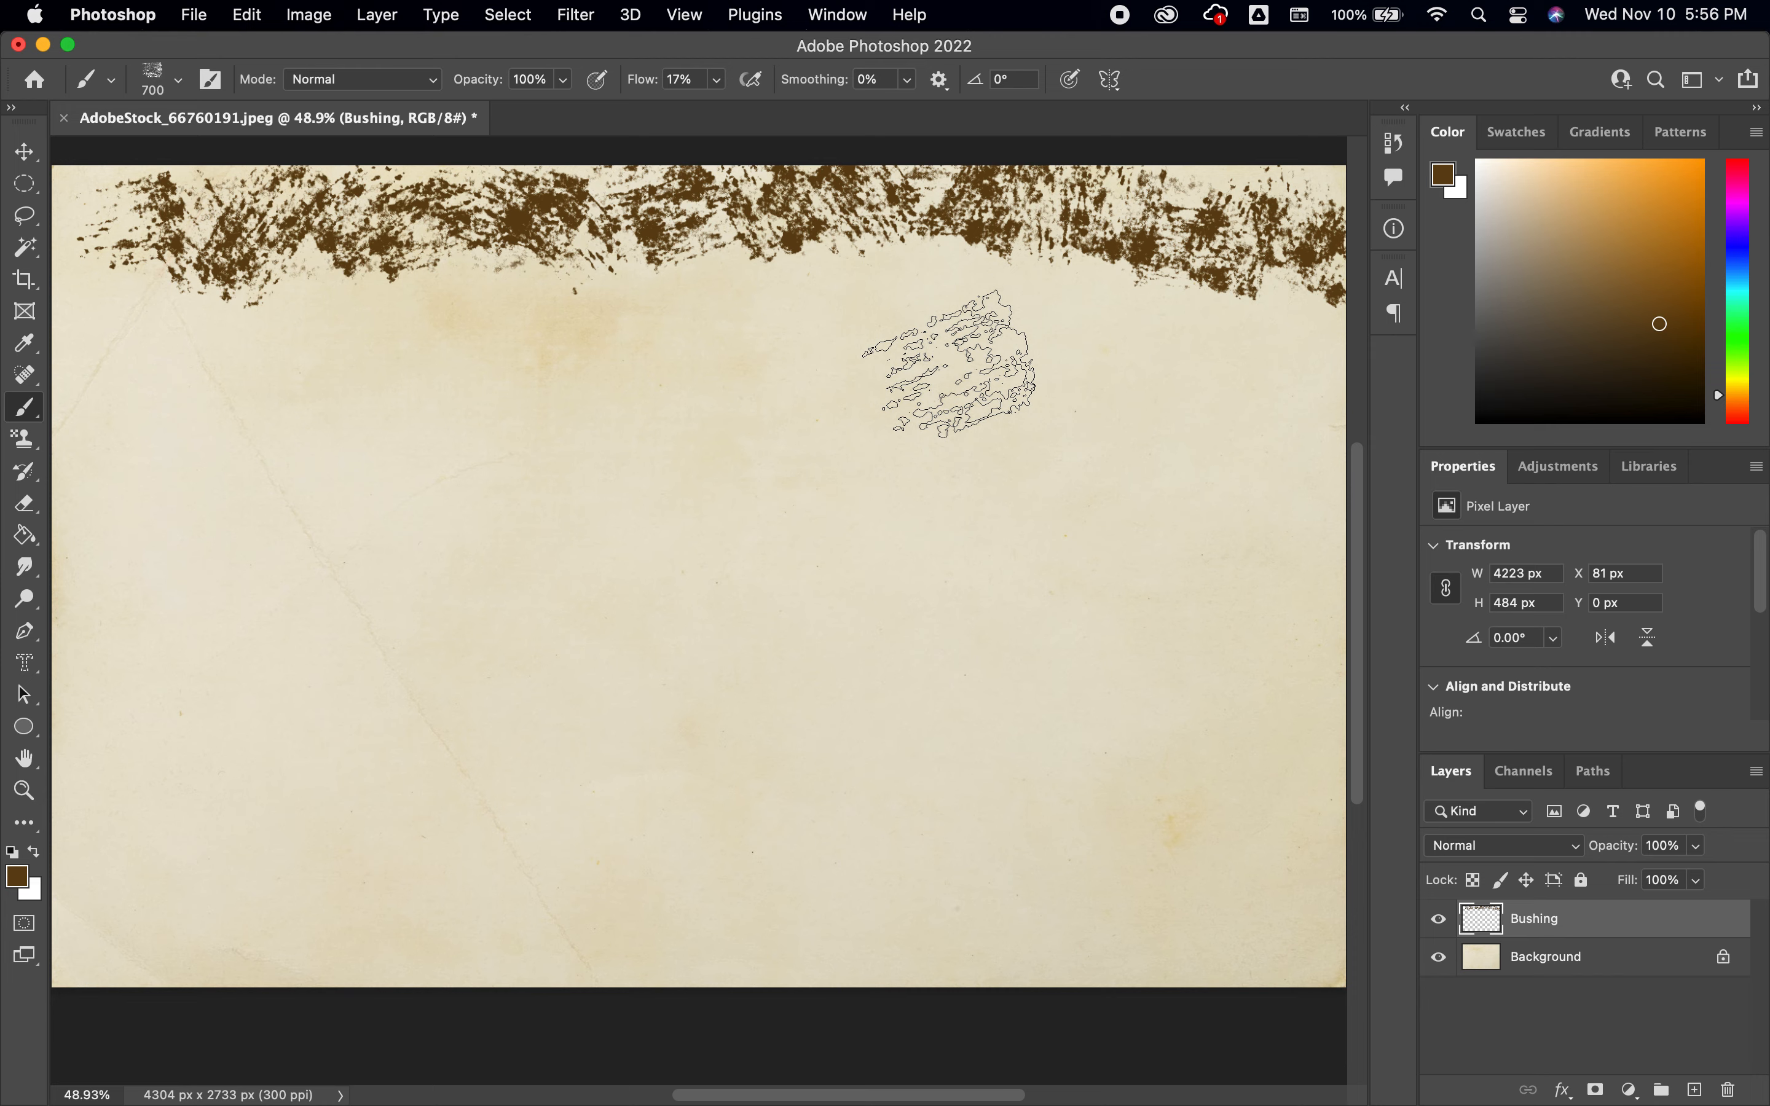
key(super+z)
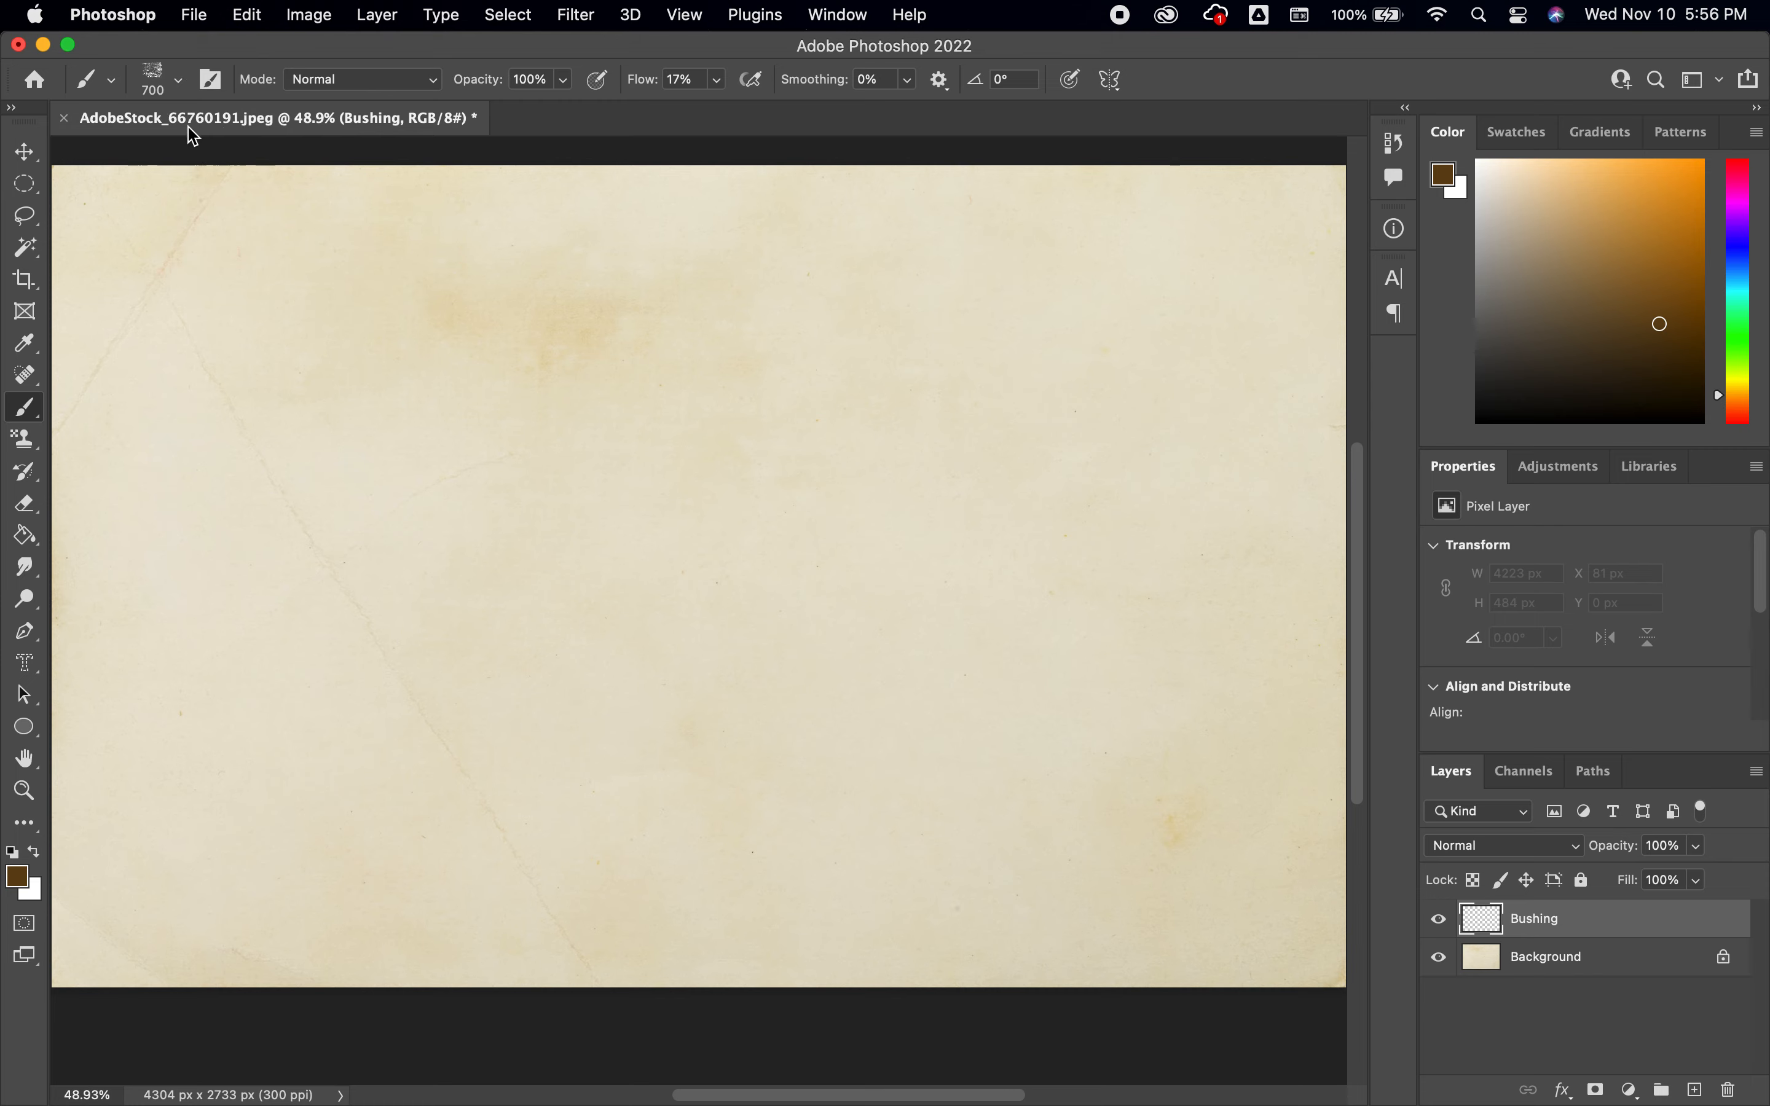
Step: Browse the Wet Media Brushes presets and paint a test dab with the brown charcoal brush in the paper's upper middle
click(183, 86)
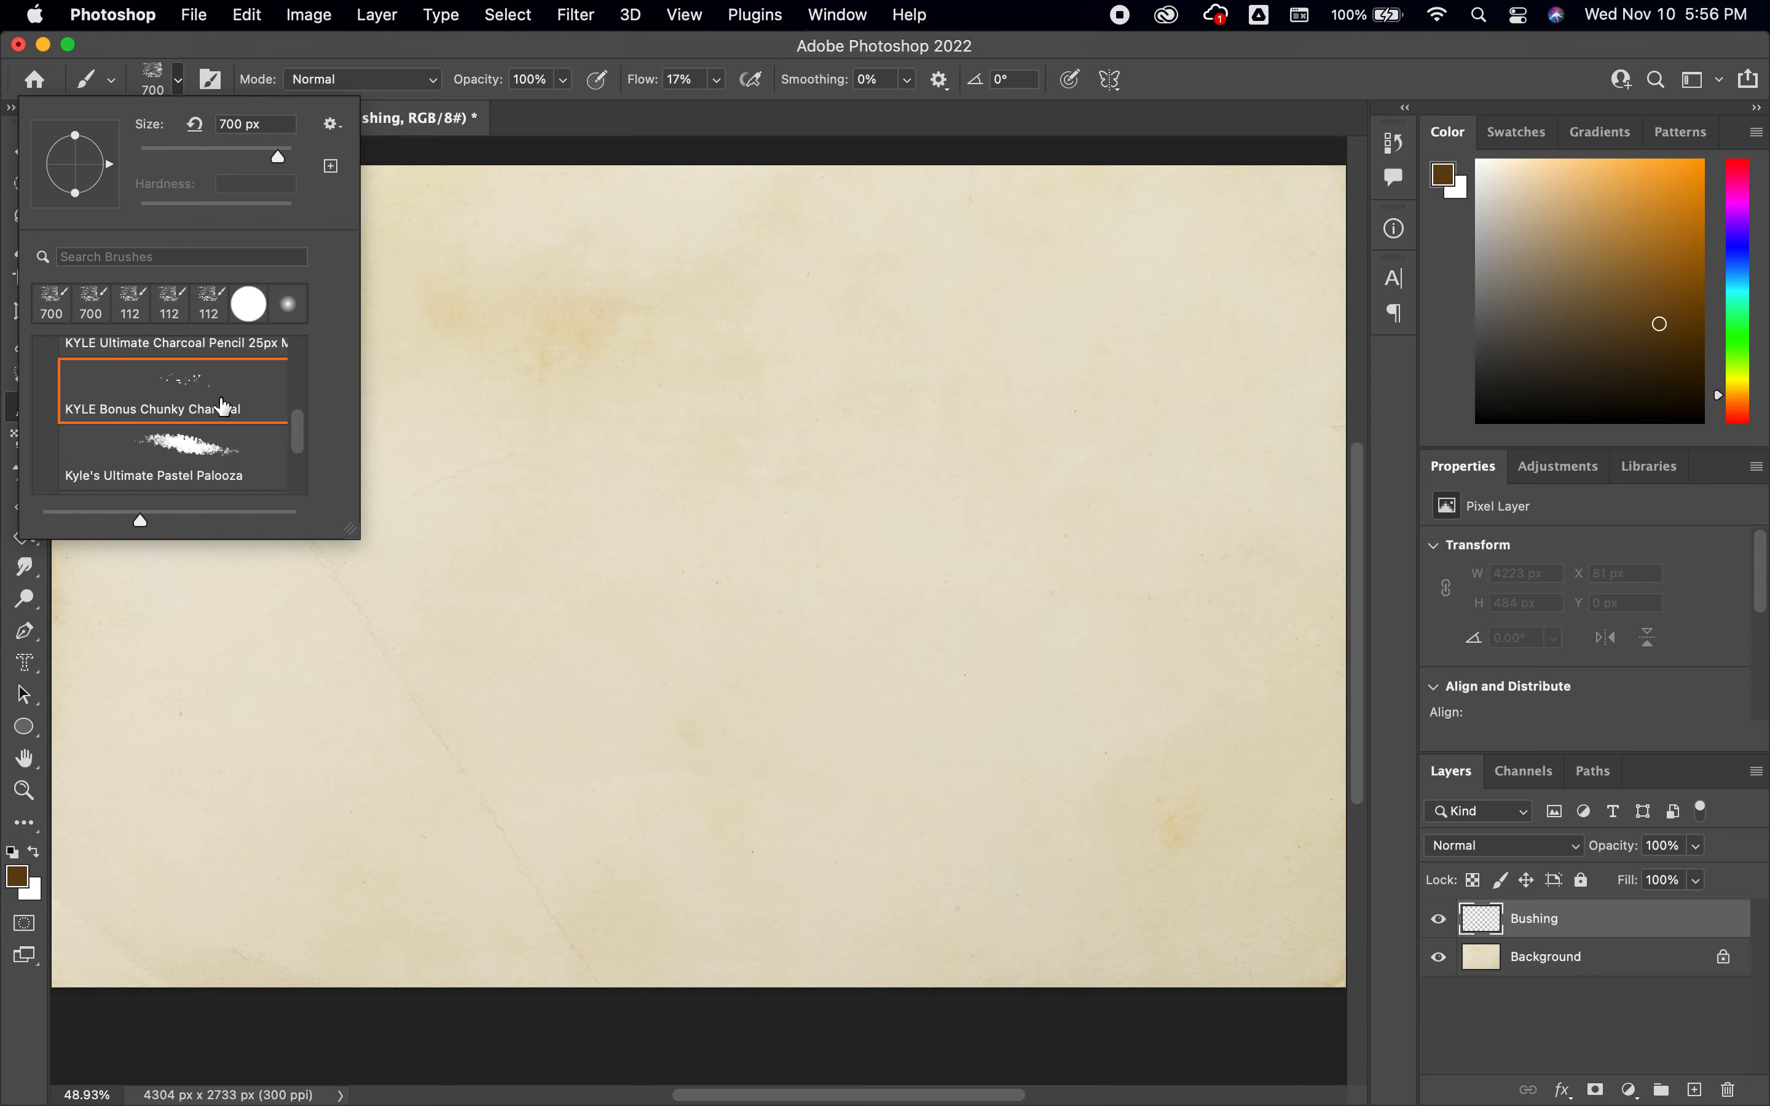
scroll(223, 409, up, 5)
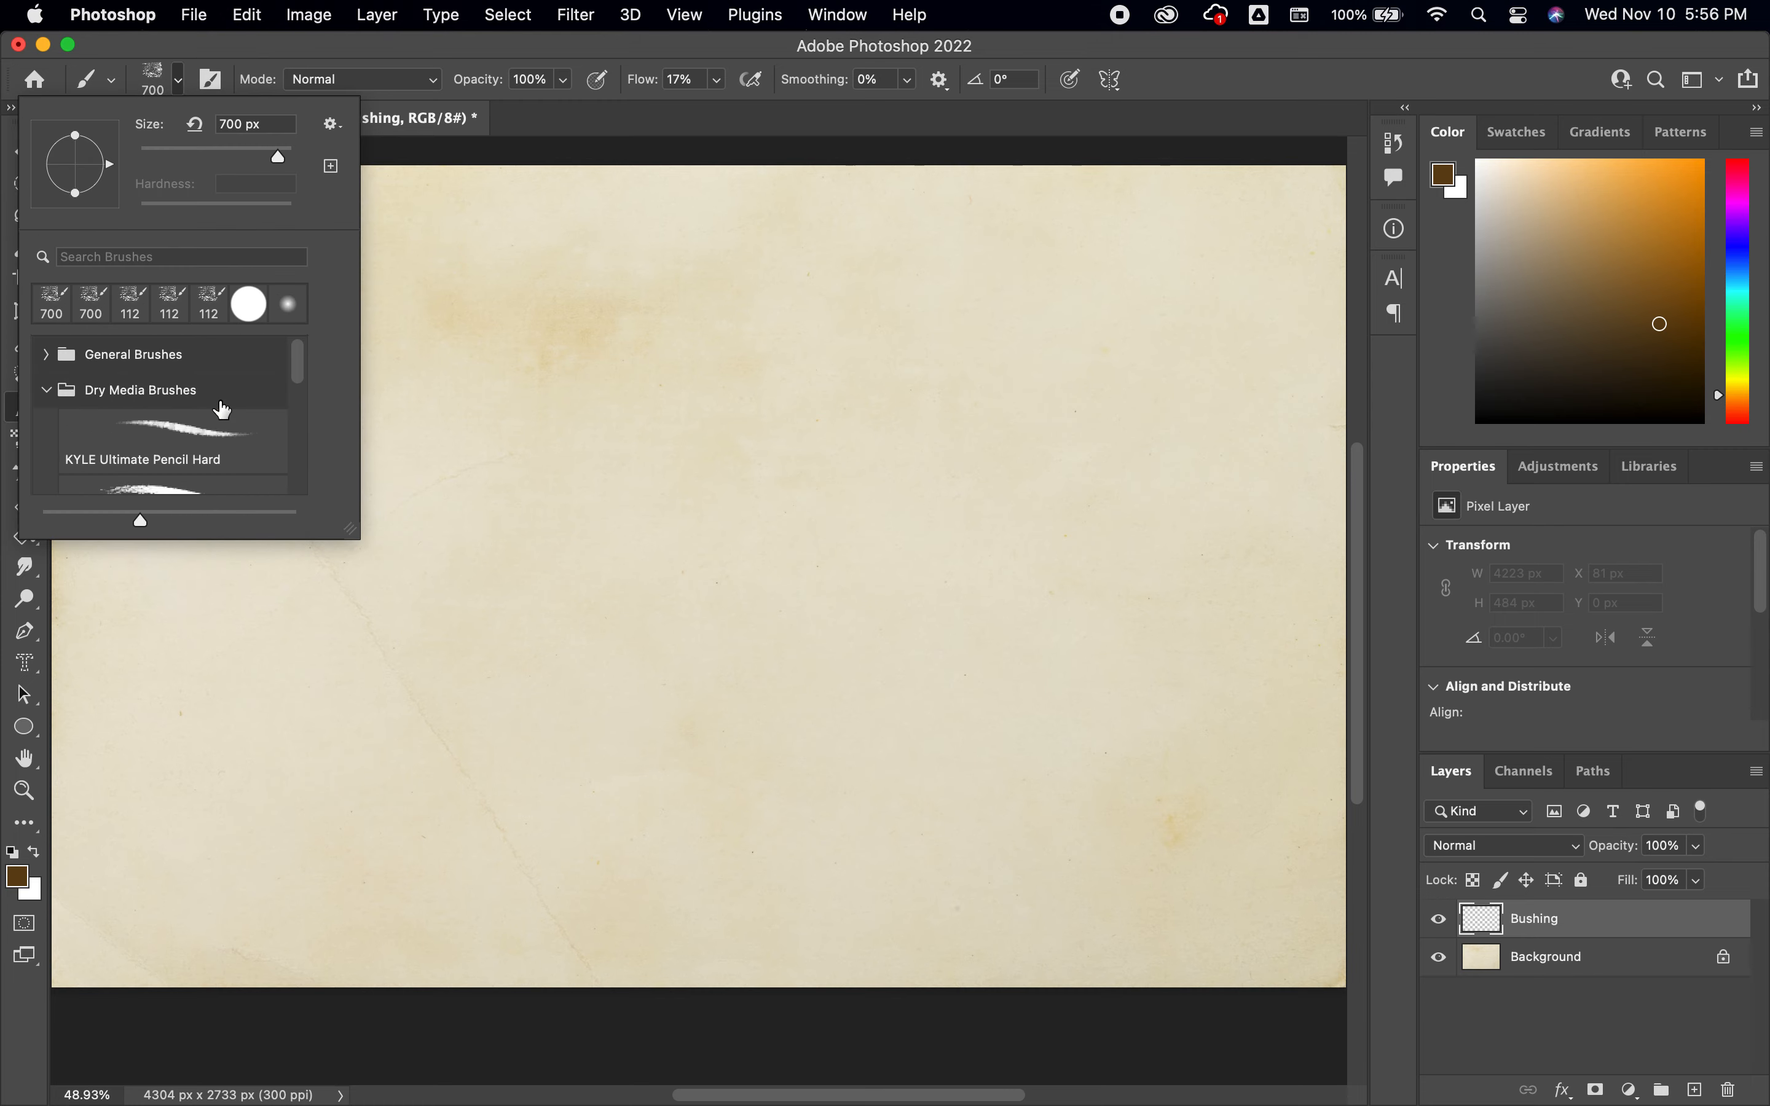
click(47, 390)
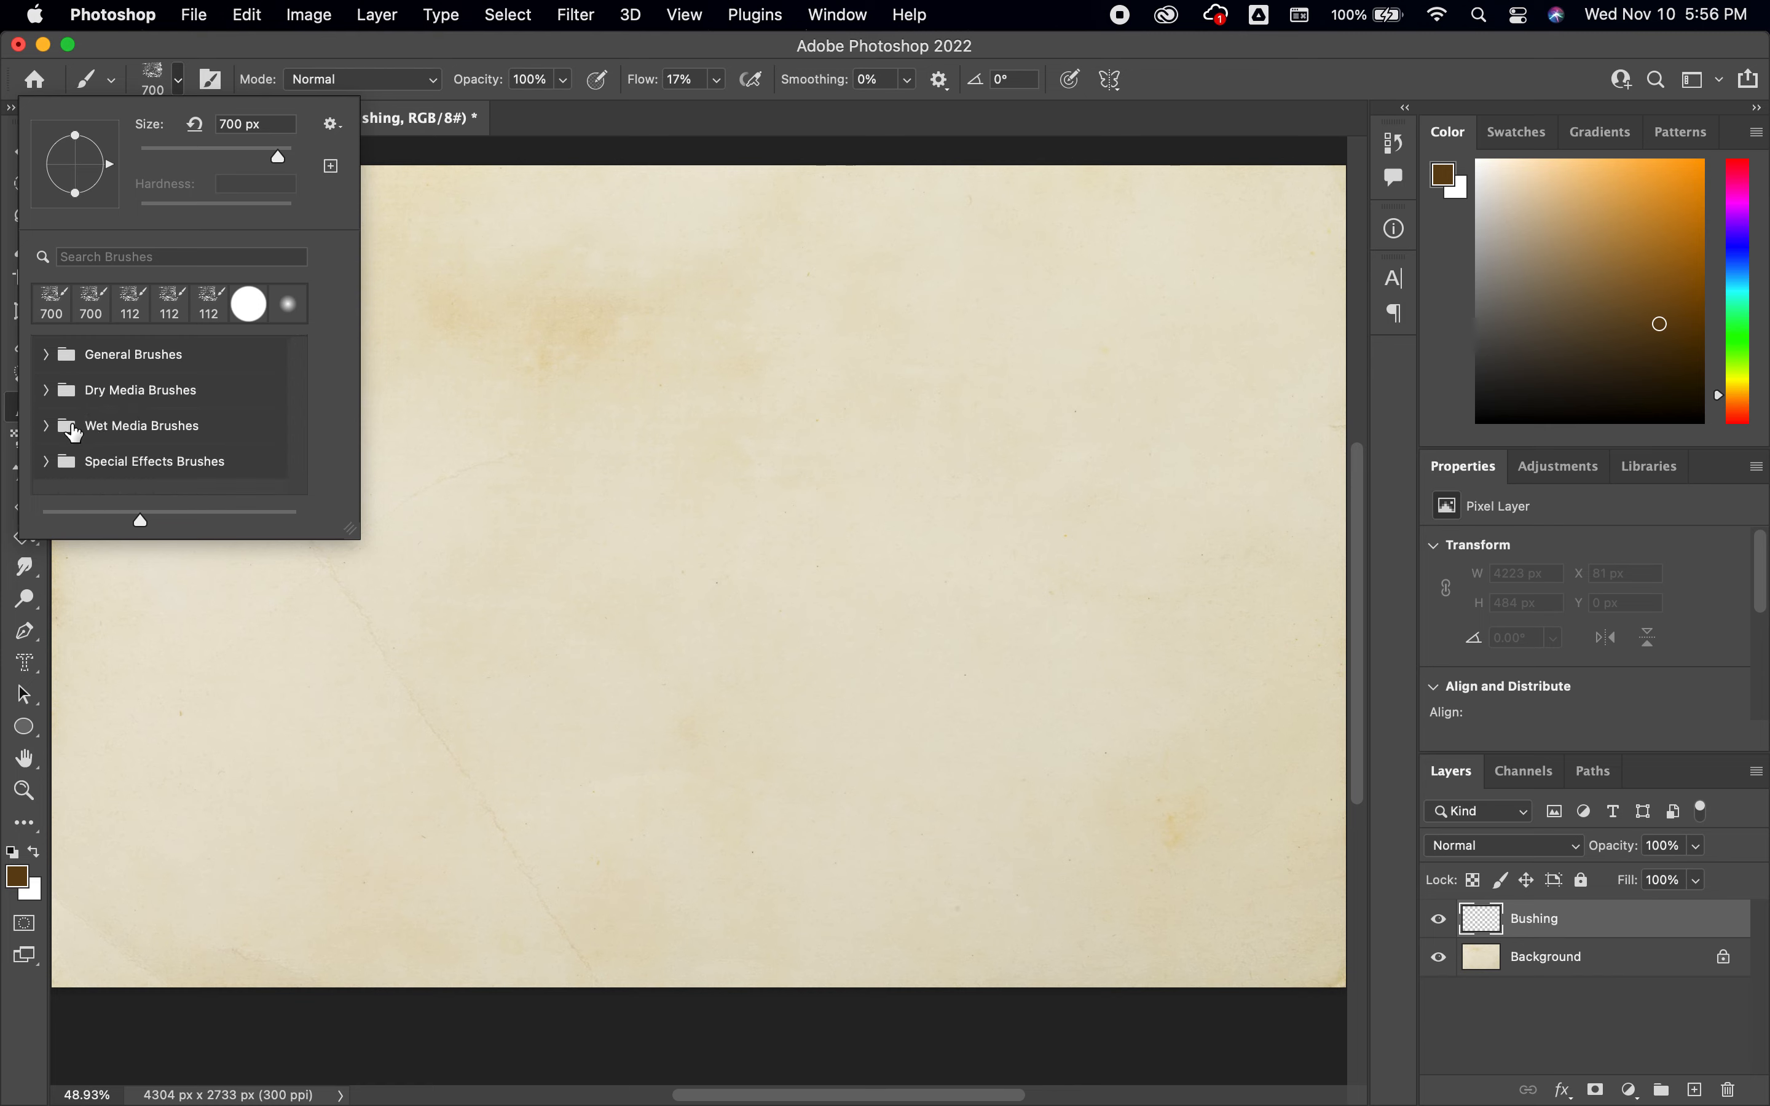
click(46, 426)
scroll(166, 411, down, 3)
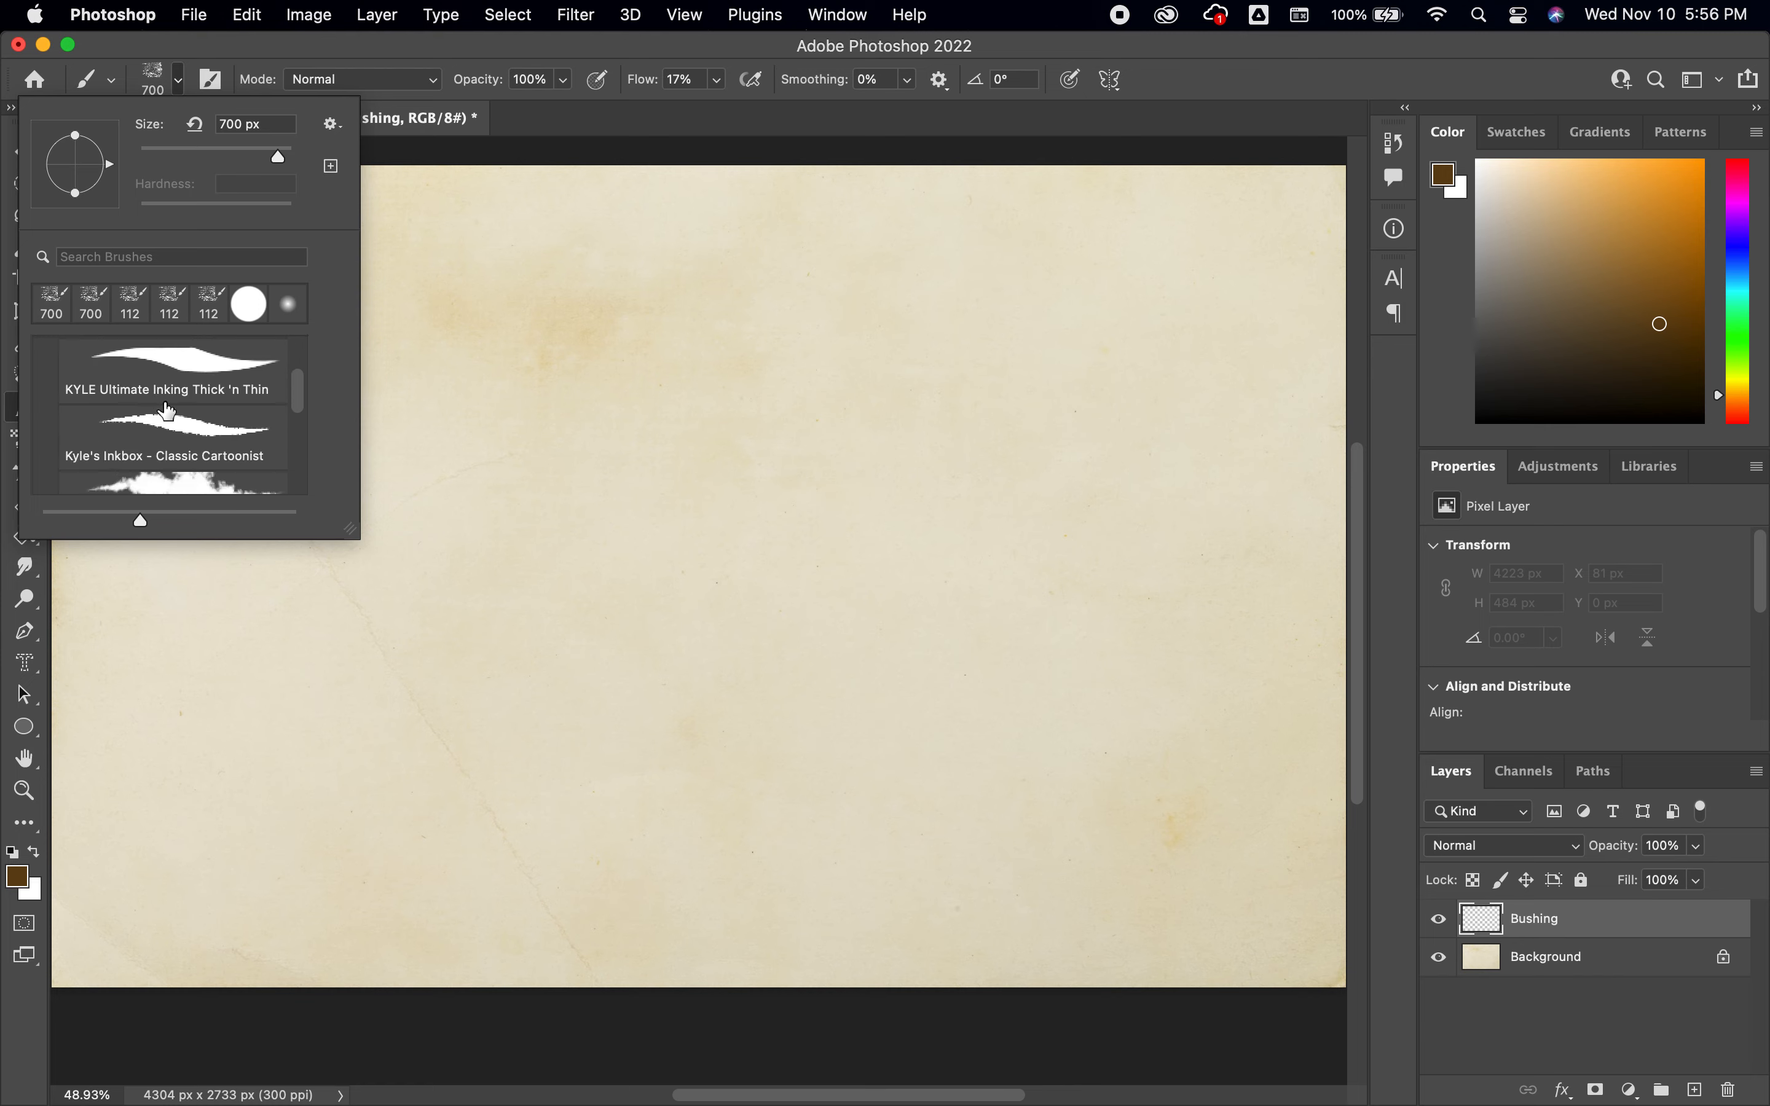
scroll(166, 410, down, 1)
scroll(166, 411, down, 1)
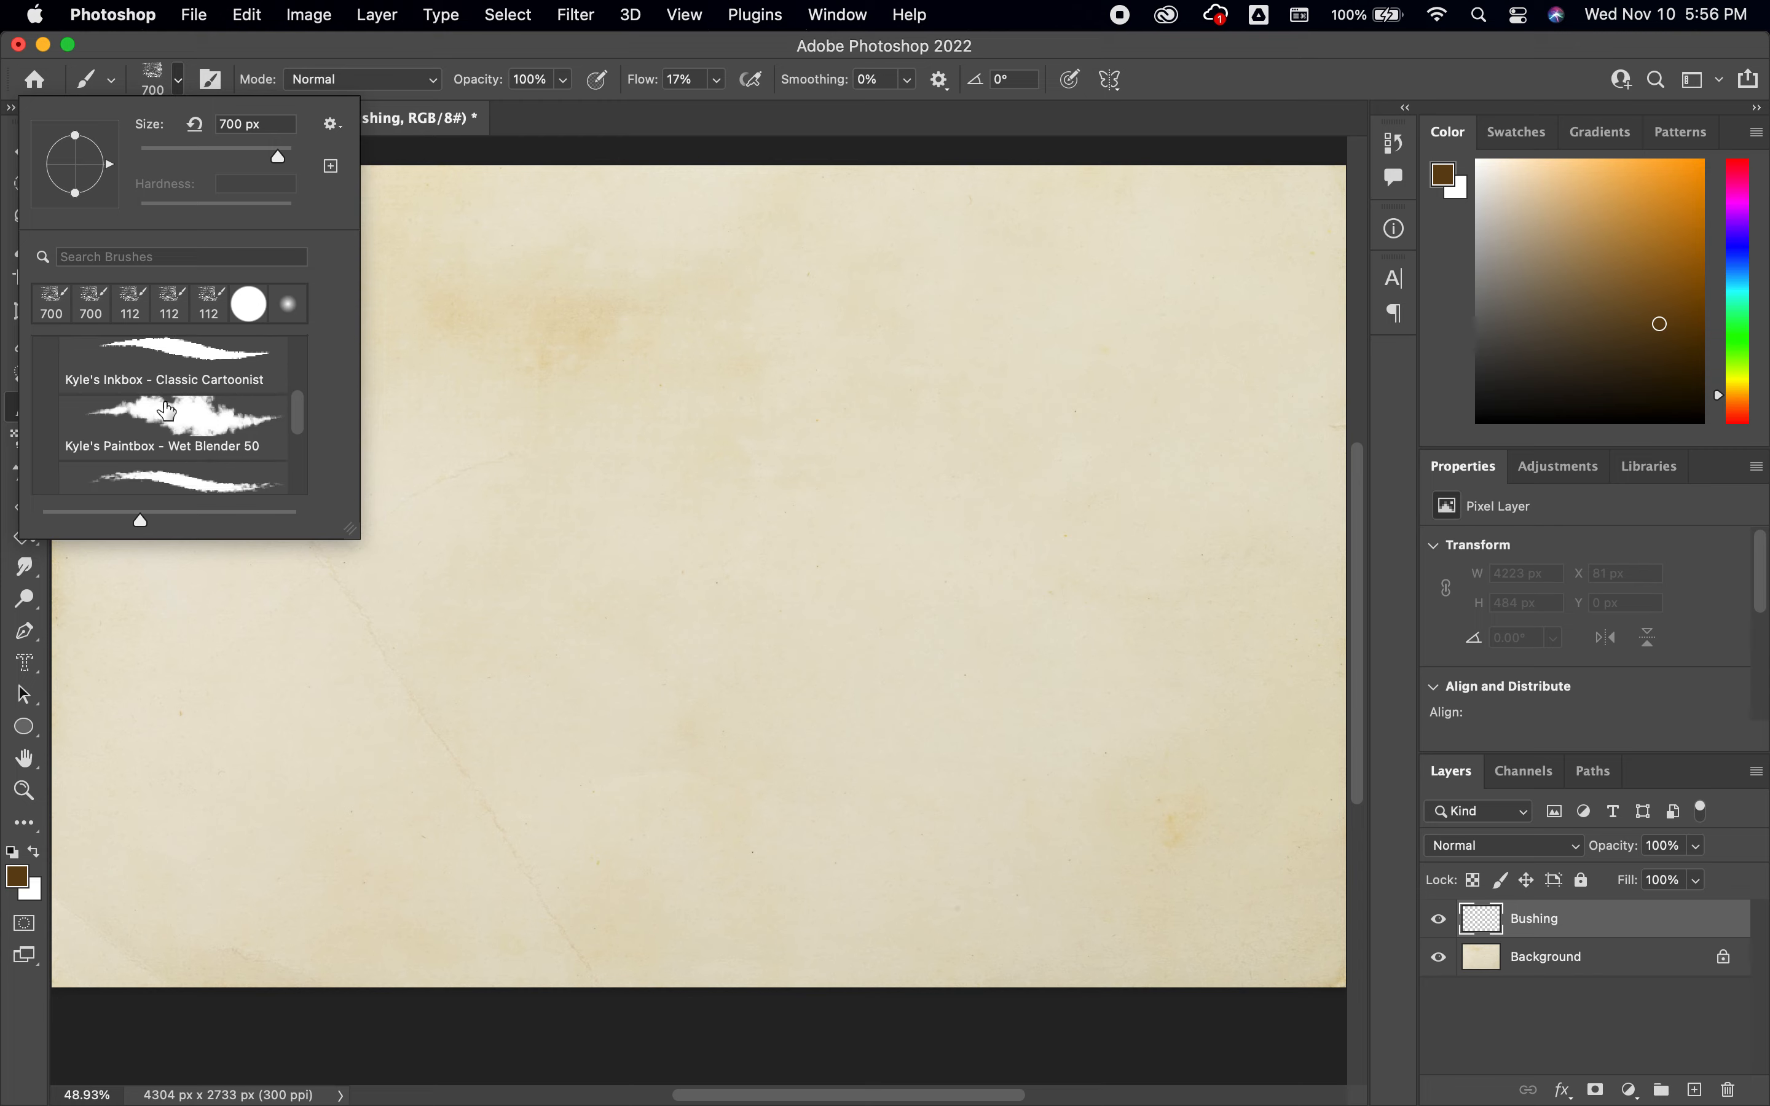
mouse_move(696, 381)
mouse_down()
mouse_move(651, 380)
mouse_move(692, 385)
mouse_move(705, 453)
mouse_move(681, 396)
mouse_up()
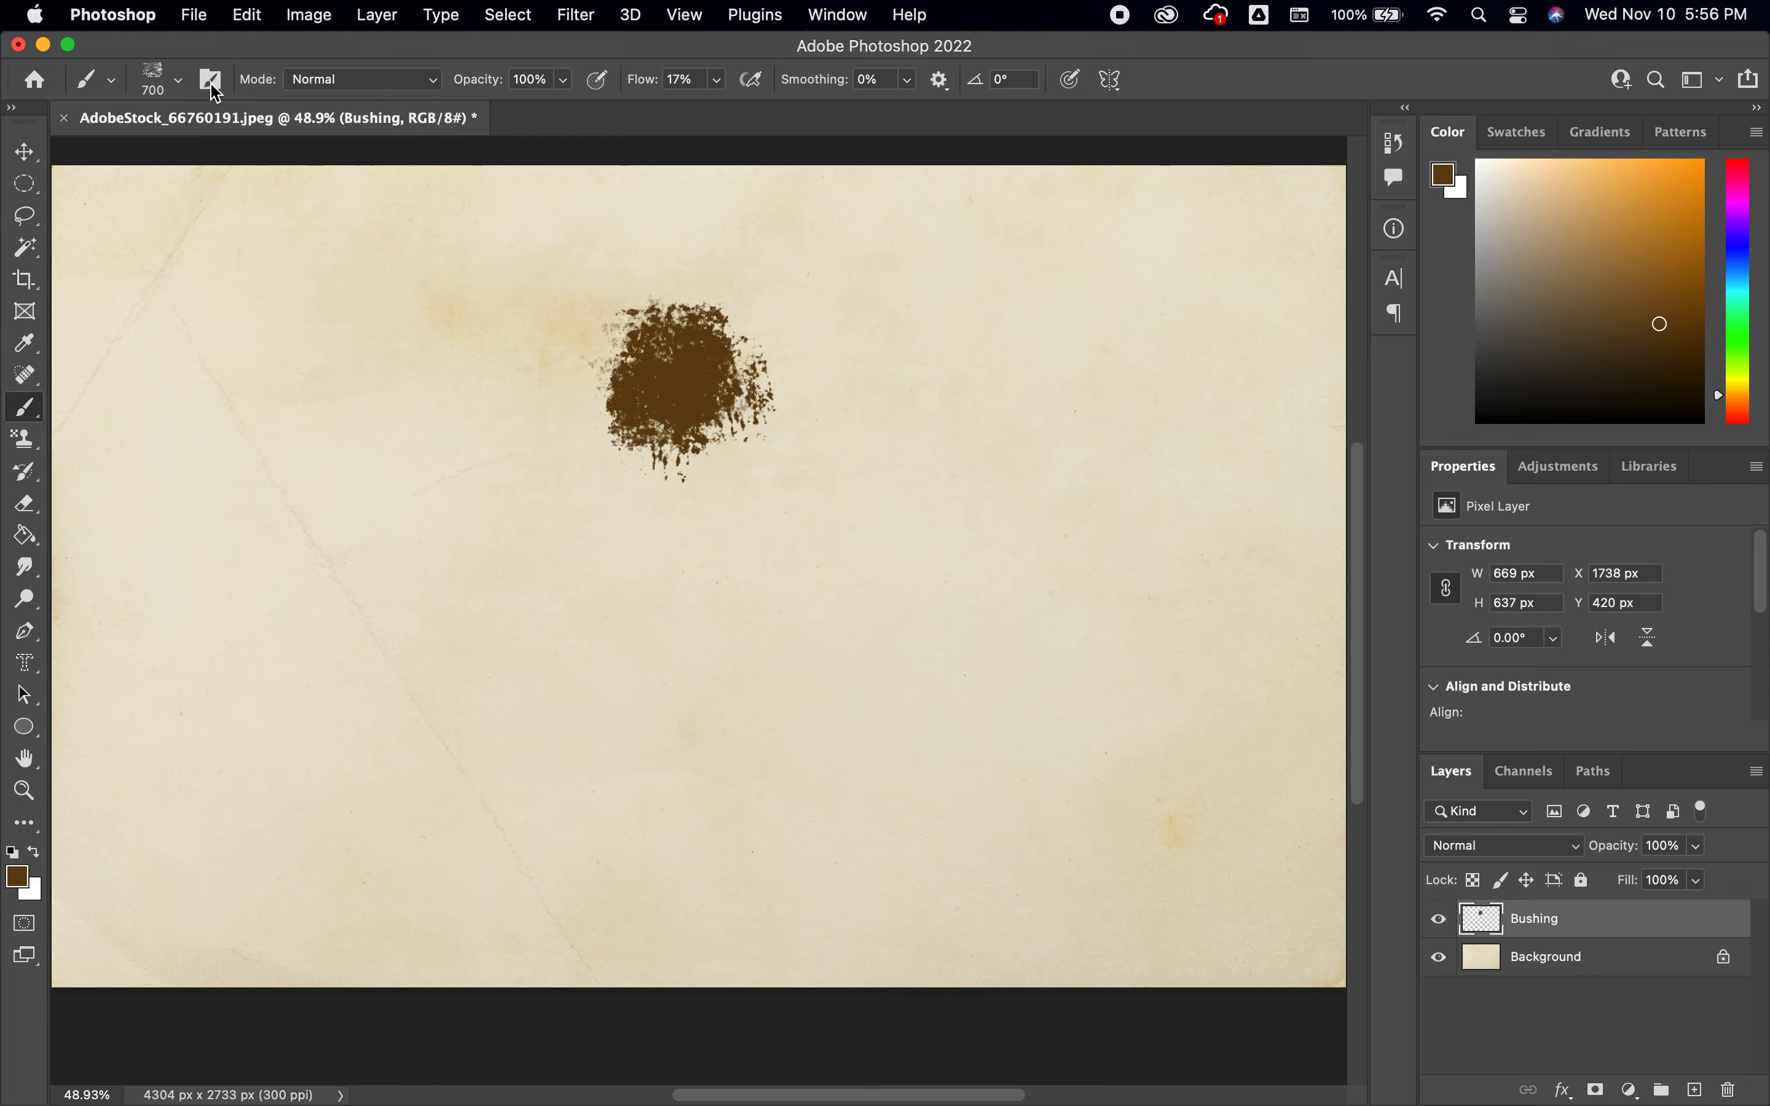
Step: Smudge downward through the brown charcoal dab with the Kyle's Paintbox - Wet Blender 50 preset
click(180, 80)
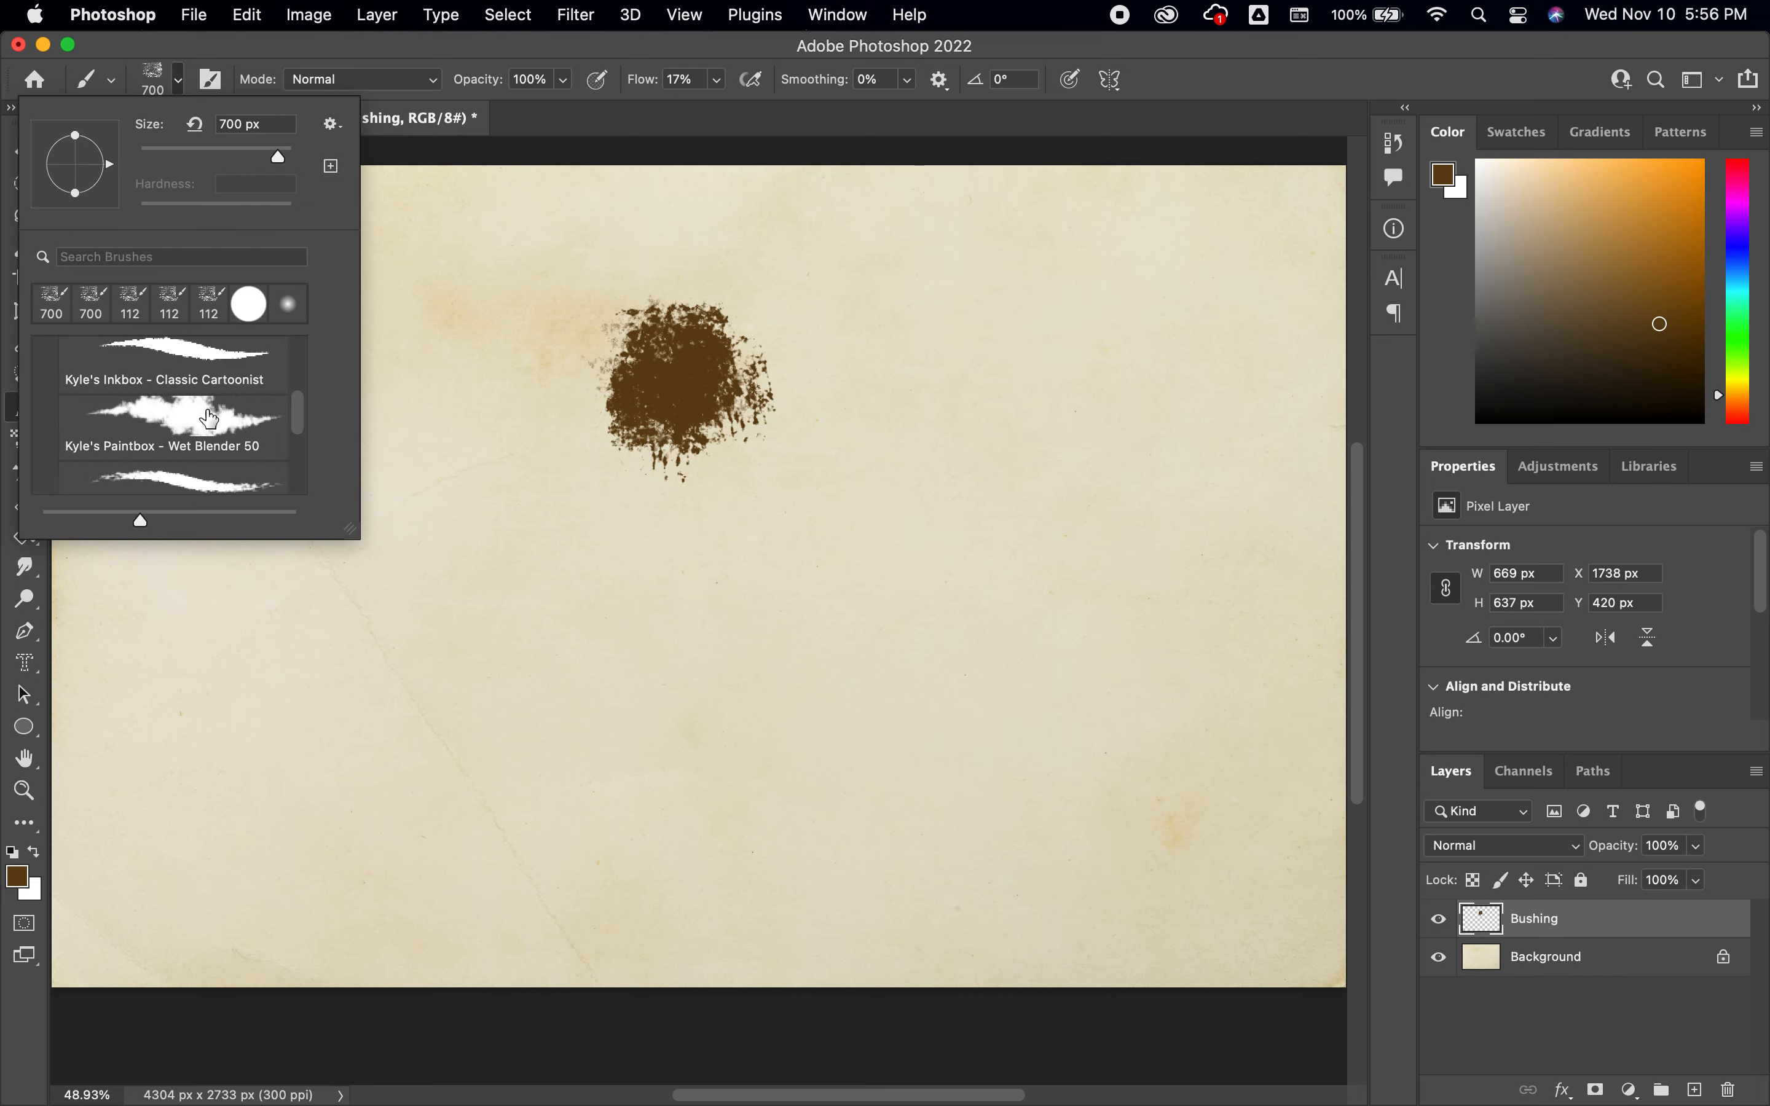
click(205, 438)
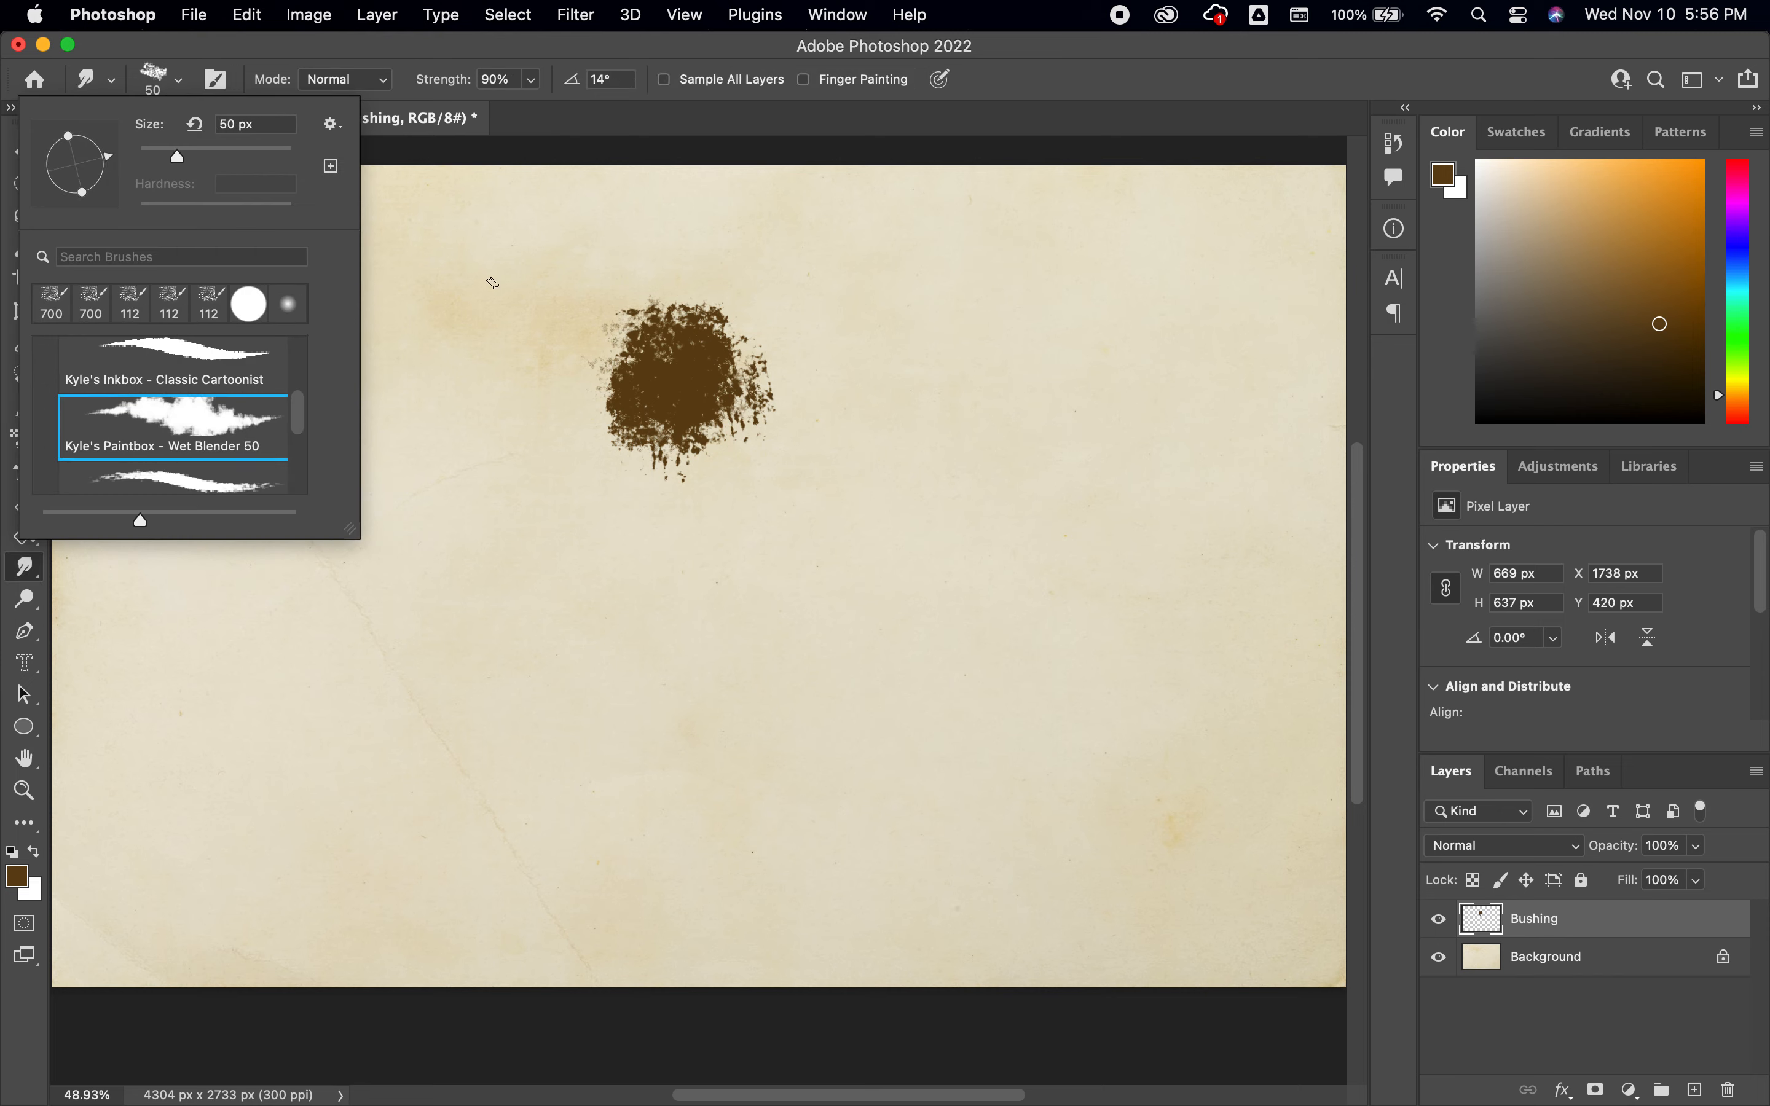
click(525, 306)
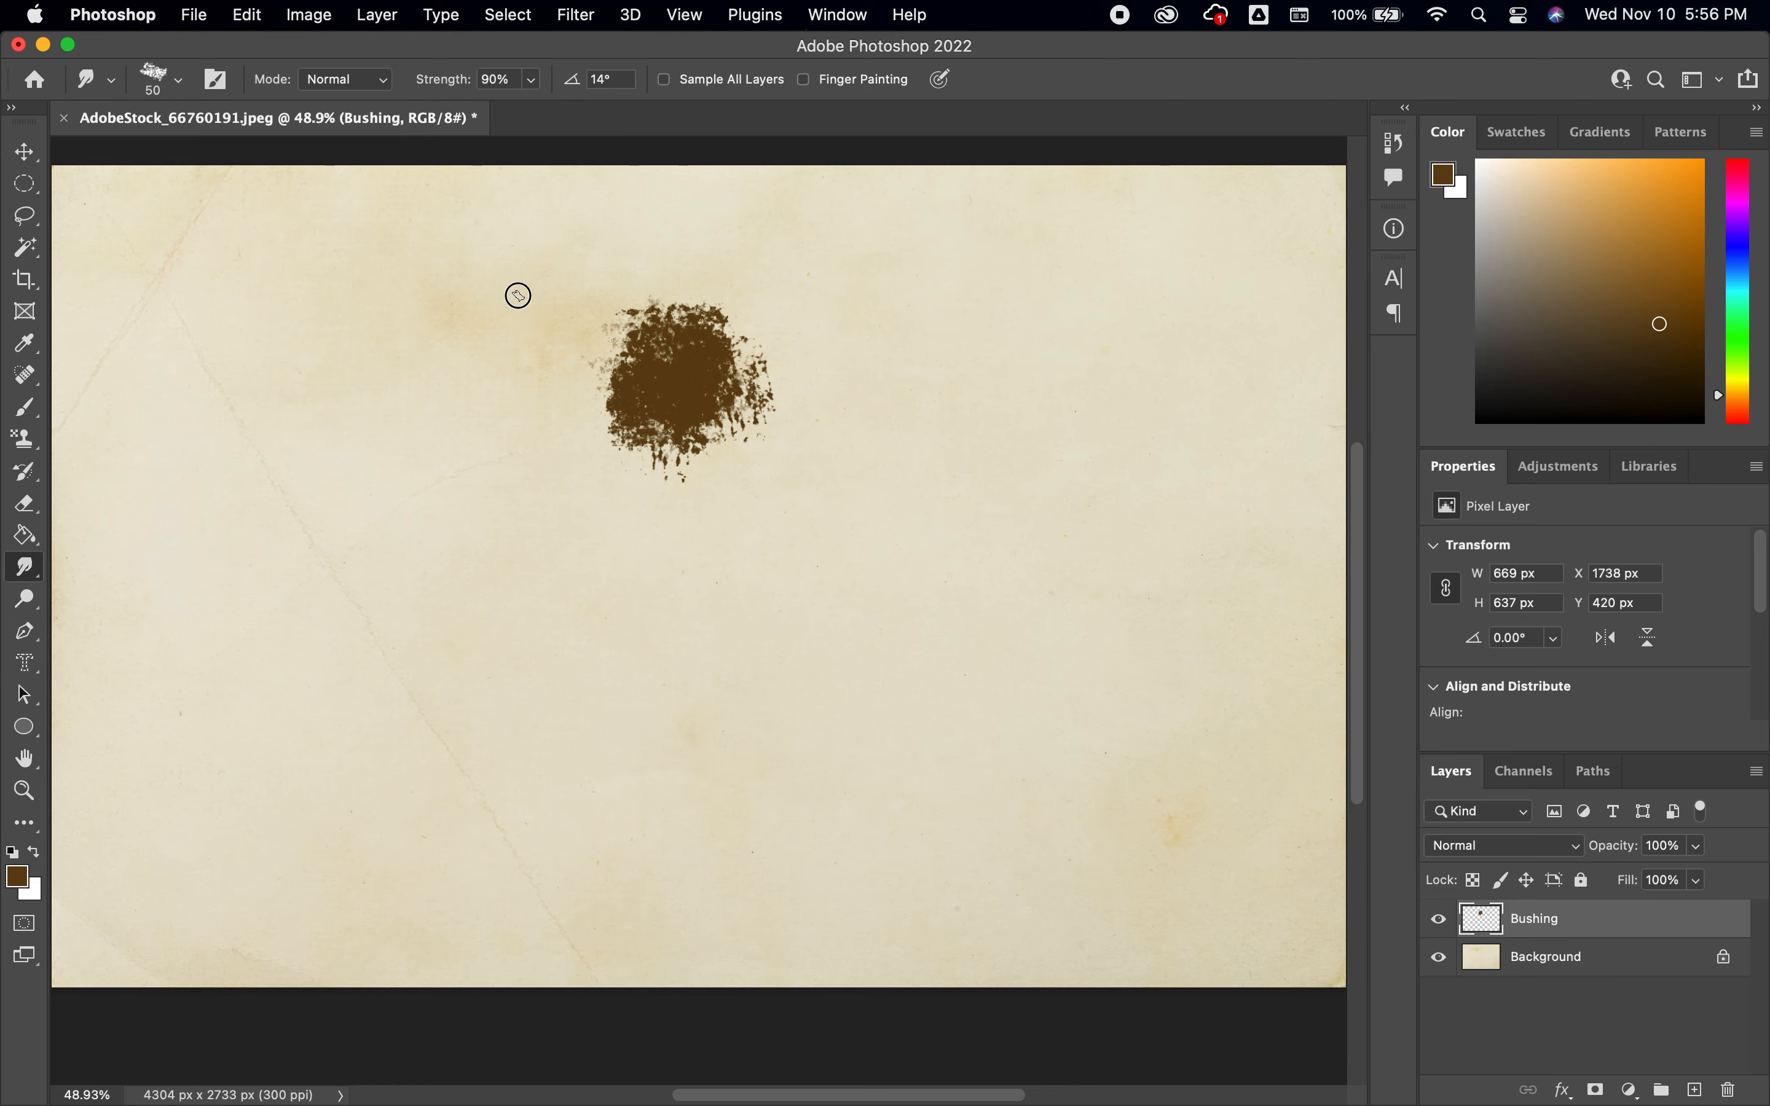
drag(611, 315, 678, 494)
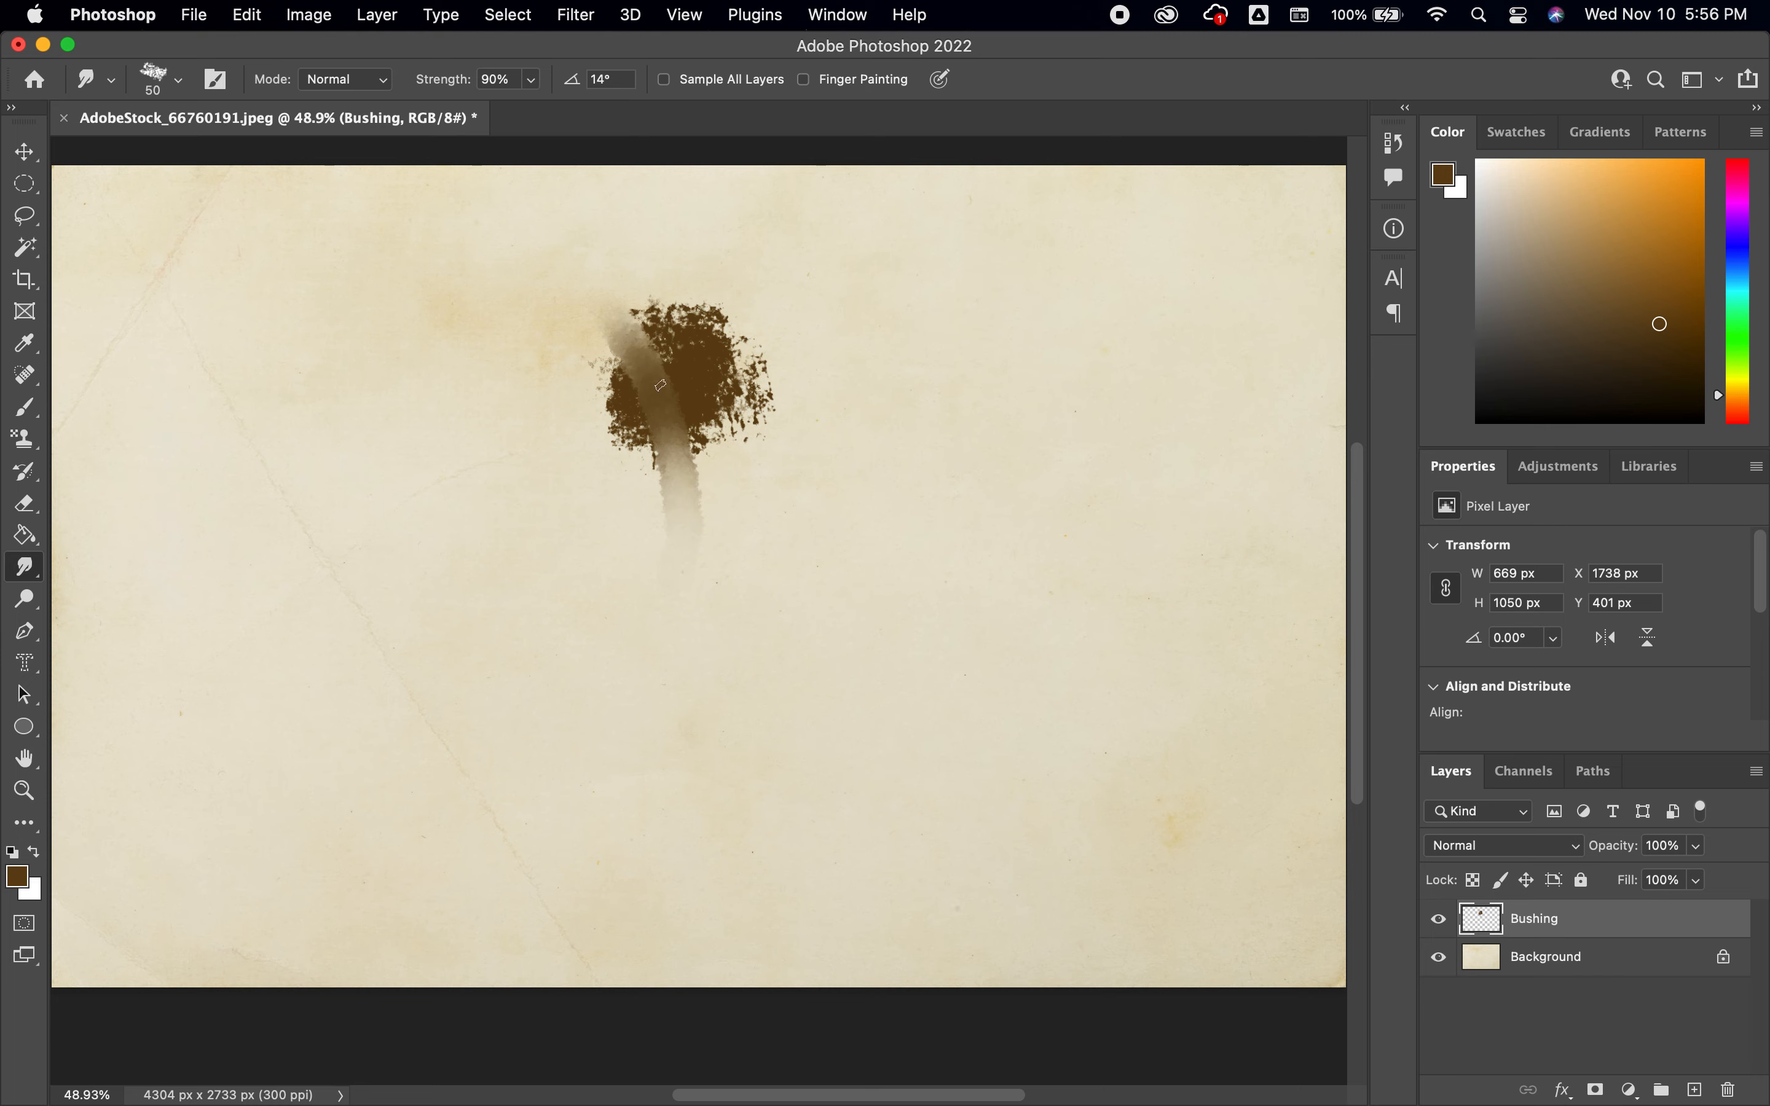
Step: Select the "Kyle's Spatter Brushes - Pressure" preset from the Special Effects Brushes group
click(178, 79)
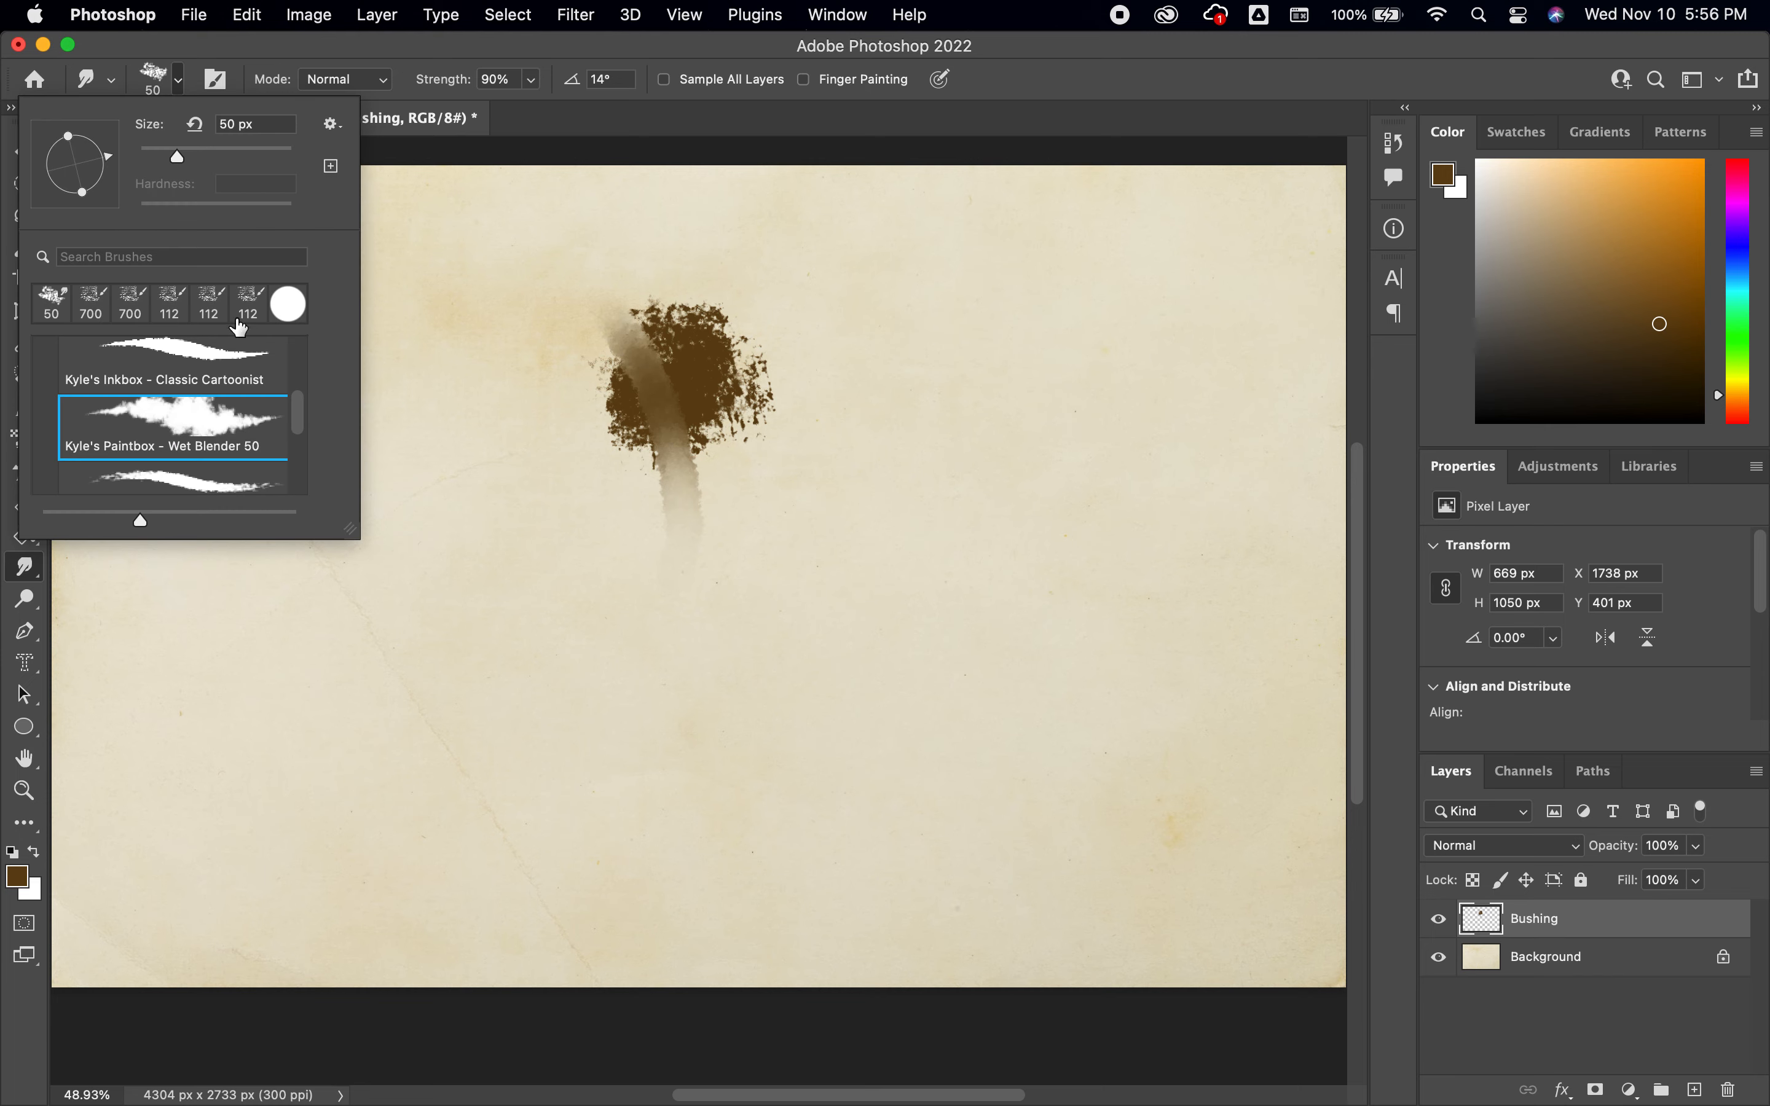
scroll(213, 421, up, 3)
click(47, 410)
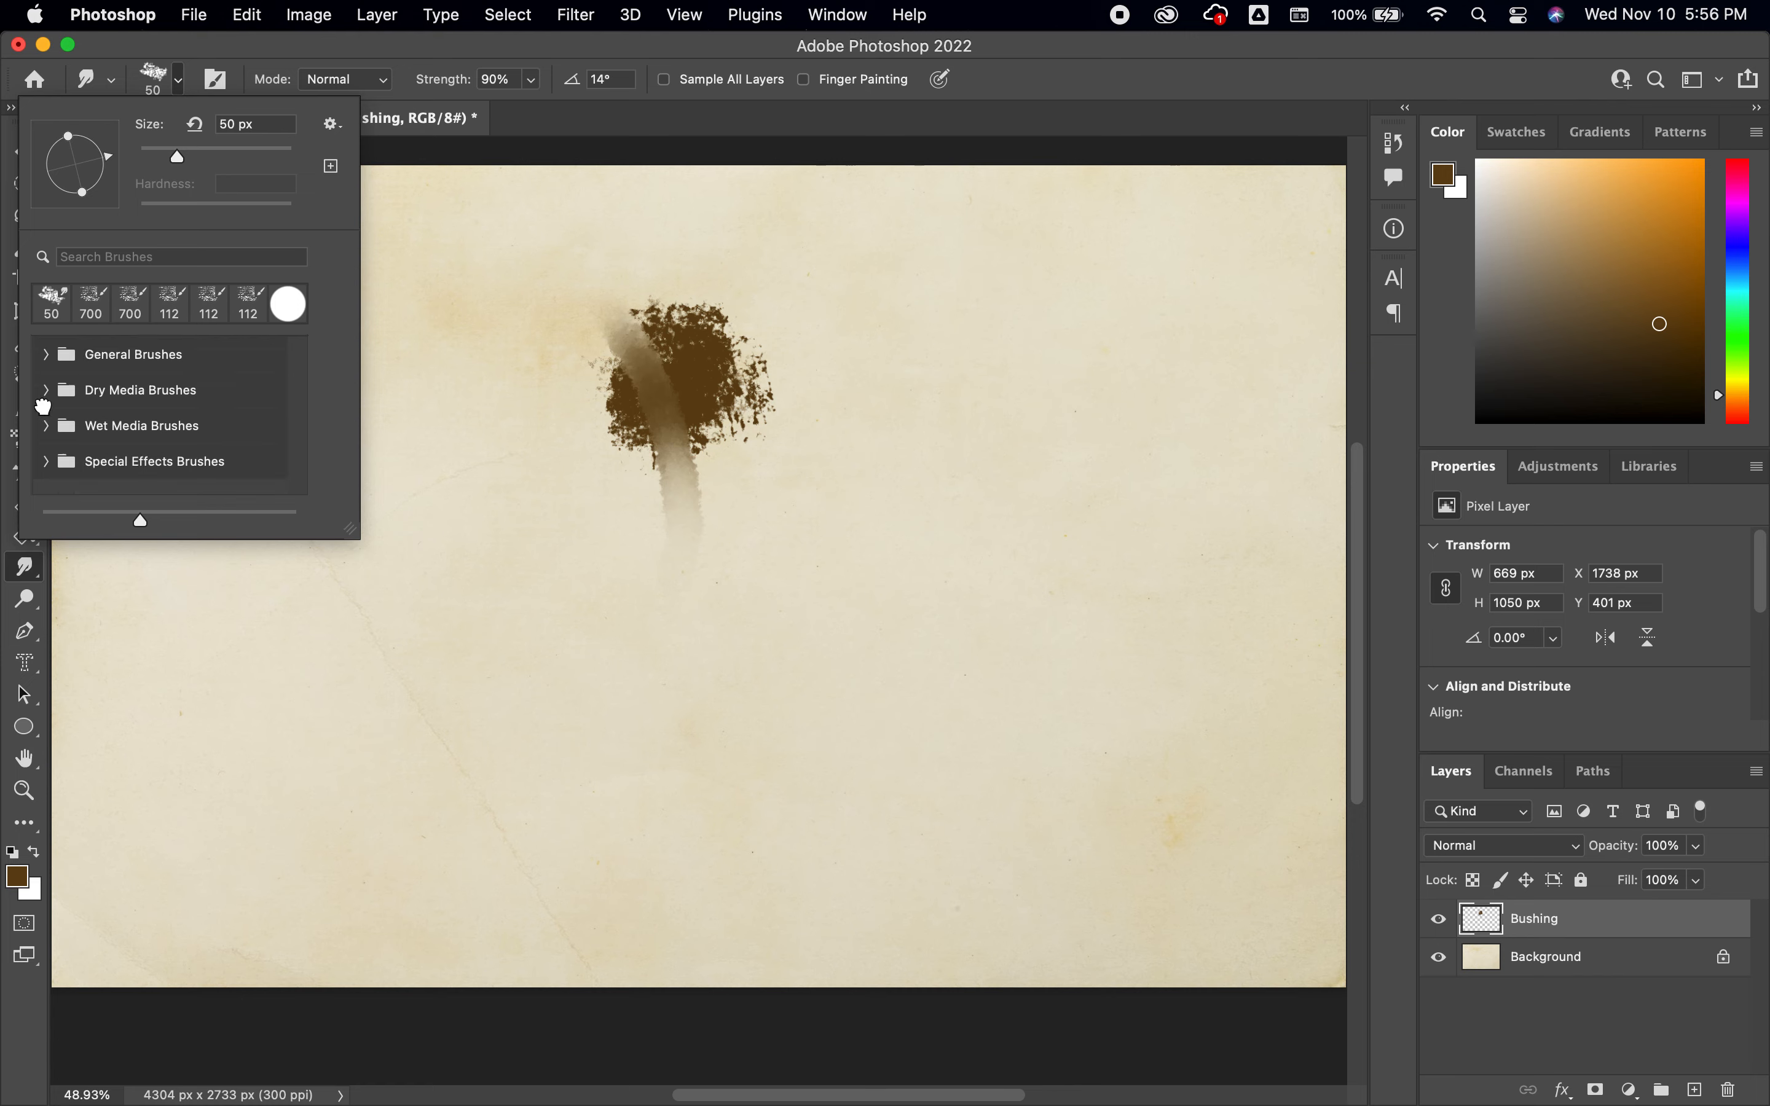
click(46, 461)
scroll(234, 396, down, 2)
scroll(234, 395, down, 2)
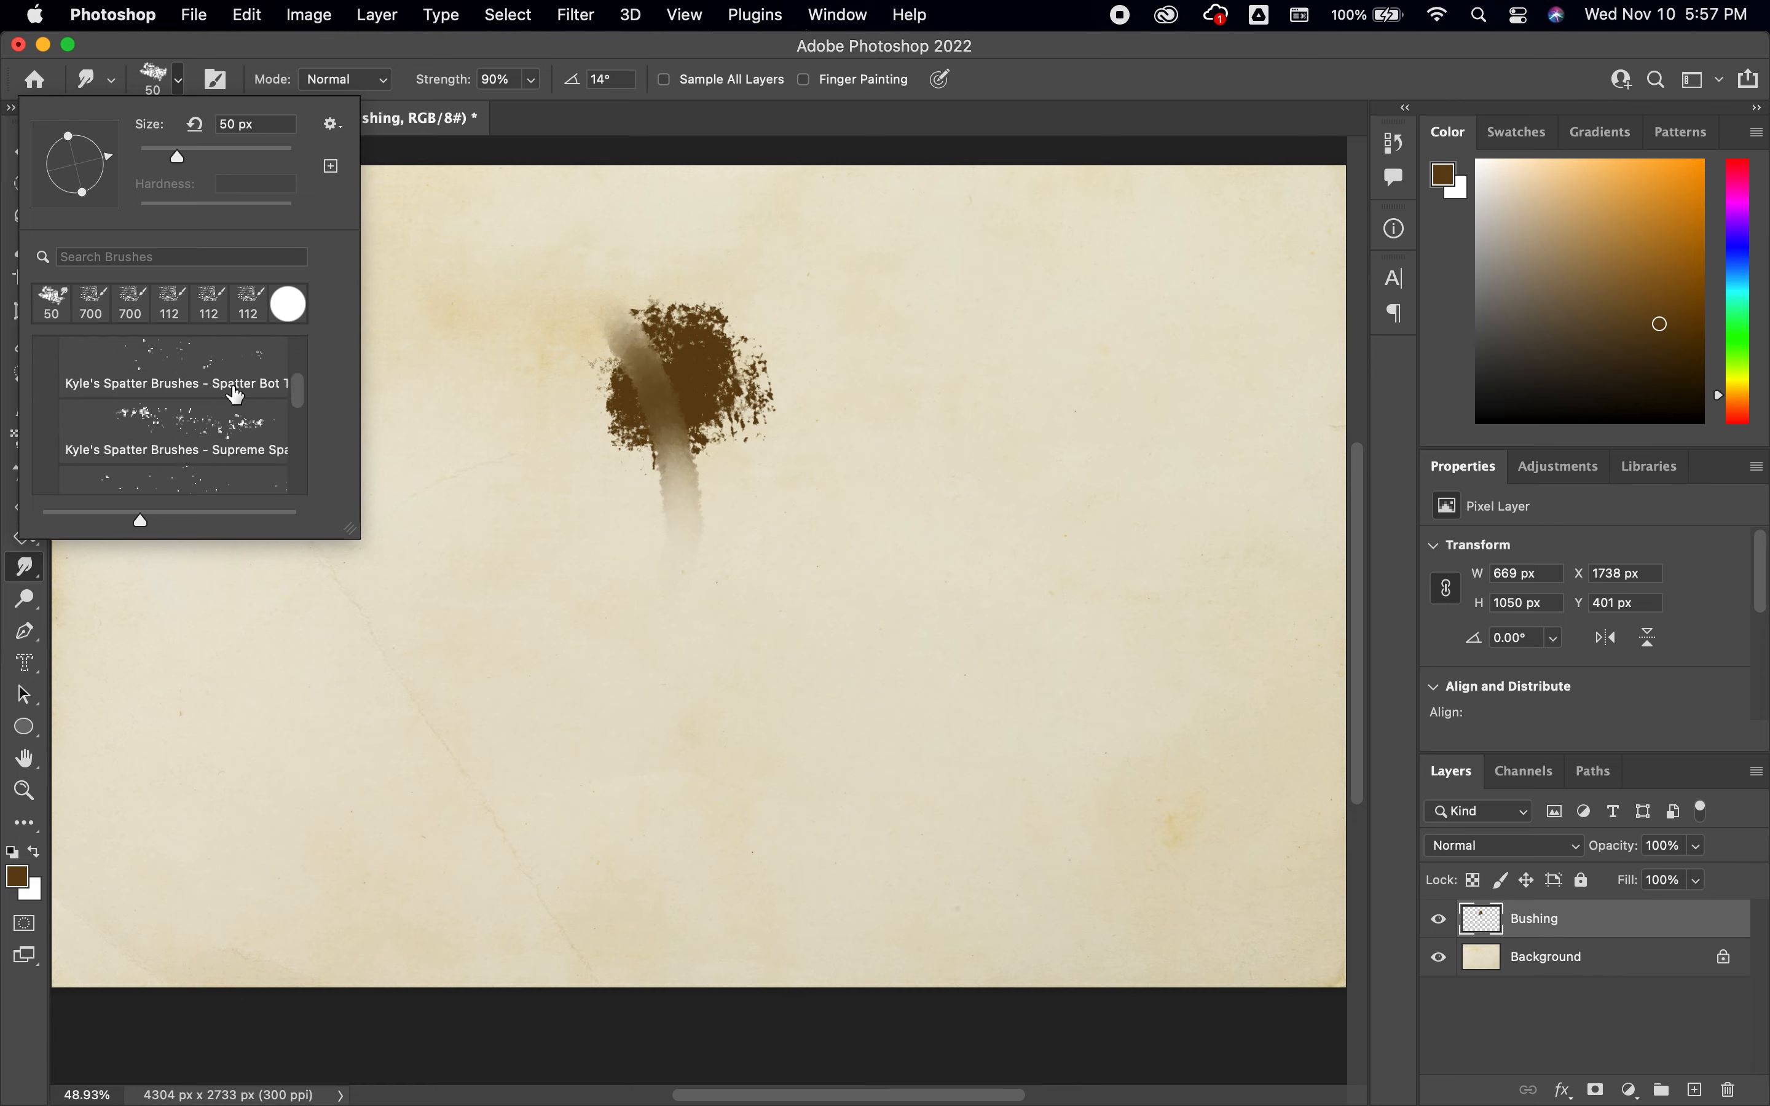
scroll(241, 420, down, 2)
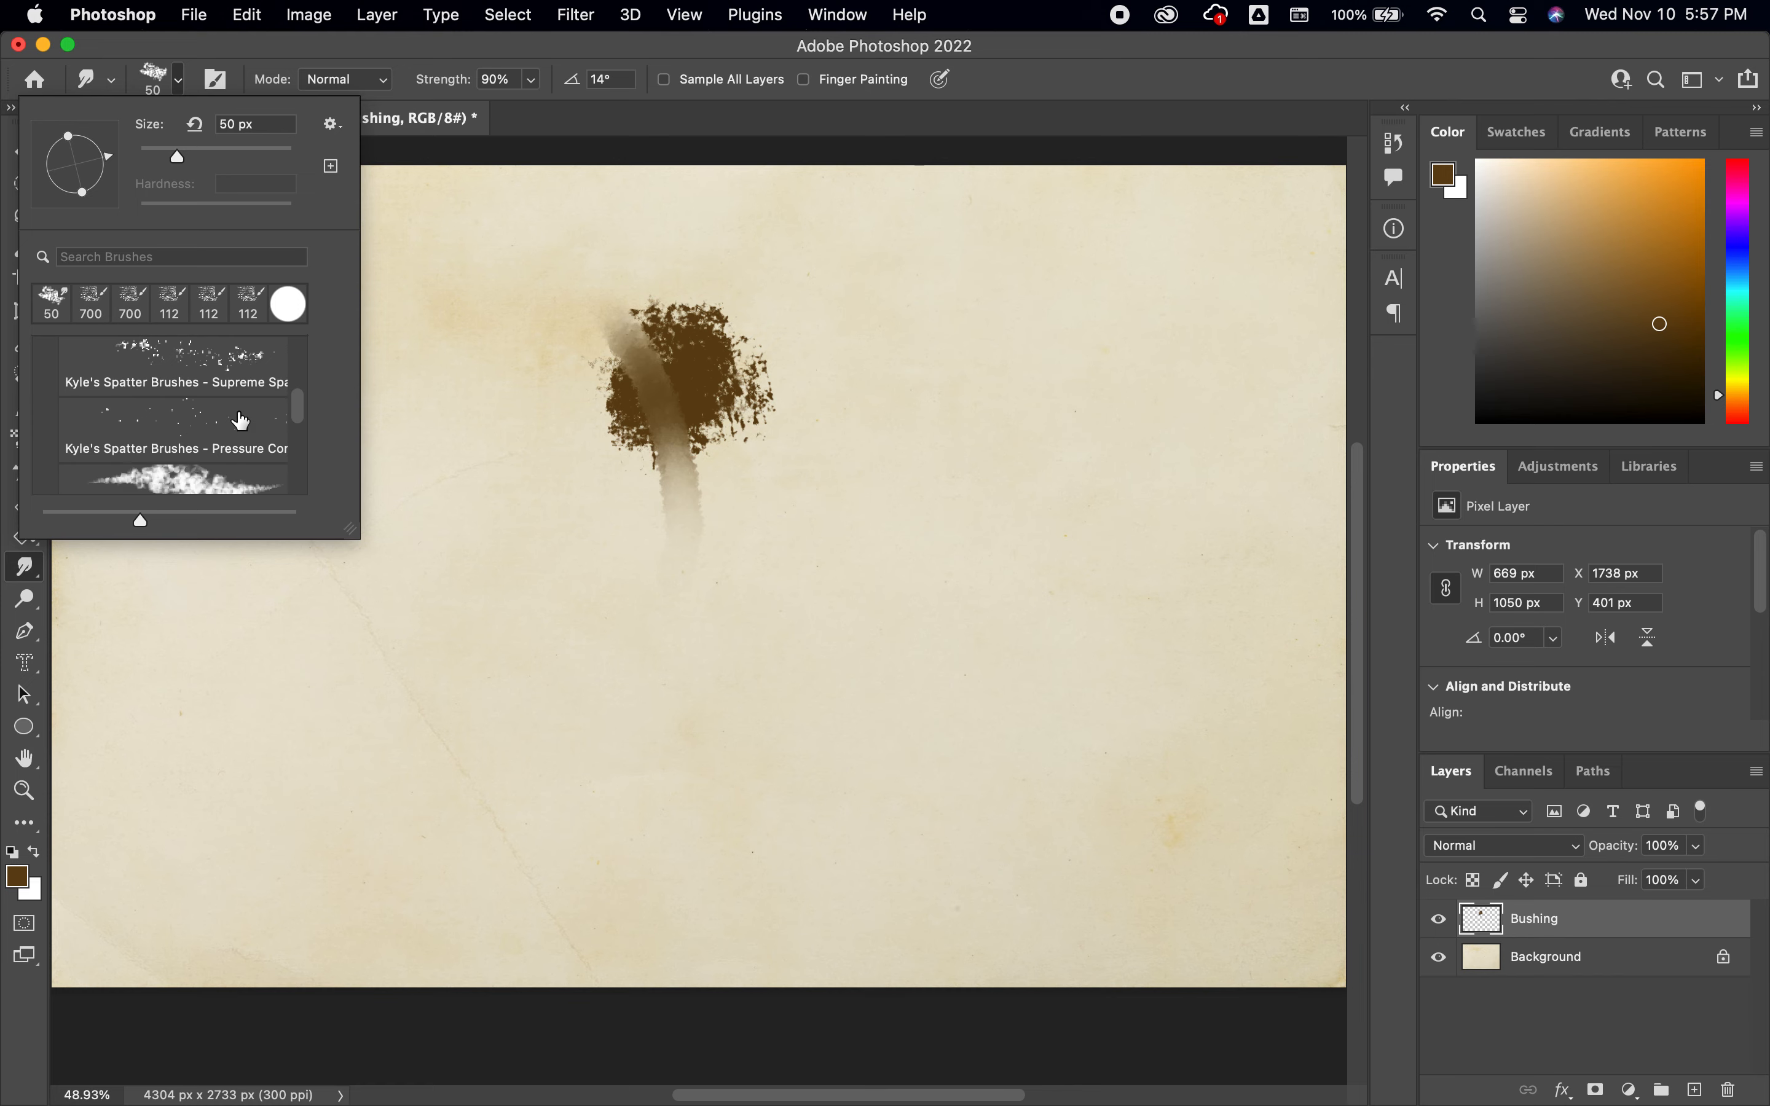
click(206, 437)
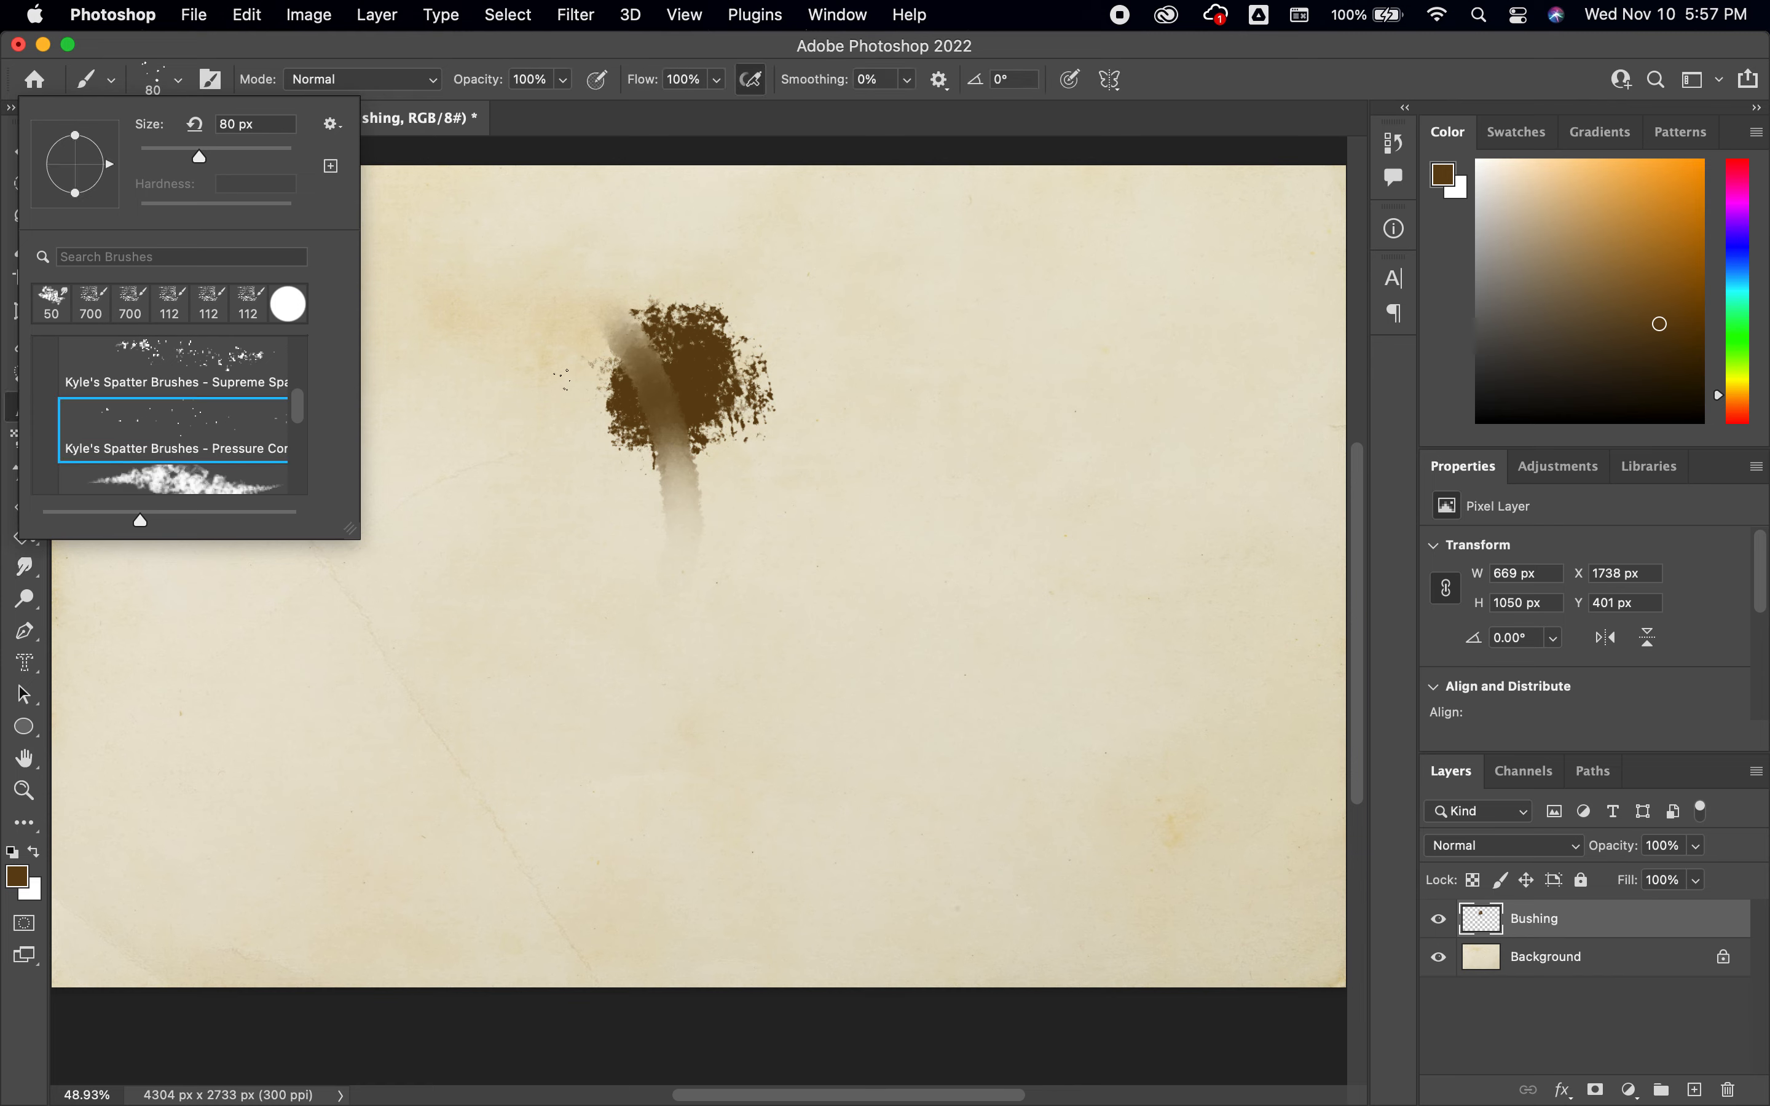
click(418, 231)
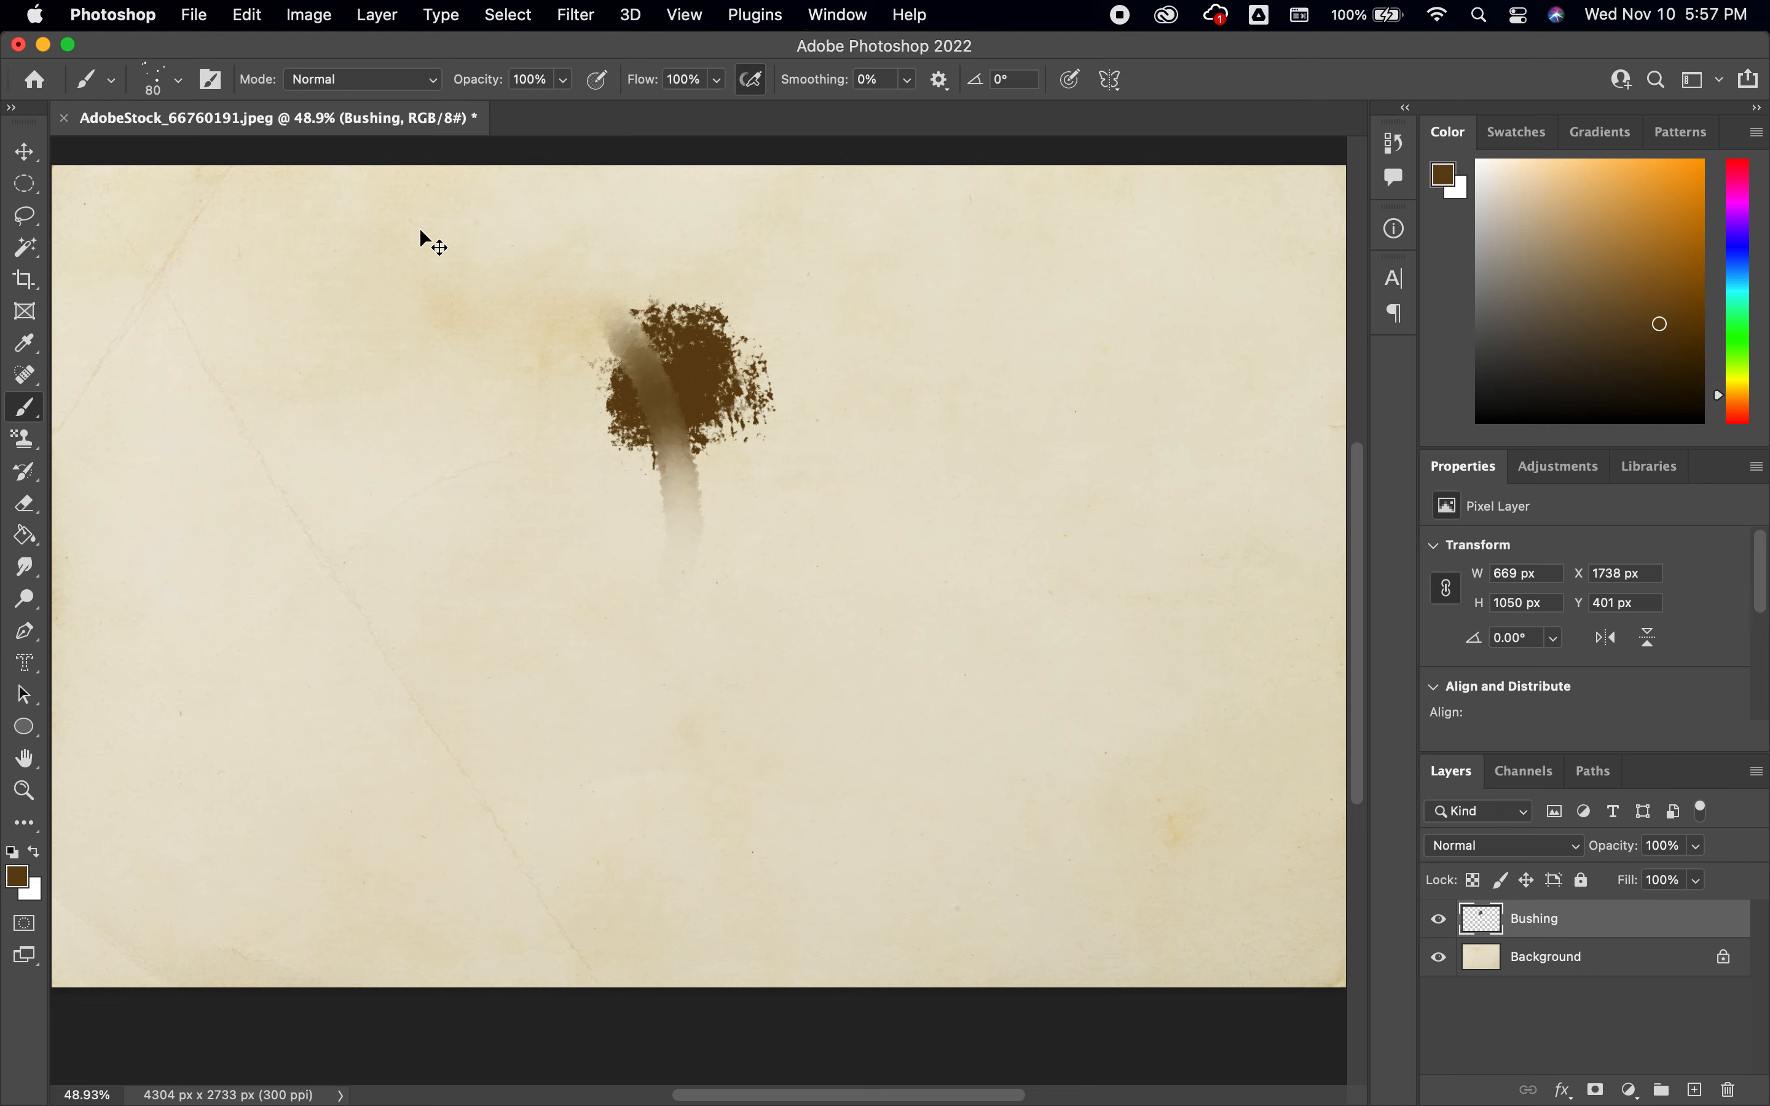
Step: Undo the smudge and the charcoal dab, and try a spatter stroke across the paper's upper part and undo it
key(super+z)
key(super+z)
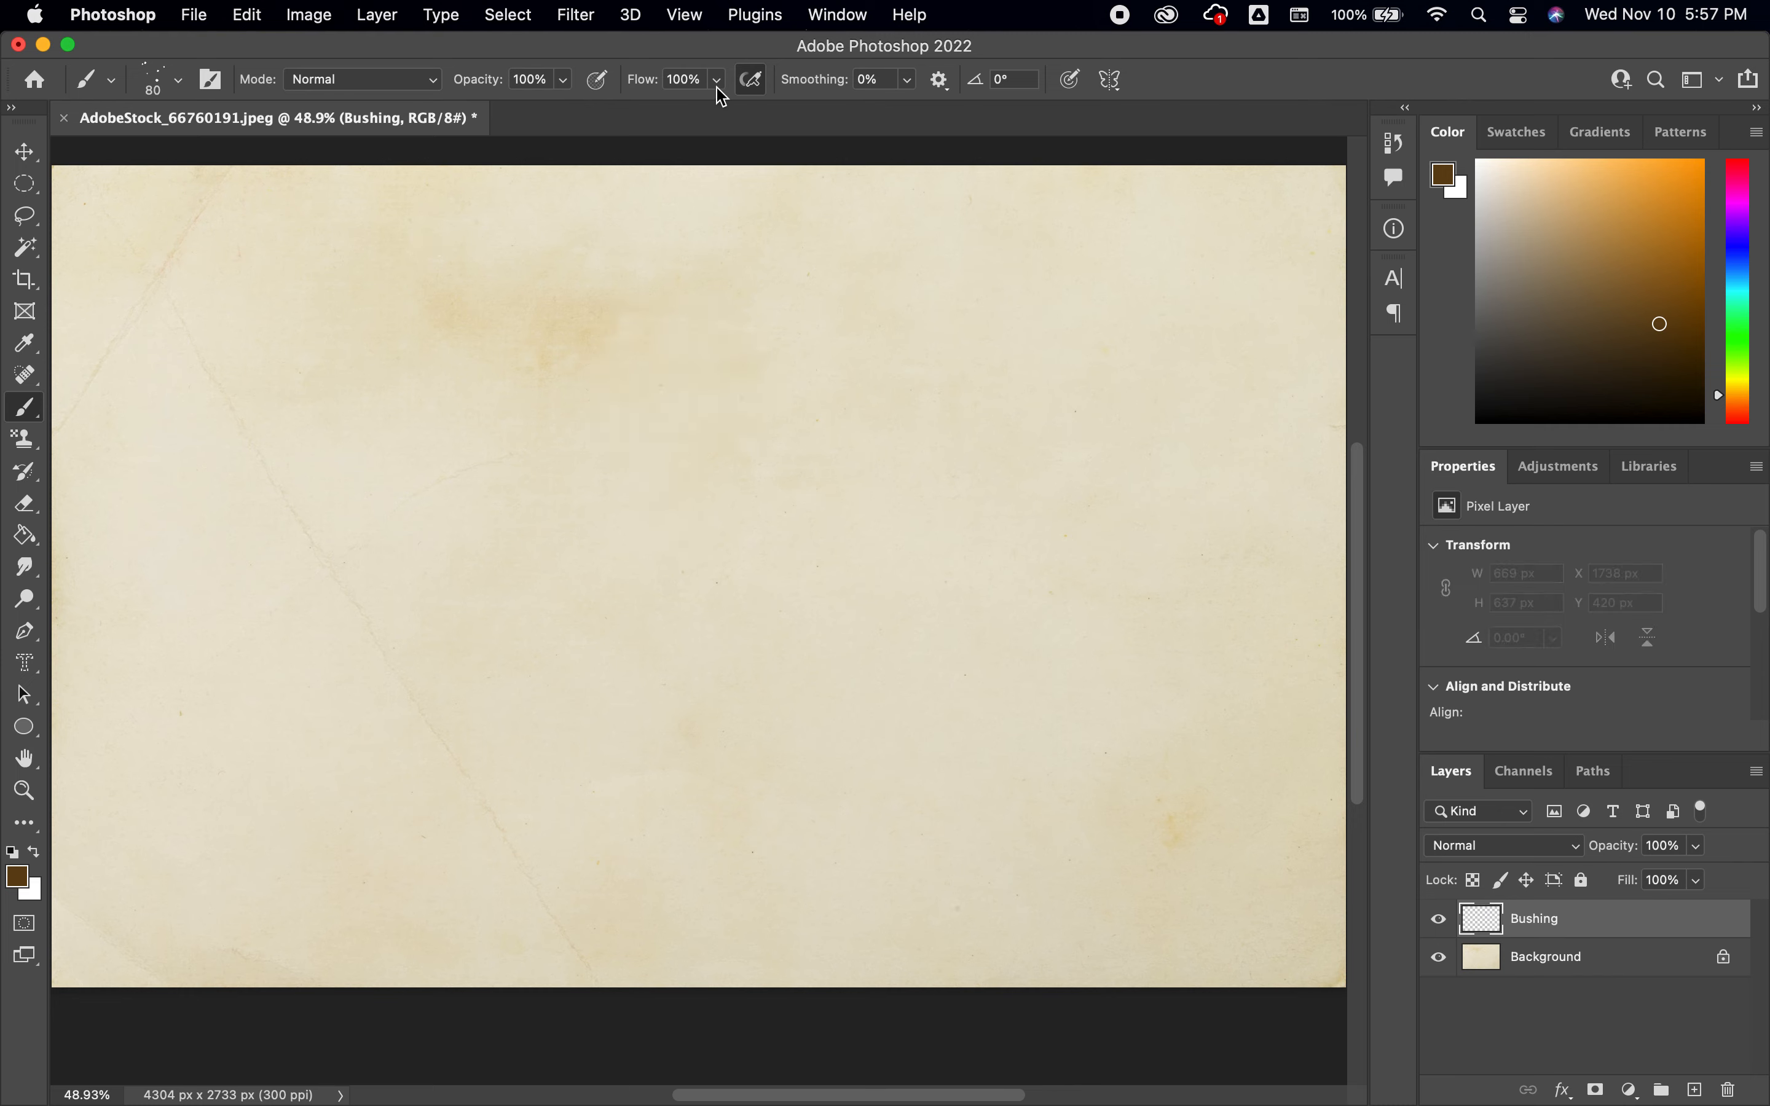
drag(220, 296, 855, 260)
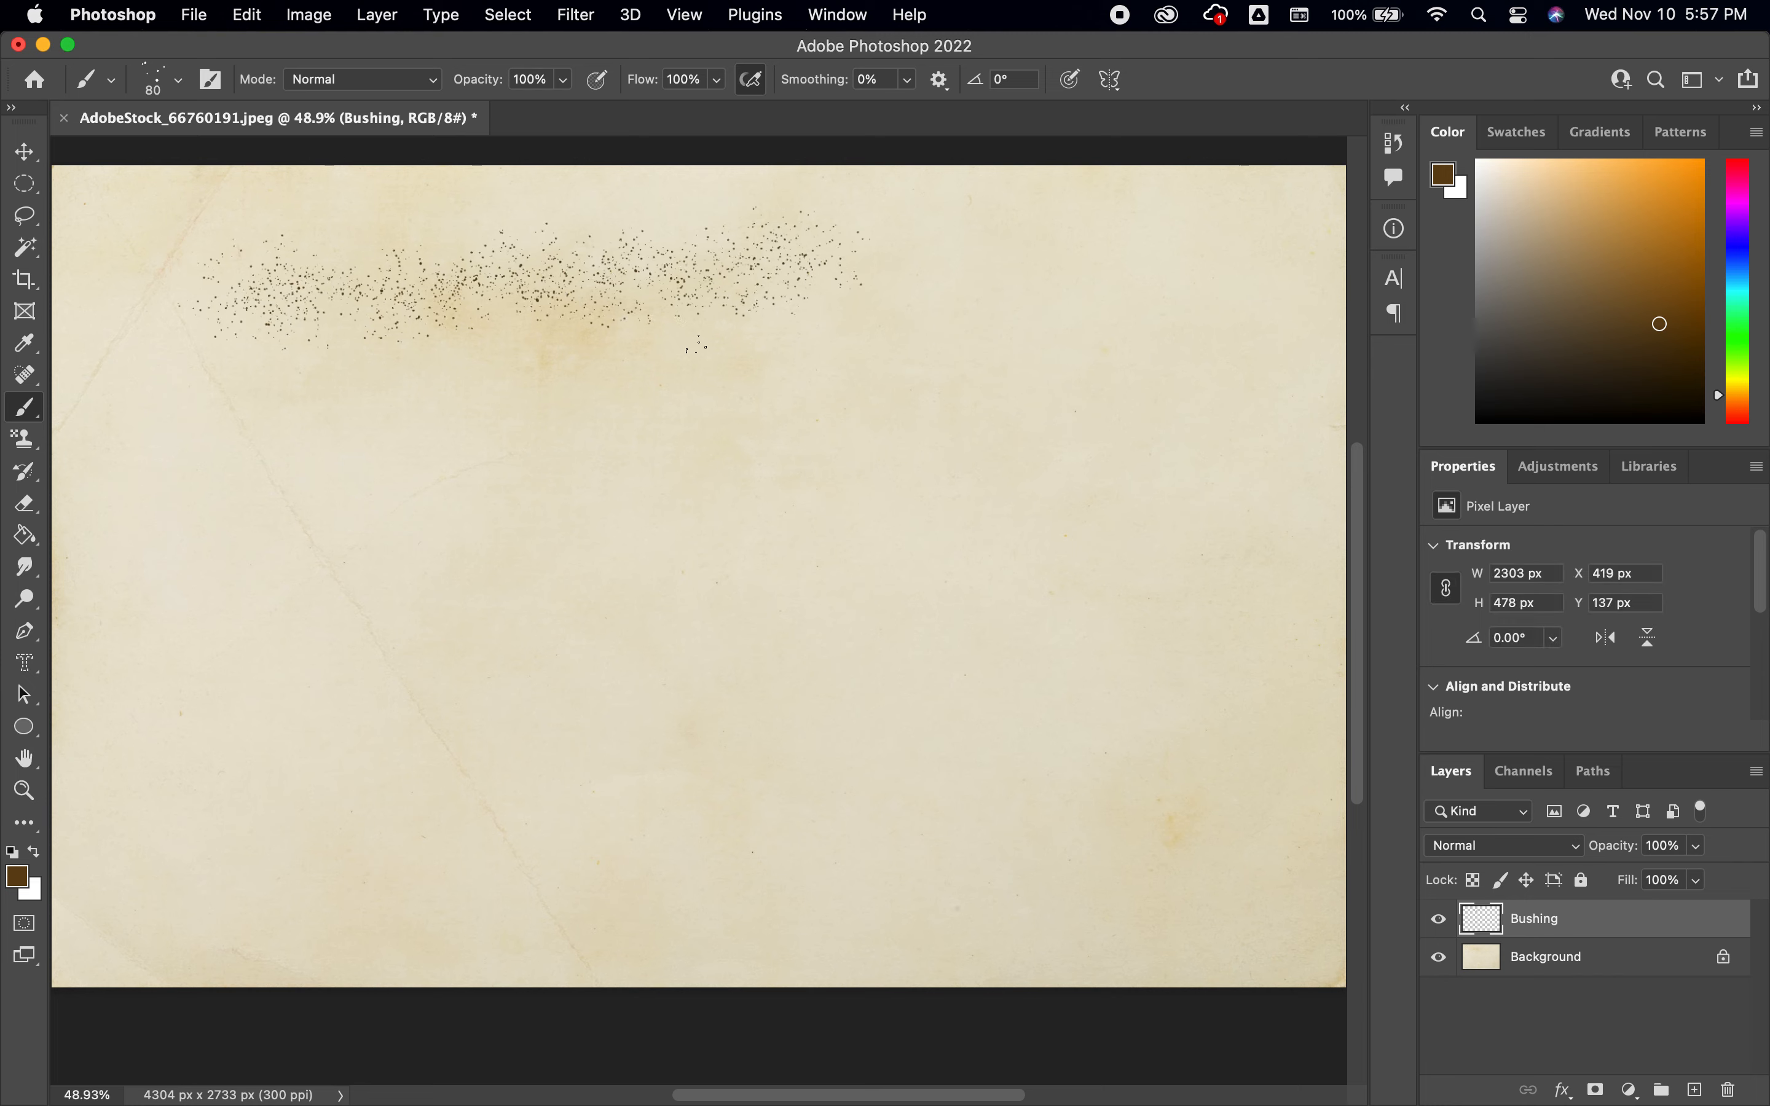
key(super+z)
Step: Spatter brown specks across the whole paper on the Bushing layer with the brush at 29% flow and 300 px
click(719, 80)
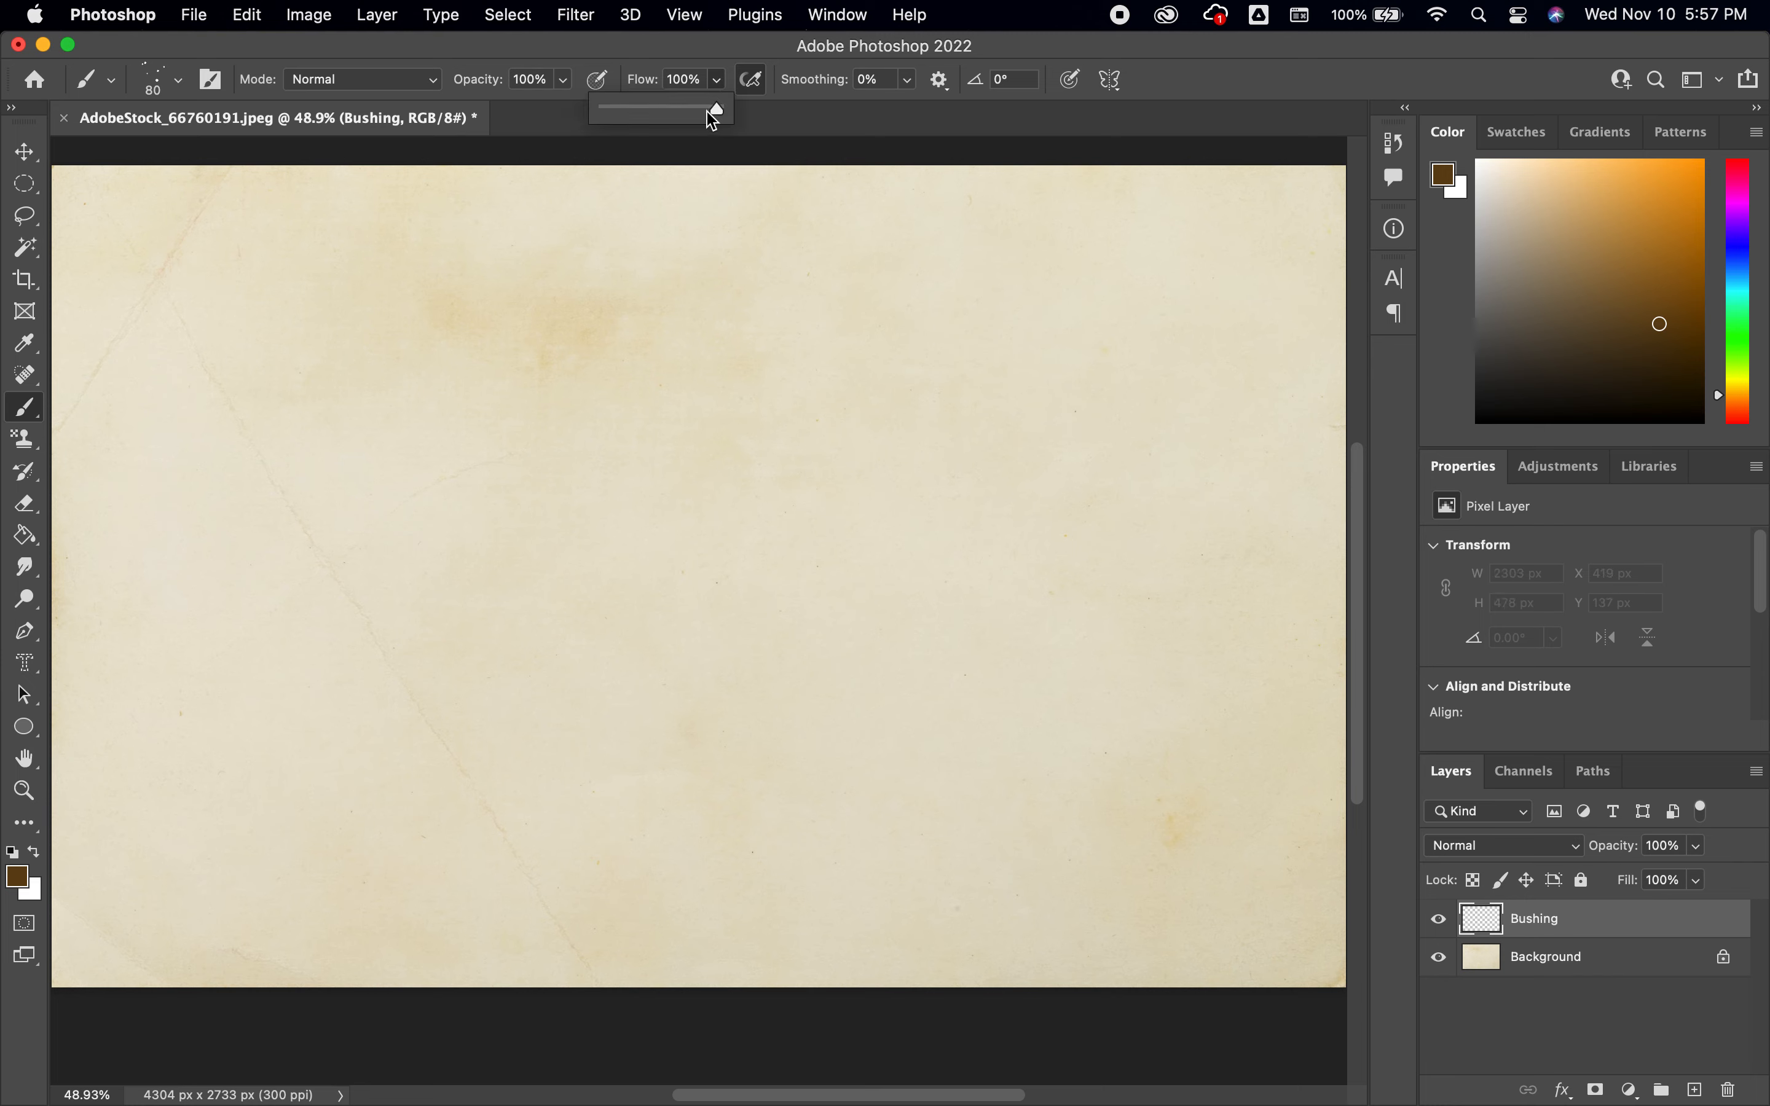
drag(712, 113, 636, 116)
key(bracketright)
key(bracketright)
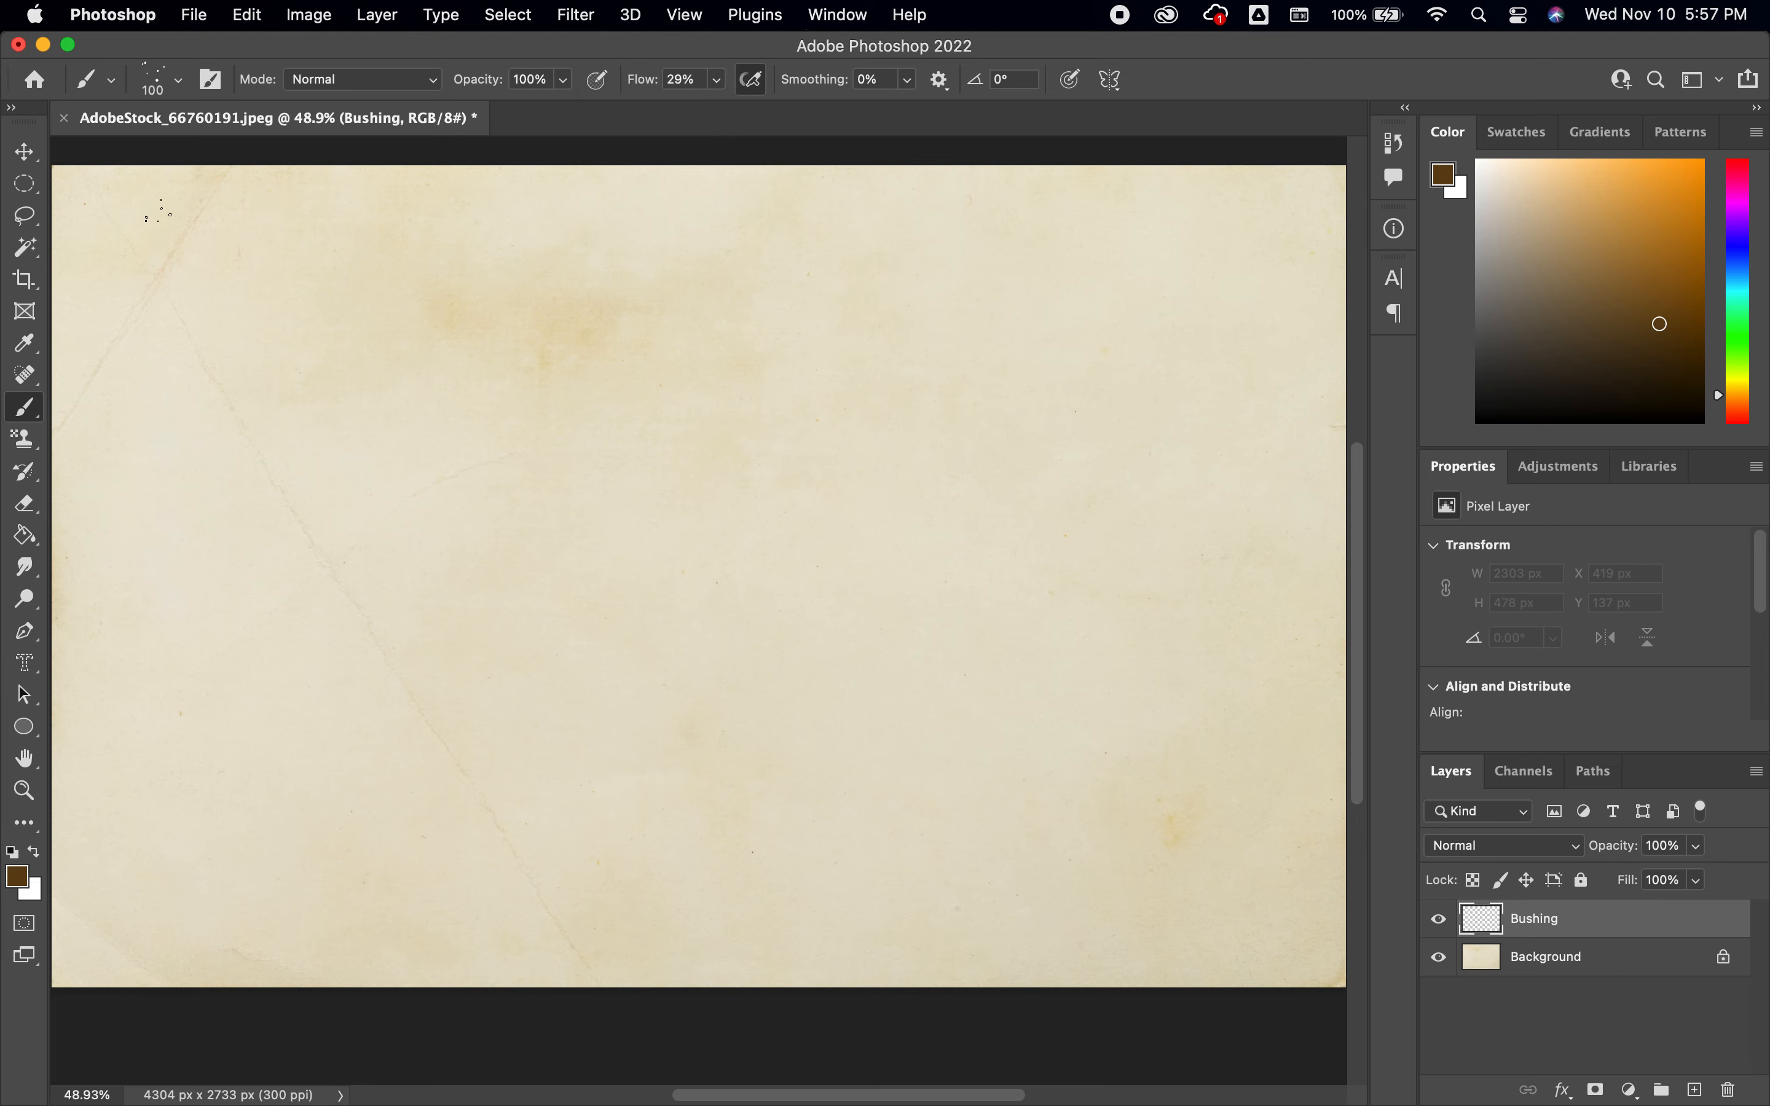
key(bracketright)
key(bracketright)
key(bracketright)
mouse_move(89, 221)
mouse_down()
mouse_move(1241, 249)
mouse_move(1316, 326)
mouse_move(958, 372)
mouse_move(721, 432)
mouse_move(170, 419)
mouse_up()
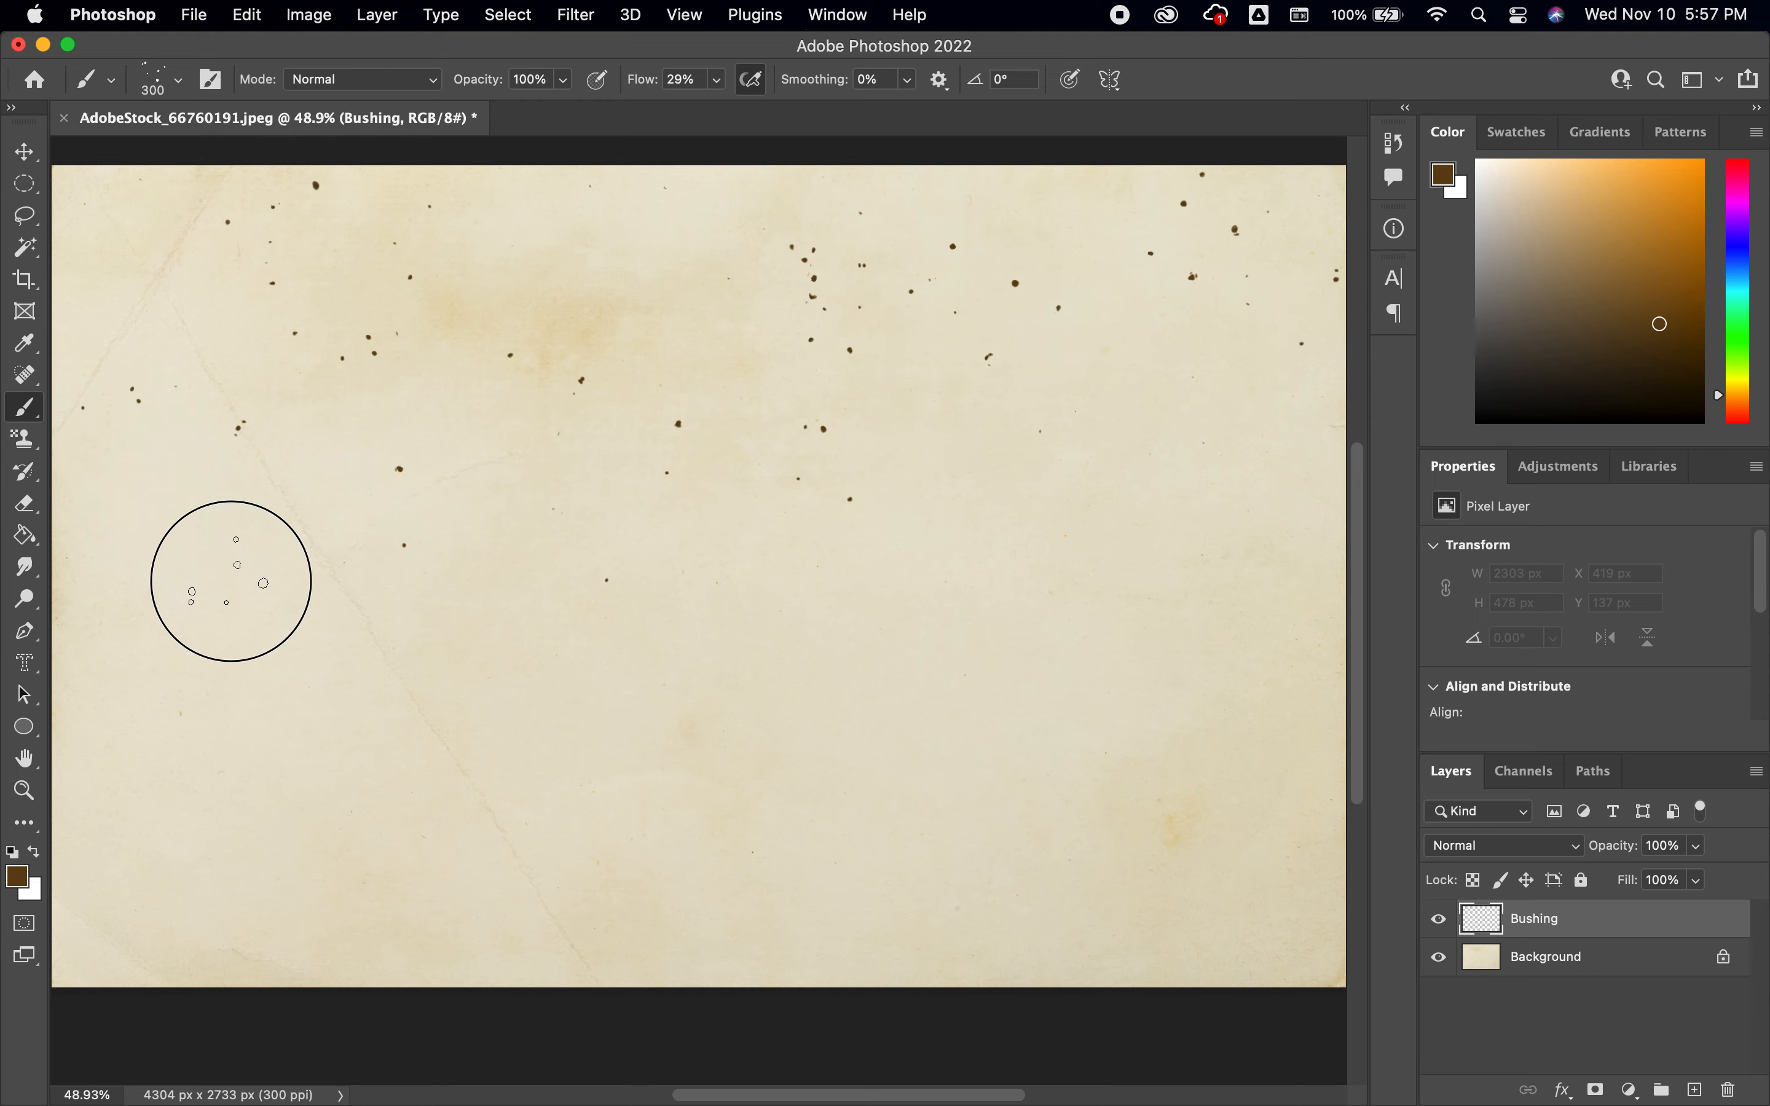
mouse_move(231, 582)
mouse_down()
mouse_move(572, 590)
mouse_move(864, 557)
mouse_move(1301, 628)
mouse_move(1348, 750)
mouse_move(854, 786)
mouse_move(113, 733)
mouse_move(95, 858)
mouse_move(209, 928)
mouse_move(855, 975)
mouse_move(1166, 968)
mouse_move(1364, 992)
mouse_up()
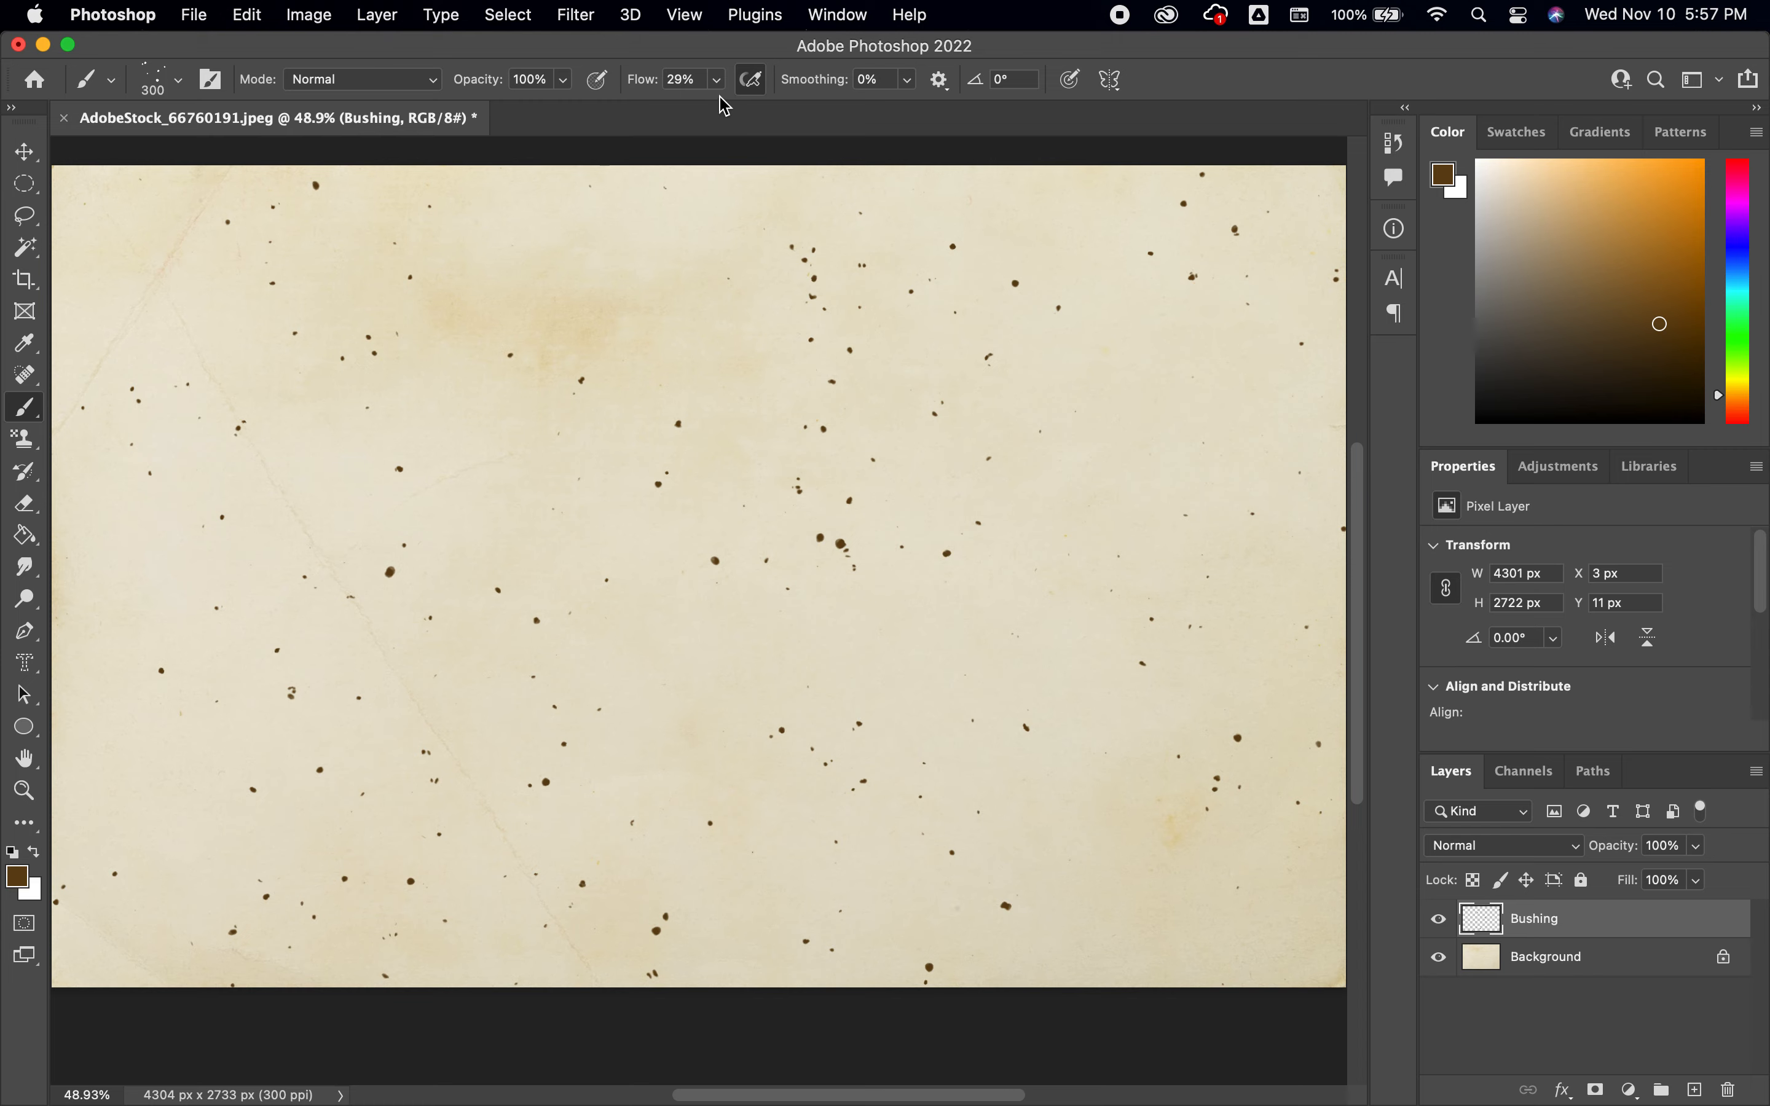
Step: Set the brush flow to 100% and look through the remaining Special Effects Brushes presets, collapsing the group
click(717, 81)
drag(724, 120, 862, 127)
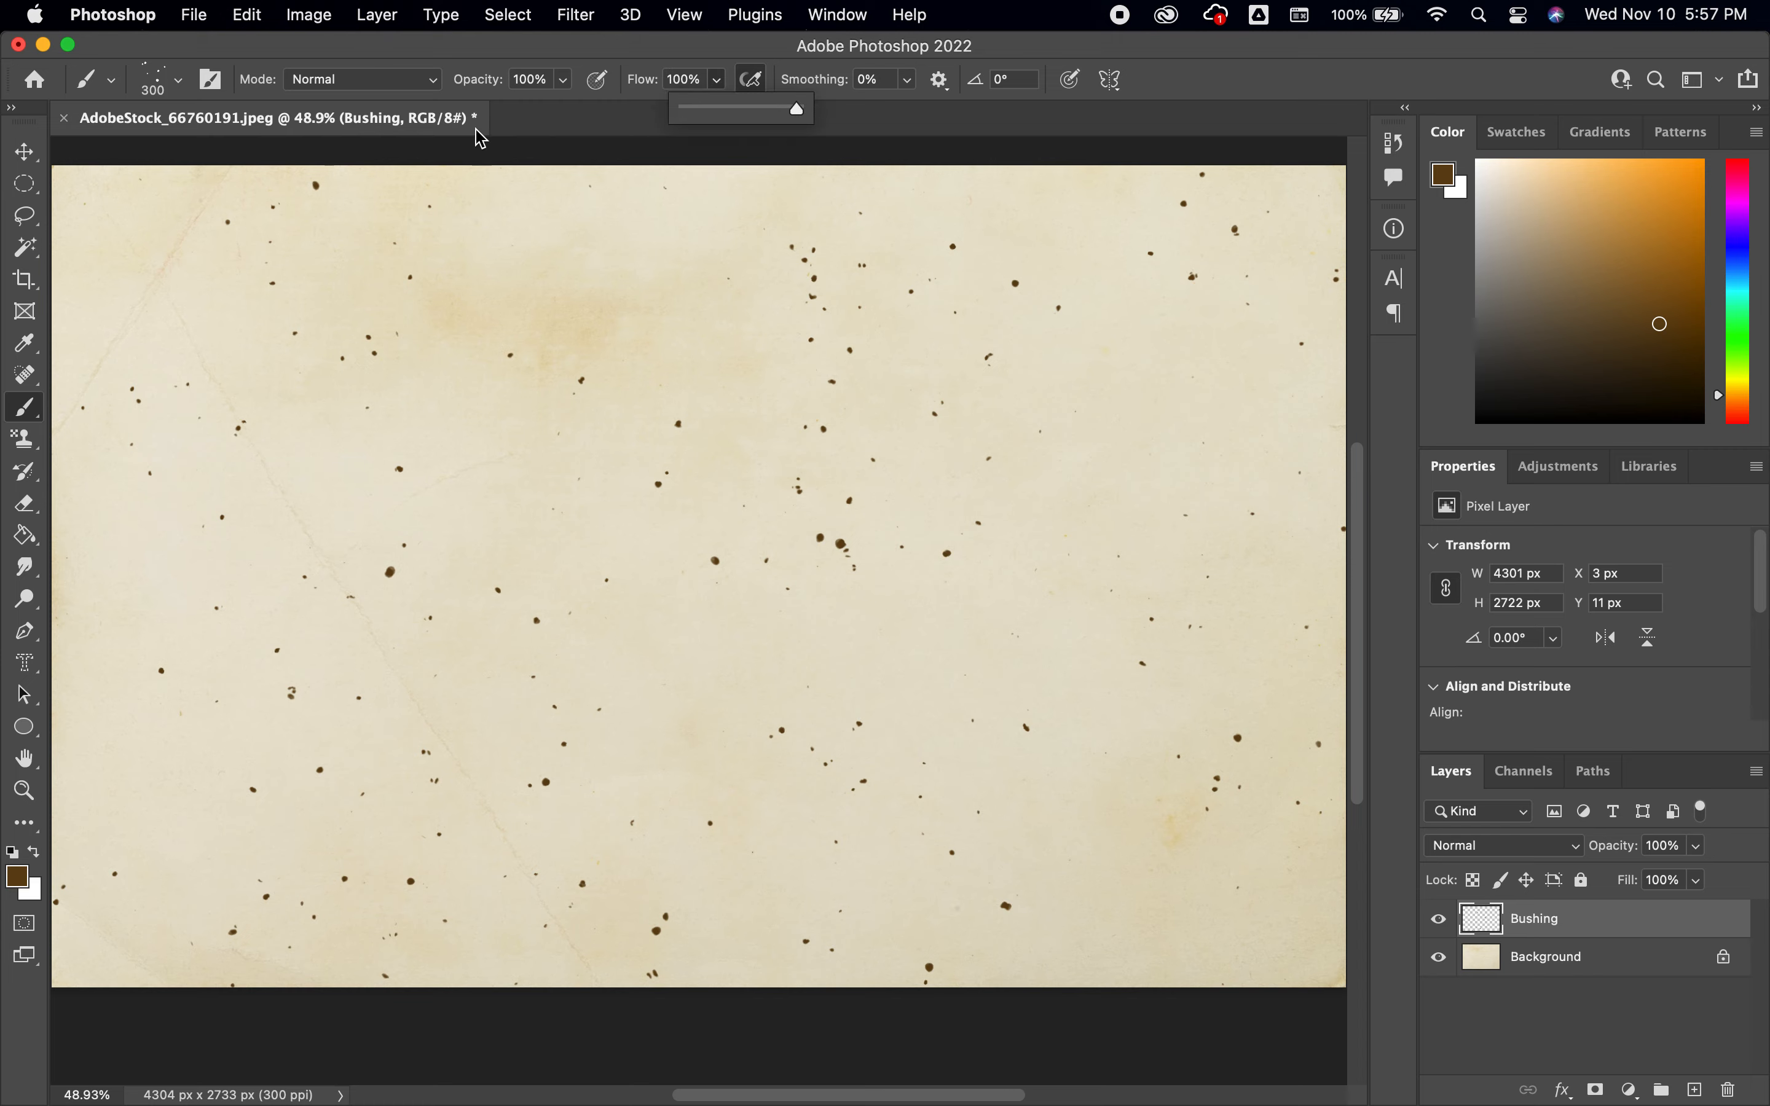
click(180, 86)
scroll(186, 393, down, 5)
scroll(186, 394, down, 2)
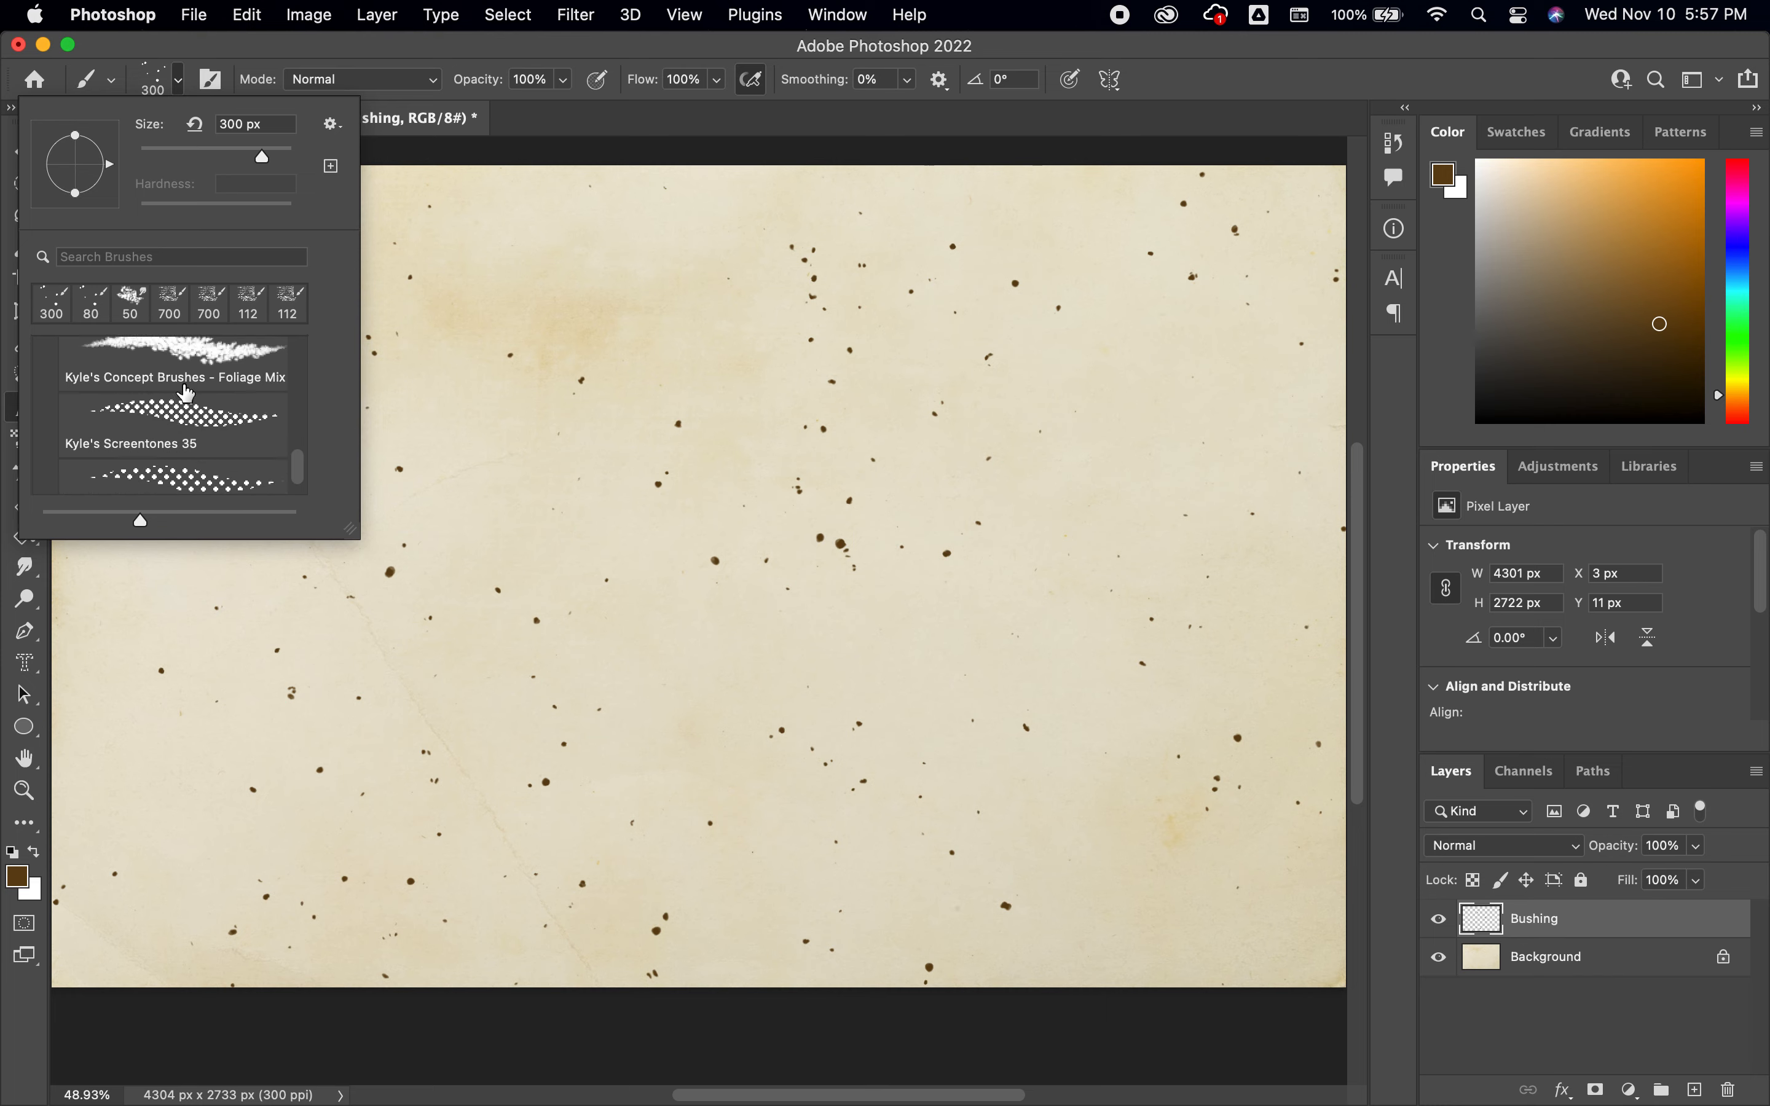
scroll(186, 393, up, 10)
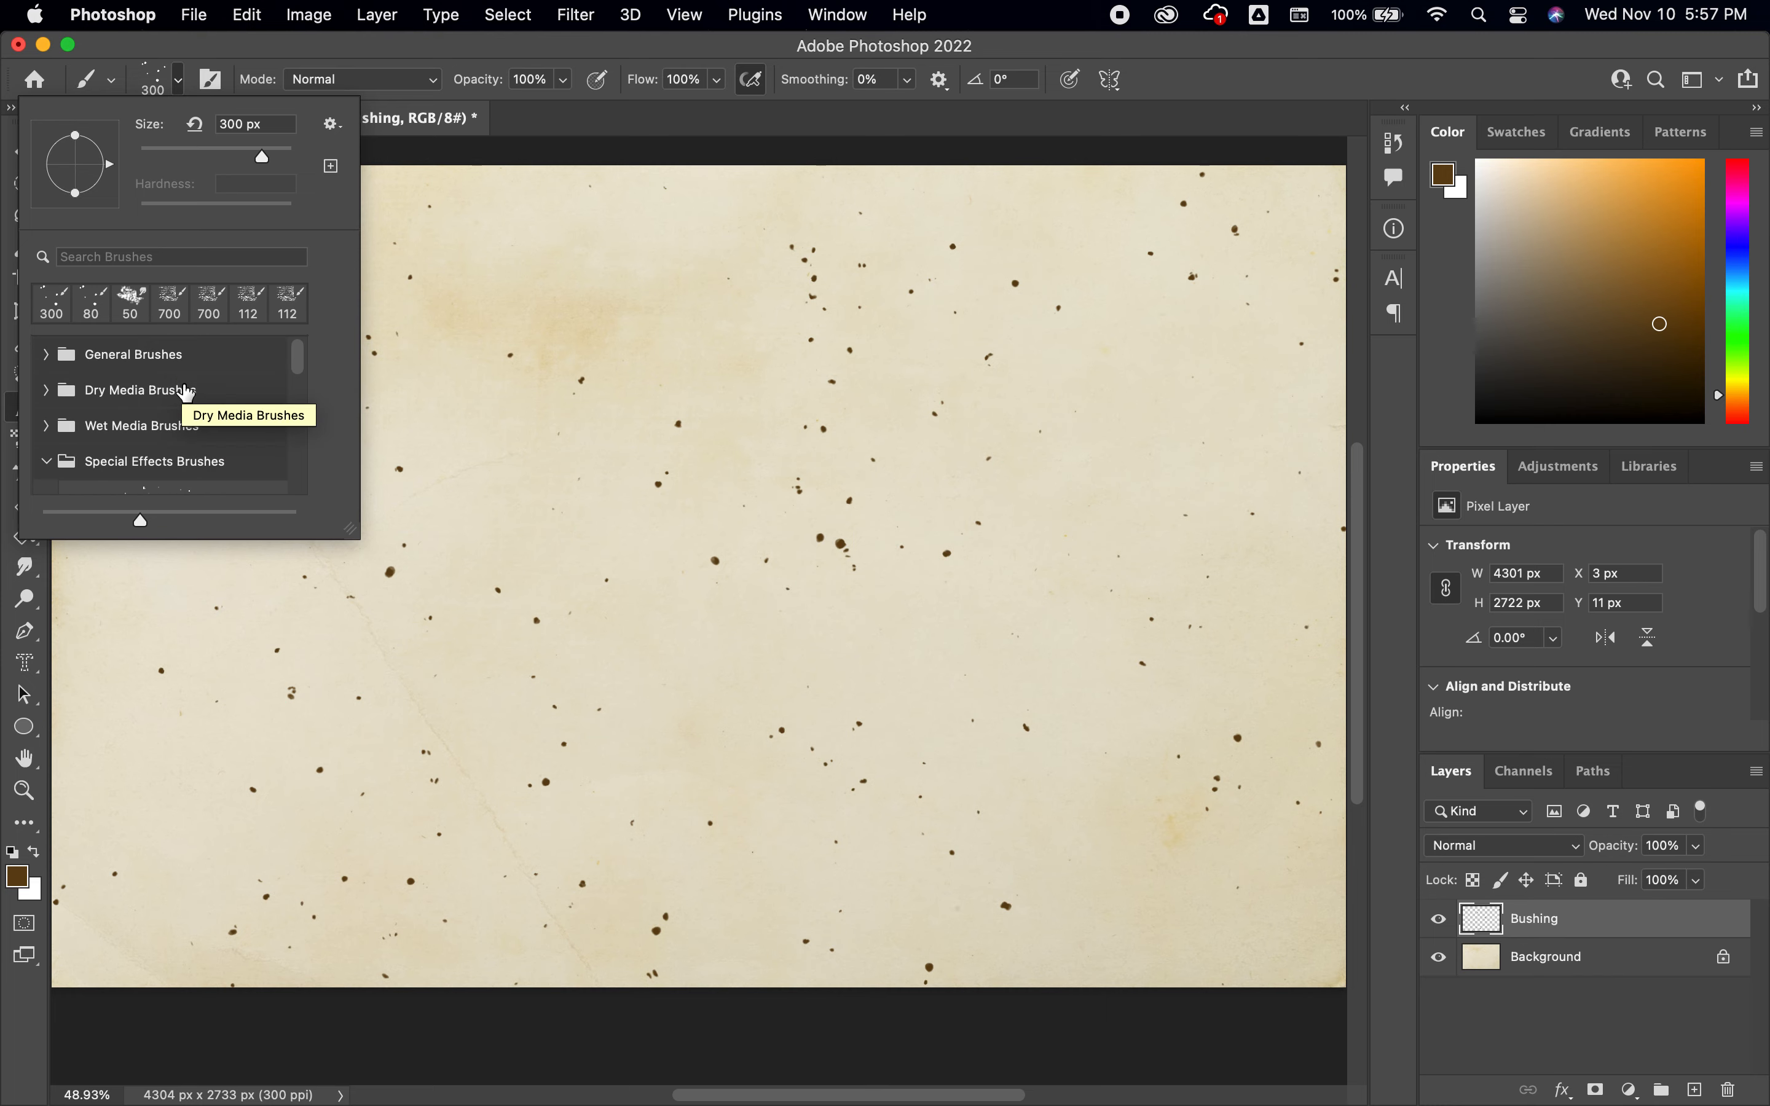
click(70, 460)
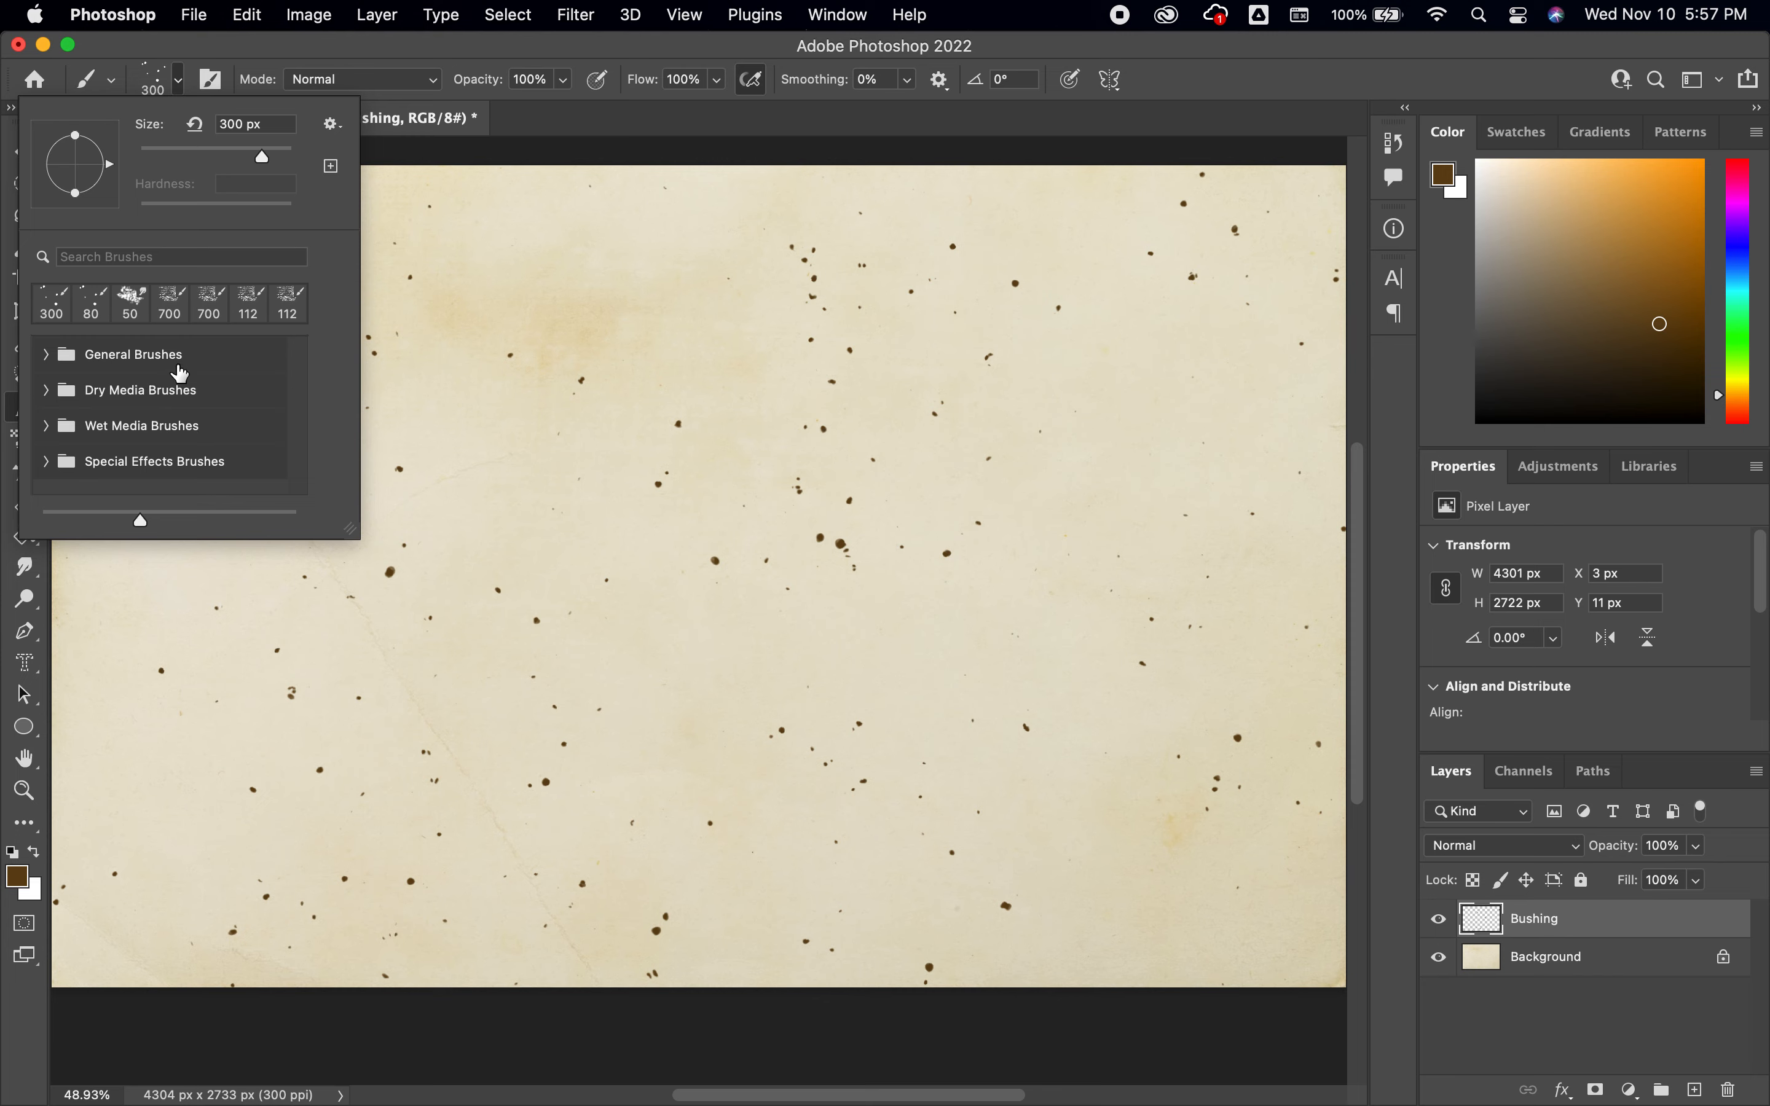
Step: Open Adobe's page for getting more brushes in Chrome and examine the downloadable brush sets from Megapack to the seasonal sets
click(332, 124)
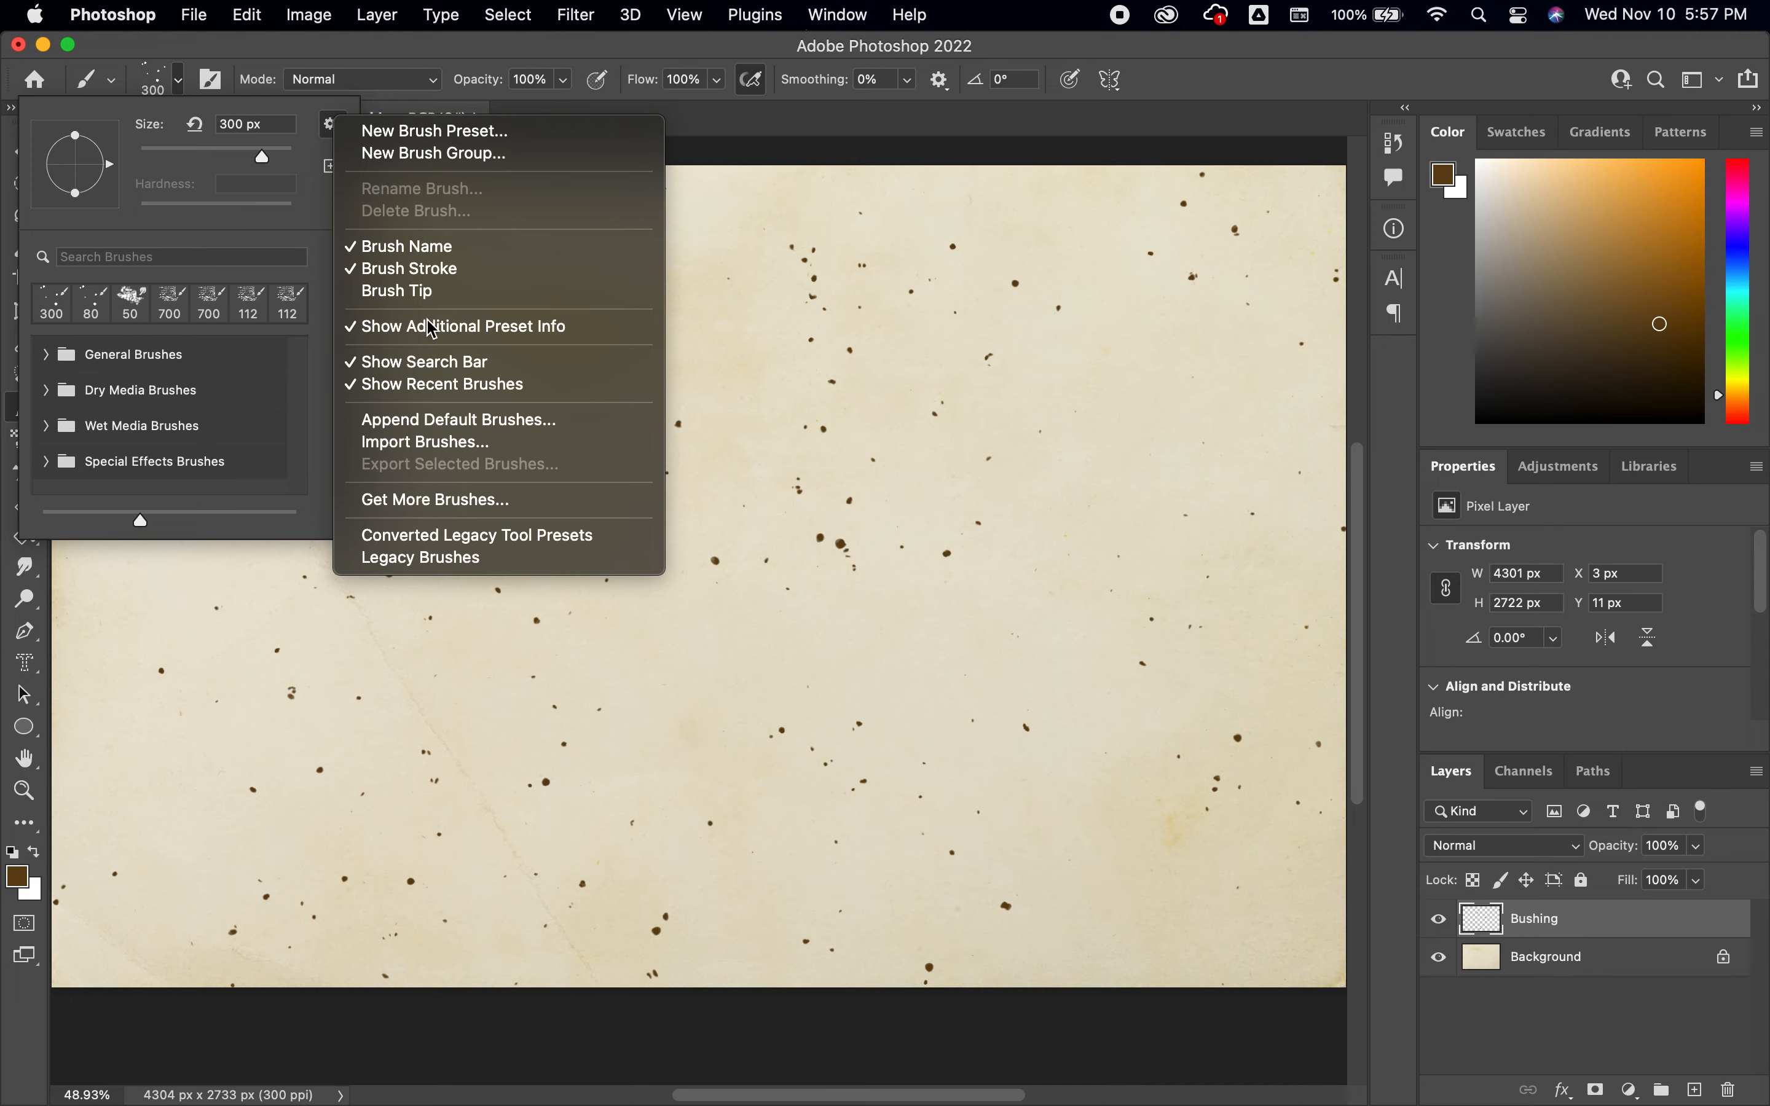
click(454, 499)
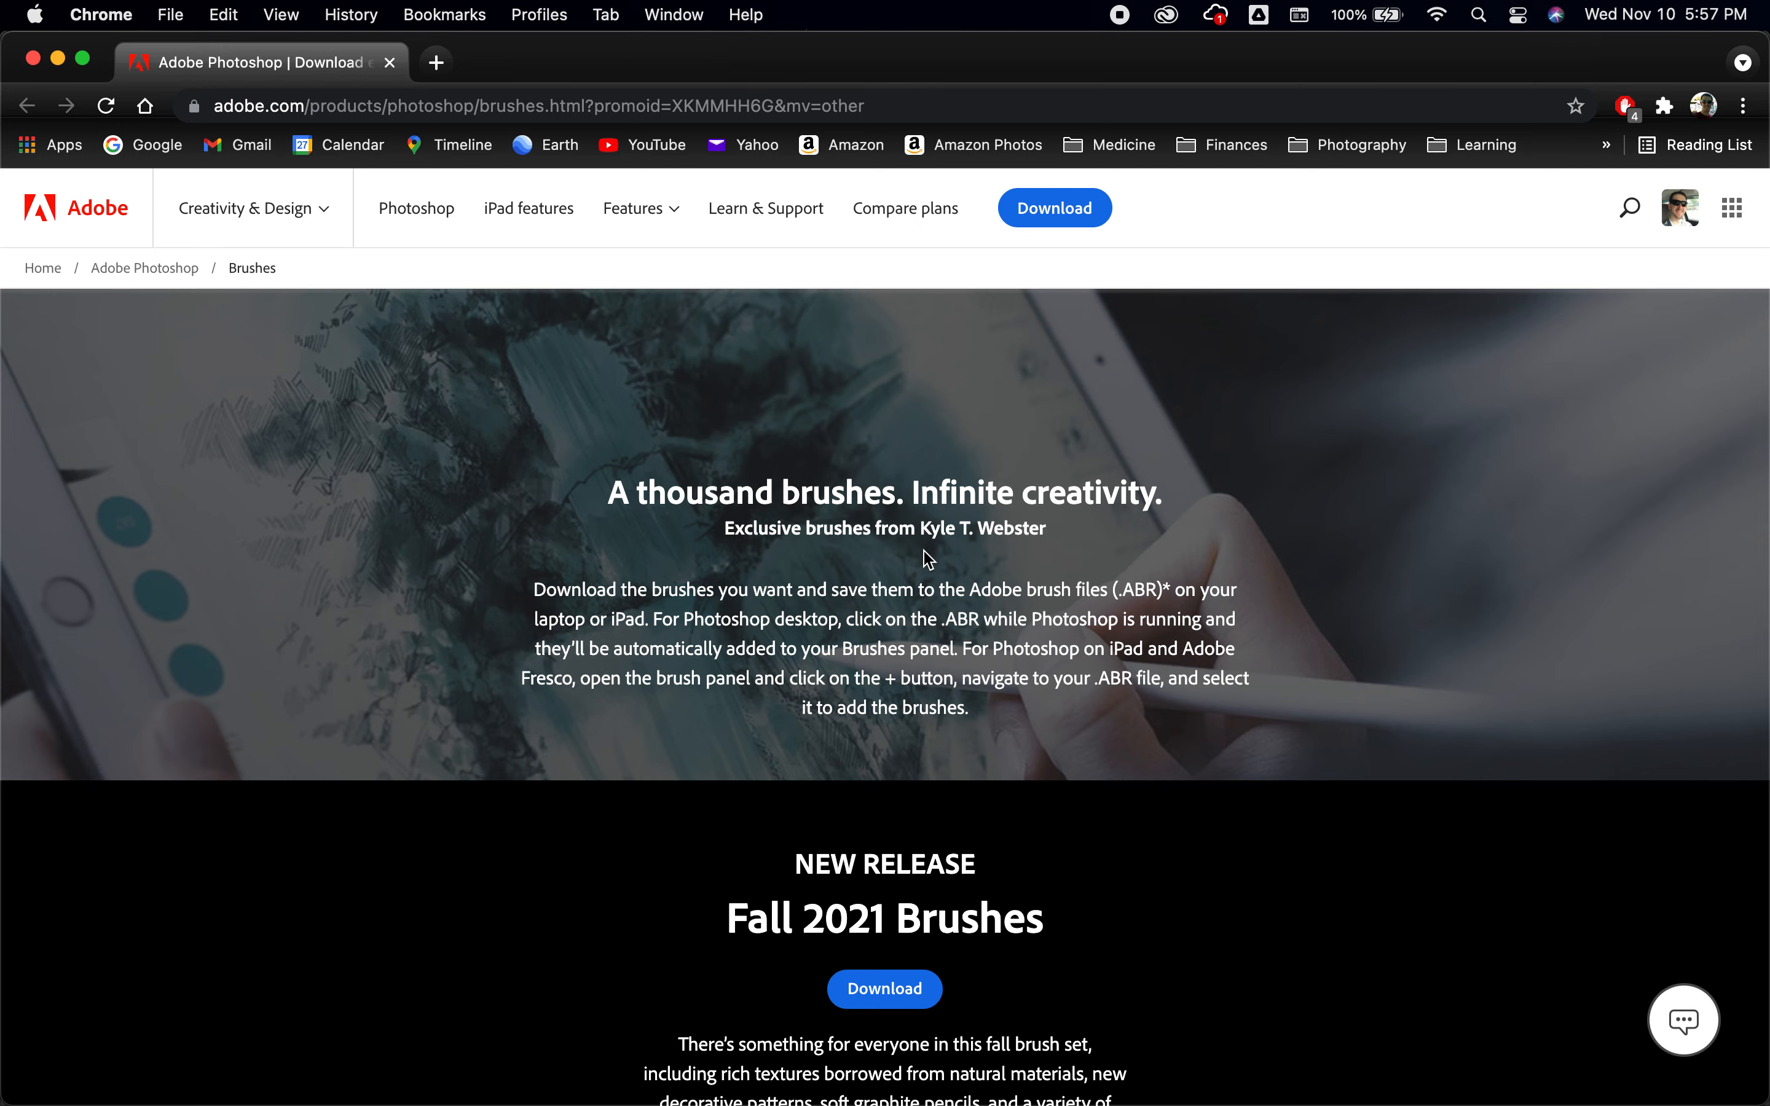
scroll(927, 560, down, 6)
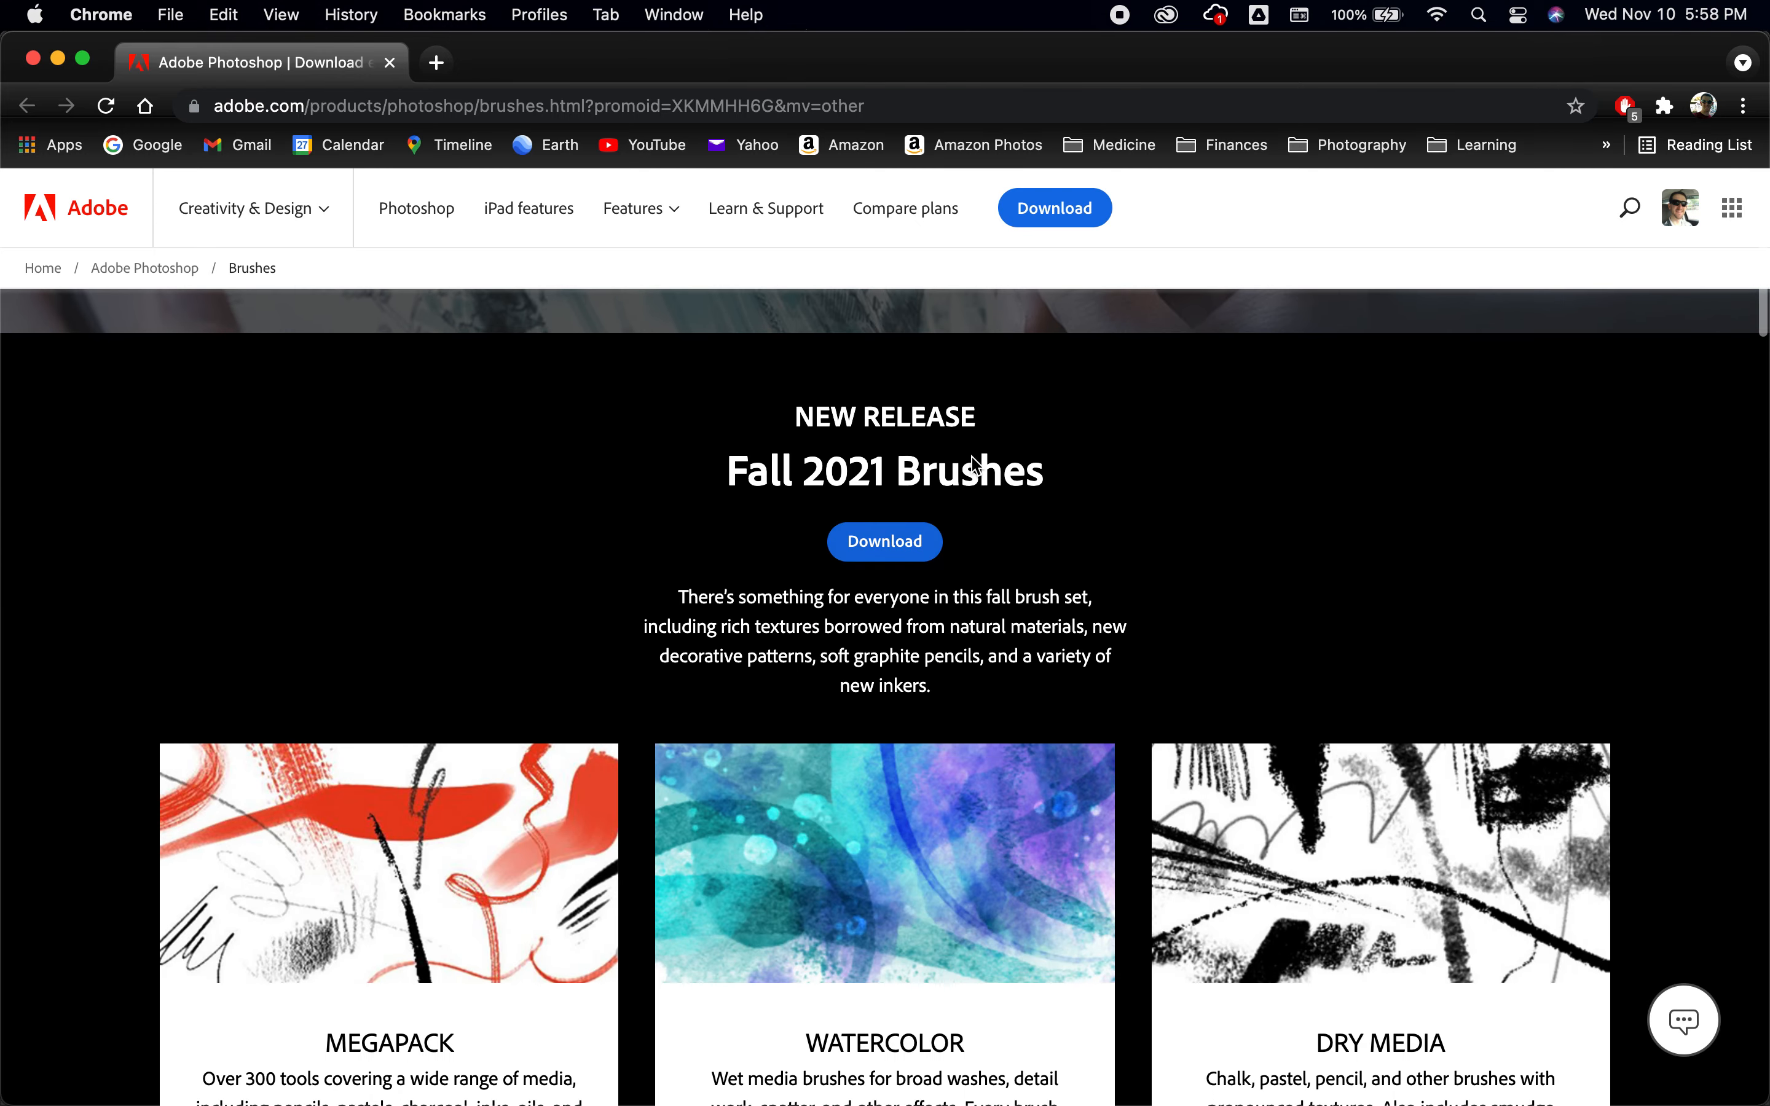
scroll(946, 648, down, 6)
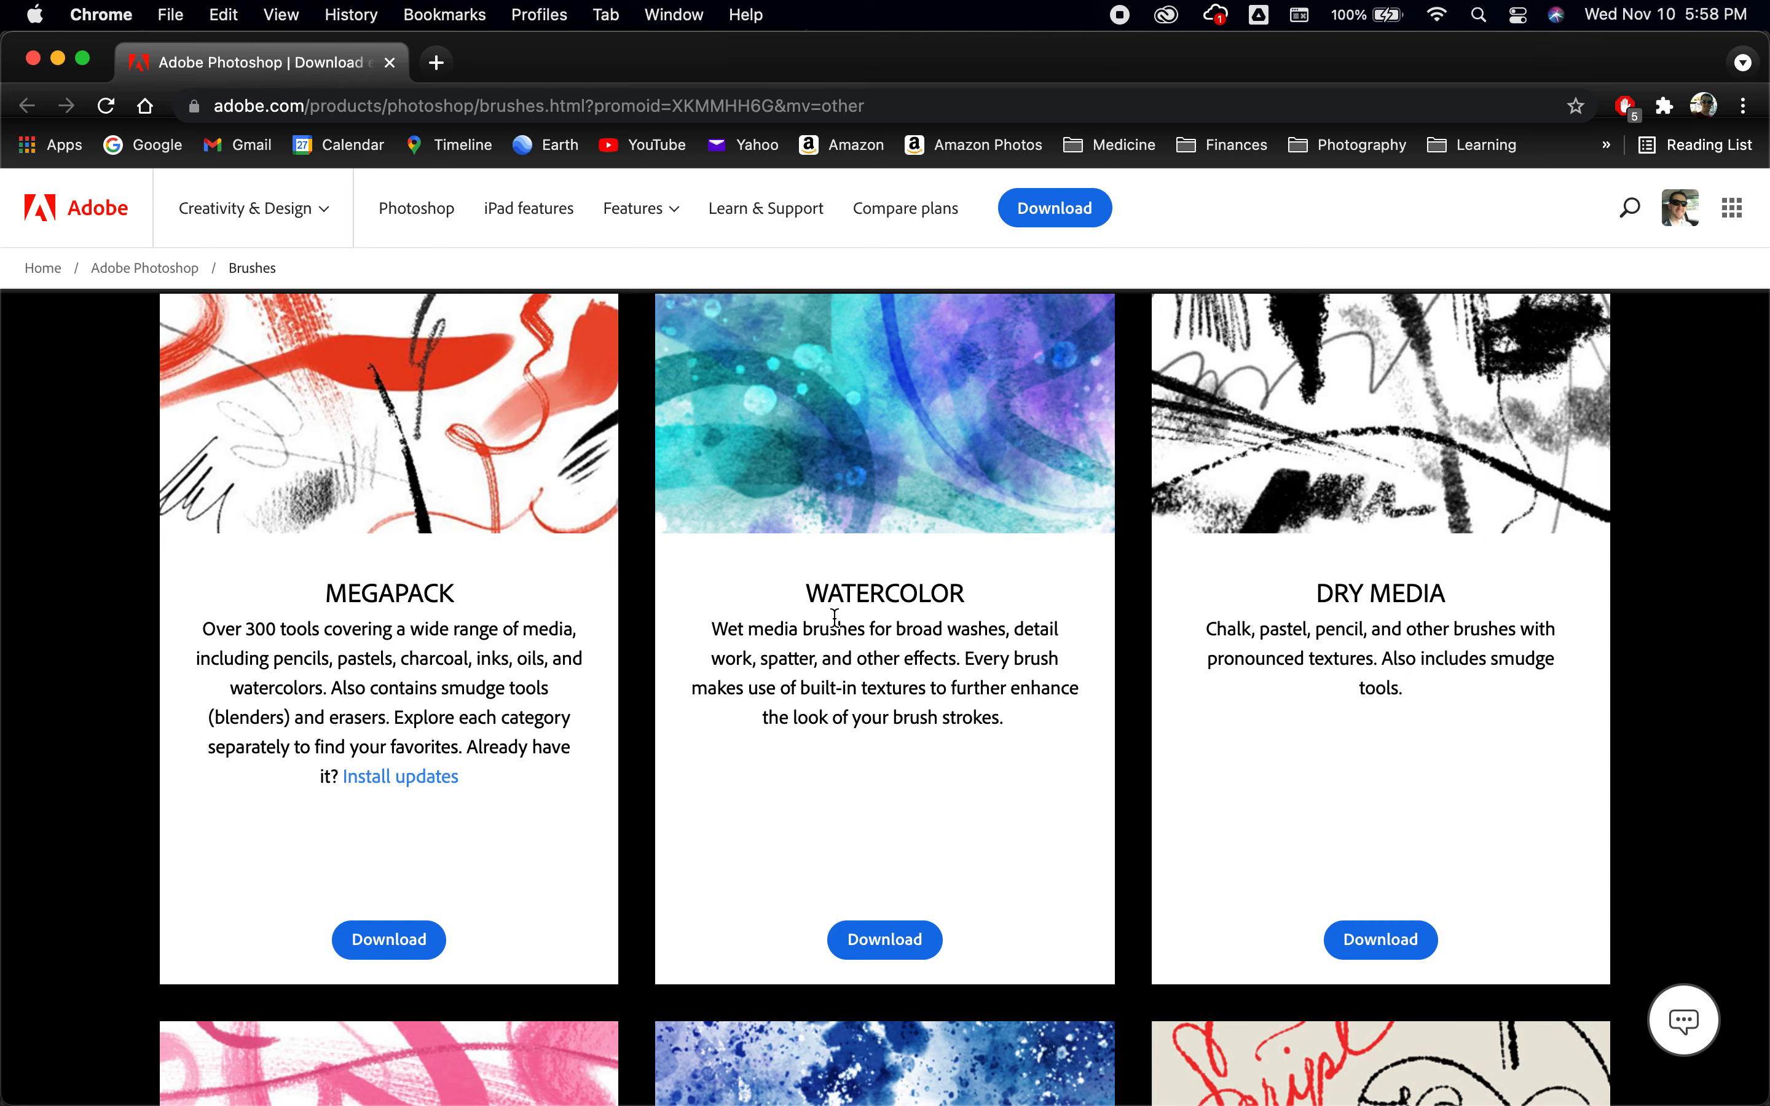
scroll(465, 698, down, 10)
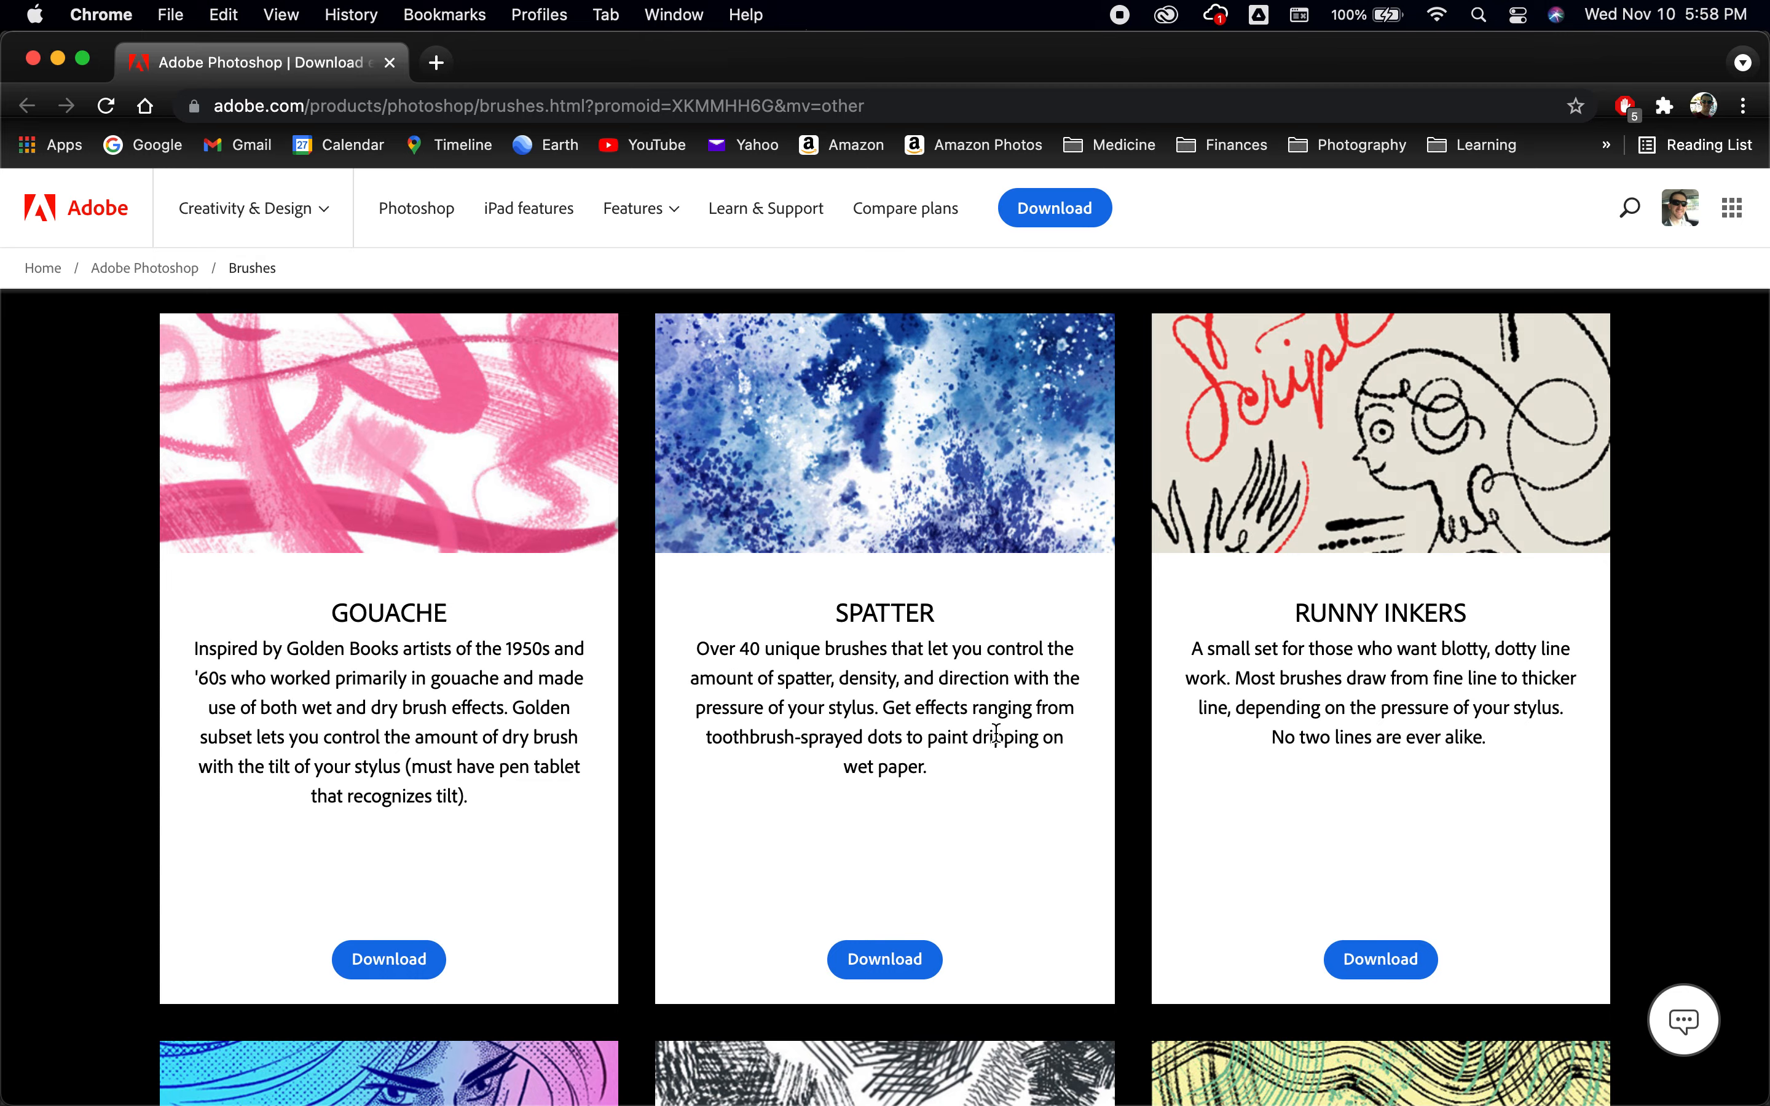
scroll(1090, 688, down, 9)
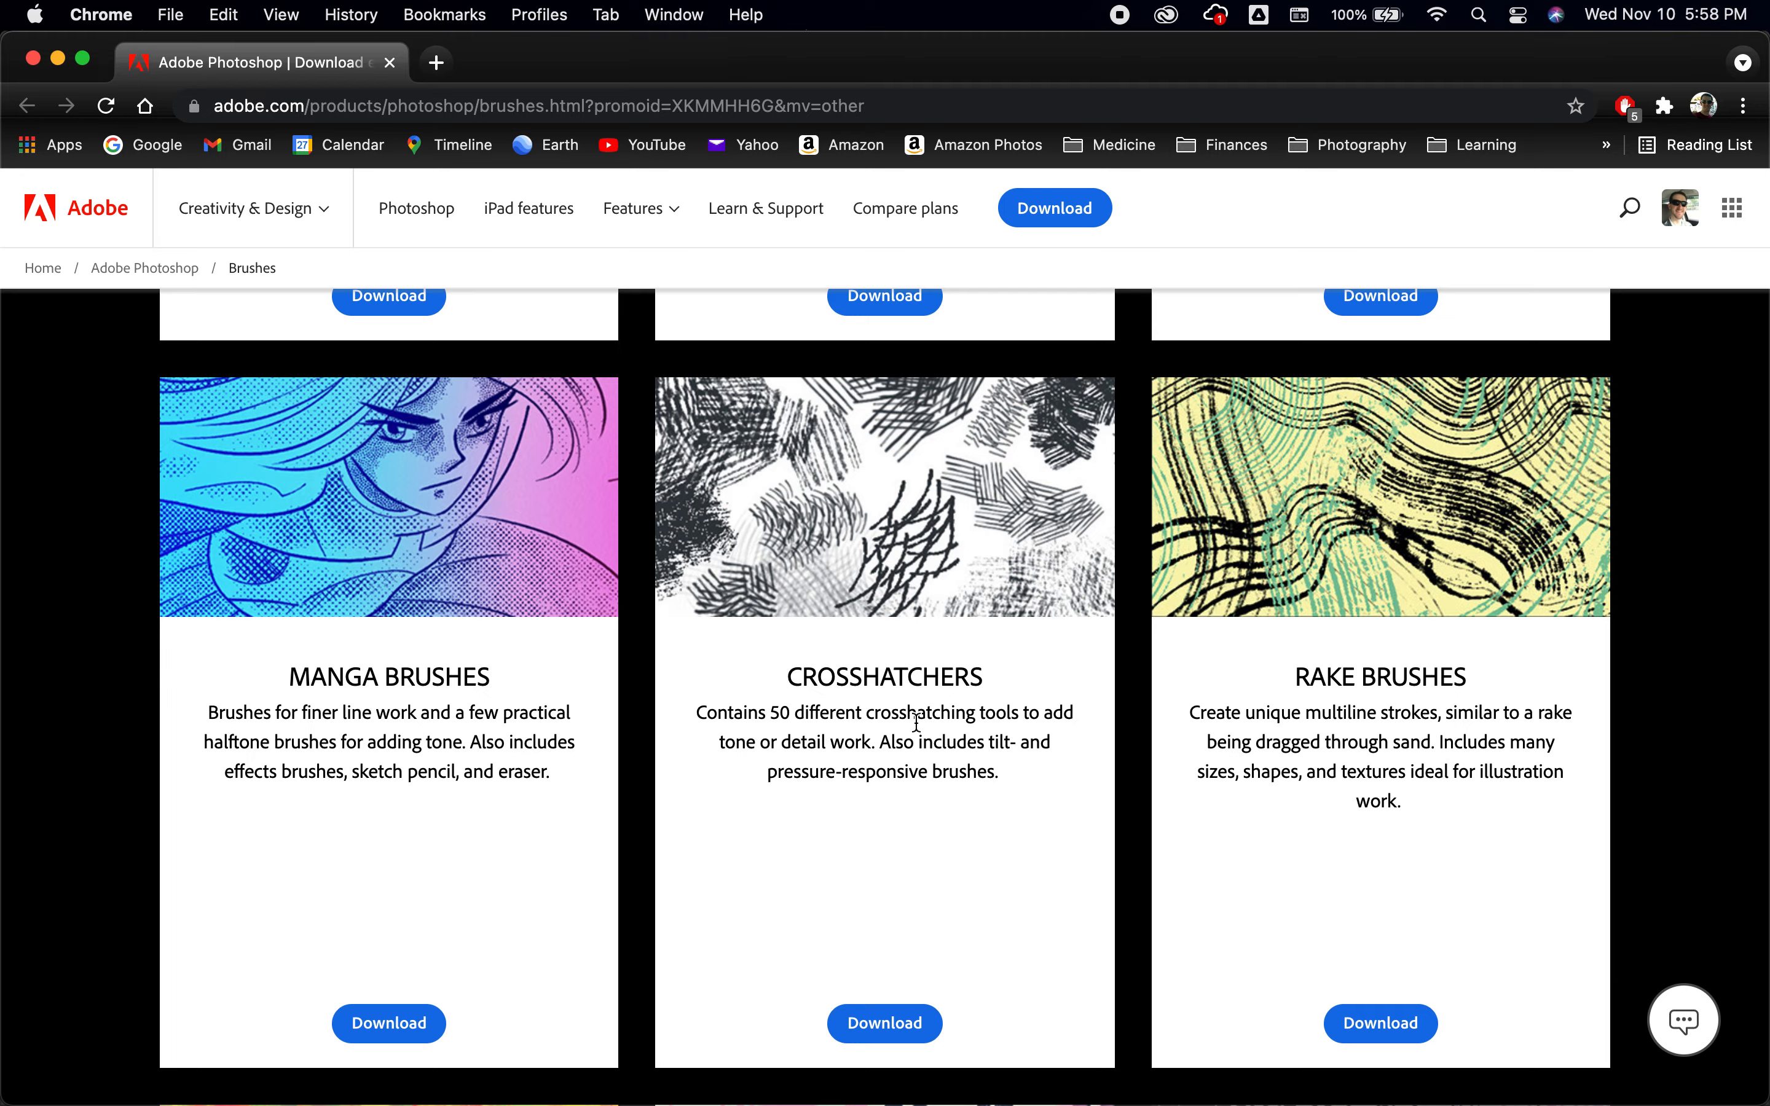
scroll(1376, 693, down, 10)
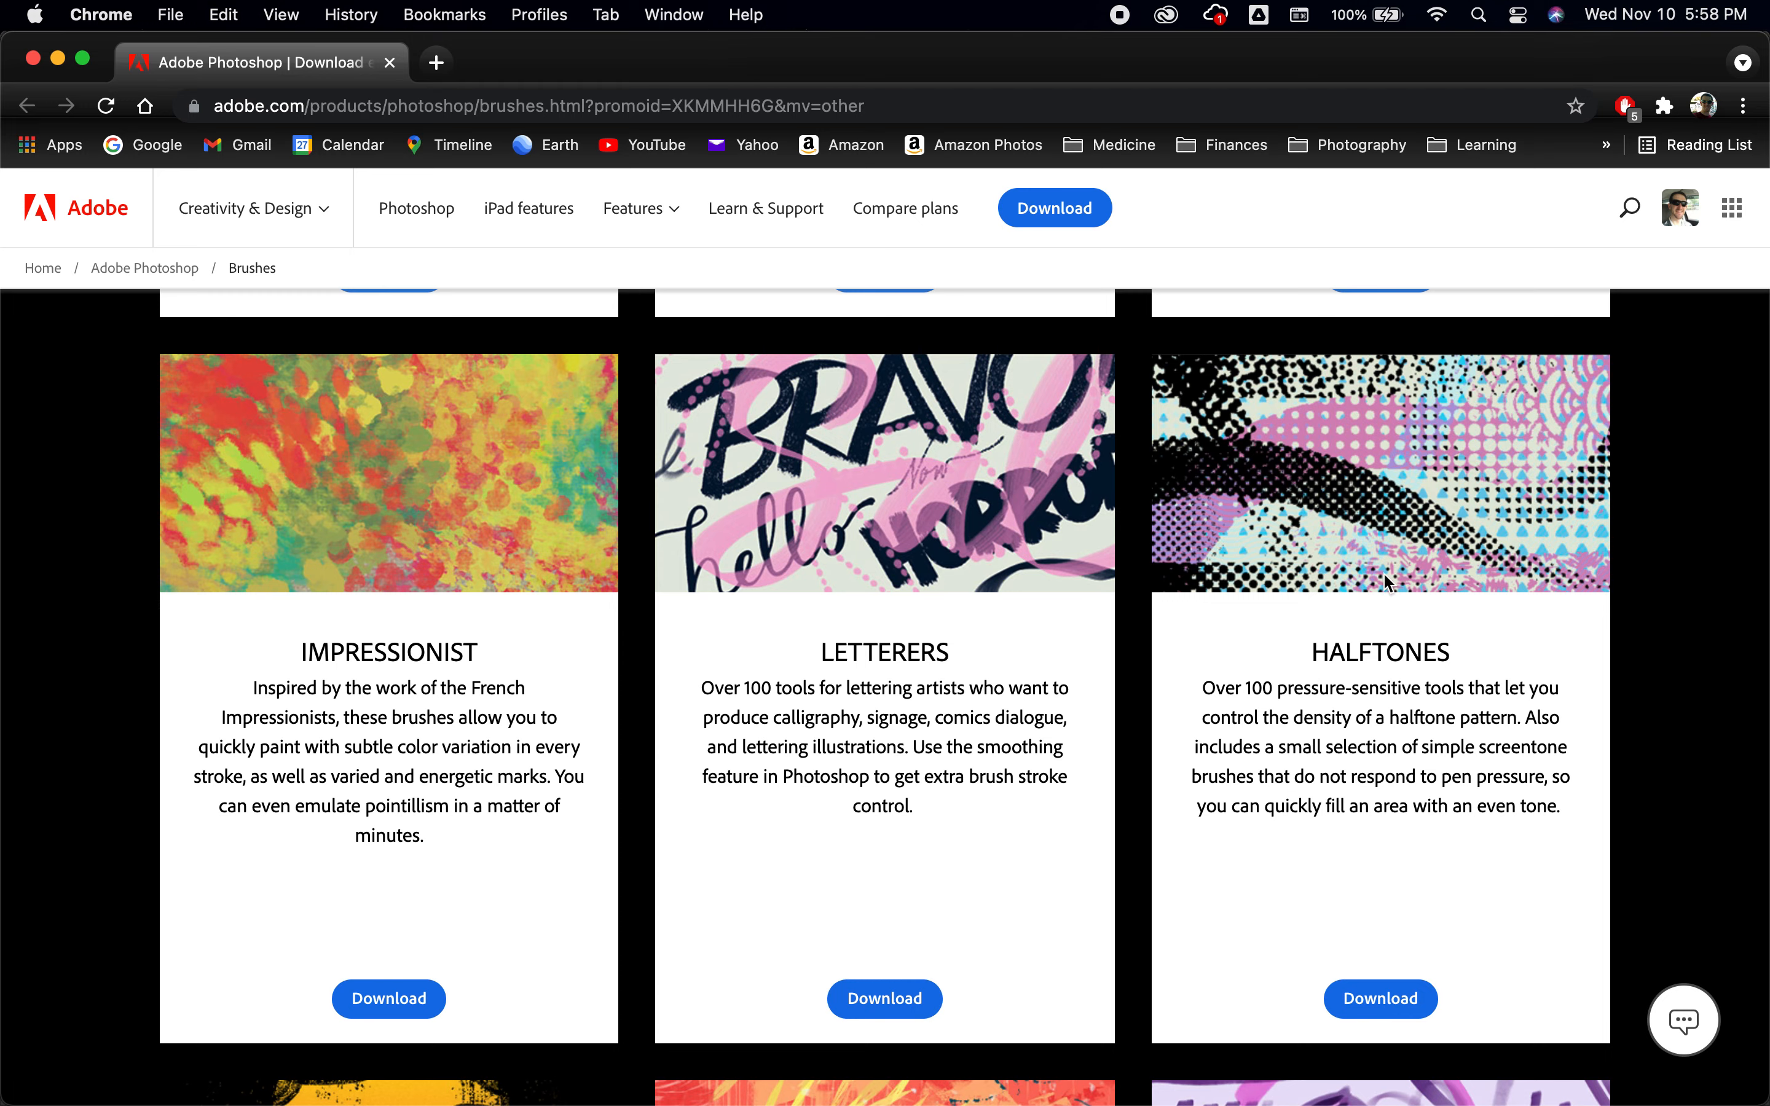
scroll(1350, 637, down, 10)
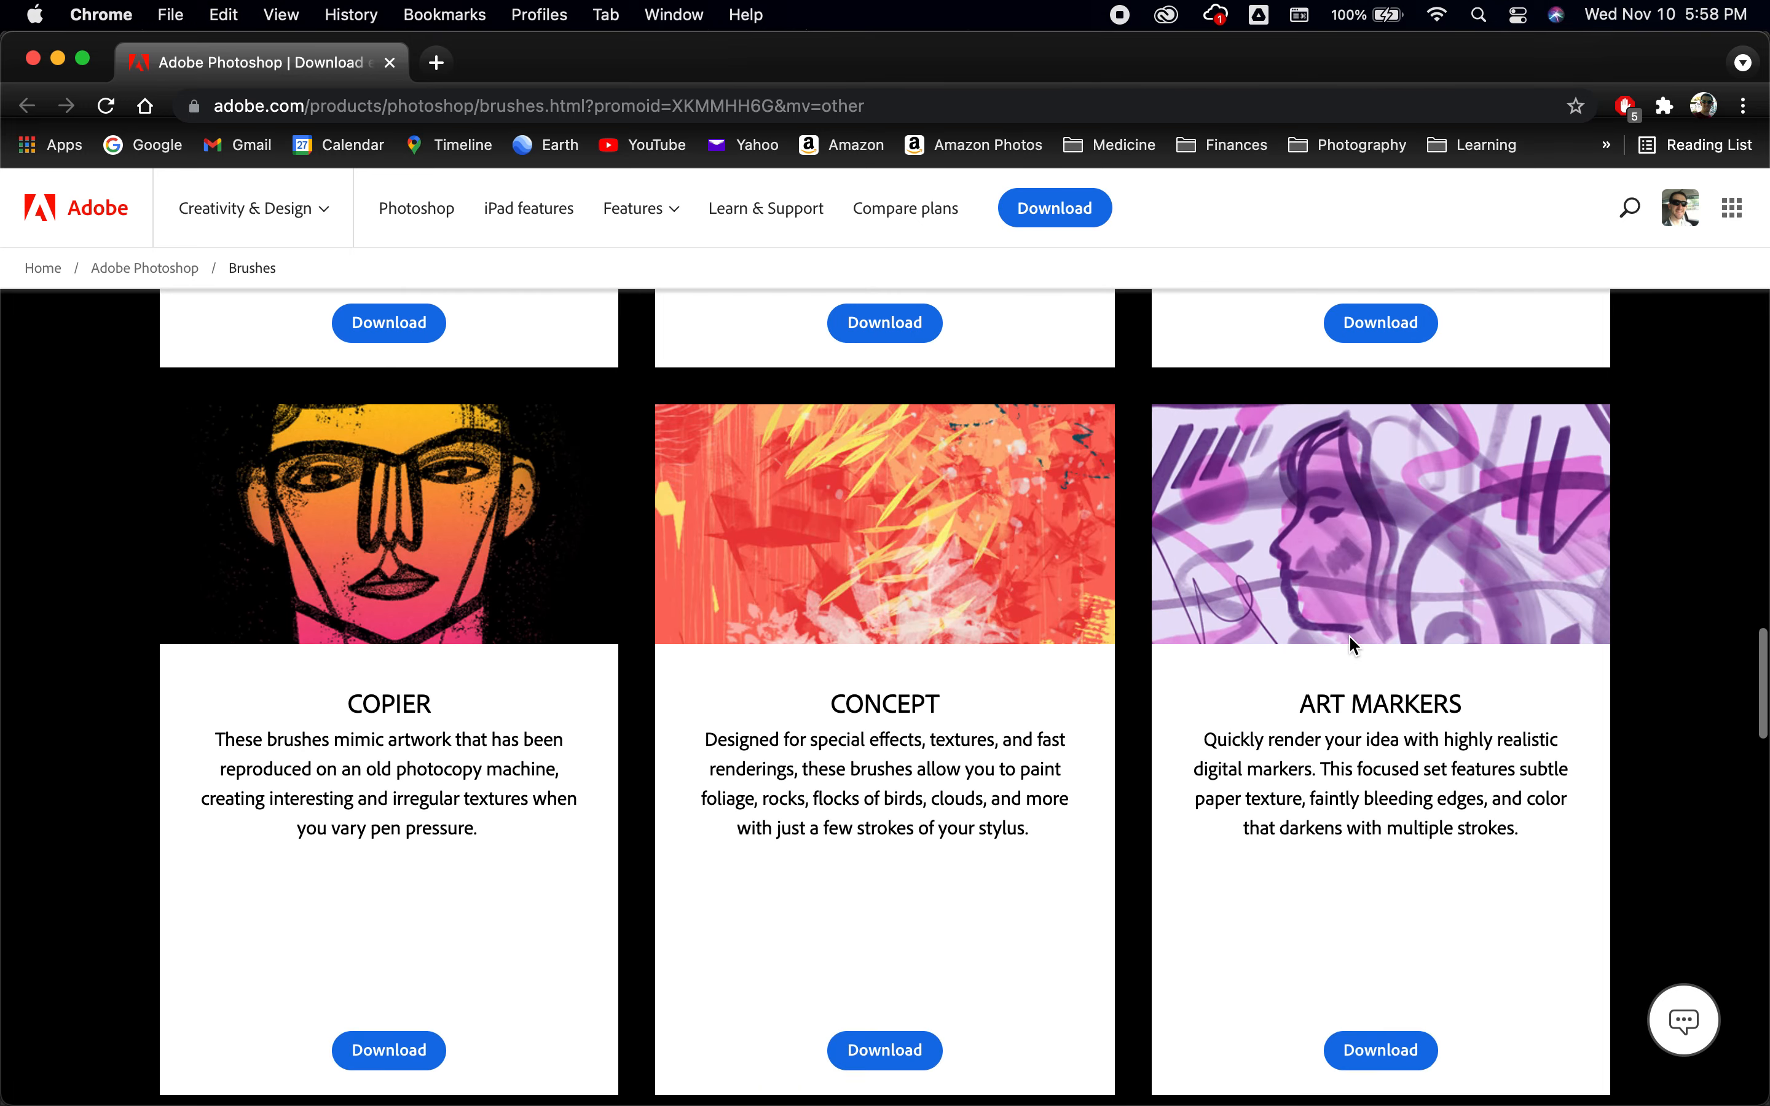
scroll(1350, 637, down, 10)
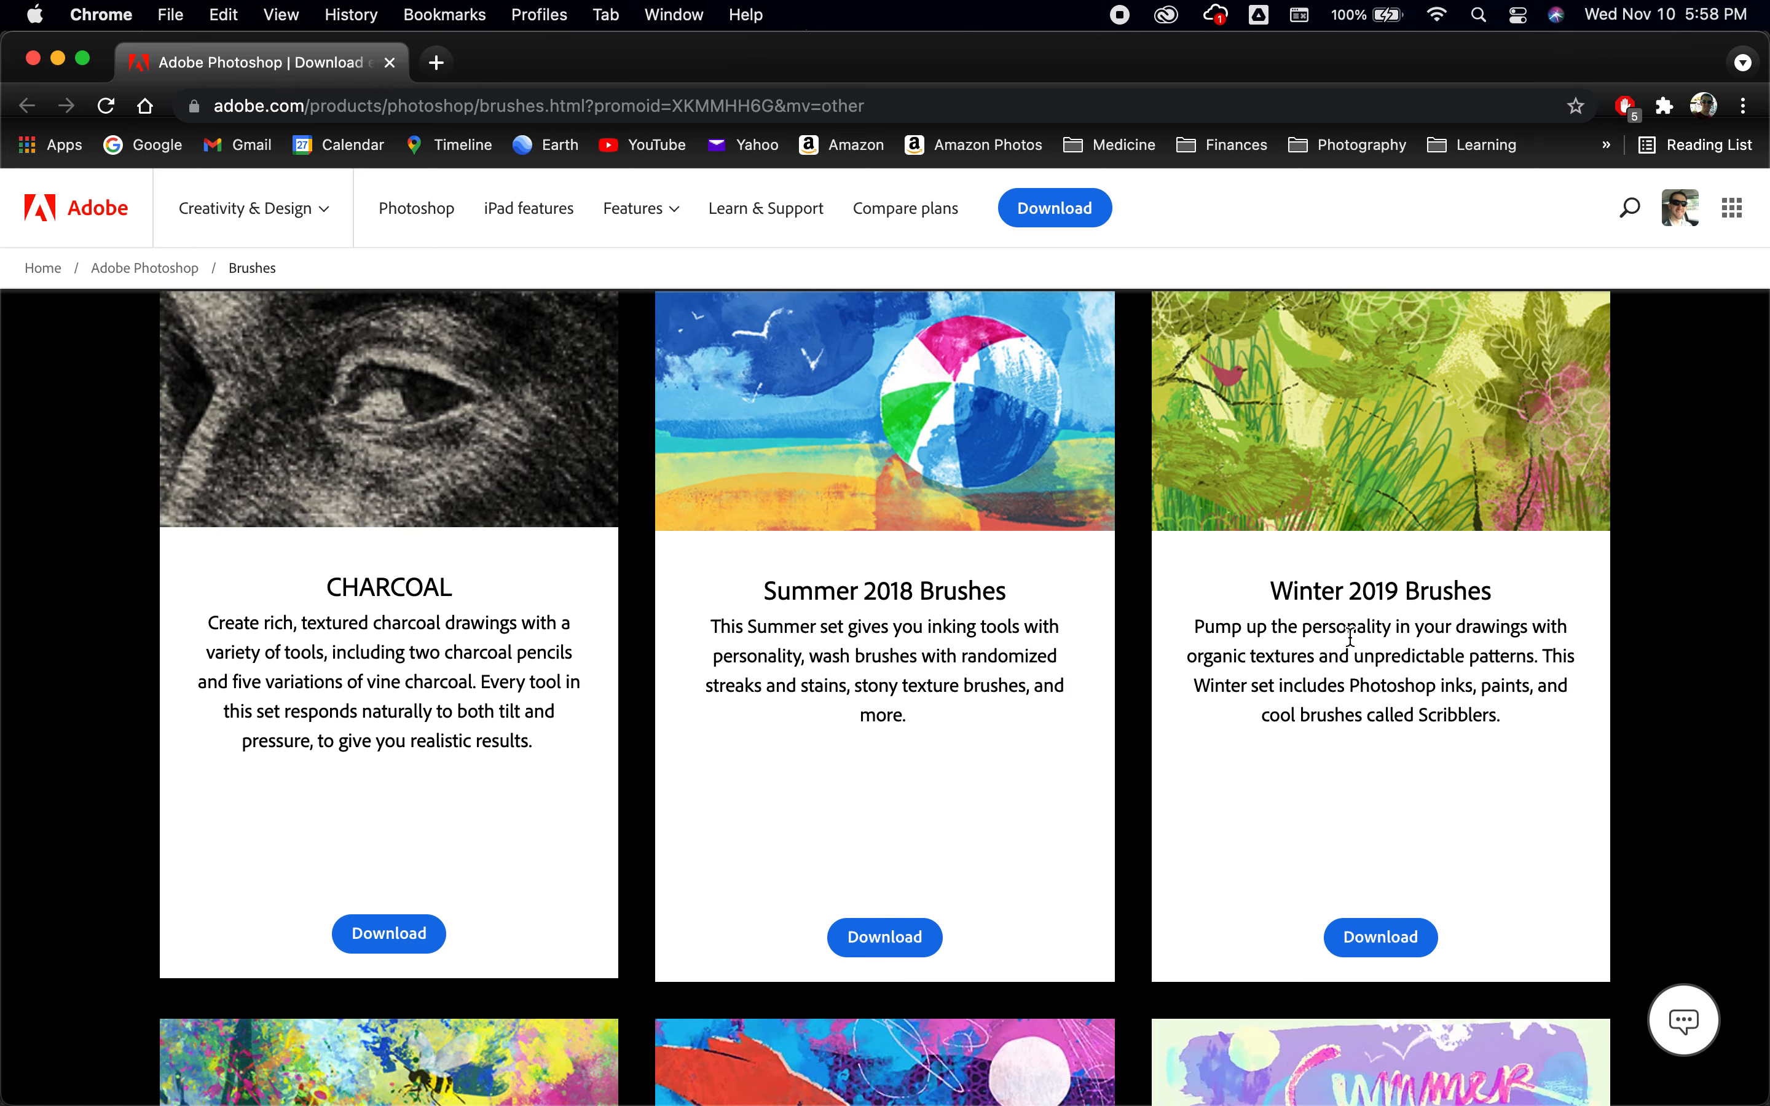
Step: Look through the remaining seasonal brush sets, download the Crosshatchers set from Adobe's brushes page, and close the page
scroll(1351, 637, down, 5)
scroll(1351, 644, down, 5)
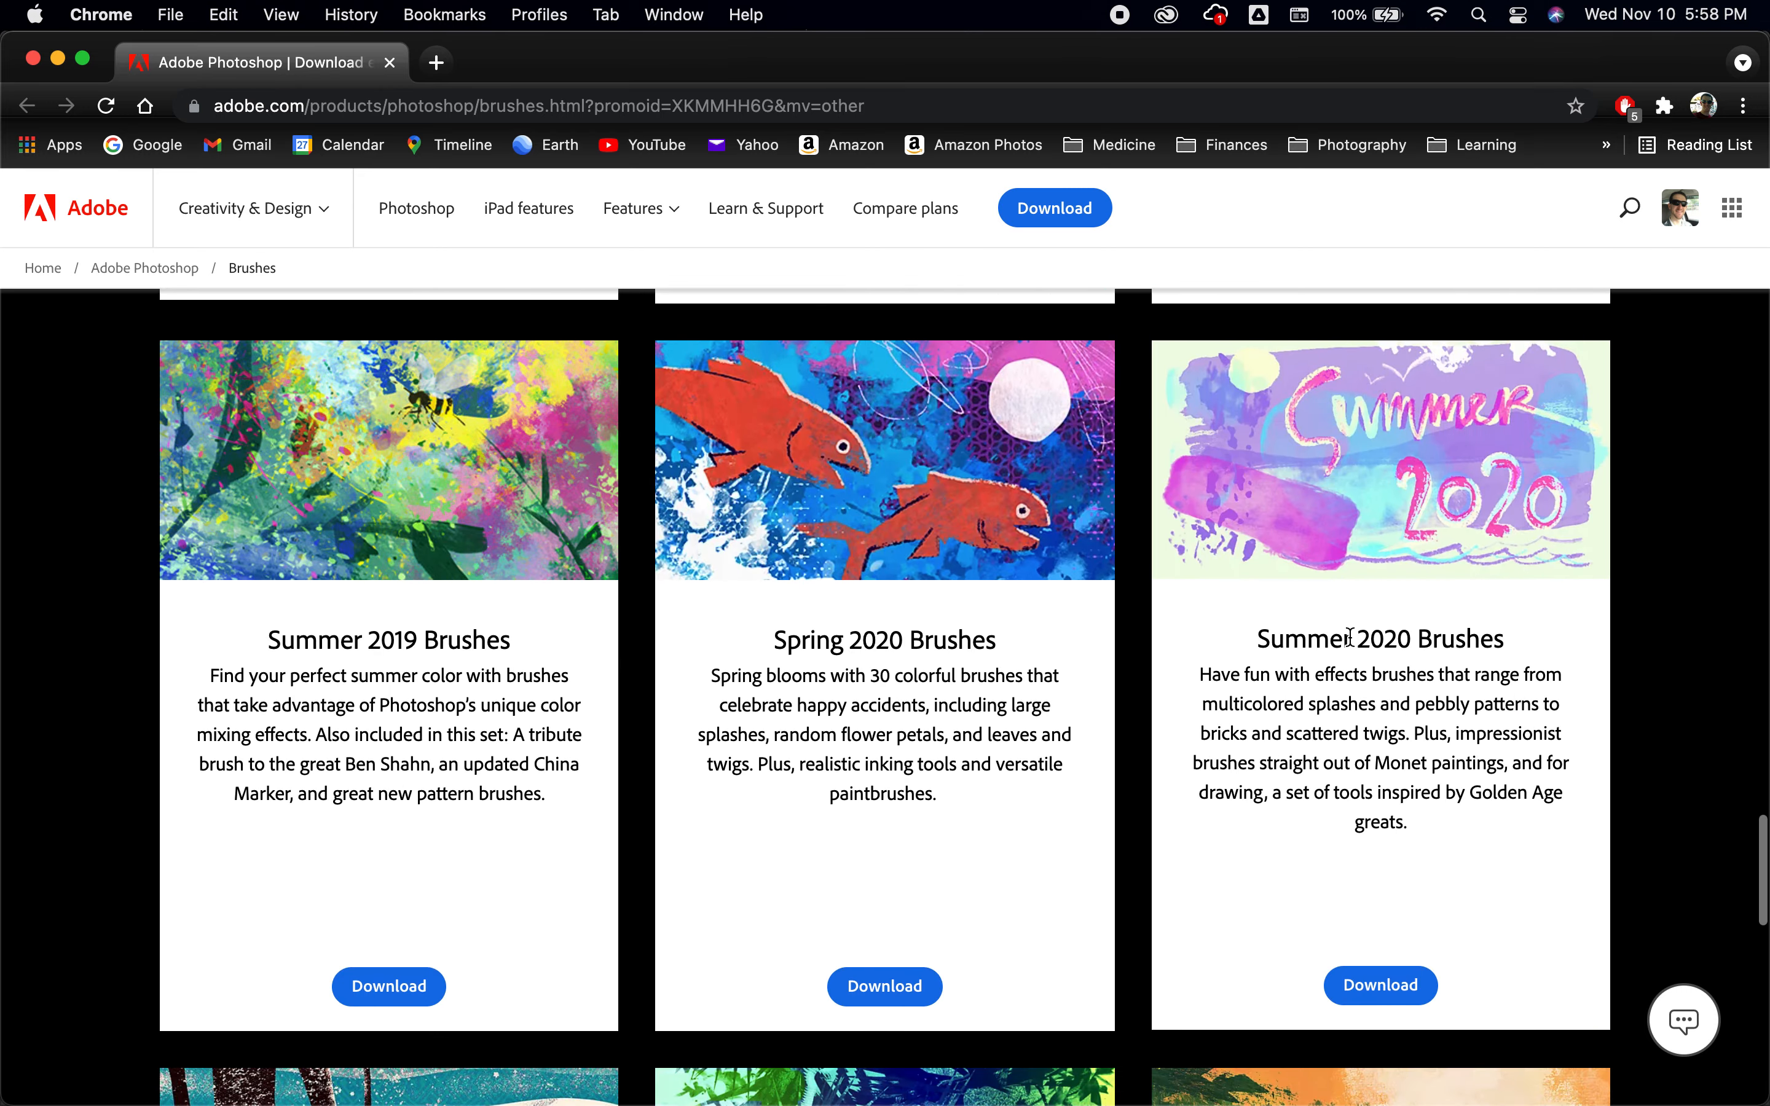
scroll(1350, 636, down, 10)
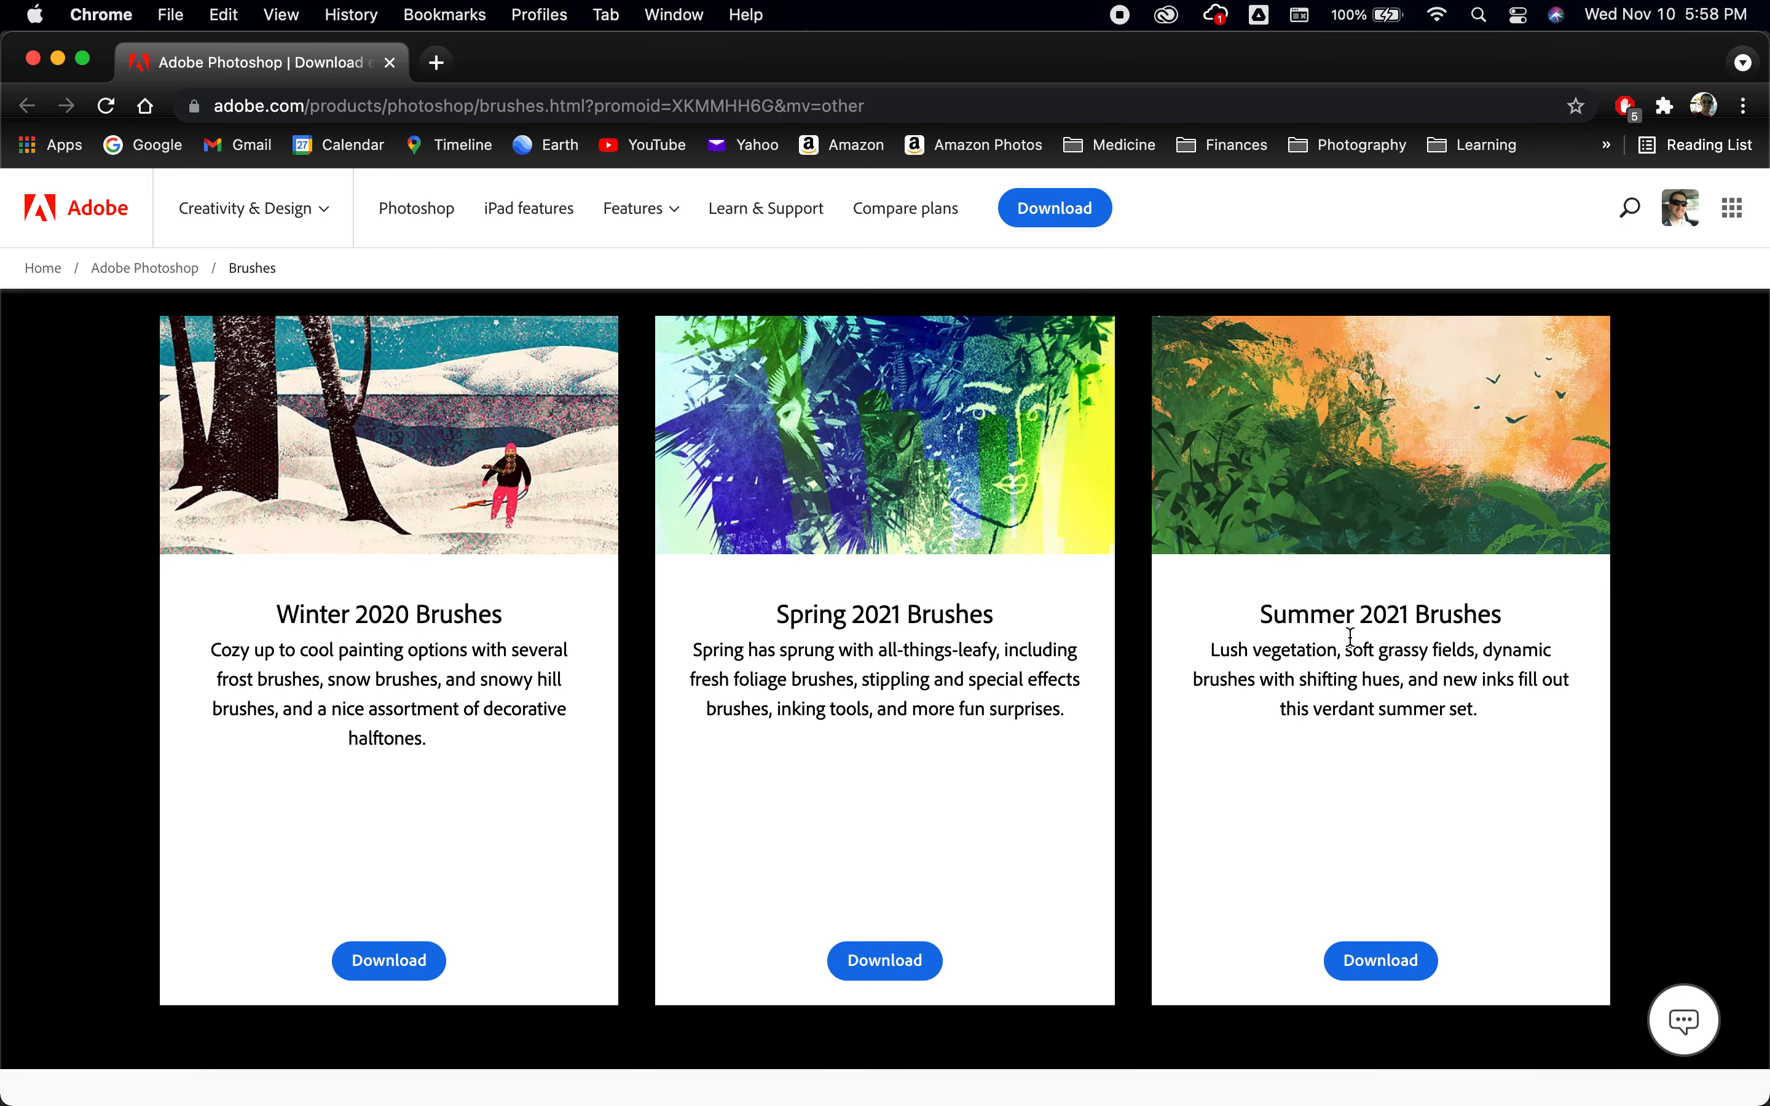
scroll(1351, 637, up, 20)
scroll(1350, 644, up, 15)
scroll(1351, 637, up, 15)
scroll(1352, 644, down, 3)
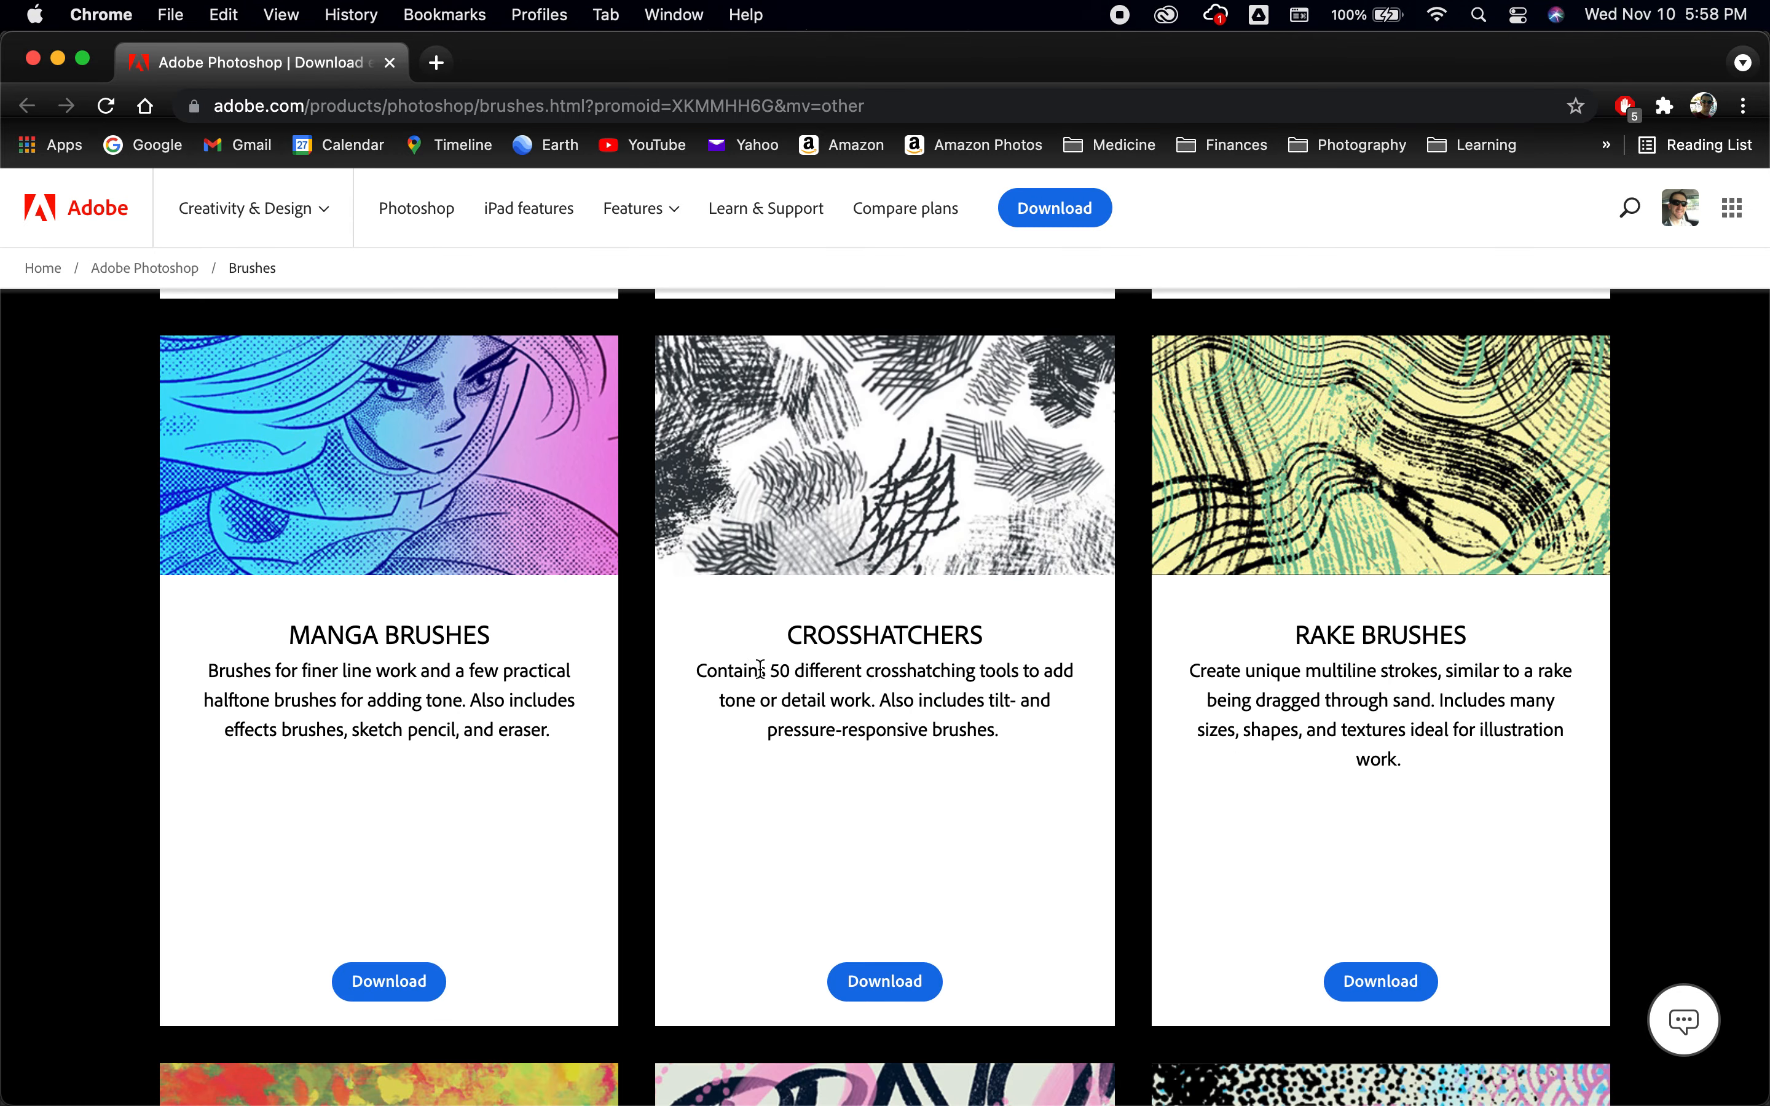
click(898, 979)
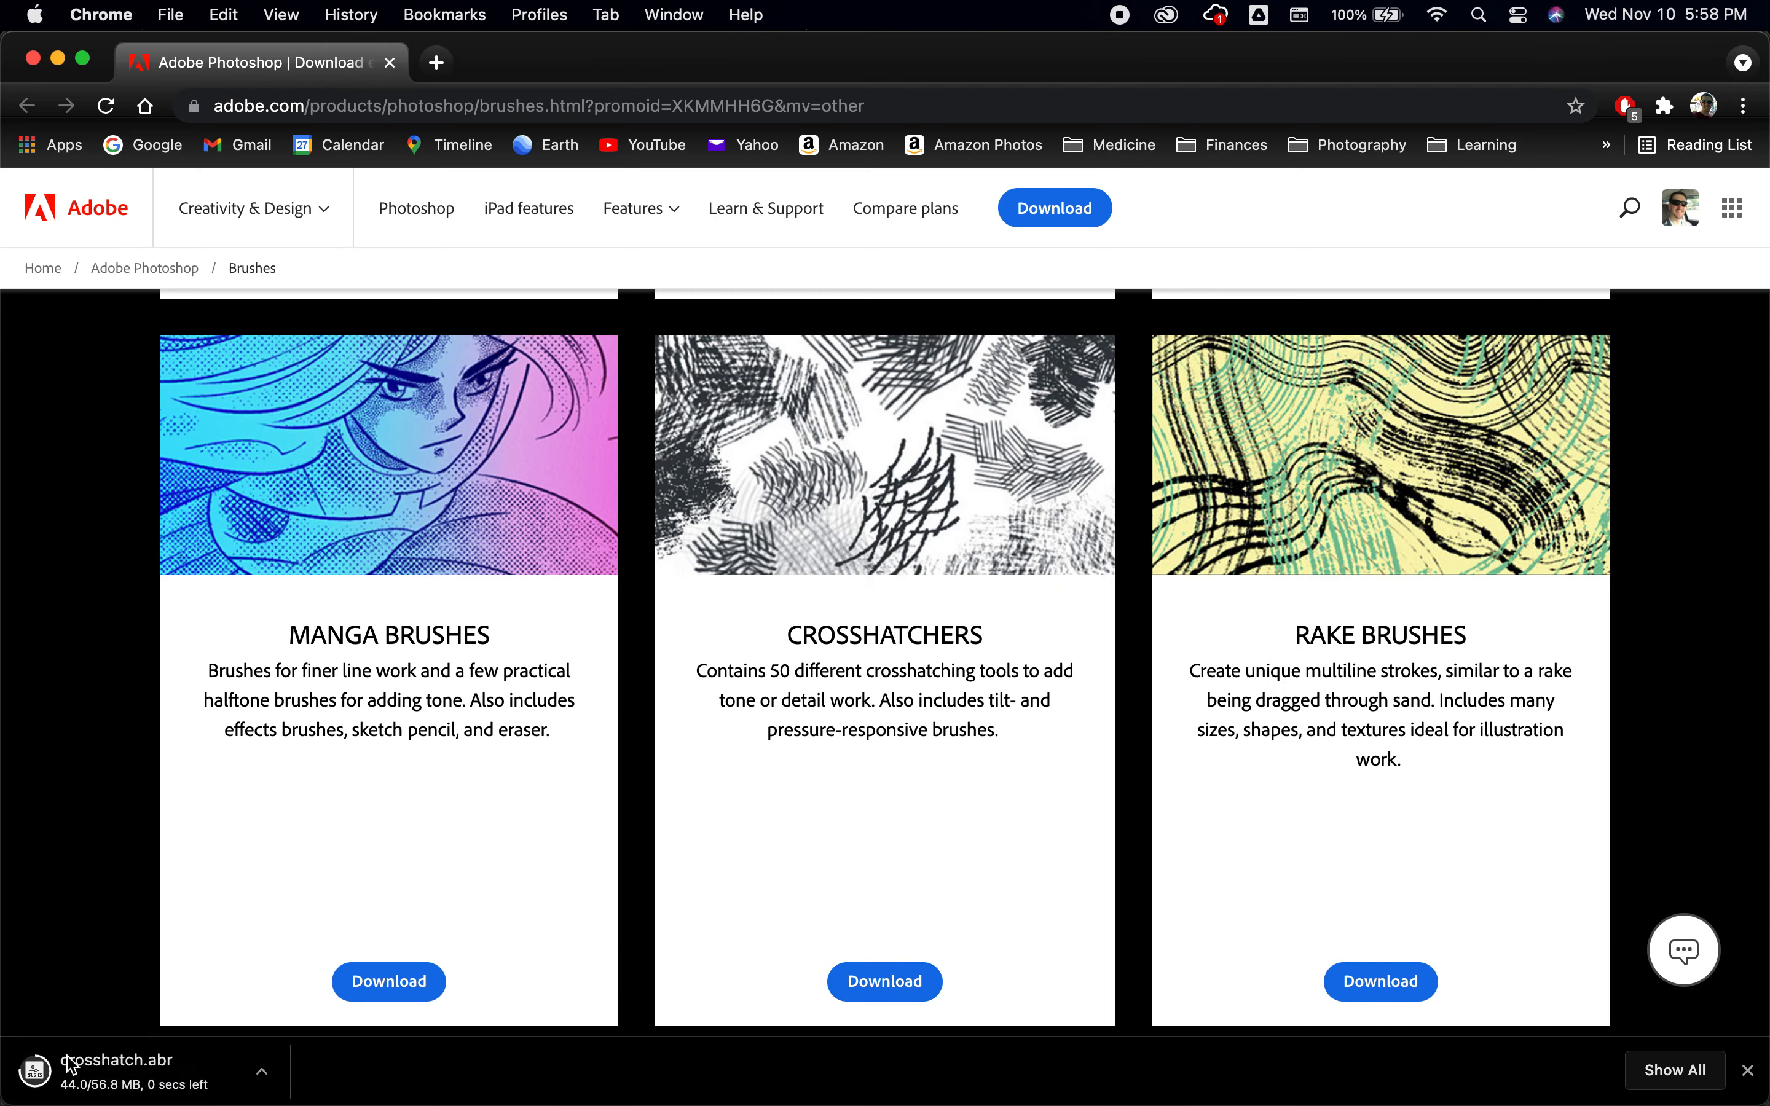
click(389, 62)
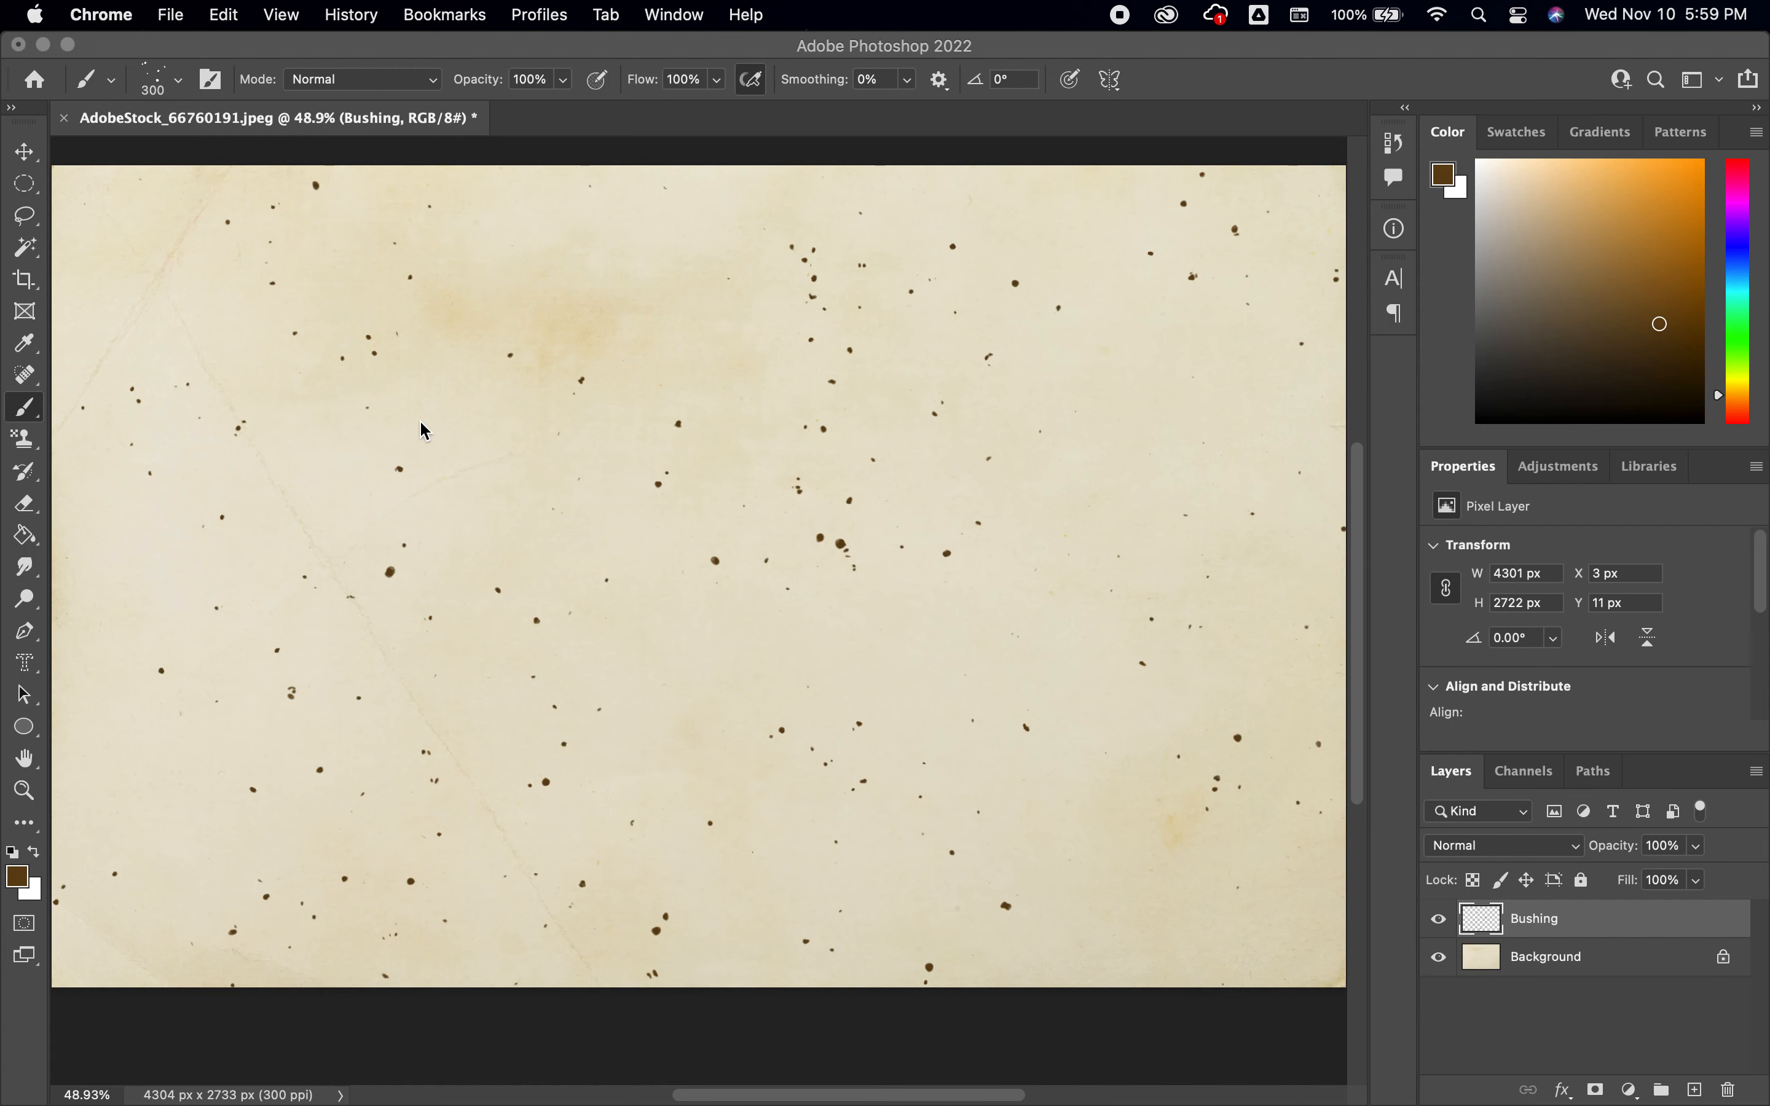
Step: Import the crosshatch.abr brush file from the Downloads folder into Photoshop's brush presets
click(182, 83)
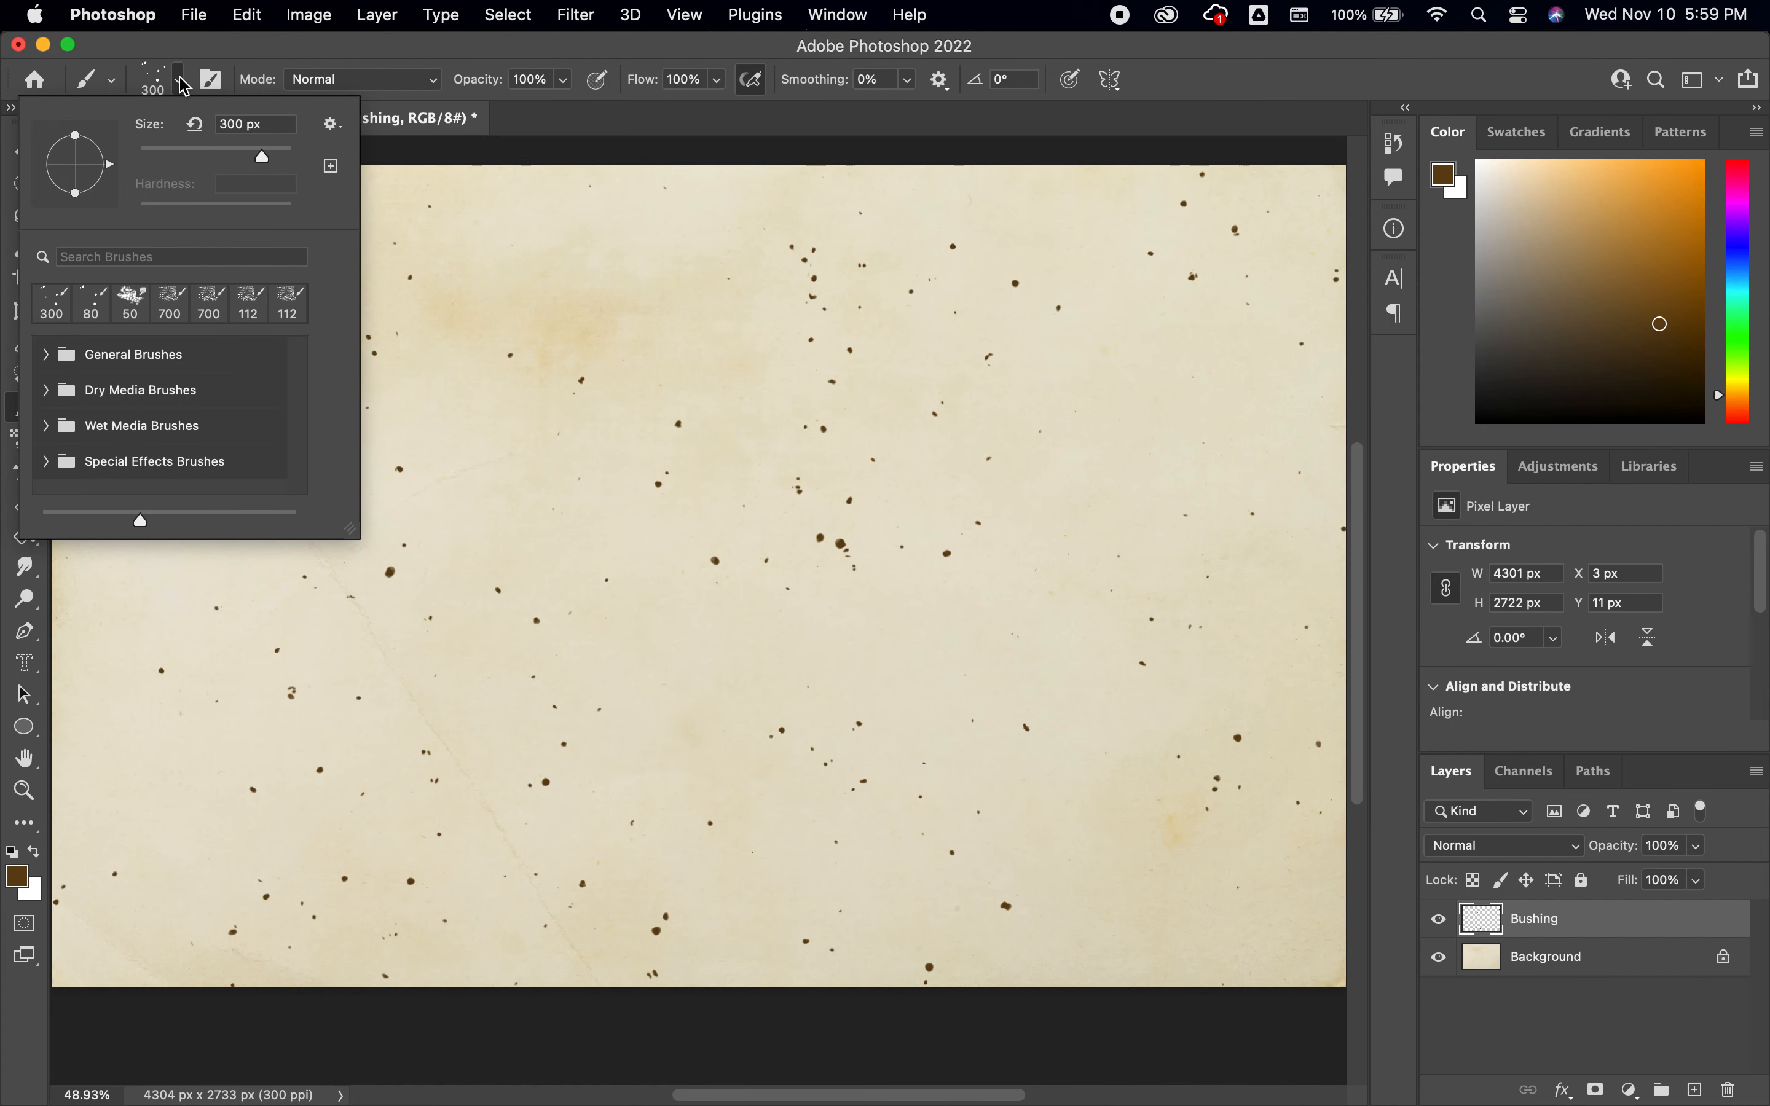
click(331, 124)
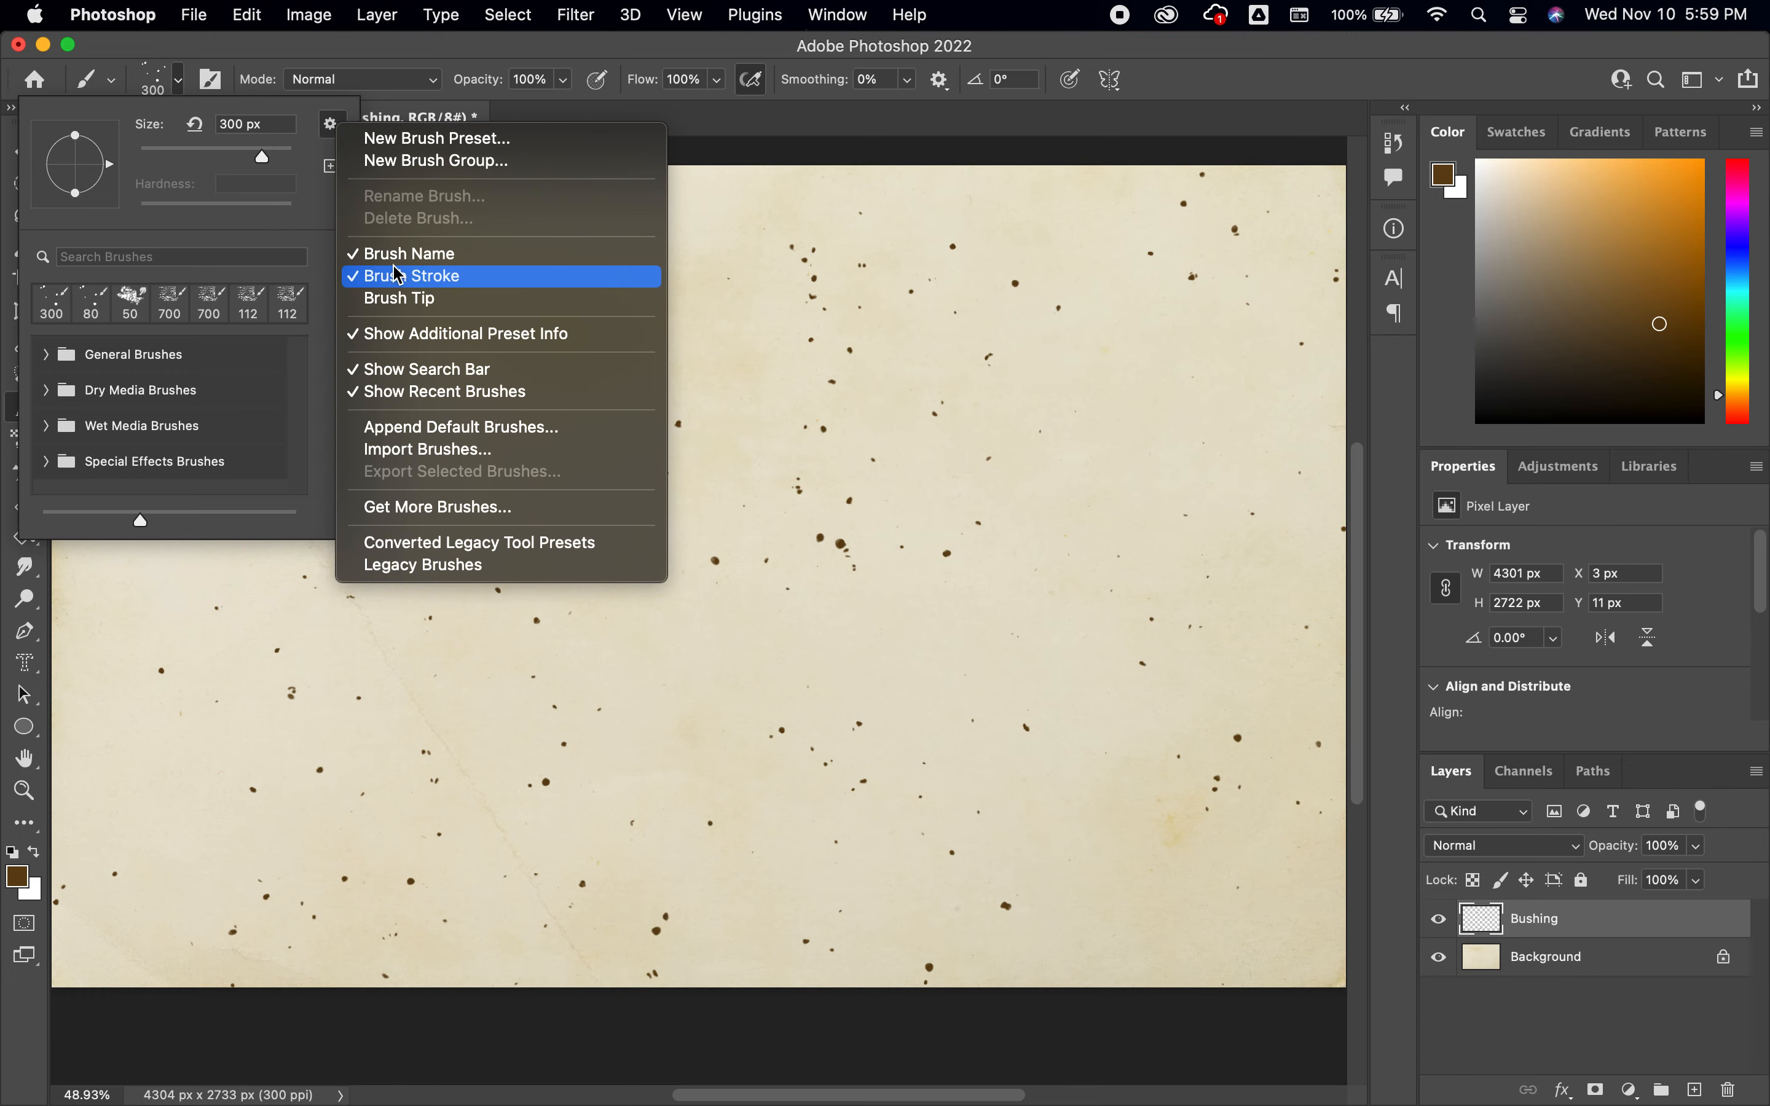
click(439, 450)
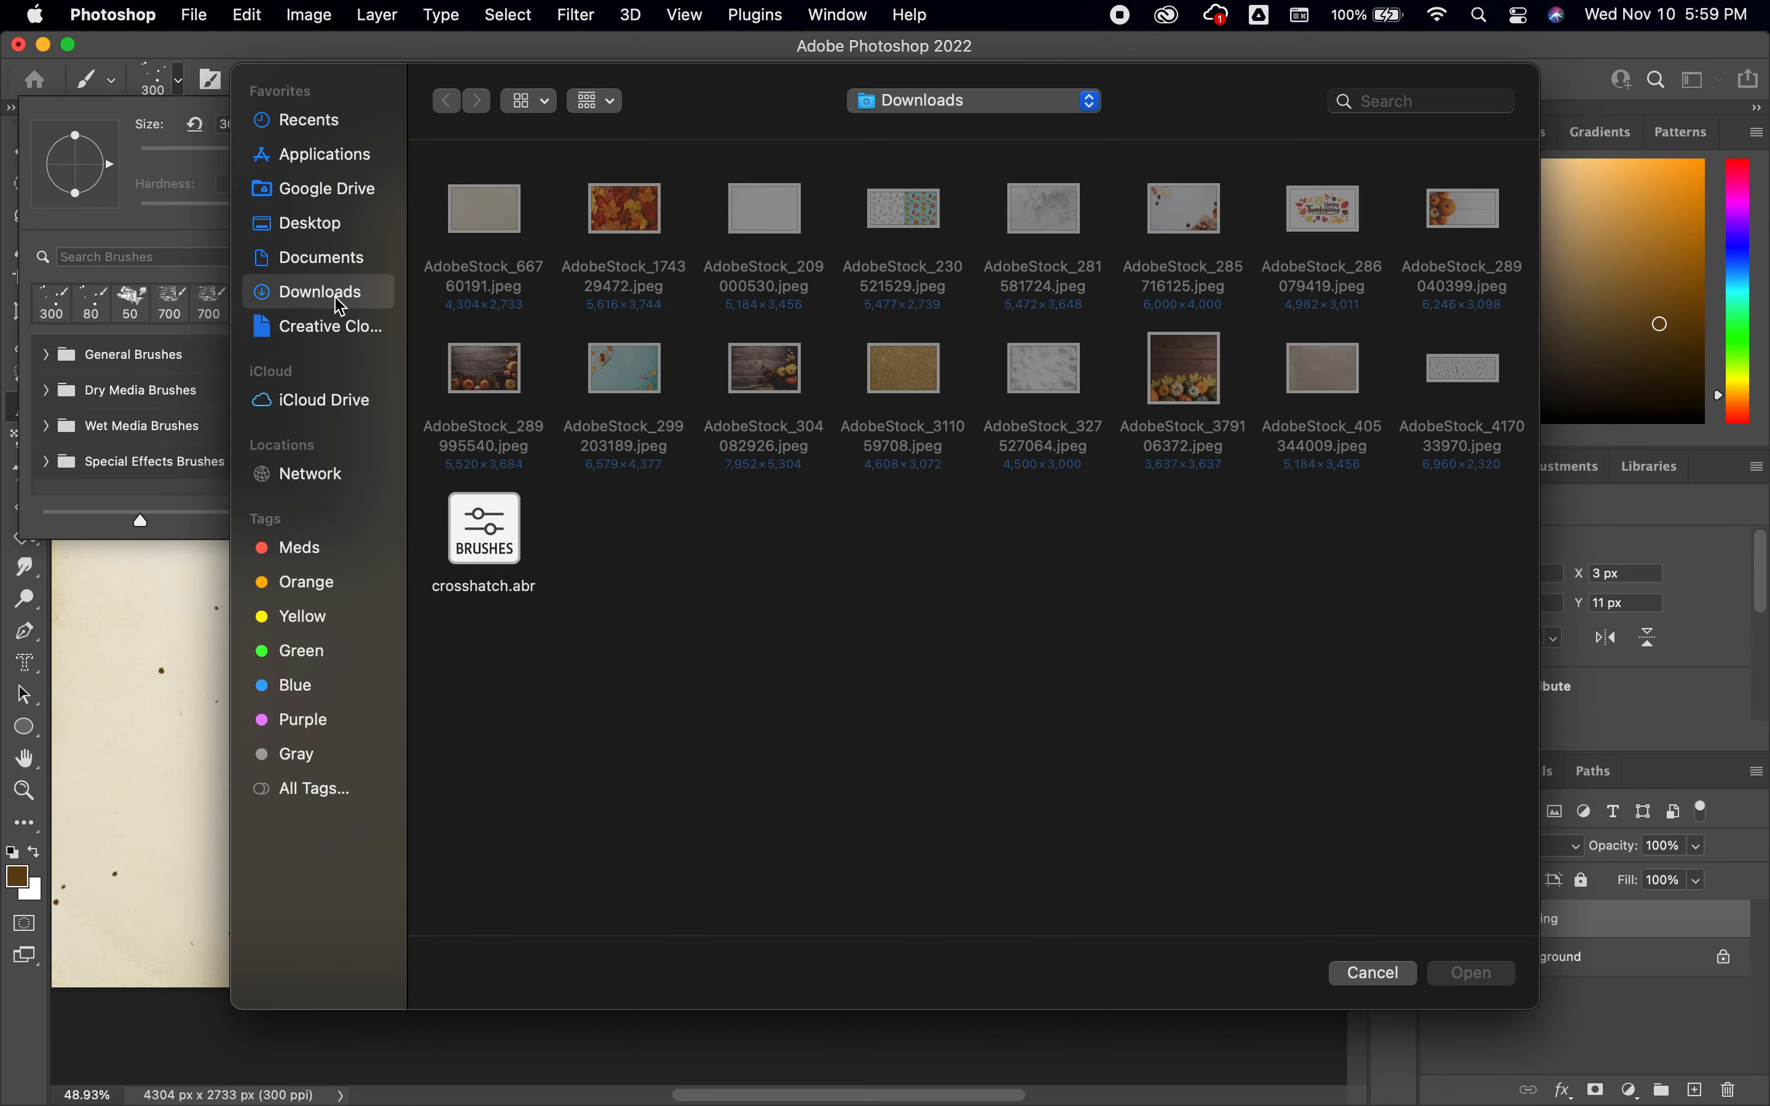
double_click(508, 567)
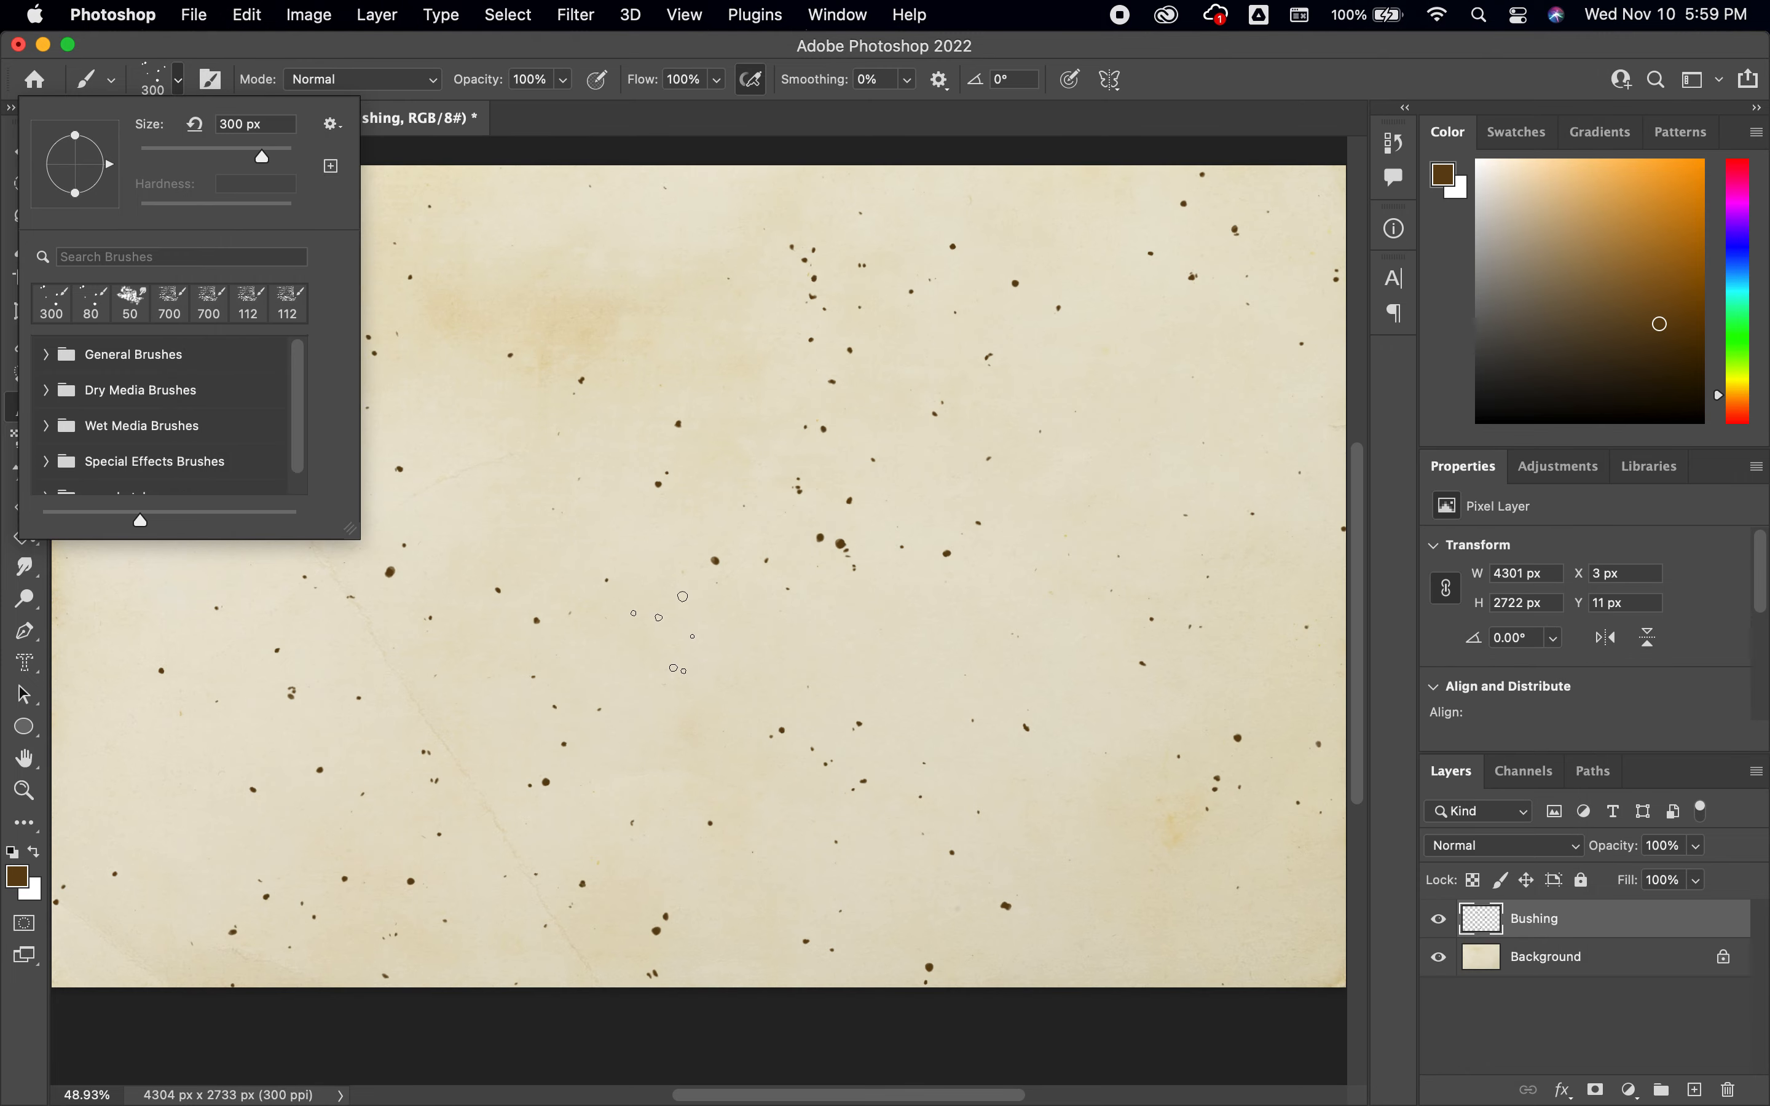
Step: Expand the crosshatch brush group and examine its presets from the erasers to Kyle's Crosshatch - 15B
scroll(177, 422, down, 1)
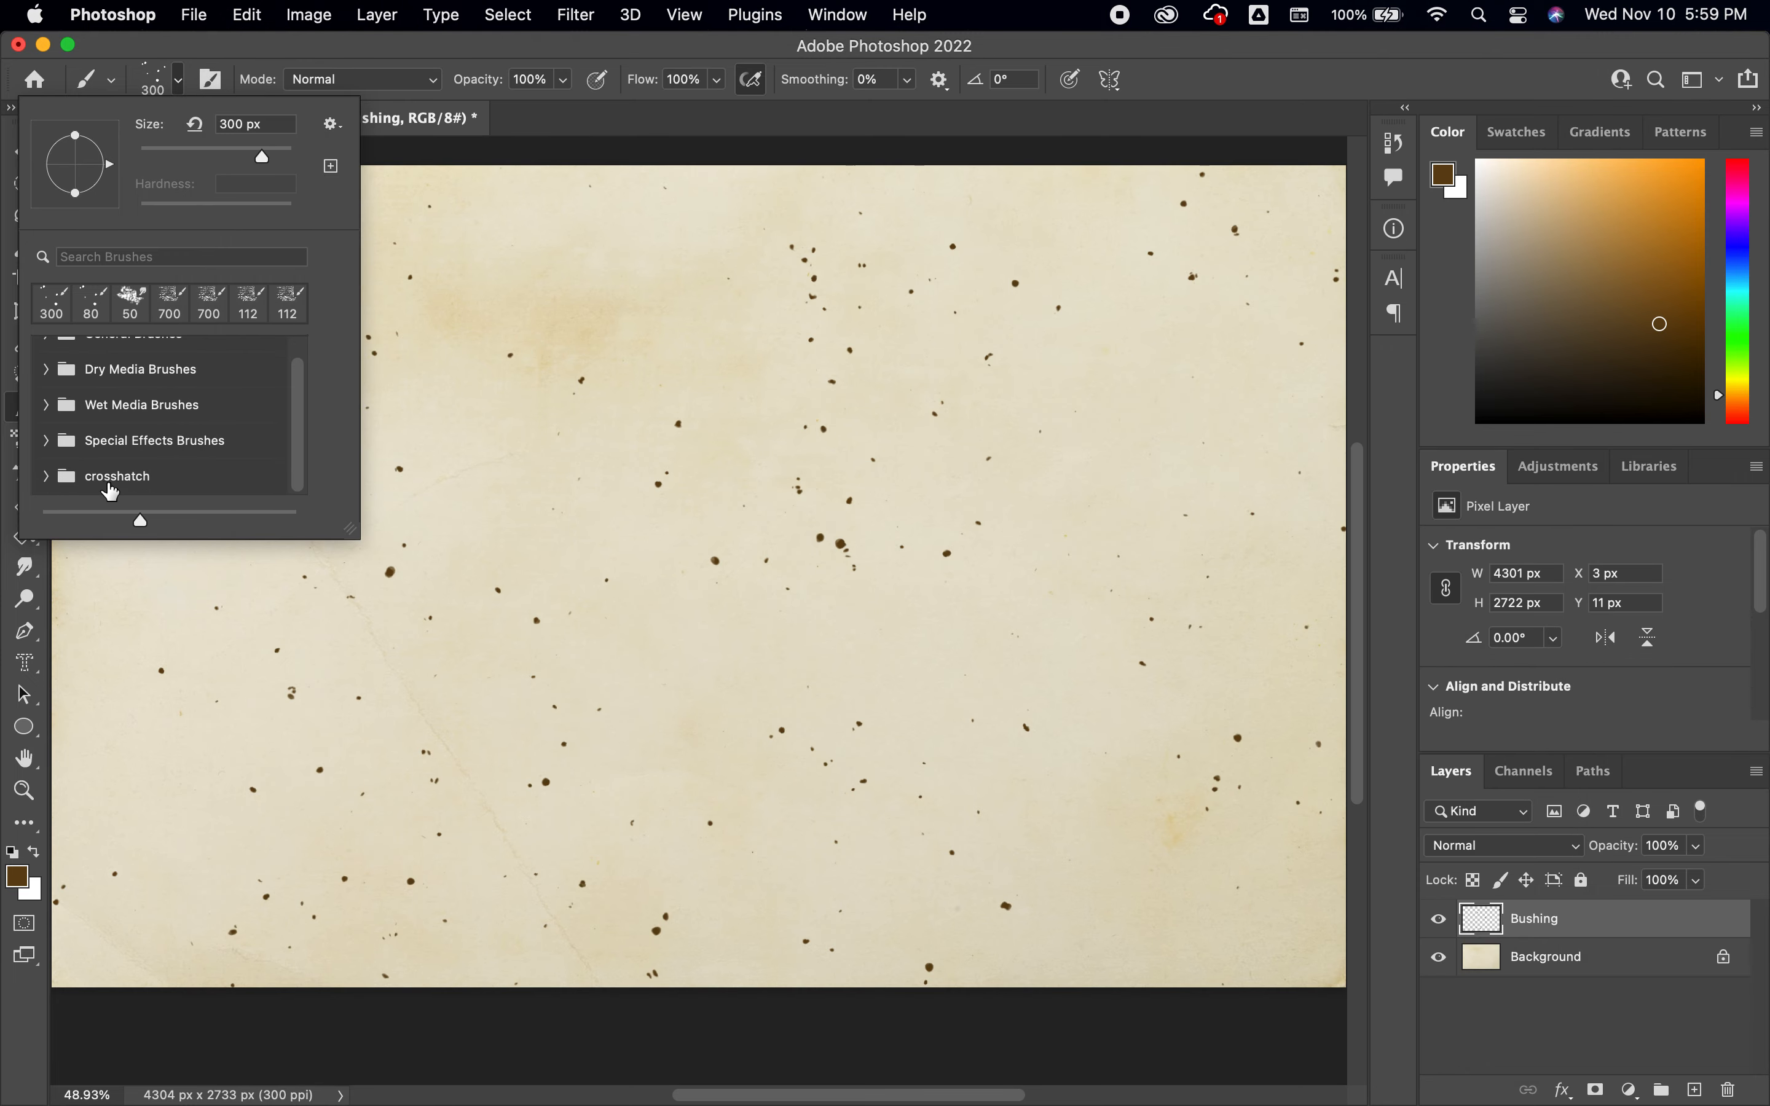
click(47, 477)
scroll(136, 410, down, 5)
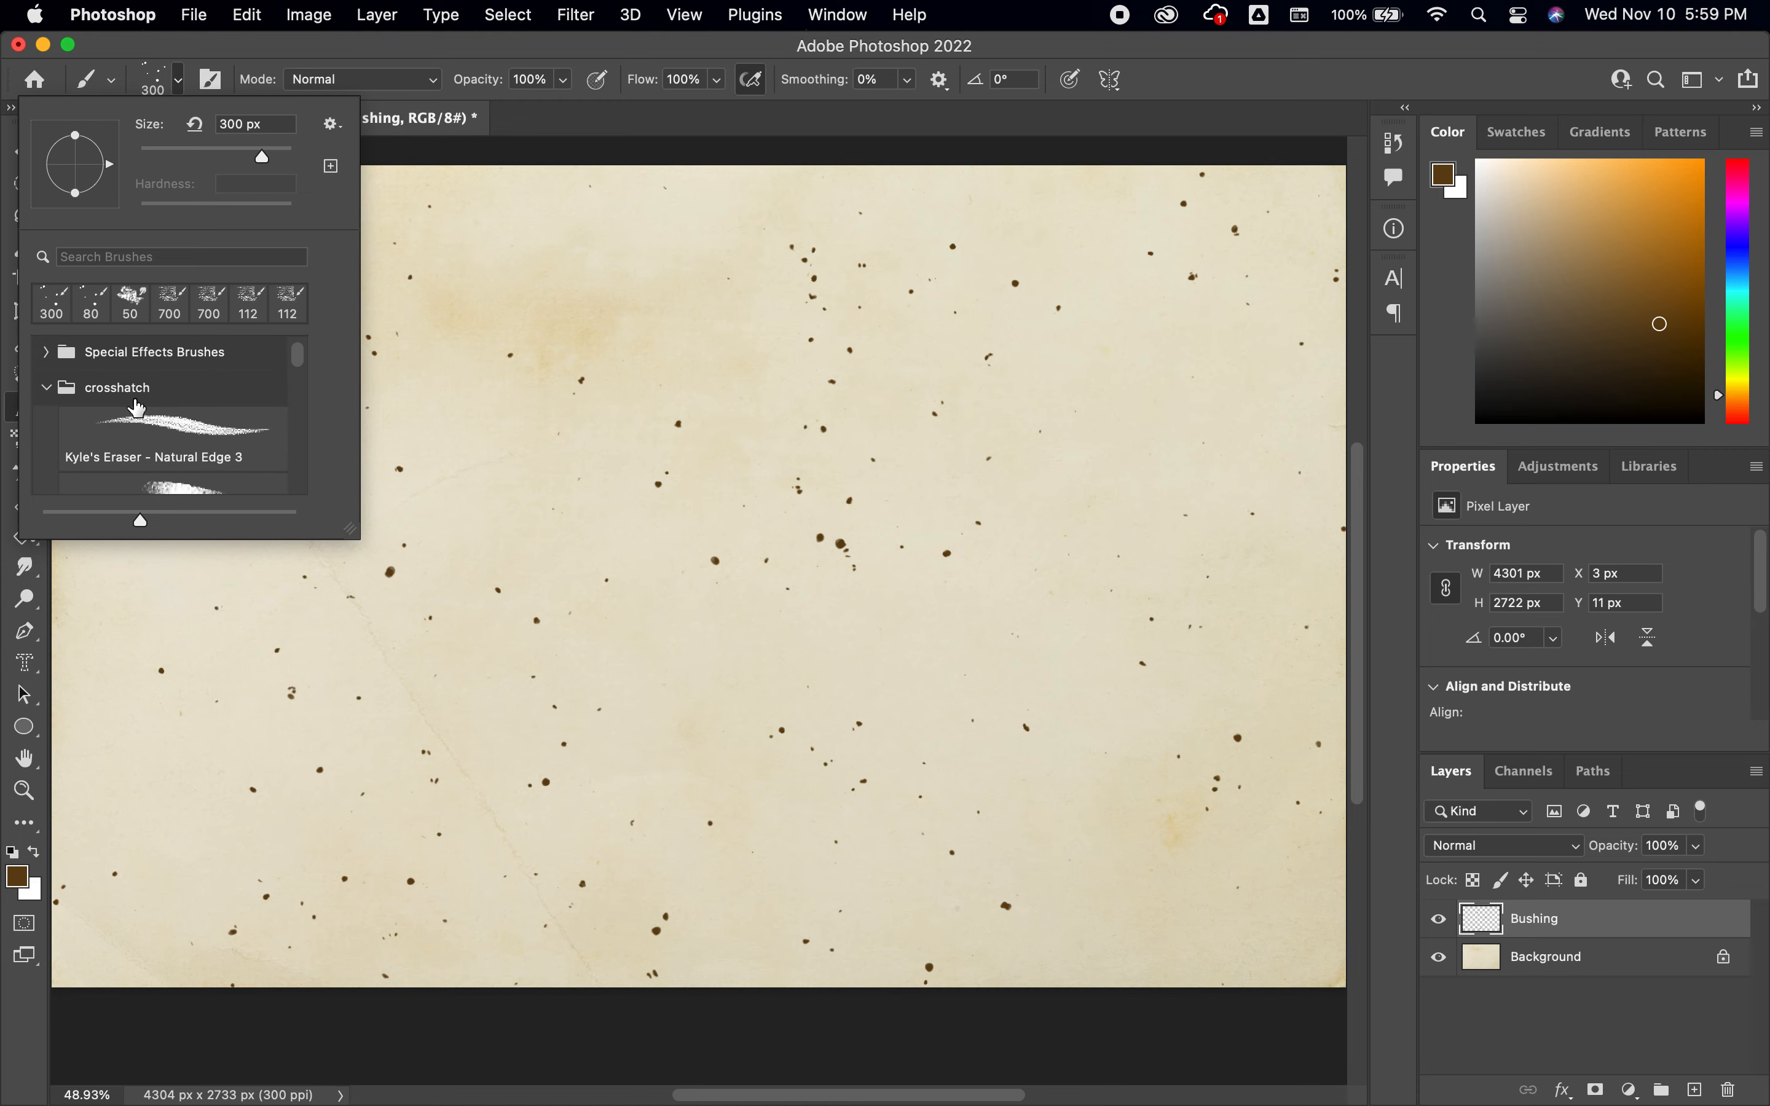
scroll(137, 407, down, 10)
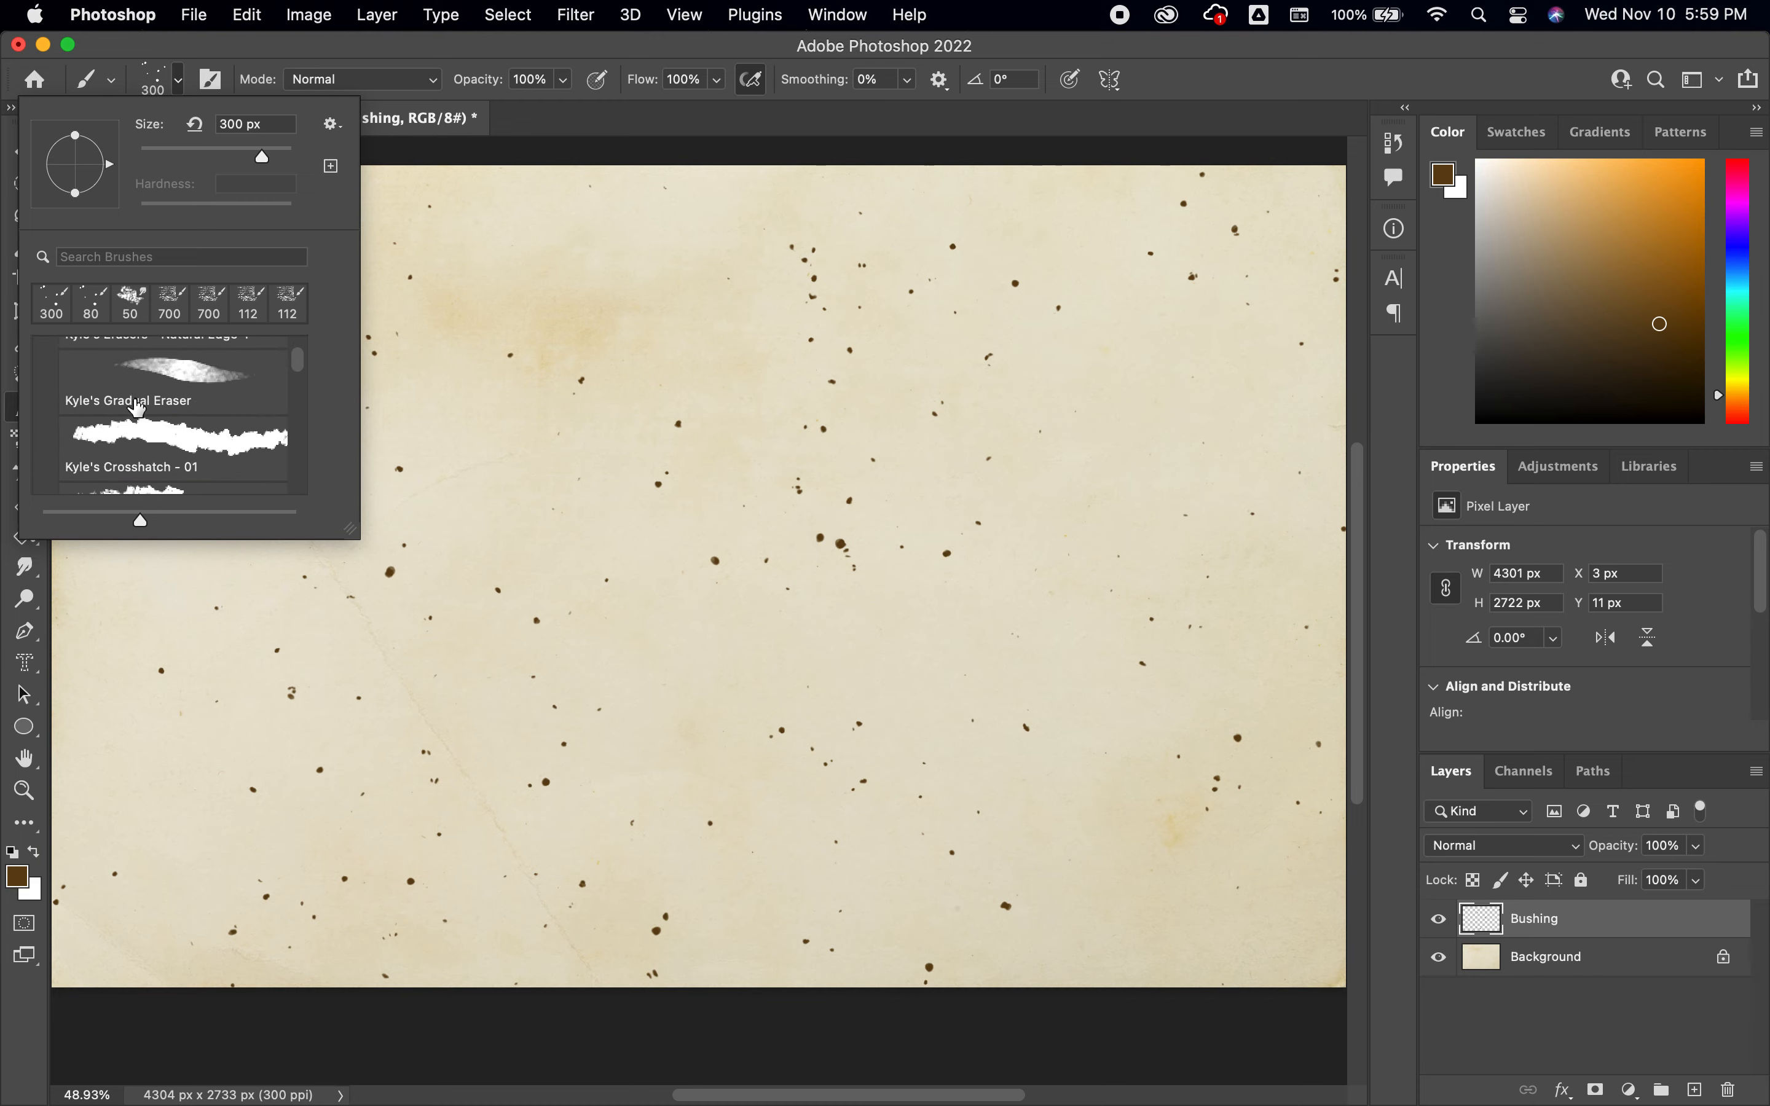
scroll(137, 408, down, 5)
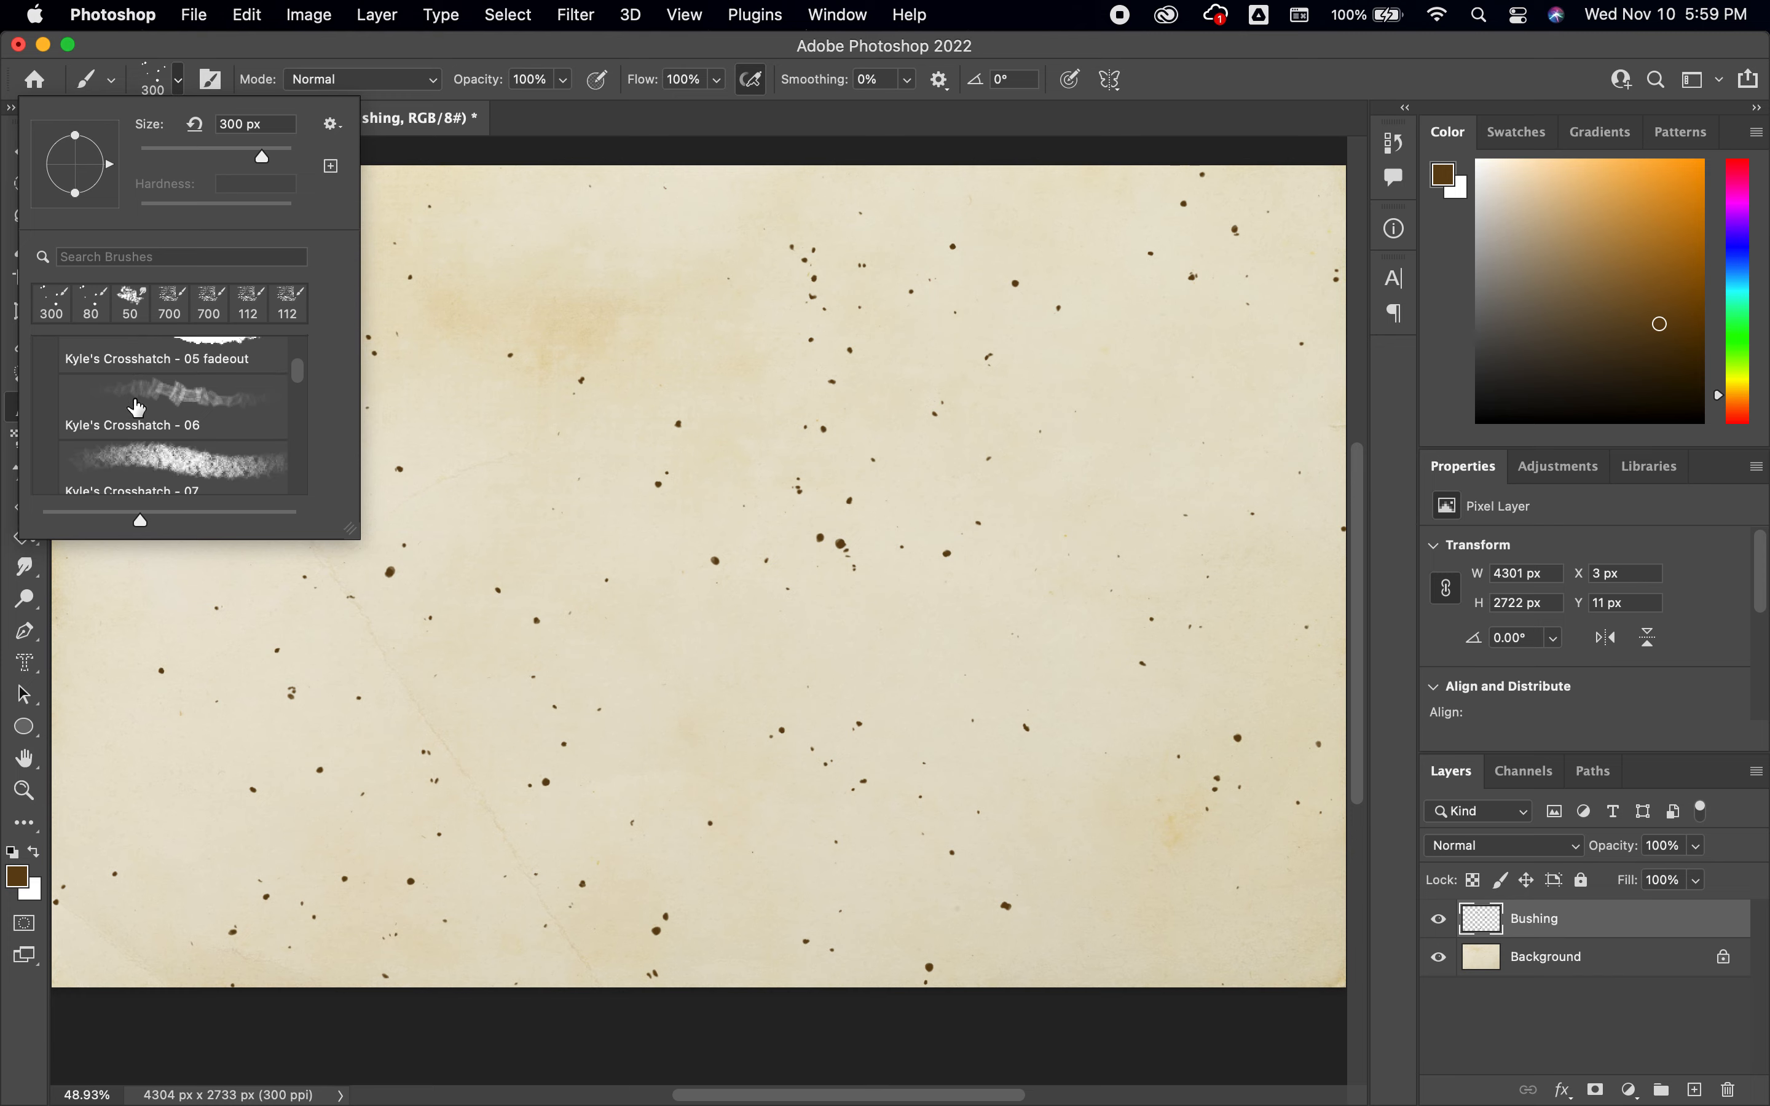
scroll(137, 407, down, 3)
scroll(137, 408, down, 5)
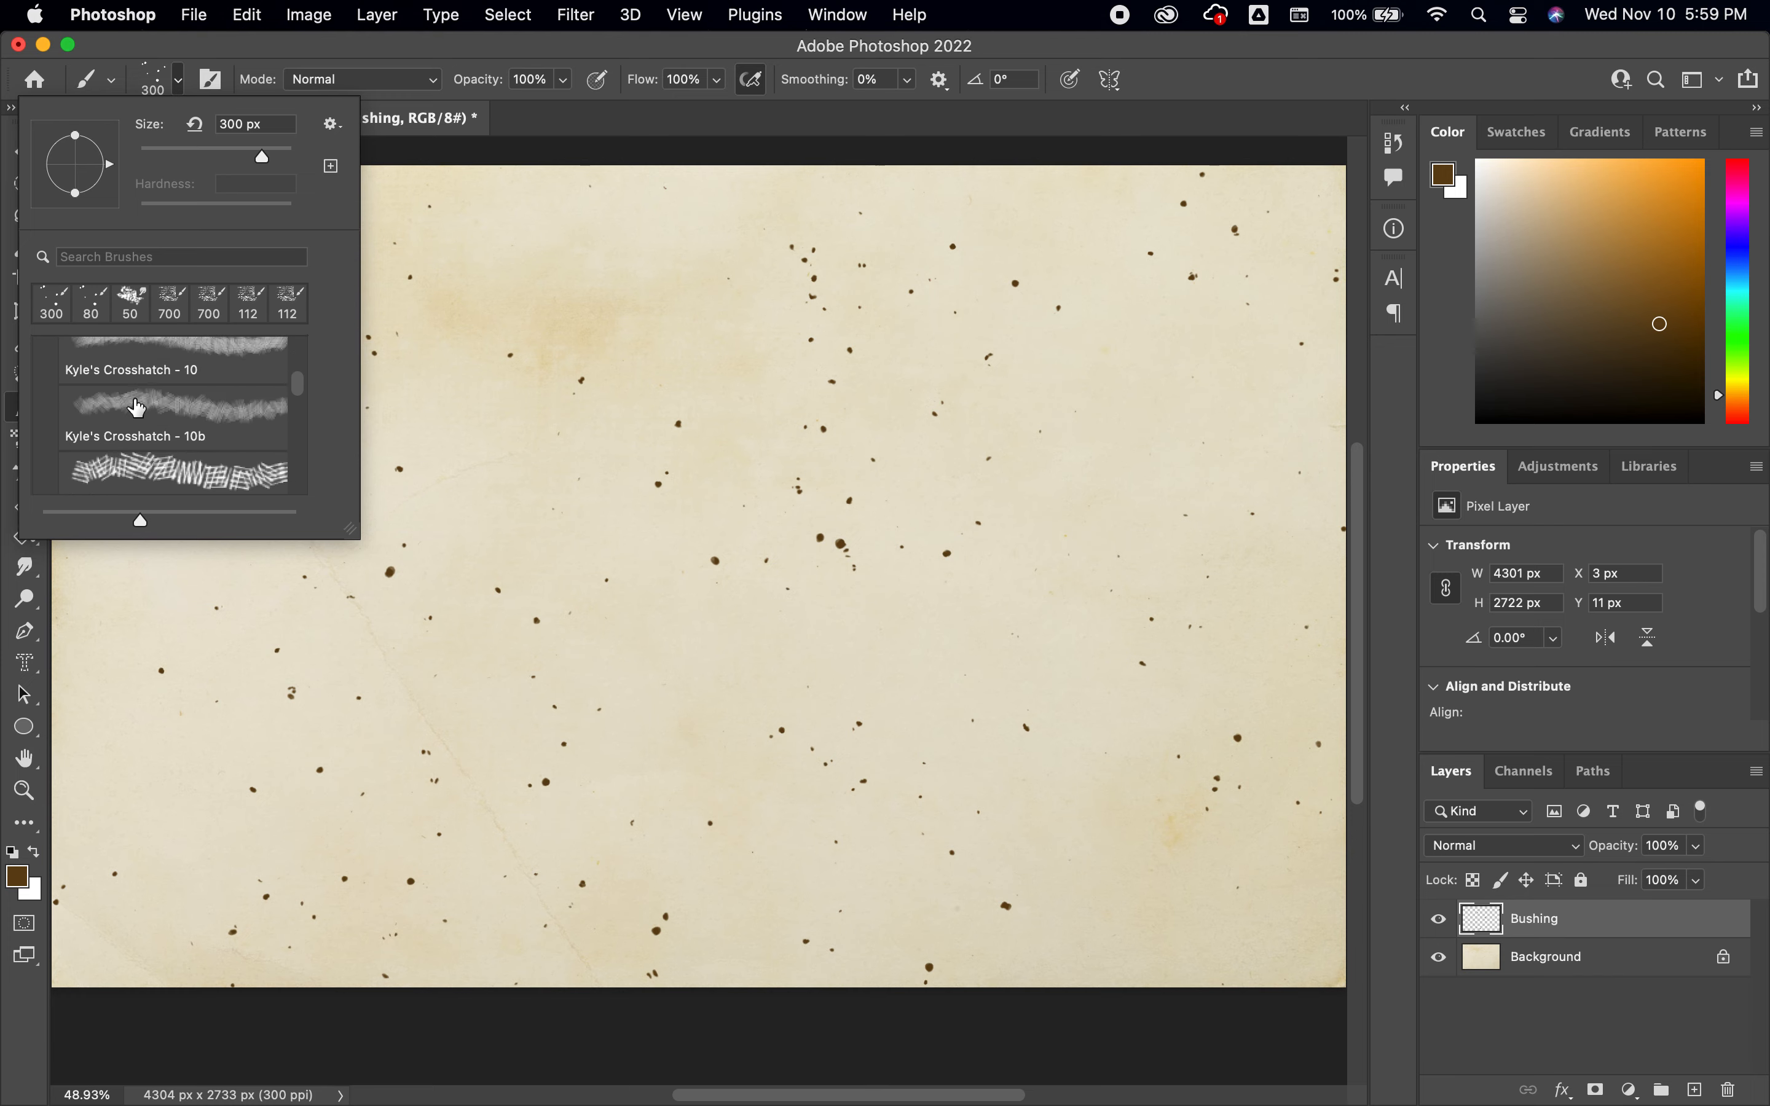
scroll(138, 407, down, 2)
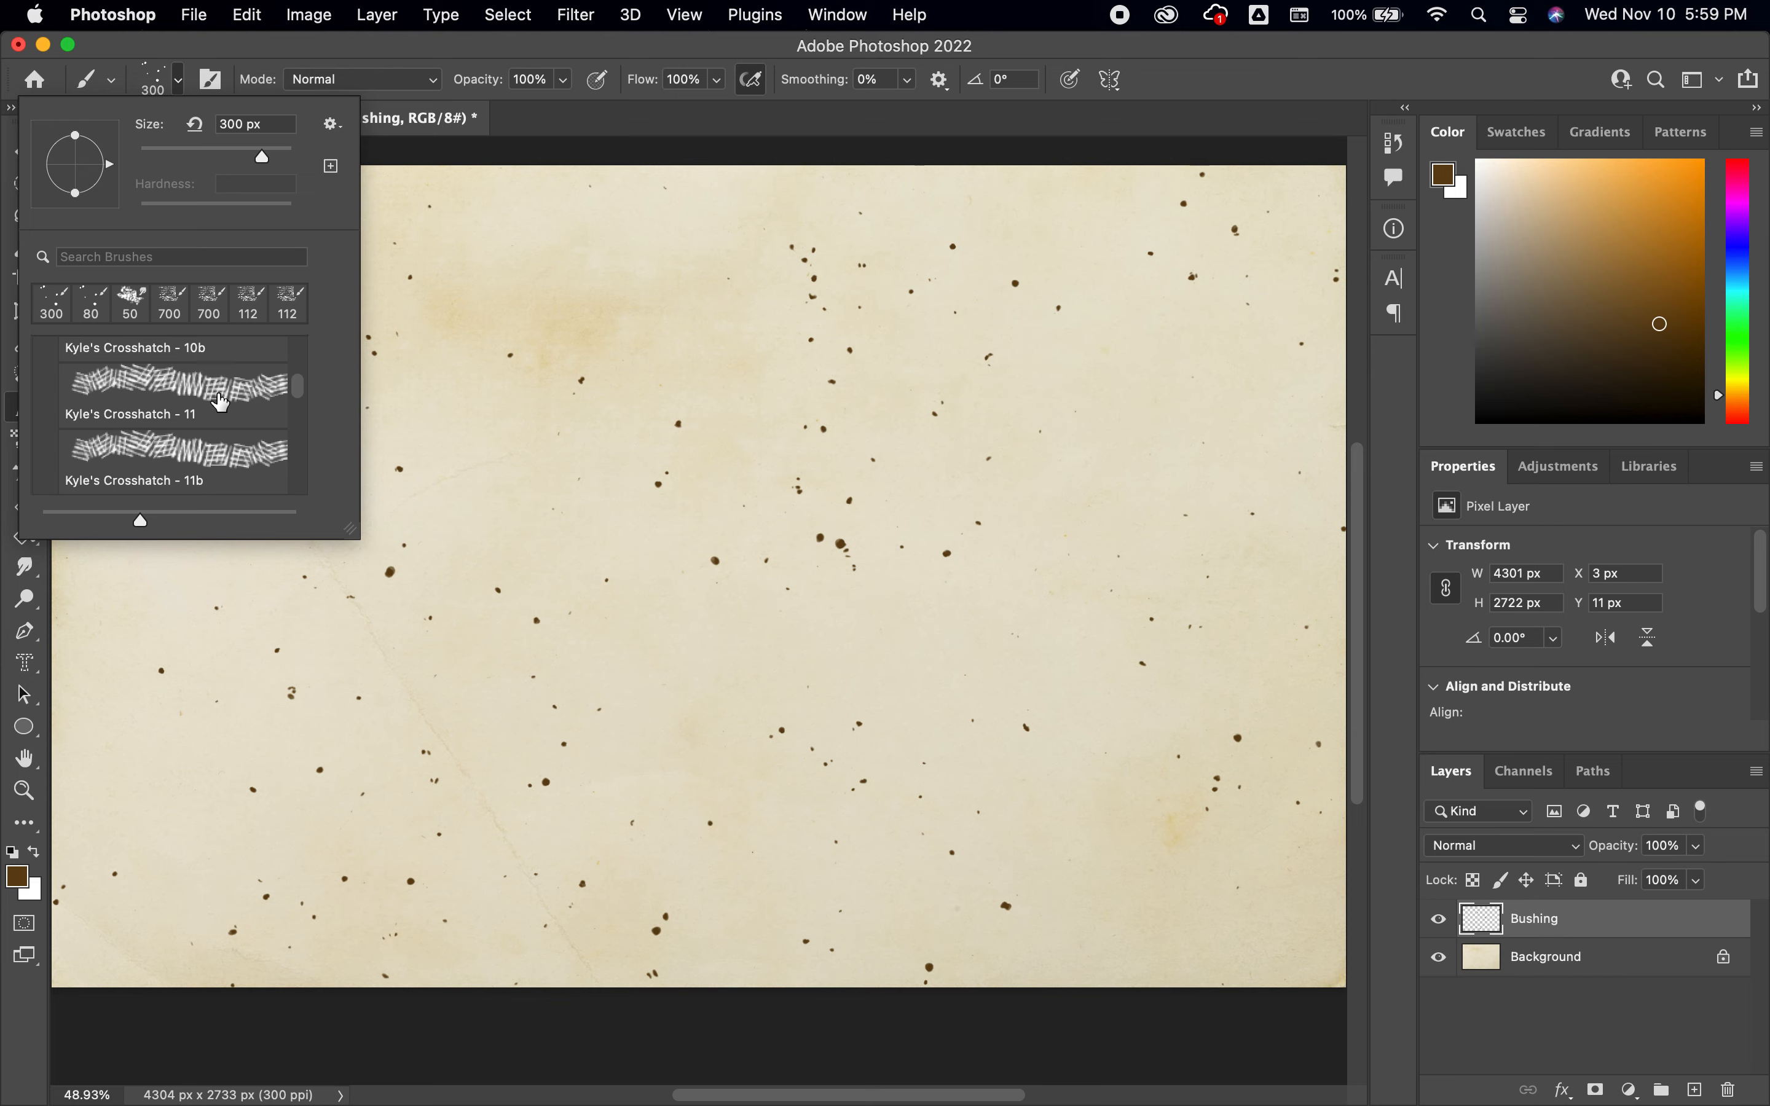
scroll(238, 395, down, 2)
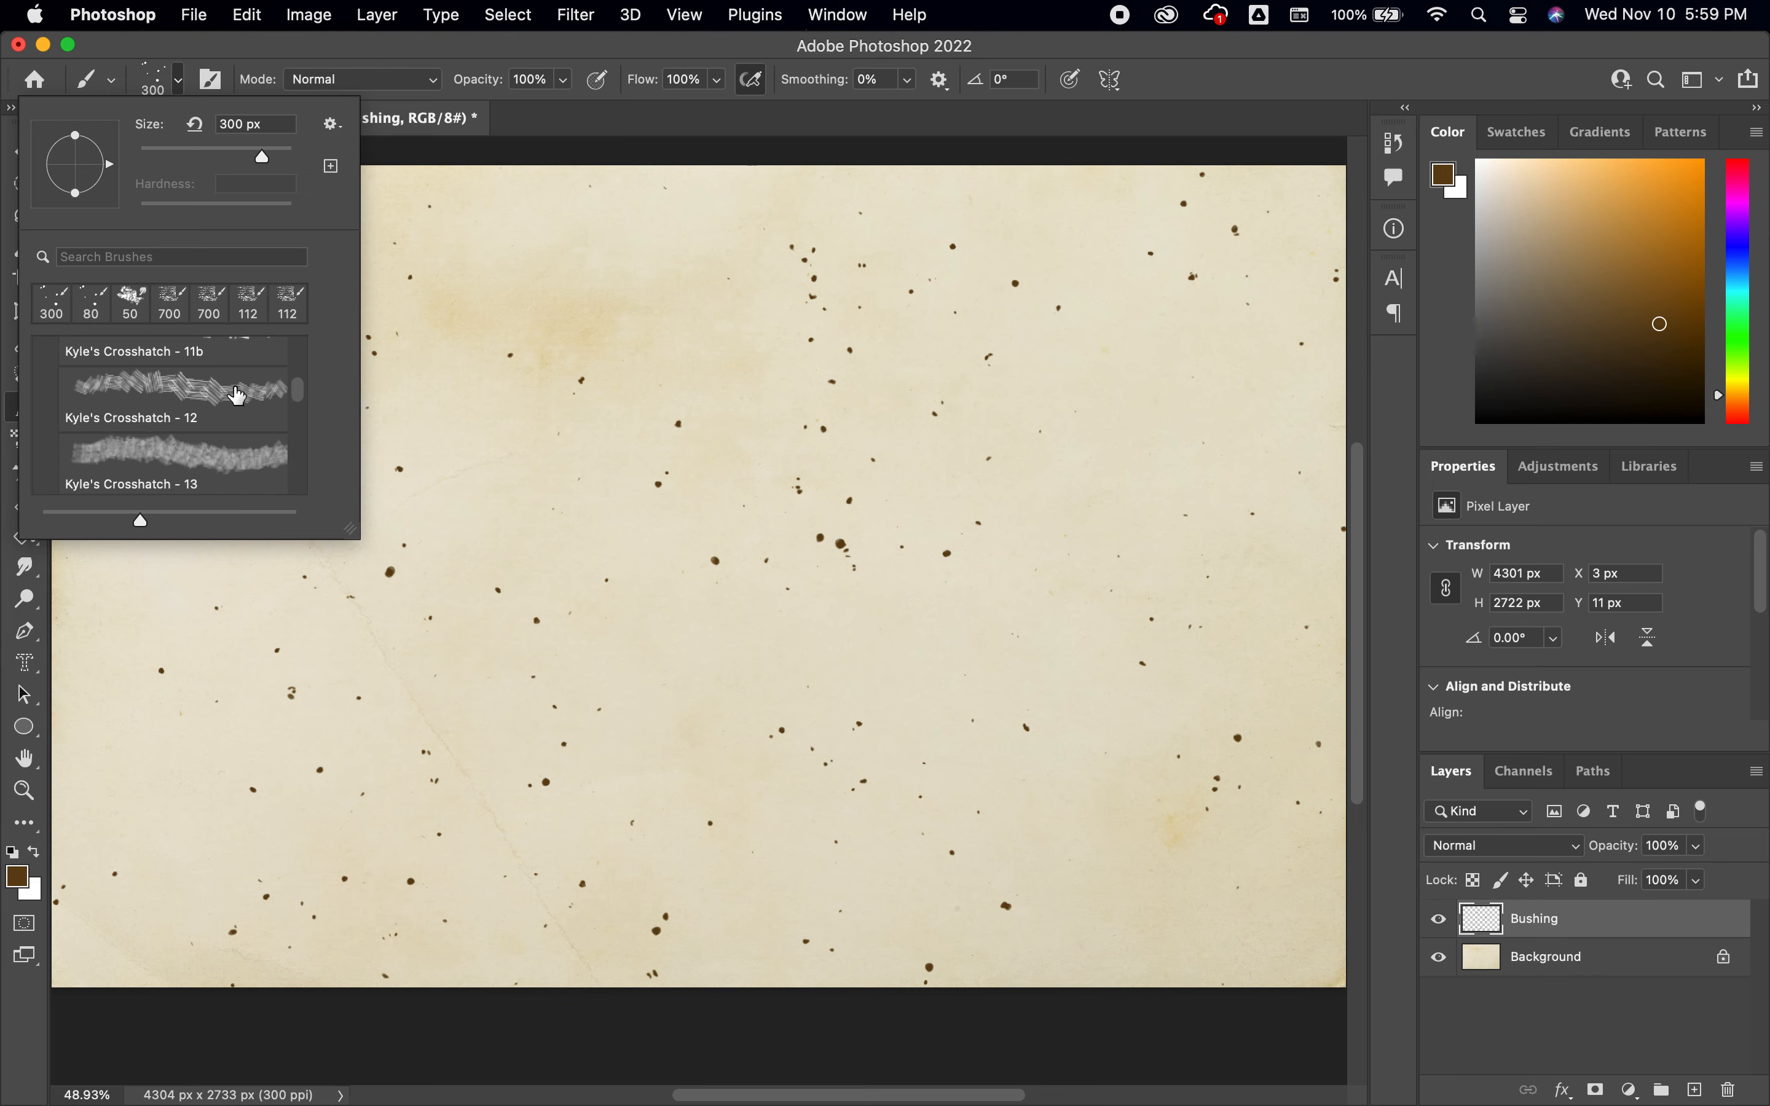
scroll(237, 396, down, 3)
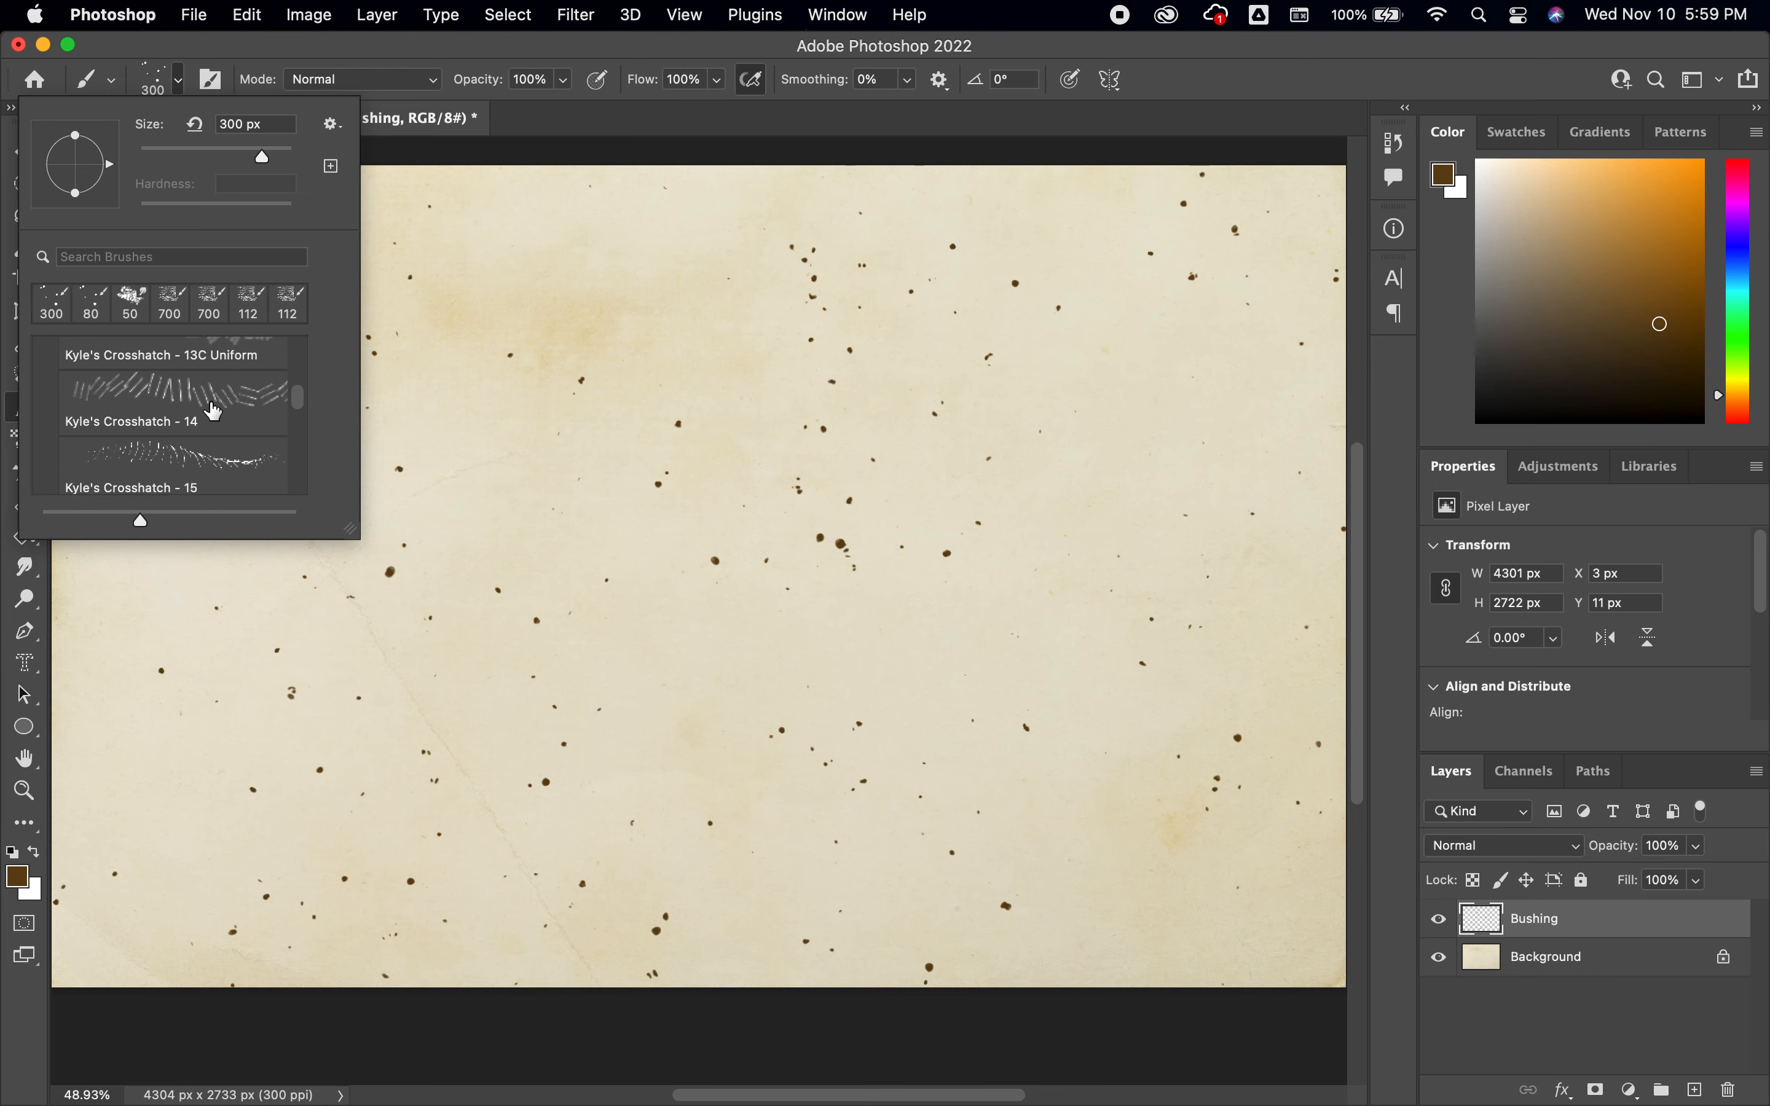
scroll(257, 415, down, 2)
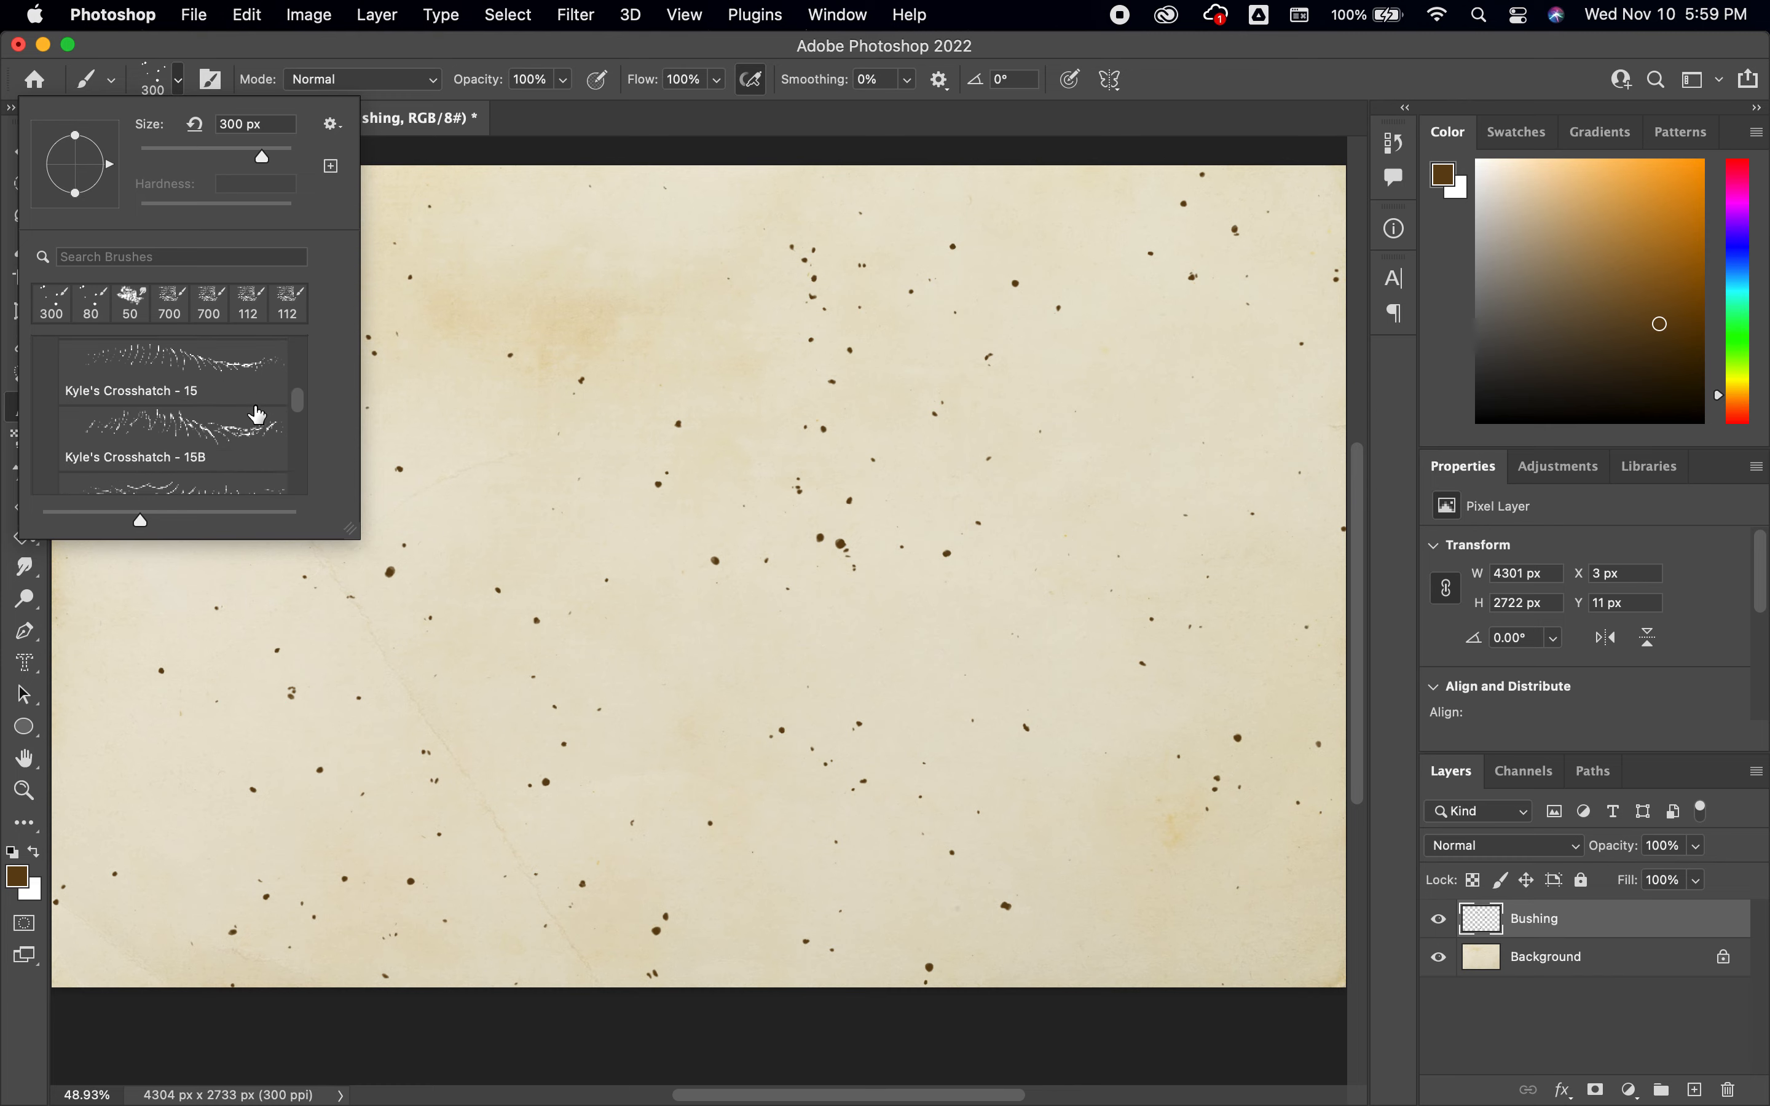
Step: Try a stroke across the paper's upper part with Kyle's Crosshatch - 15B at 300 px, and undo it
click(208, 430)
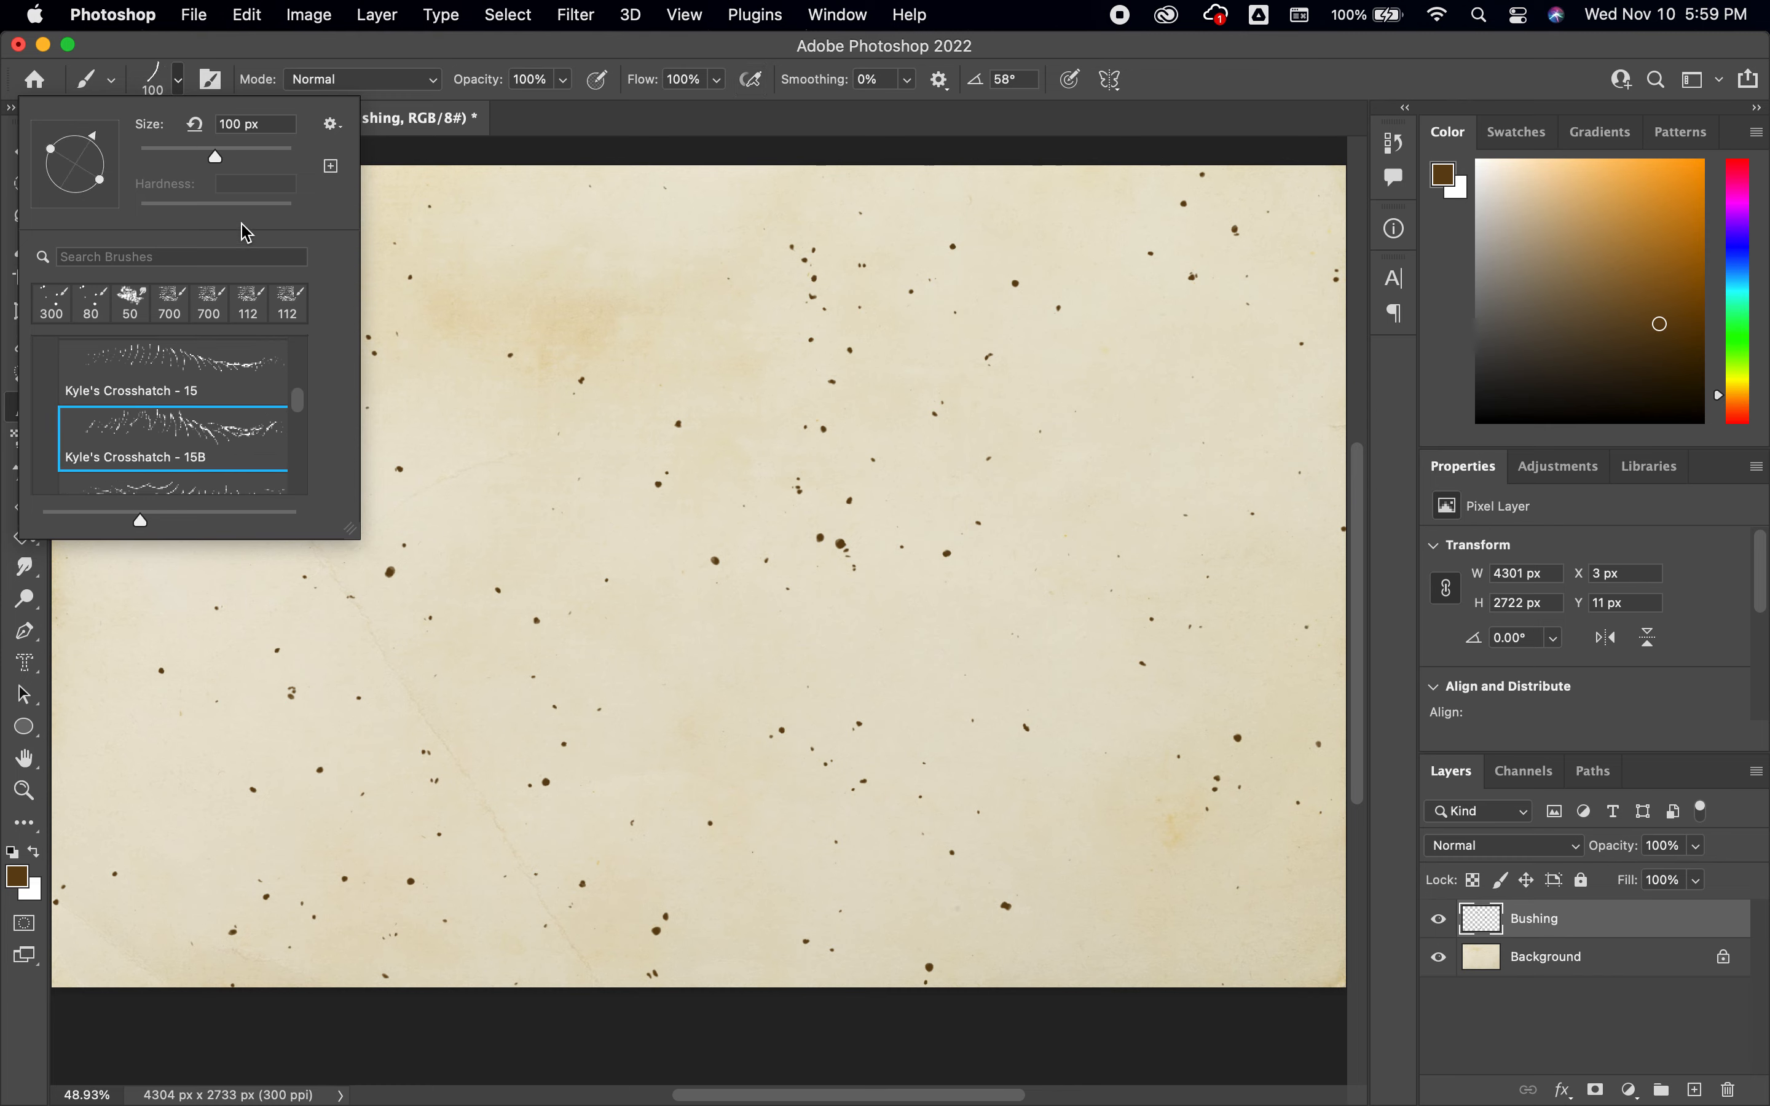
click(180, 82)
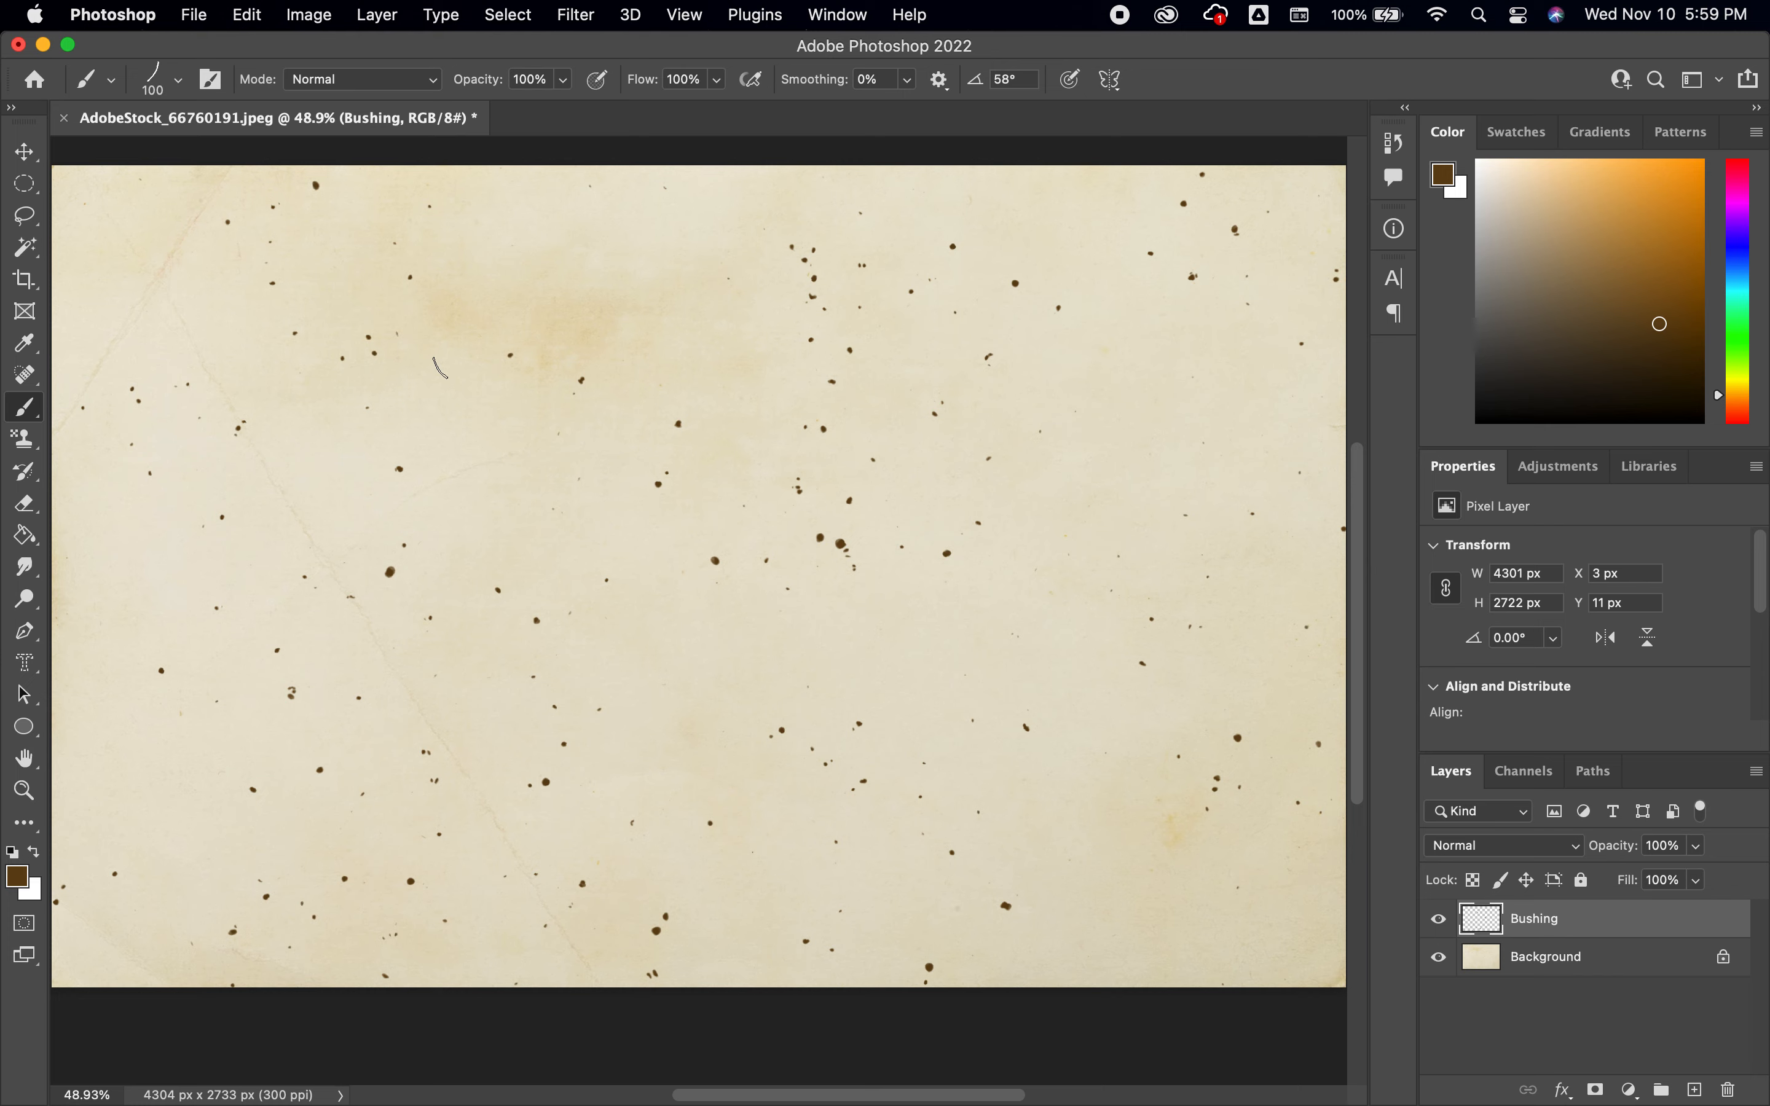
key(bracketright)
key(bracketright)
mouse_move(336, 399)
mouse_down()
mouse_move(670, 391)
mouse_move(996, 411)
mouse_up()
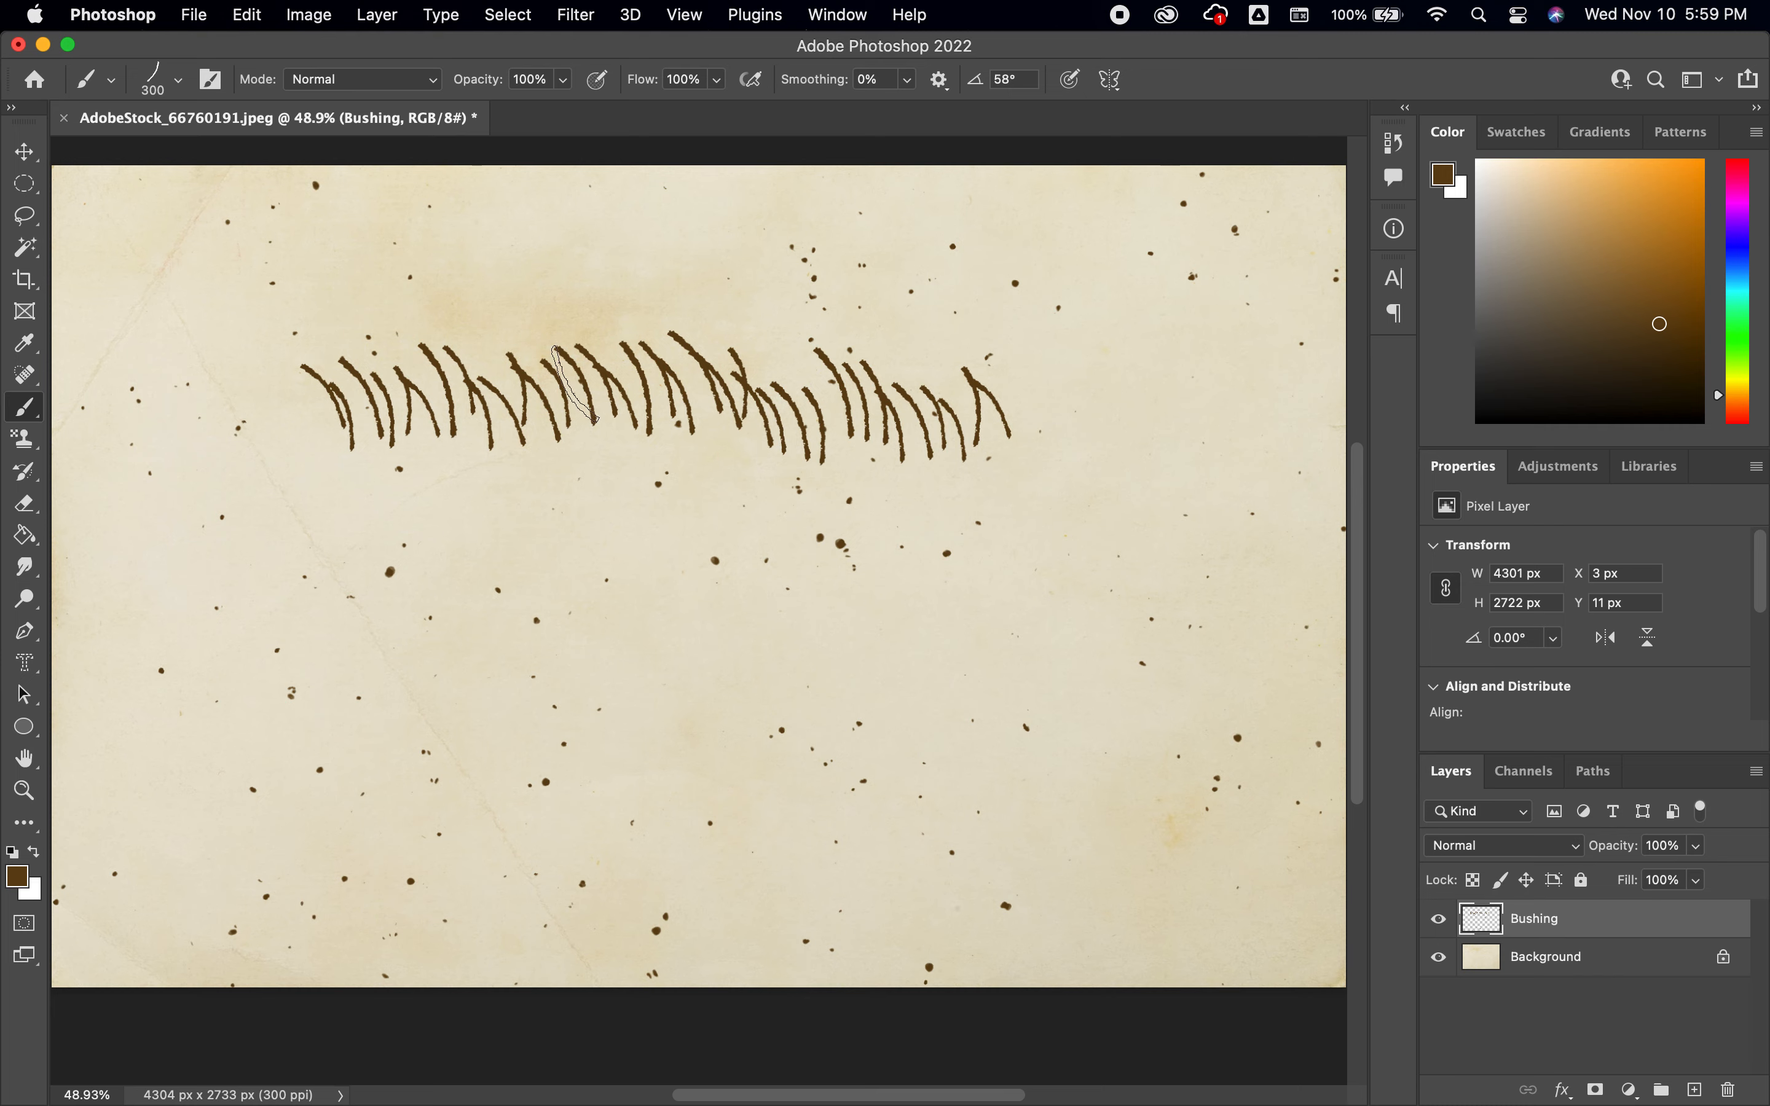
key(super+z)
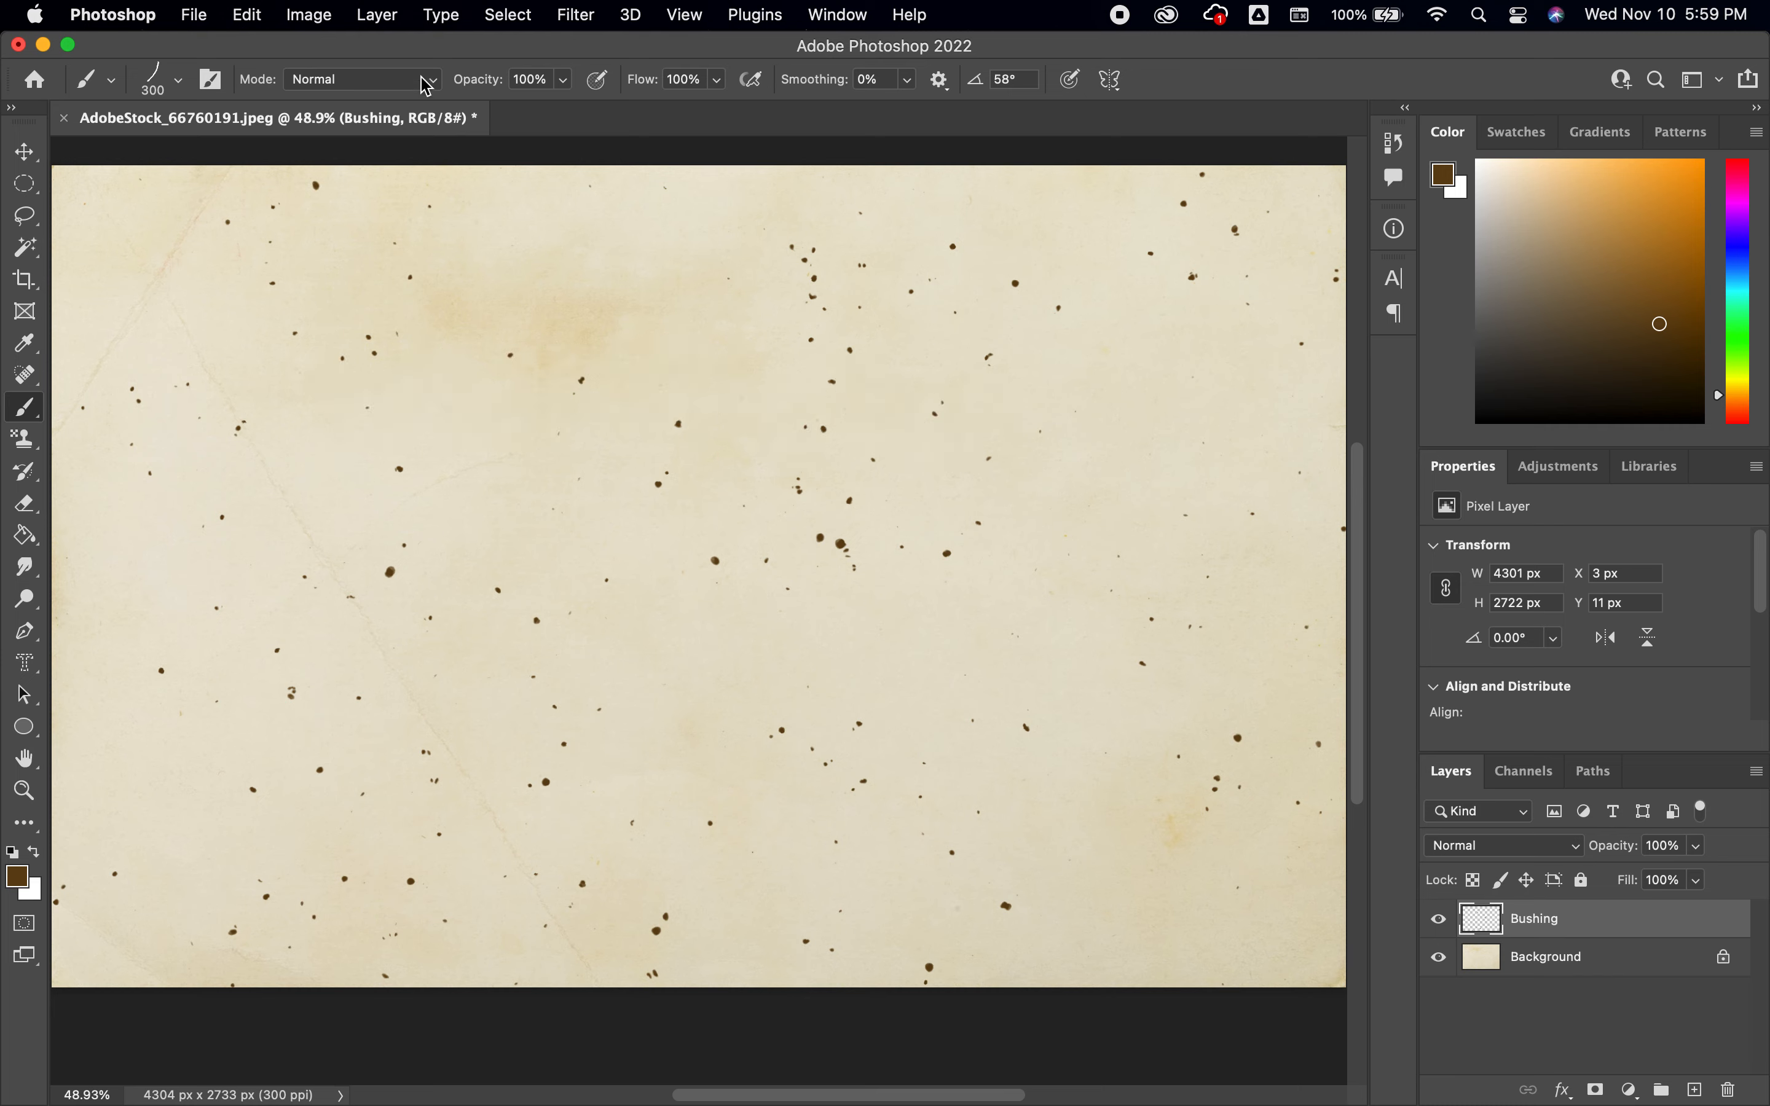
Step: Try a winding stroke across the middle of the paper with Kyle's Crosshatch - 17B at 393 px, and undo it
click(177, 82)
scroll(232, 411, down, 4)
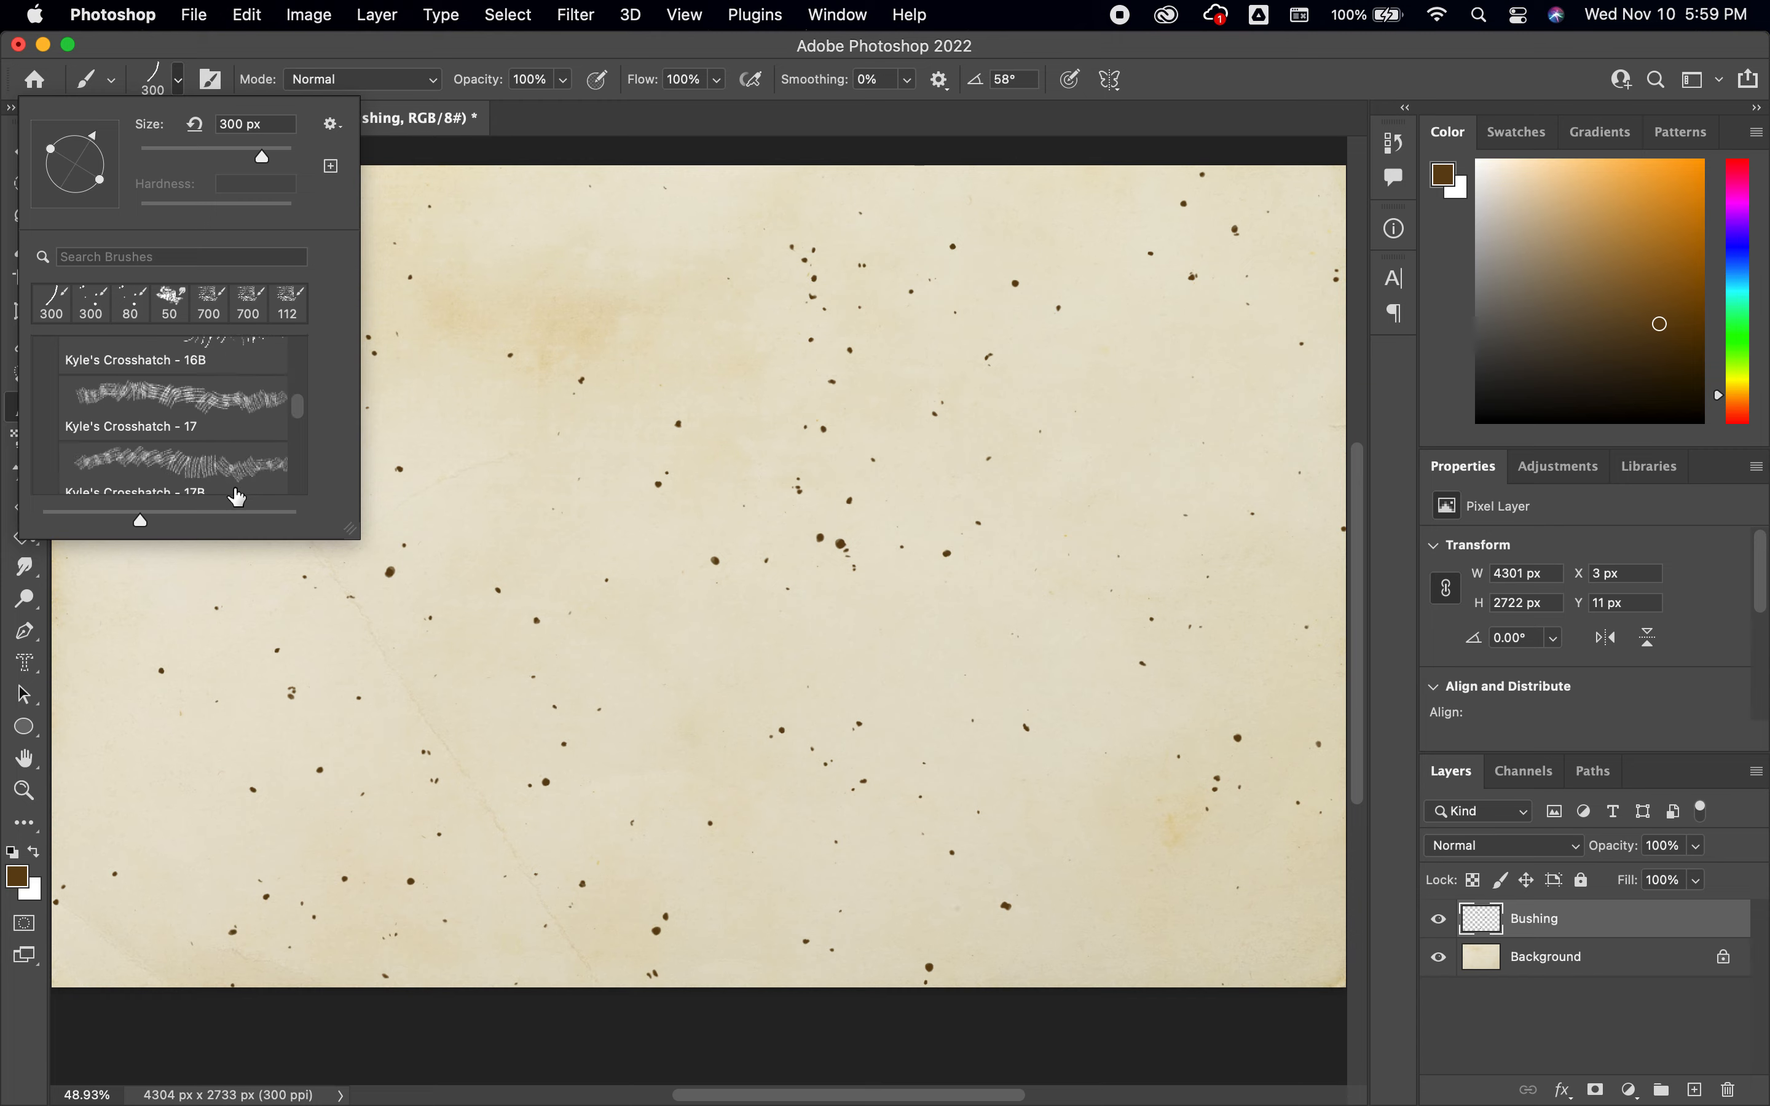
click(237, 497)
mouse_move(476, 388)
mouse_down()
mouse_move(620, 395)
mouse_move(889, 569)
mouse_move(966, 527)
mouse_move(1027, 442)
mouse_move(316, 691)
mouse_move(934, 570)
mouse_move(1028, 742)
mouse_up()
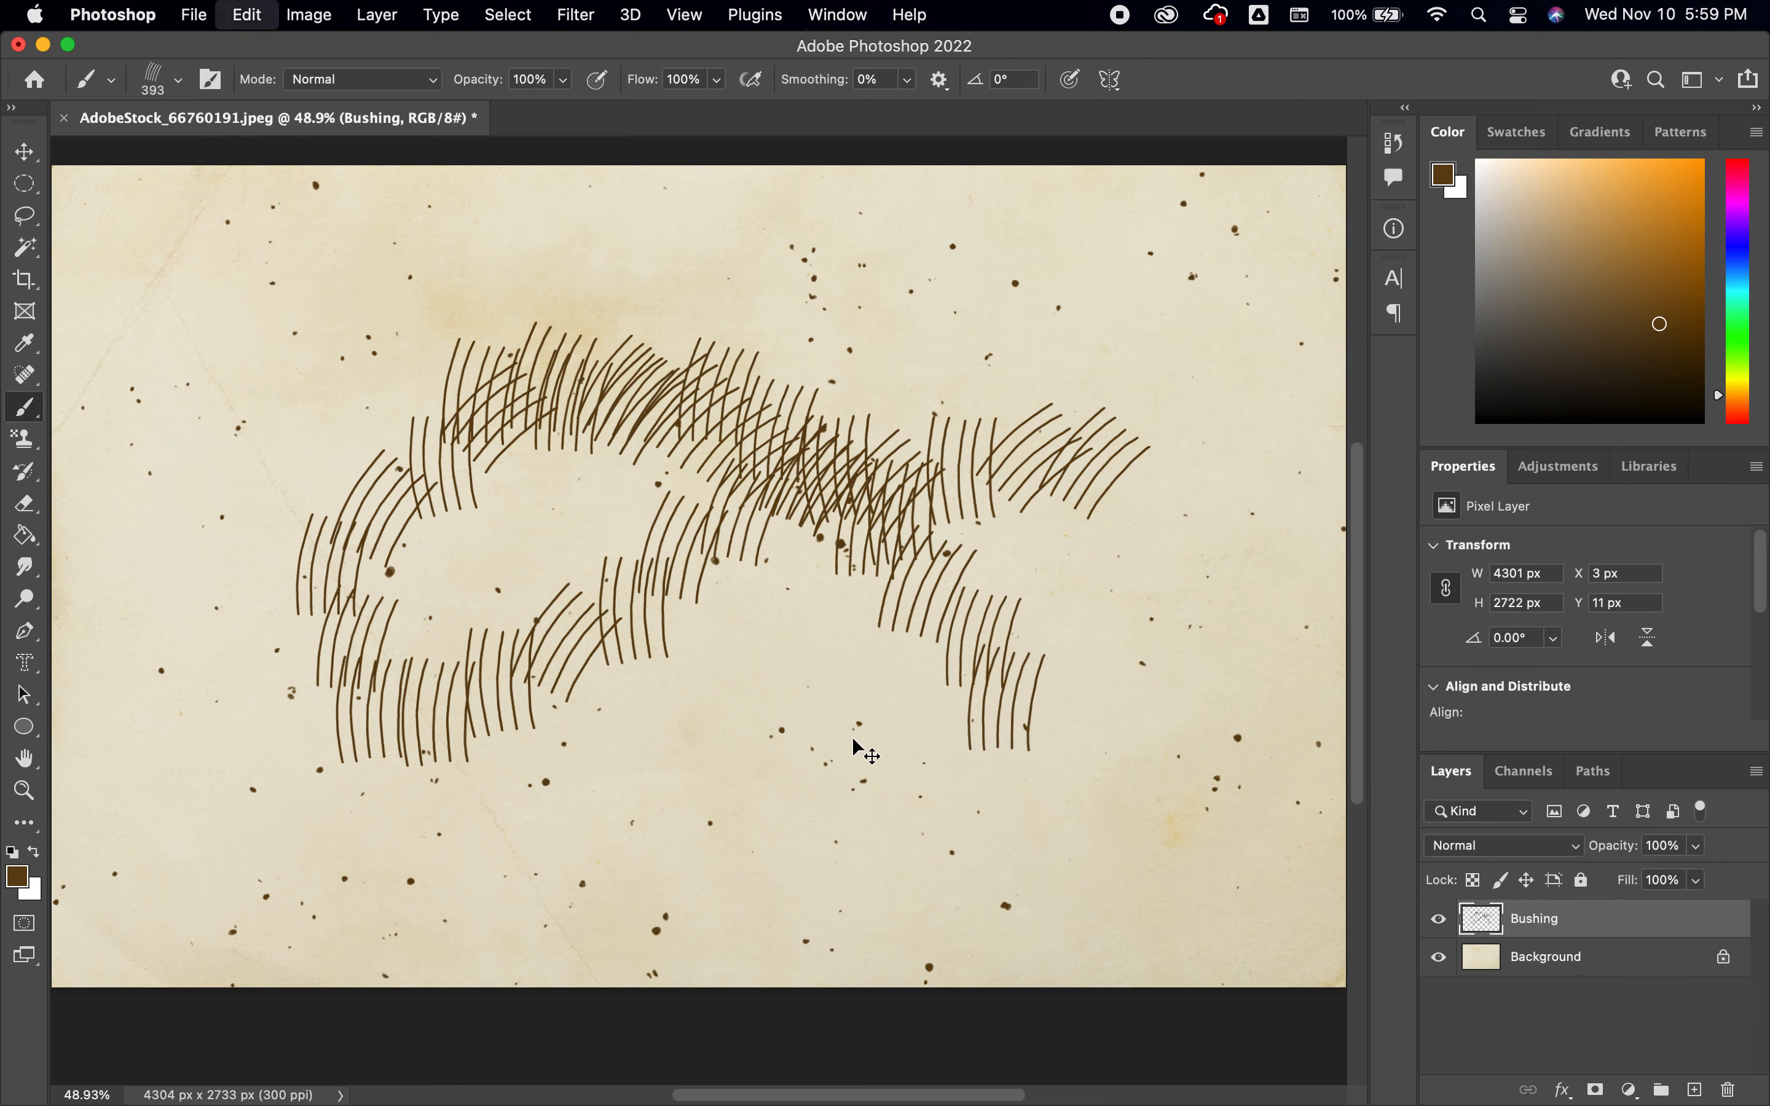
key(super+z)
Step: Select Kyle's Crosshatch - 11 at 150 px, try a curved stroke from the paper's upper left toward its centre, and undo it
click(179, 81)
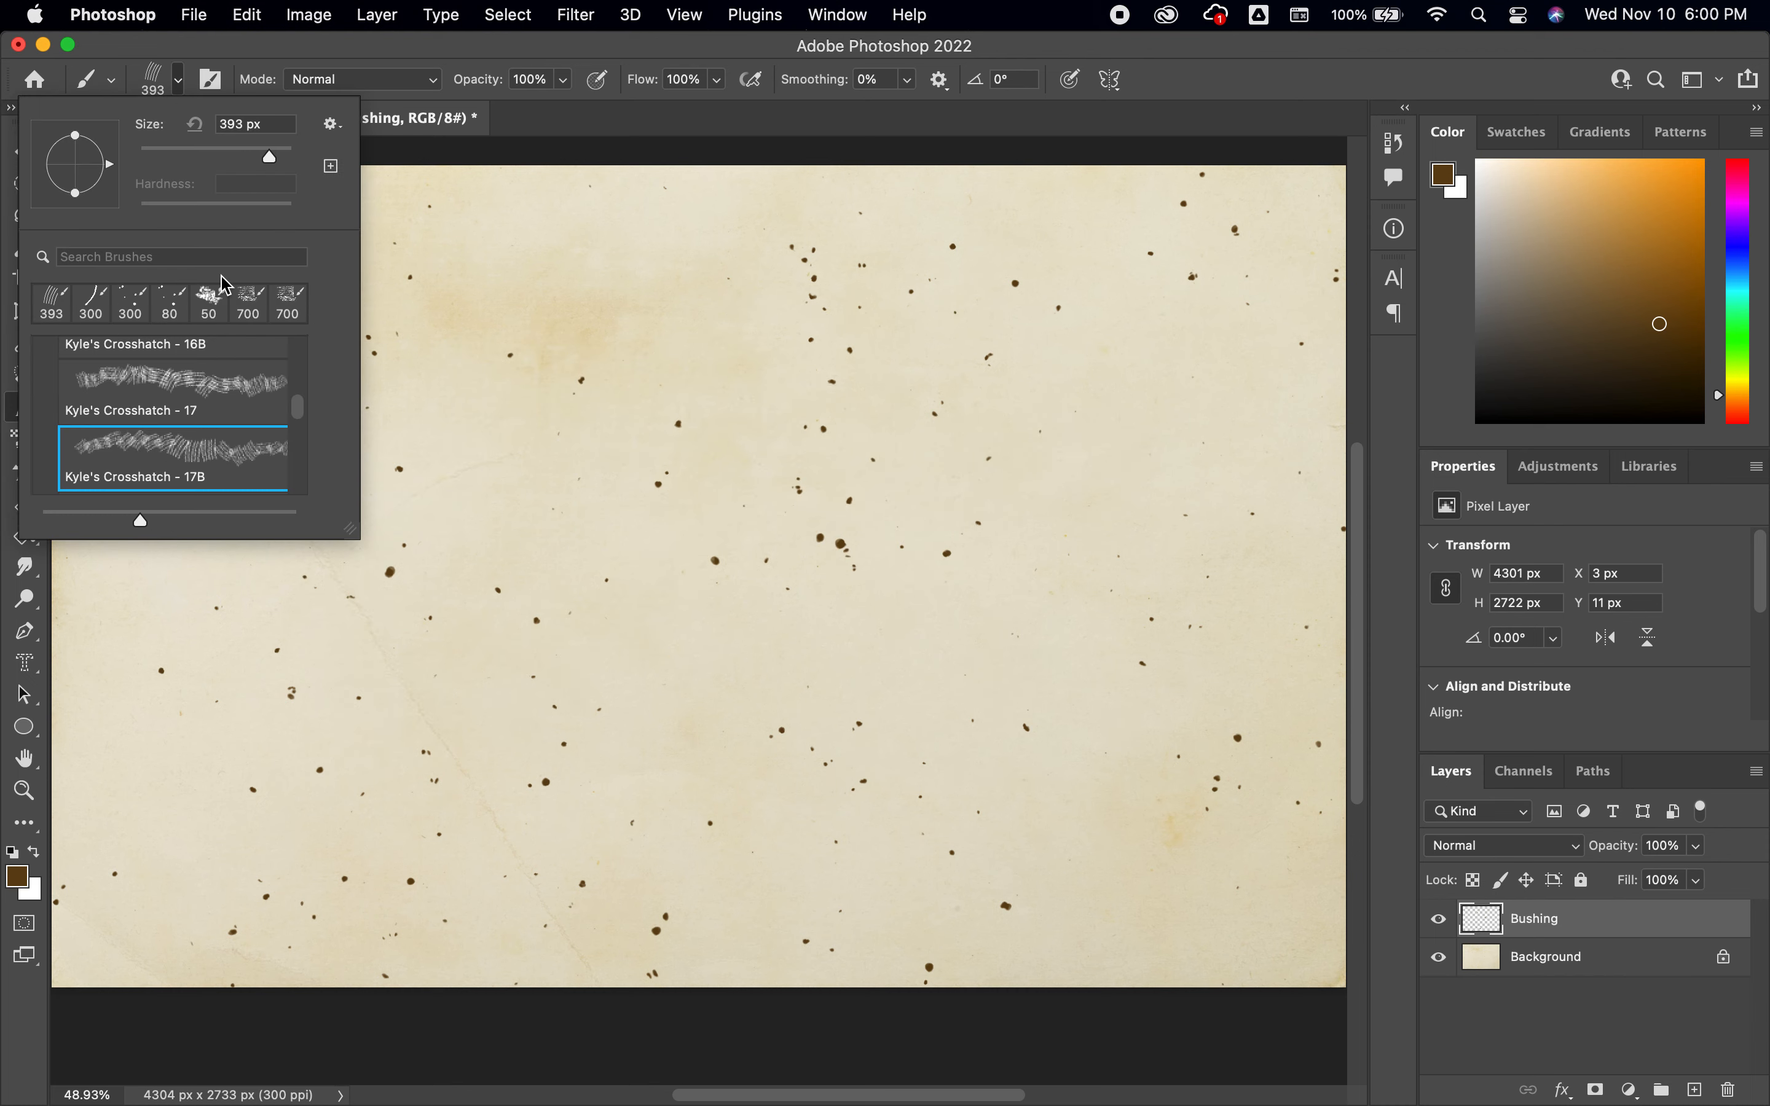
scroll(239, 439, up, 10)
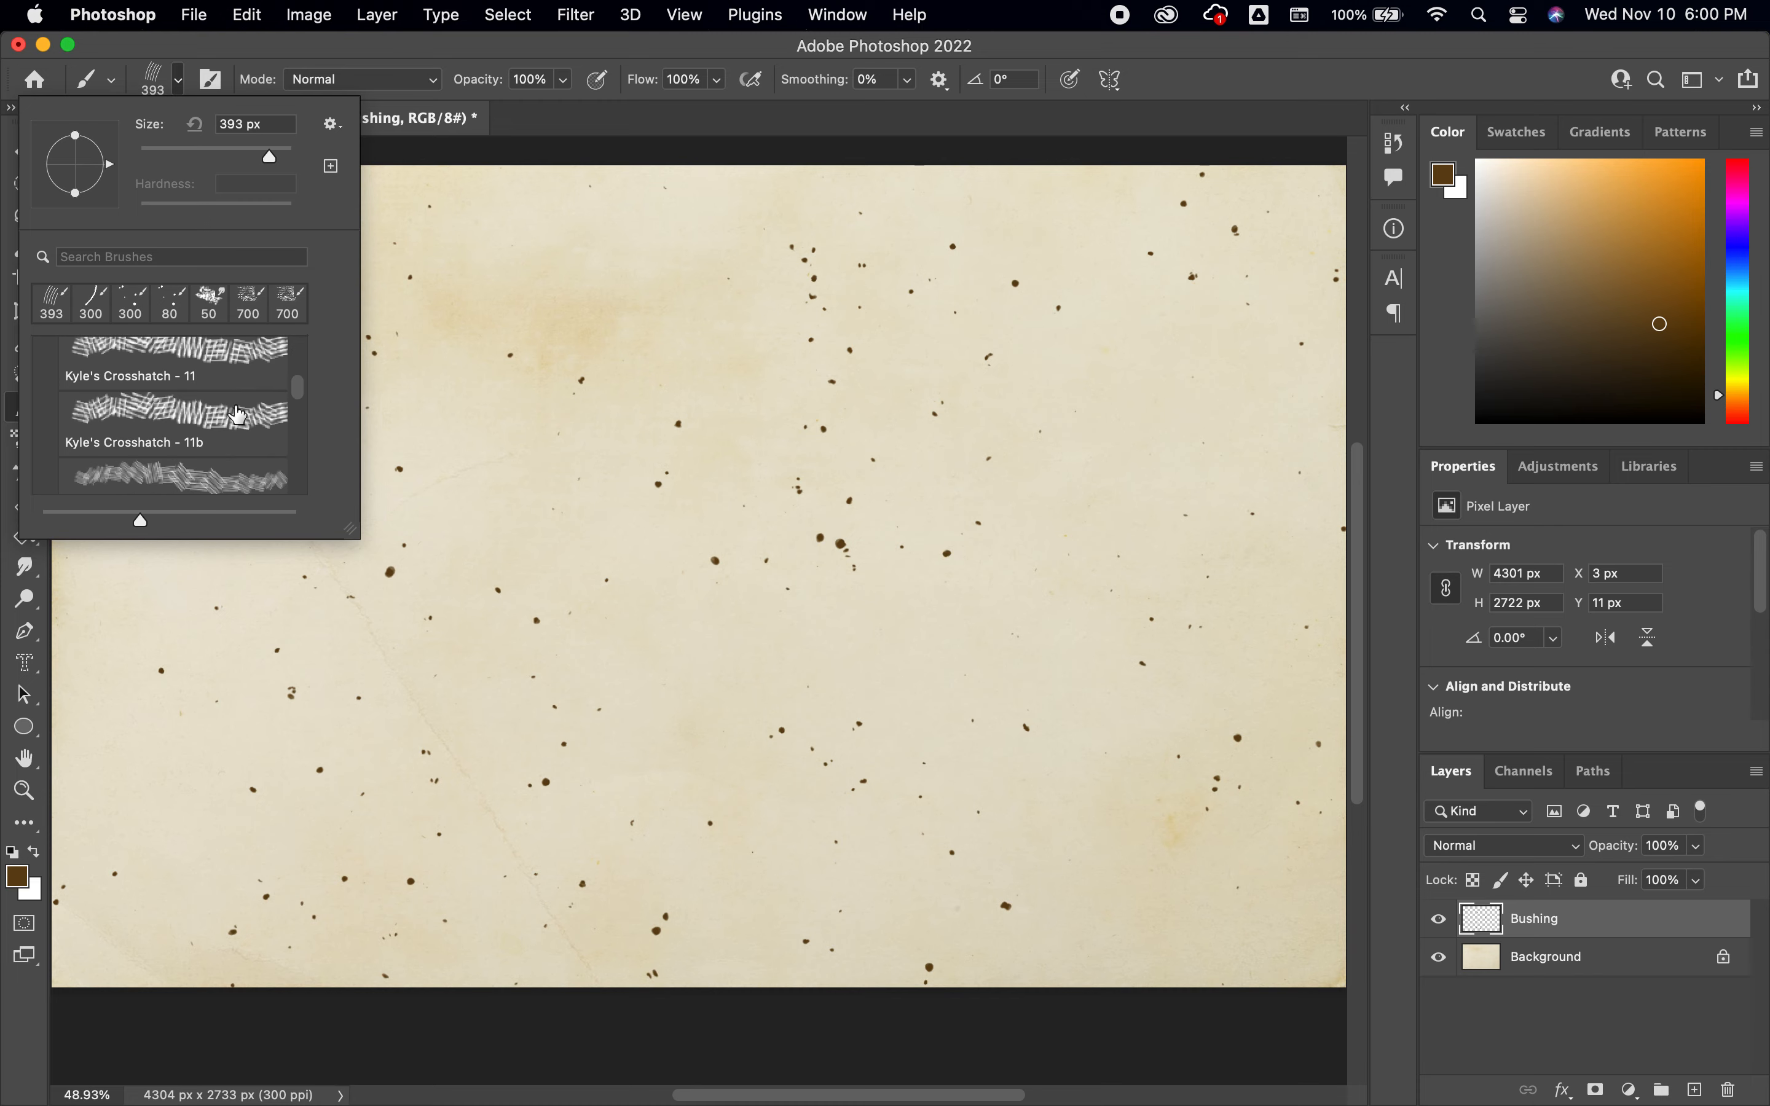
click(228, 369)
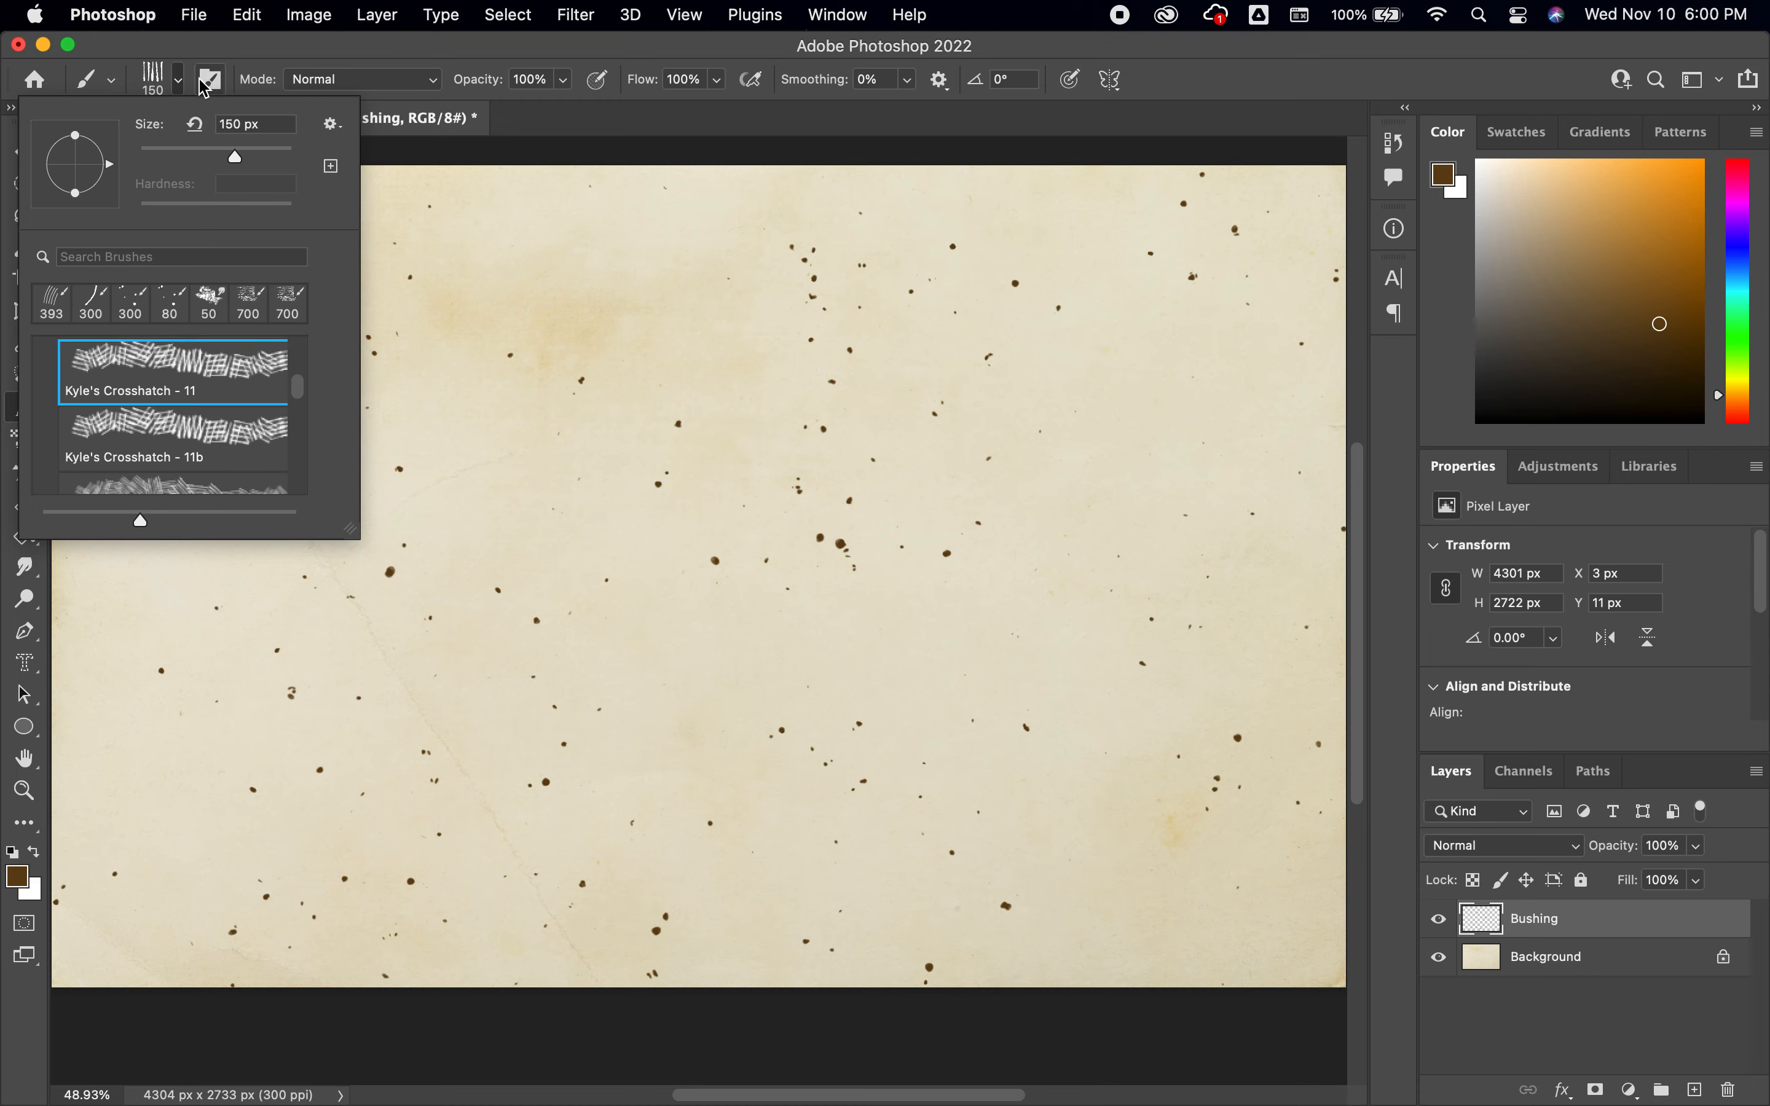
mouse_move(343, 399)
mouse_down()
mouse_move(746, 523)
mouse_move(875, 669)
mouse_up()
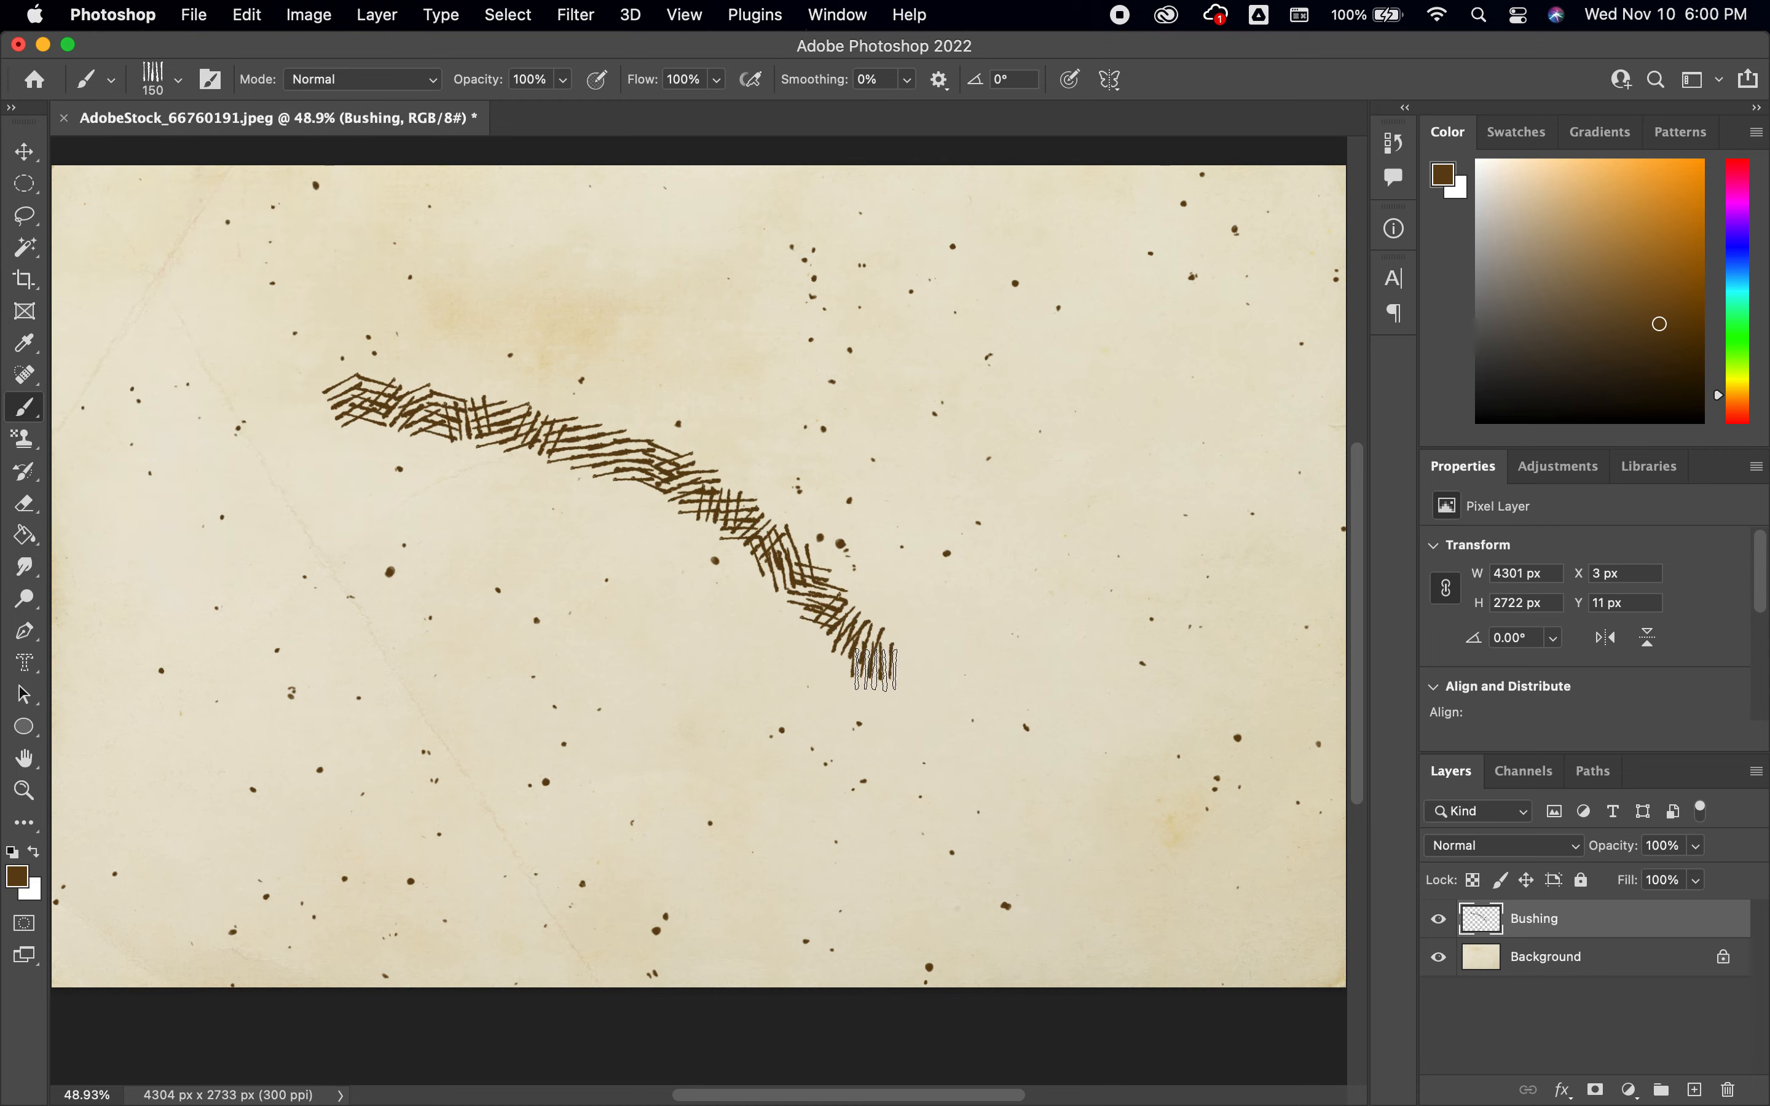
key(super+z)
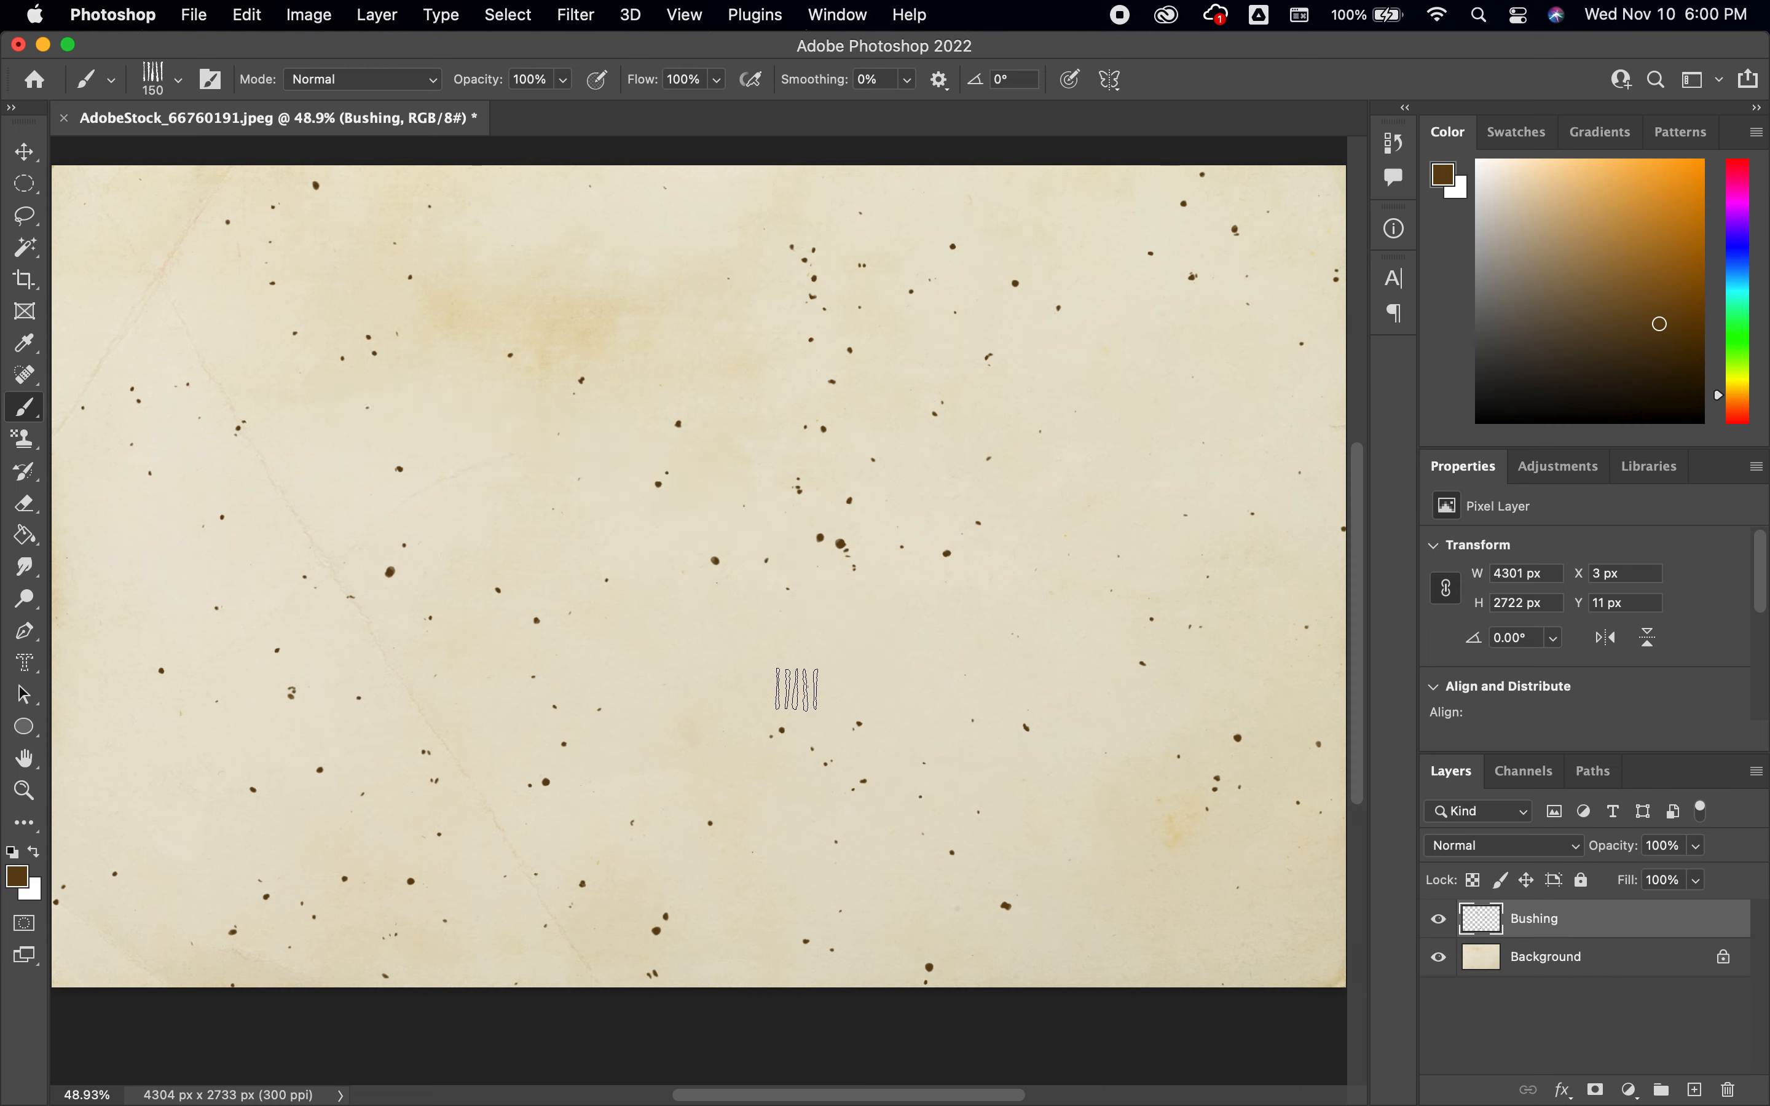
Step: Stamp seven separate Kyle's Crosshatch - 11 marks in a cluster on the upper middle of the paper
click(553, 381)
click(639, 384)
click(595, 452)
click(508, 460)
click(615, 527)
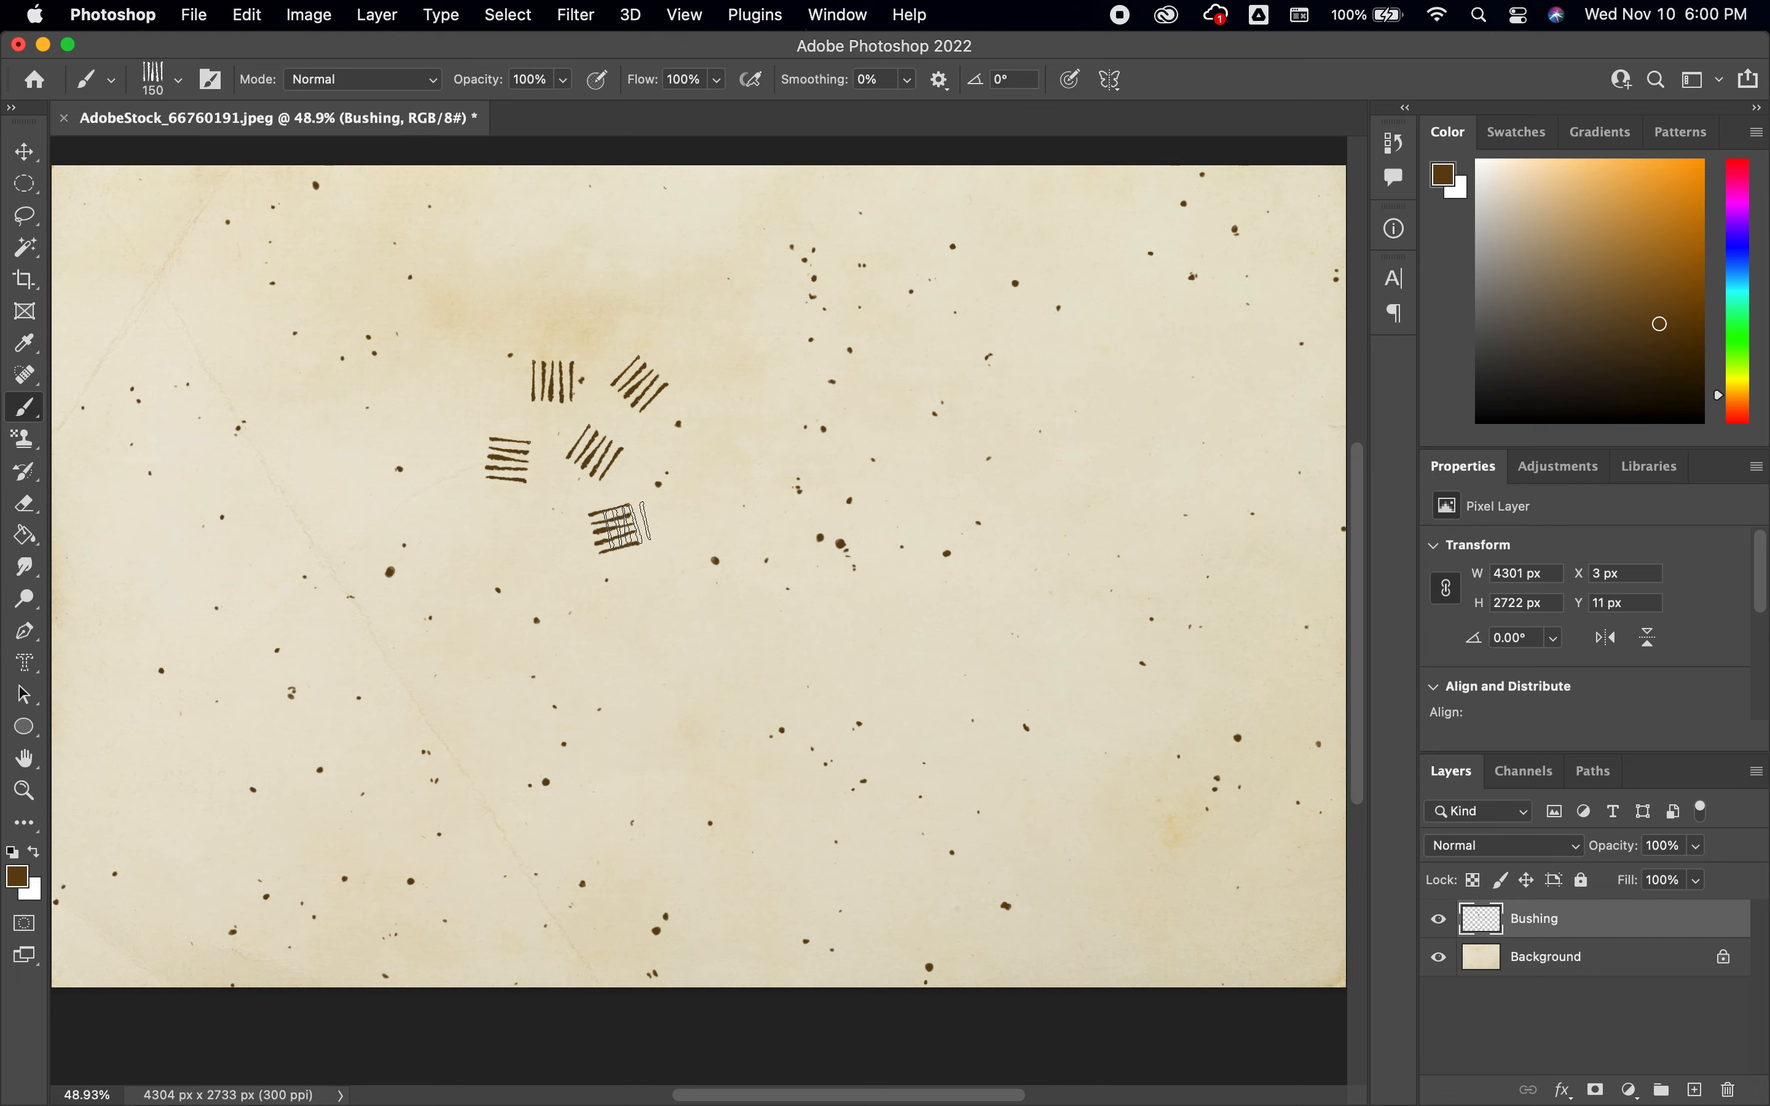
click(681, 458)
click(537, 544)
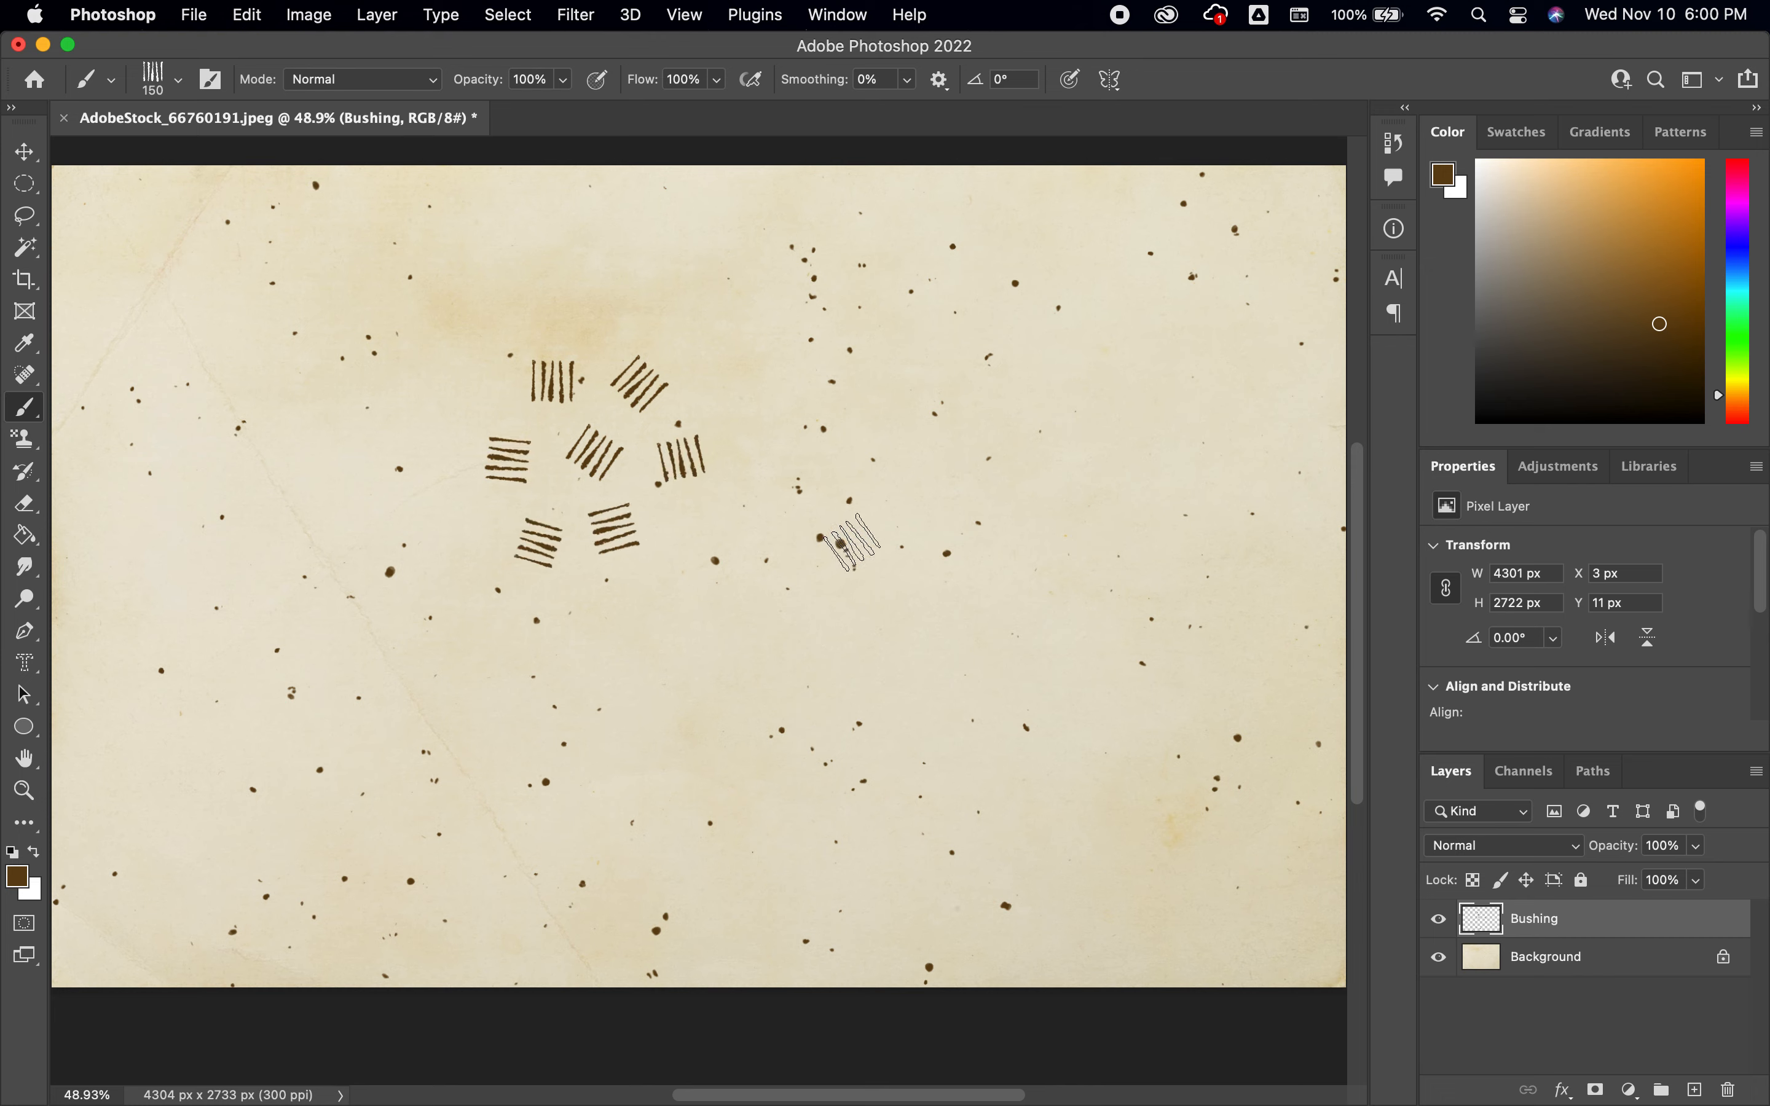
Step: Undo all seven crosshatch marks on the Bushing layer
key(super+z)
key(super+z)
key(super+z)
key(super+z)
key(super+z)
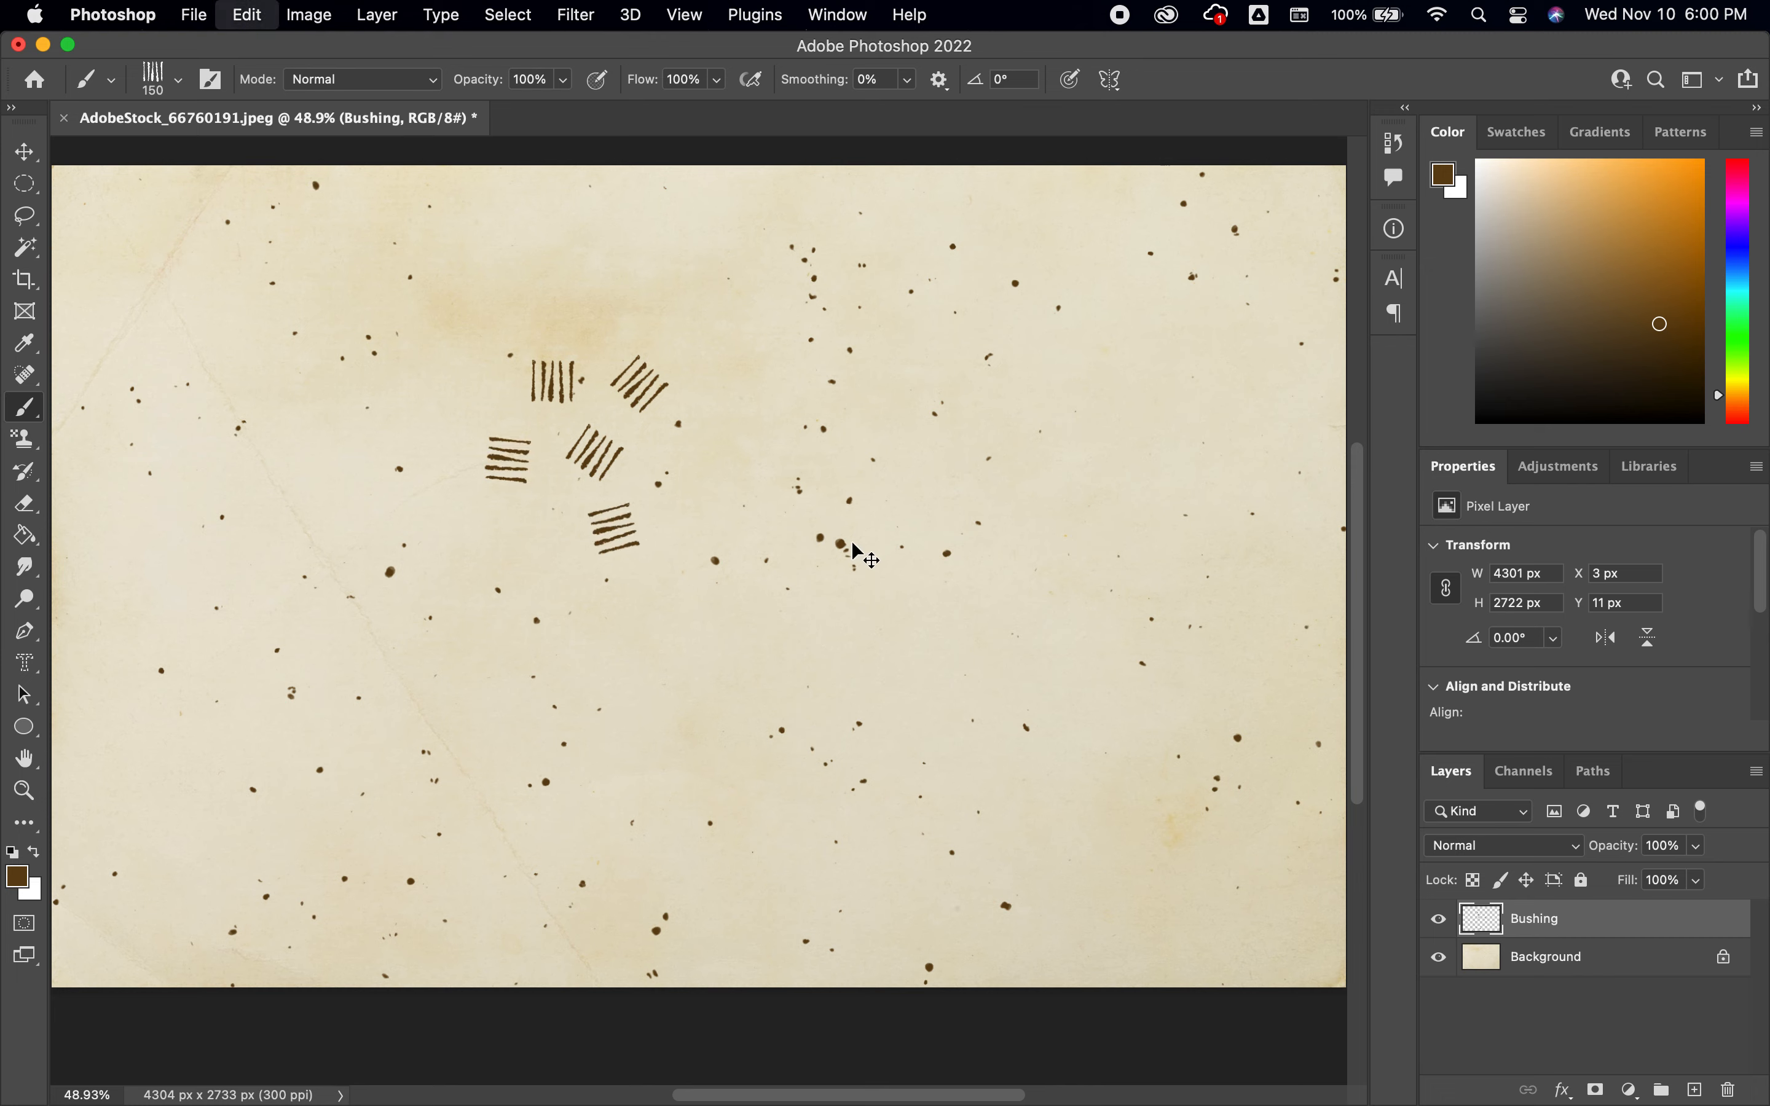
key(super+z)
key(super+z)
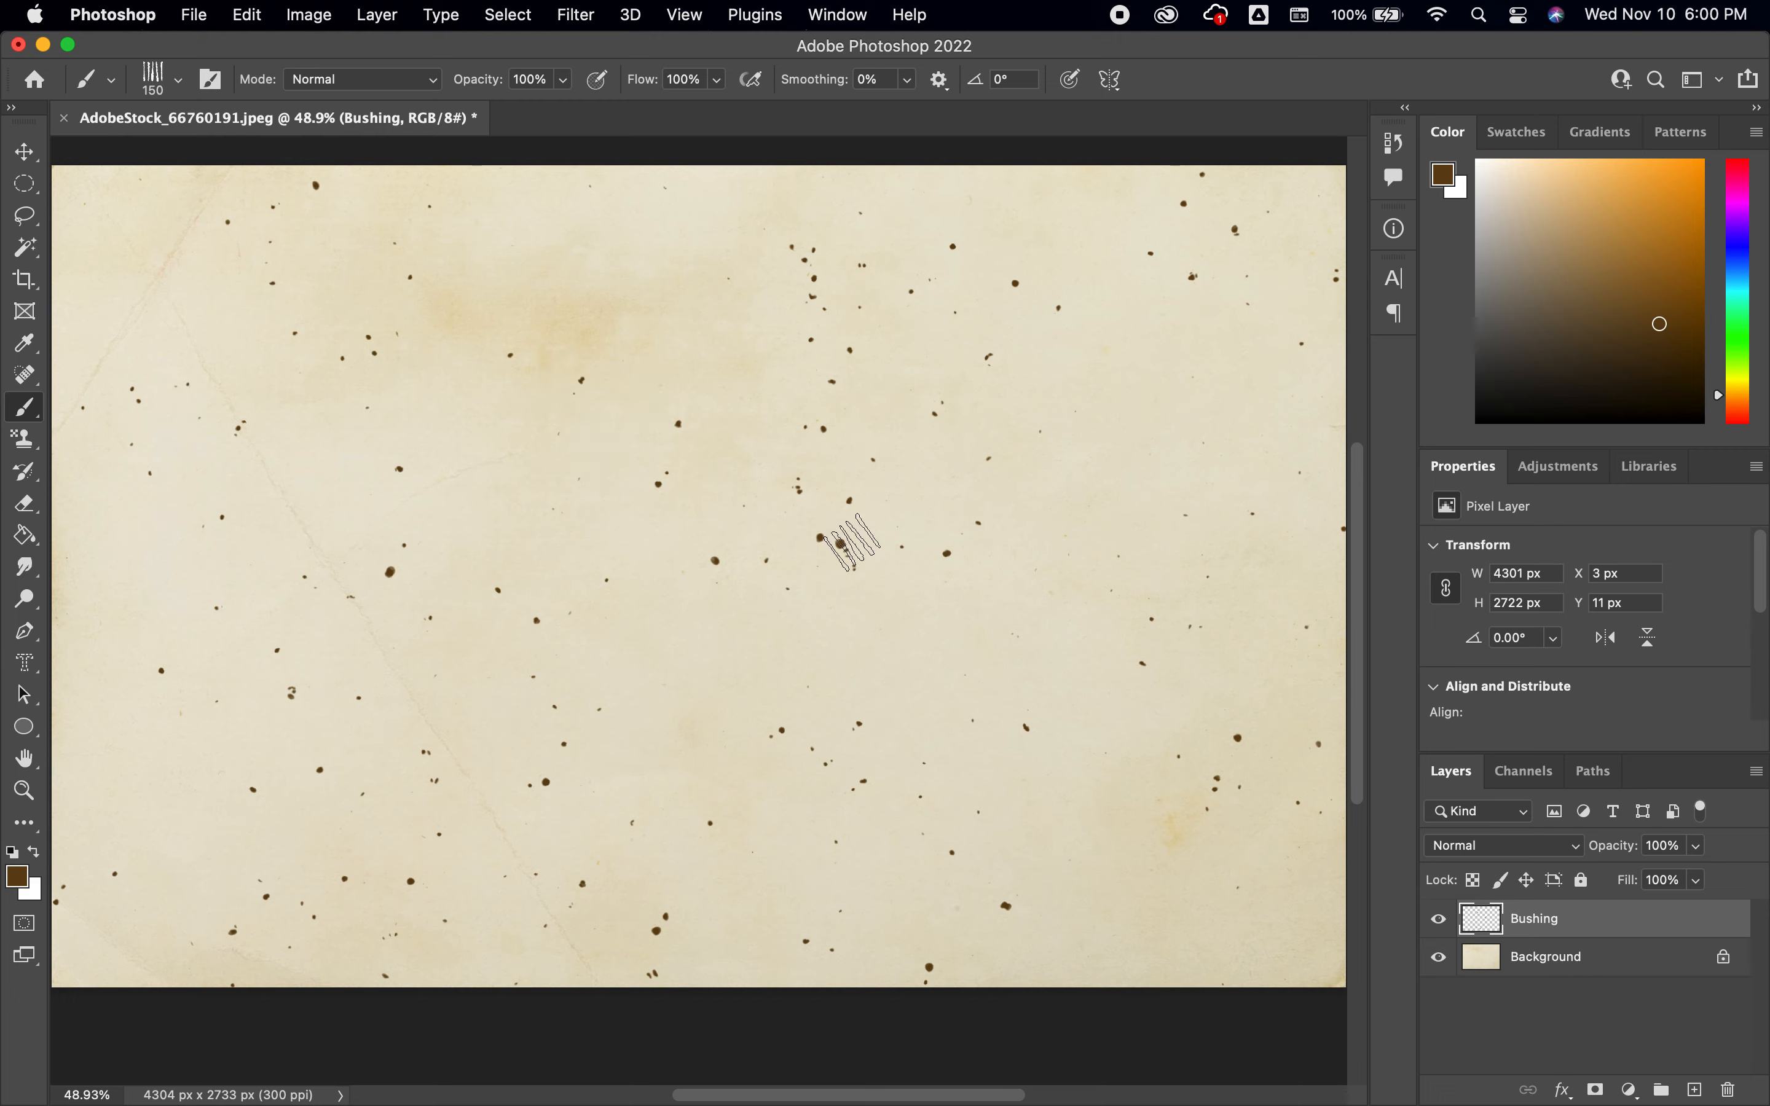
Step: Check the brush presets once more and switch to the Pattern Stamp Tool
click(181, 80)
click(181, 81)
click(30, 442)
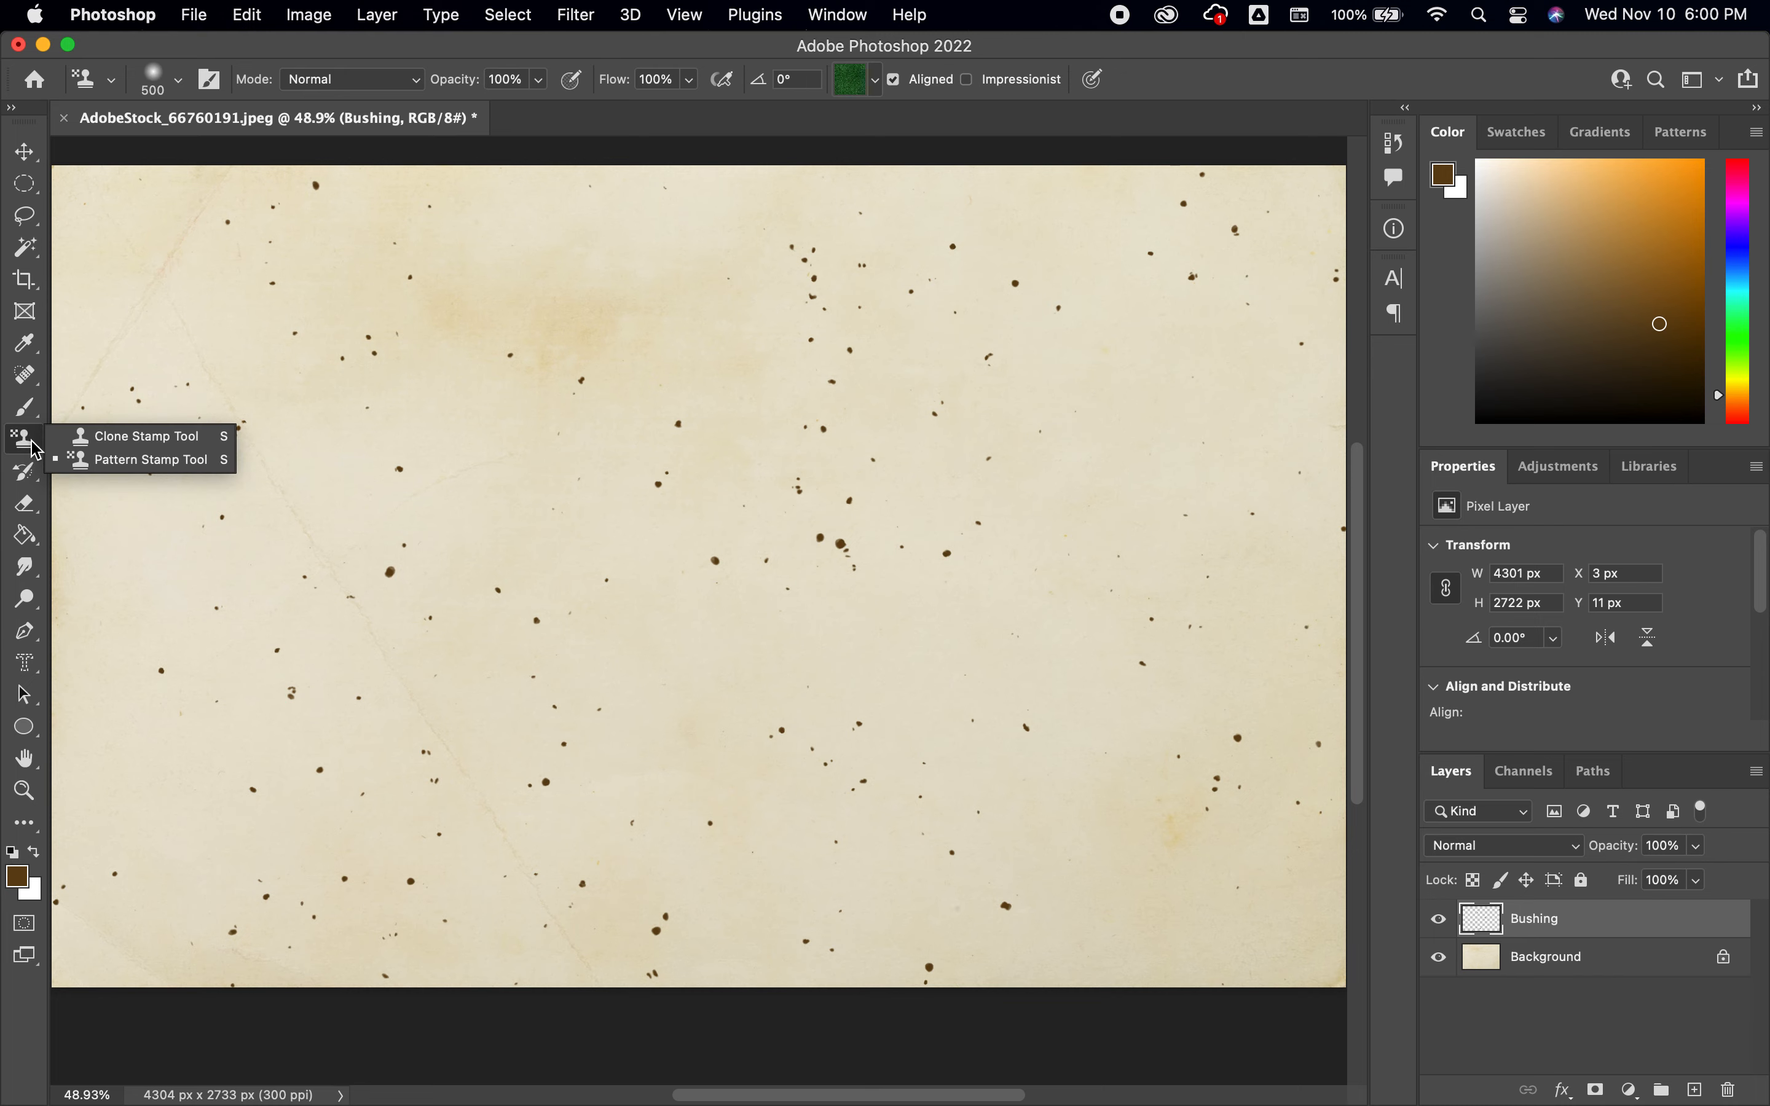
click(172, 463)
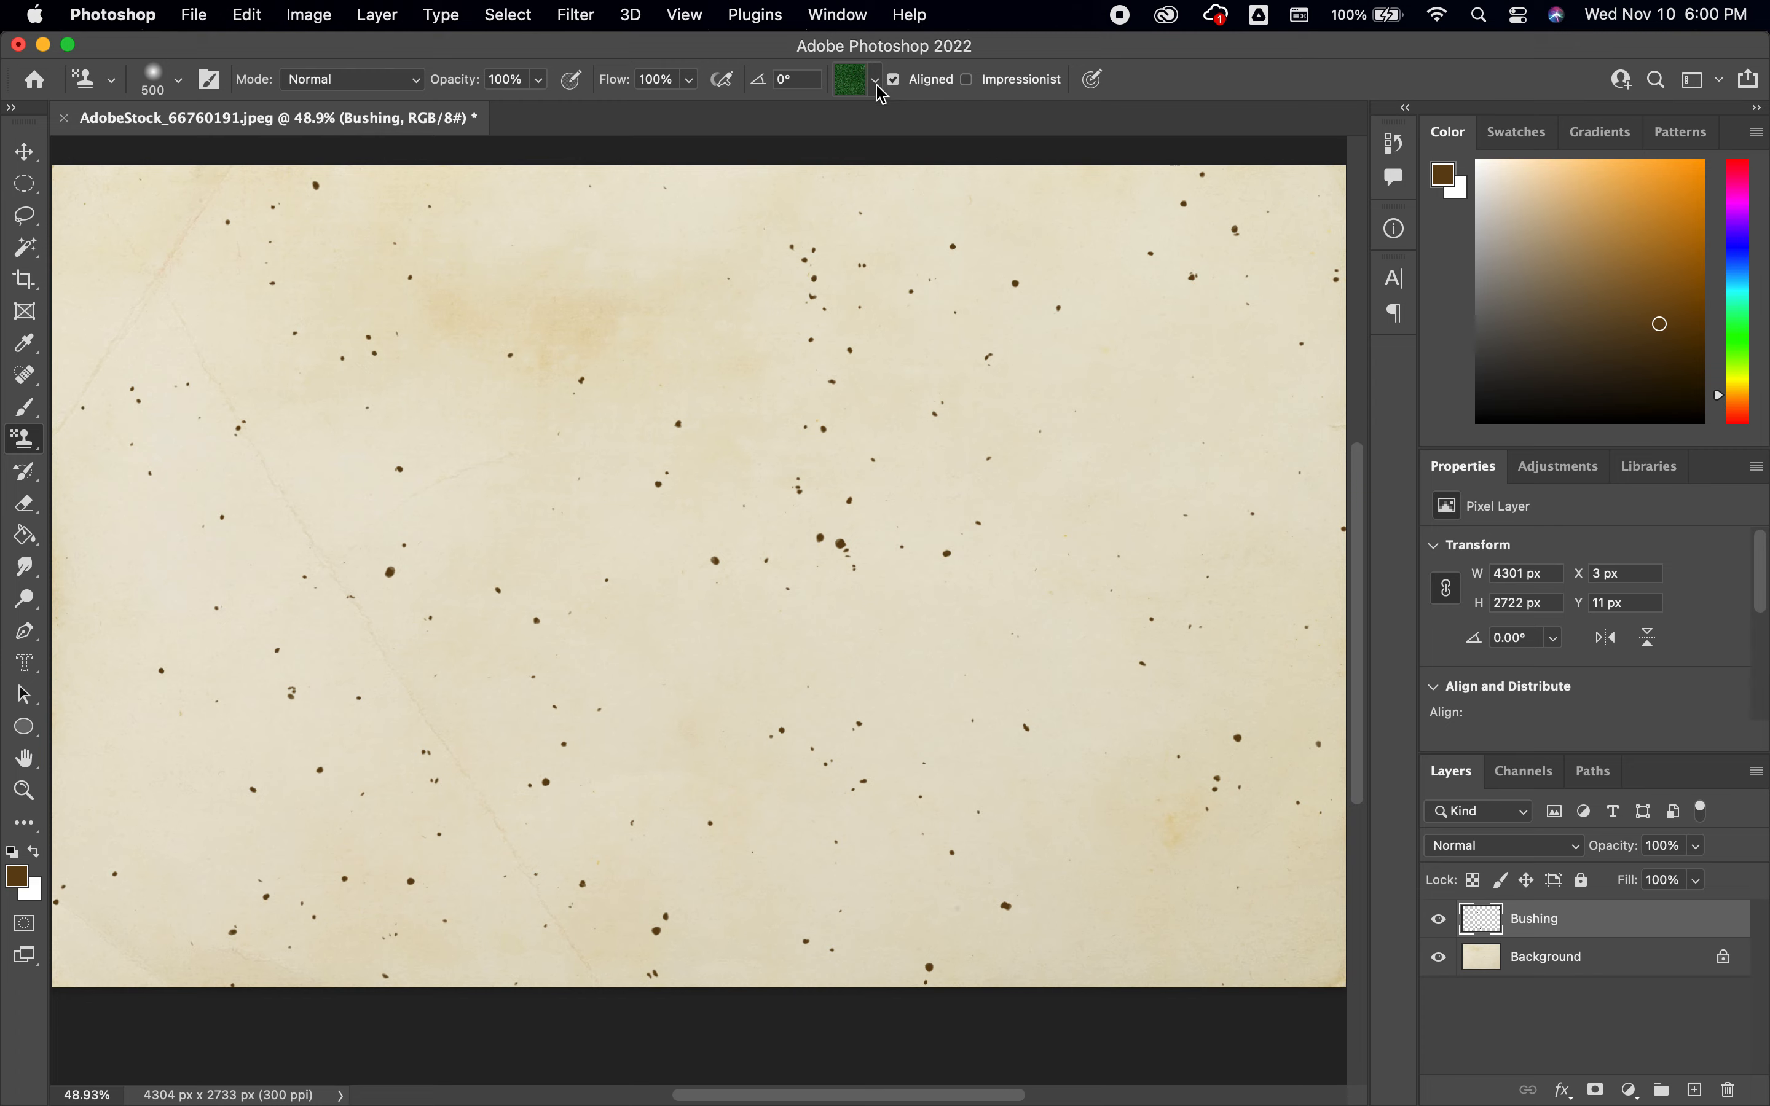
Step: Draw an elliptical selection about 813 by 451 px on the paper's upper left area and return to the Pattern Stamp Tool
click(24, 183)
drag(406, 341, 651, 476)
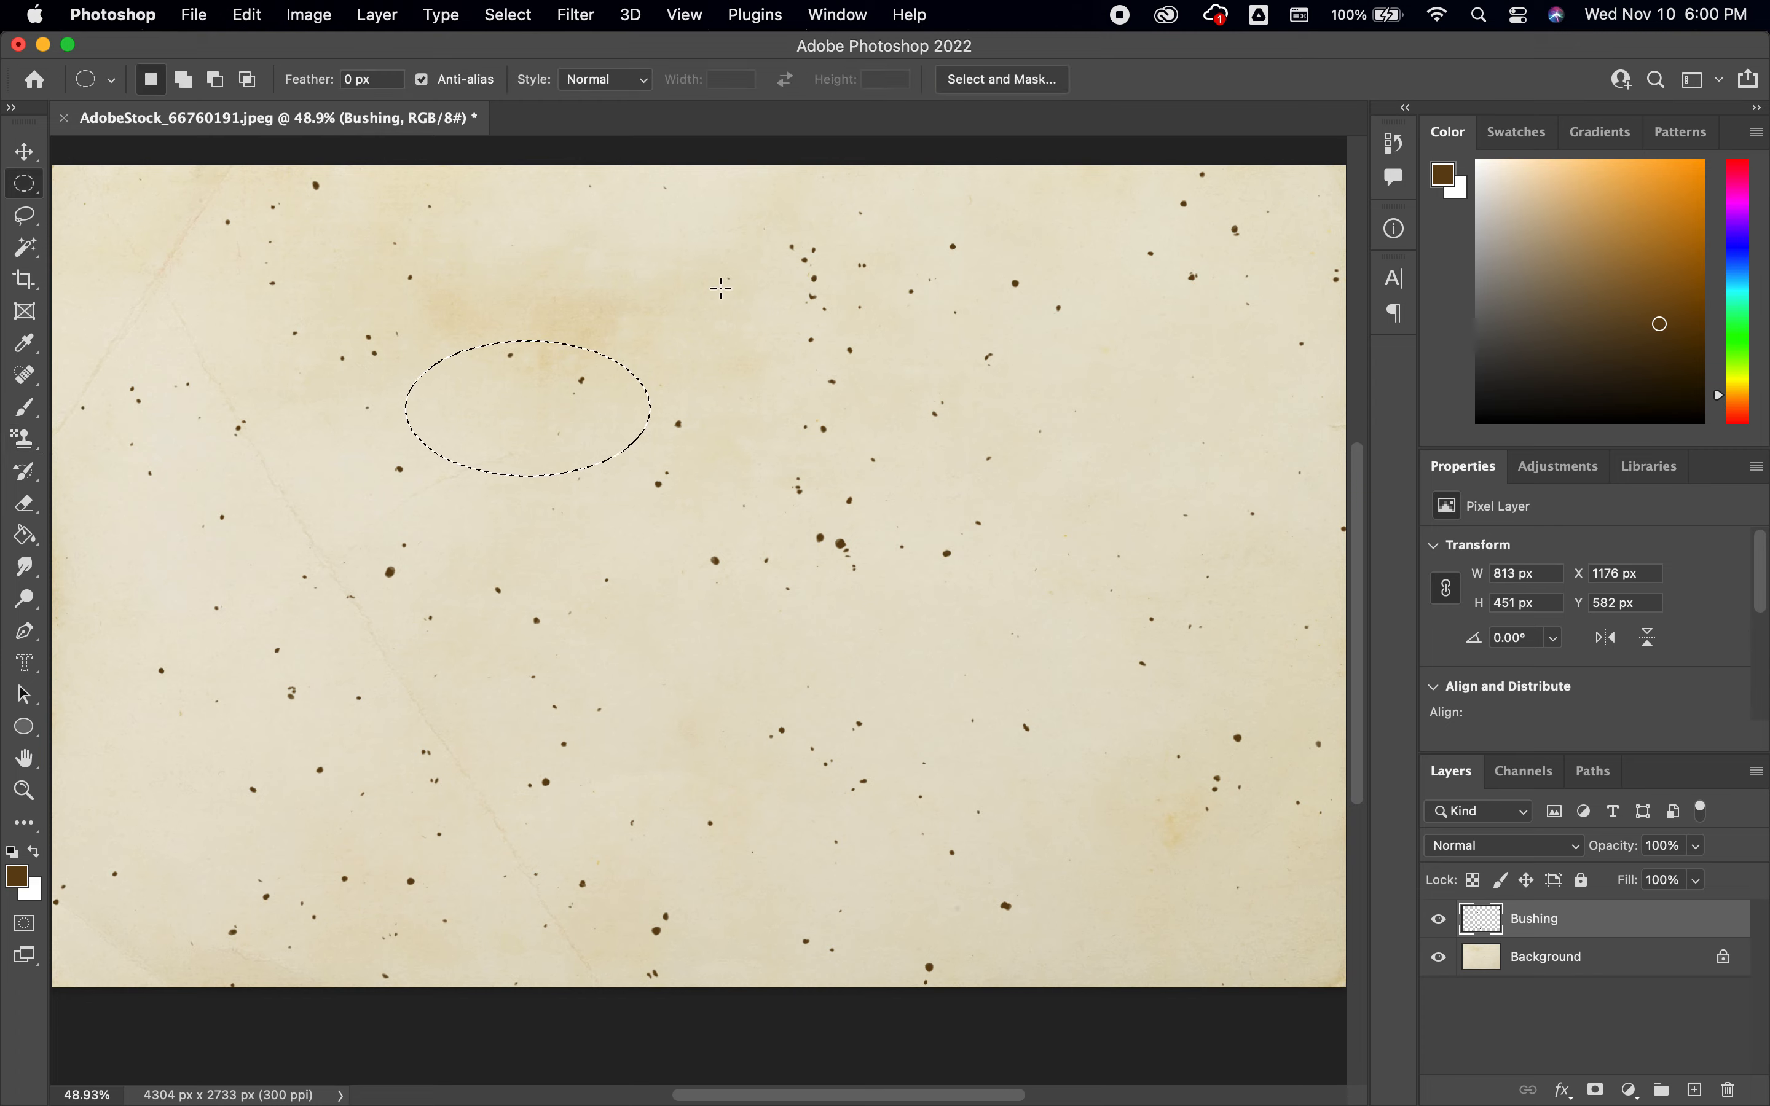
click(24, 439)
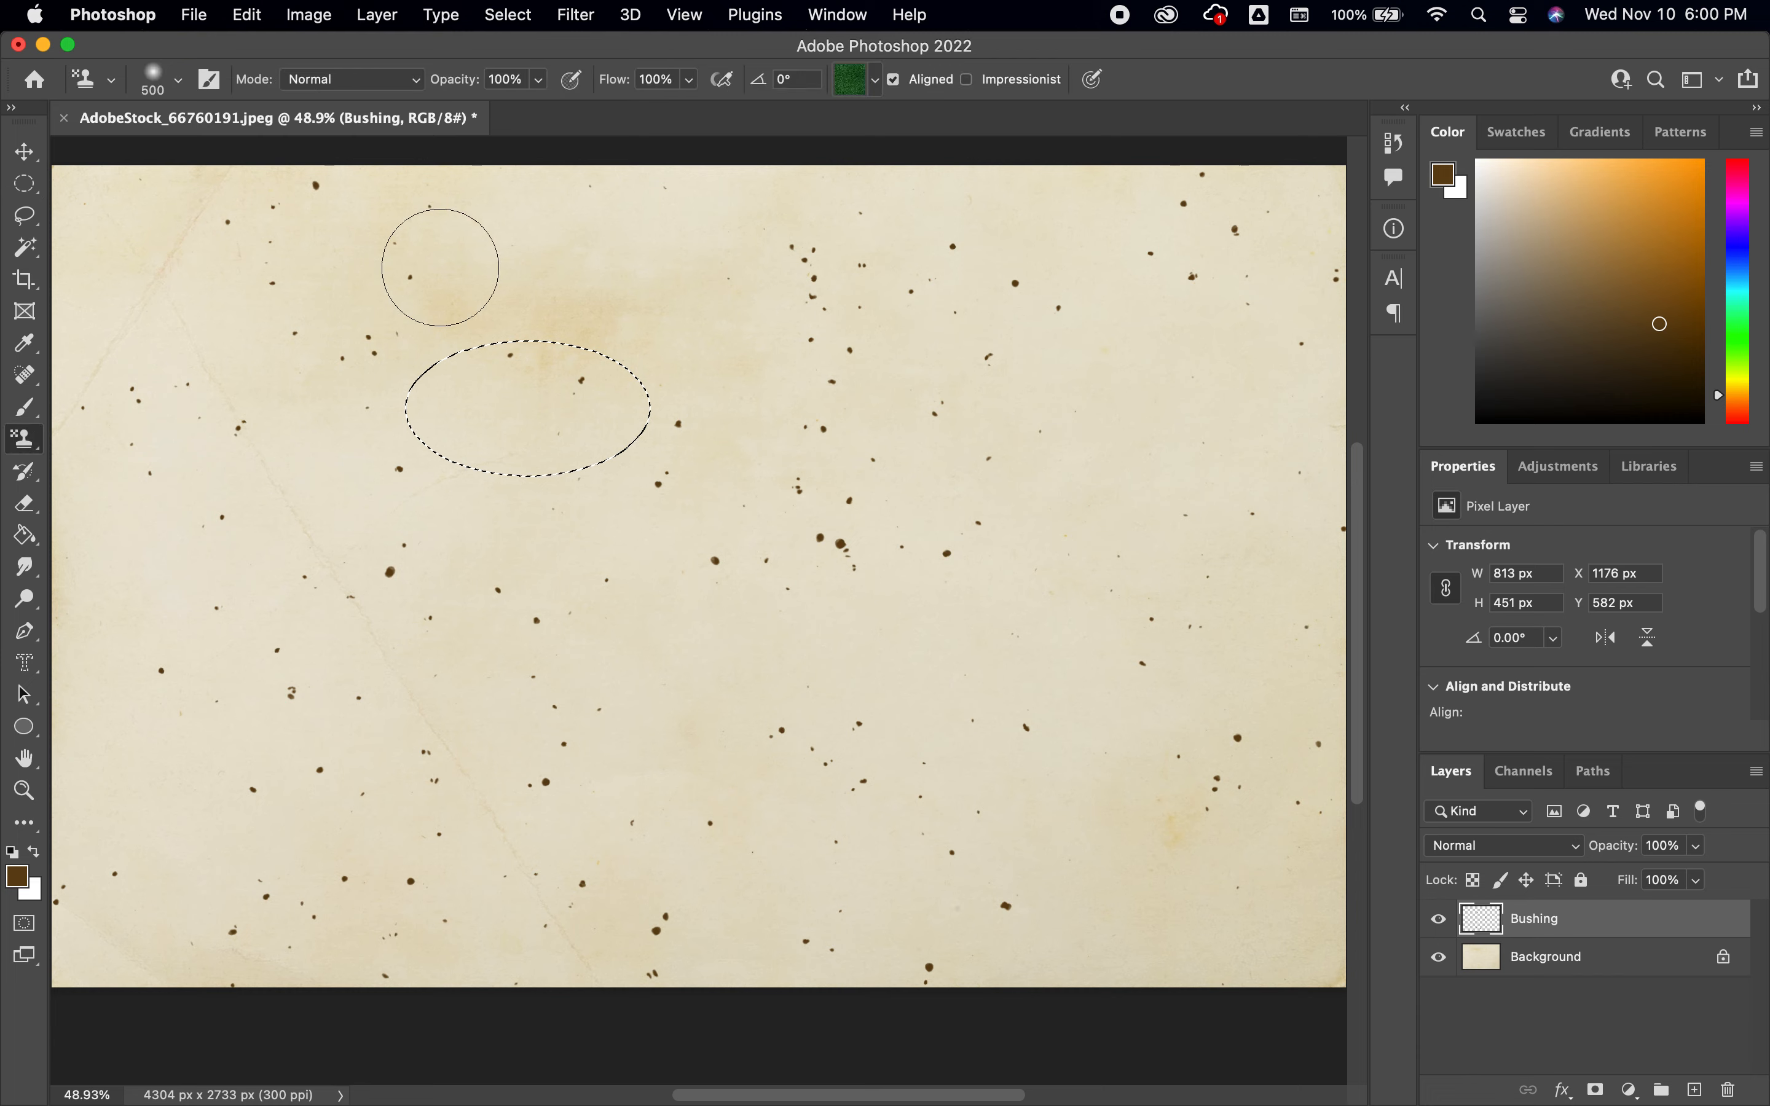
Step: Choose the dark green Grass pattern, try a short Pattern Stamp stroke inside the ellipse, and clear the selection
click(870, 82)
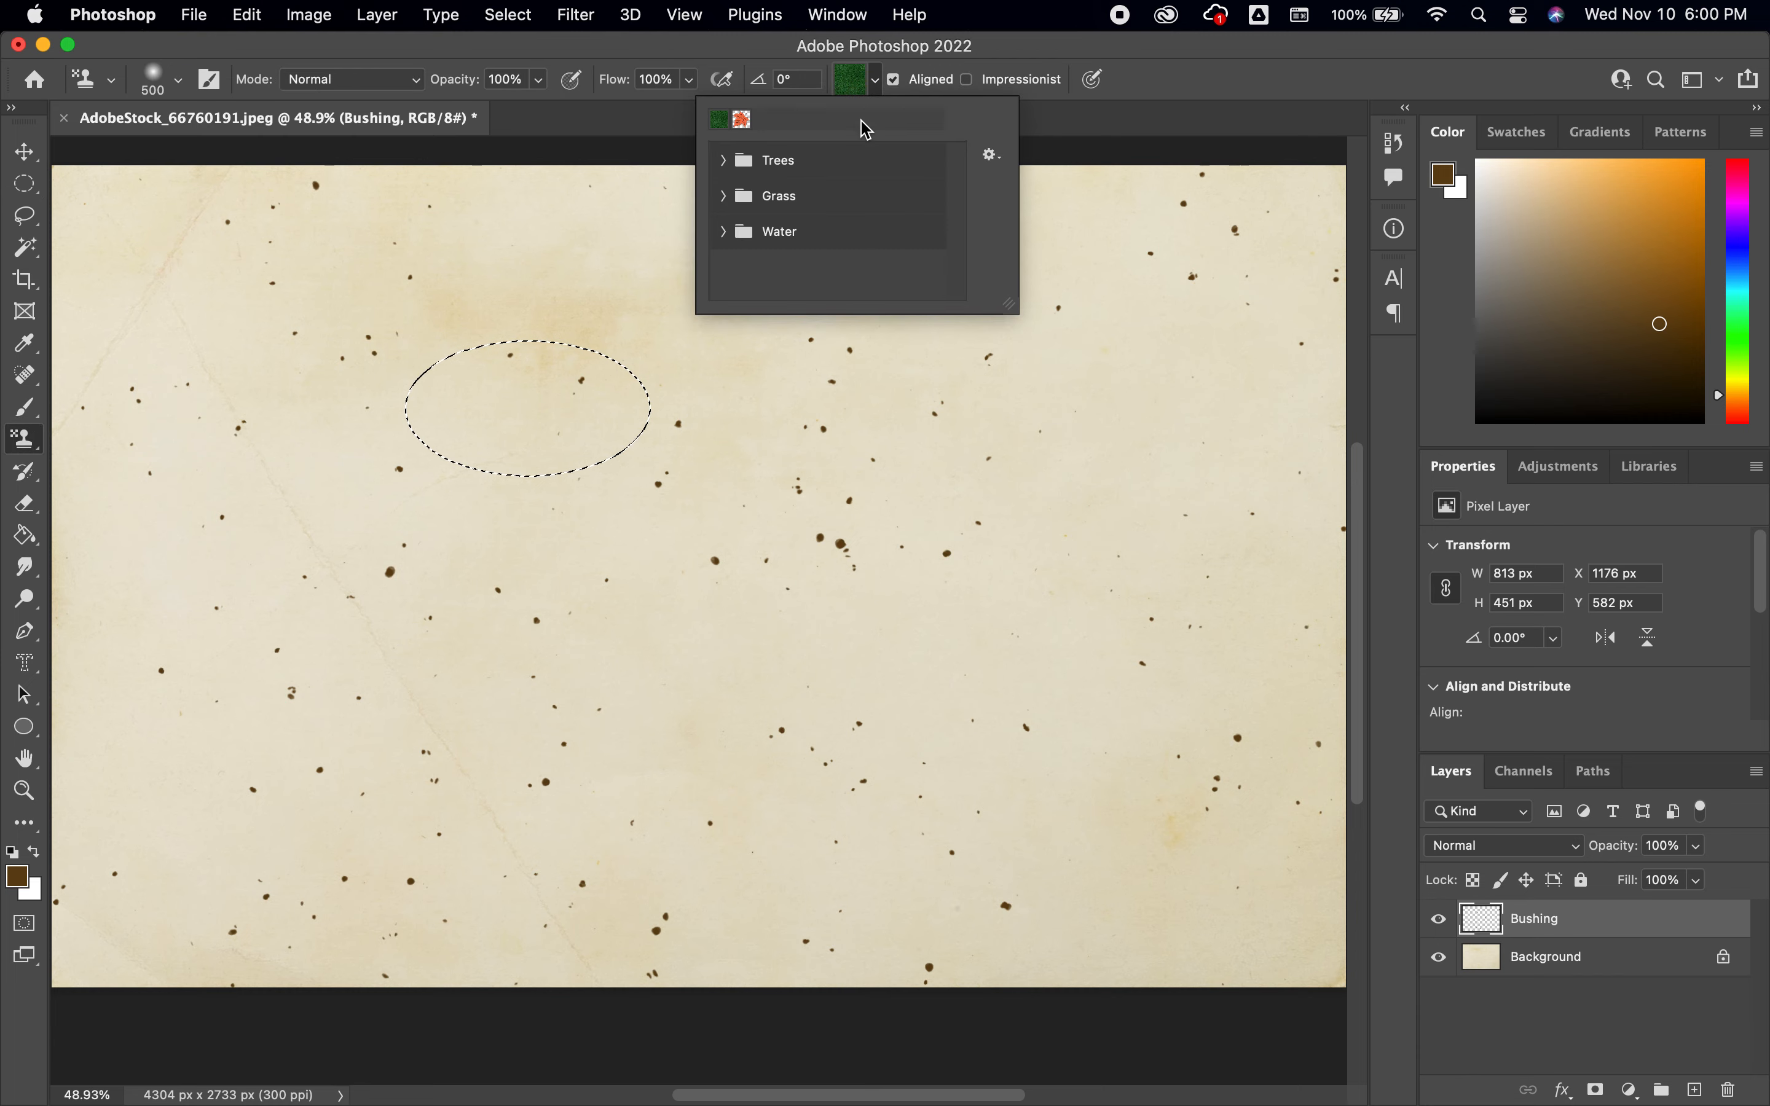
click(722, 160)
click(722, 160)
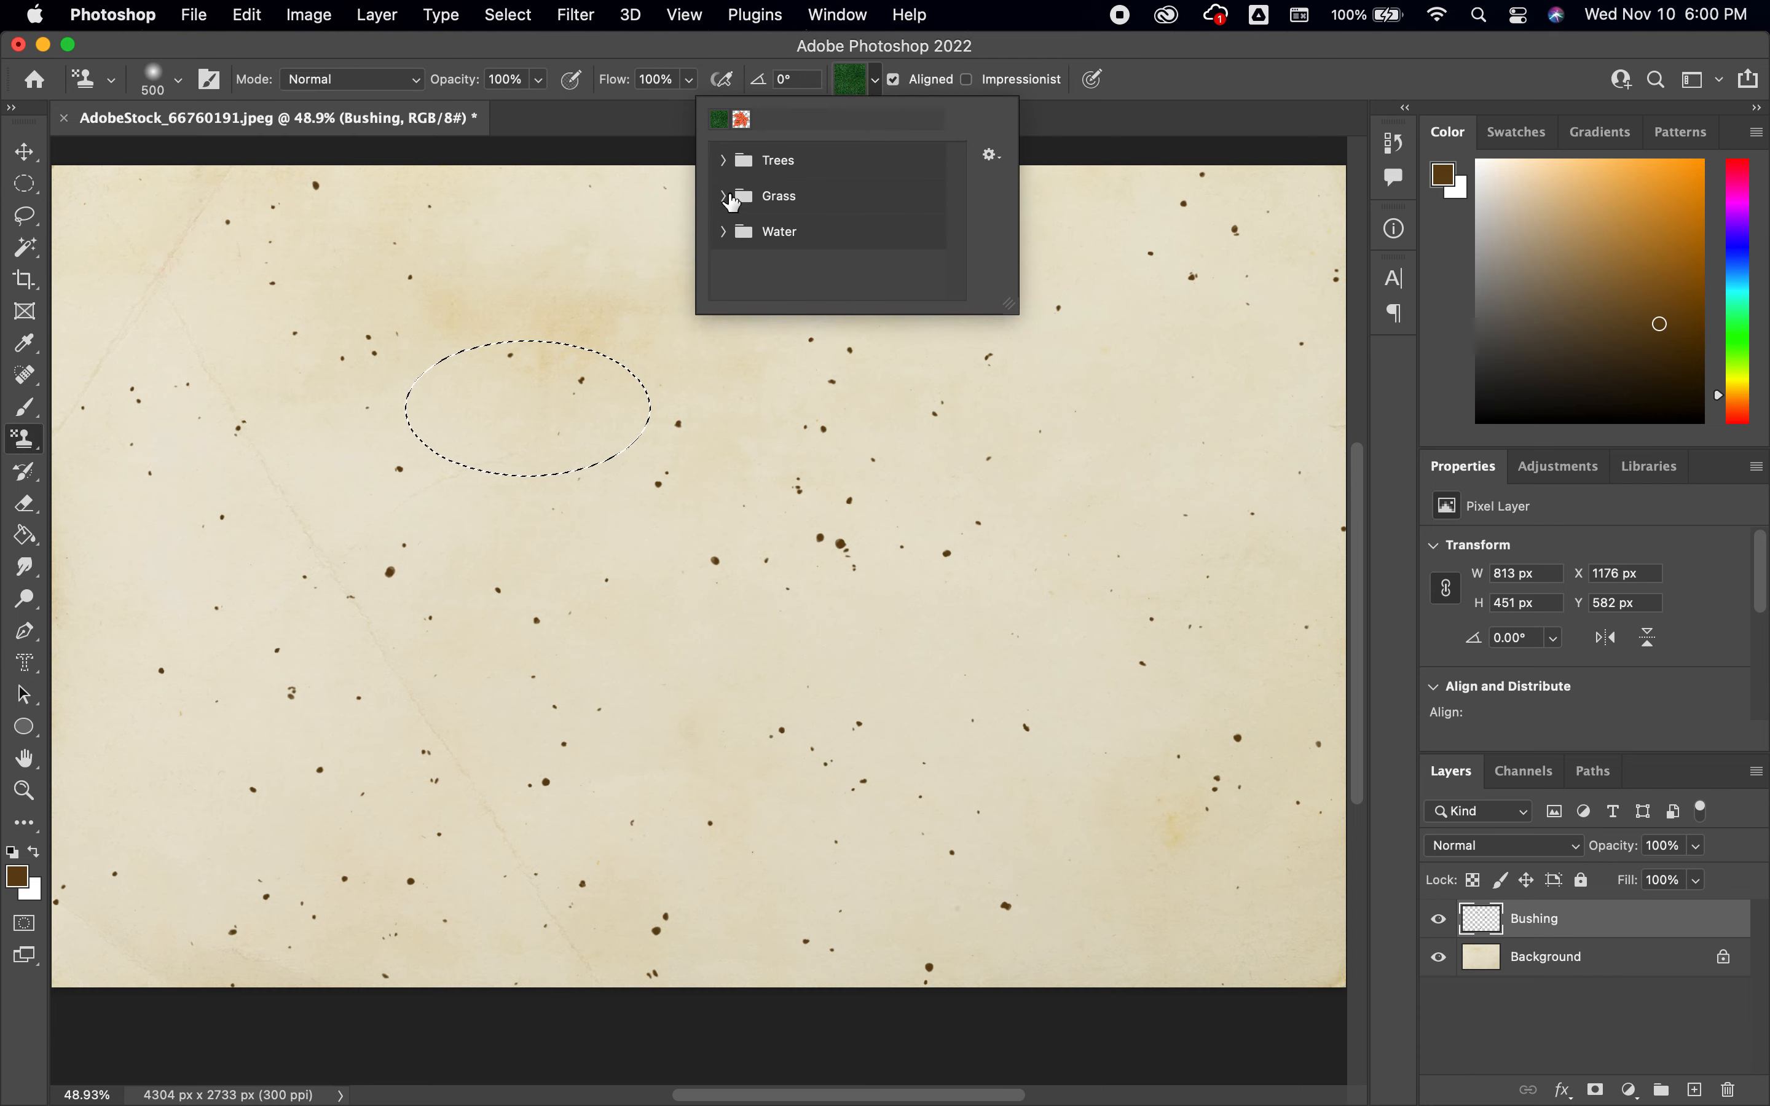
click(723, 196)
click(830, 235)
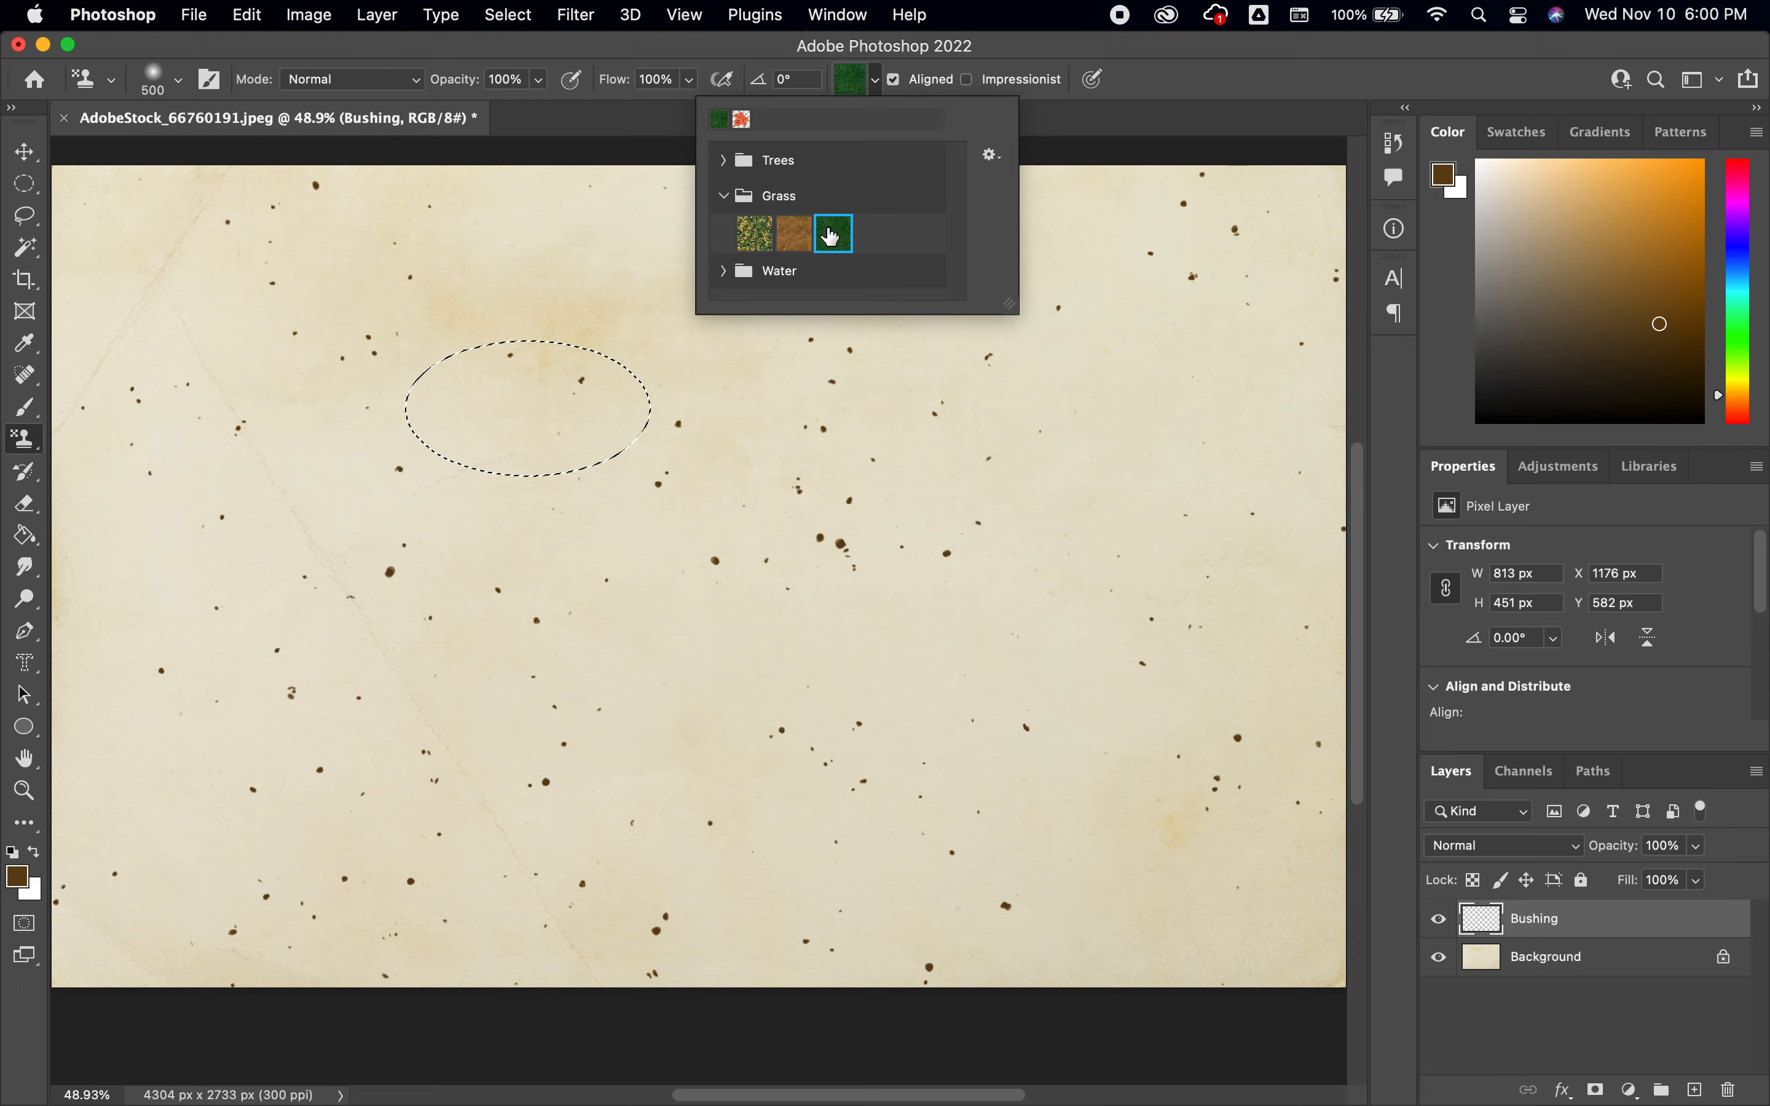
click(877, 84)
mouse_move(561, 385)
mouse_down()
mouse_move(539, 456)
mouse_move(464, 410)
mouse_move(602, 348)
mouse_move(573, 397)
mouse_up()
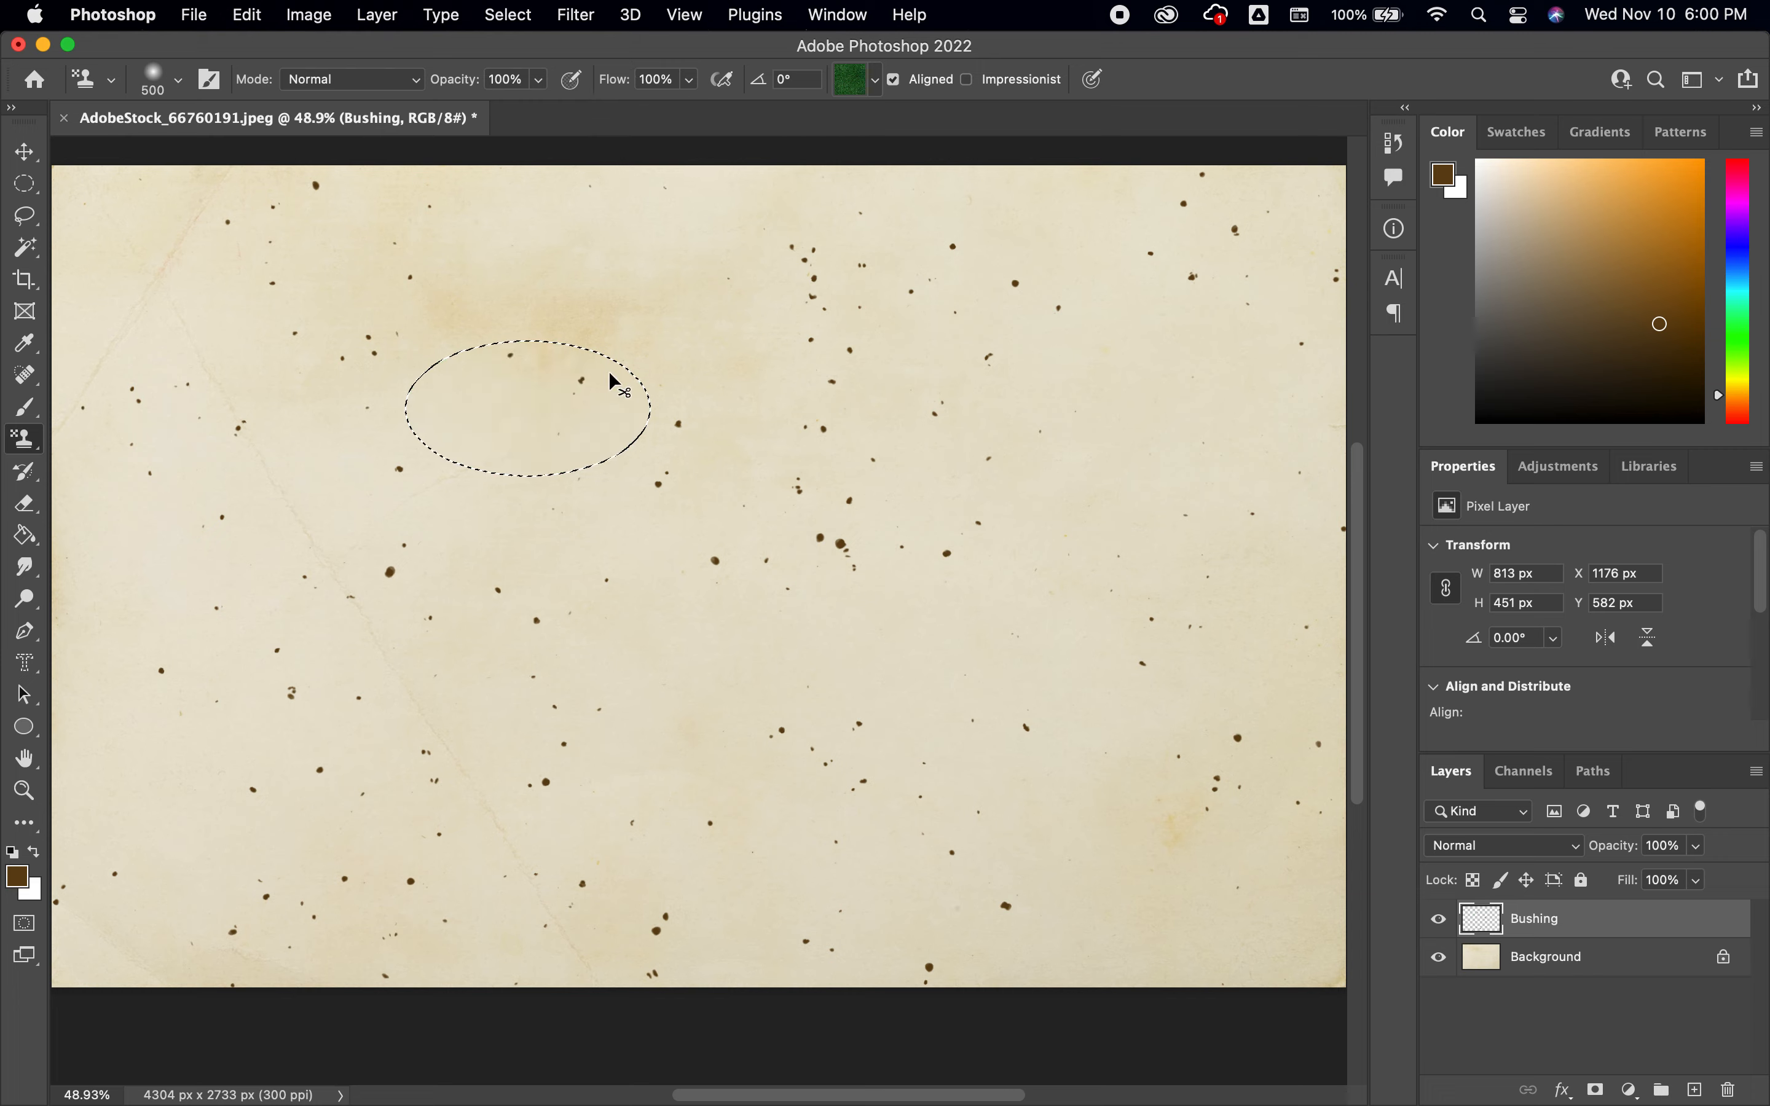
key(super+d)
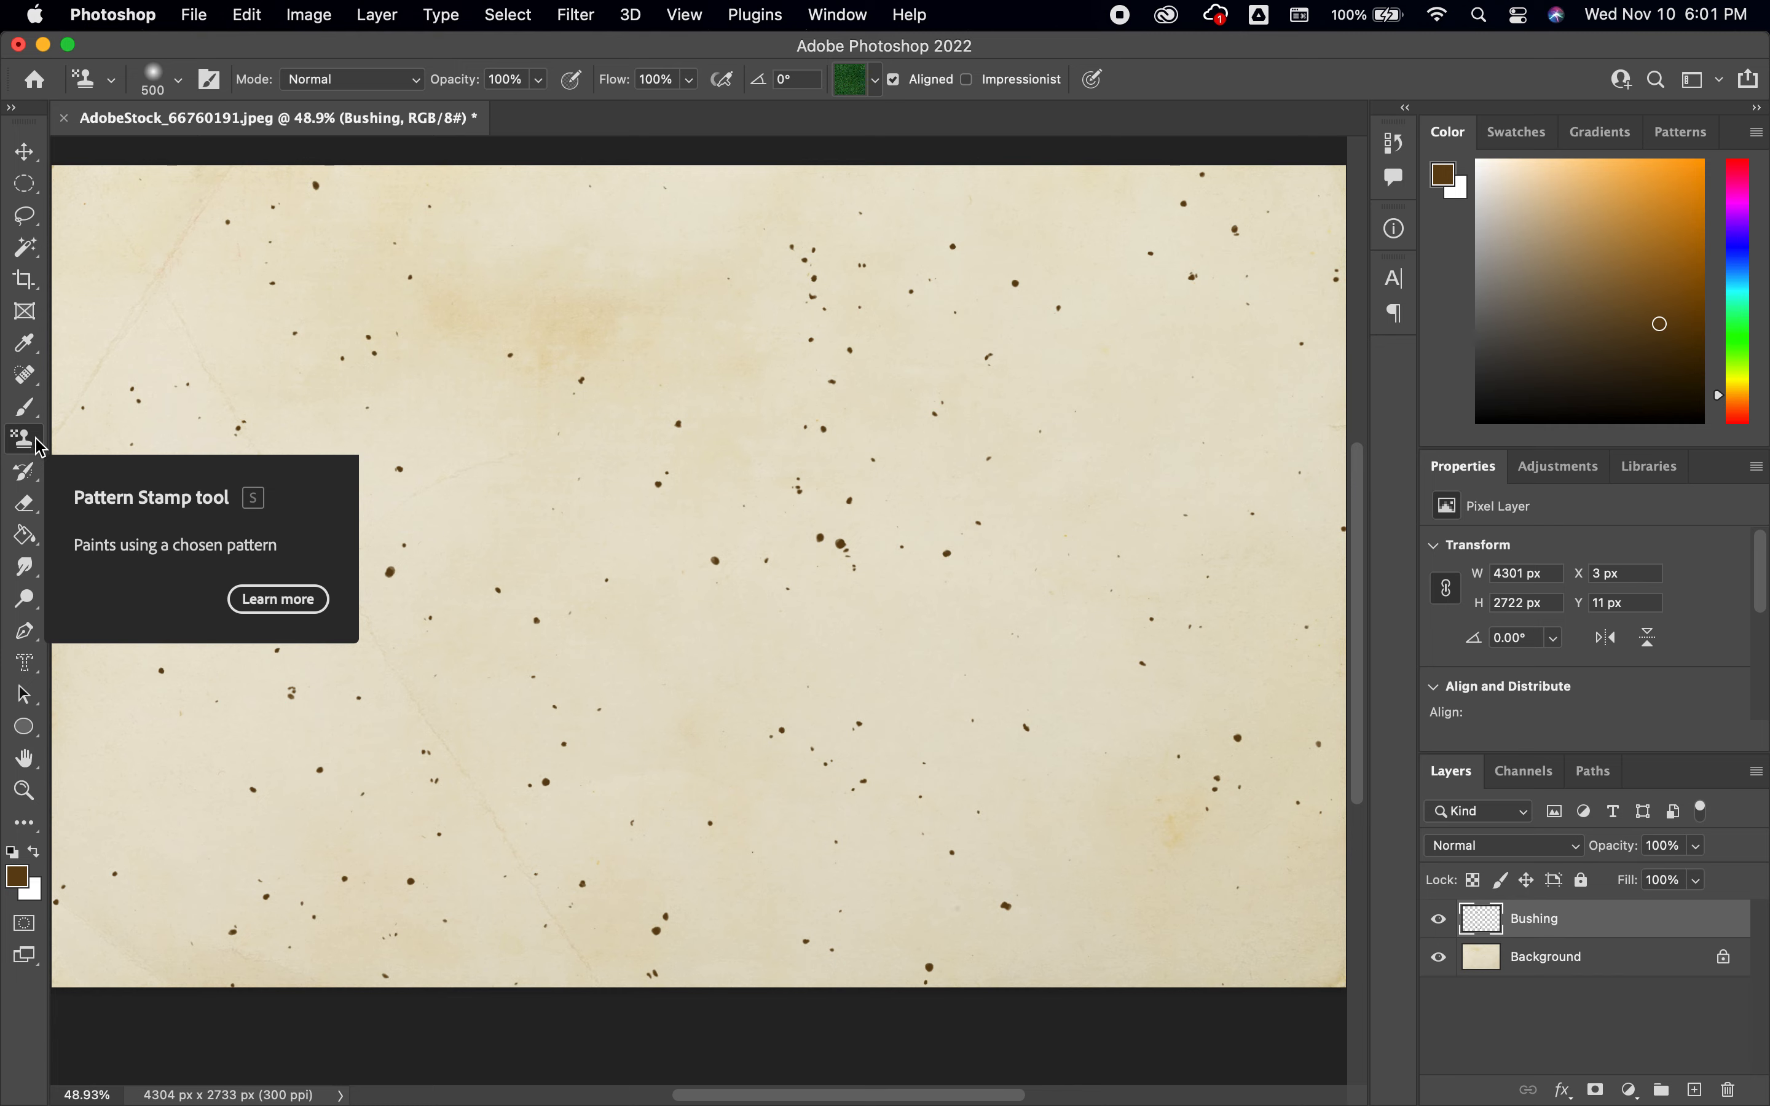
Step: Open the leaf artwork AdobeStock_230521529.jpeg from the Downloads folder
click(201, 14)
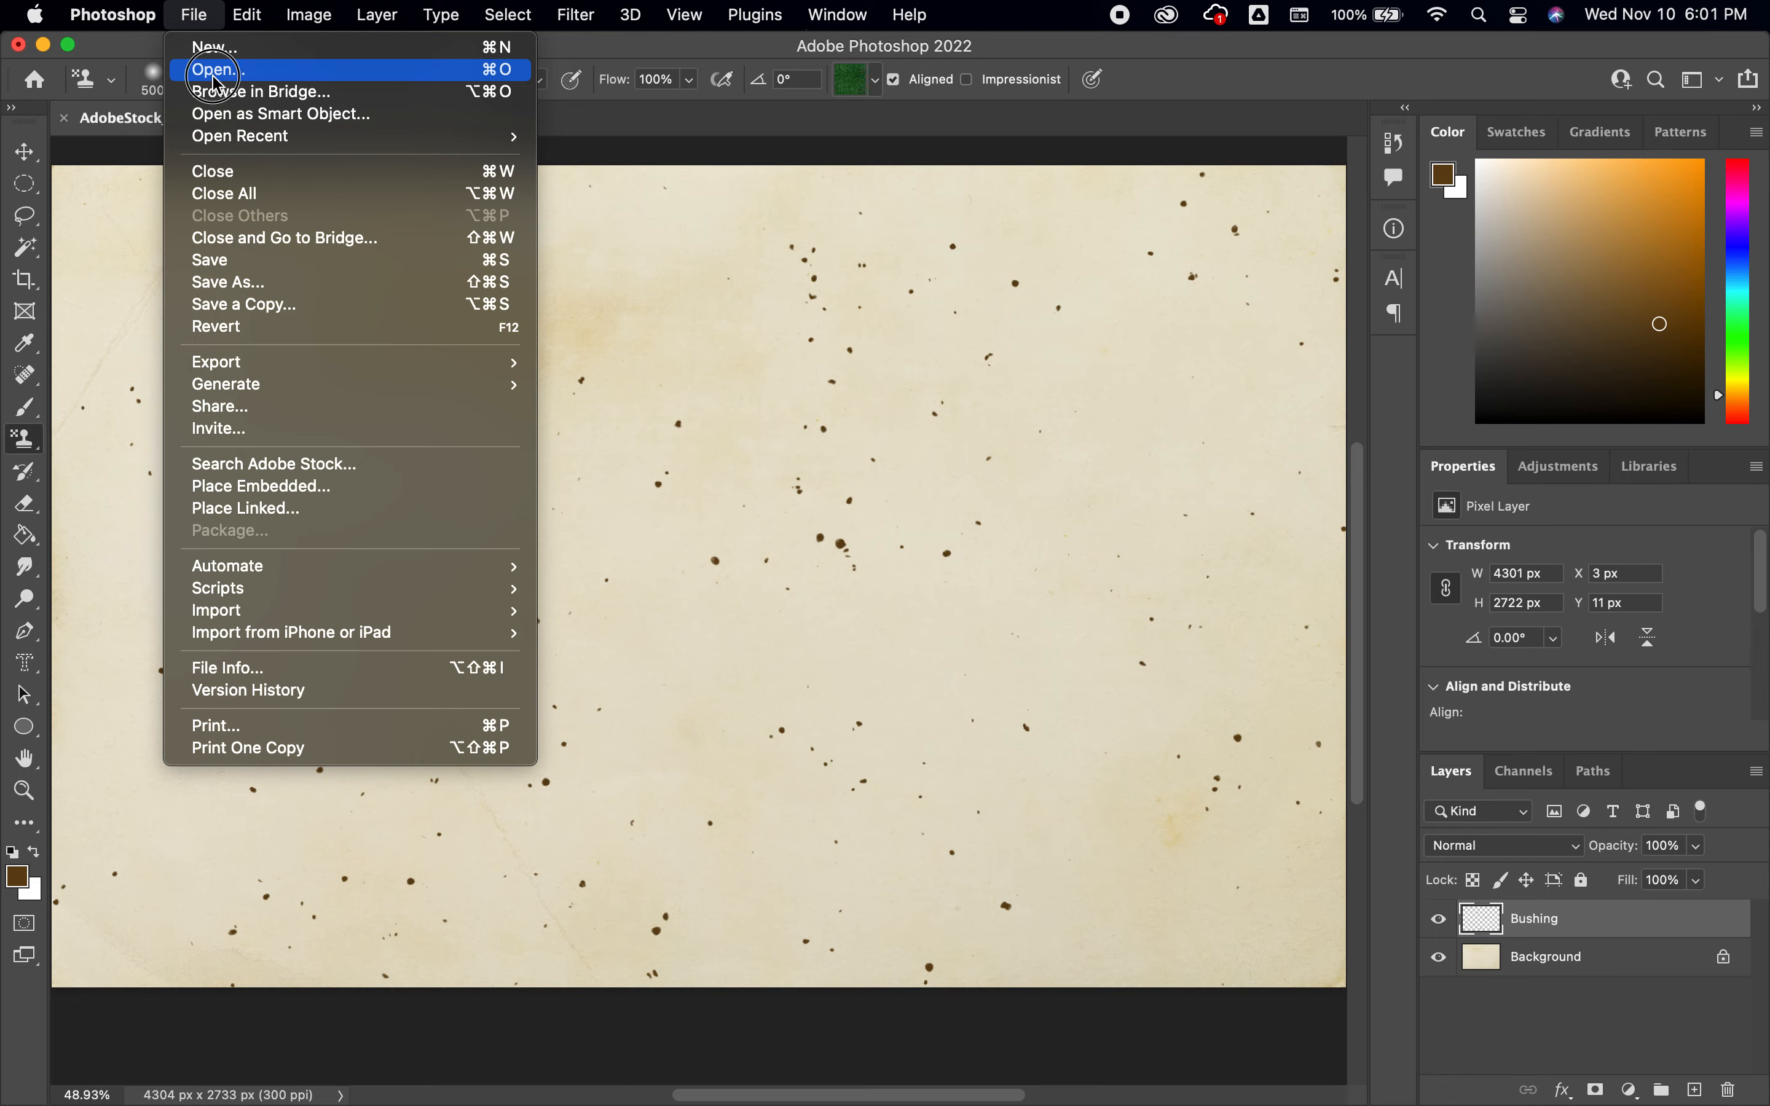
click(603, 288)
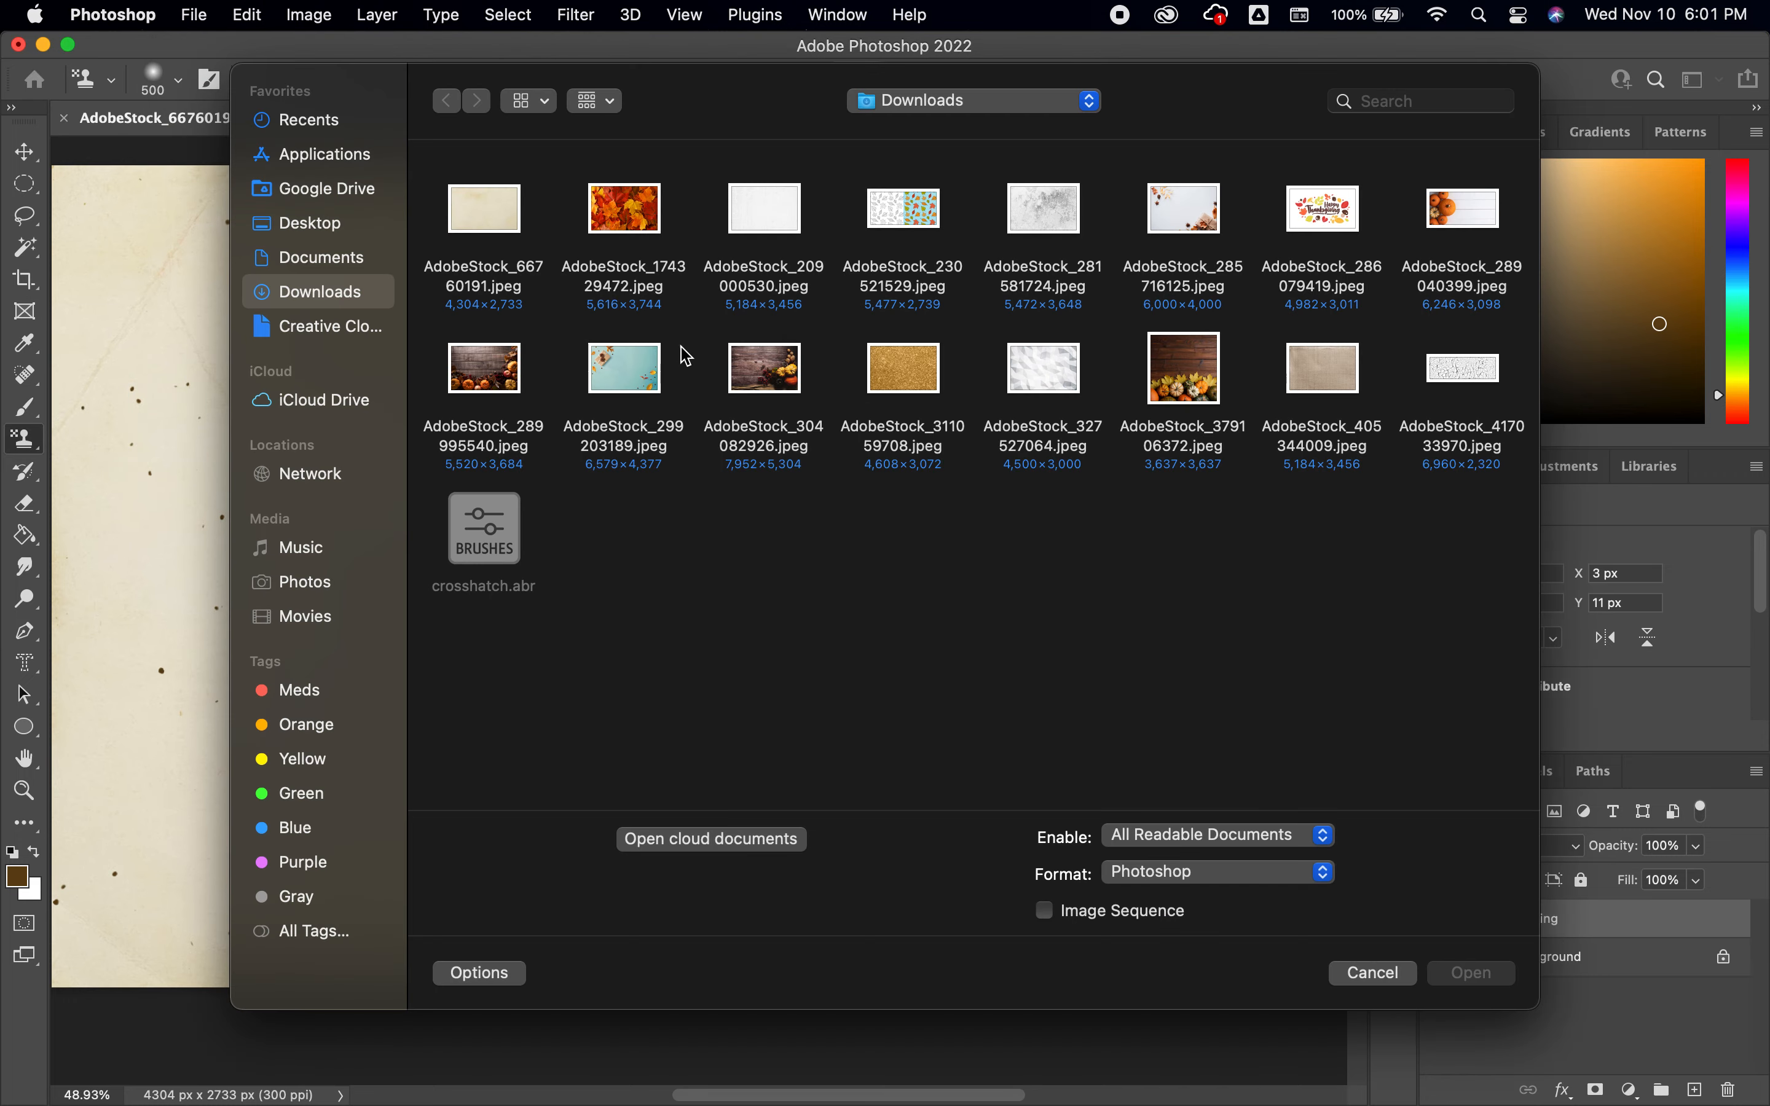
double_click(913, 284)
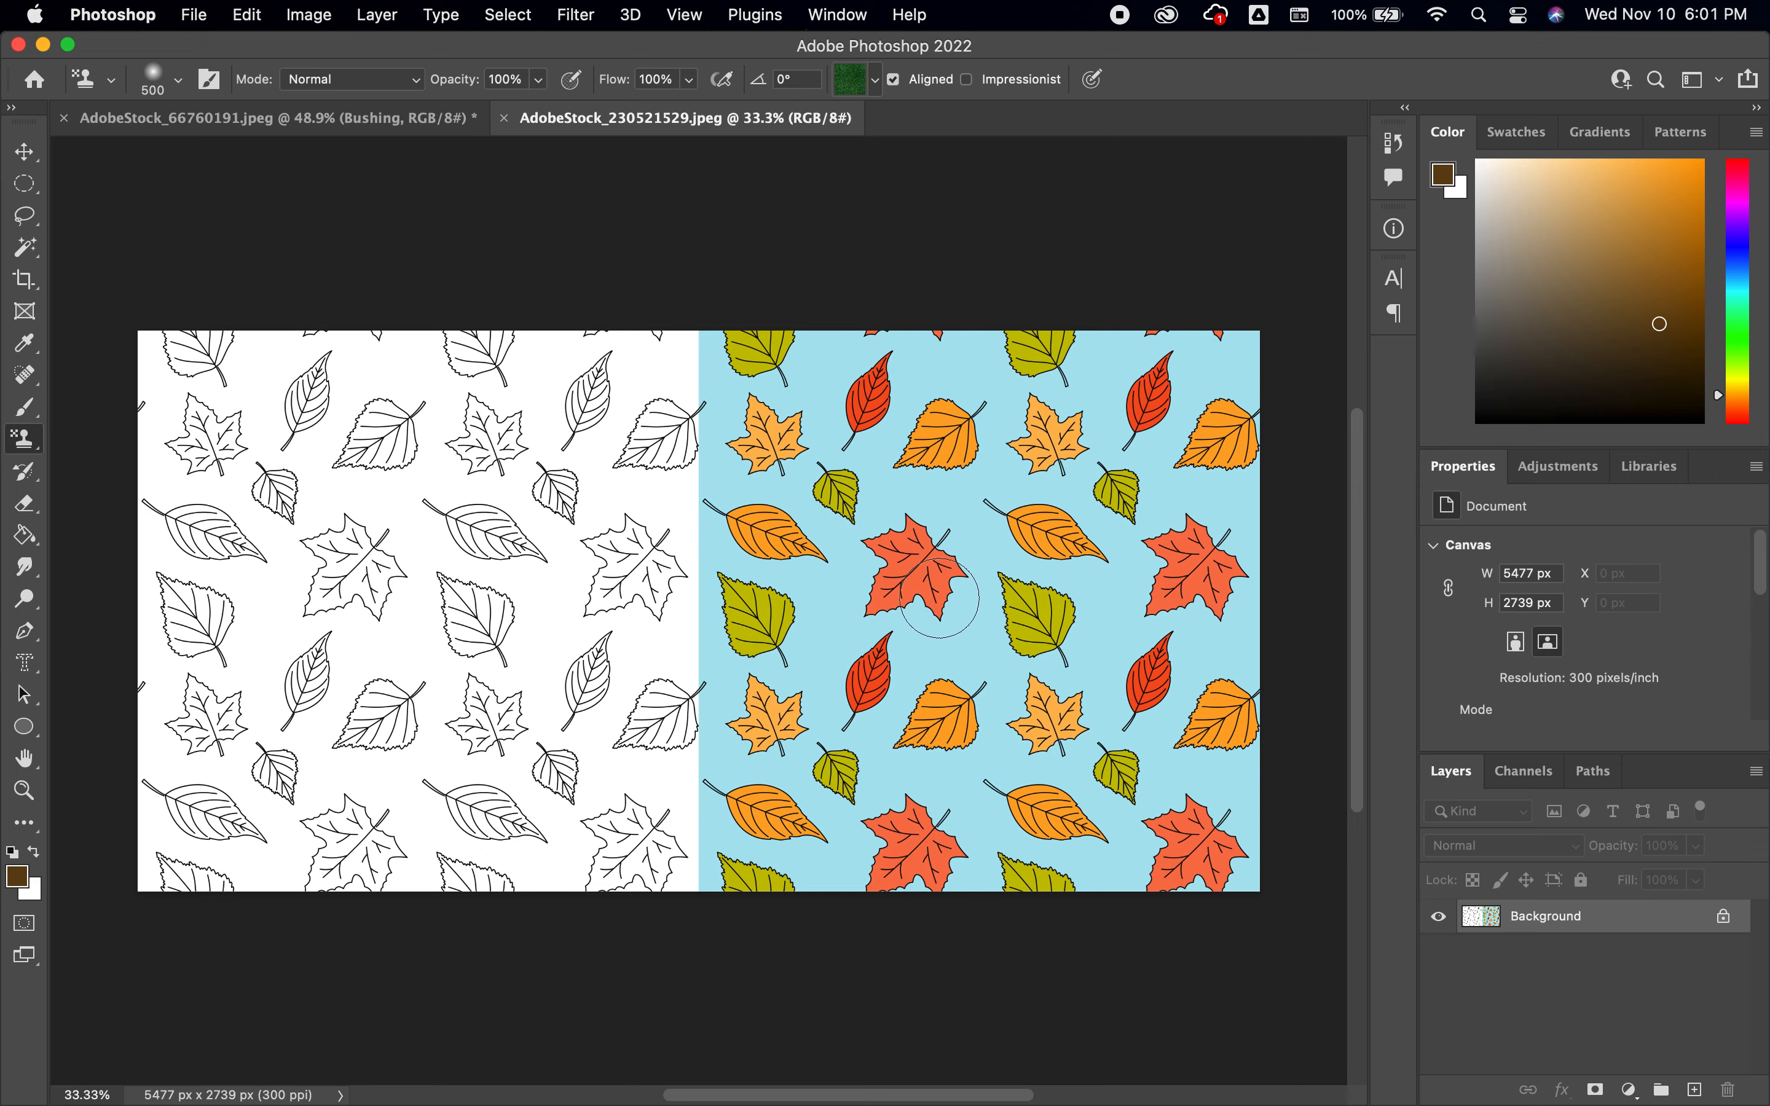
Step: Crop the leaf artwork to a single outlined maple leaf, to about 726 by 667 px
click(24, 279)
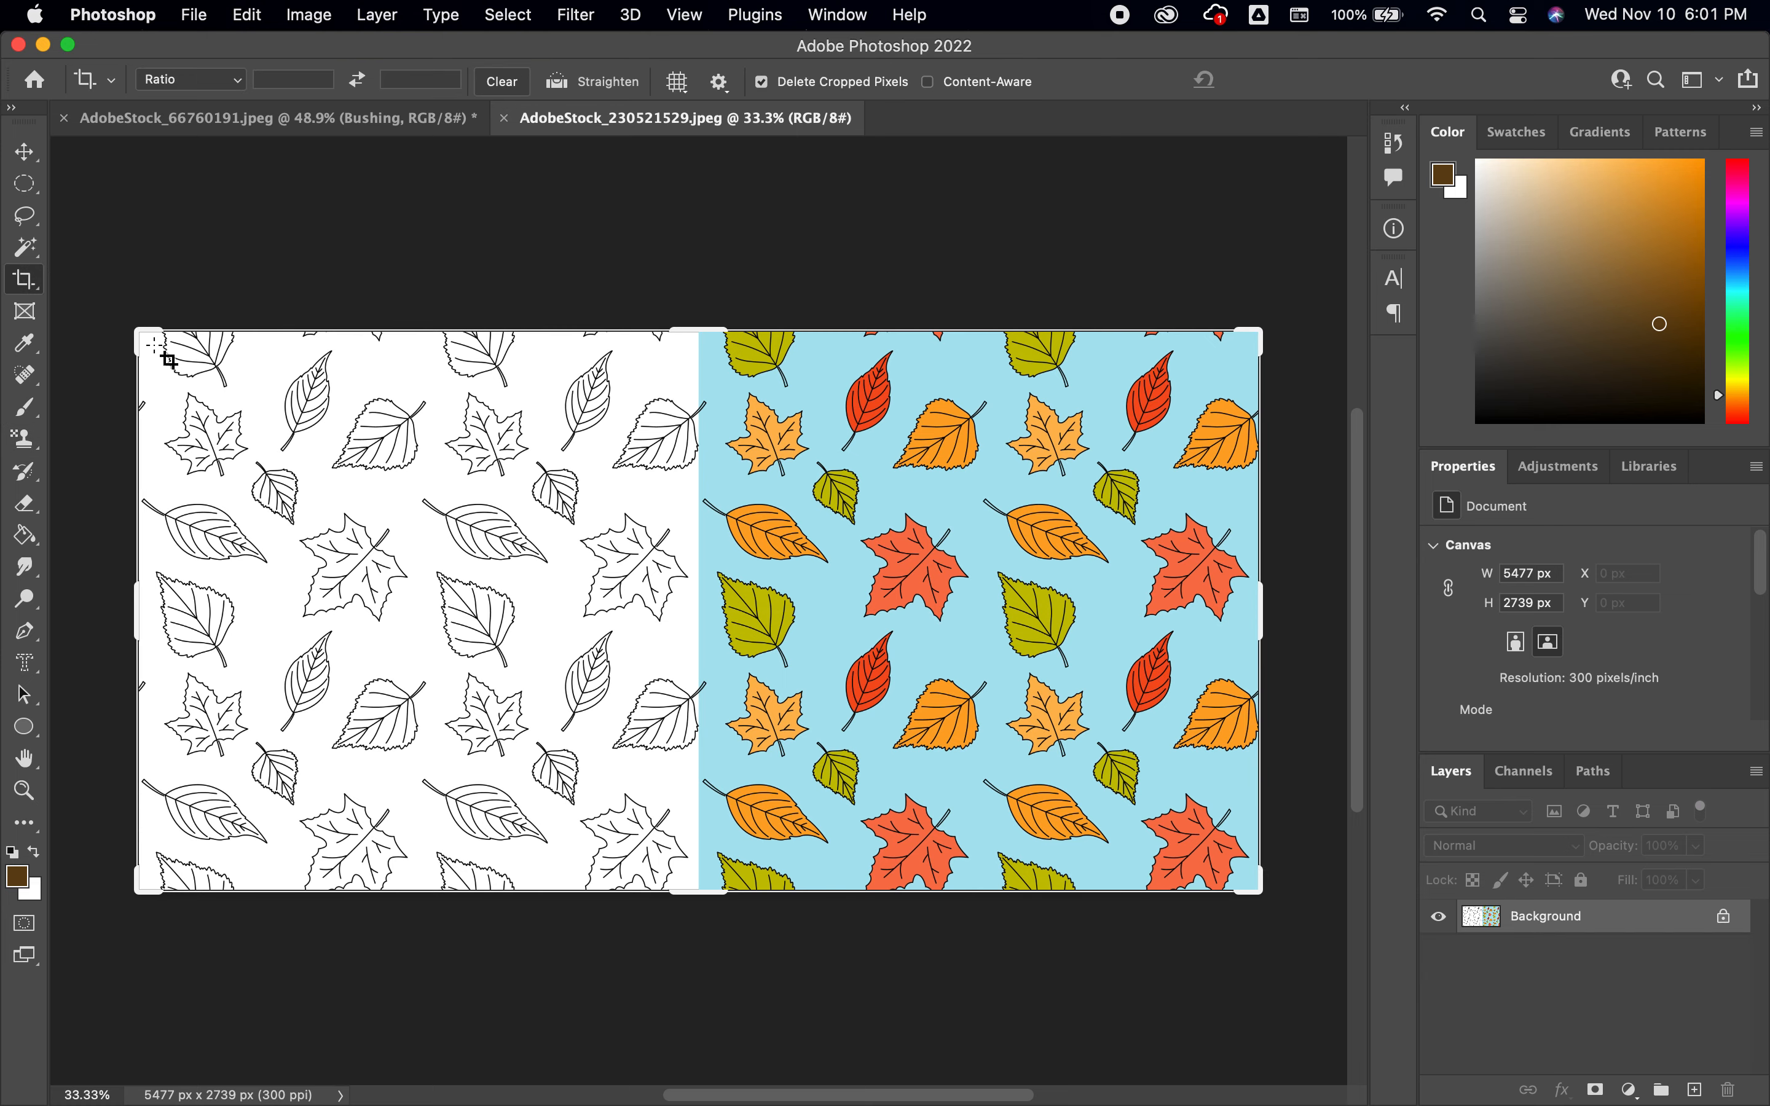
drag(551, 499, 702, 637)
key(Return)
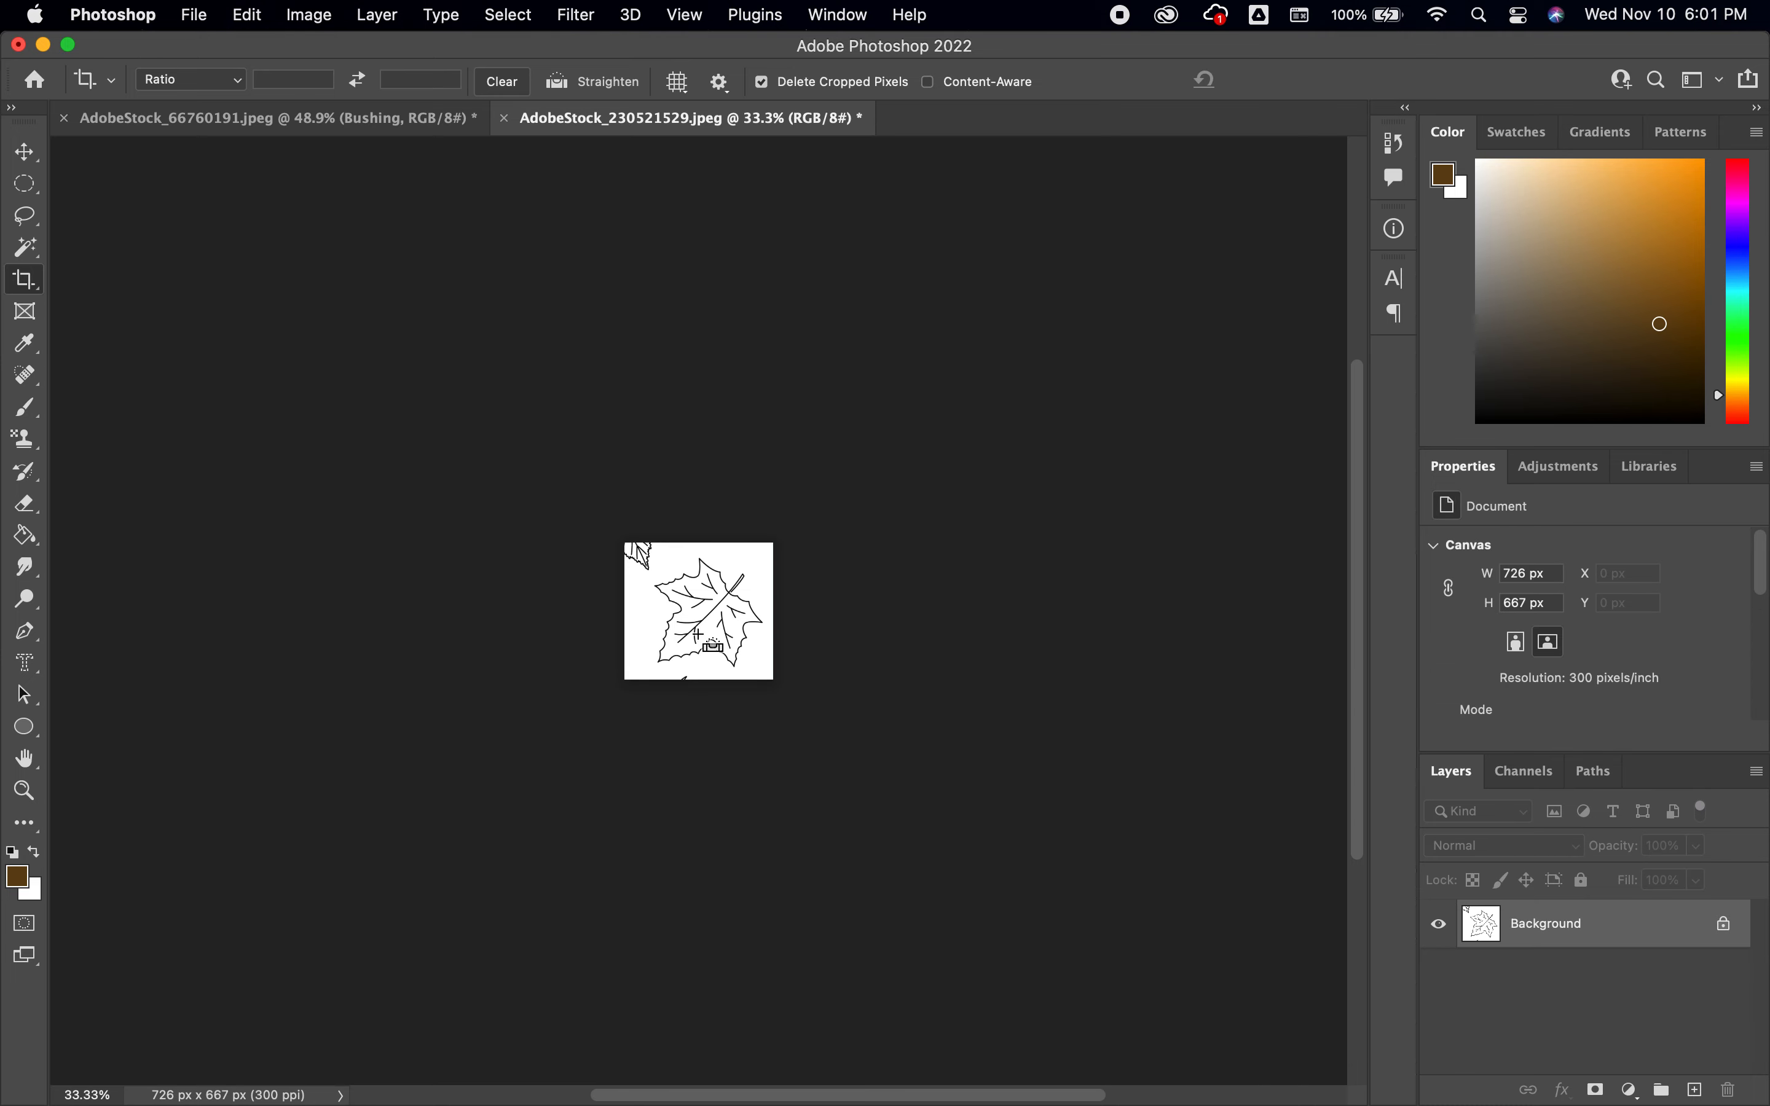
Step: Erase the stray leaf fragments around the maple leaf, at the image's upper left corner and lower edge
key(super+0)
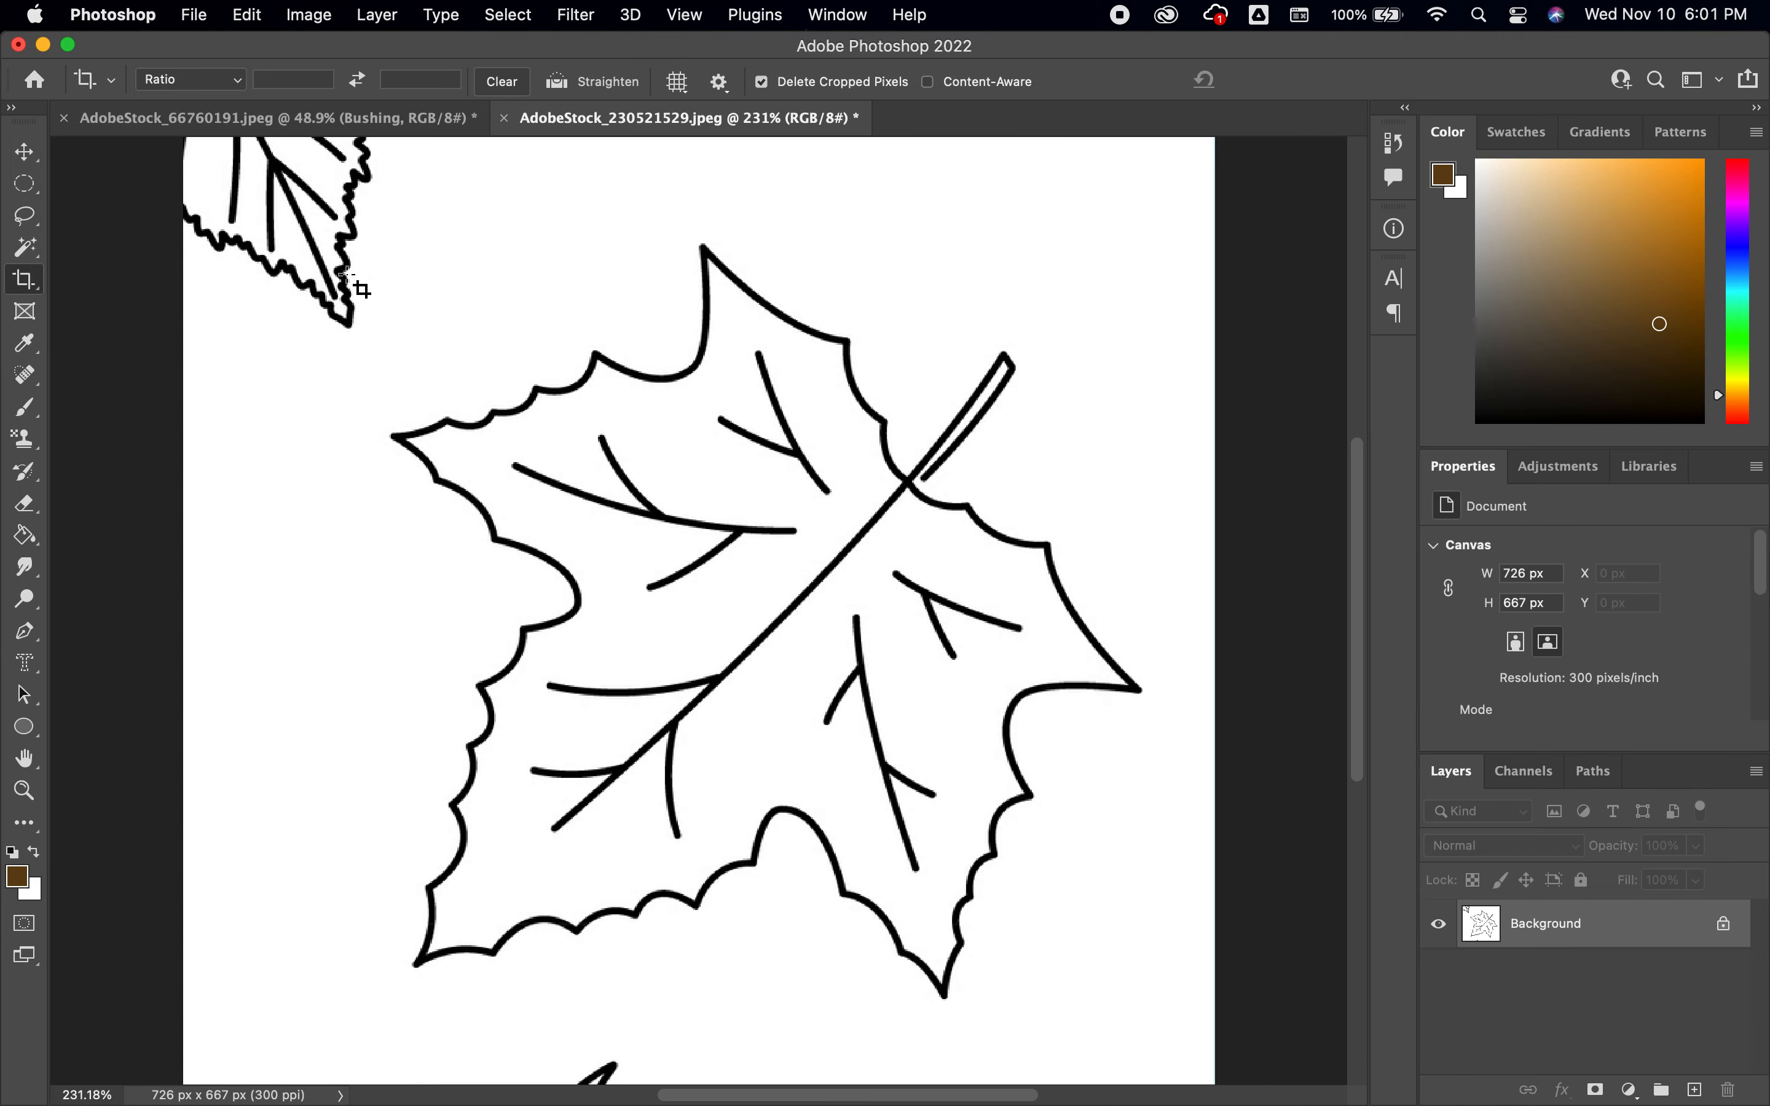
key(e)
mouse_move(340, 249)
mouse_down()
mouse_move(358, 108)
mouse_move(288, 209)
mouse_move(231, 222)
mouse_move(304, 240)
mouse_move(246, 211)
mouse_move(245, 257)
mouse_up()
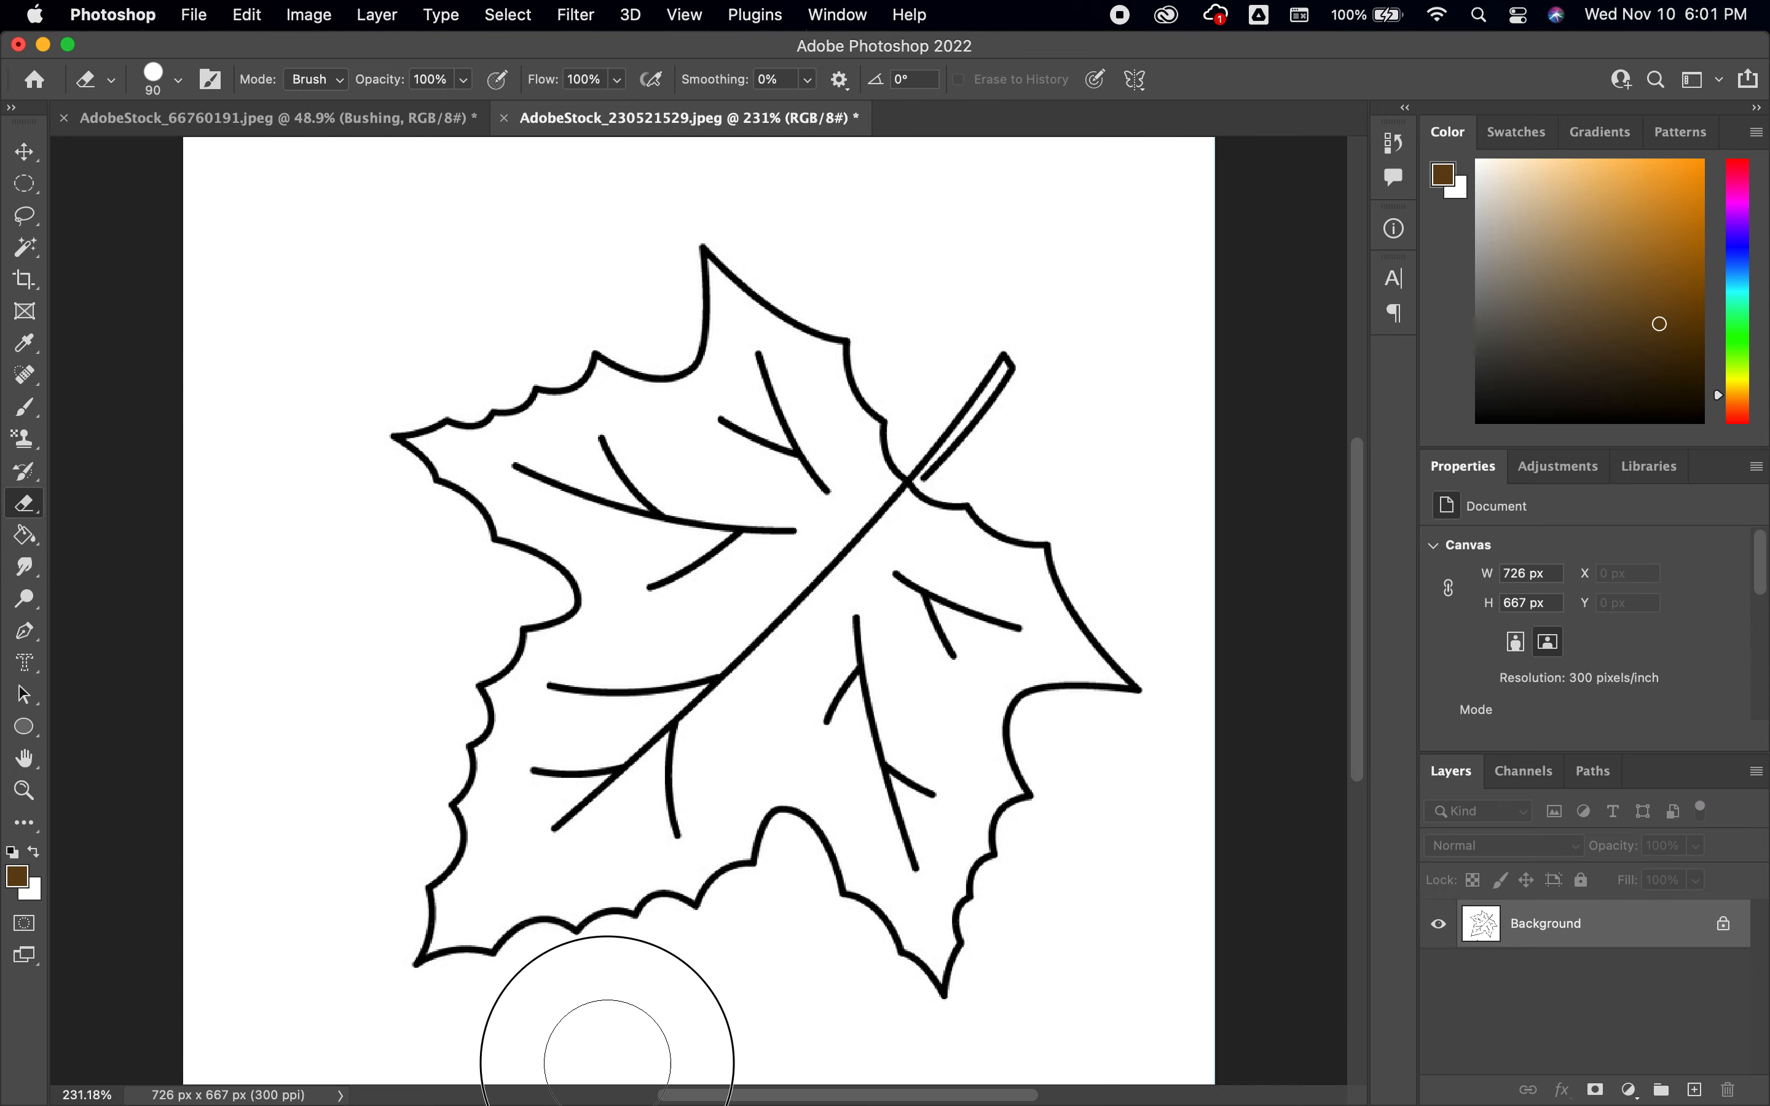
Step: Crop the image tightly around the maple leaf, to about 537 by 542 px
key(c)
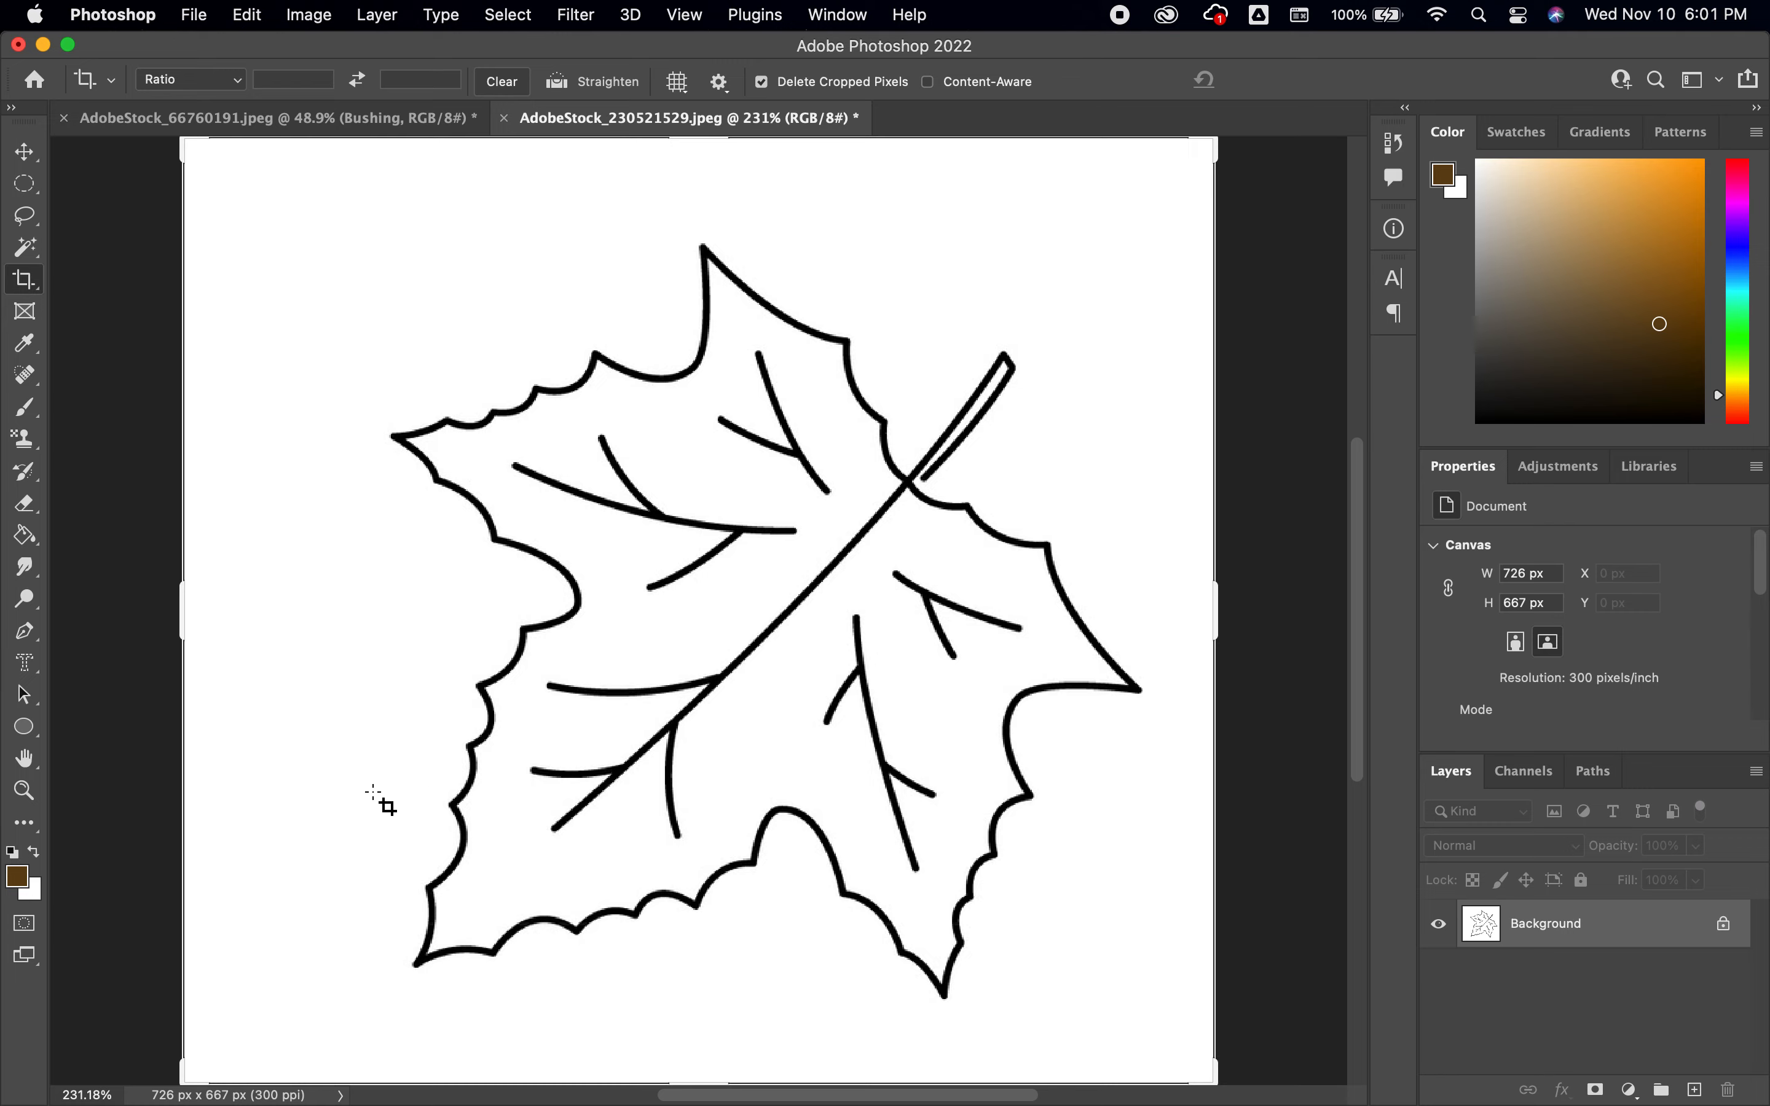
drag(178, 156, 284, 196)
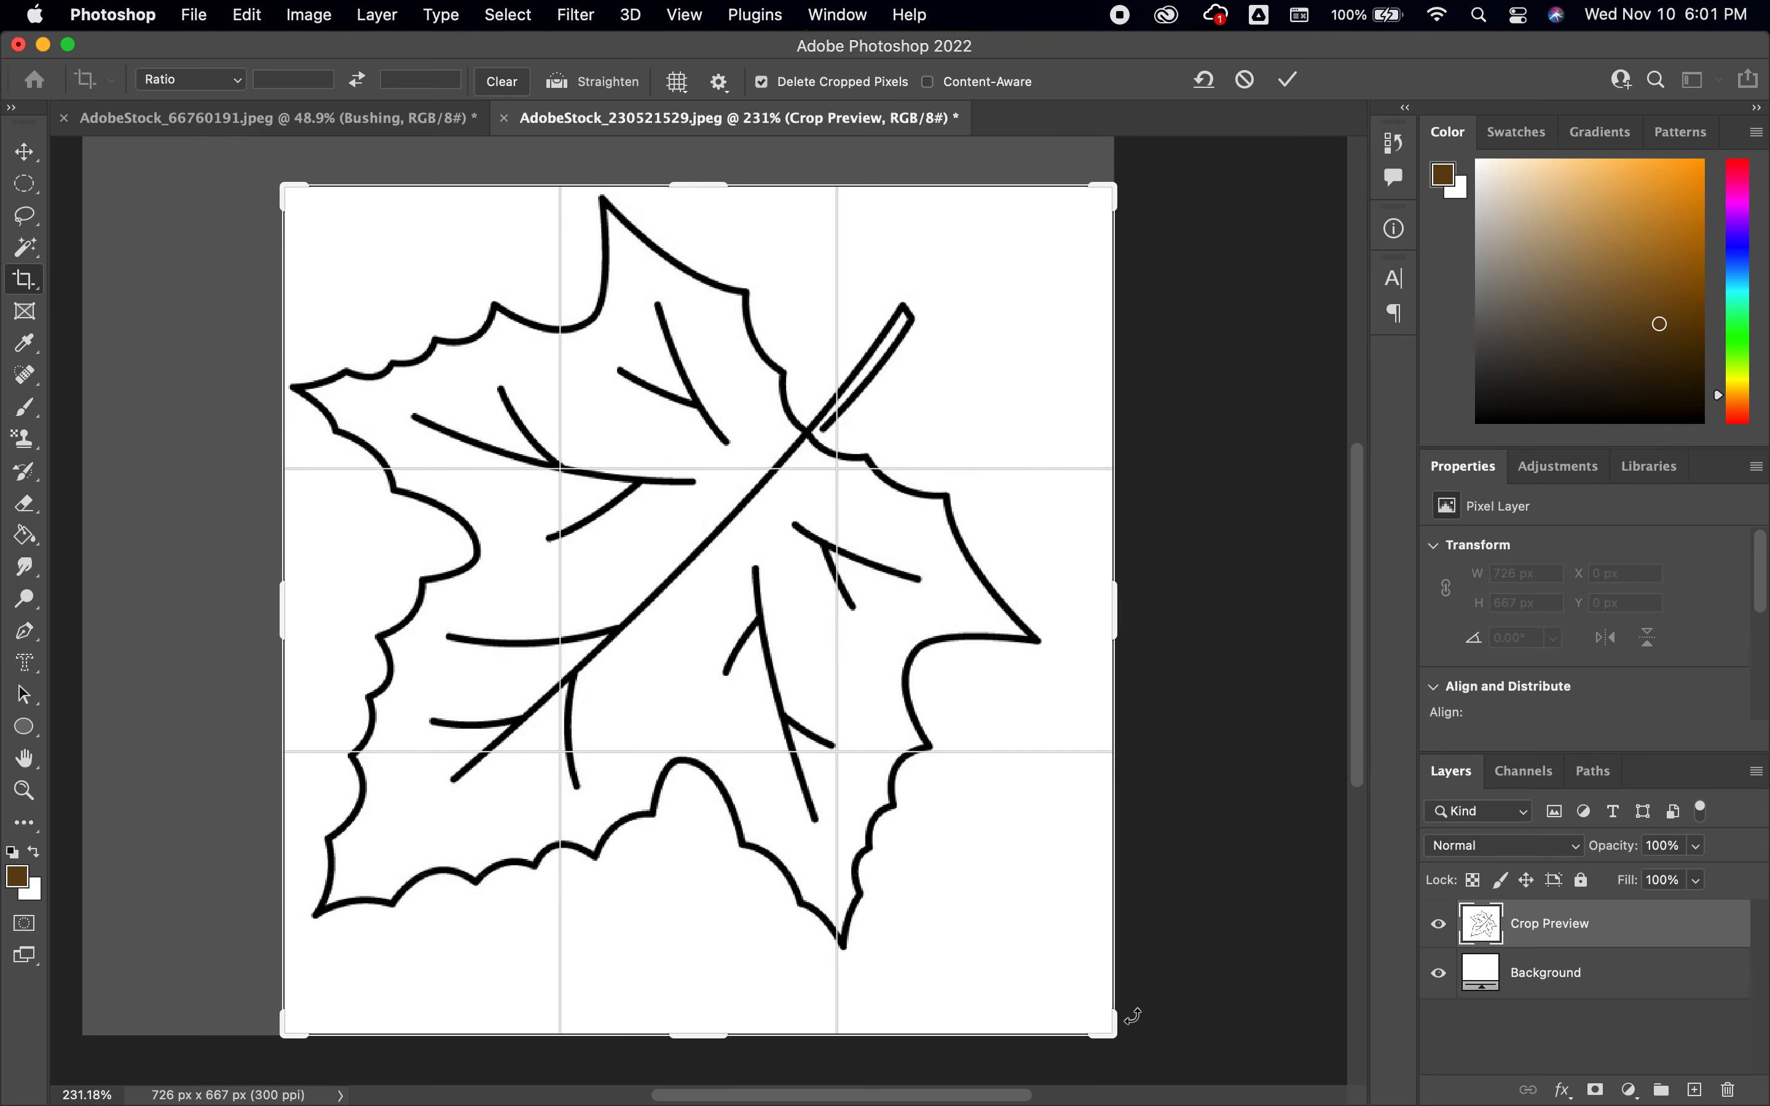
drag(1112, 1035, 1079, 994)
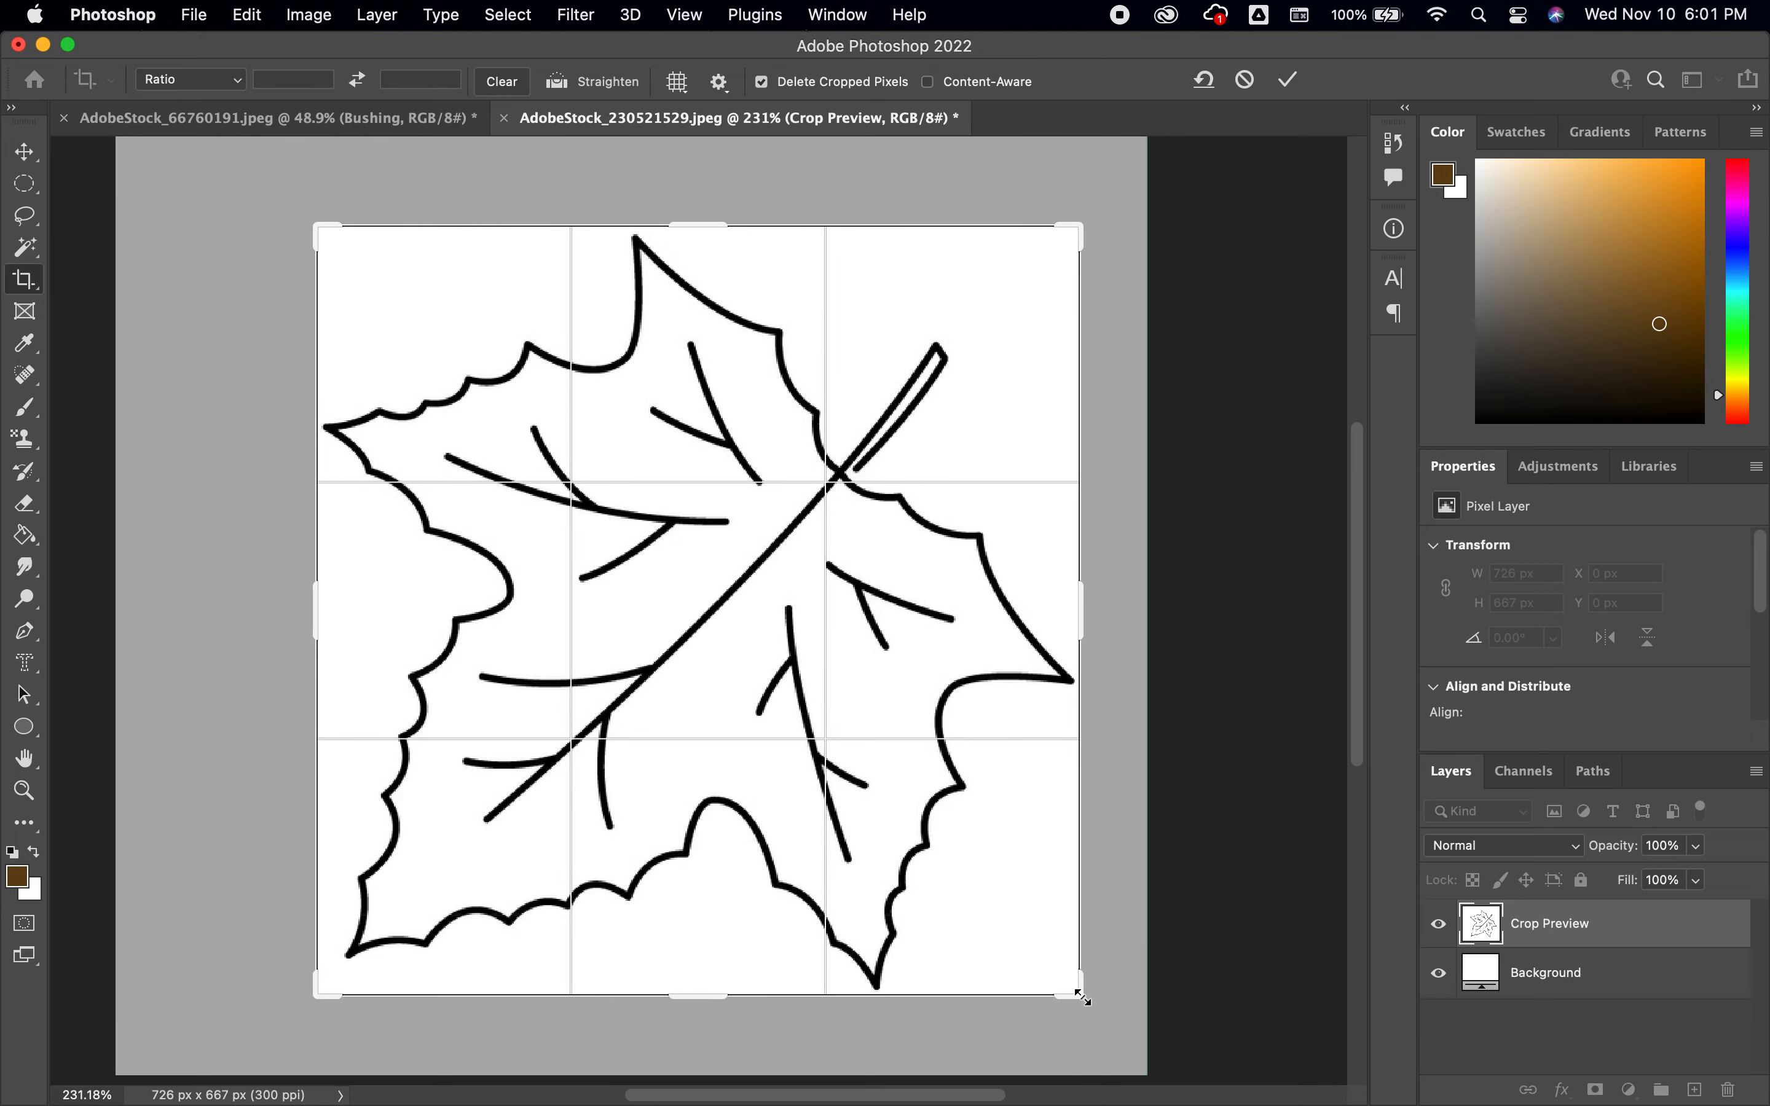
key(Return)
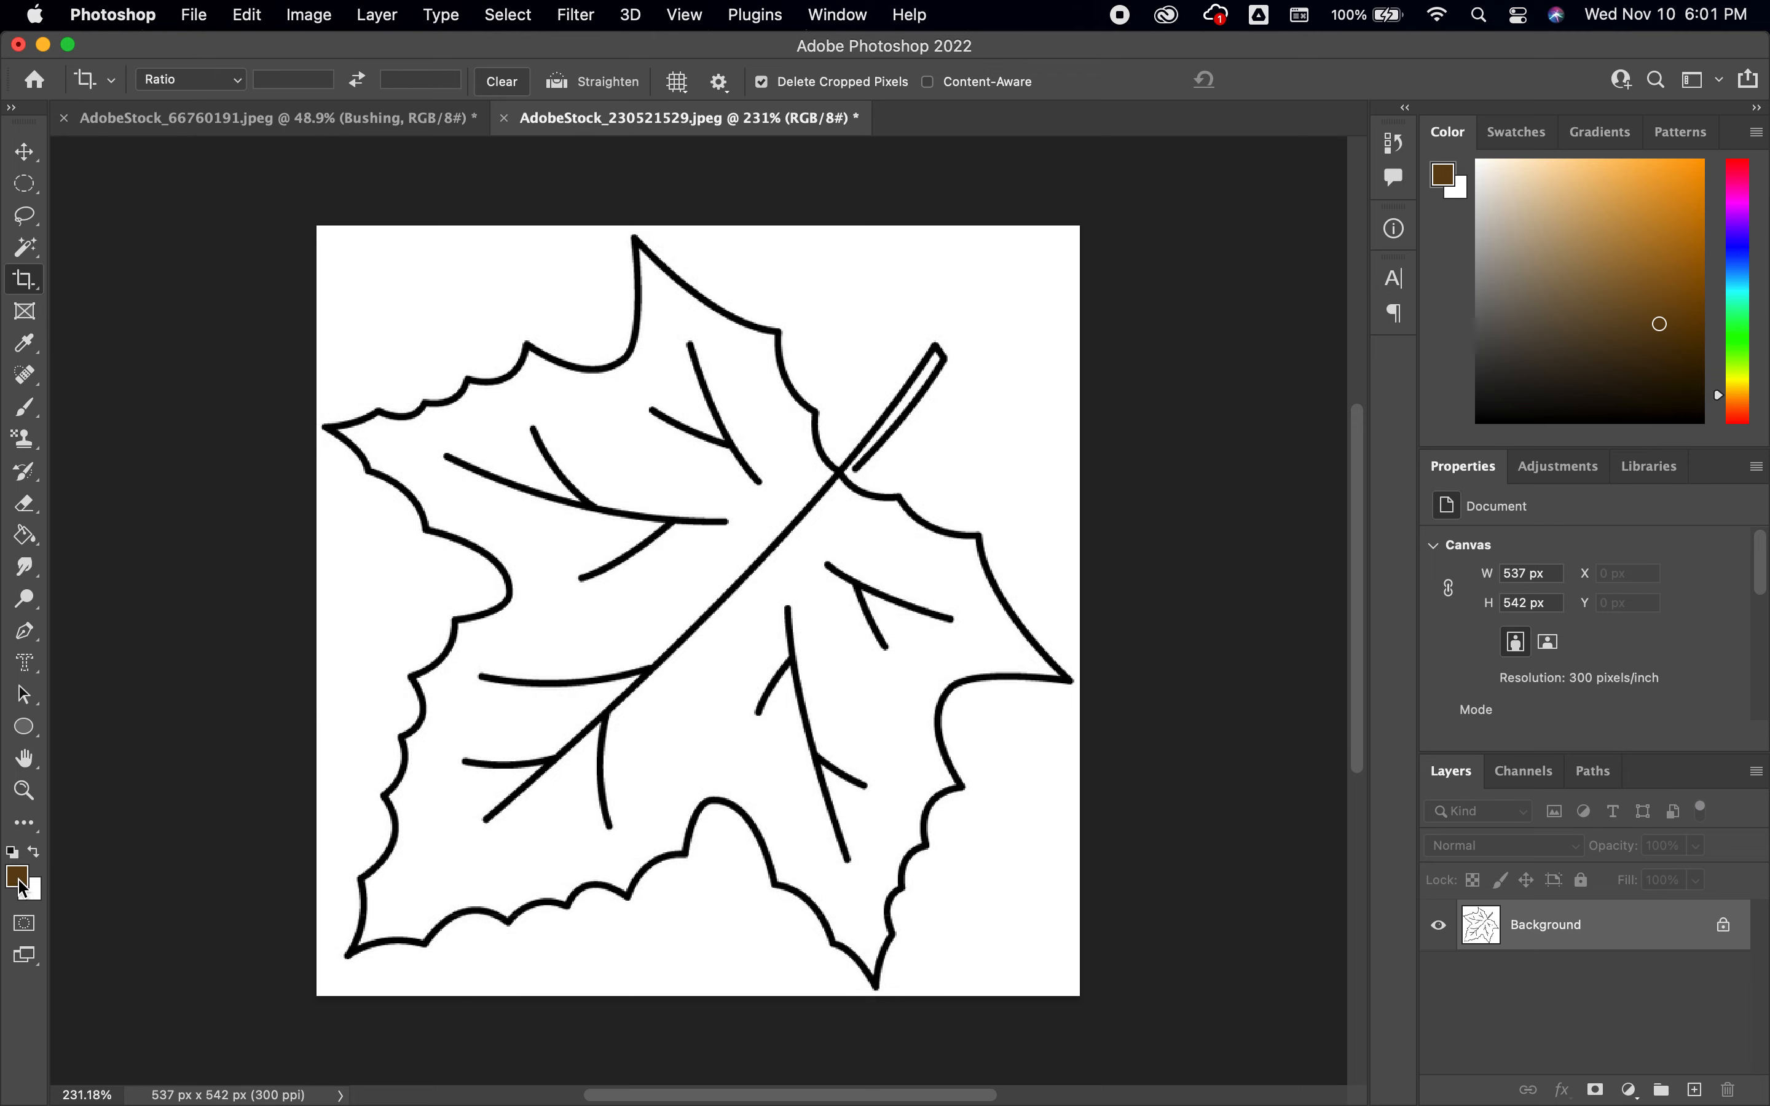
Step: Fill the leaf's interior with the dark brown foreground color and convert the Background into the regular layer Layer 0
click(24, 535)
click(538, 553)
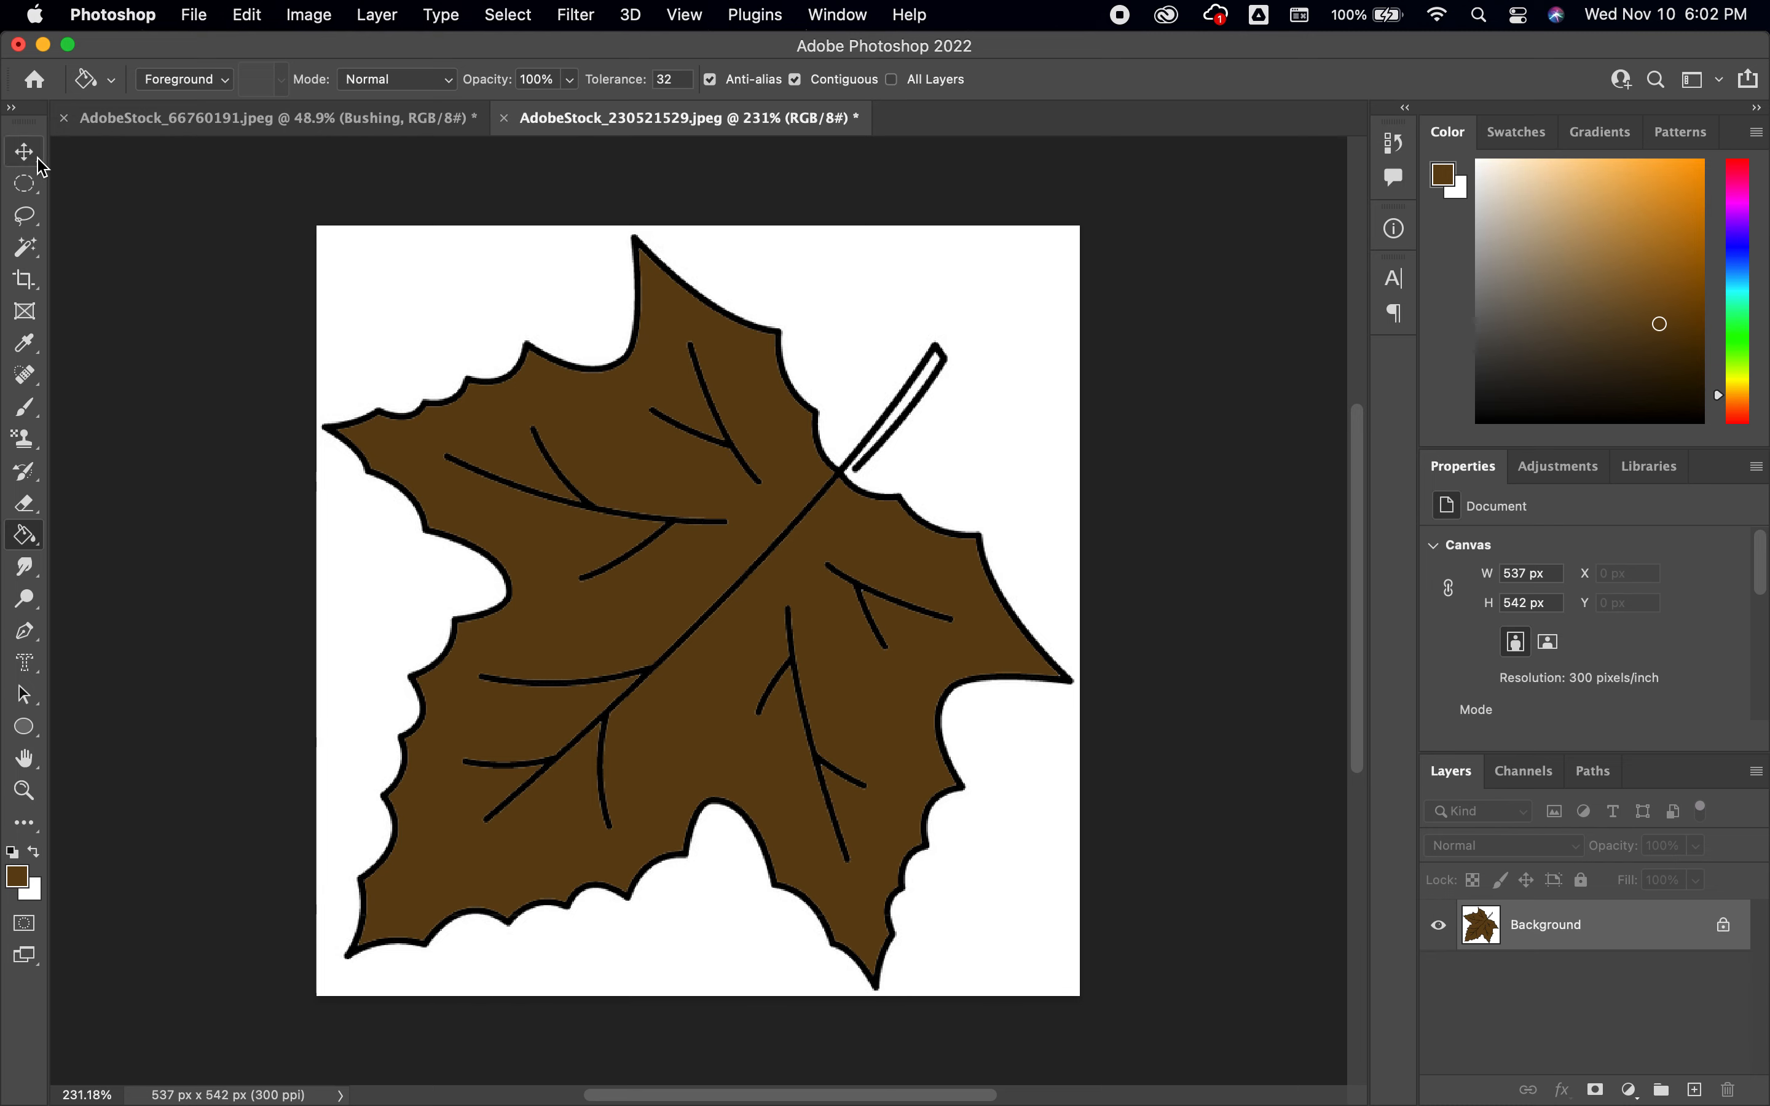
double_click(1560, 932)
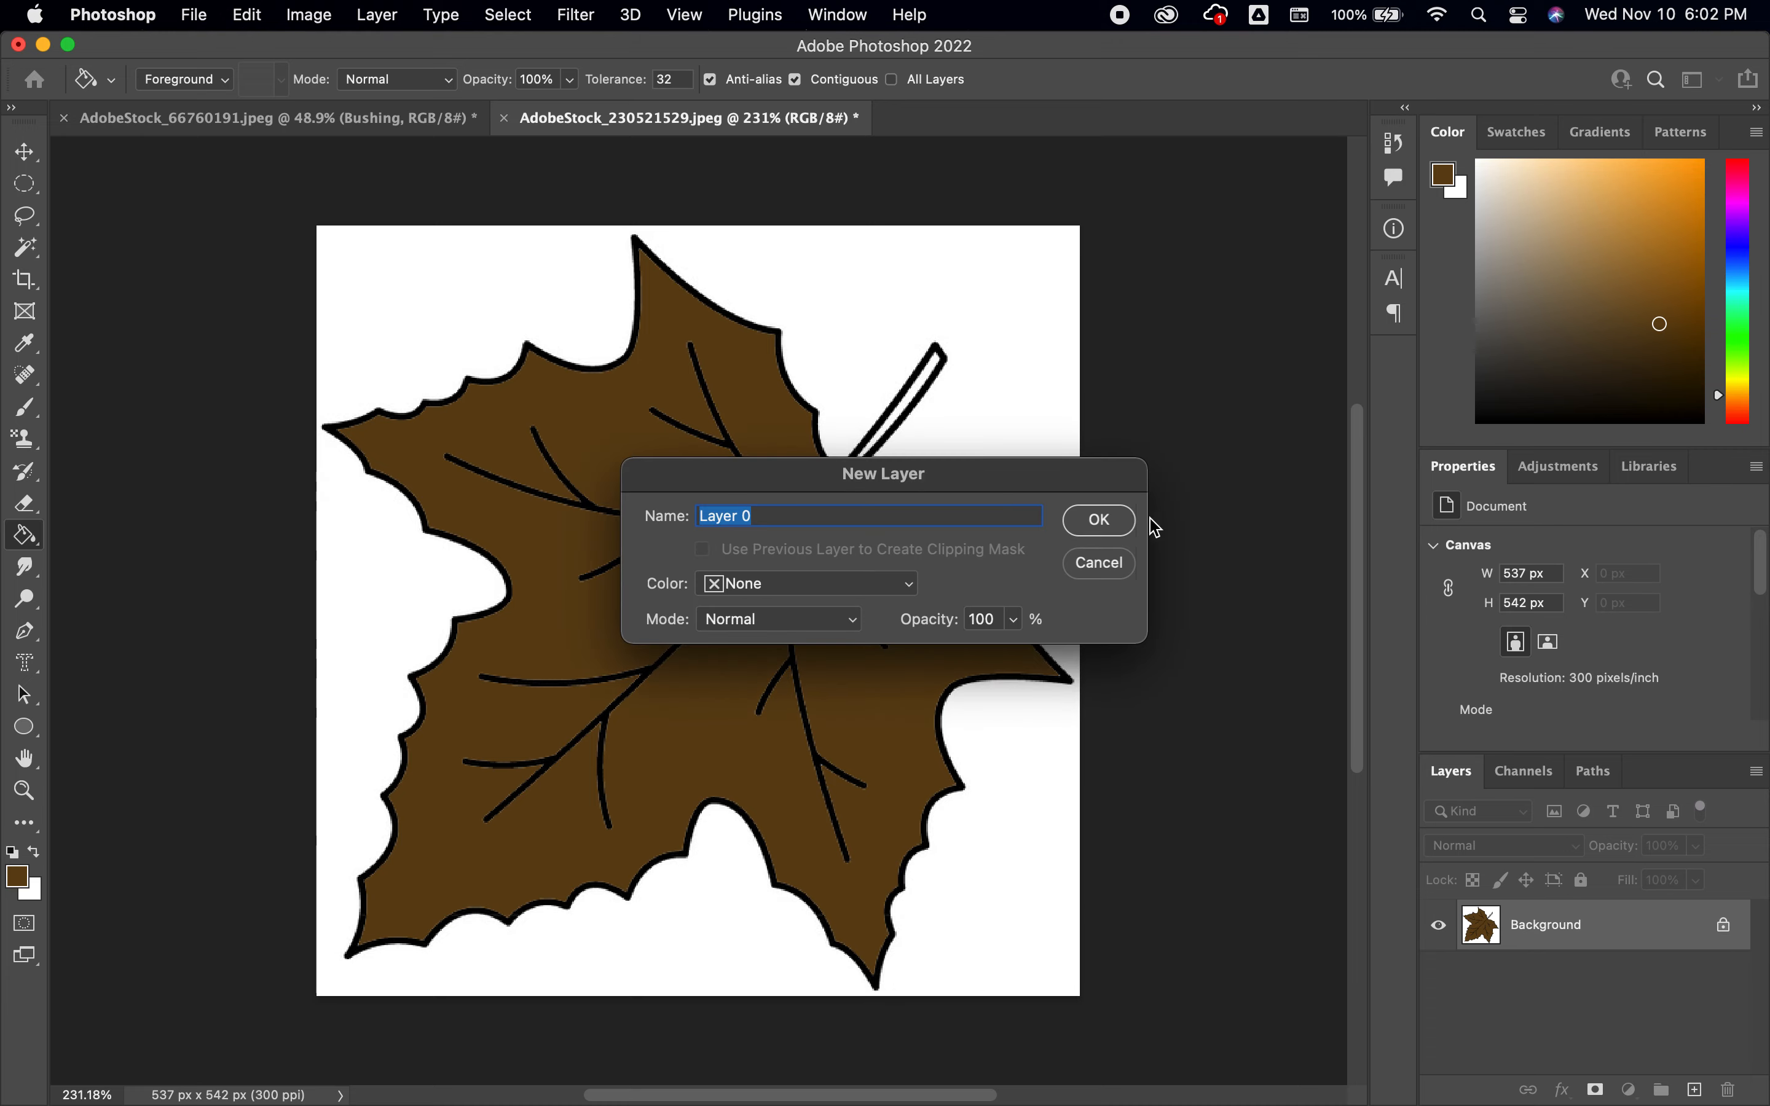
click(1114, 528)
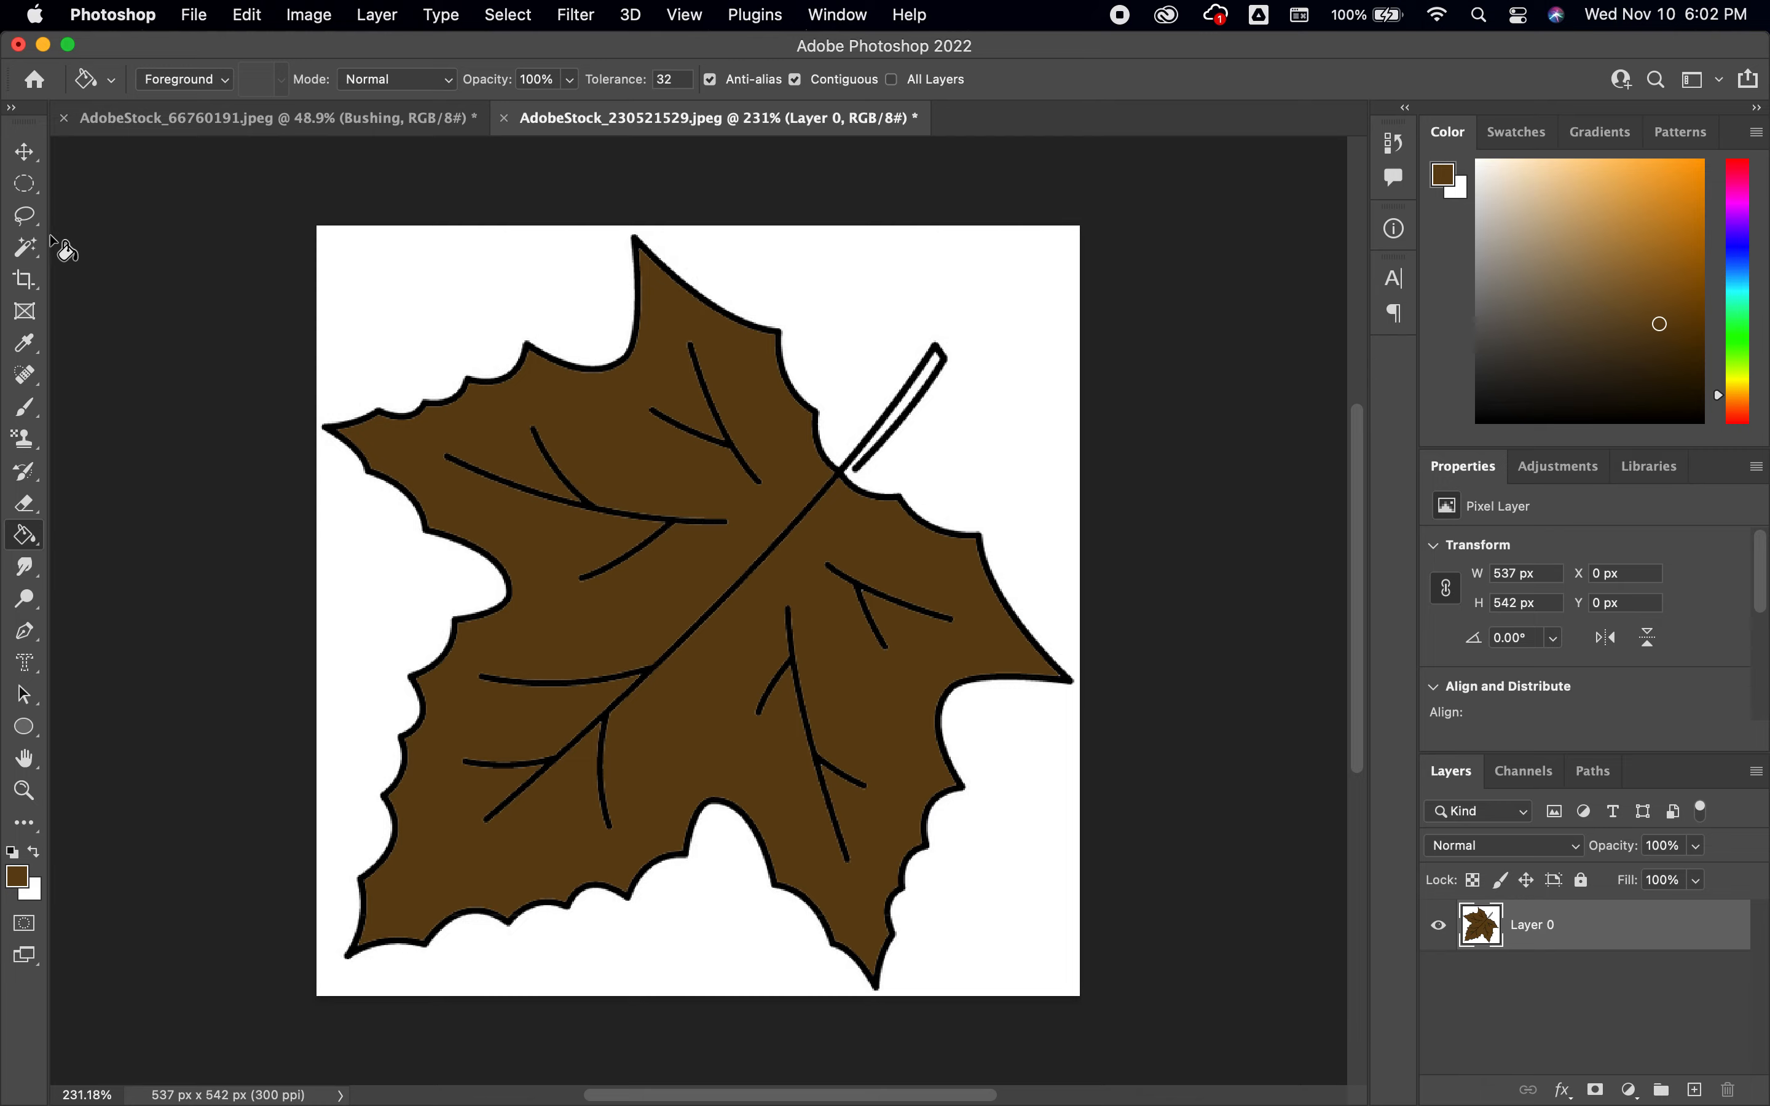
Step: Select the white area around the leaf with the Magic Wand and delete it to make the background transparent
click(26, 248)
click(401, 288)
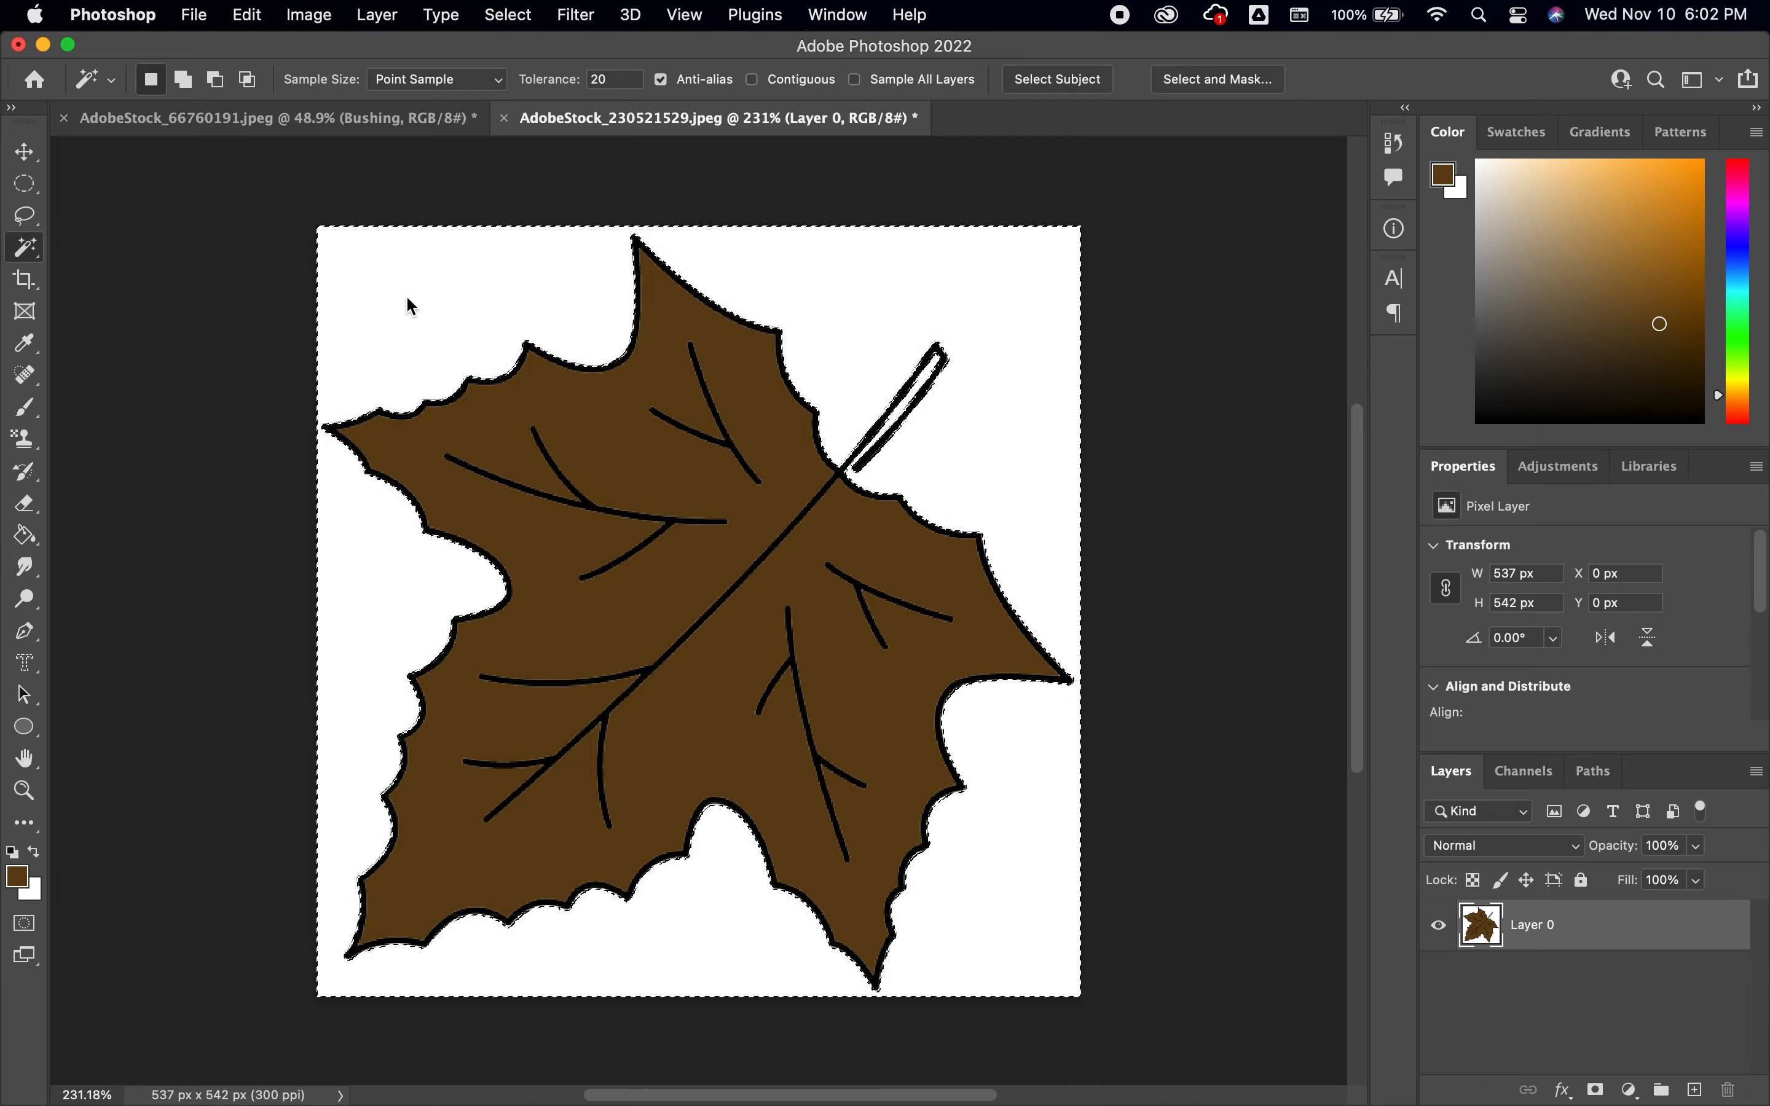
key(Delete)
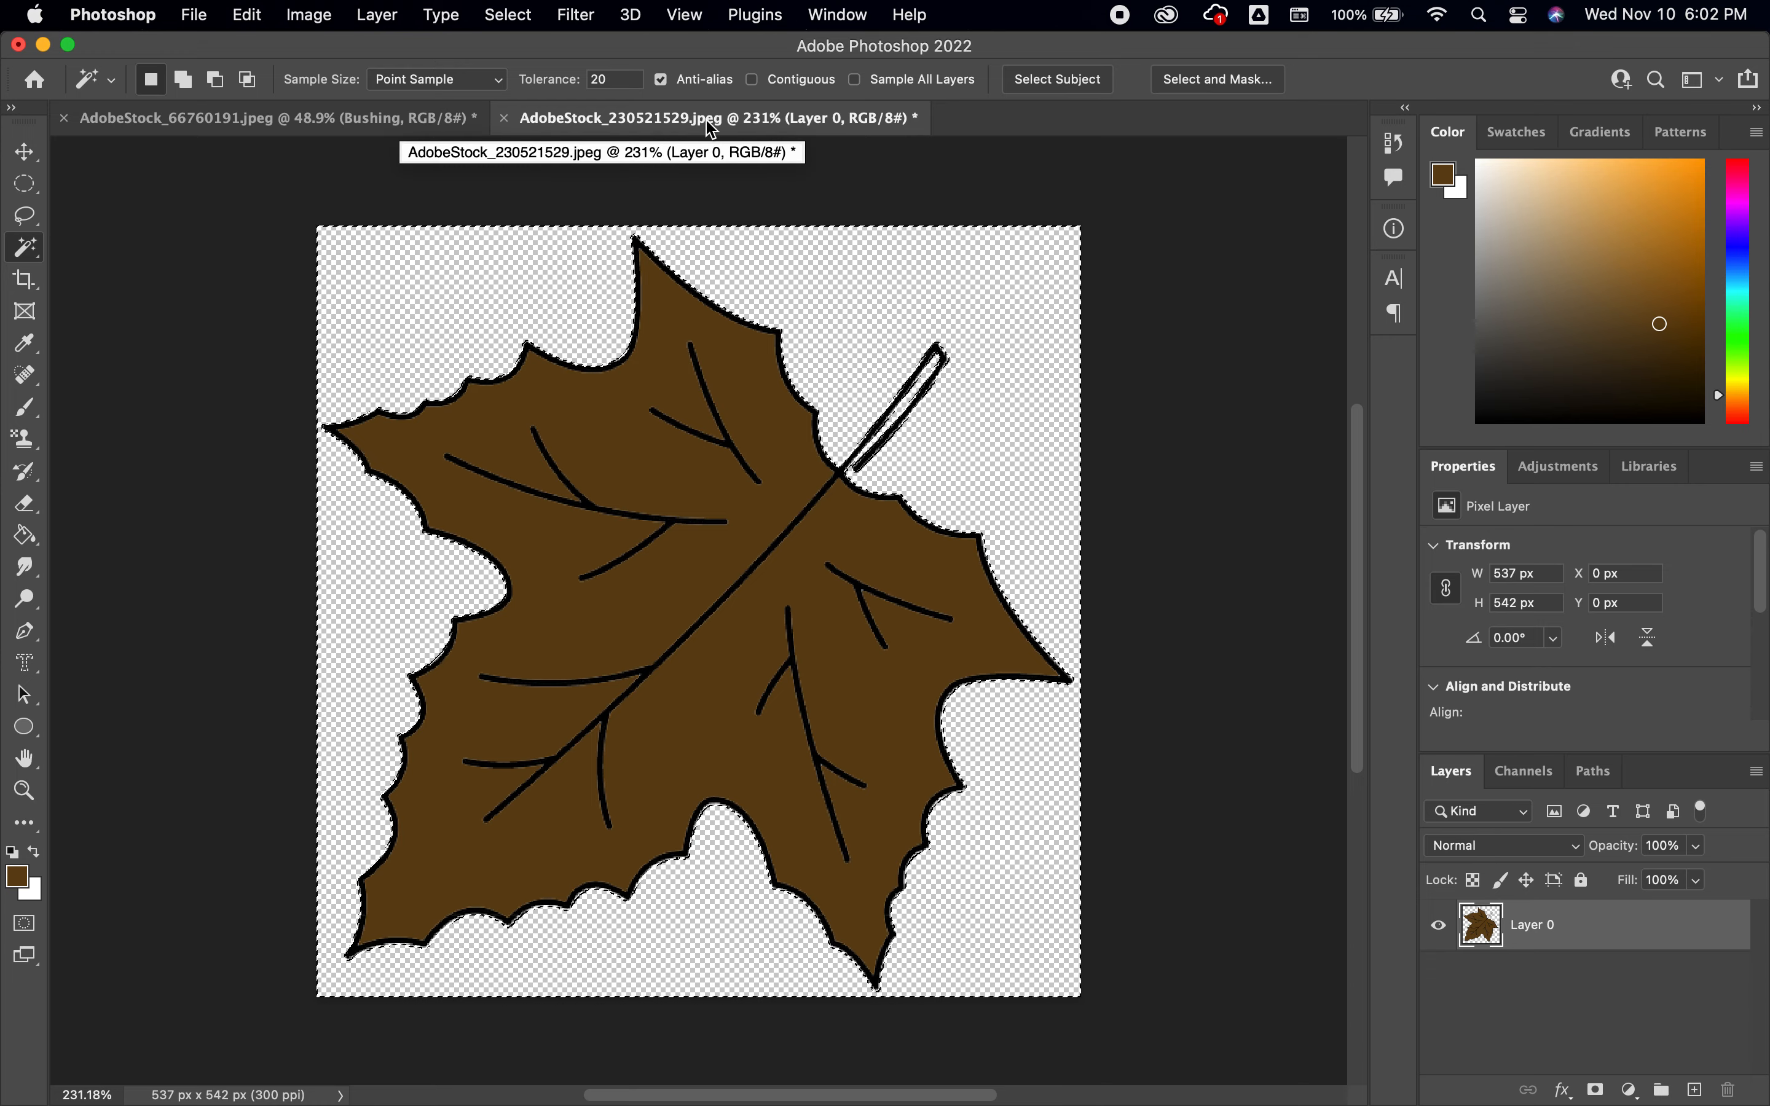
Step: Save the image to the computer's Downloads folder as Leaf in Photoshop format, and clear the selection
click(194, 15)
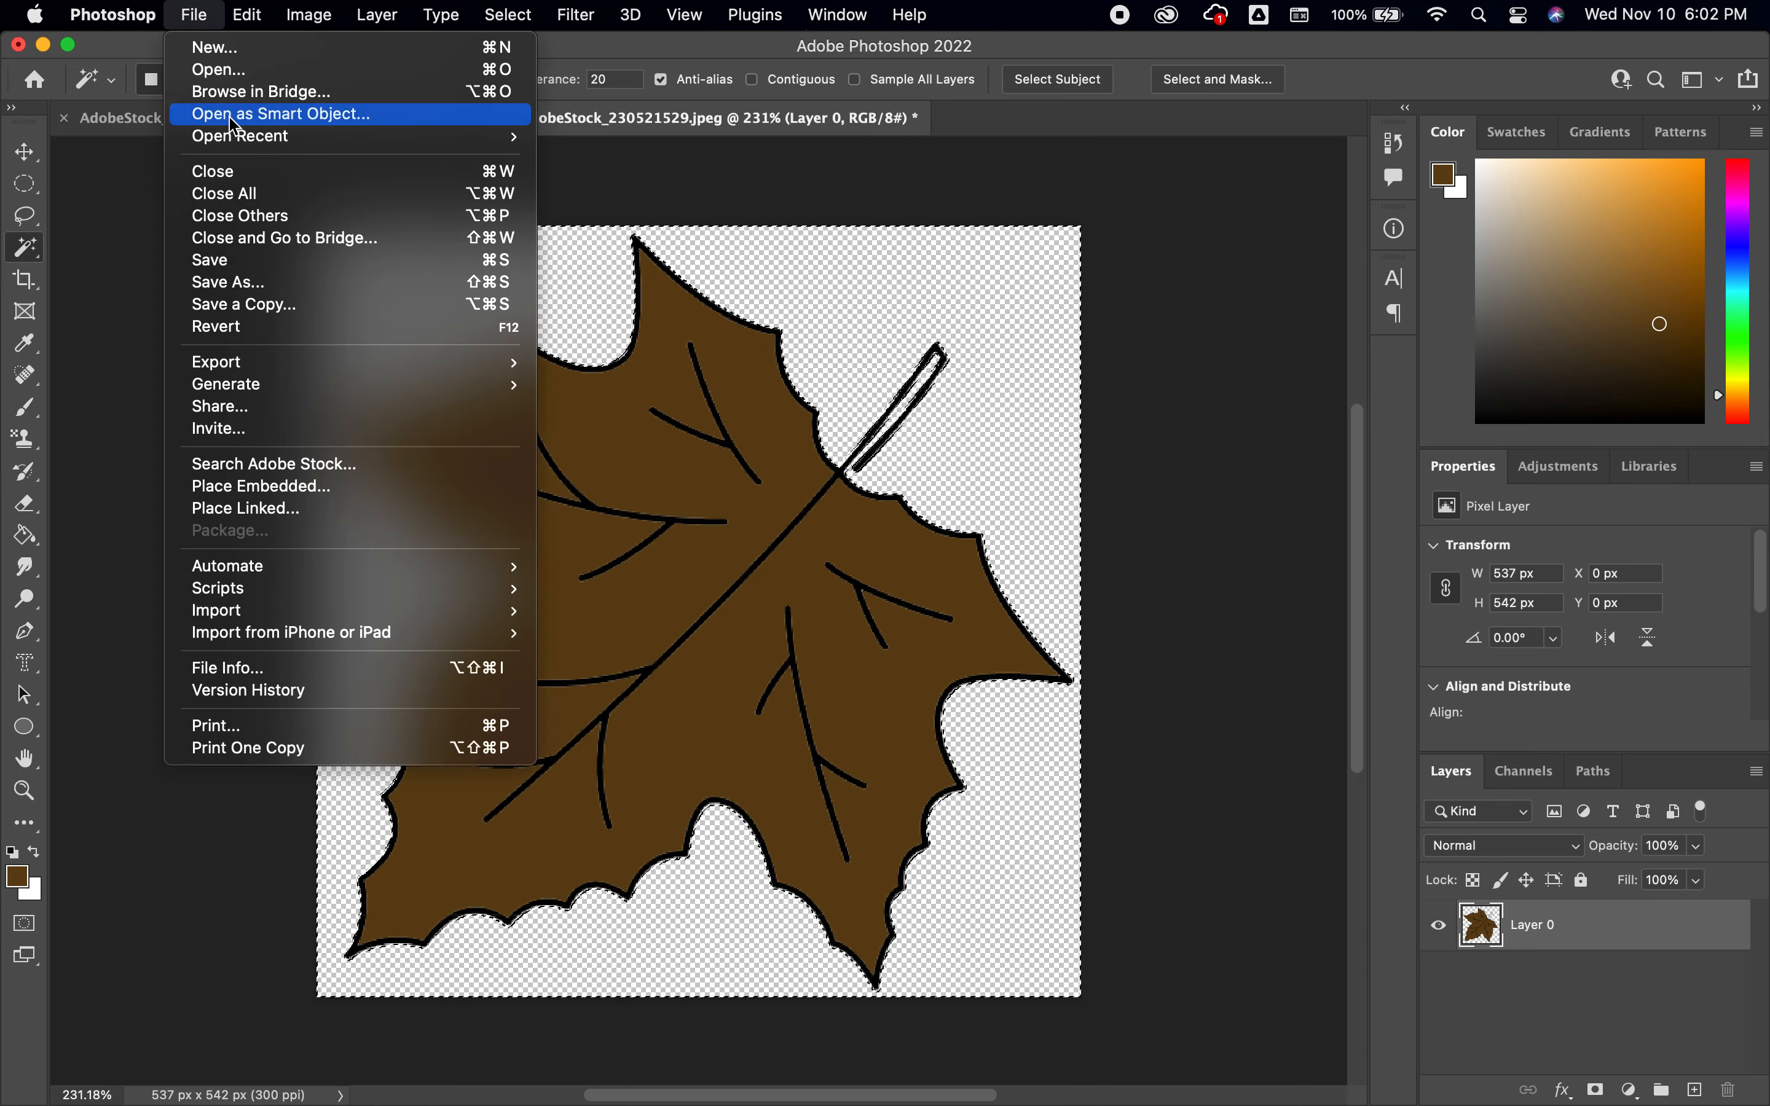
click(489, 288)
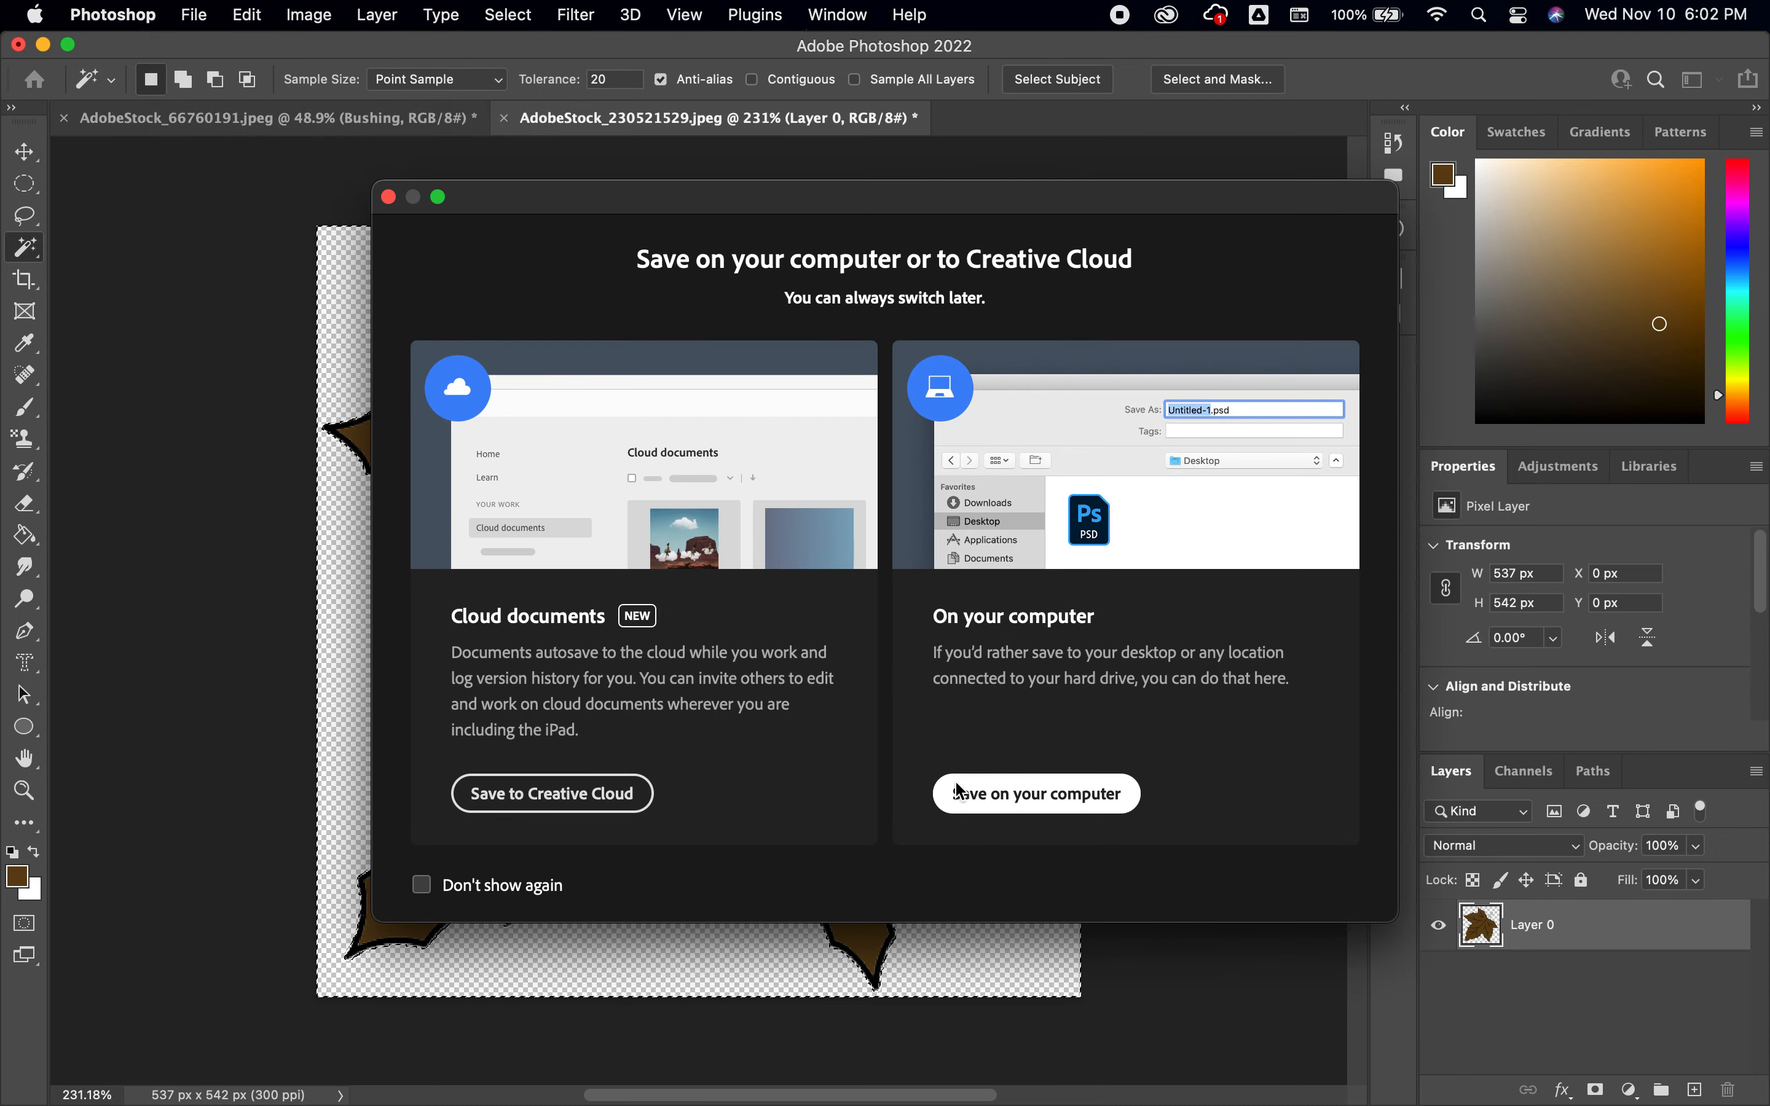
key(Return)
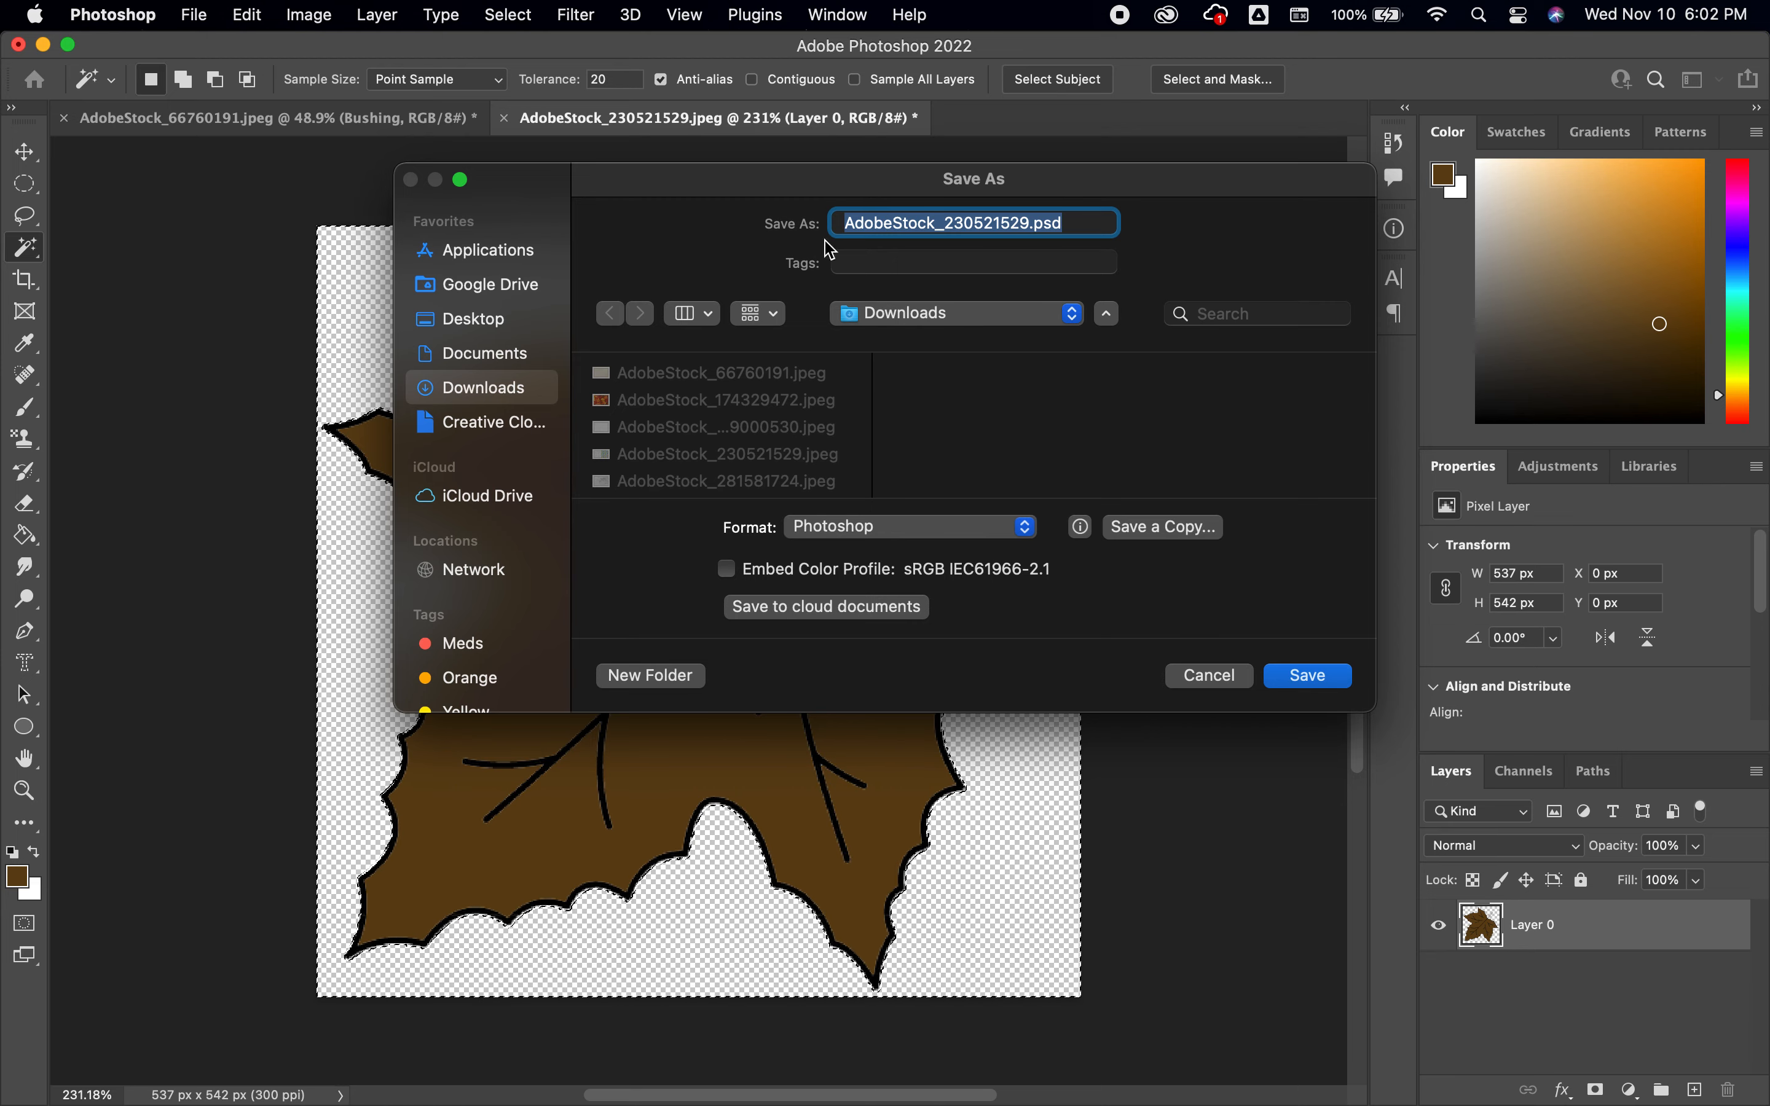
click(1027, 528)
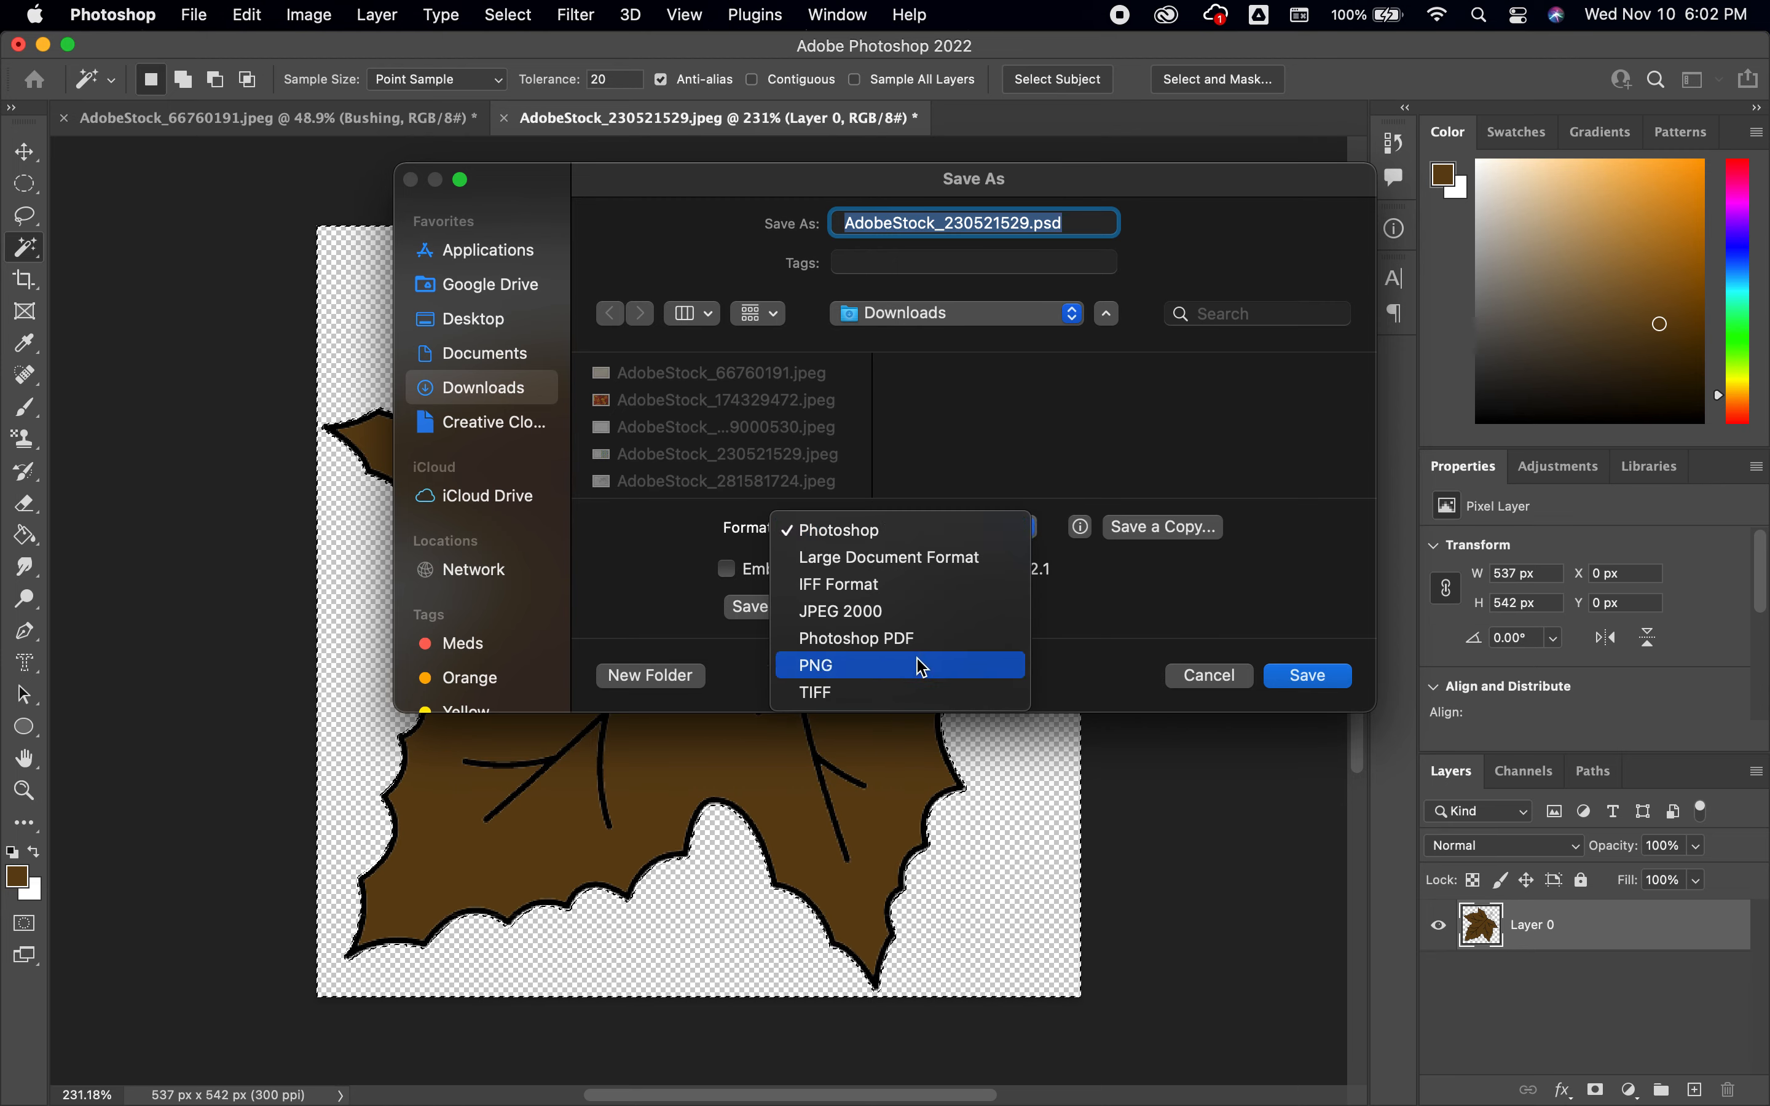
click(943, 544)
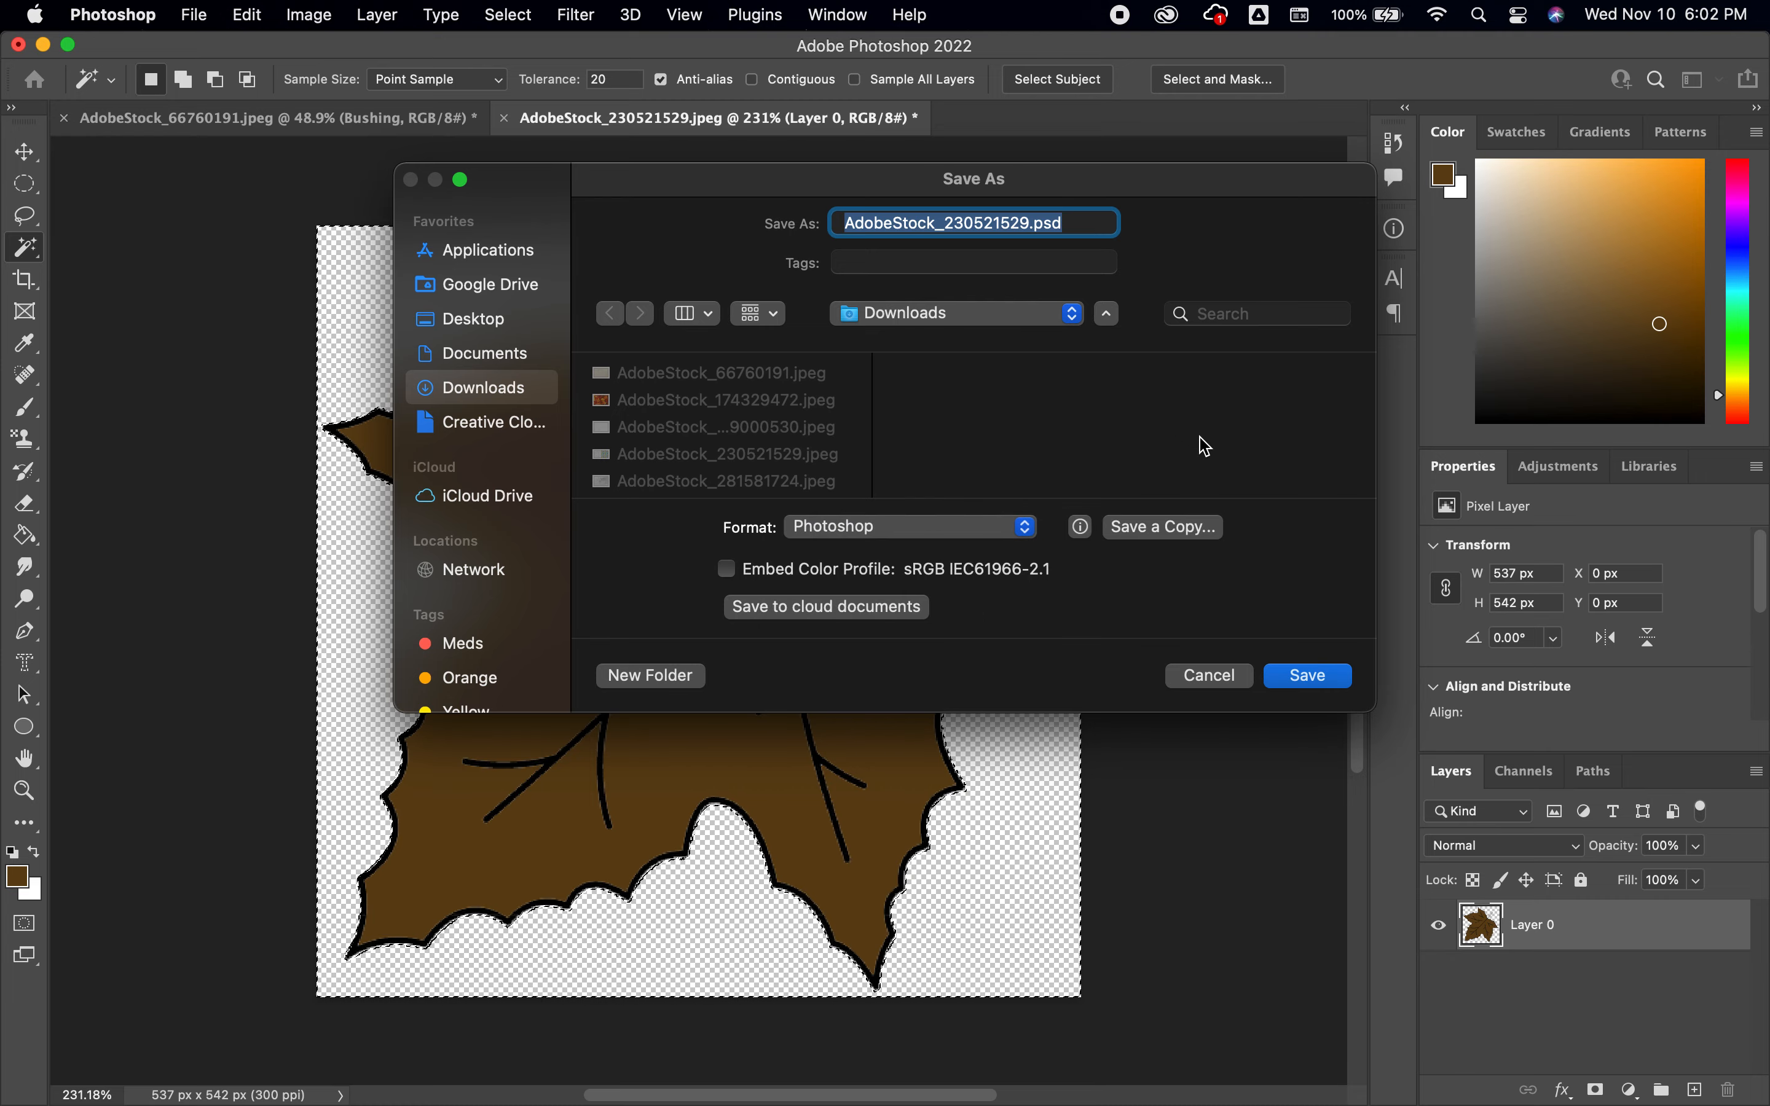
text(Leaf)
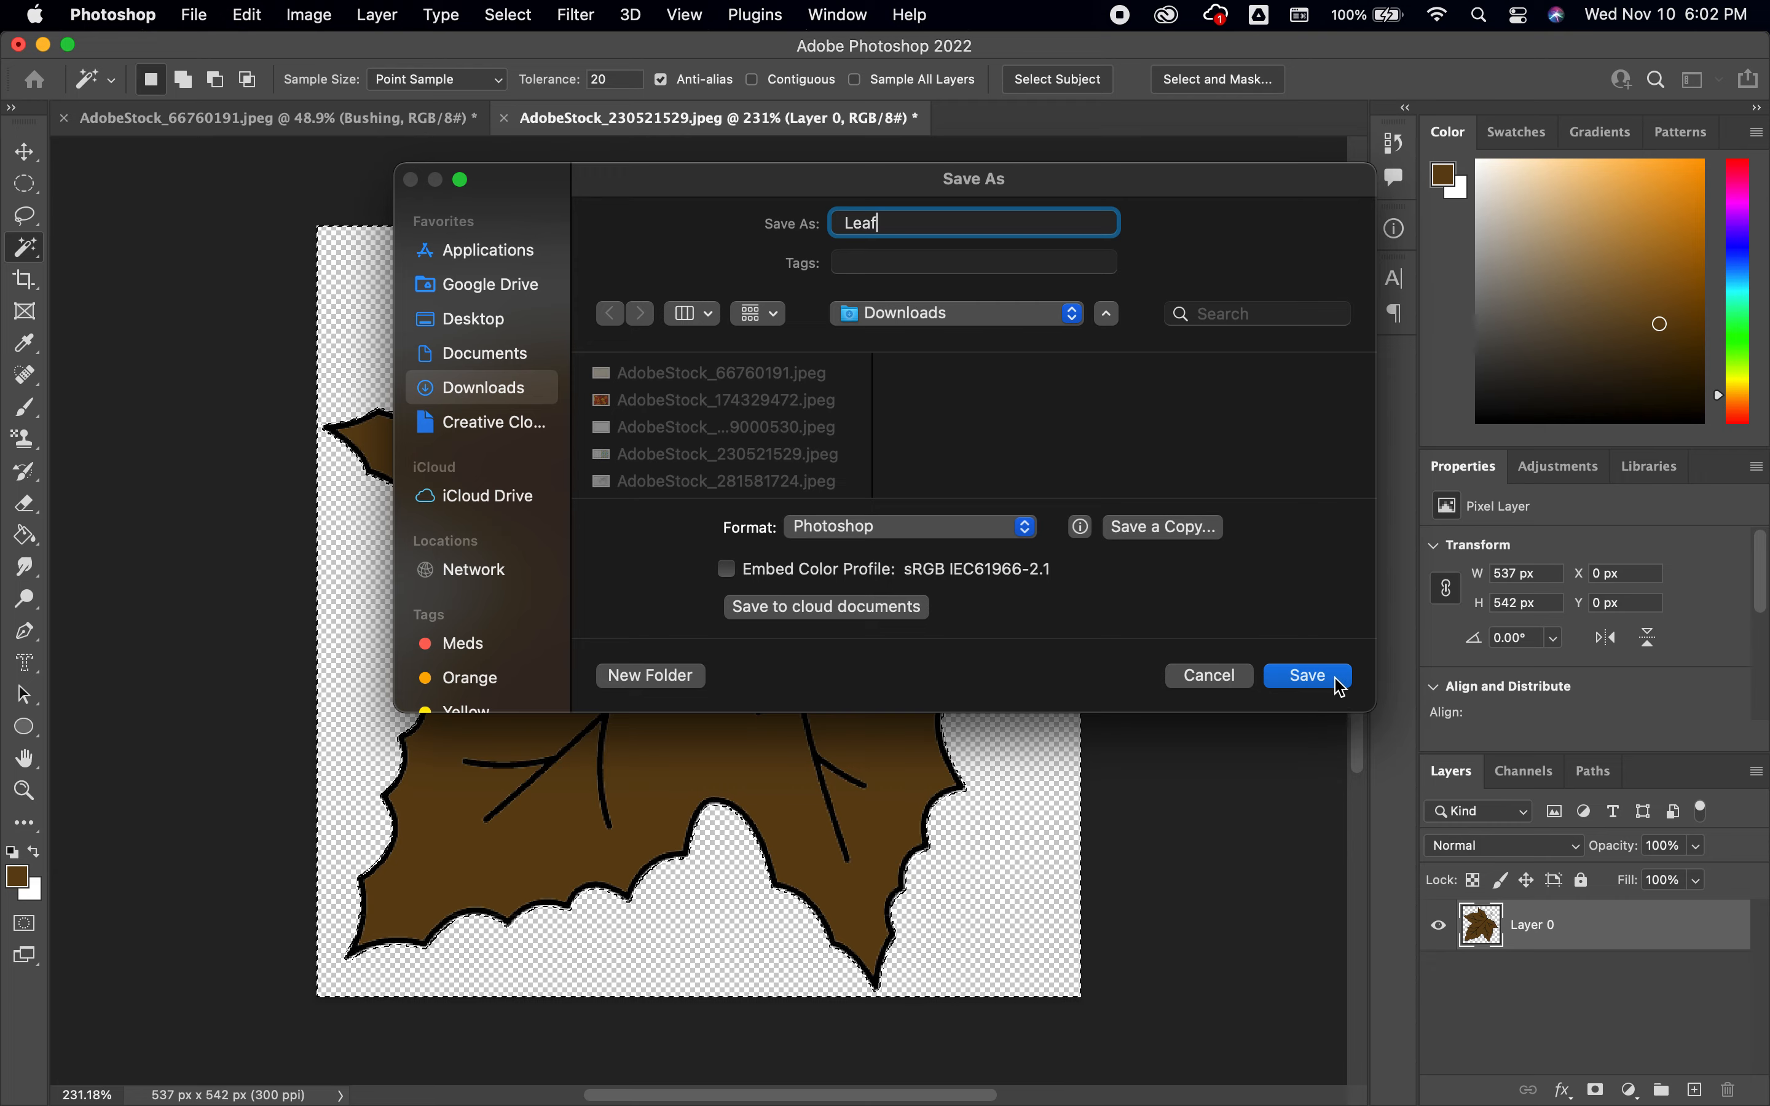
click(1336, 682)
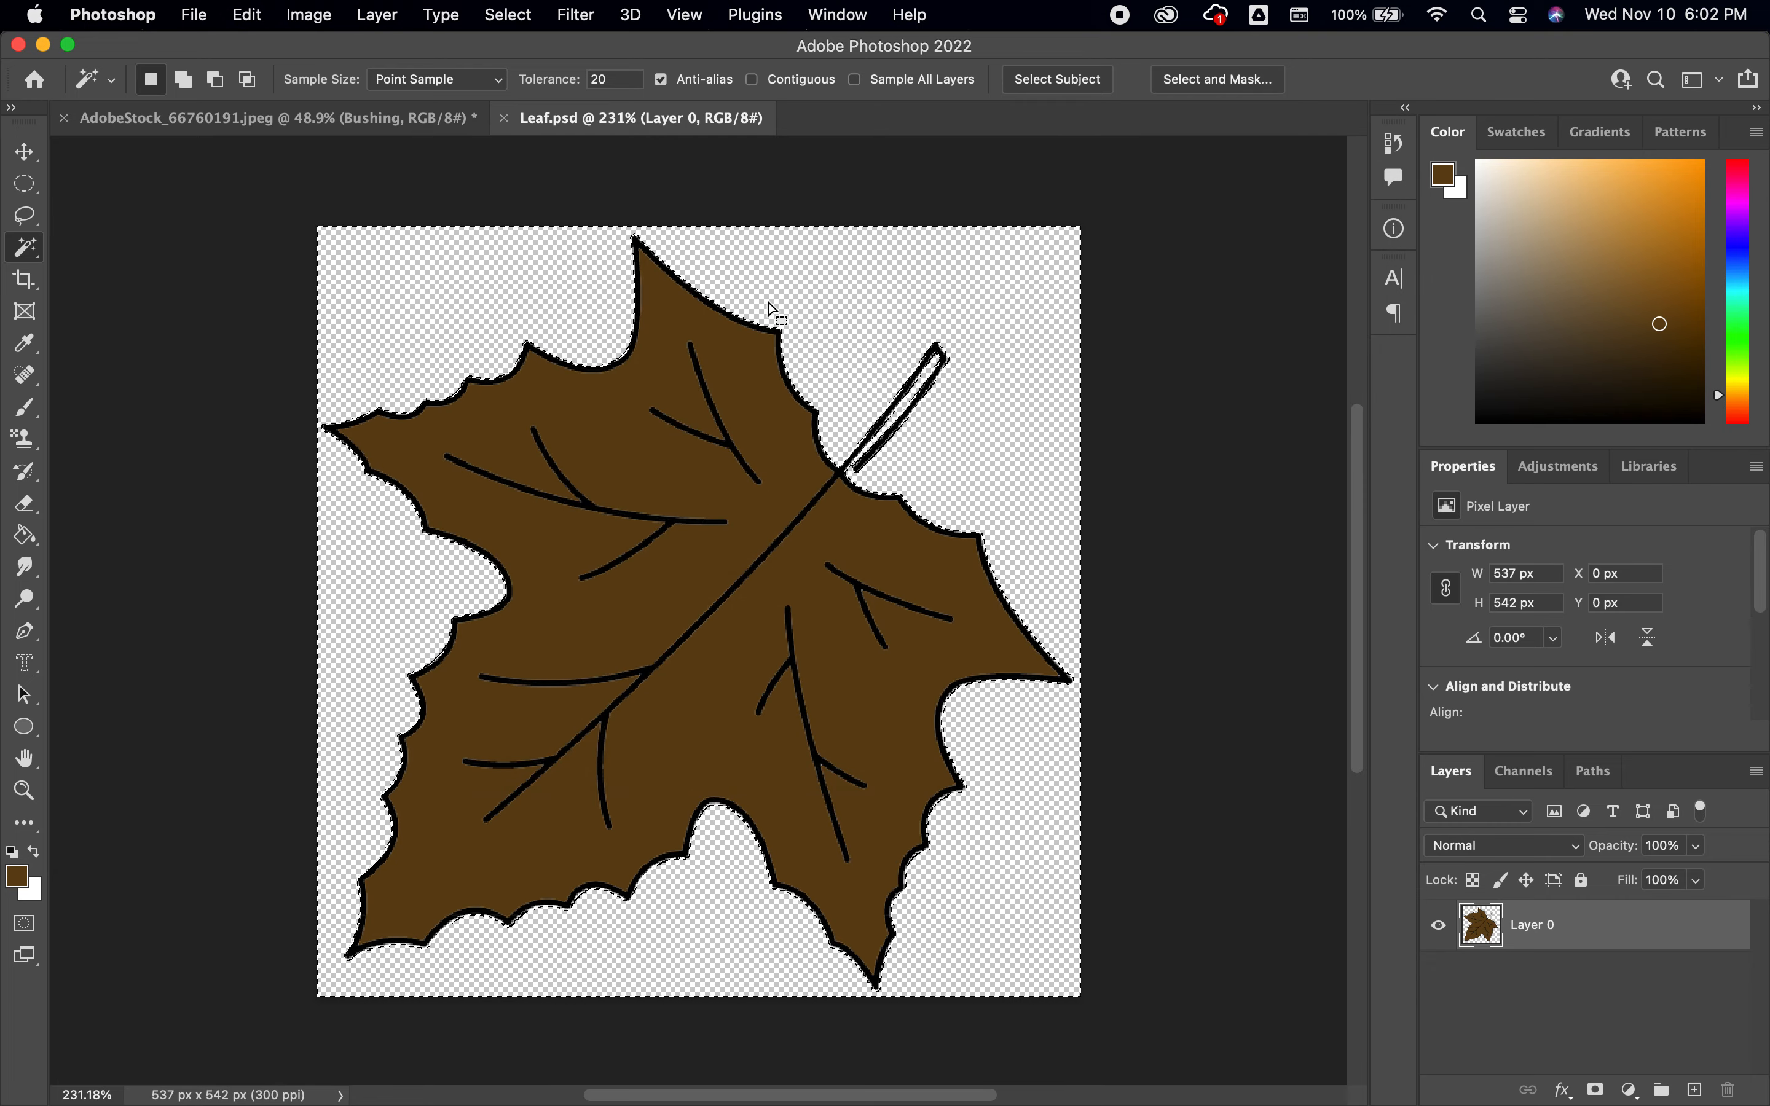
key(super+d)
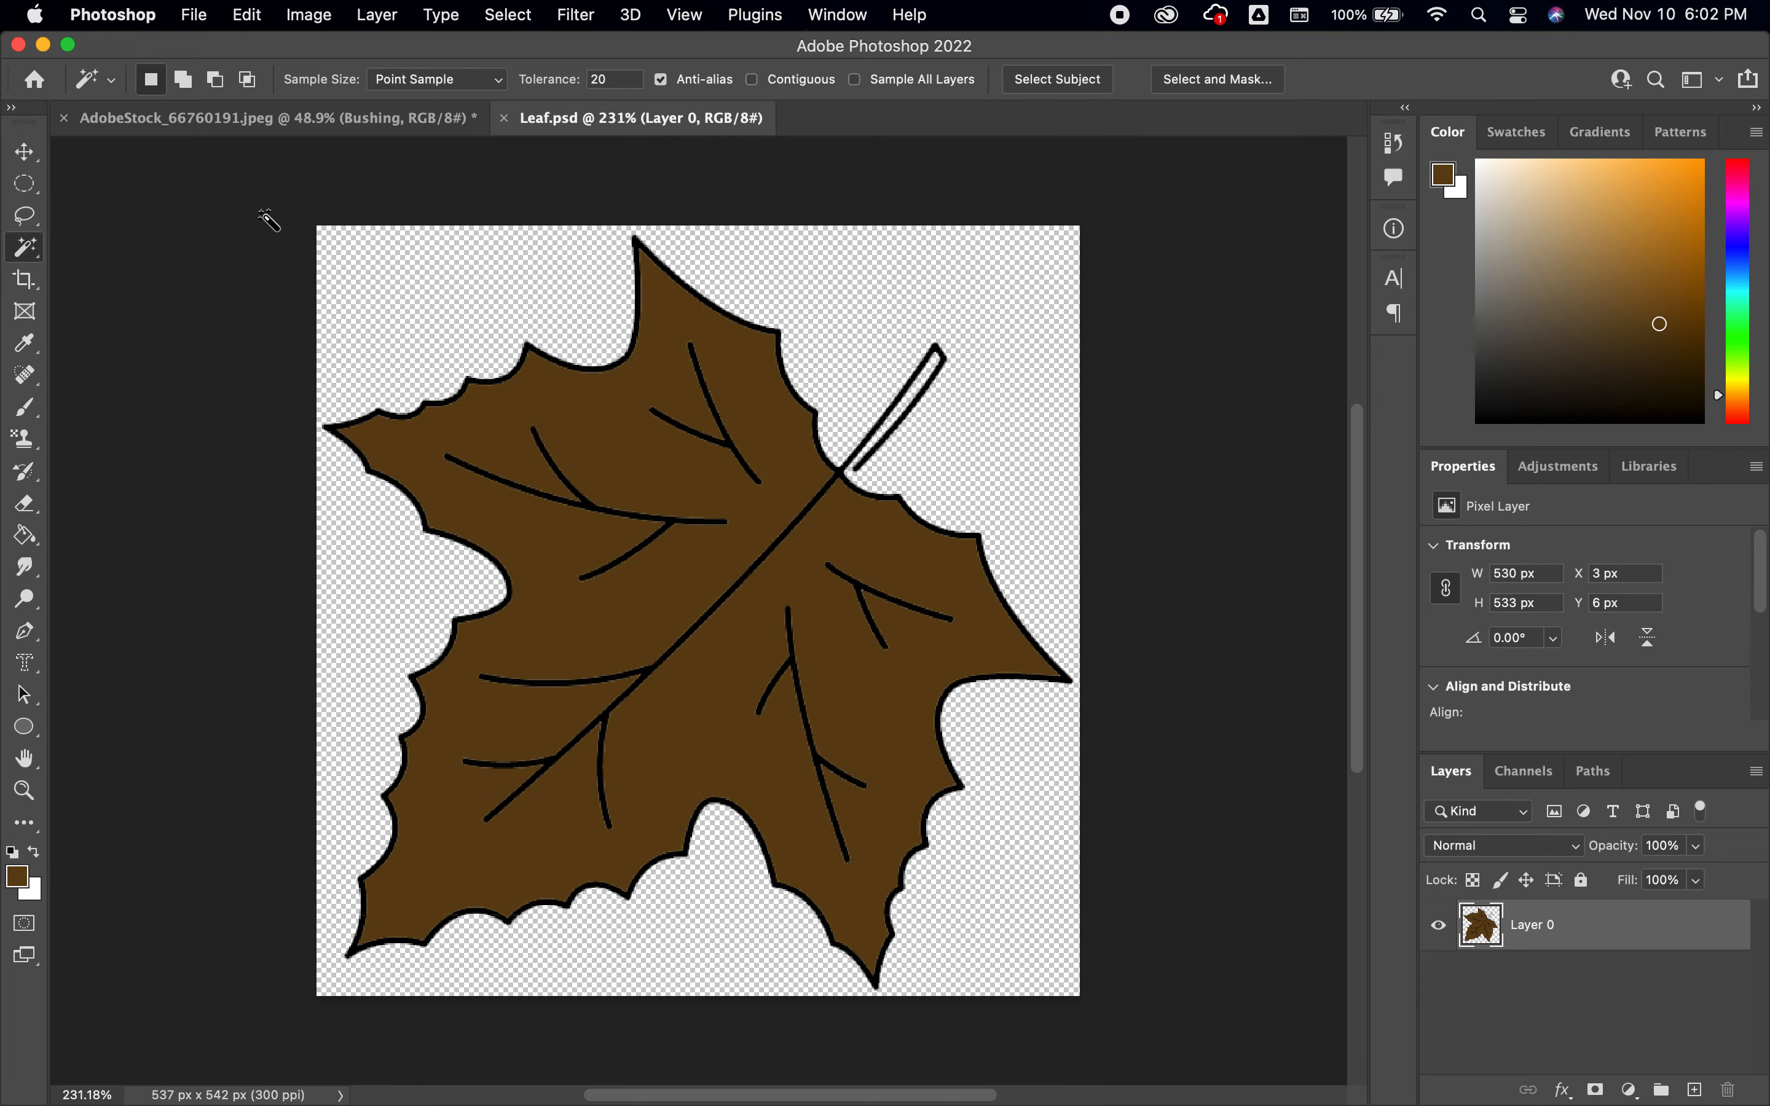
Step: Try a rectangular marquee selection around the whole leaf and clear it
click(28, 188)
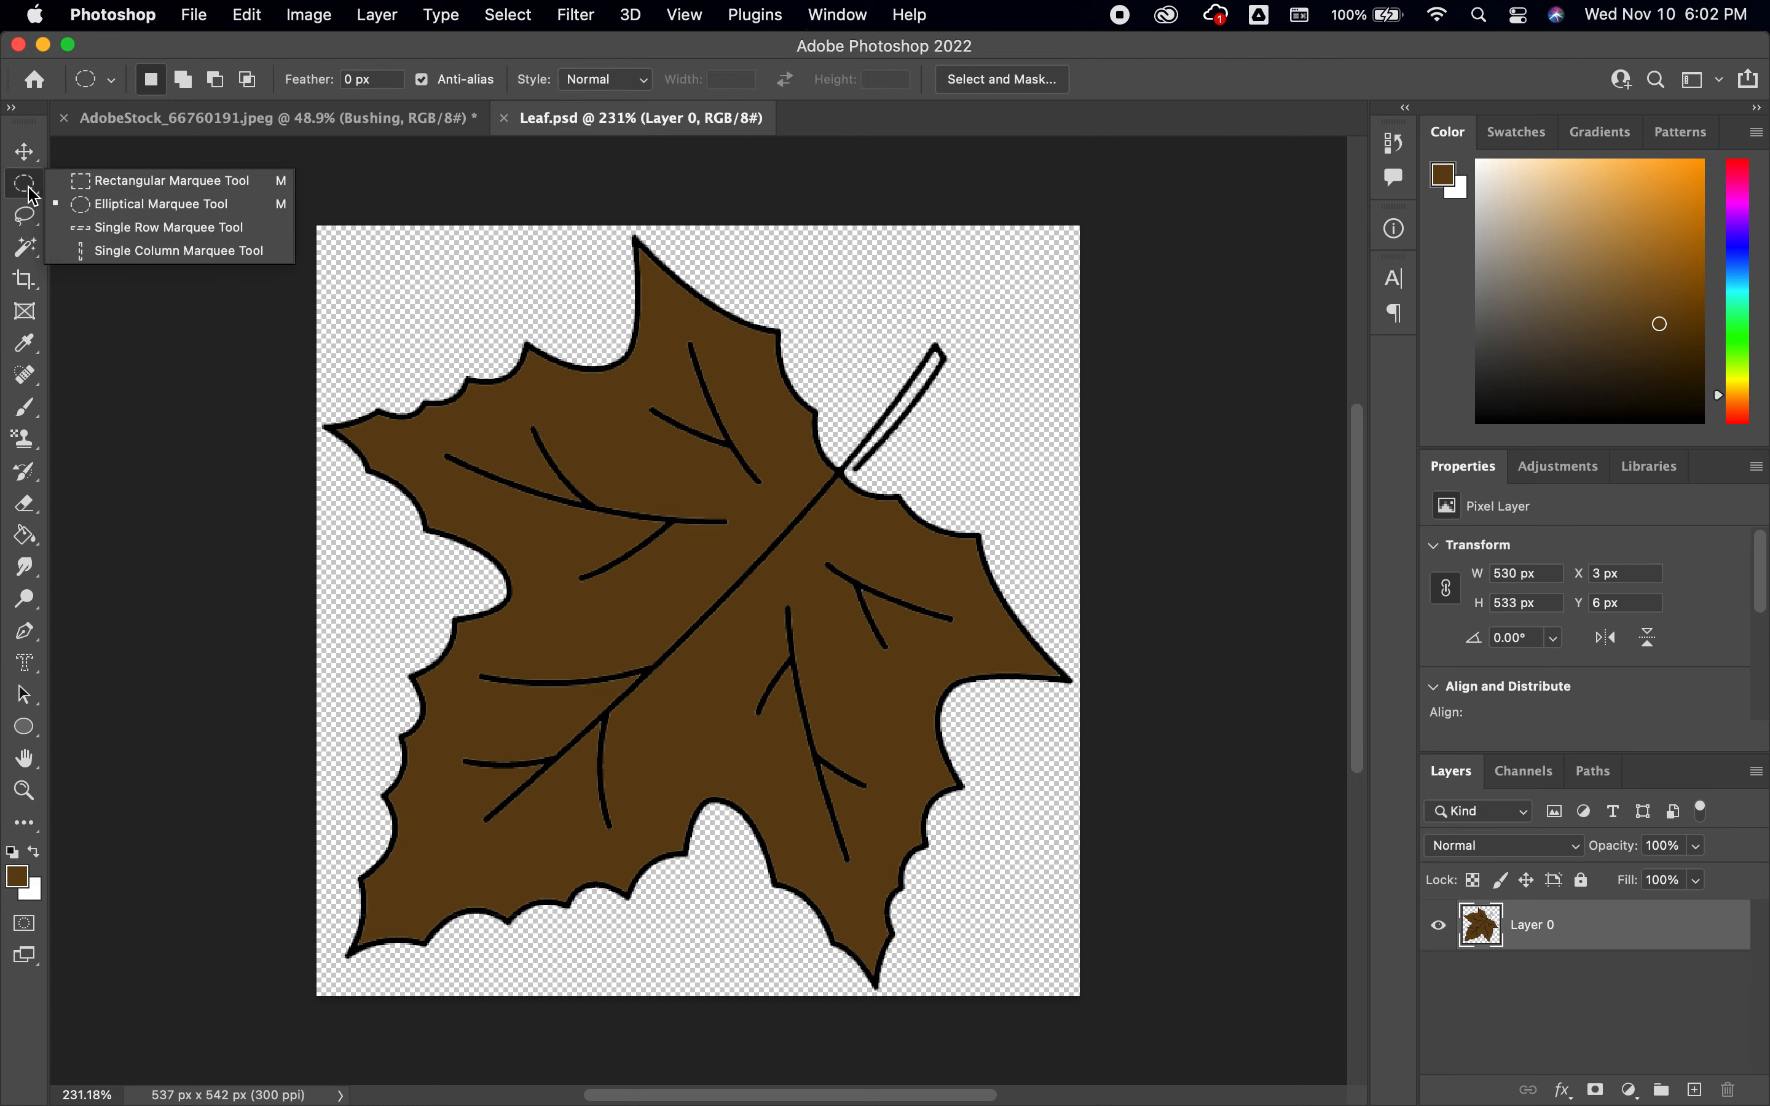
click(88, 181)
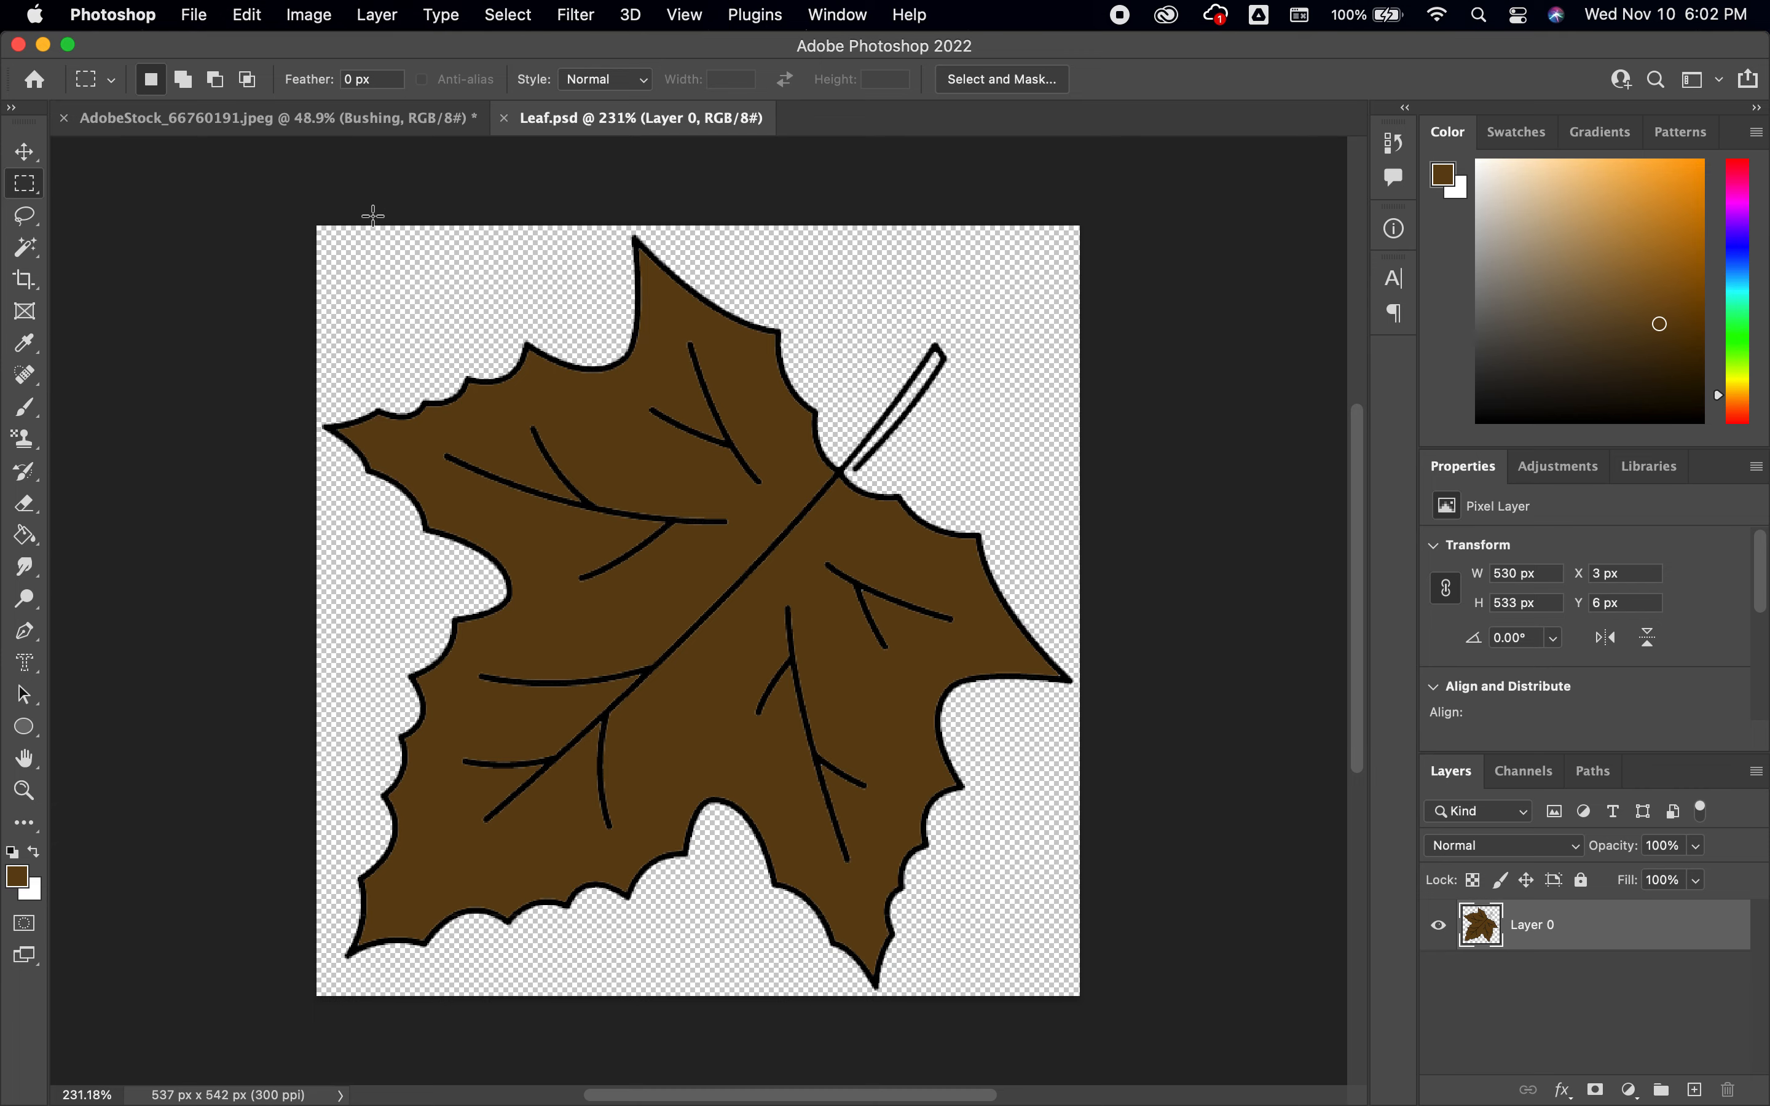
drag(281, 195, 1275, 1099)
key(super+d)
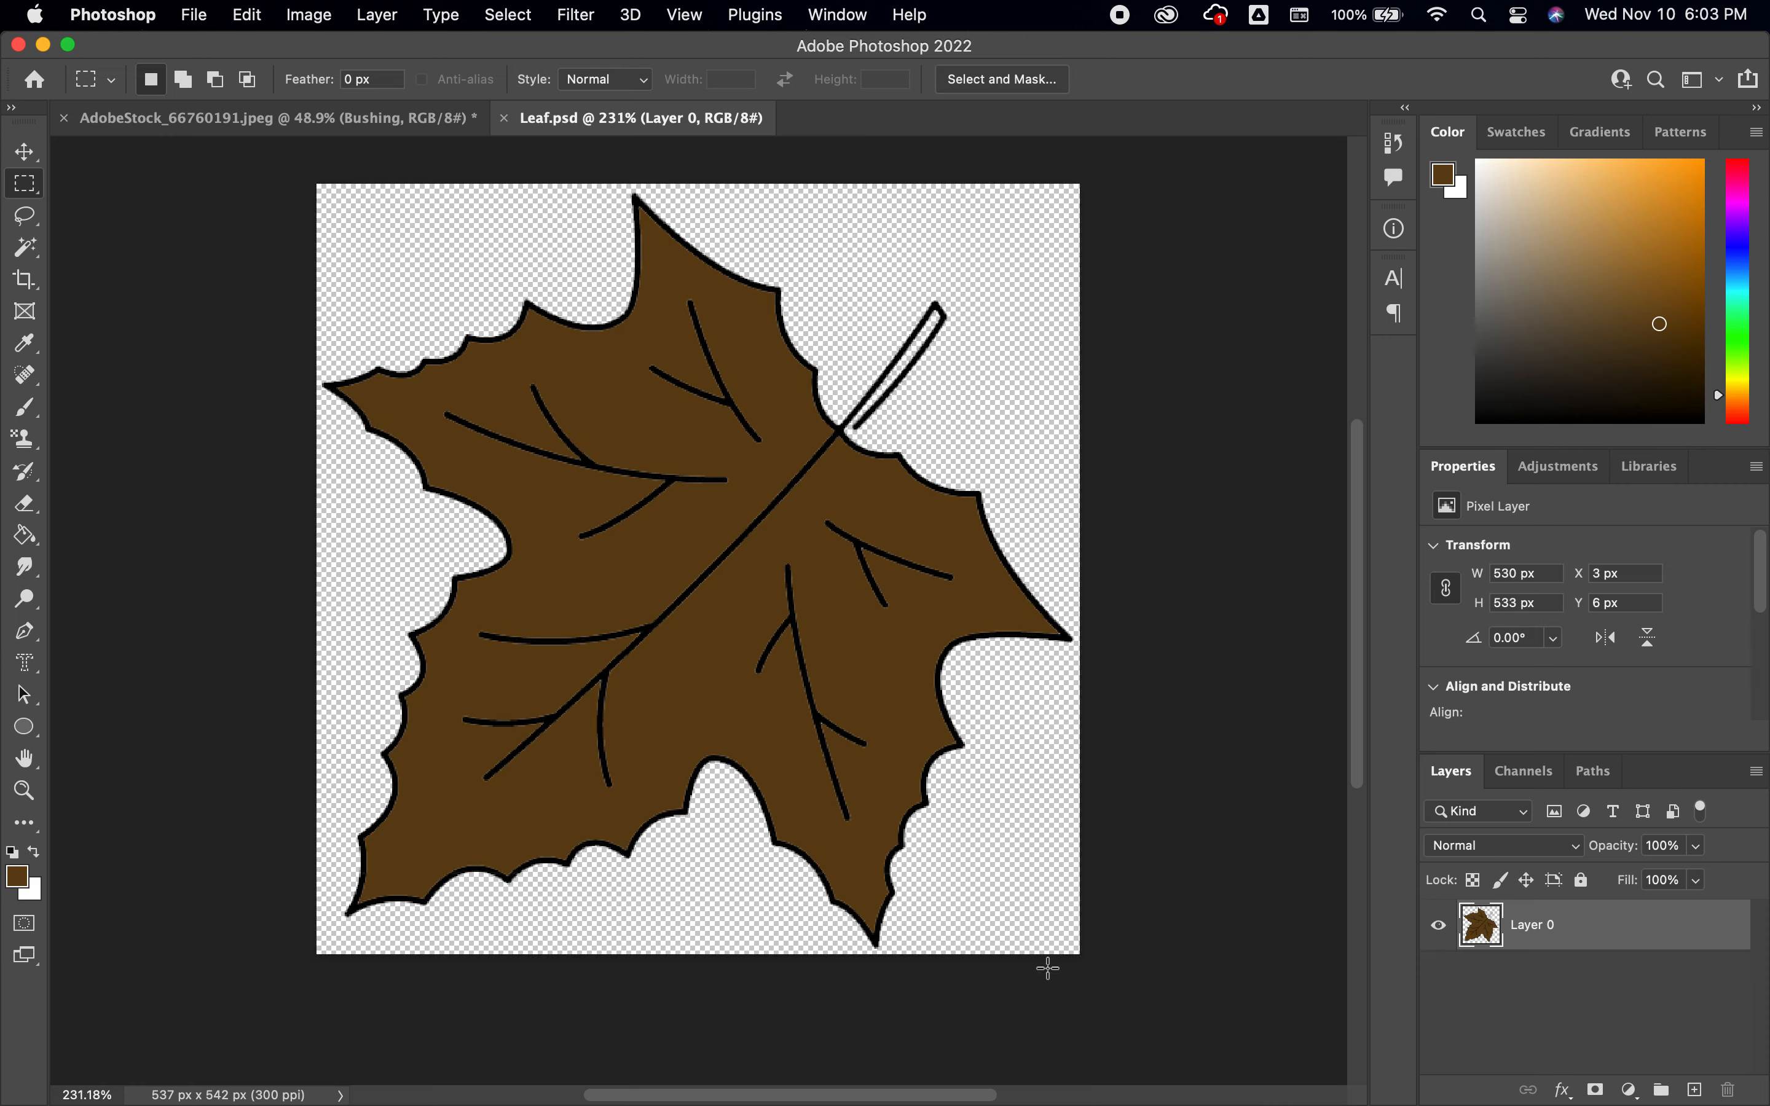
Step: Define the entire leaf canvas as a pattern named Leaf.psd and look it up among the saved patterns
key(super+a)
click(249, 17)
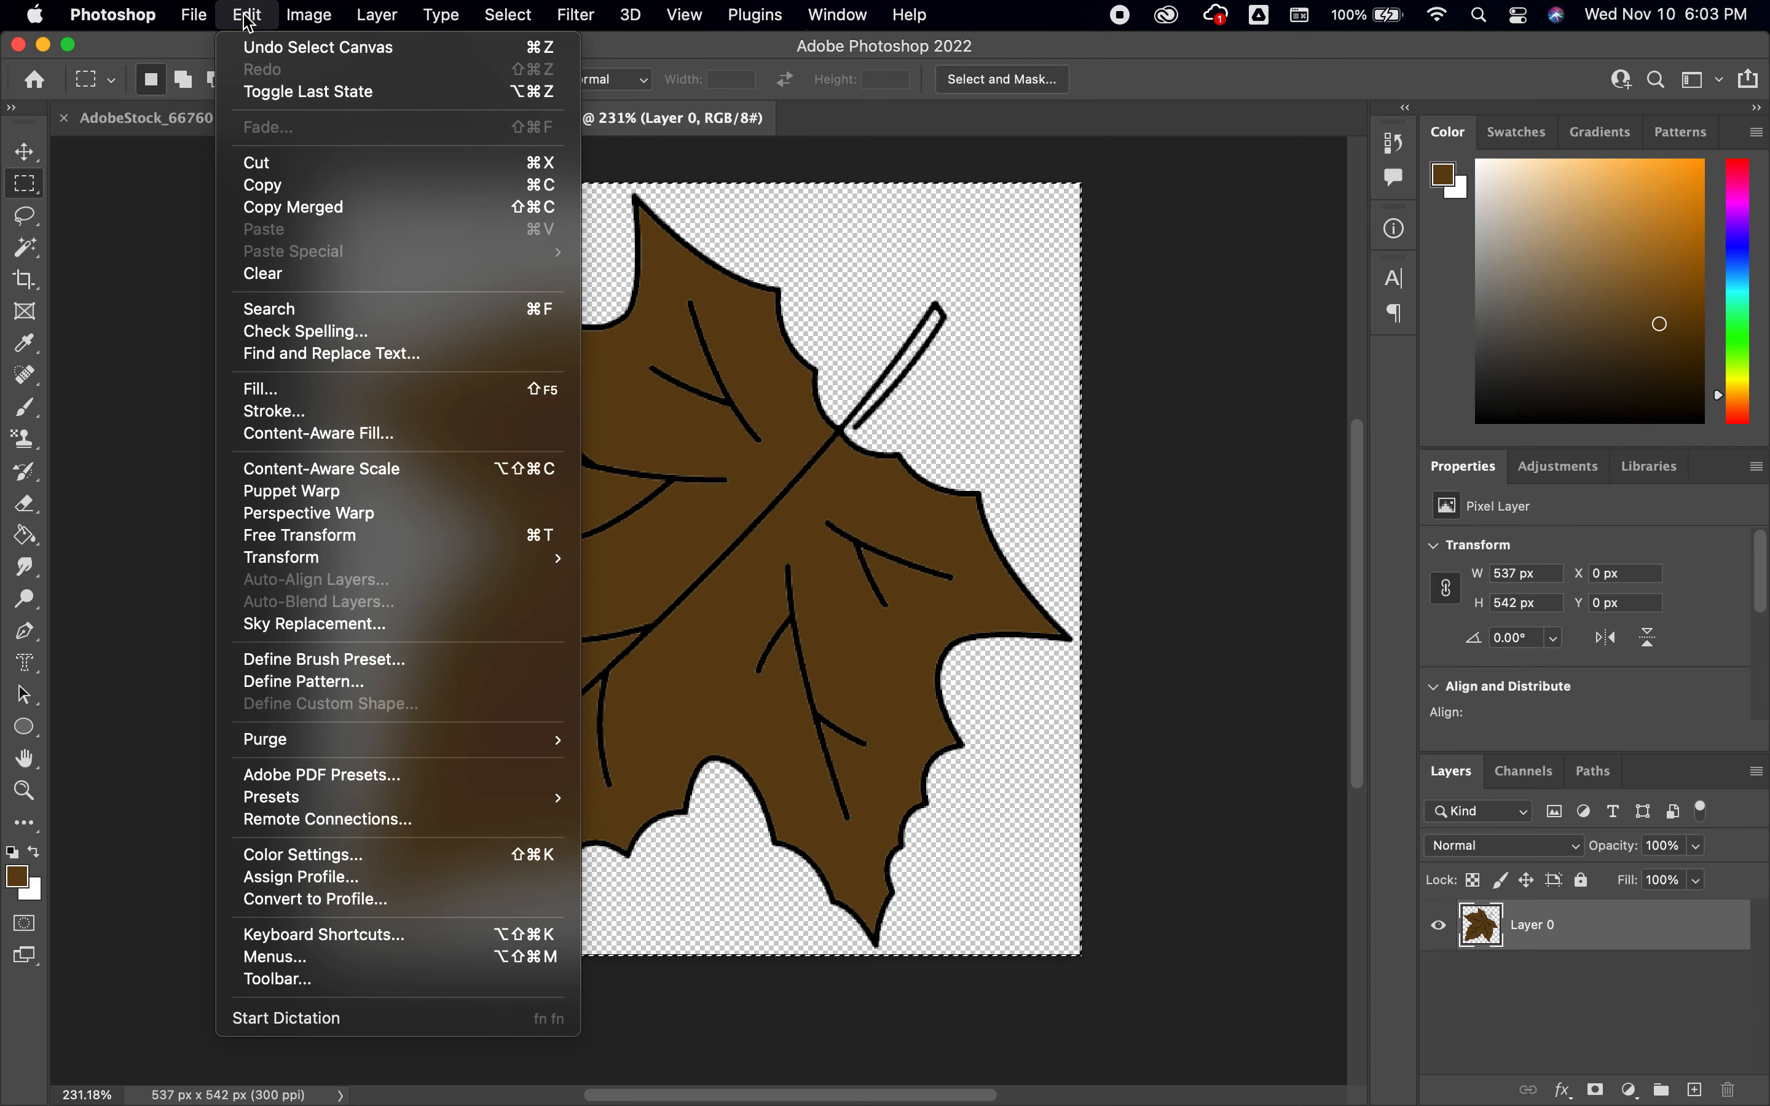
click(375, 683)
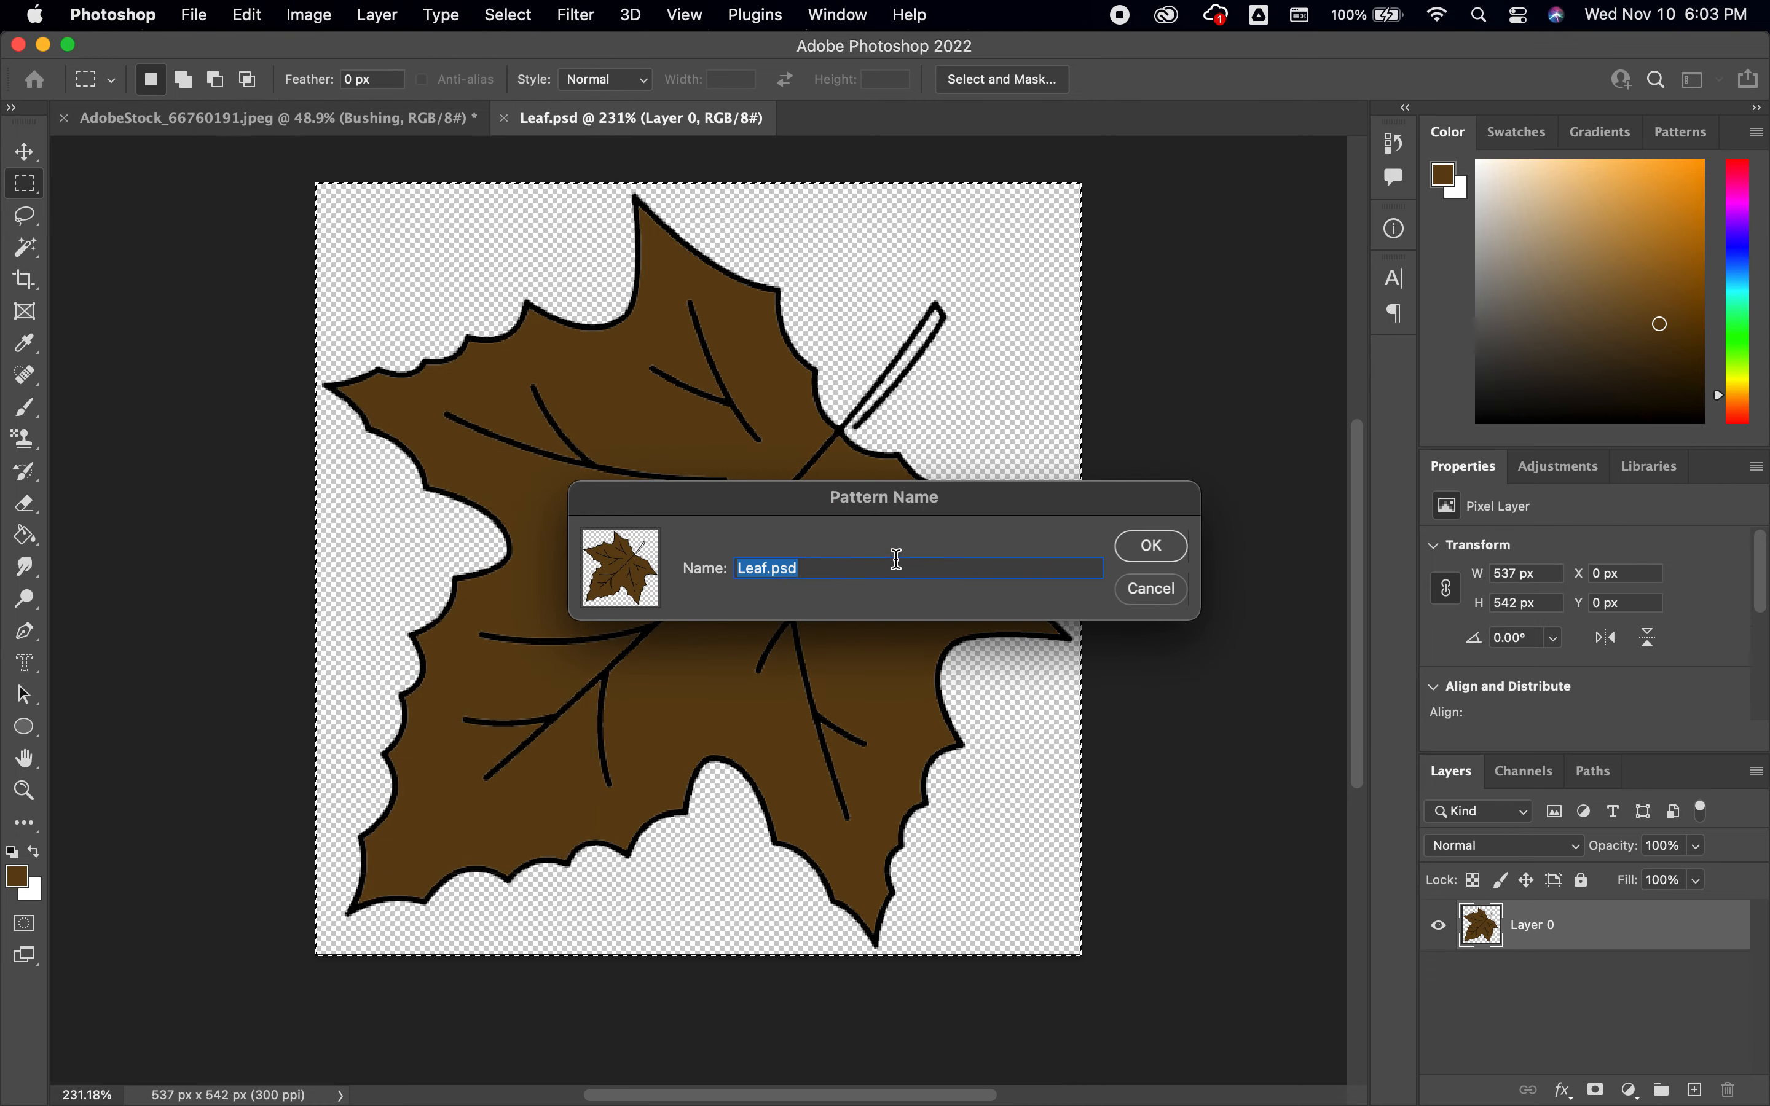
click(1150, 549)
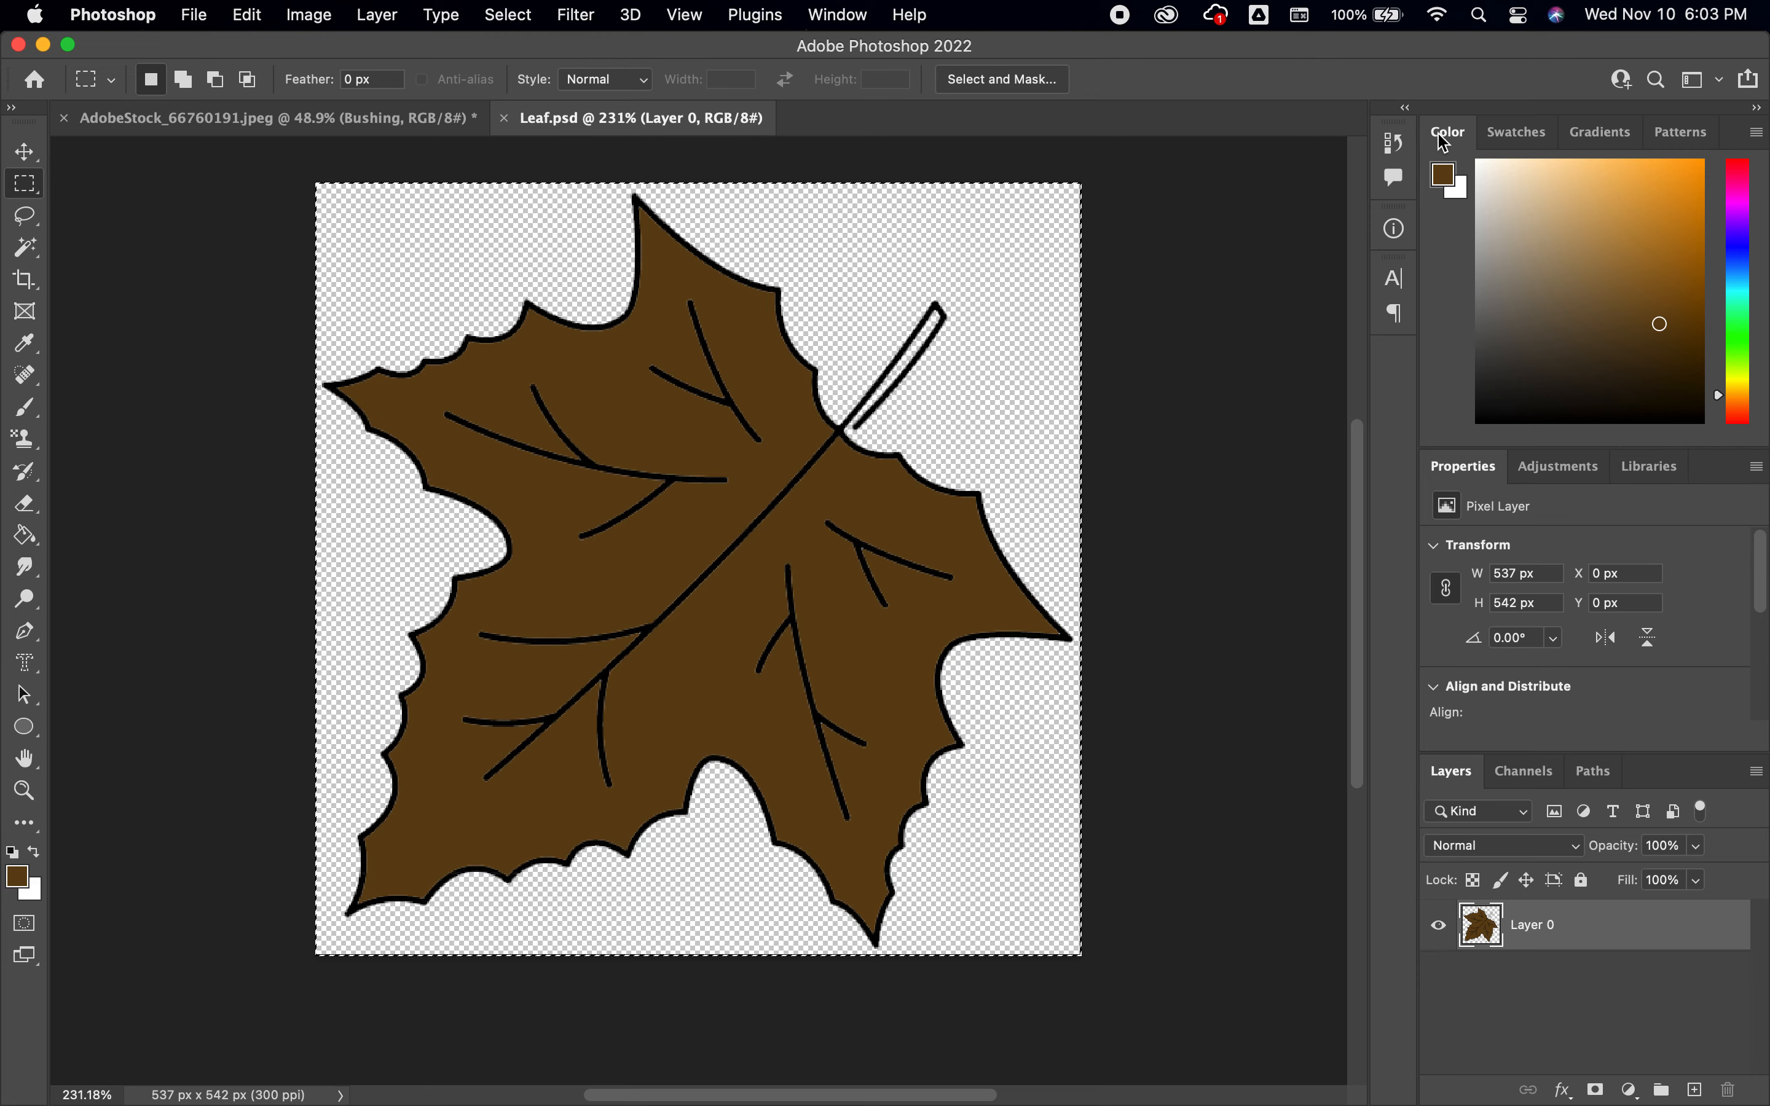
click(1695, 137)
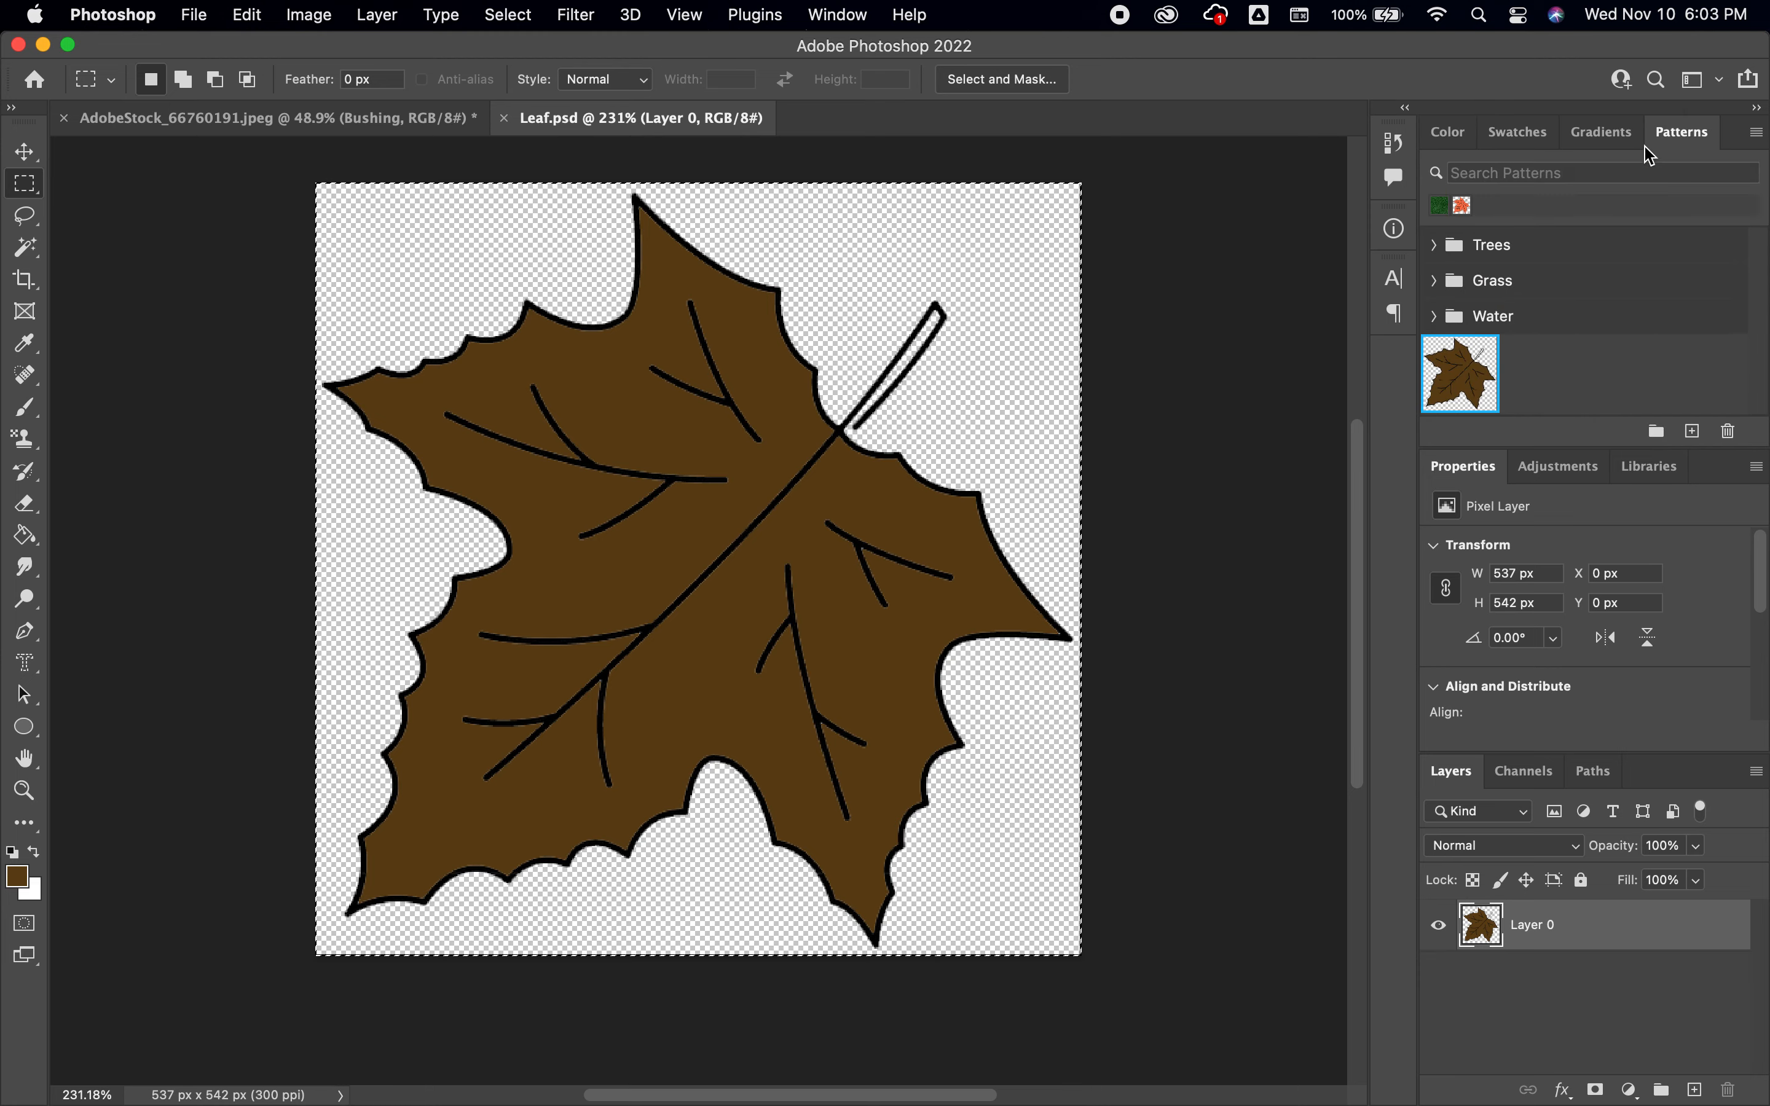
click(1435, 284)
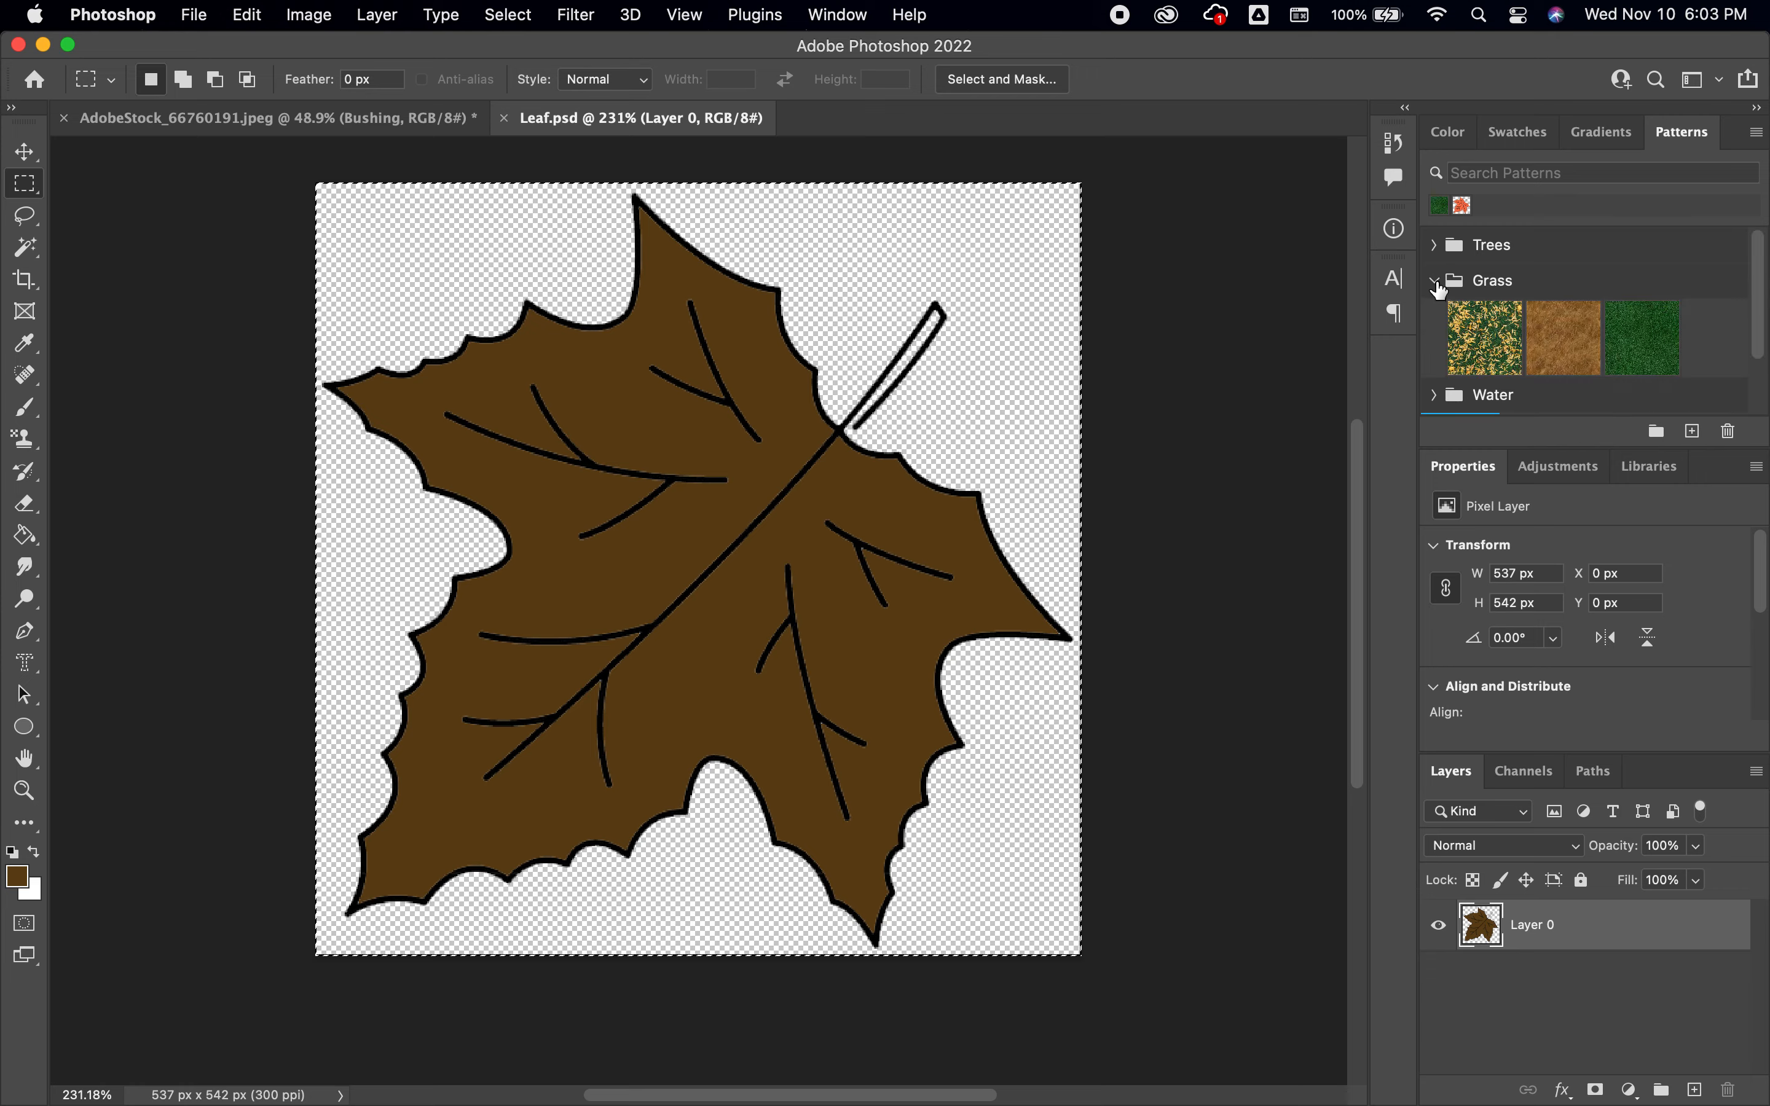
click(1435, 283)
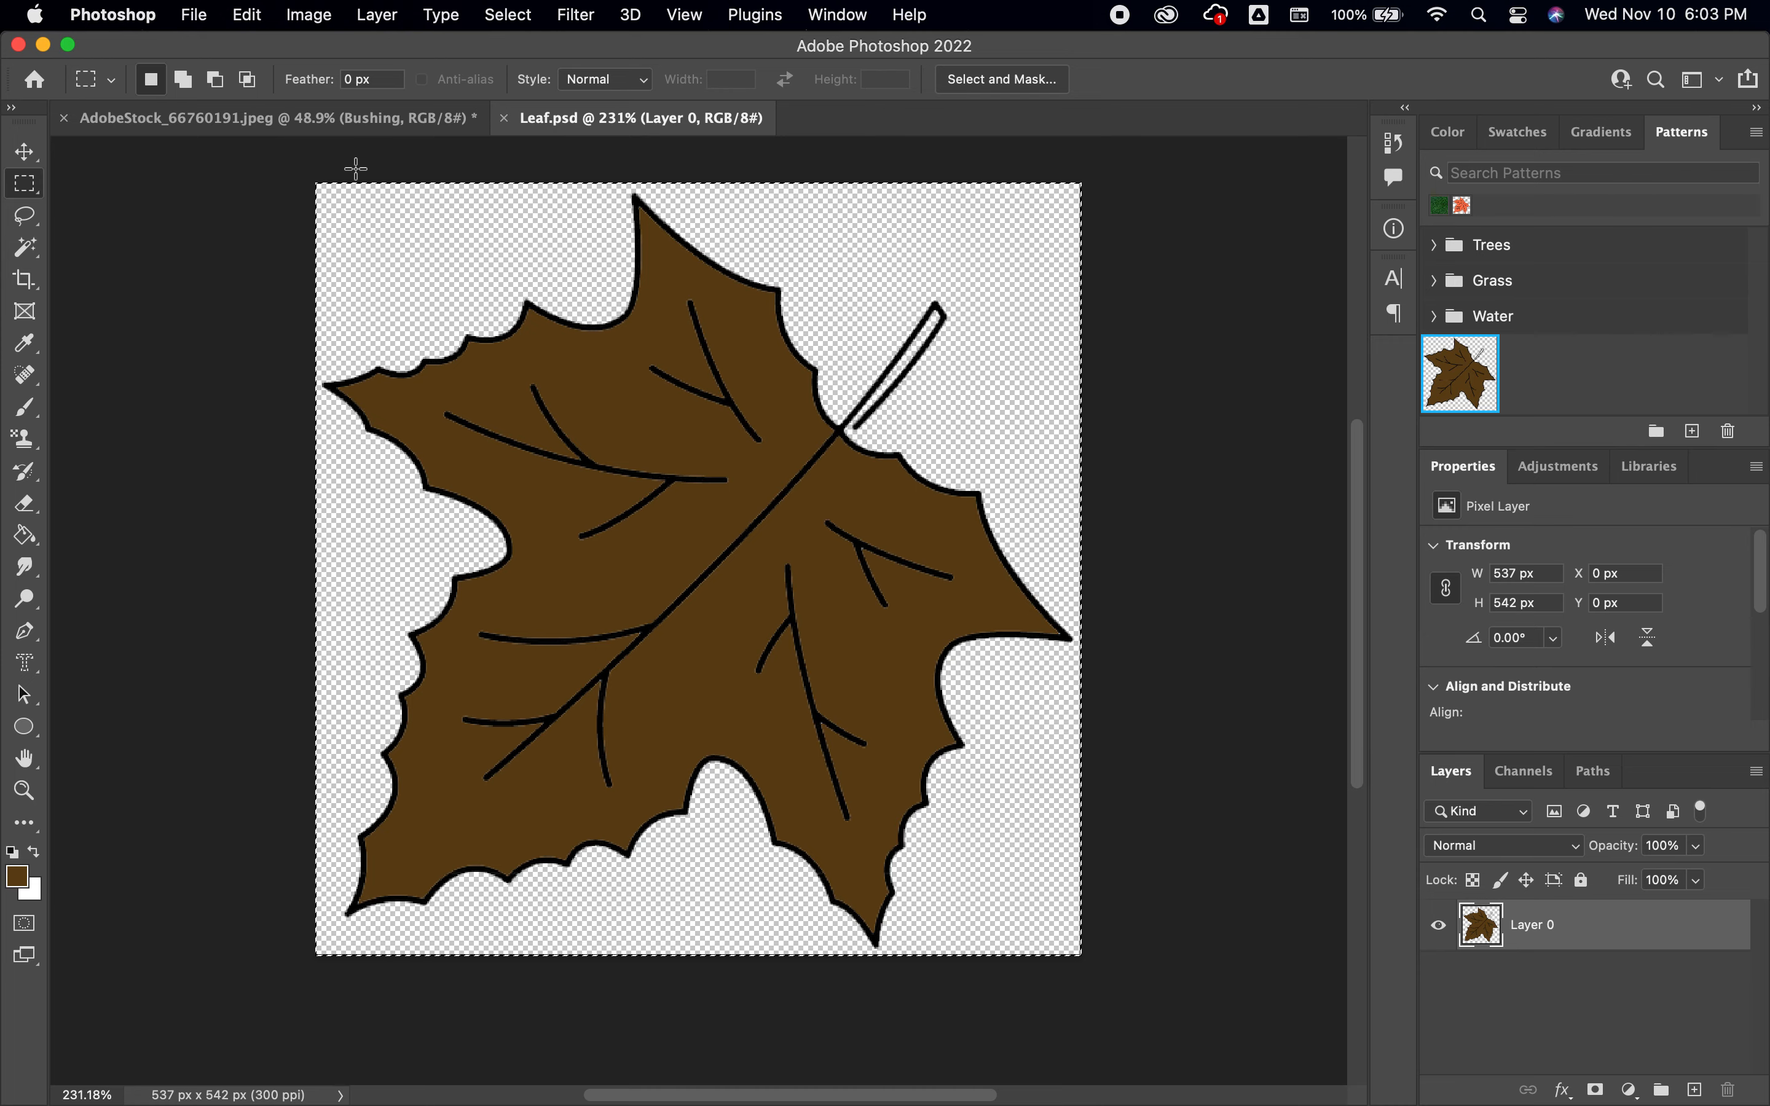
Step: Switch to the AdobeStock_66760191.jpeg document and load the brown leaf pattern into the Pattern Stamp tool
click(333, 119)
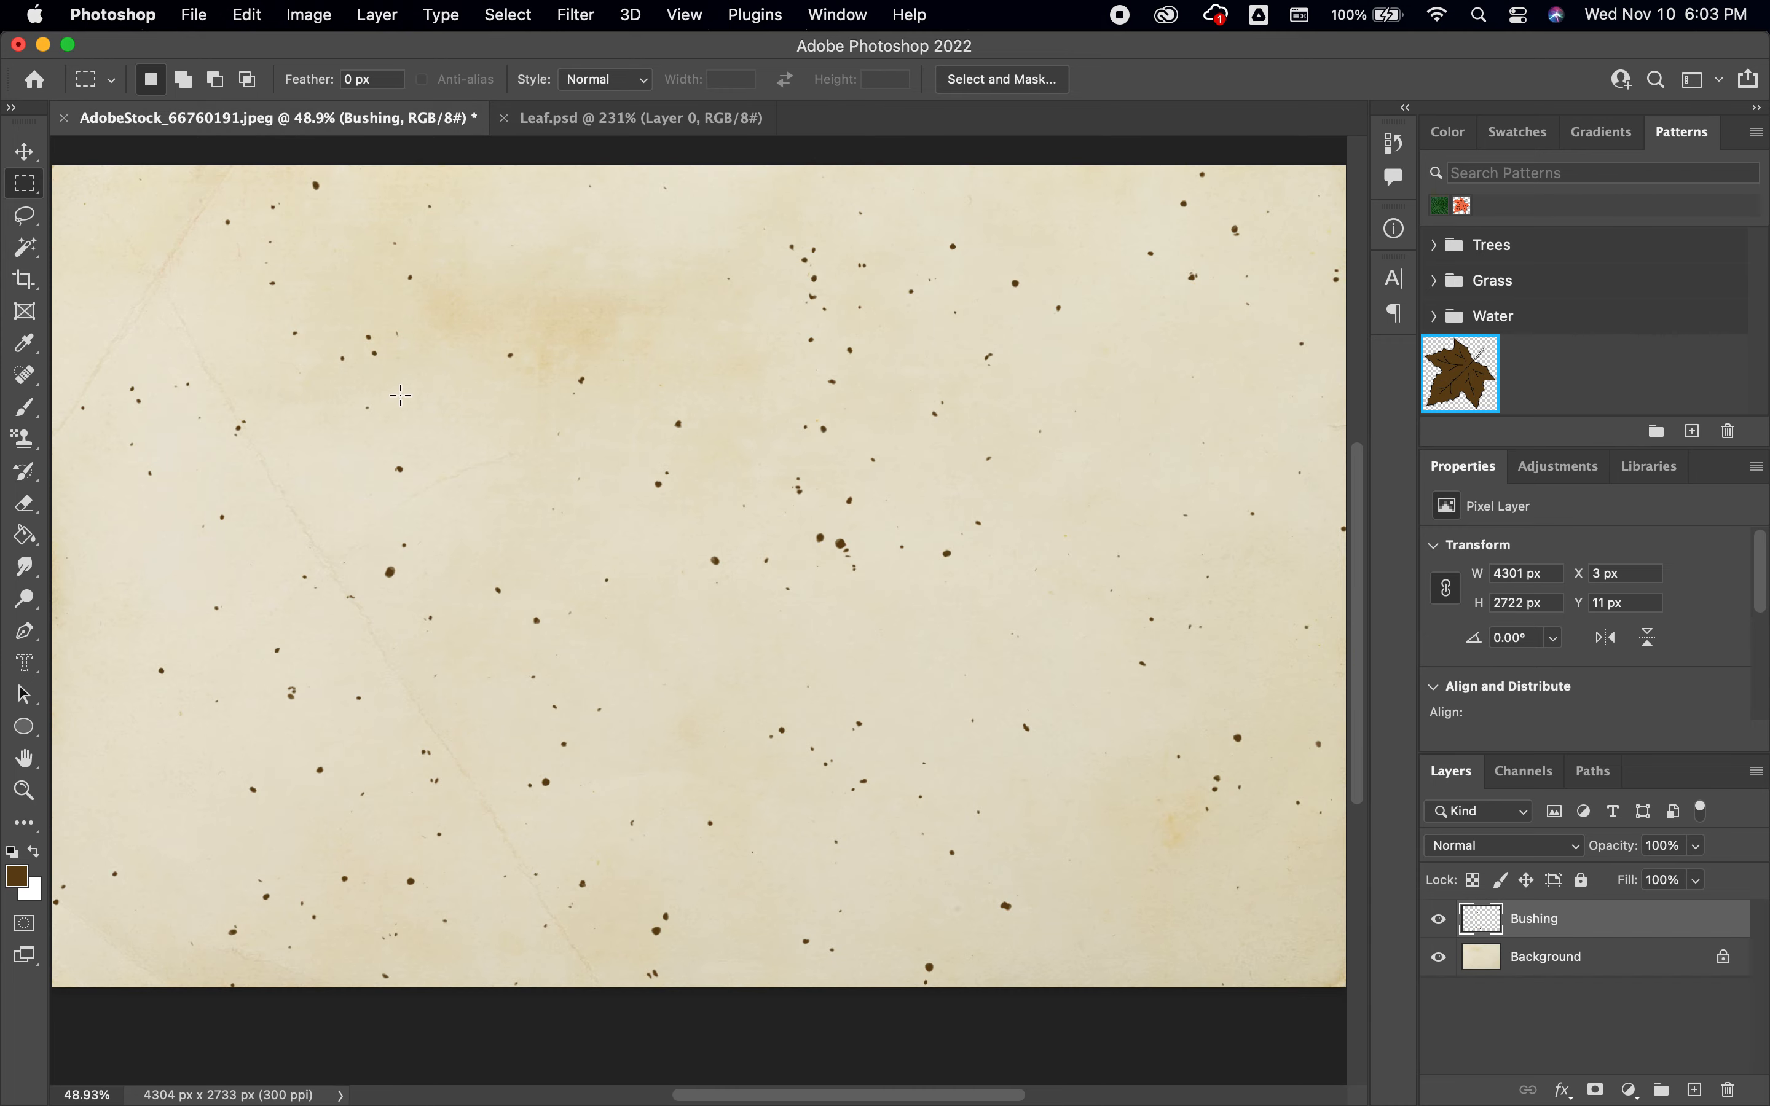
click(24, 438)
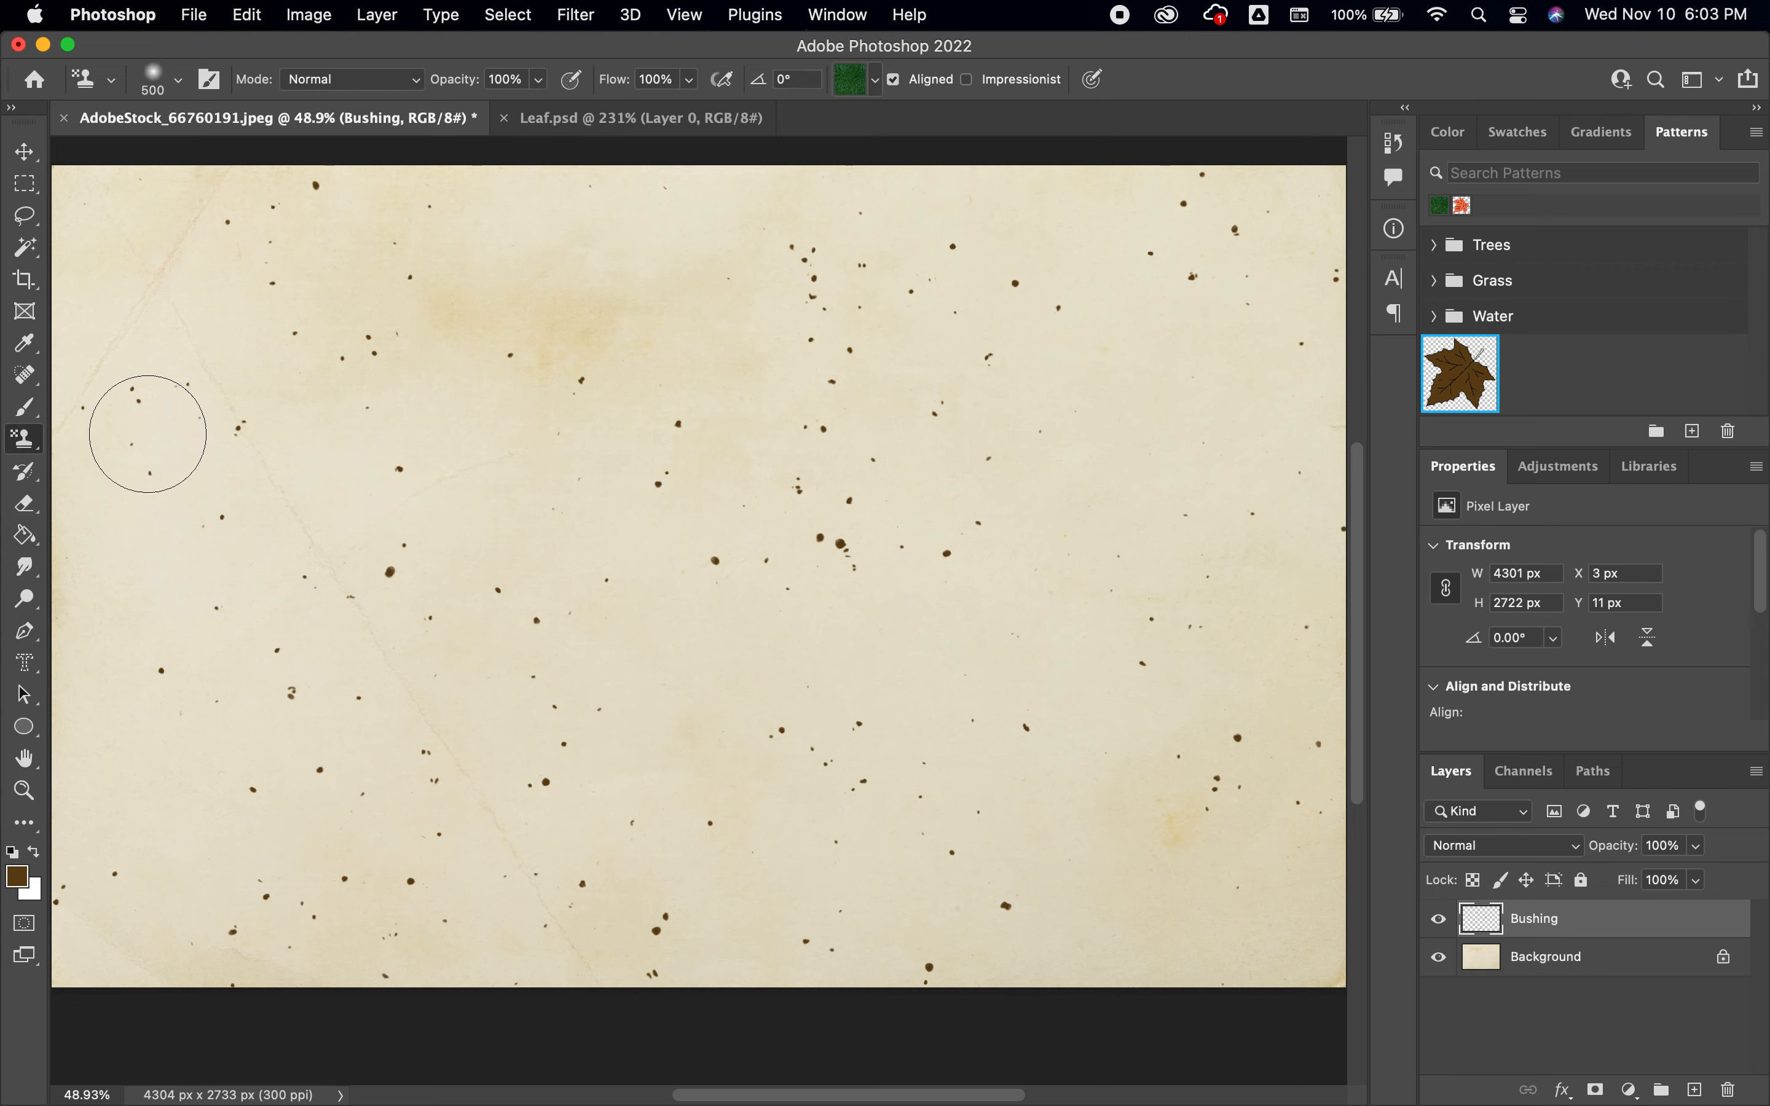
click(37, 445)
click(135, 461)
mouse_move(617, 530)
mouse_down()
mouse_move(612, 514)
mouse_move(640, 525)
mouse_move(618, 521)
mouse_up()
key(super+z)
click(882, 81)
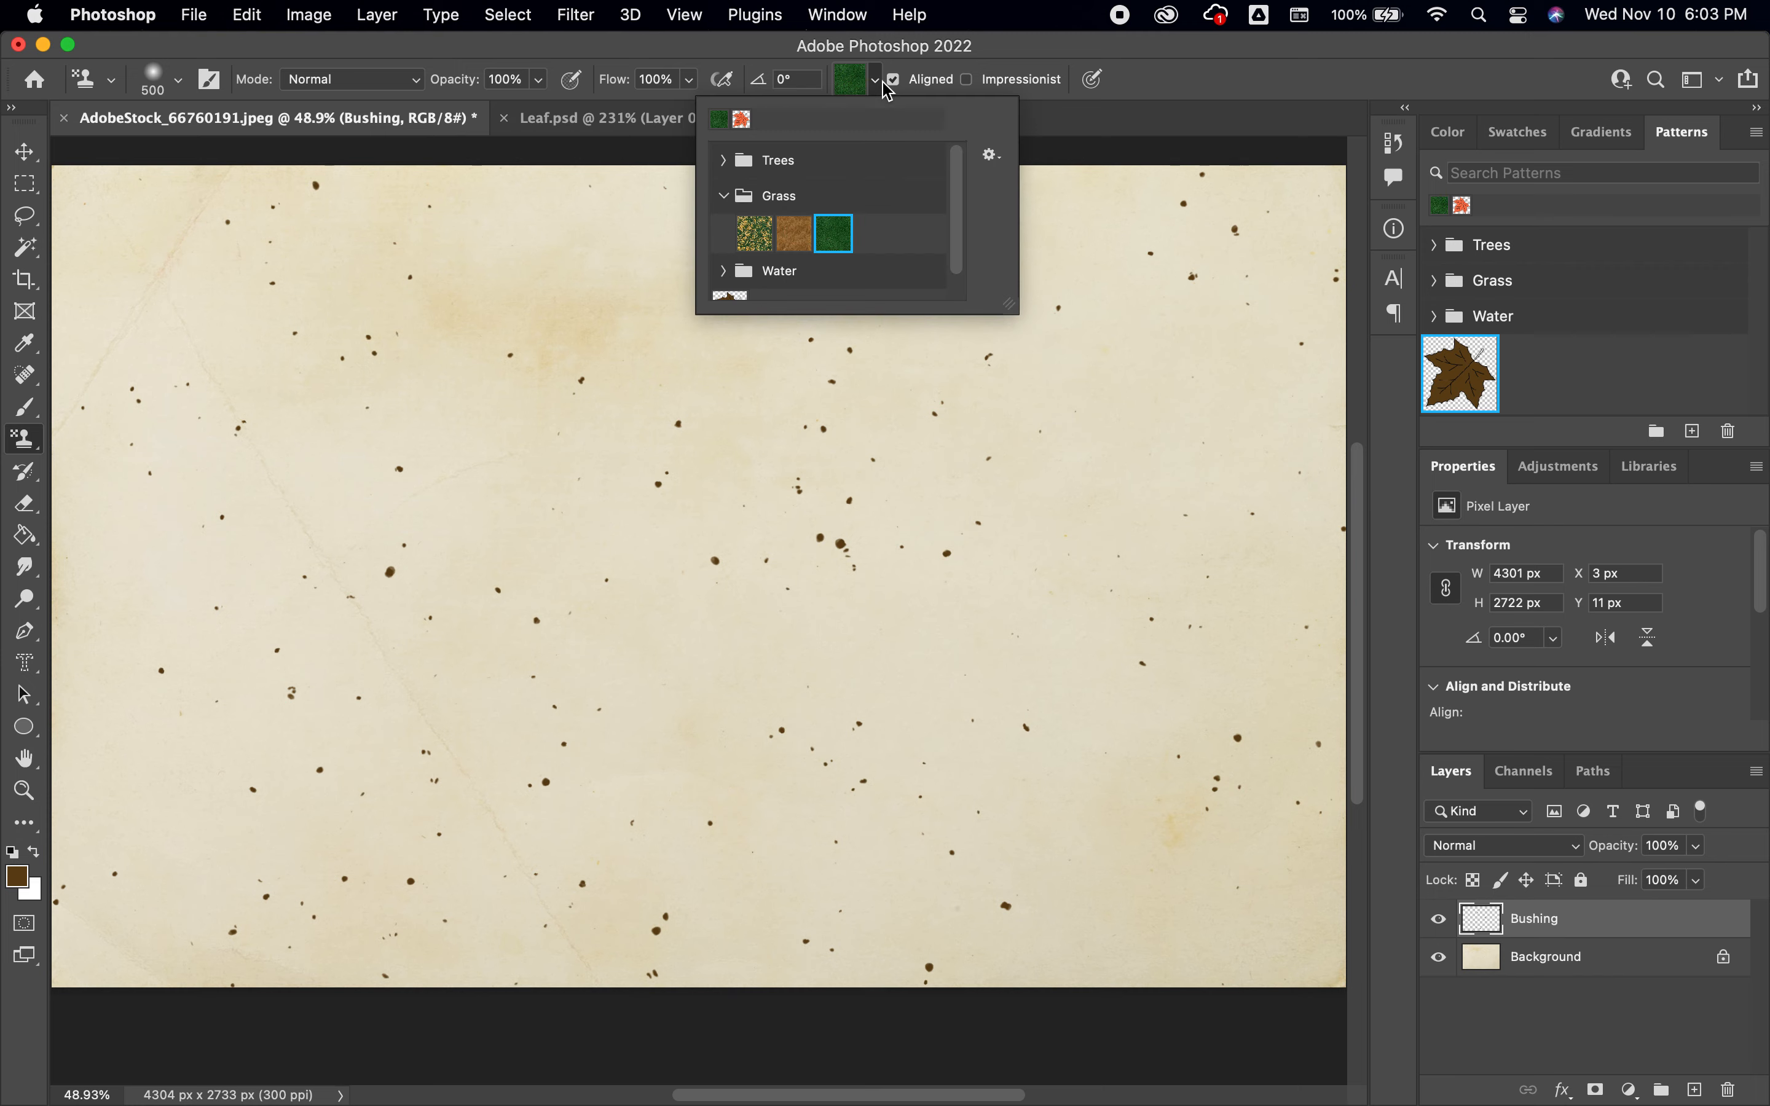
scroll(774, 284, down, 1)
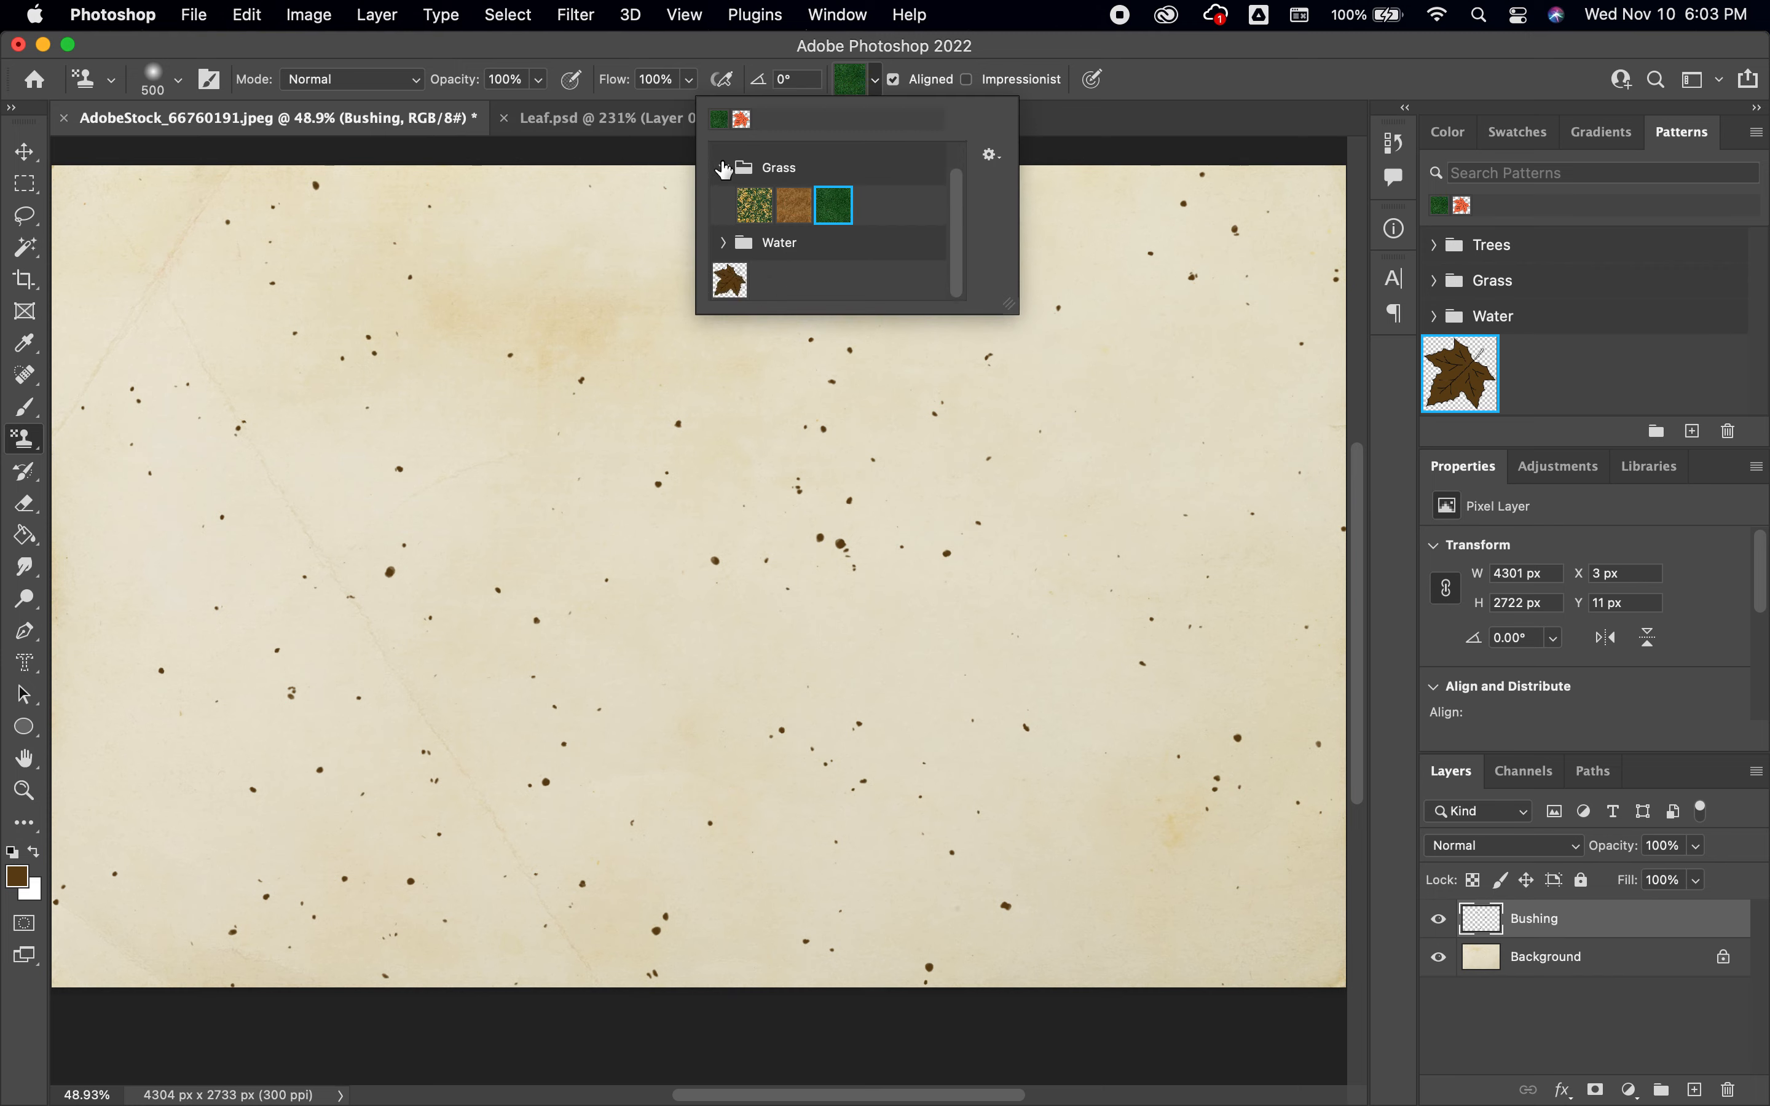
click(723, 168)
click(730, 269)
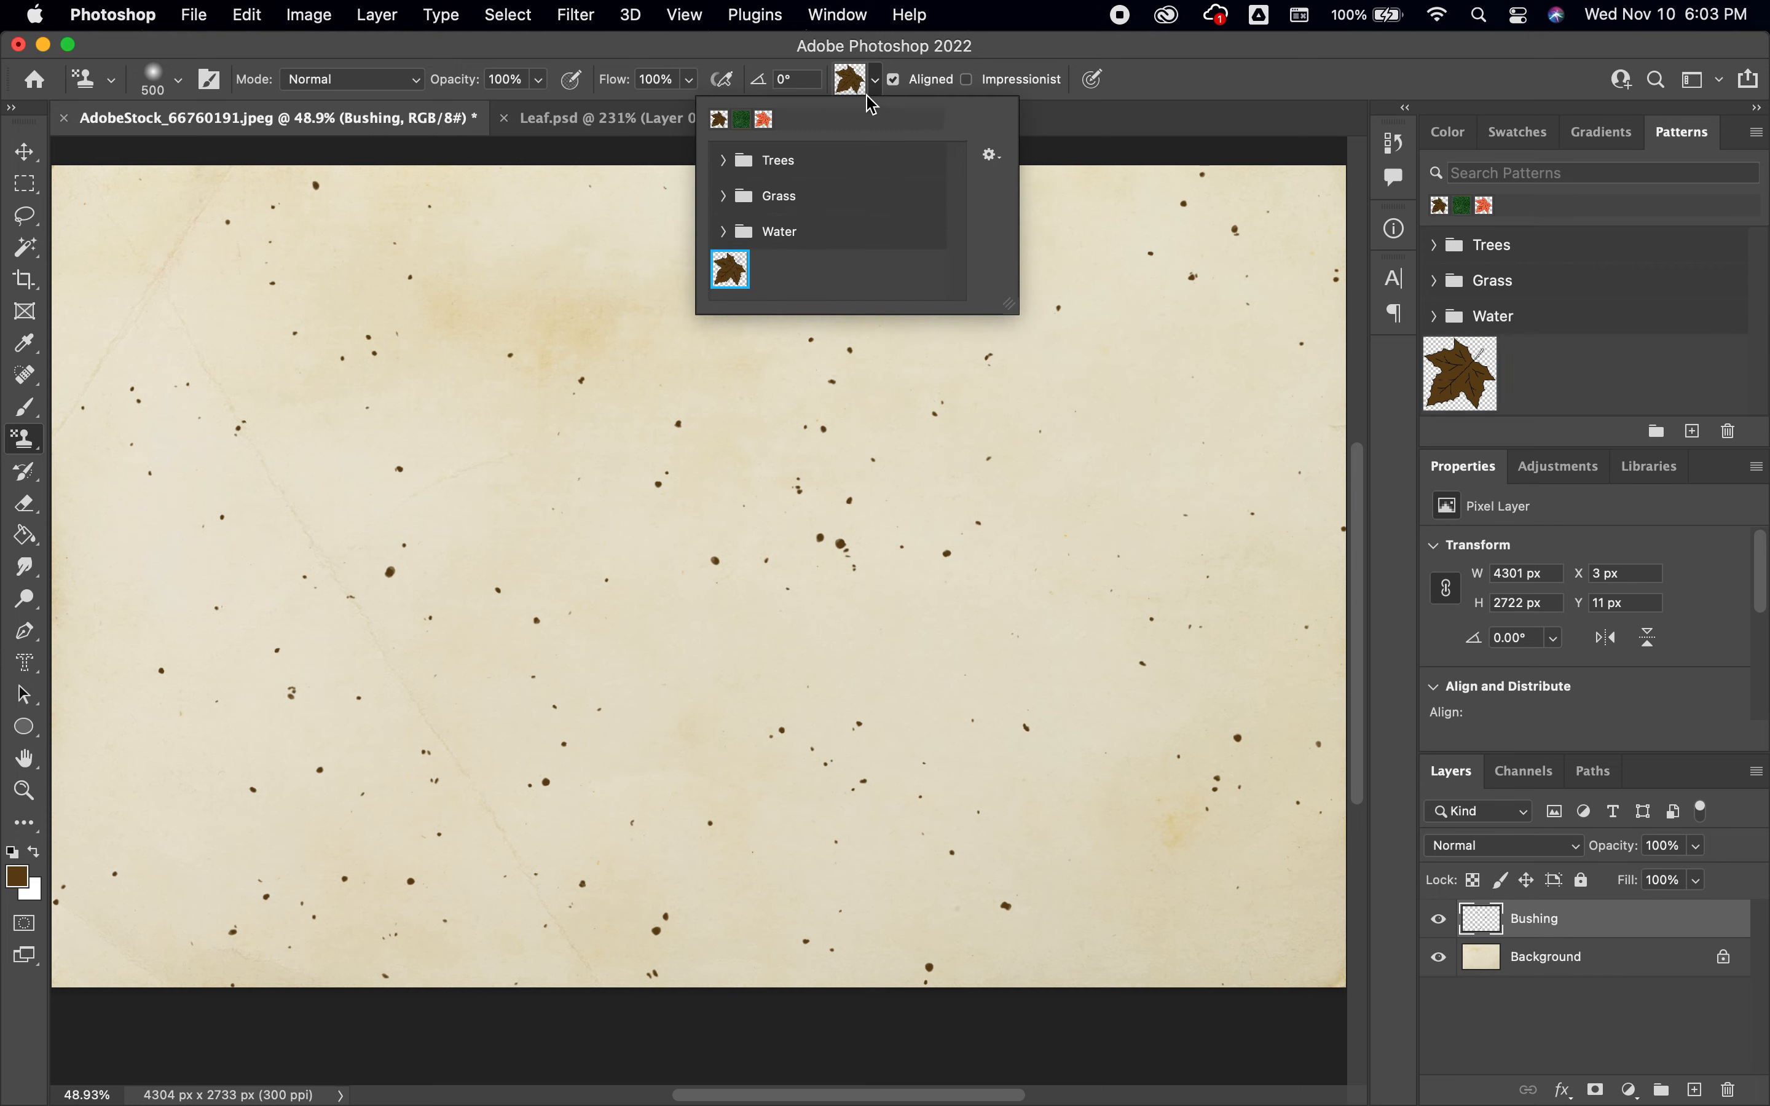
click(877, 79)
Step: Try painting rows of the leaf pattern across the paper with the soft 500 px stamp brush, and undo the stroke
mouse_move(561, 502)
mouse_down()
mouse_move(424, 411)
mouse_move(350, 401)
mouse_move(319, 436)
mouse_move(279, 434)
mouse_move(227, 377)
mouse_move(240, 425)
mouse_move(197, 377)
mouse_move(110, 416)
mouse_move(70, 391)
mouse_move(55, 430)
mouse_move(106, 278)
mouse_move(87, 203)
mouse_move(138, 250)
mouse_move(266, 258)
mouse_move(318, 217)
mouse_move(505, 344)
mouse_move(553, 320)
mouse_move(579, 266)
mouse_move(624, 282)
mouse_move(618, 306)
mouse_move(670, 282)
mouse_move(732, 208)
mouse_up()
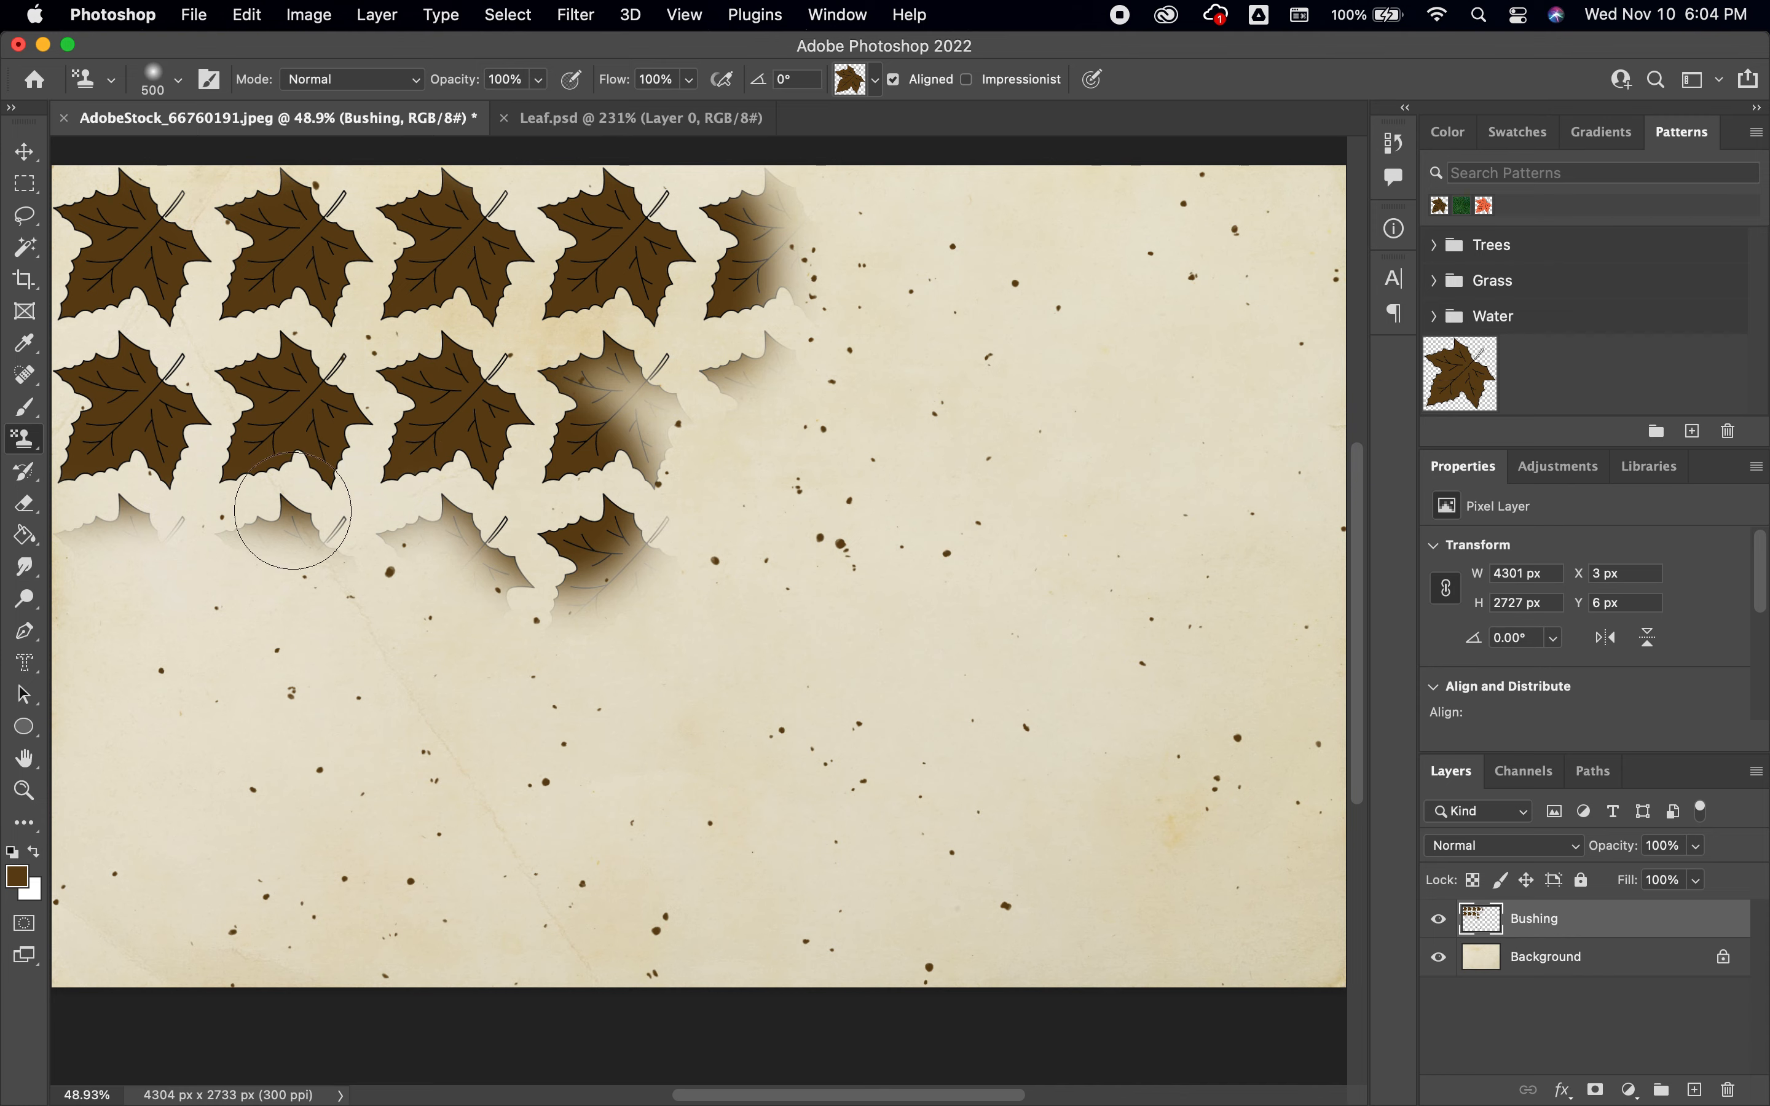
key(super+z)
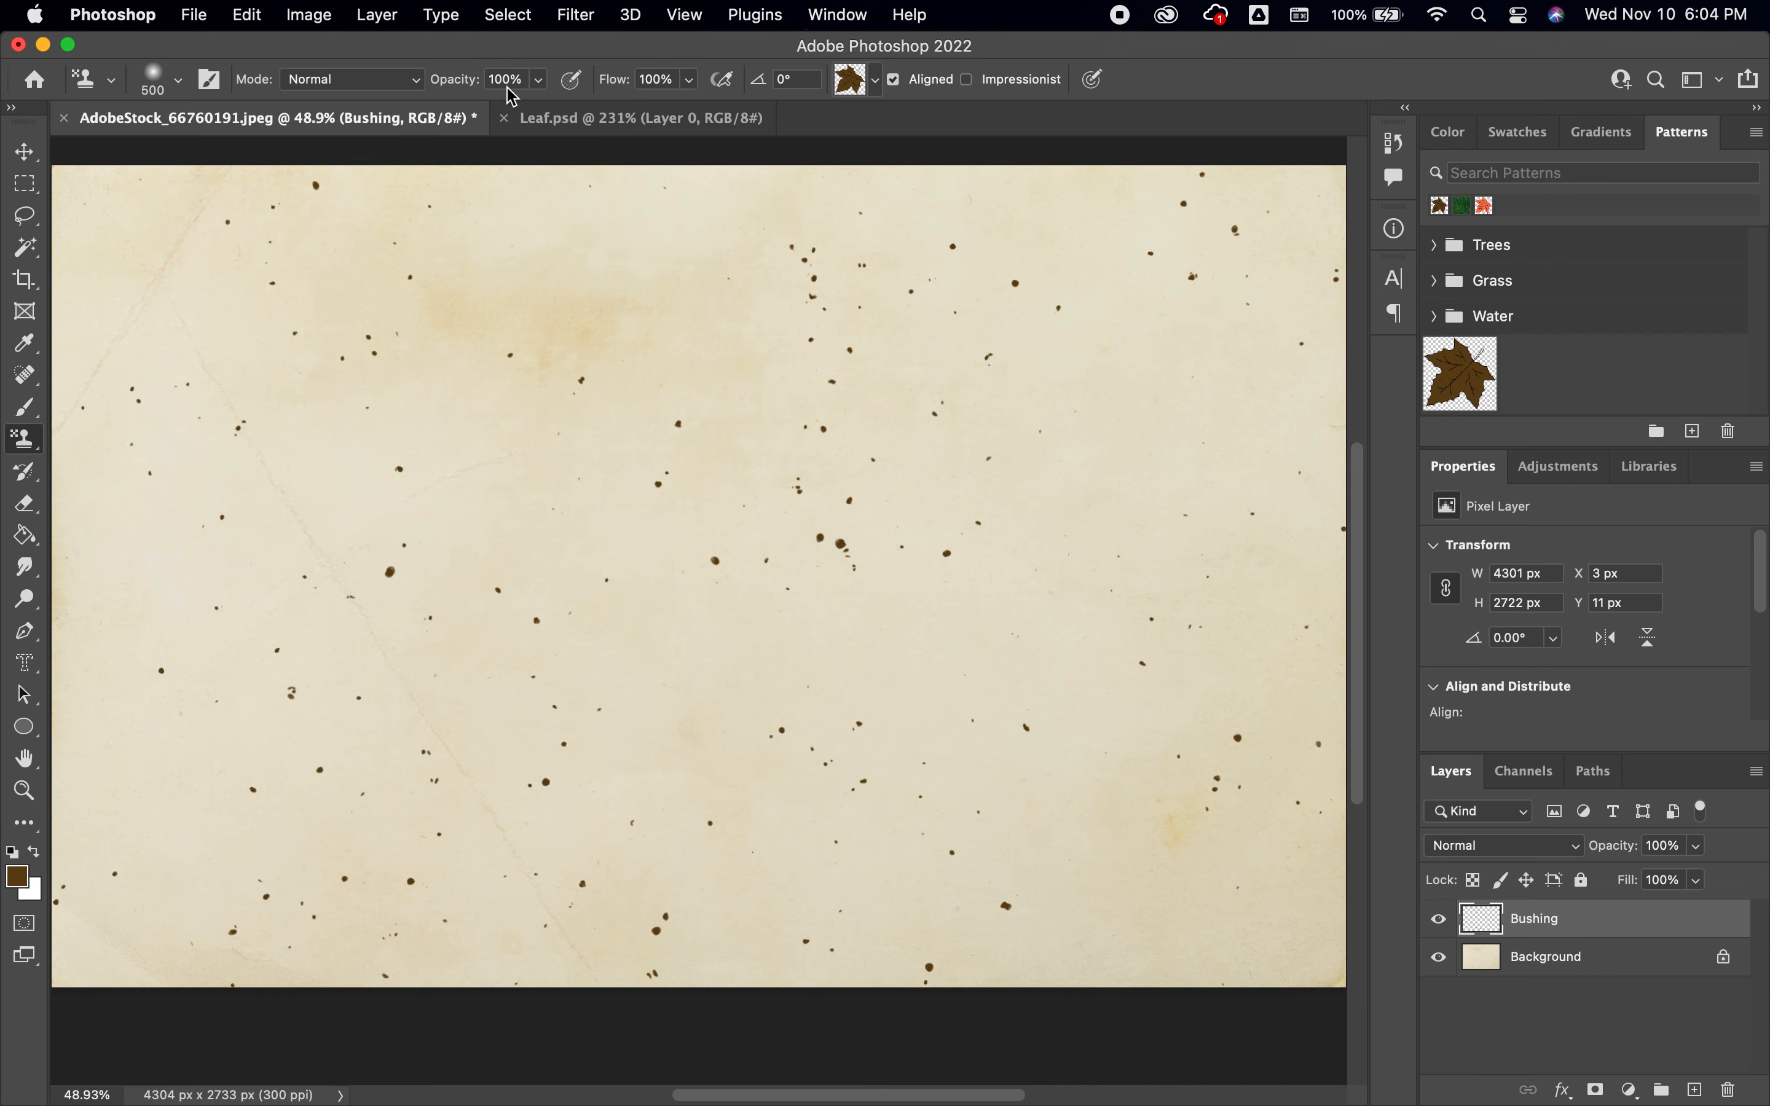
Step: Raise the stamp brush to maximum hardness and test it with a short leaf stroke near the paper's upper edge, undoing the stroke
click(178, 84)
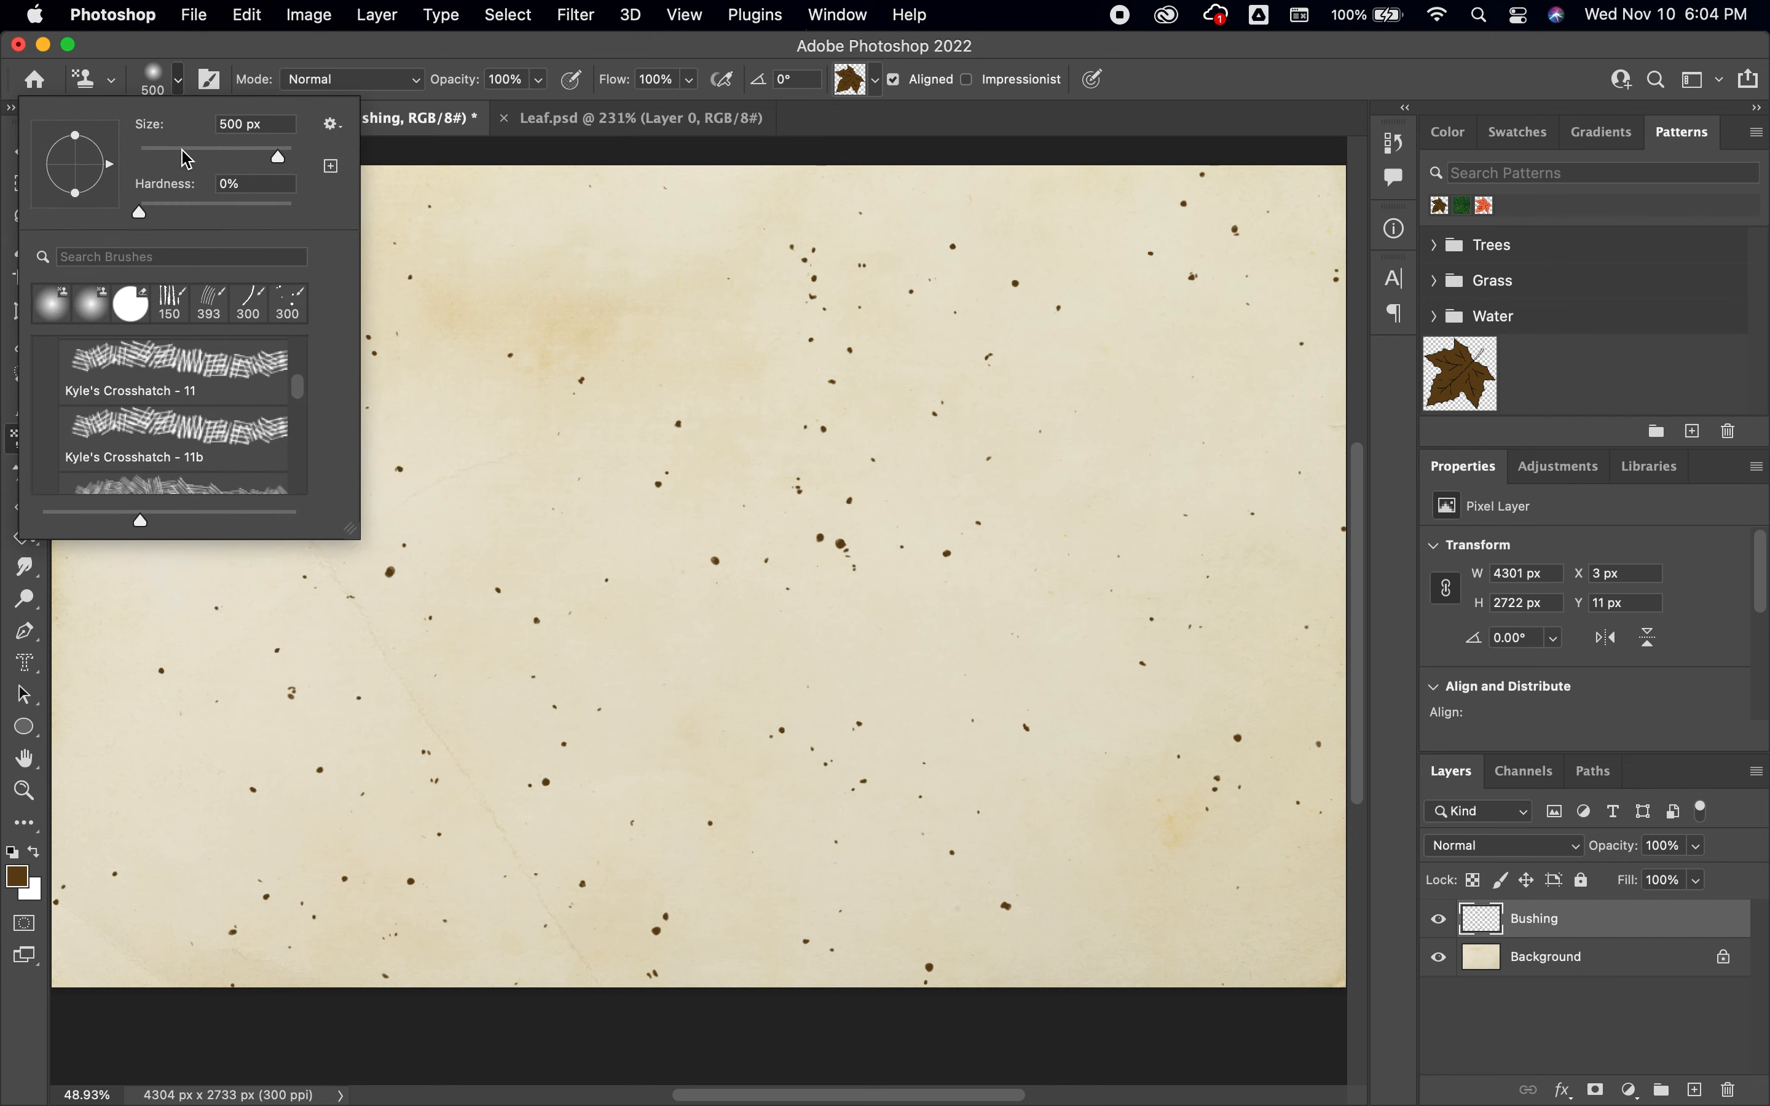
drag(146, 214, 334, 193)
click(178, 81)
mouse_move(388, 296)
mouse_down()
mouse_move(369, 256)
mouse_move(275, 255)
mouse_move(294, 221)
mouse_move(264, 248)
mouse_move(281, 282)
mouse_move(251, 290)
mouse_move(438, 238)
mouse_move(488, 237)
mouse_move(485, 278)
mouse_move(466, 178)
mouse_move(491, 272)
mouse_up()
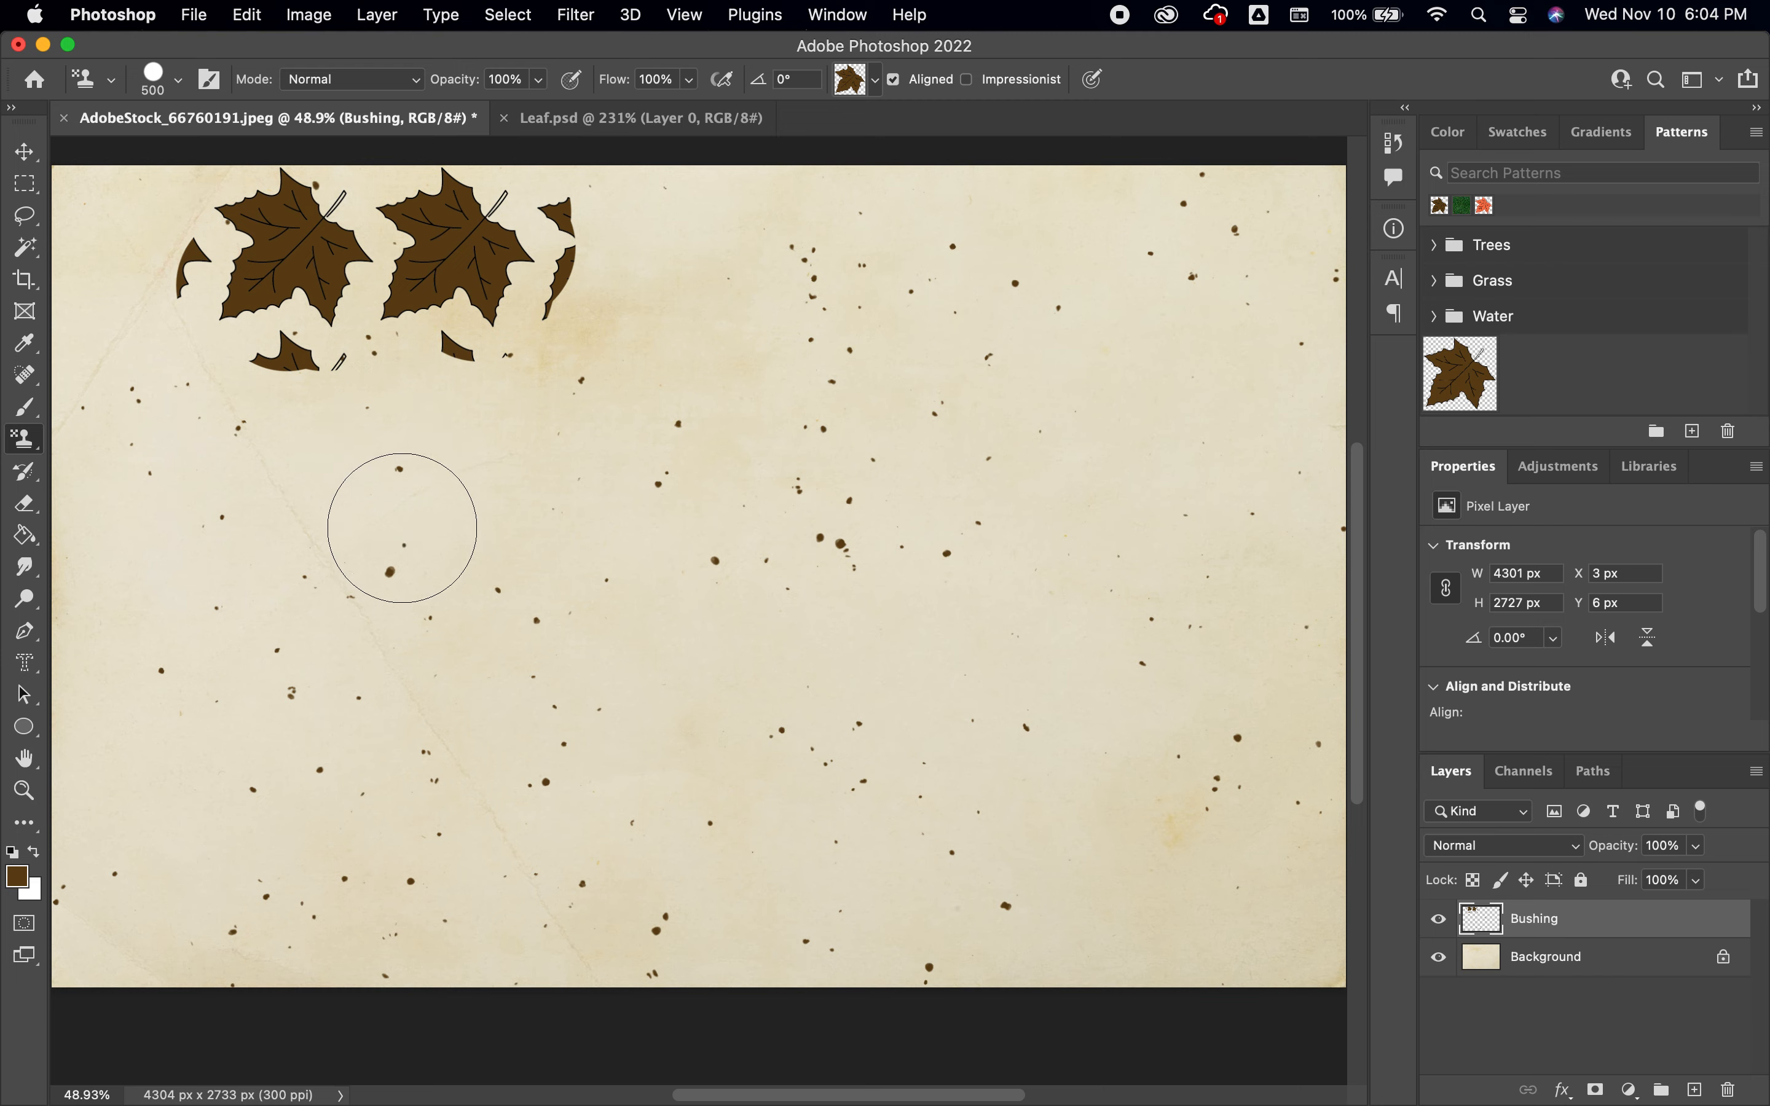
key(super+z)
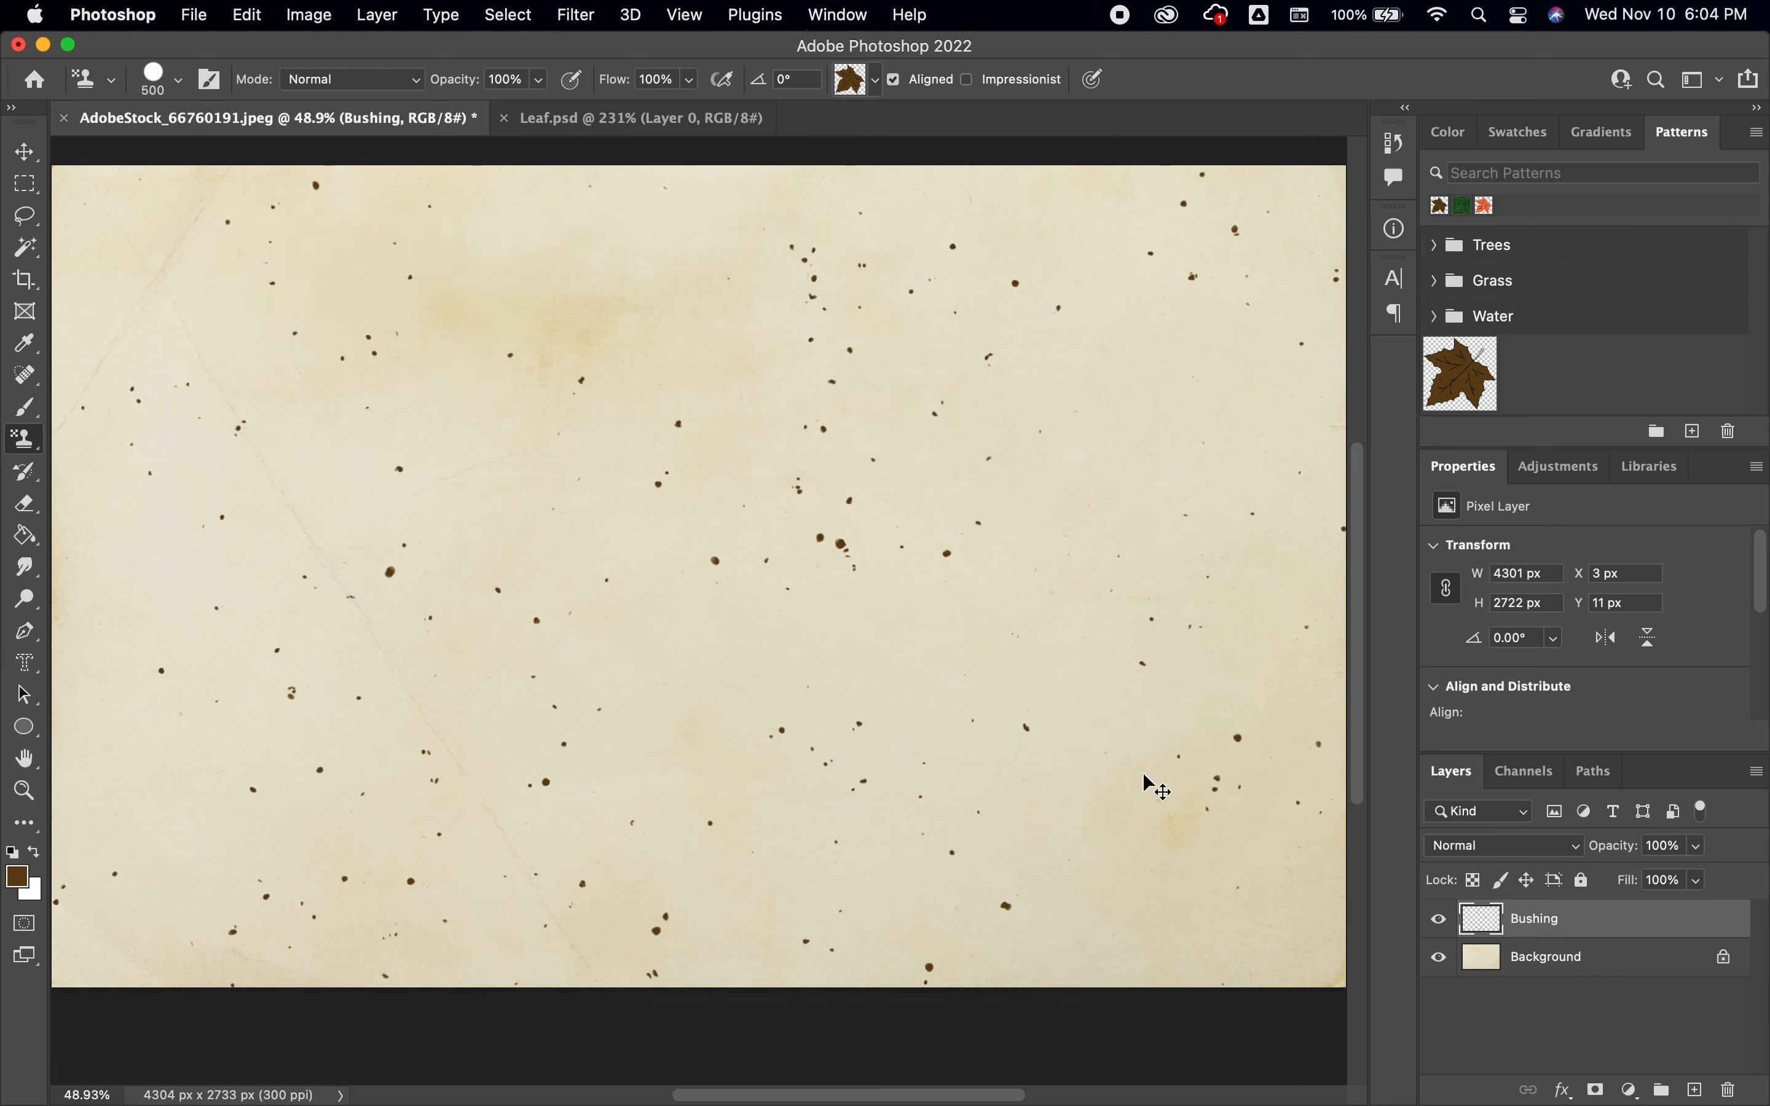
Step: Add a new layer above Bushing and name it Leaves
click(1695, 1090)
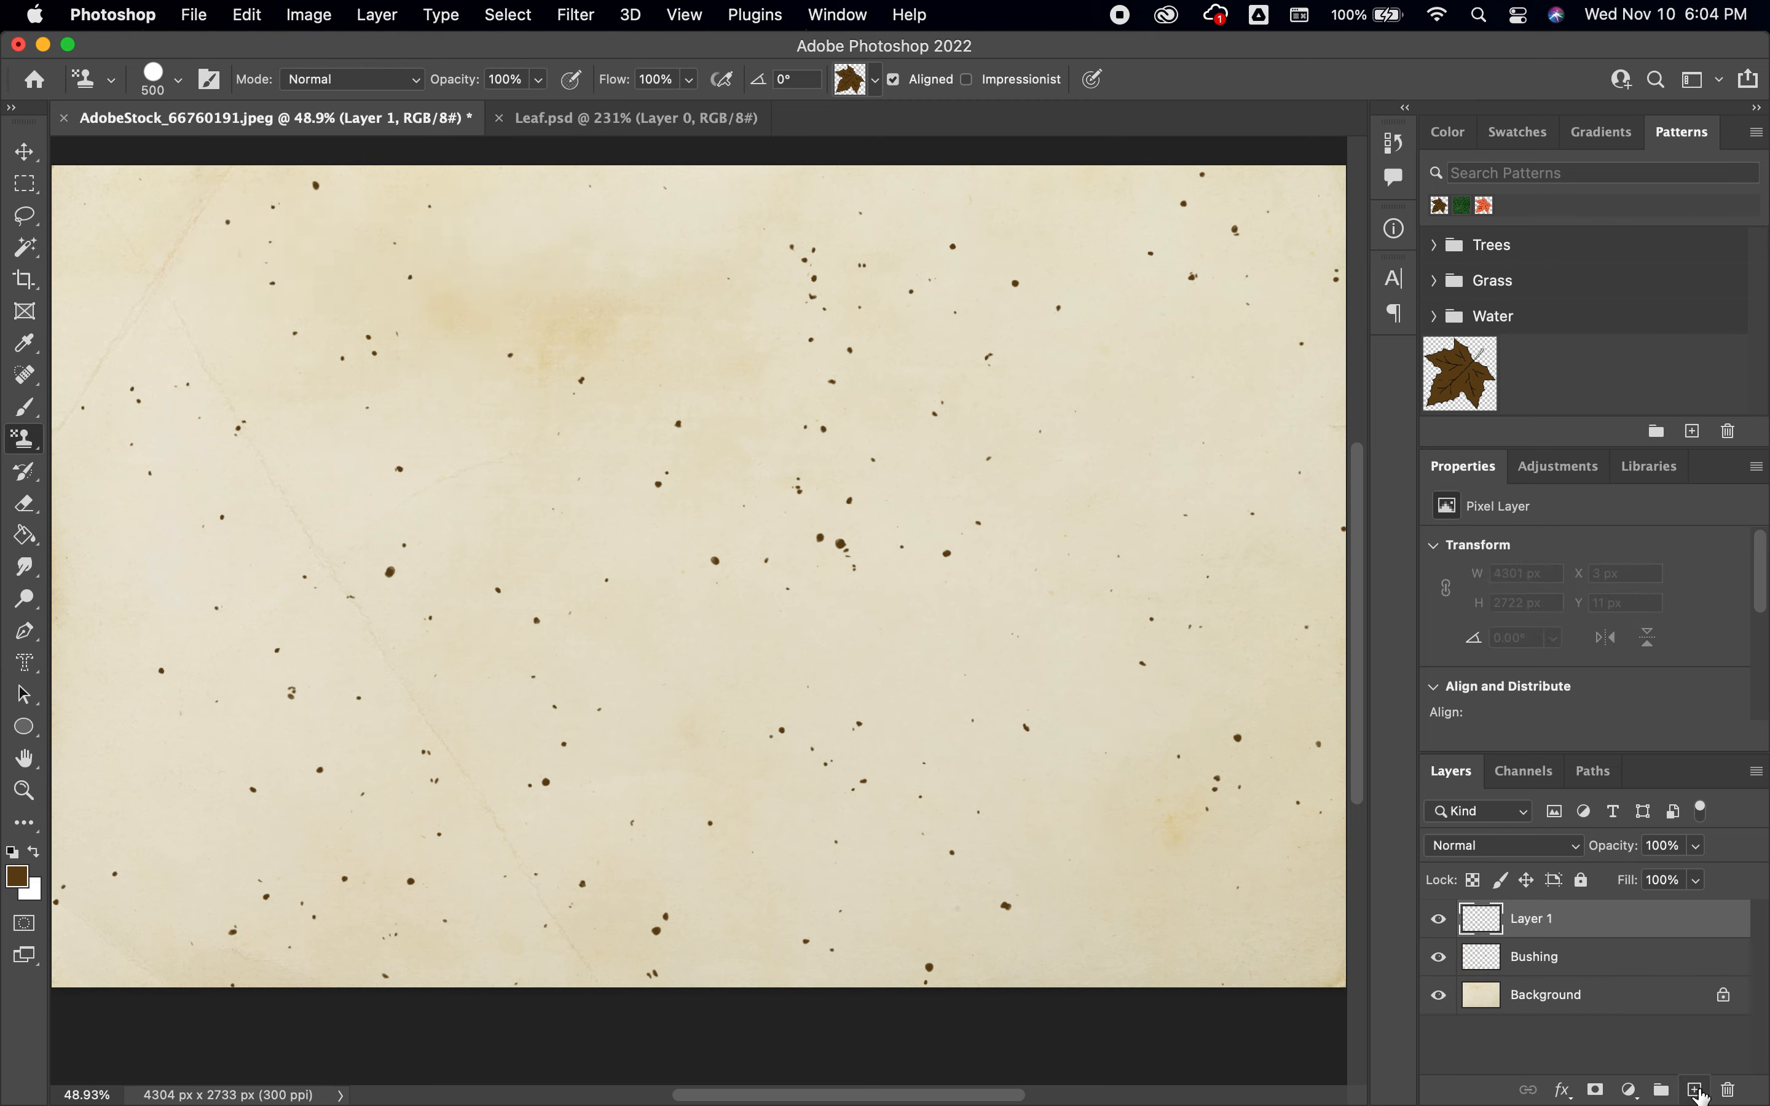
double_click(1544, 921)
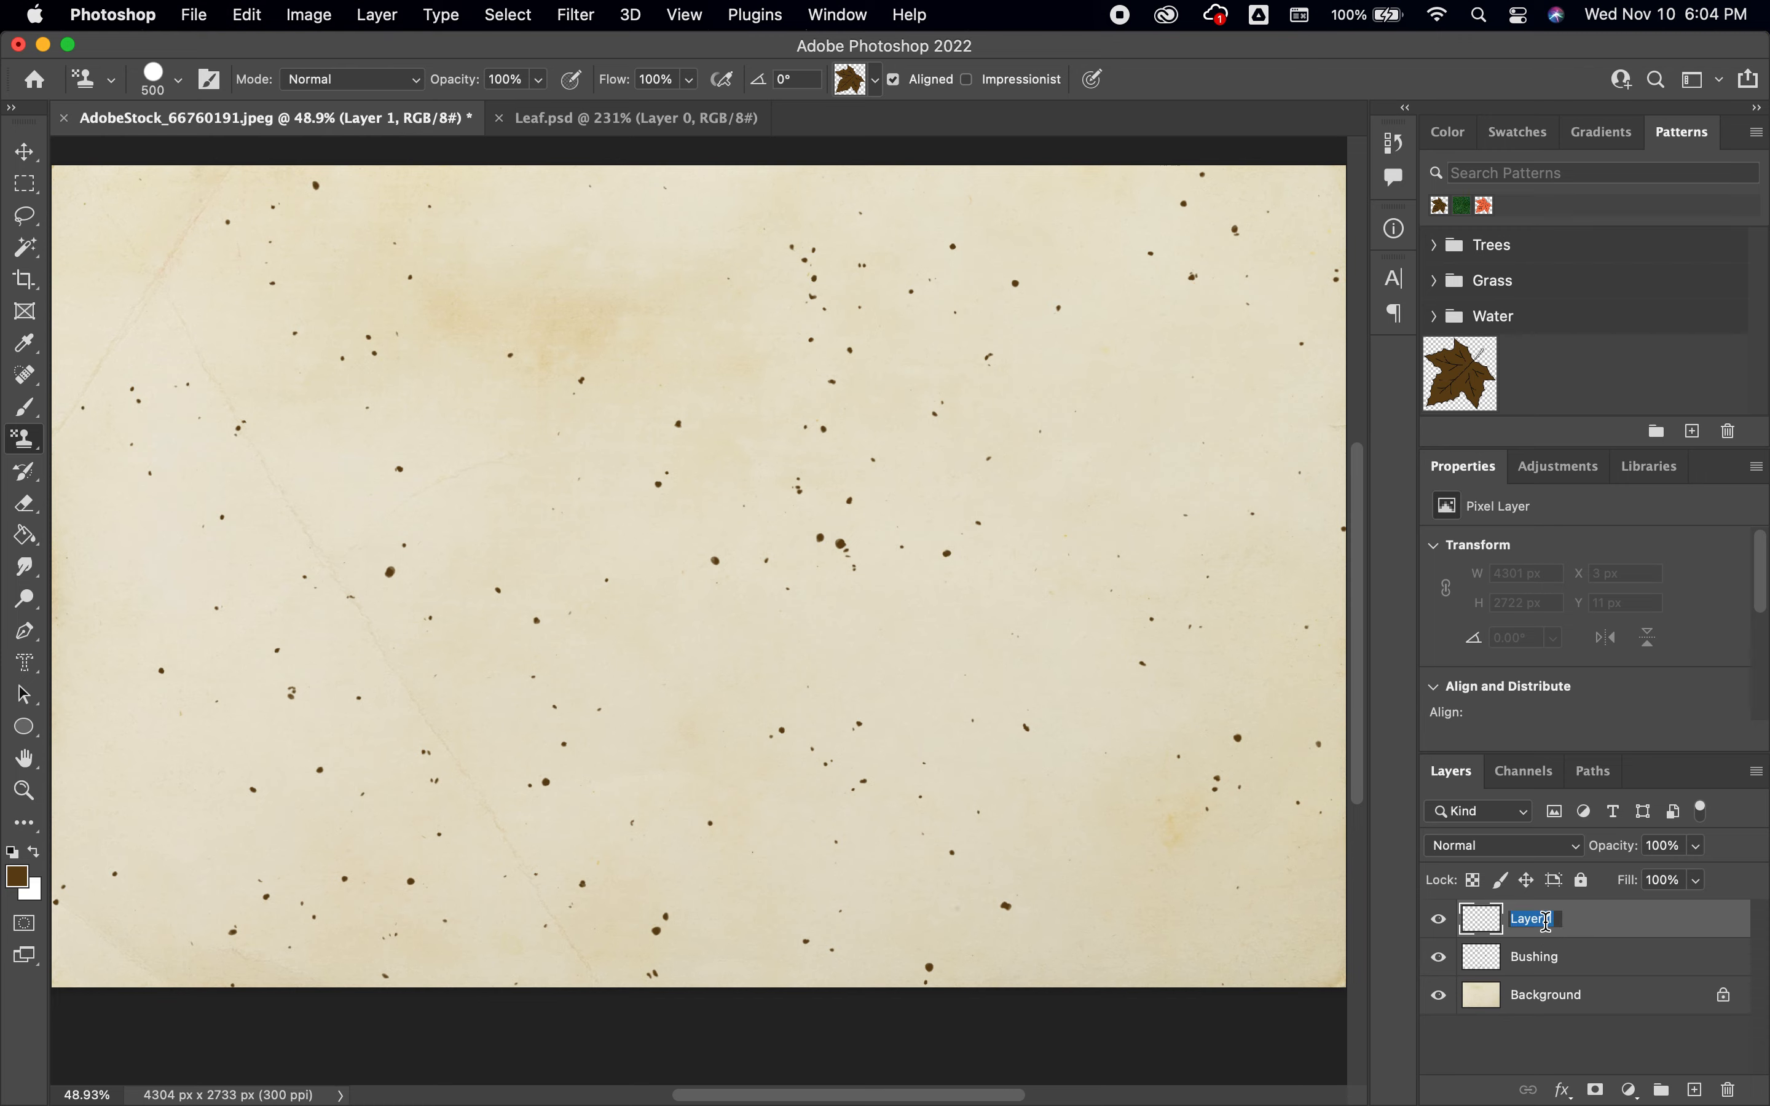
text(Leaves)
key(Return)
Step: Try stamping a block of leaves on the Leaves layer and erasing the cut-off leaf pieces beside its middle row
mouse_move(450, 438)
mouse_down()
mouse_move(439, 297)
mouse_move(324, 584)
mouse_move(555, 410)
mouse_up()
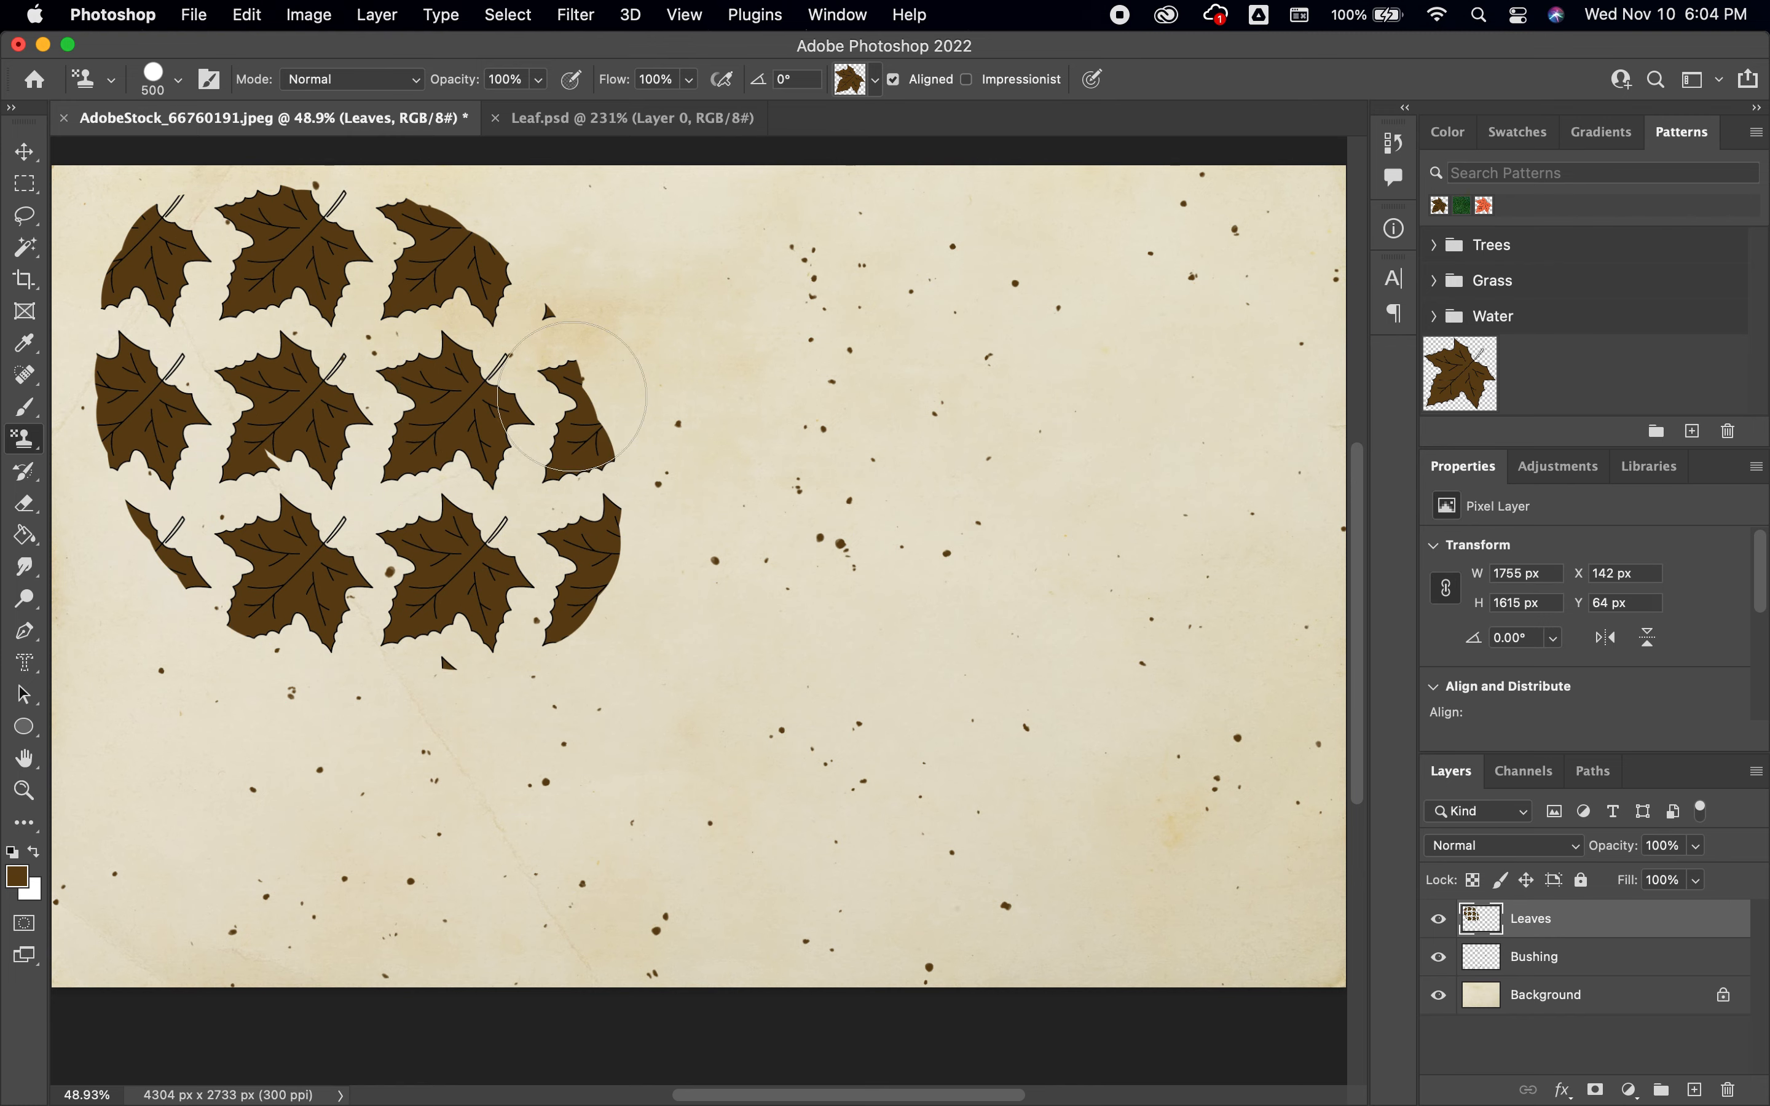
key(e)
mouse_move(541, 305)
mouse_down()
mouse_move(554, 406)
mouse_move(599, 395)
mouse_move(553, 389)
mouse_move(598, 431)
mouse_move(556, 449)
mouse_move(573, 462)
mouse_move(563, 446)
mouse_move(554, 484)
mouse_move(593, 463)
mouse_up()
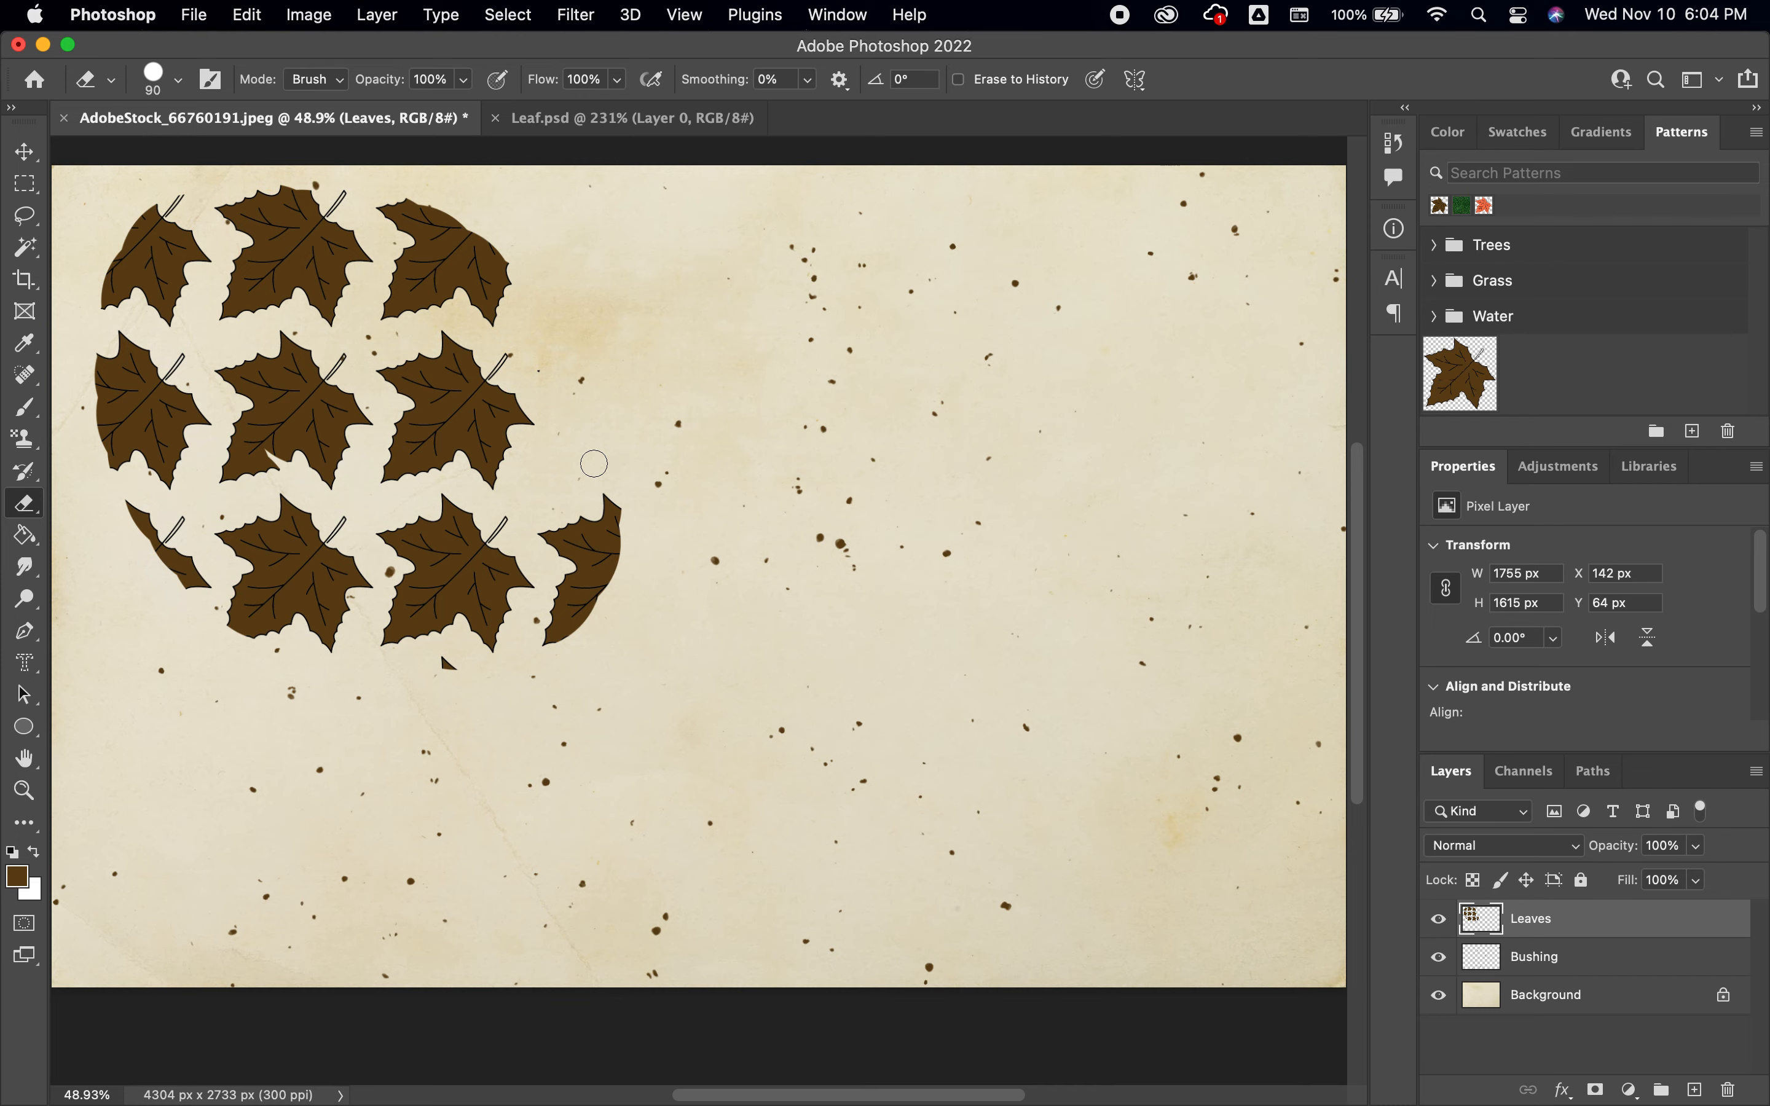
Step: Return to the Pattern Stamp tool and undo the stamped leaves and the erasing on the Leaves layer
click(25, 438)
click(33, 450)
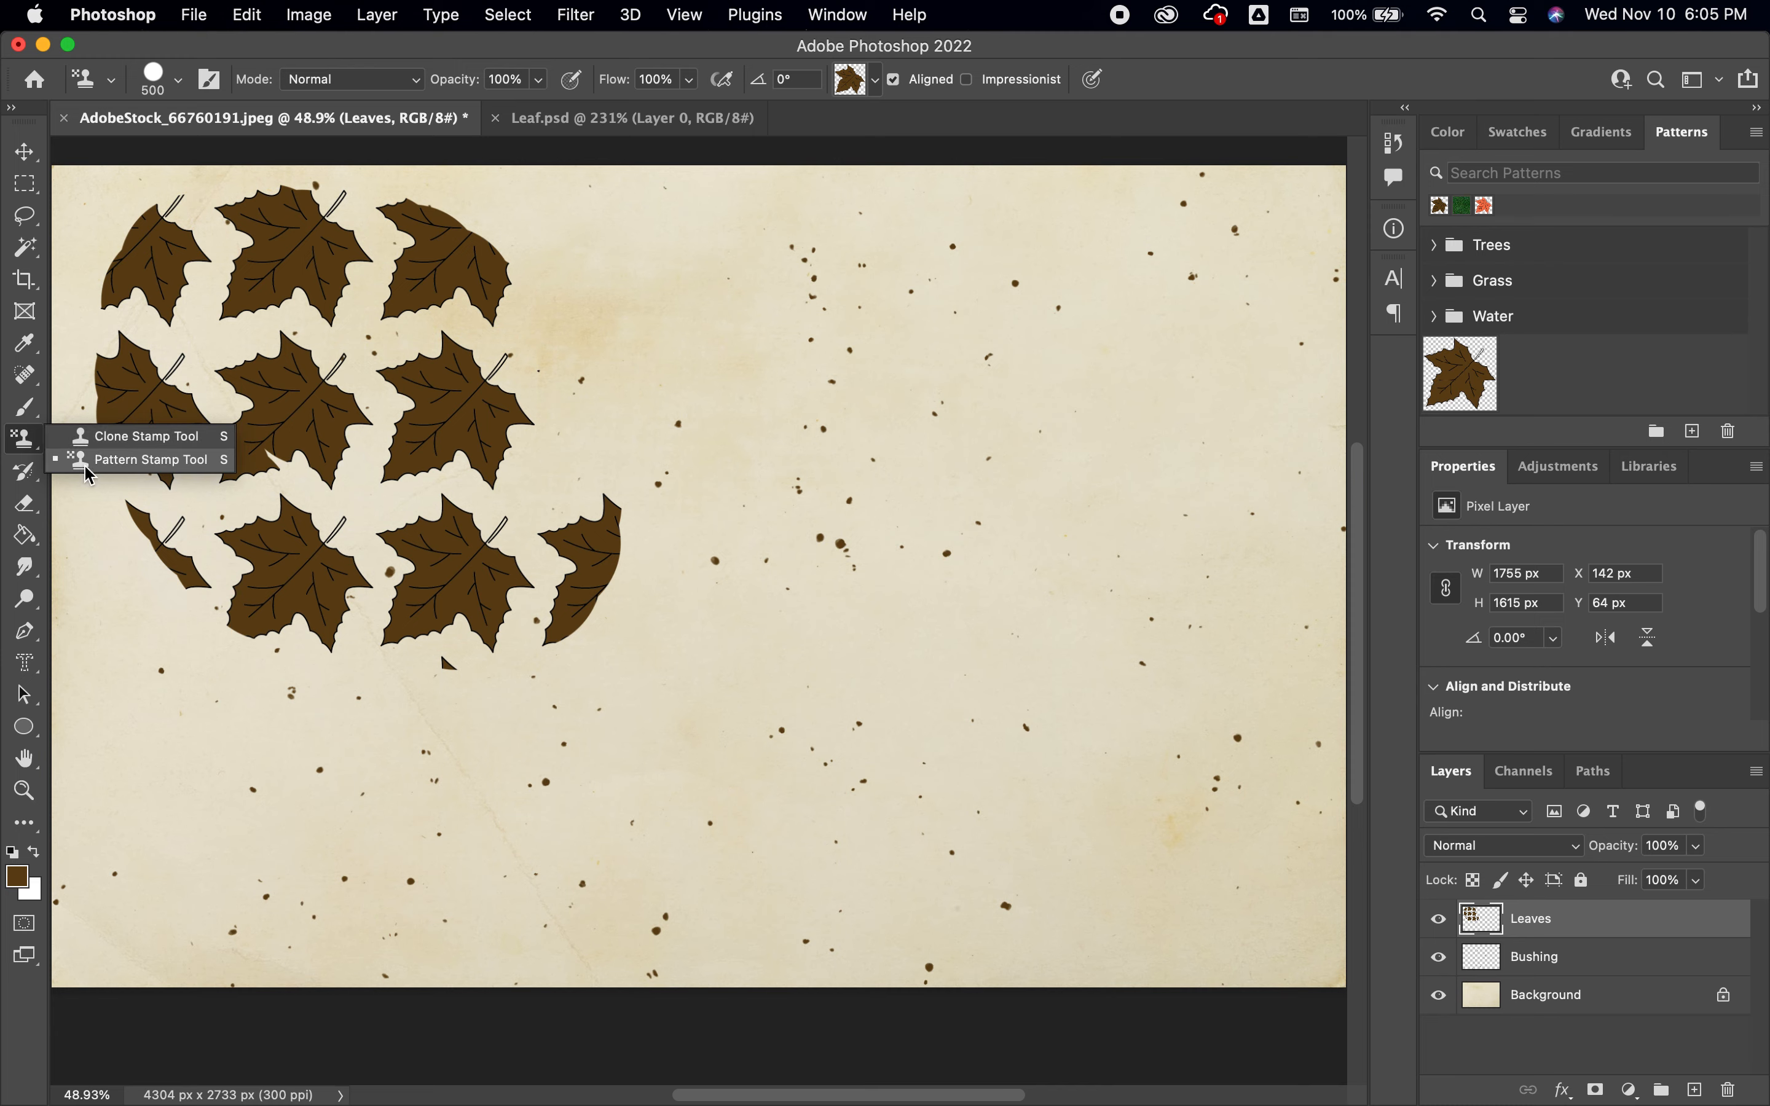
click(543, 487)
key(super+z)
key(super+z)
key(super+z)
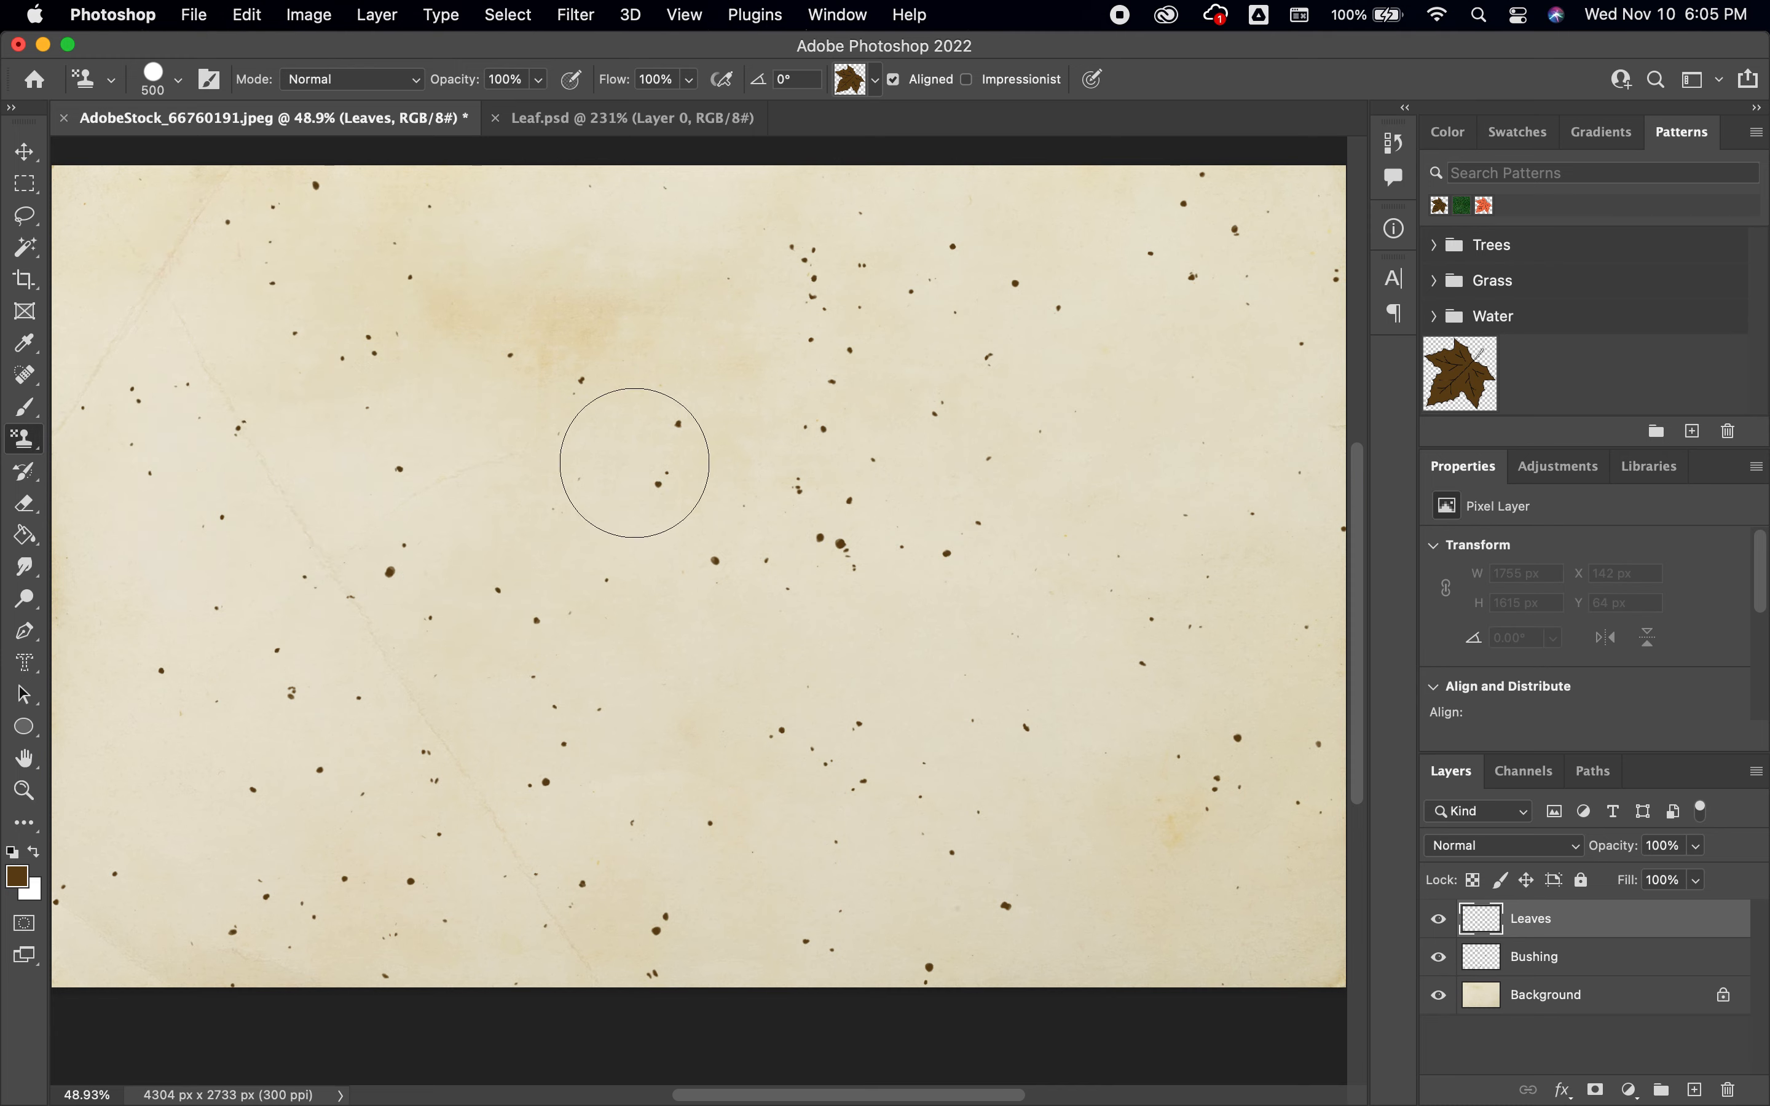
Step: Try filling the whole Leaves layer with the brown leaf pattern in Normal mode at 100% opacity, and undo the fill
click(243, 16)
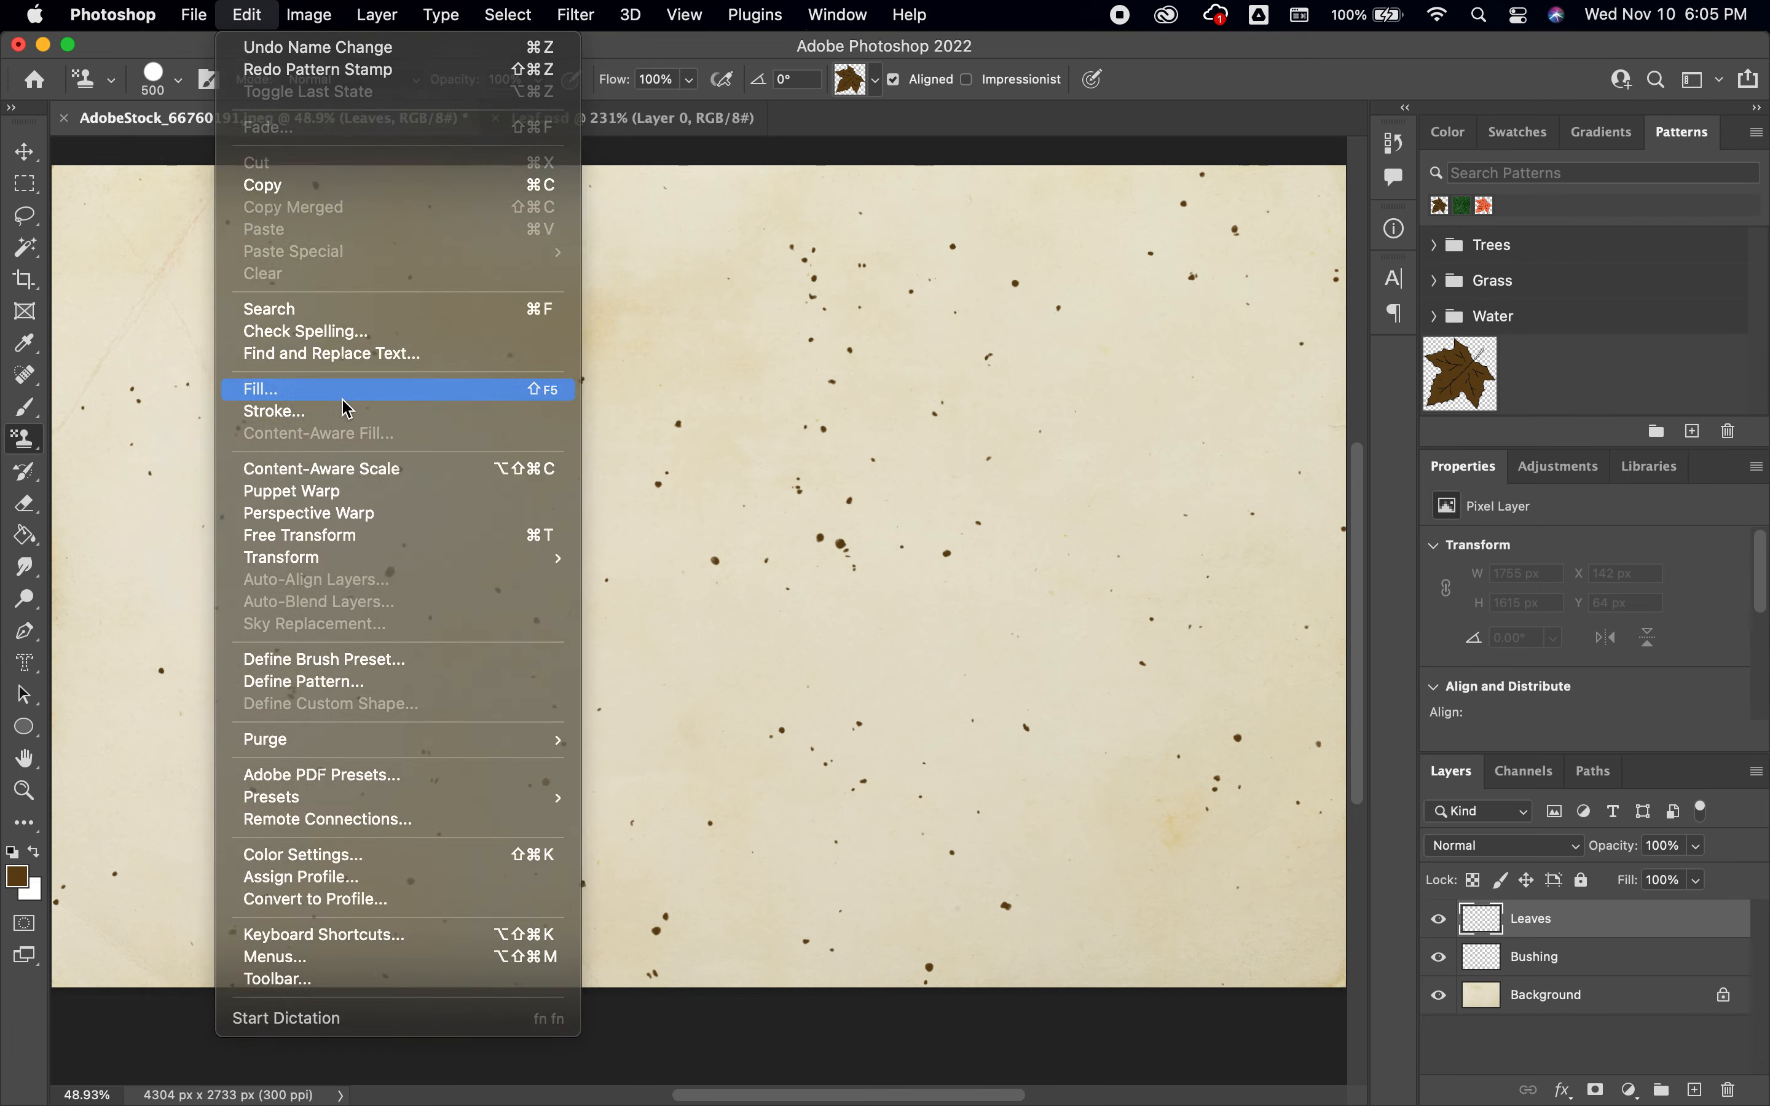
click(342, 399)
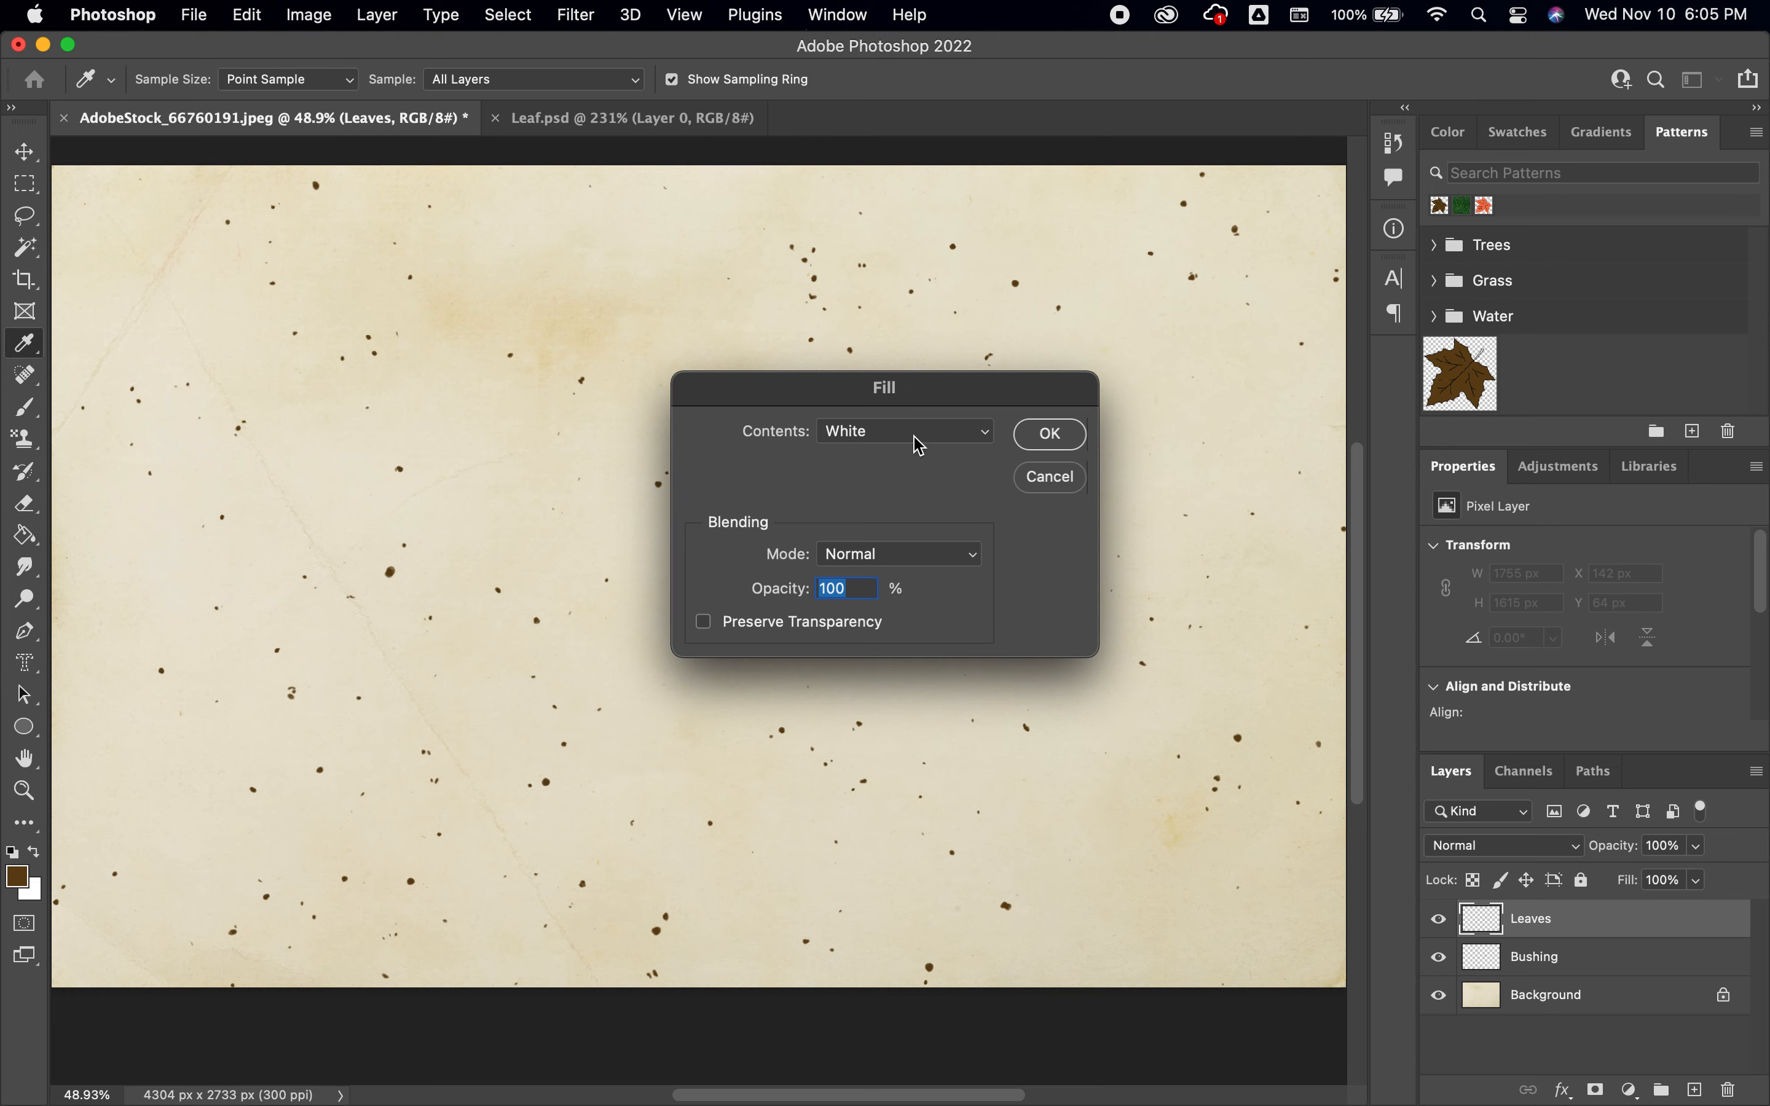
click(940, 435)
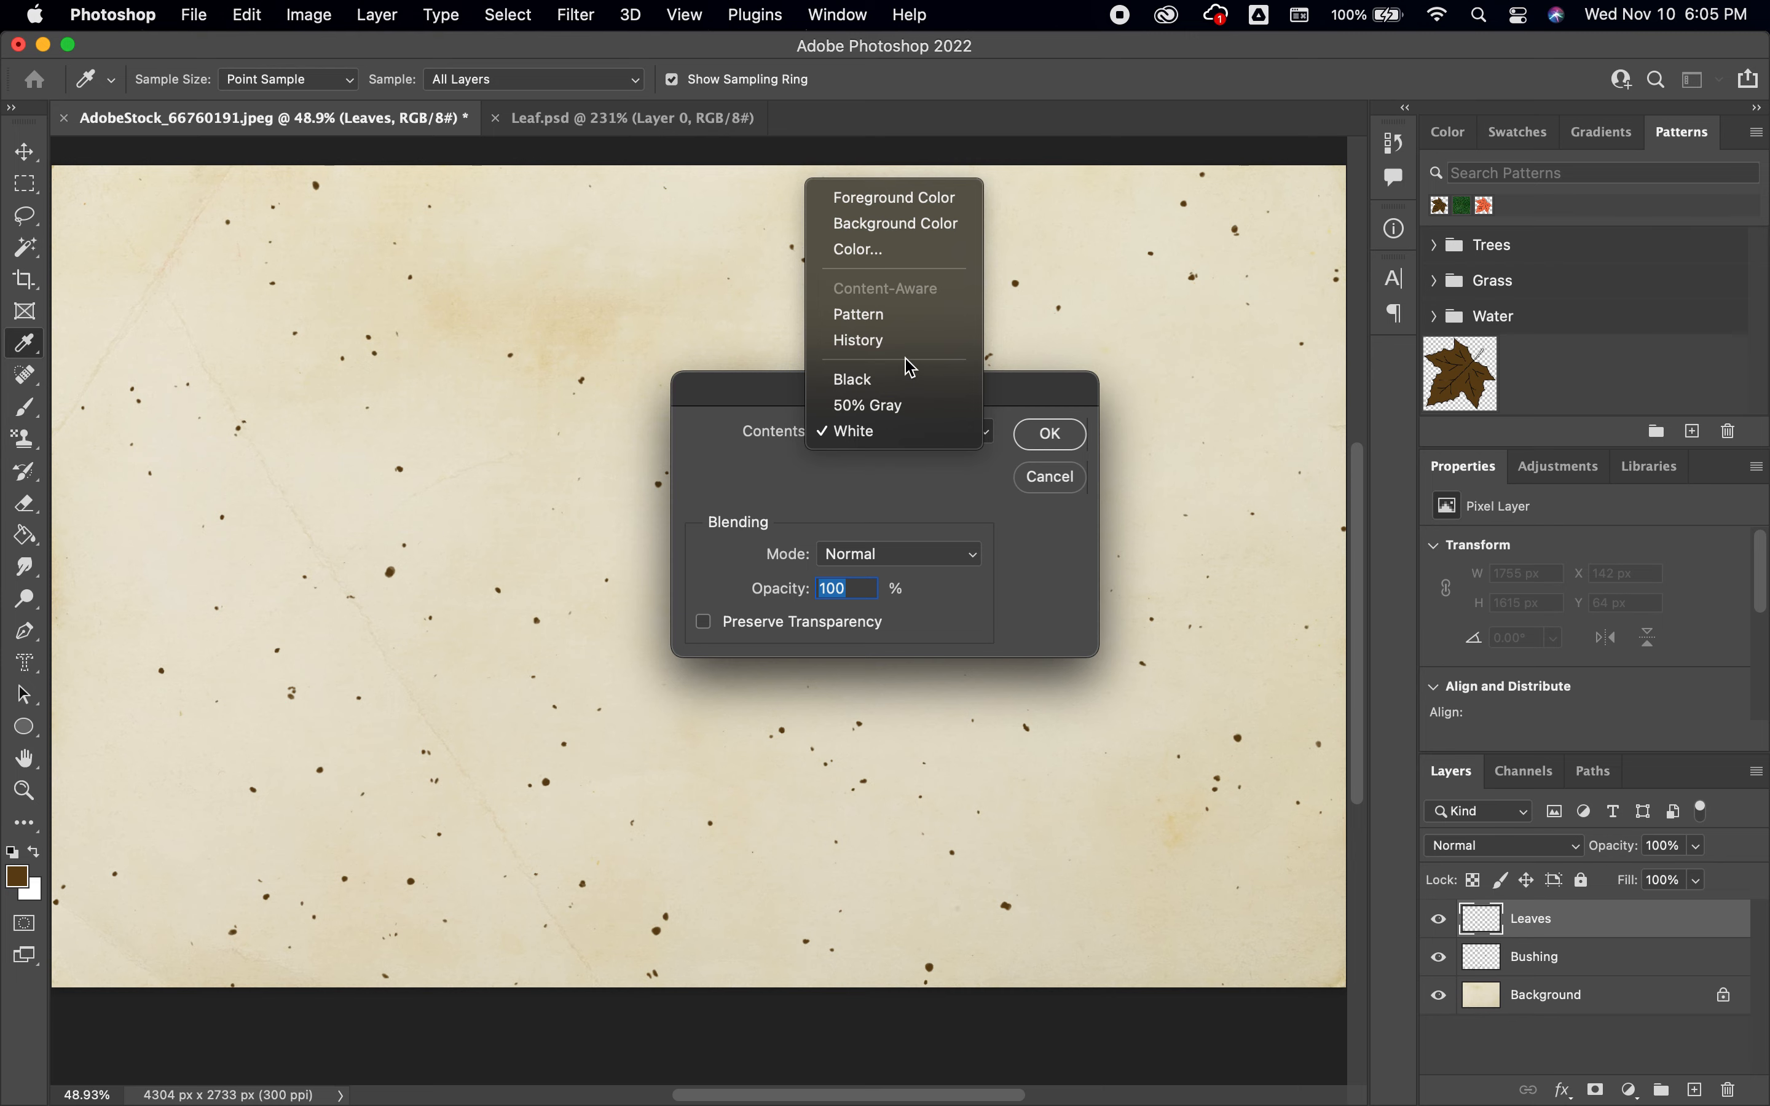
click(894, 322)
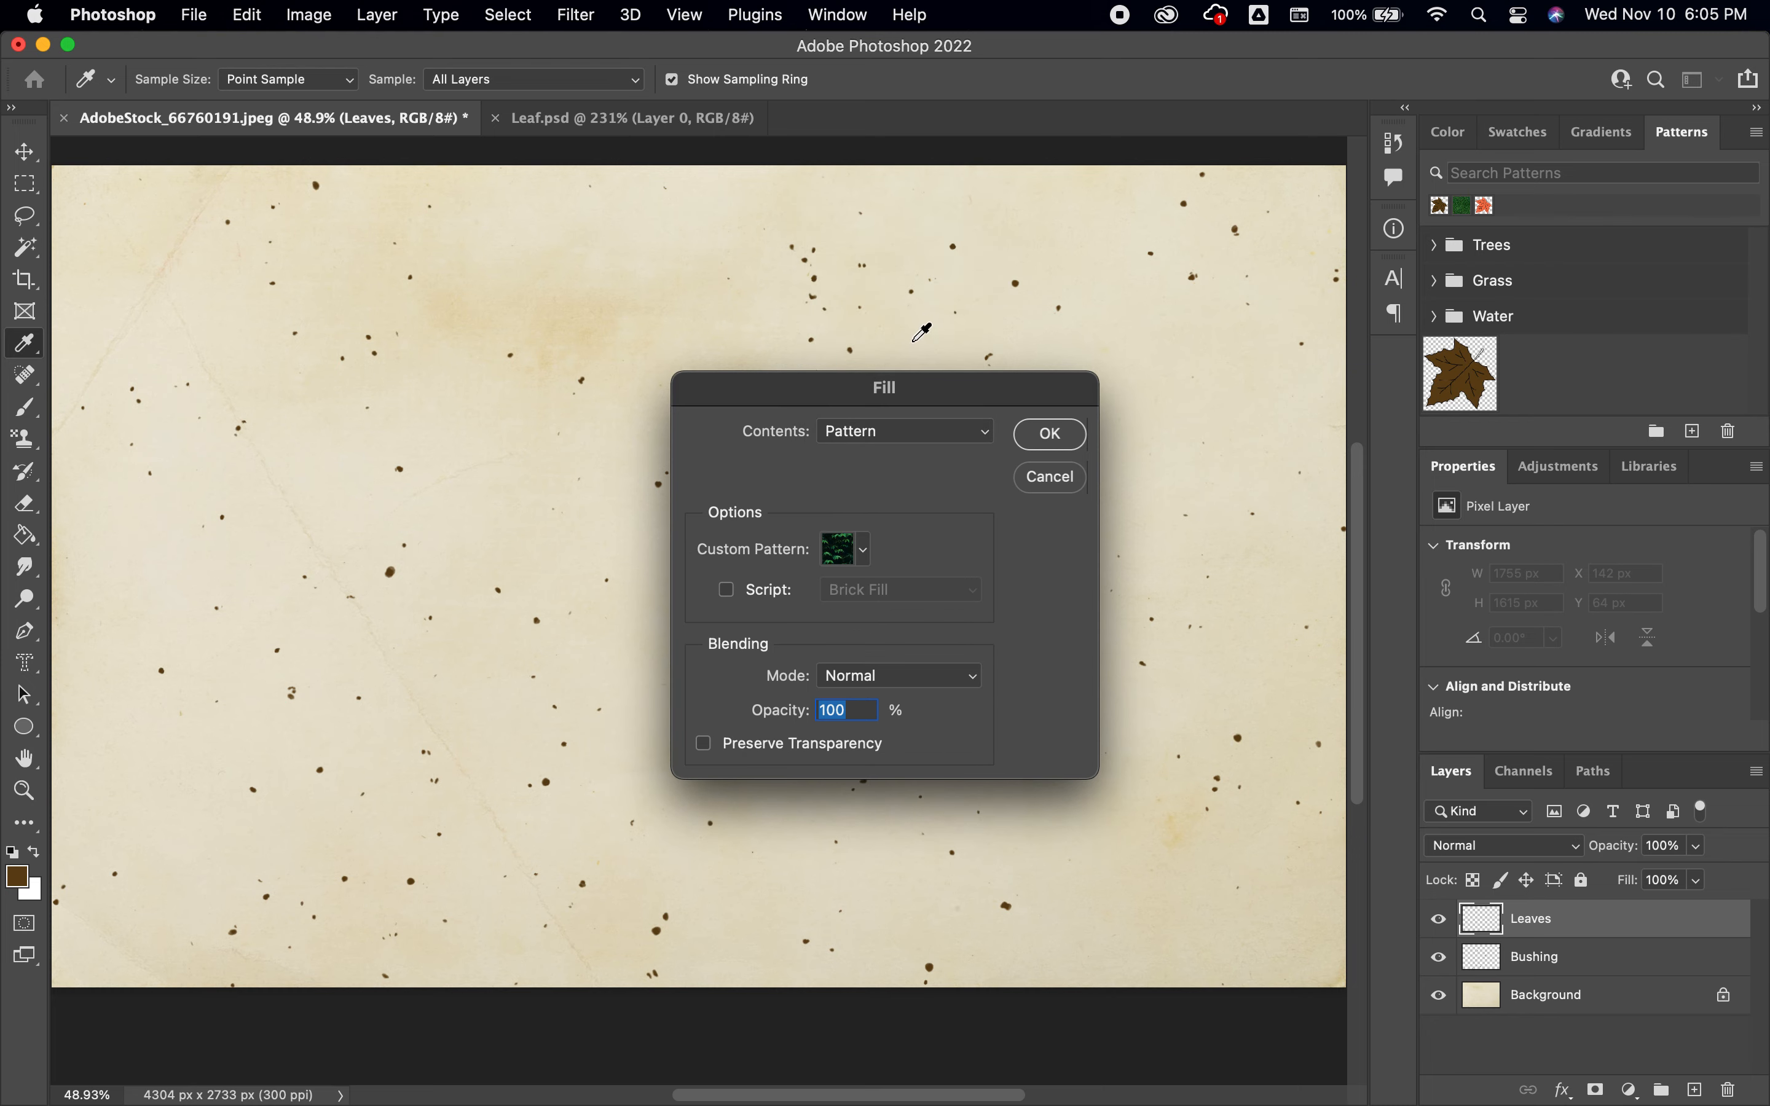
click(864, 553)
click(719, 749)
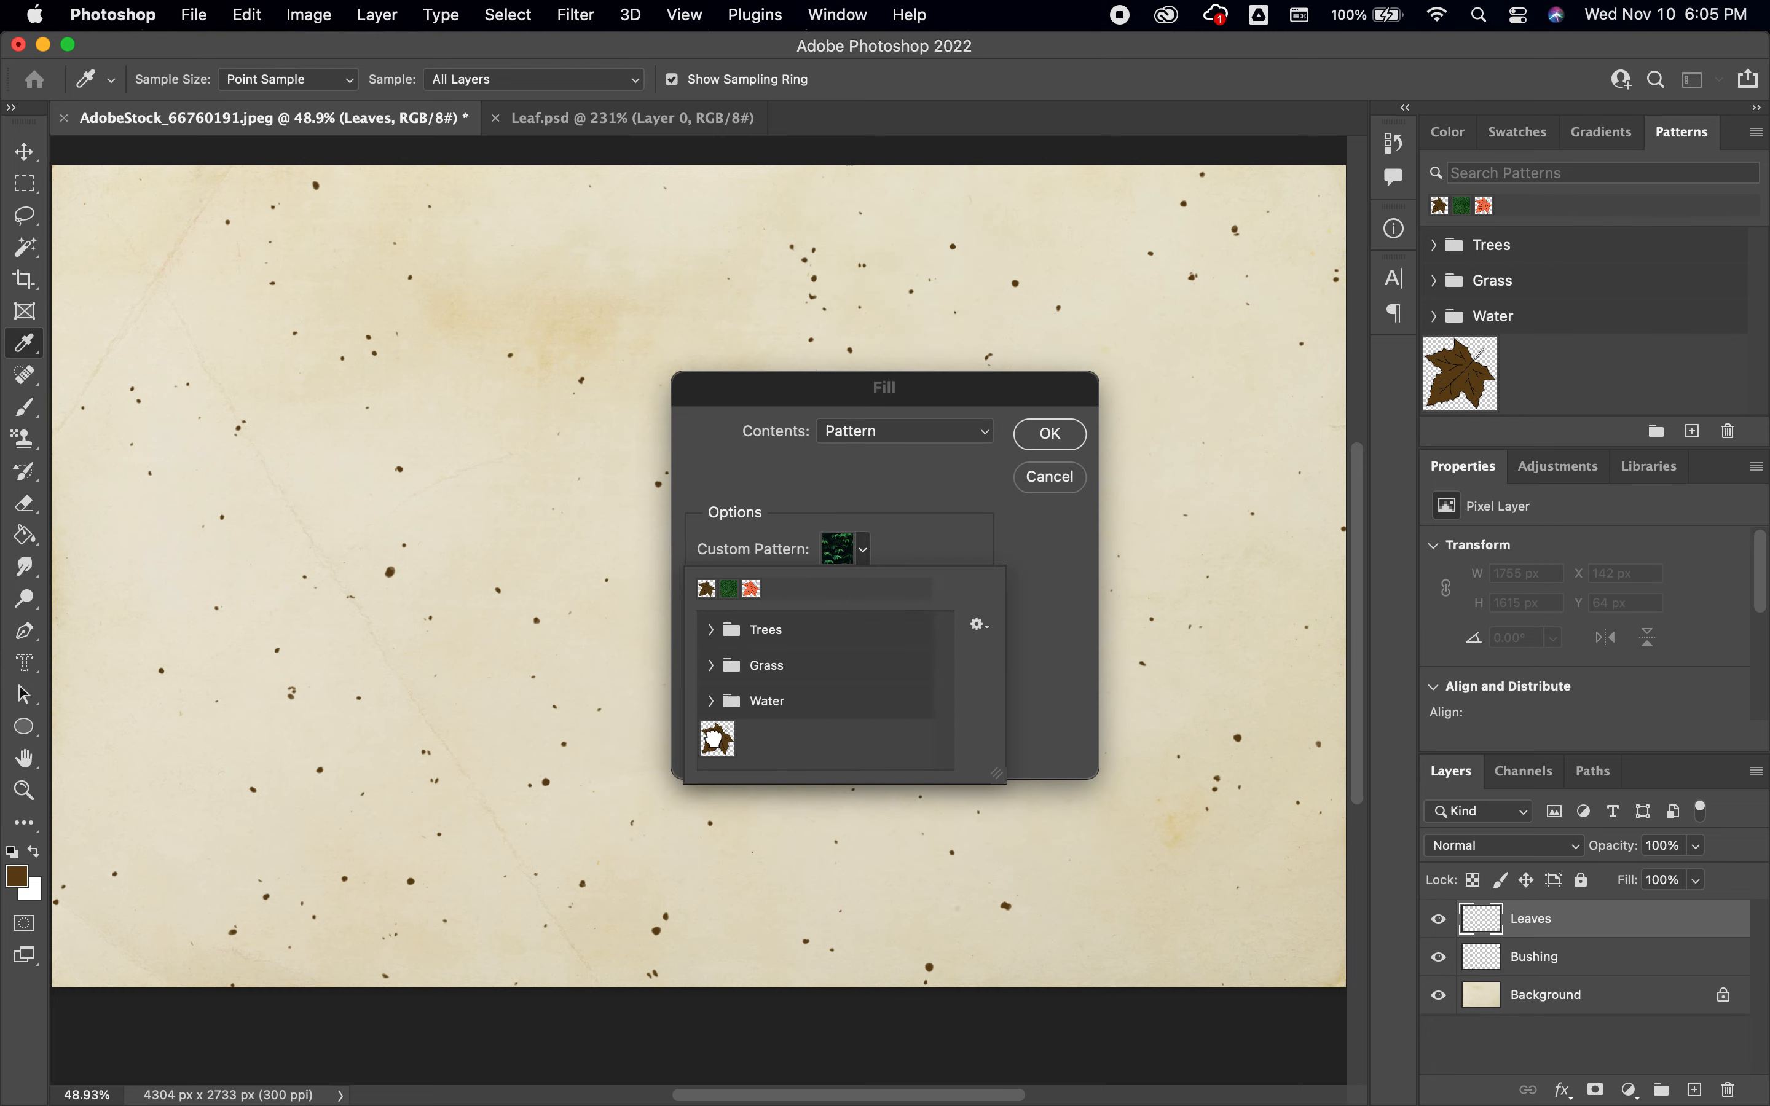
click(1048, 439)
click(1048, 436)
key(s)
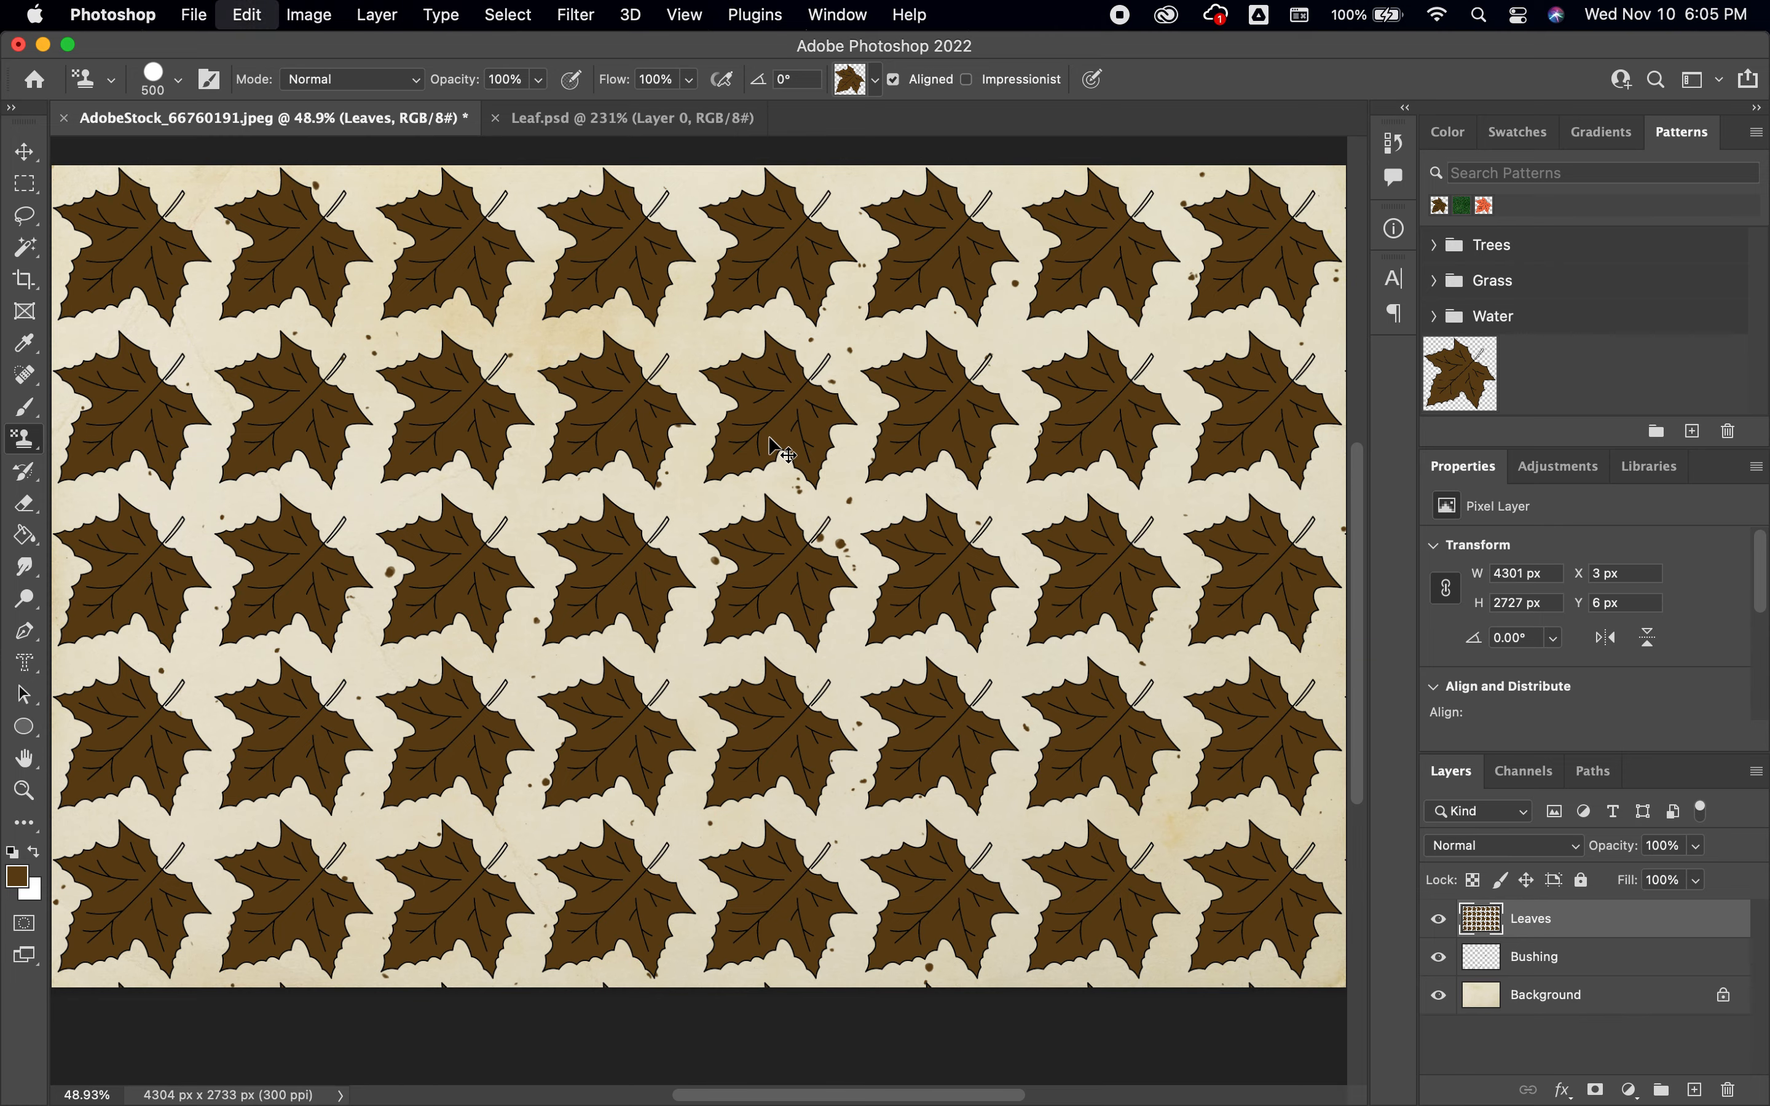
key(super+z)
Step: Try filling a rectangular marquee of about 1050 x 1451 px with the leaf pattern, and undo the fill and selection
click(37, 196)
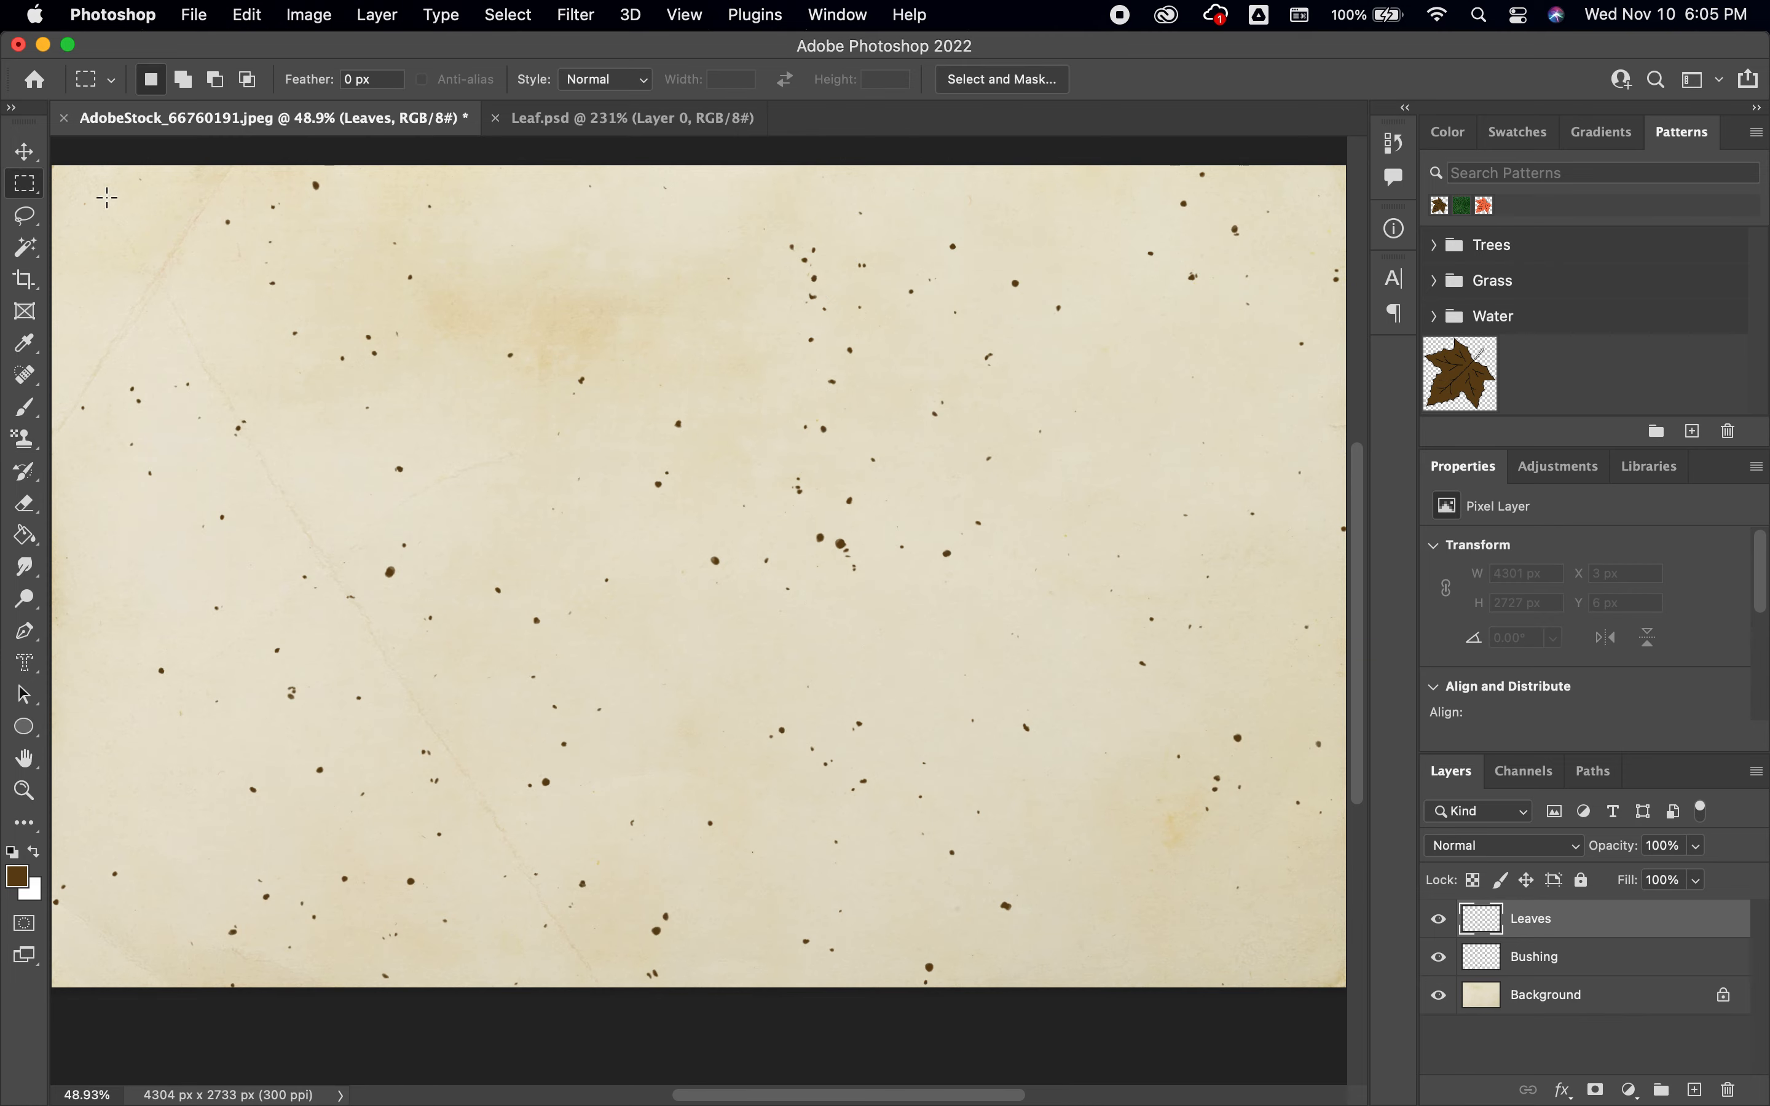
drag(314, 320, 627, 756)
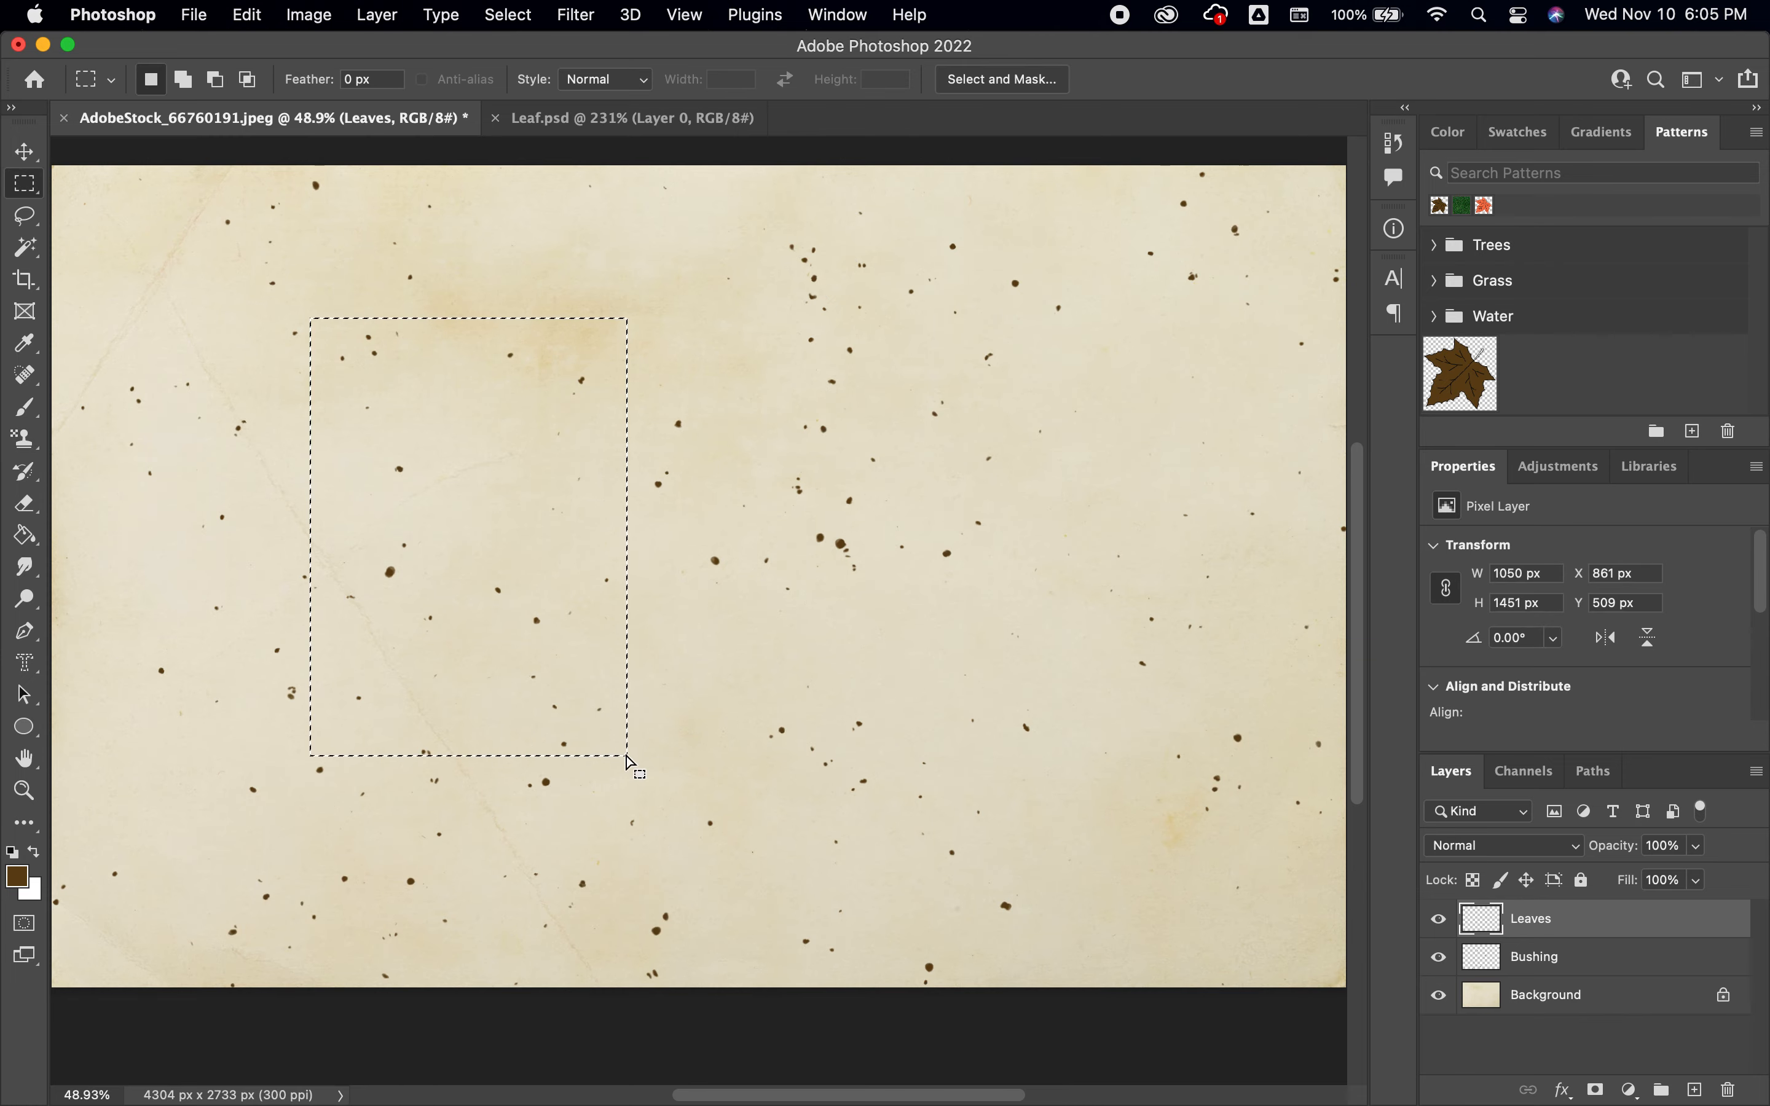
click(247, 16)
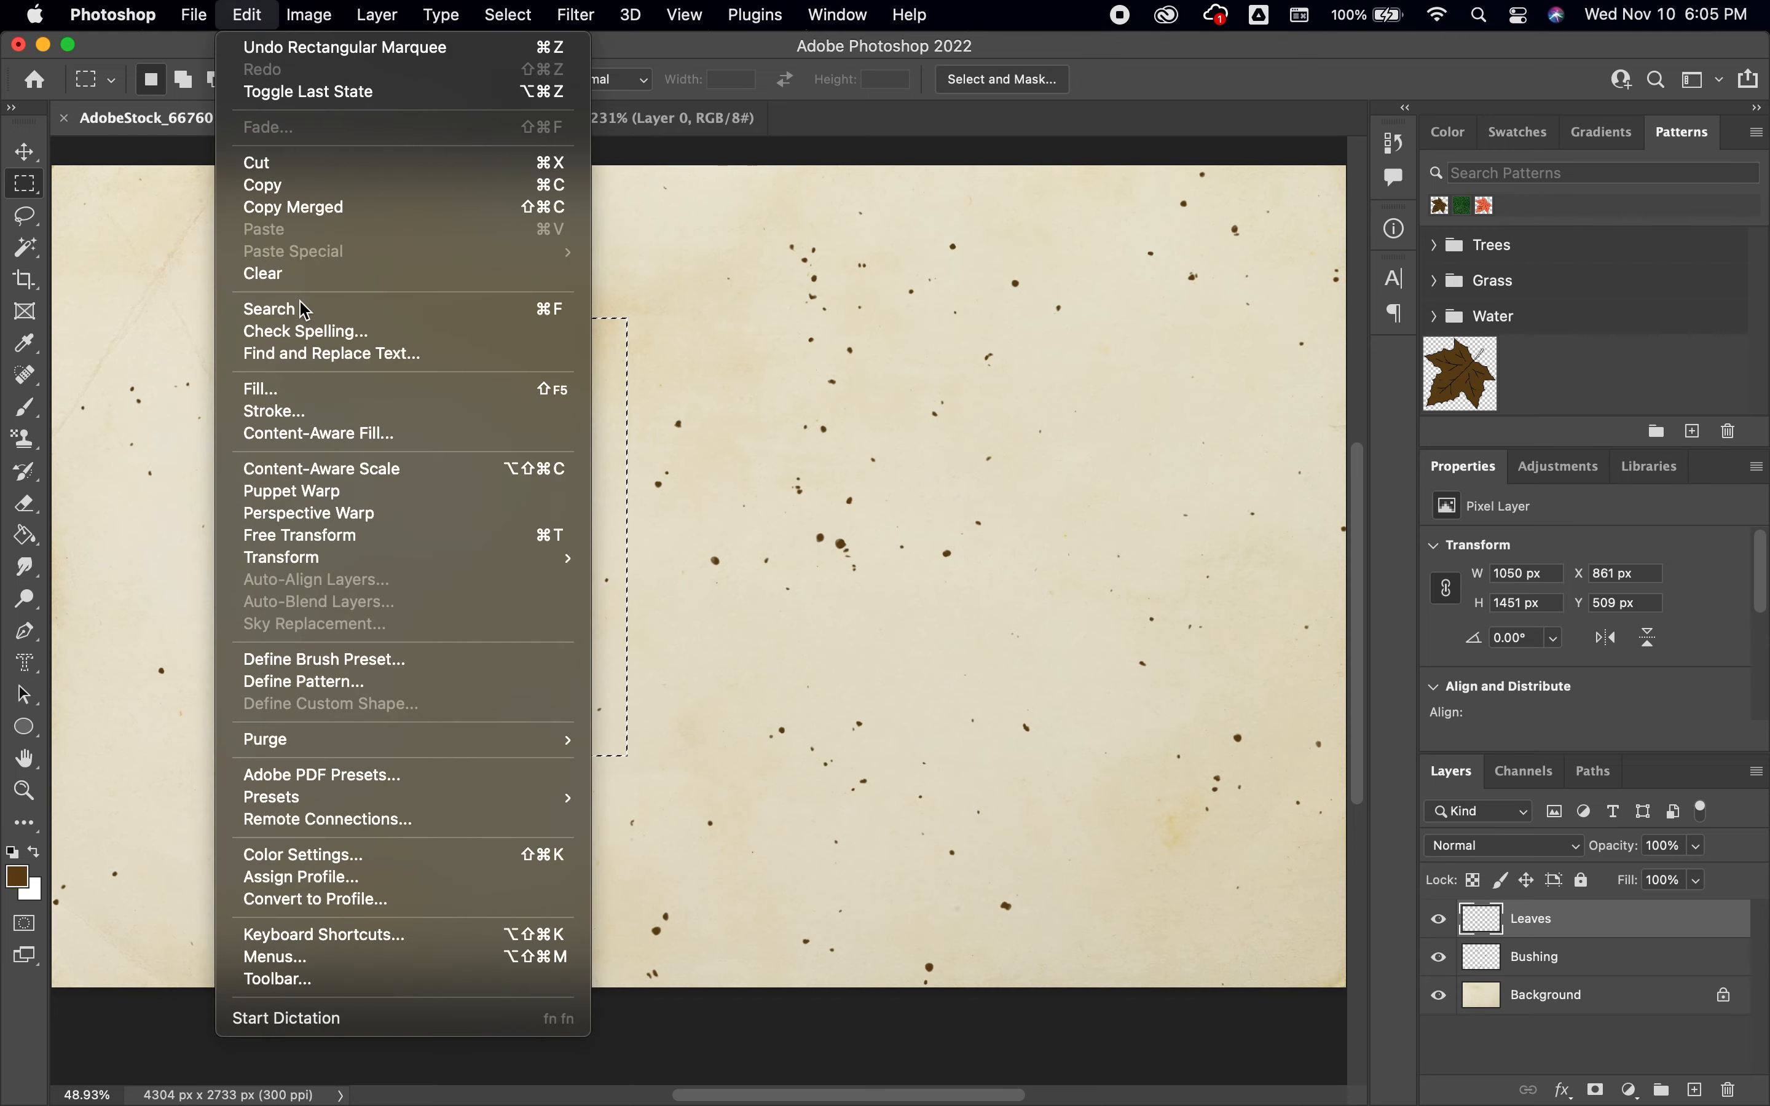
click(325, 391)
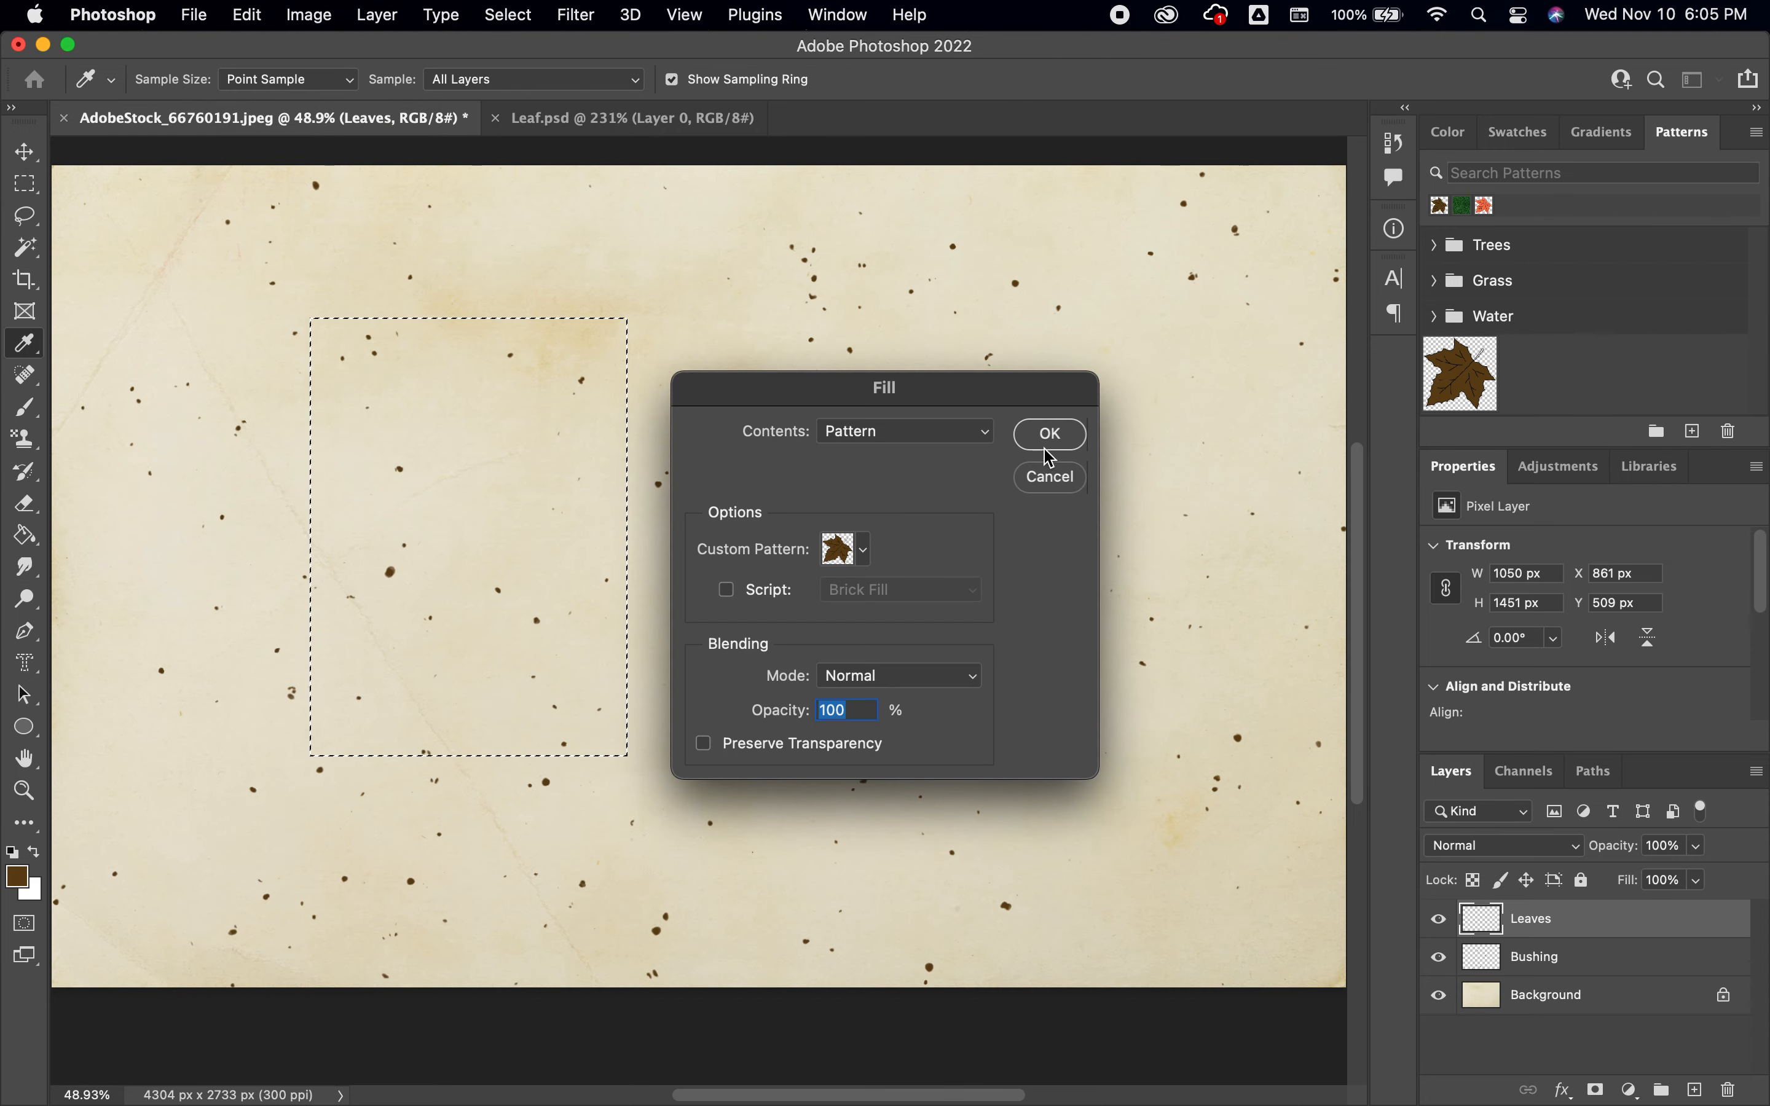
click(1068, 437)
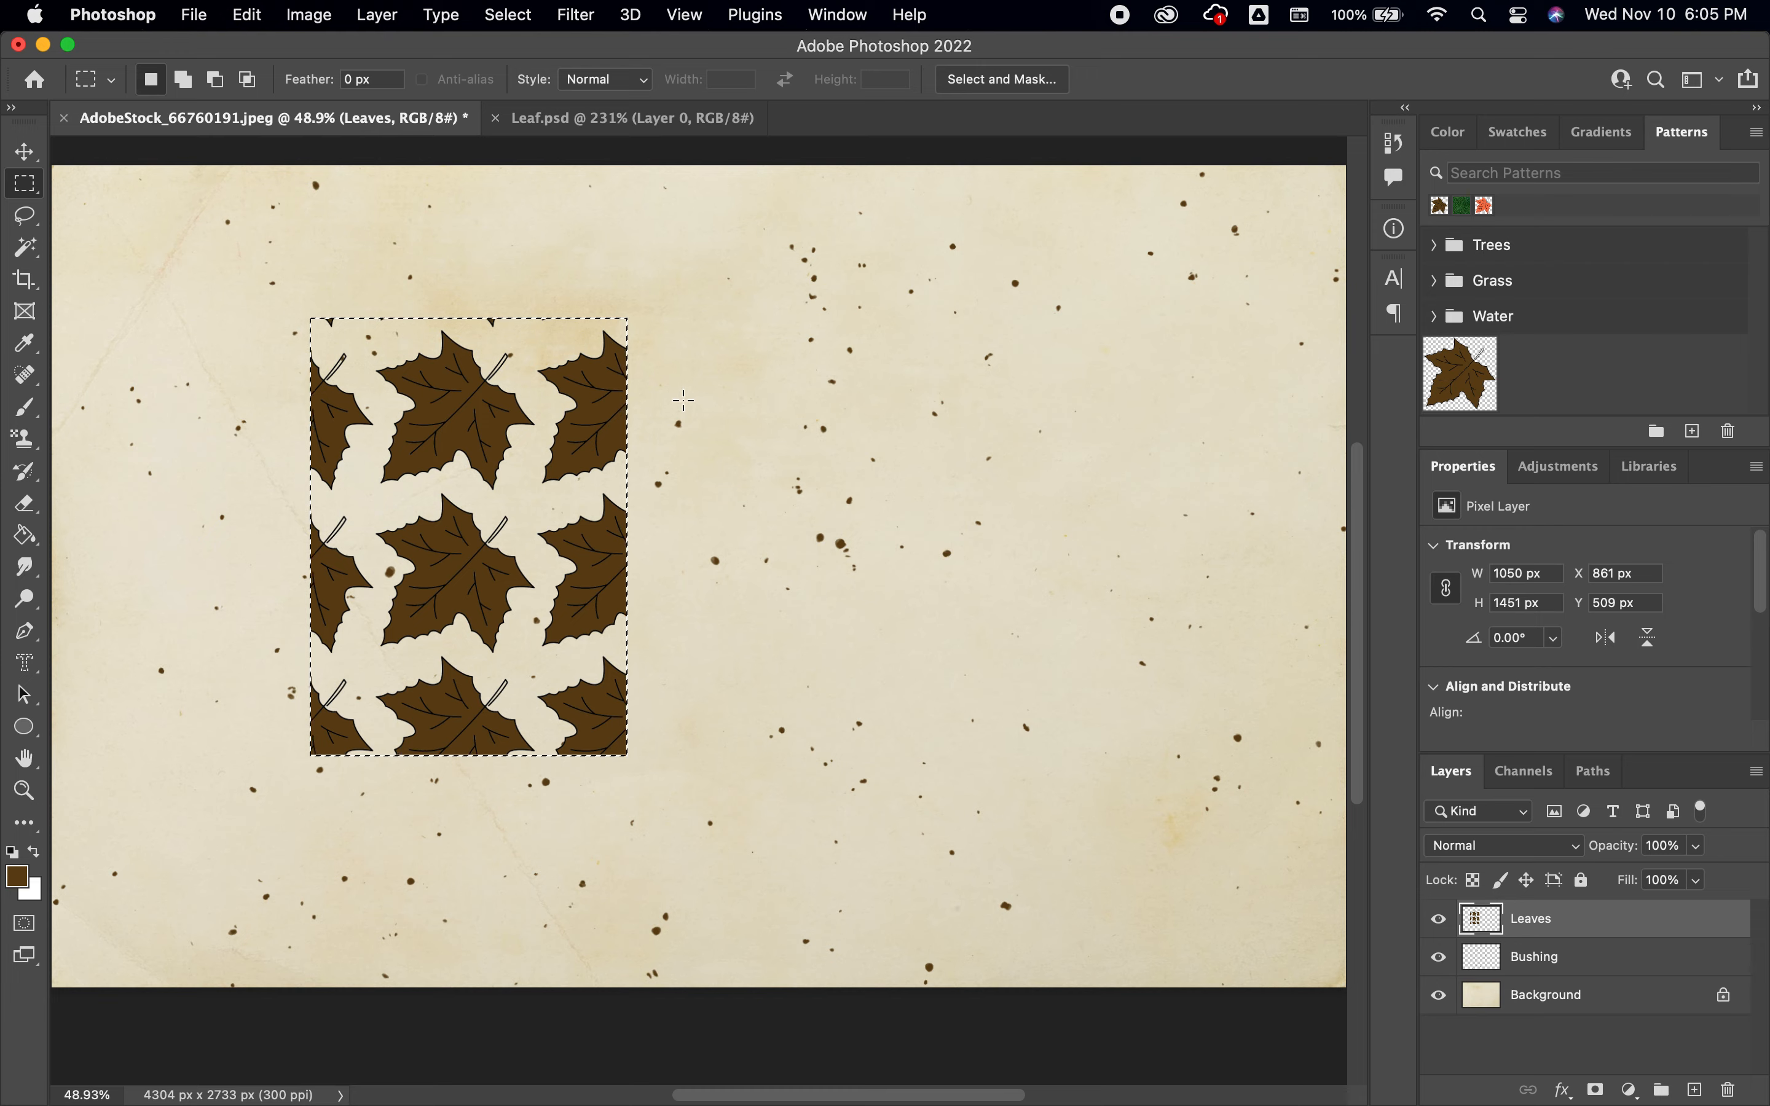
key(super+z)
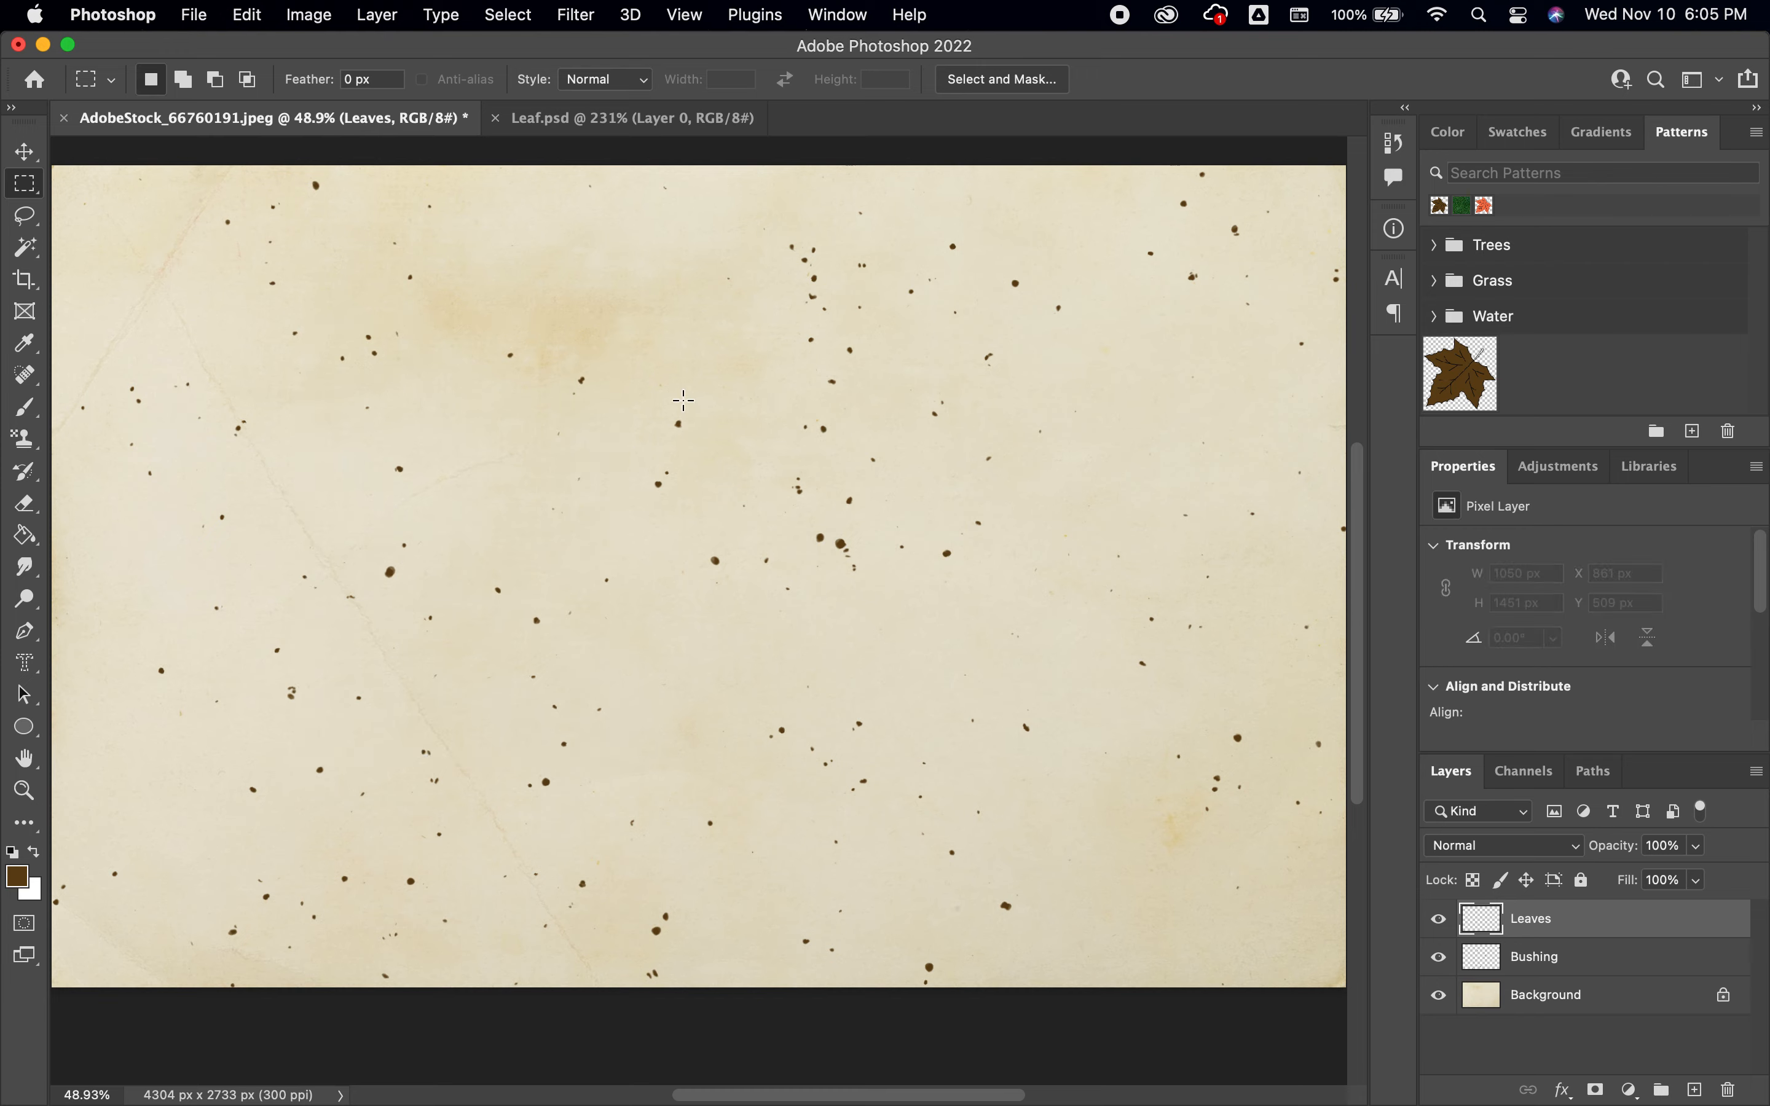
Step: Start a scripted pattern fill of the Leaves layer using the Random Fill script, in Normal mode at 100% opacity
click(249, 15)
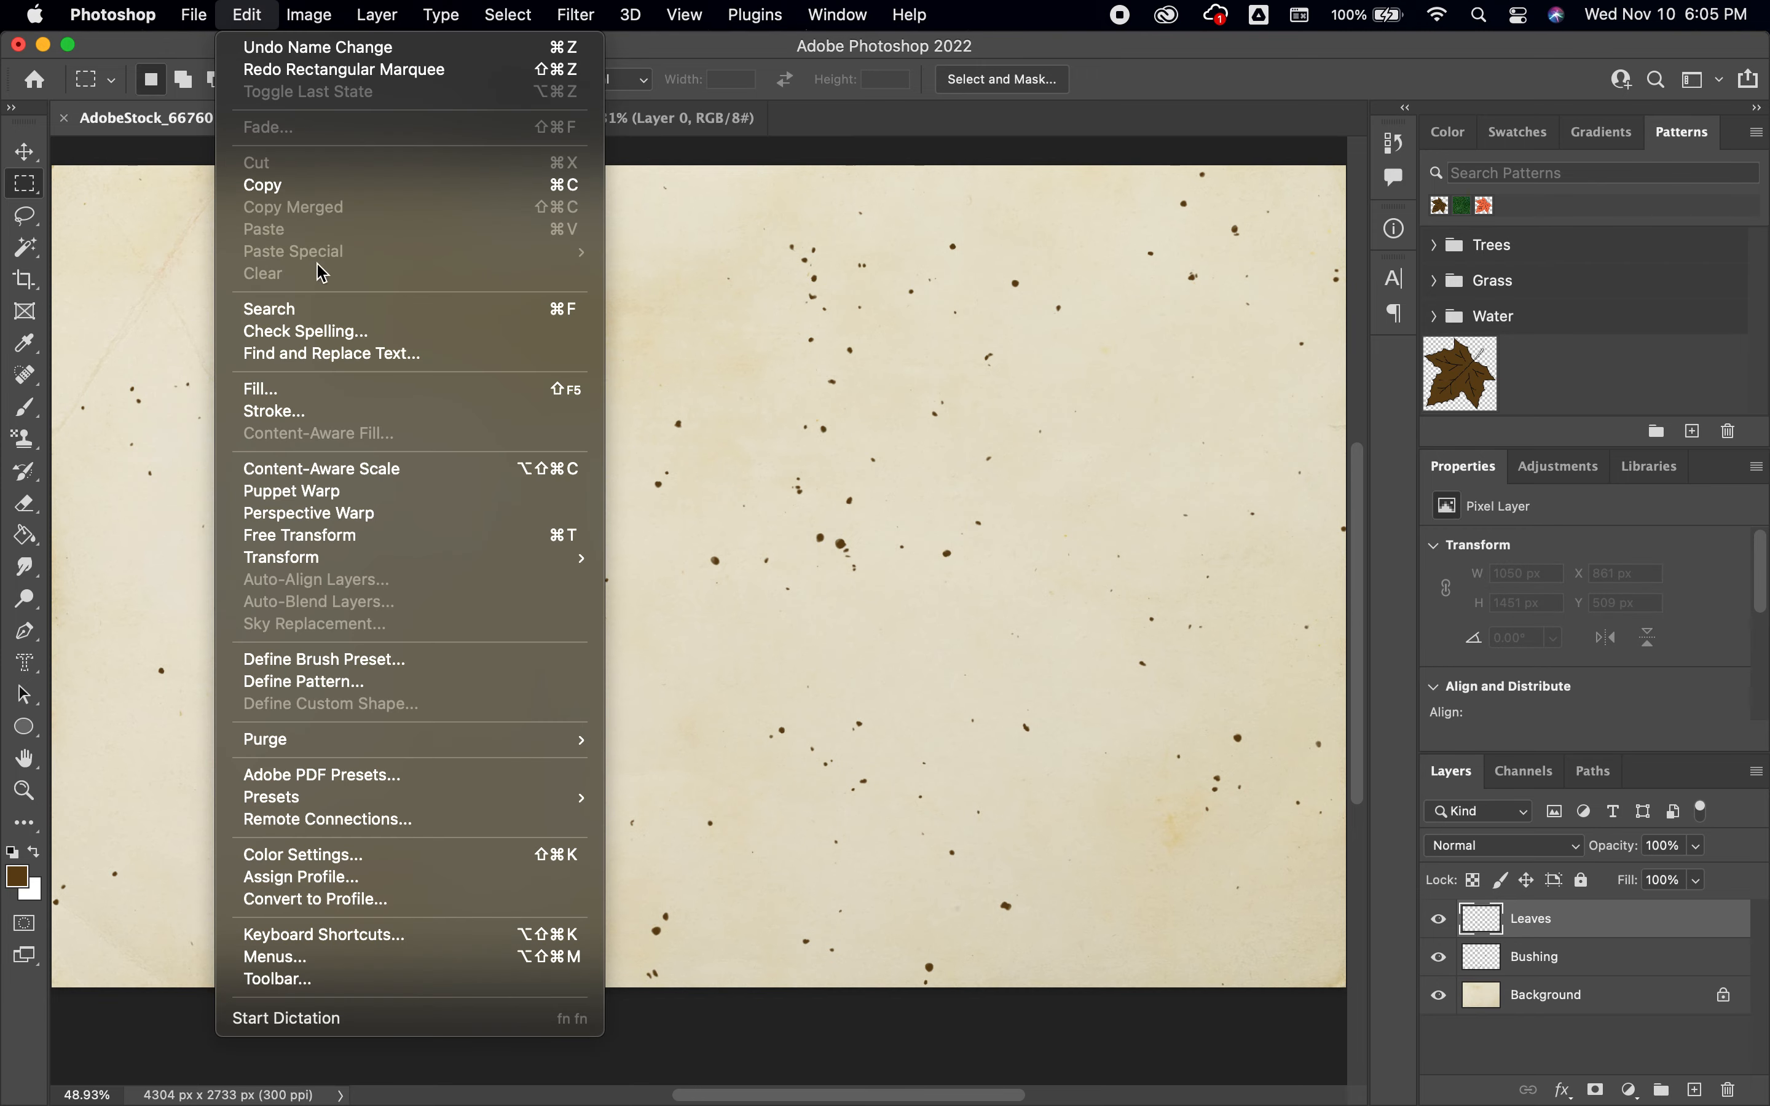
click(330, 386)
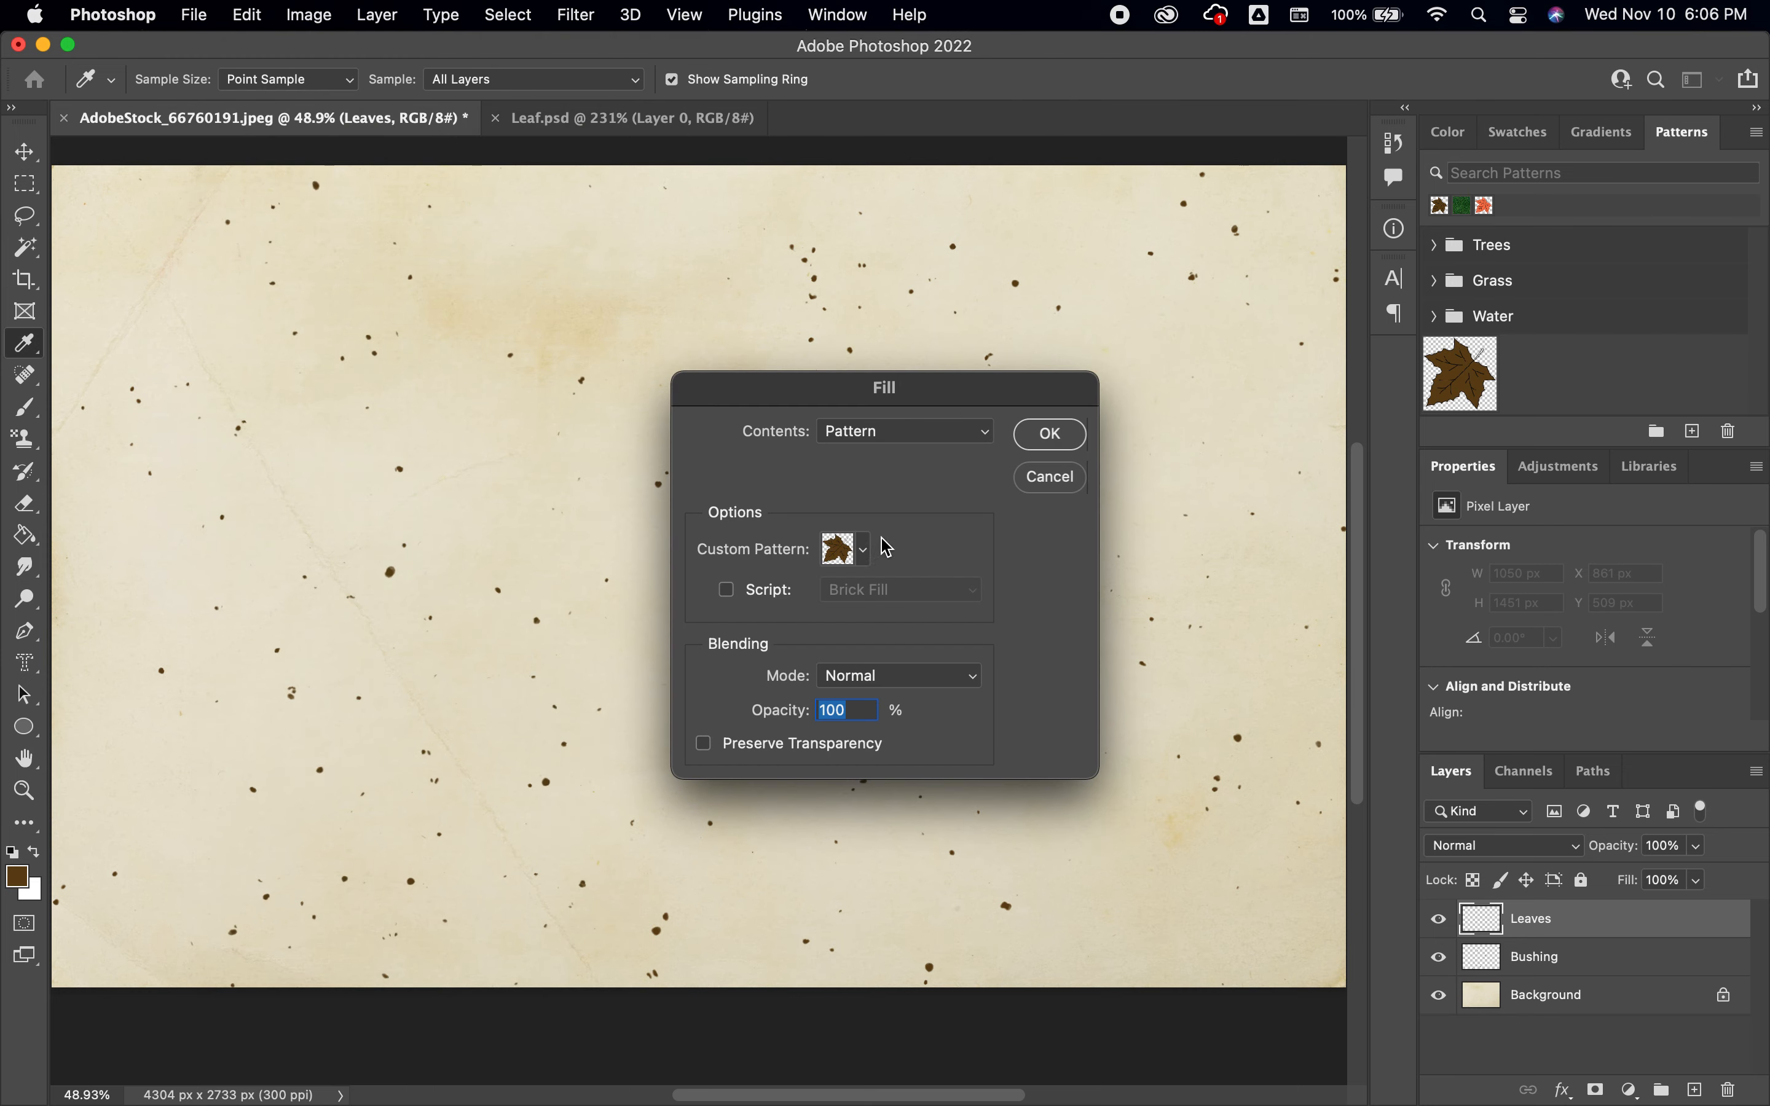
click(732, 593)
click(942, 594)
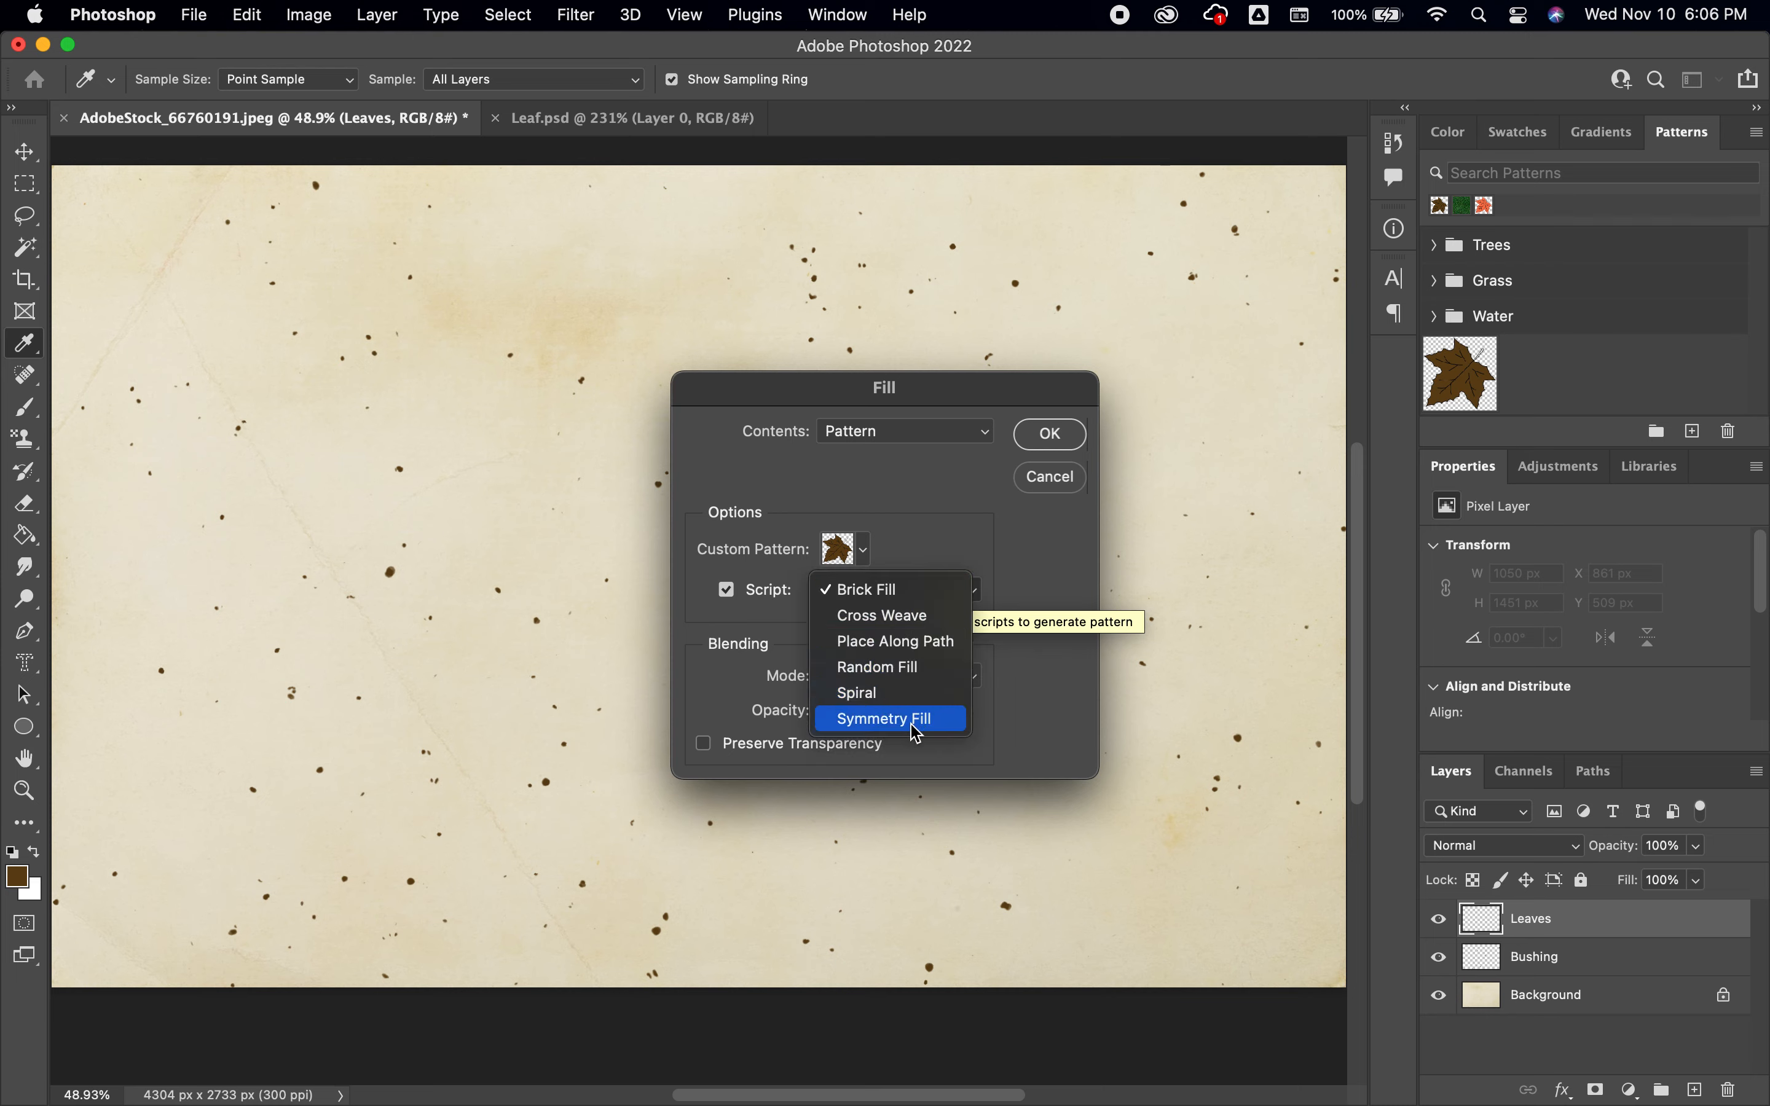
click(918, 669)
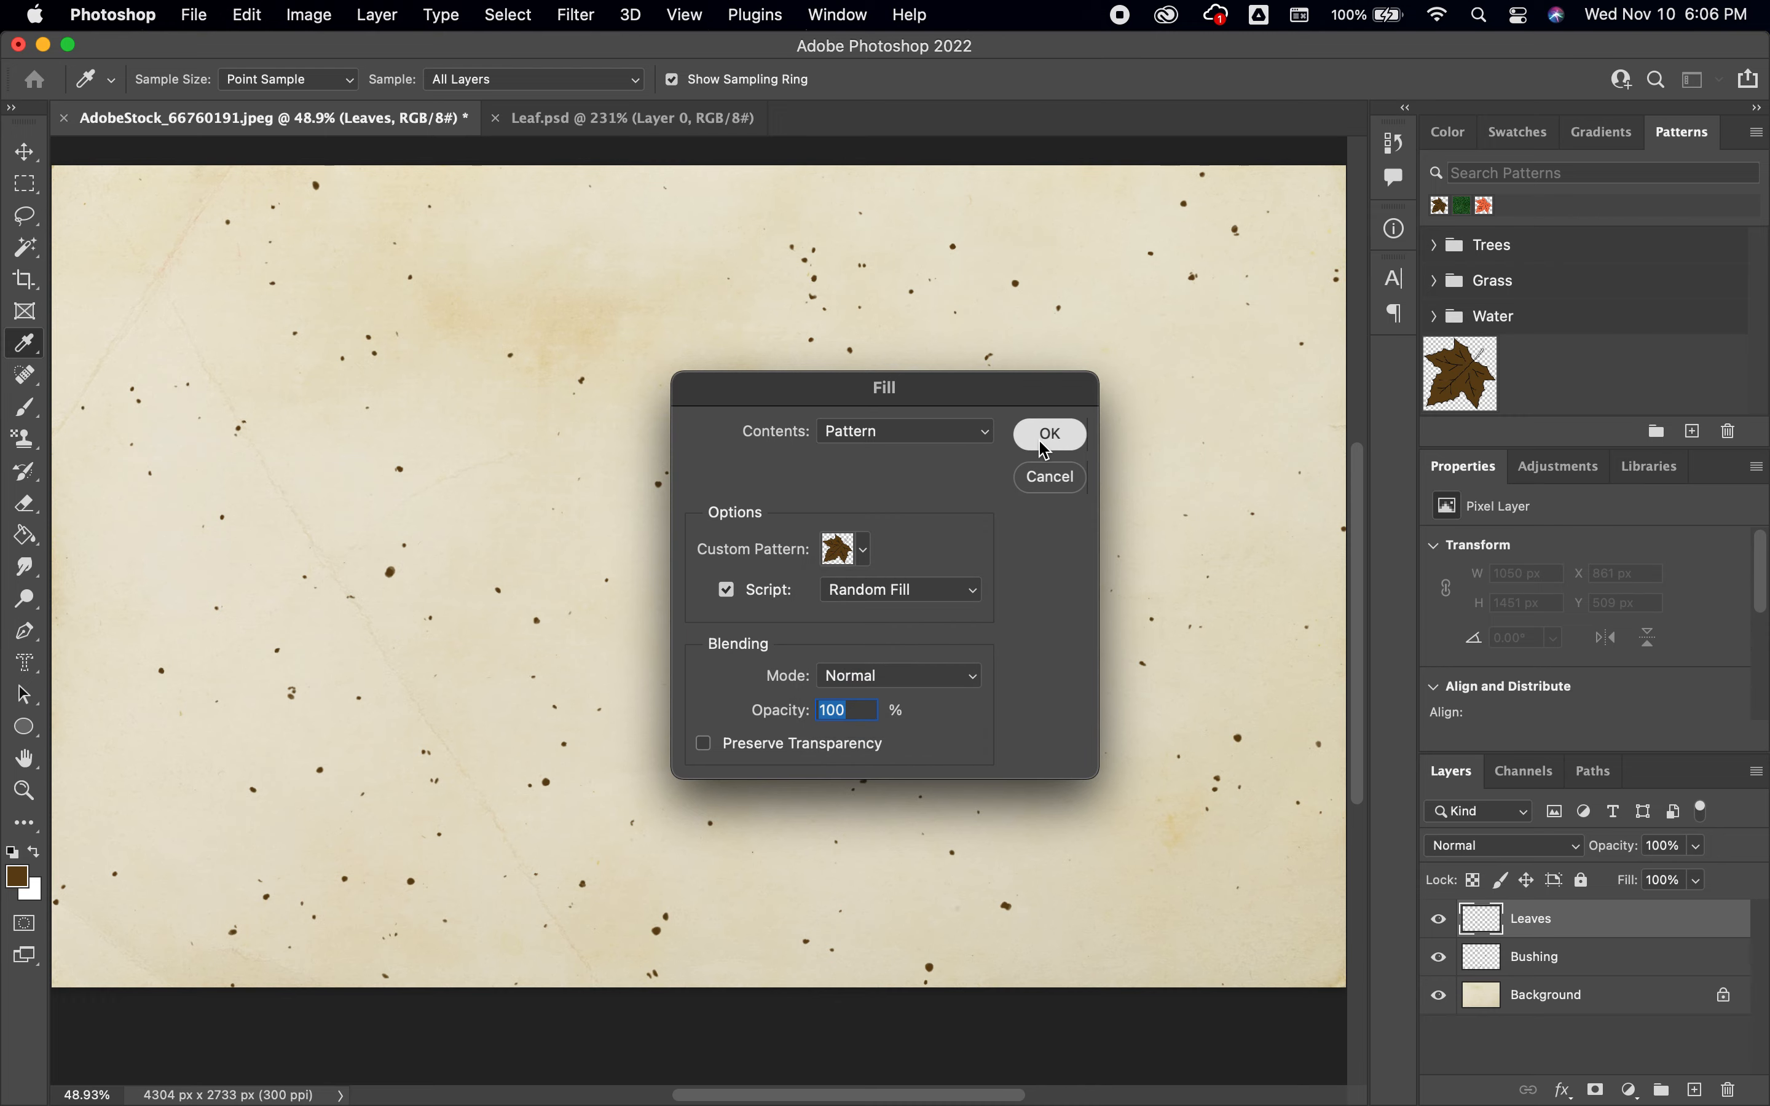
key(Return)
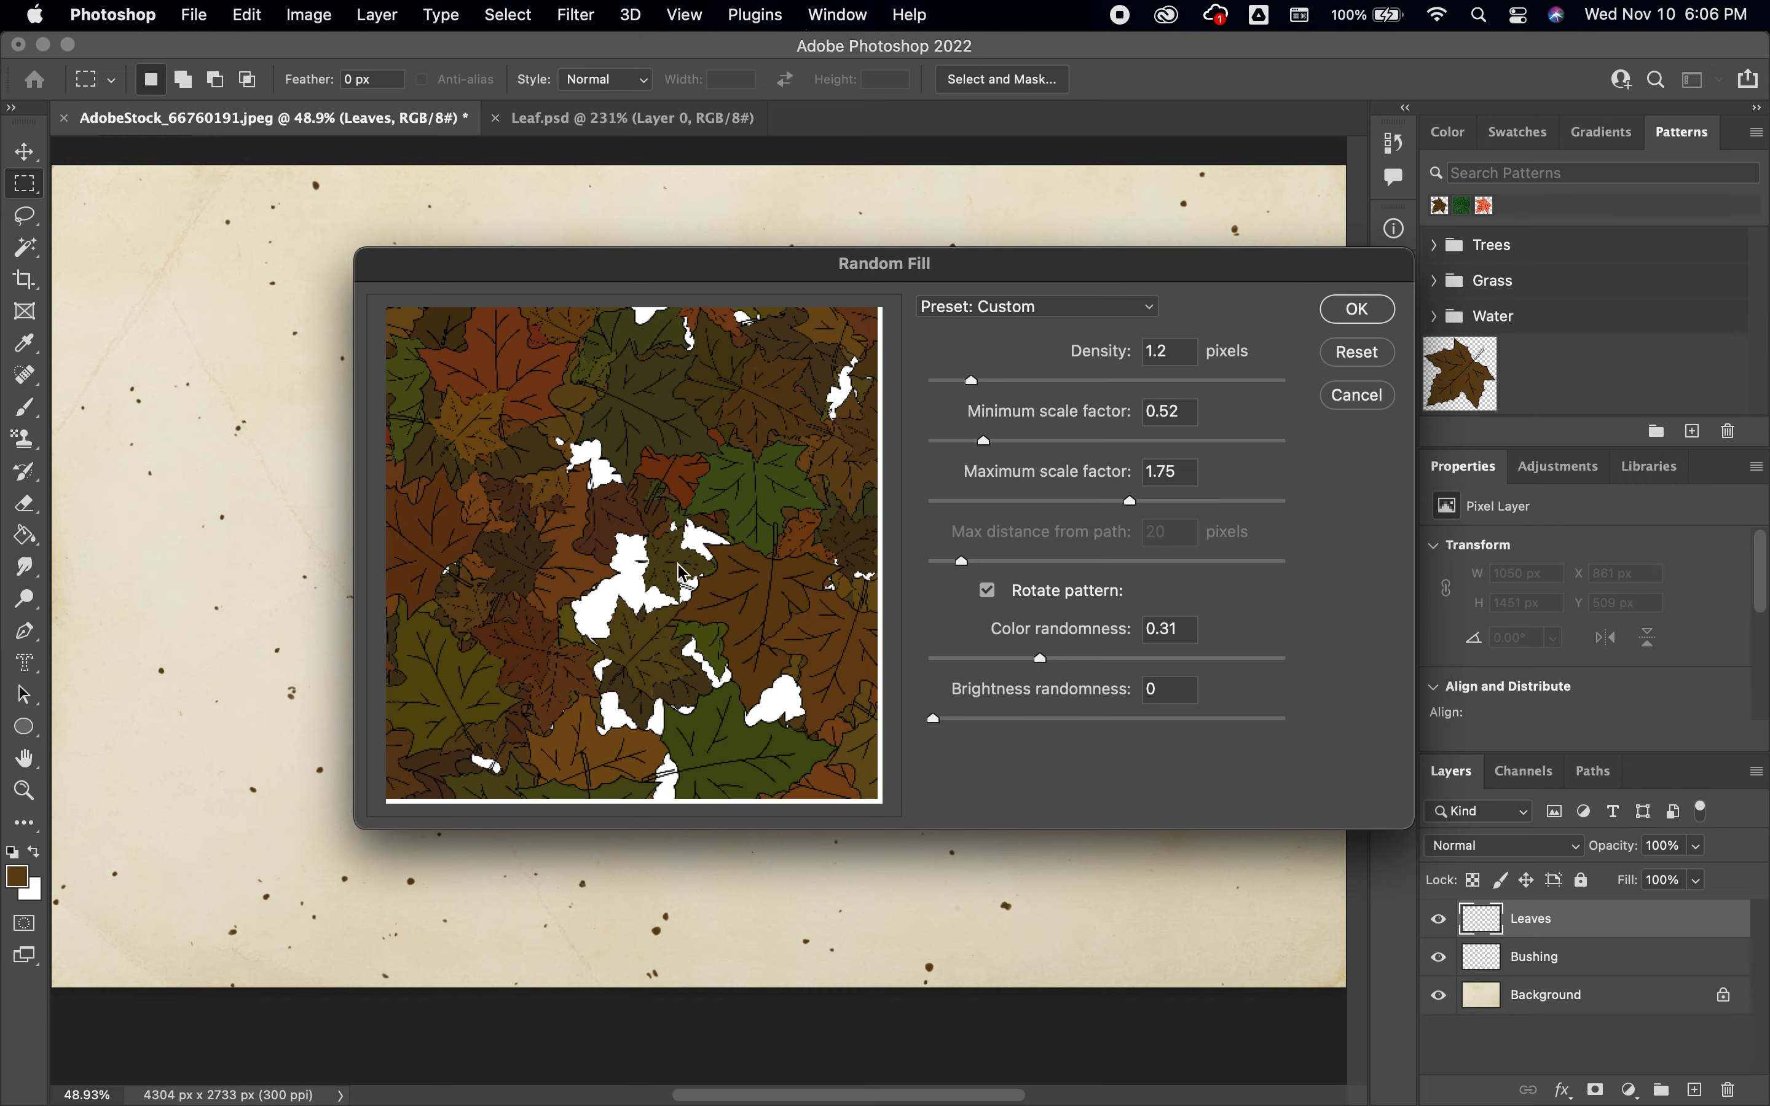
Step: Try a color randomness of 0 and of 1 for the random leaf fill, and set it to 0.49
drag(1042, 661, 929, 660)
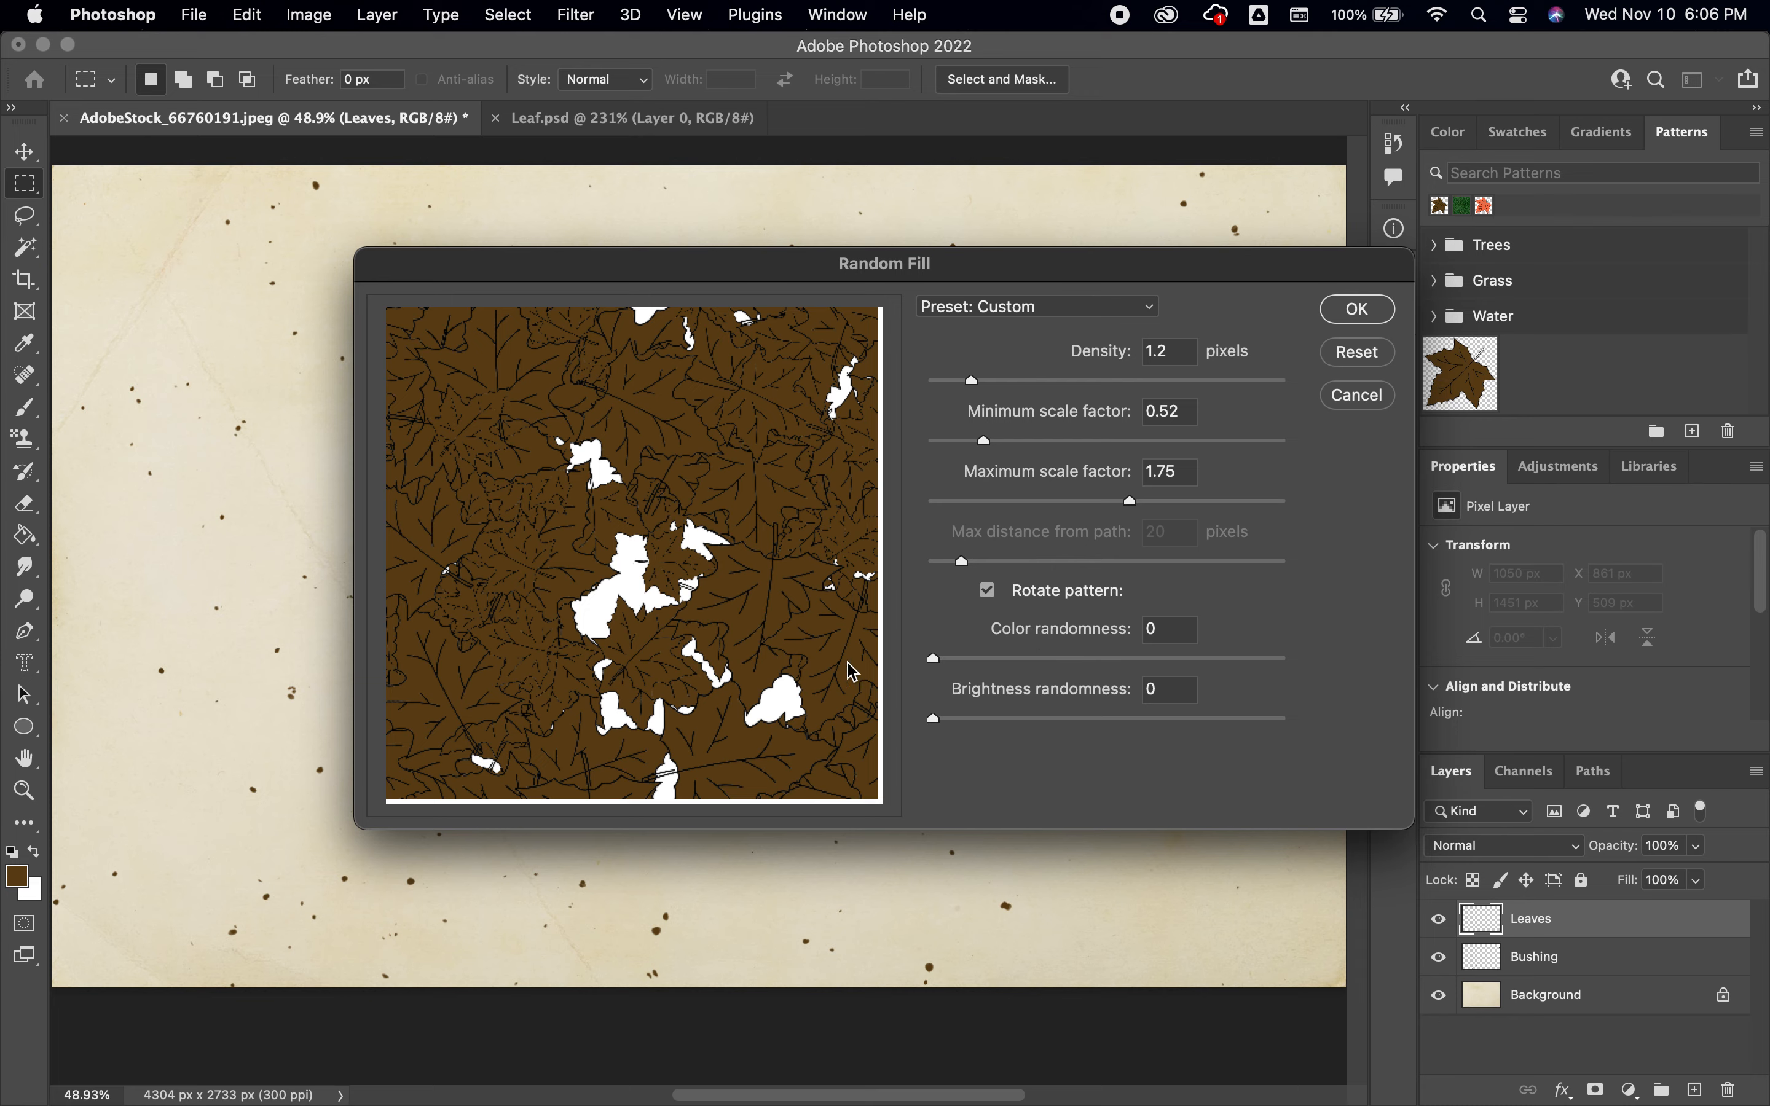
drag(934, 660, 1316, 664)
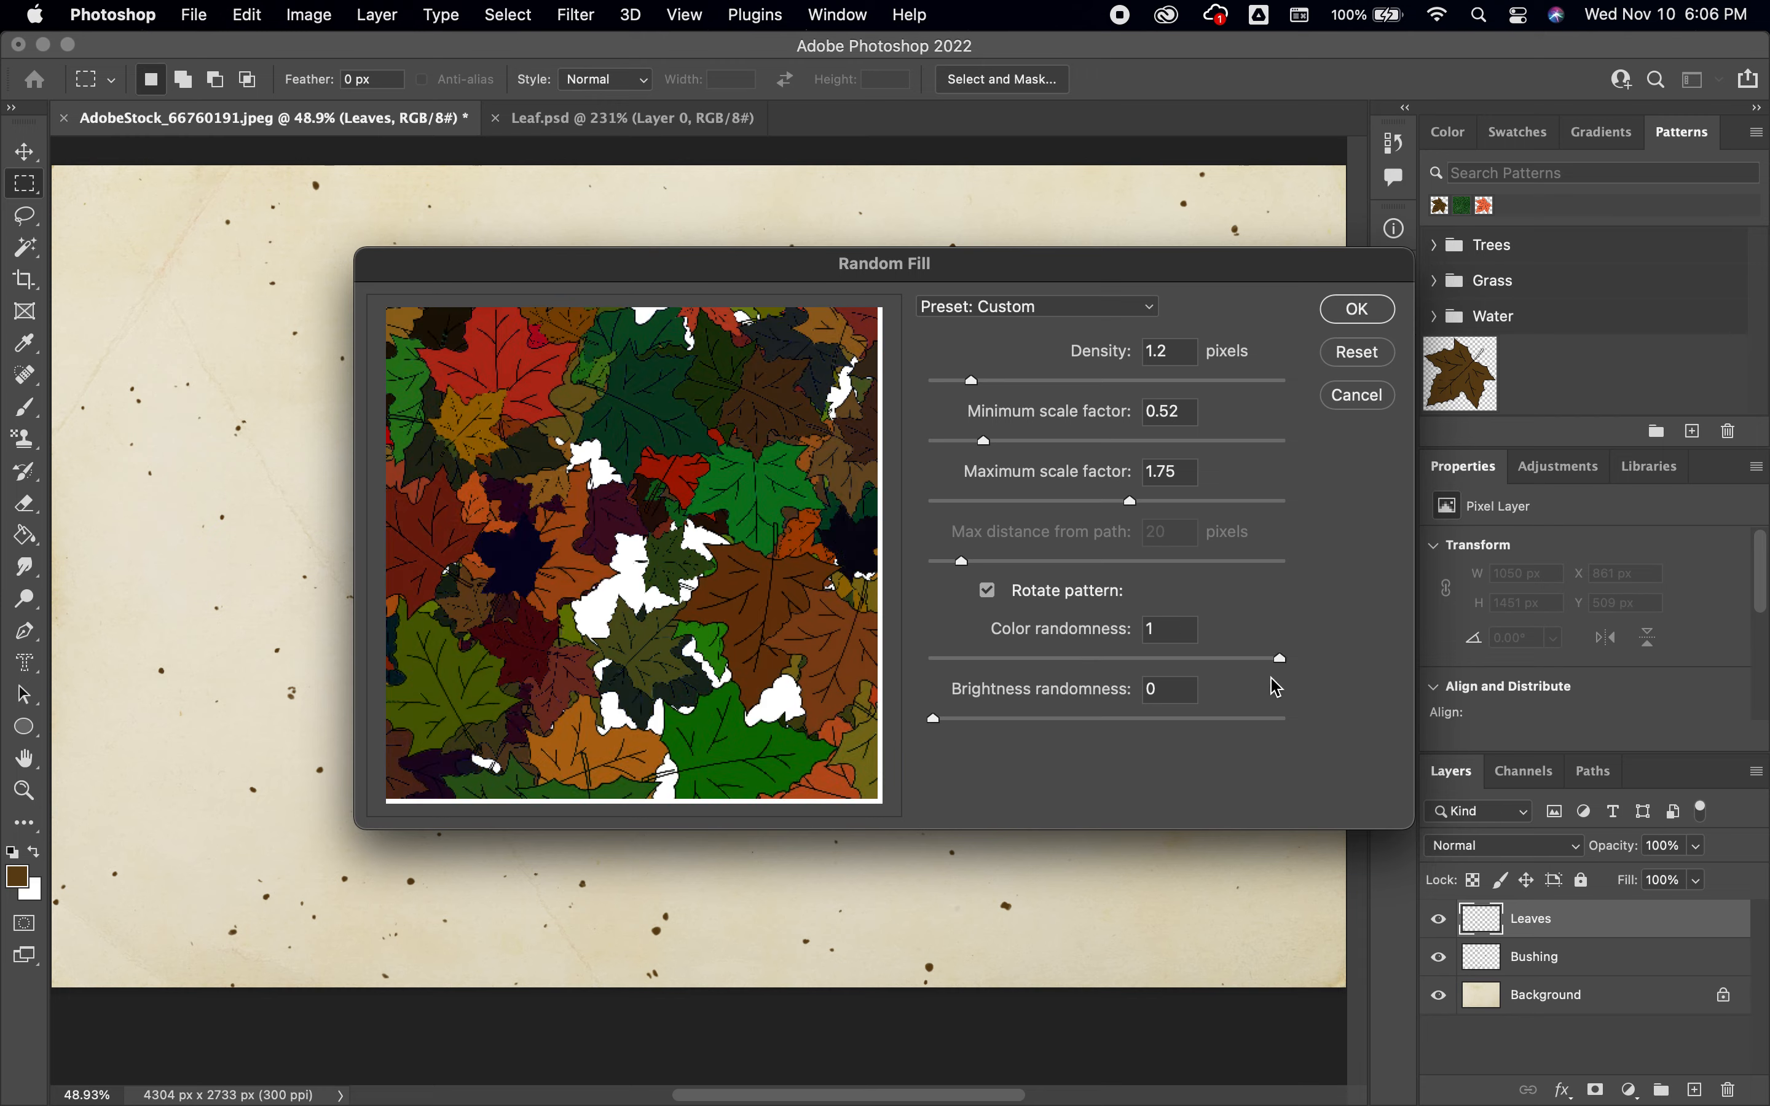
drag(1285, 668, 1107, 667)
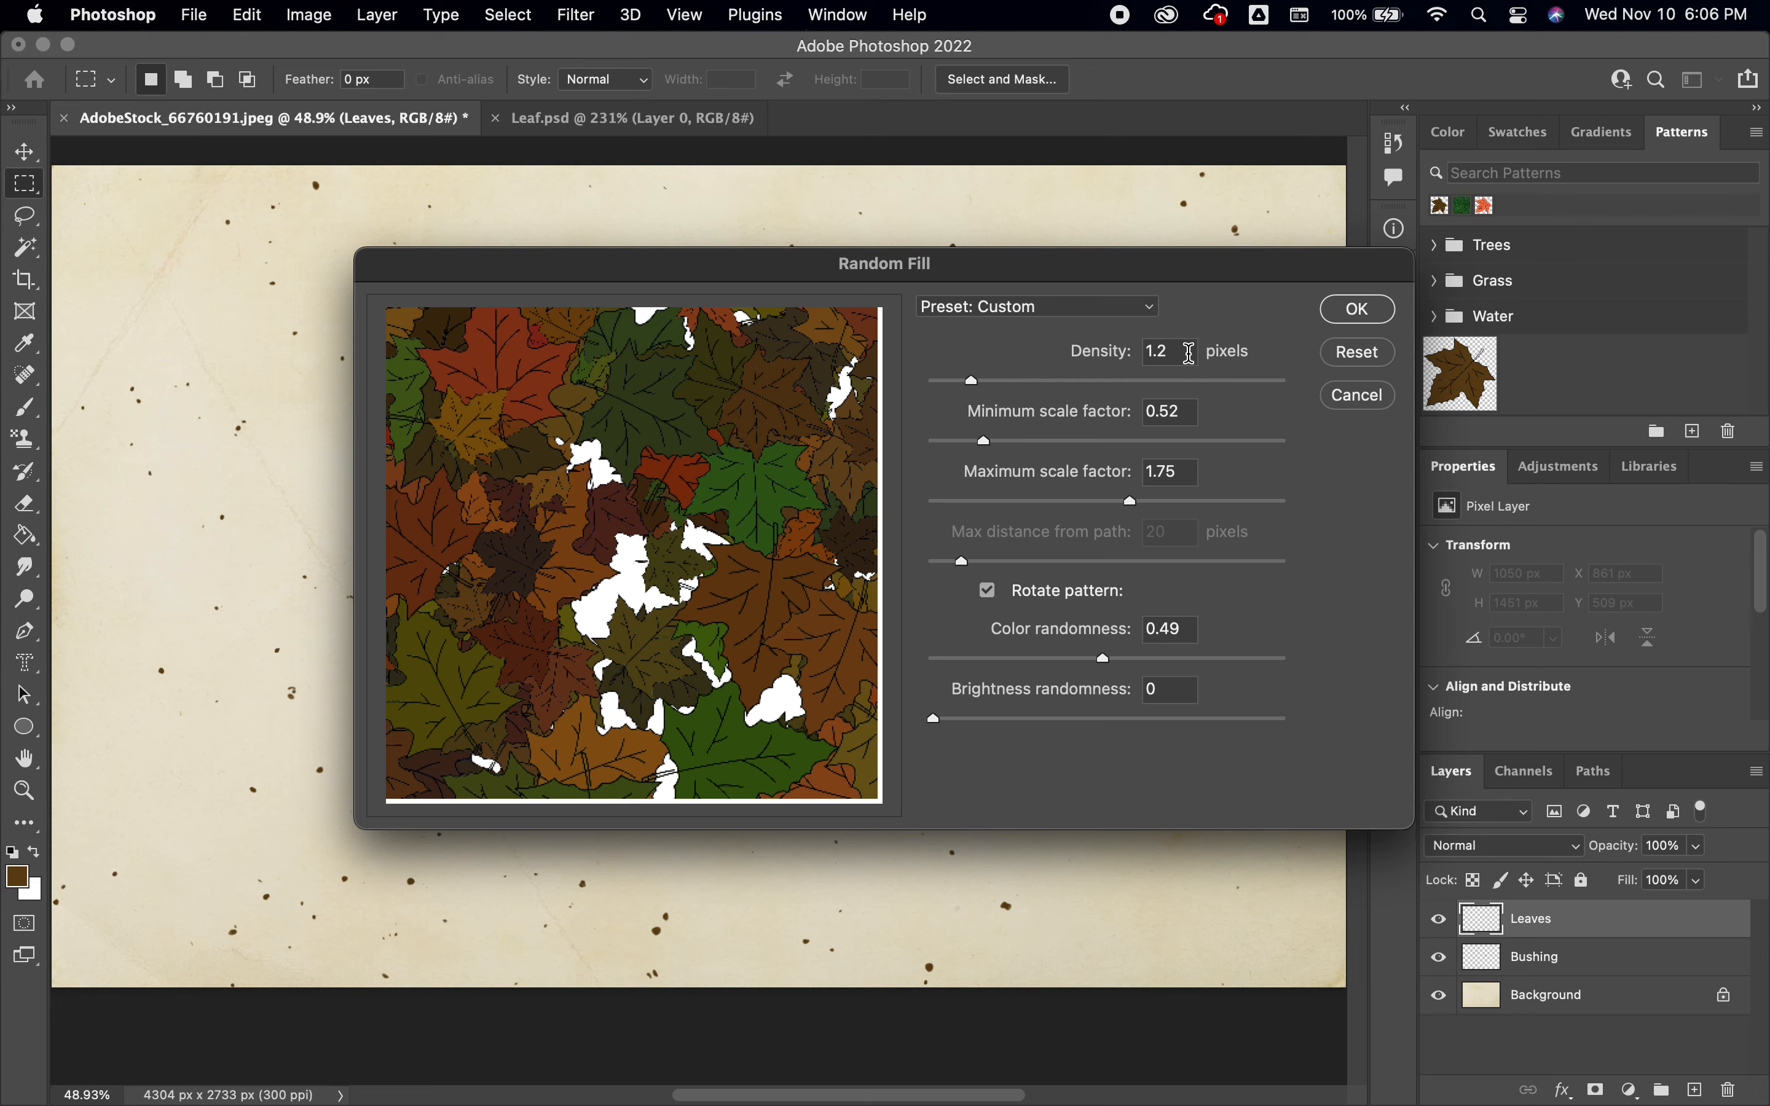
Step: Try a density of 10 pixels with scale factors from 0.57 to 1, and compare the leaves with pattern rotation off and on
drag(973, 382, 1303, 385)
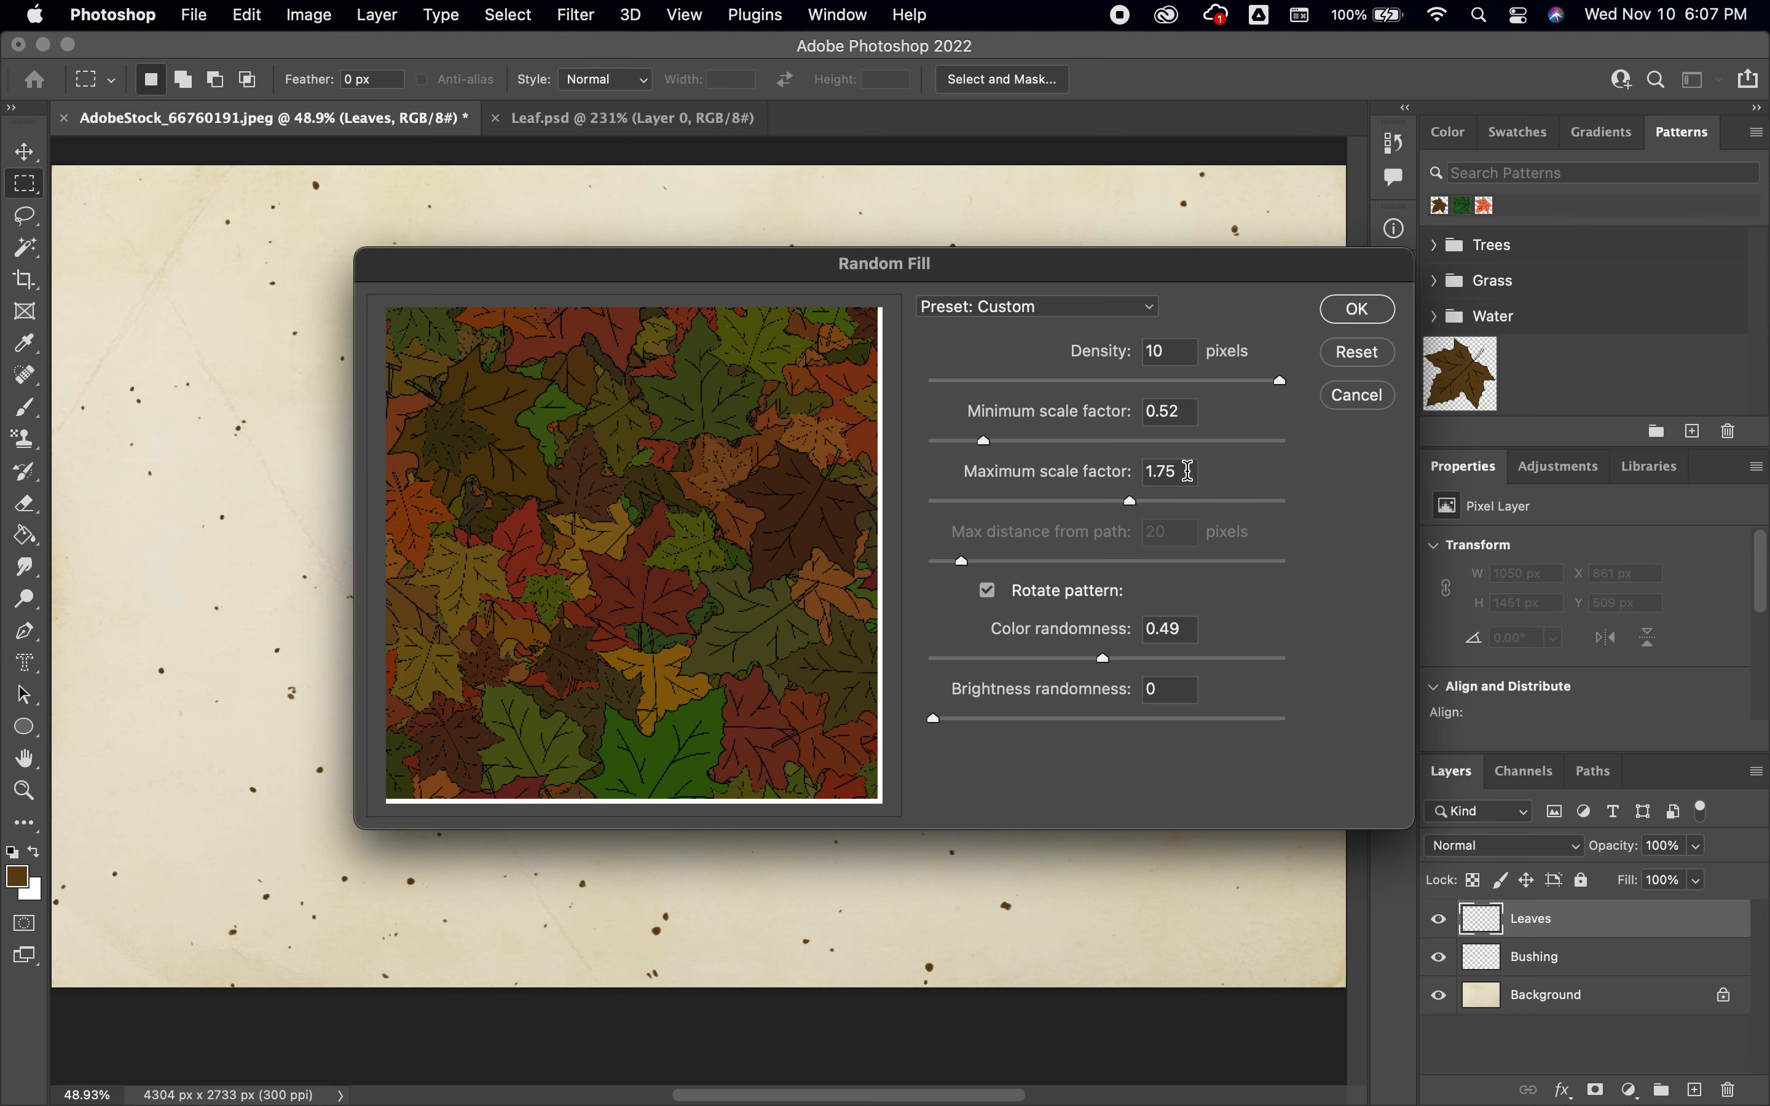
double_click(1178, 412)
text(1)
double_click(1178, 472)
text(1)
click(1169, 352)
drag(1046, 444, 1038, 450)
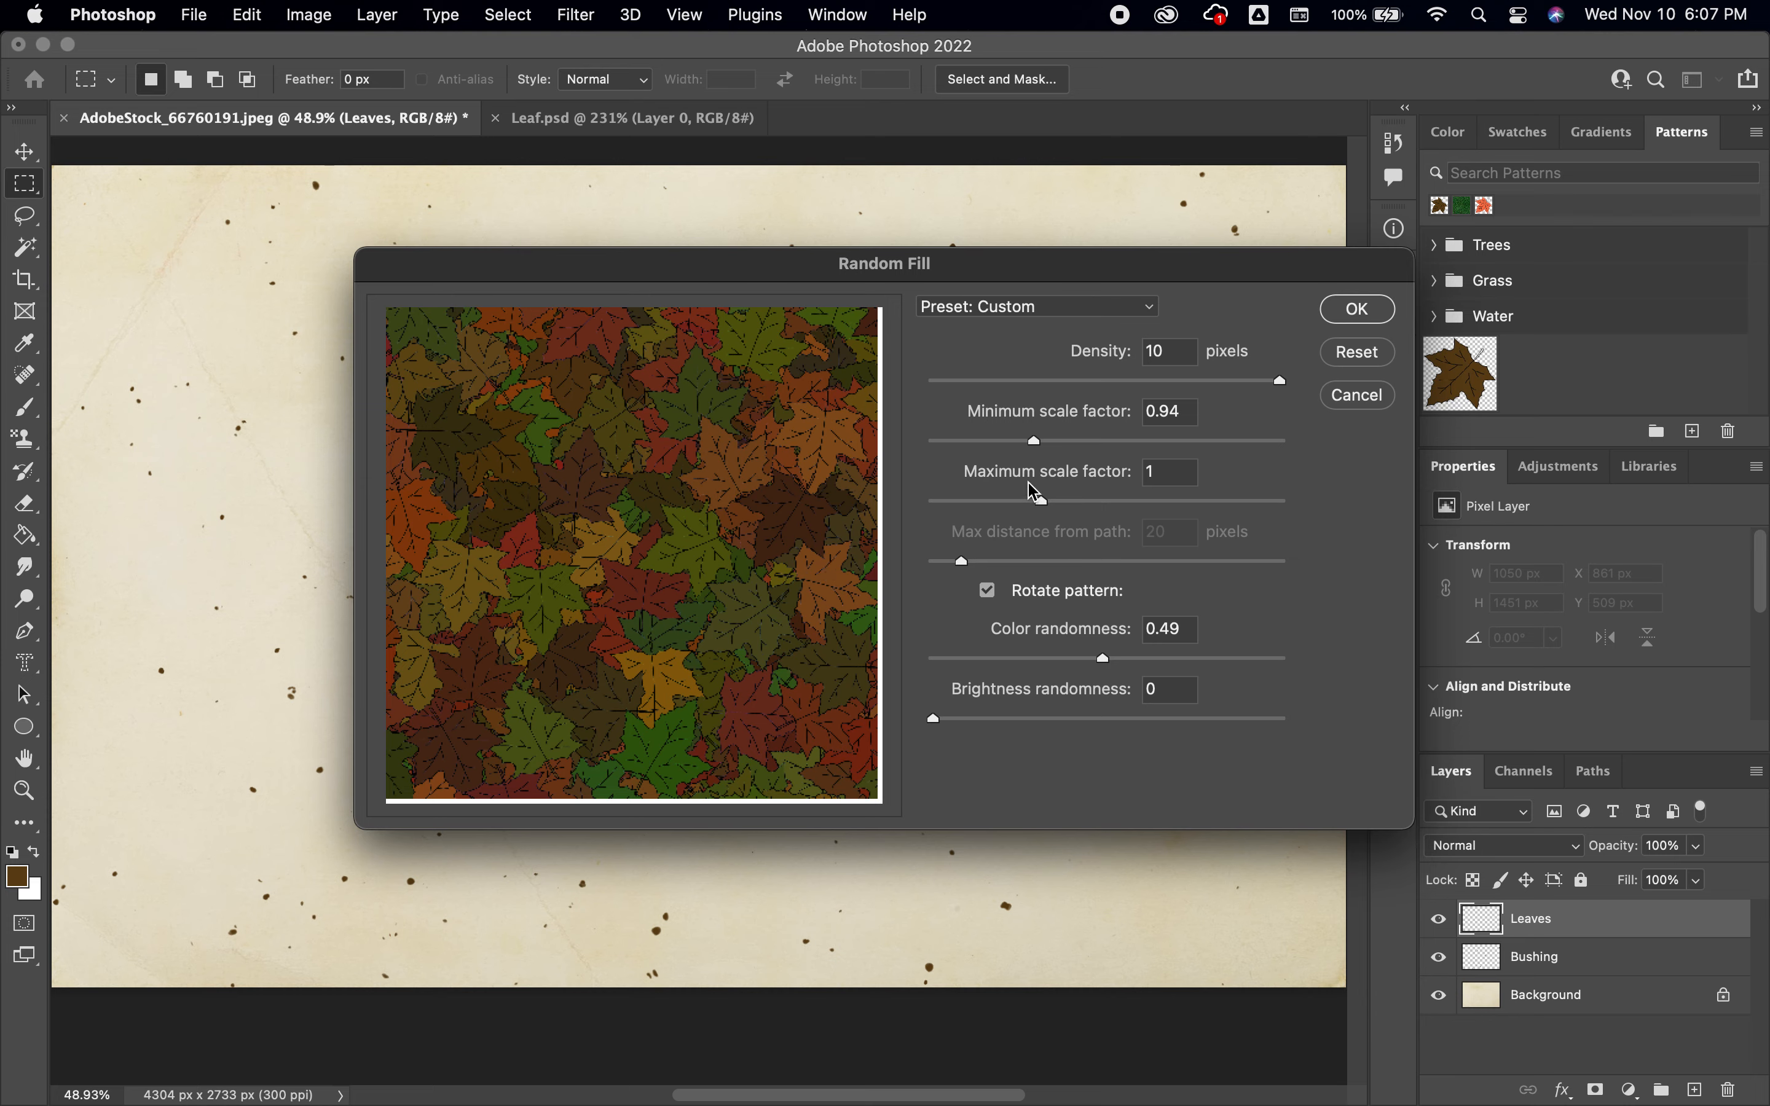
drag(1043, 448, 998, 452)
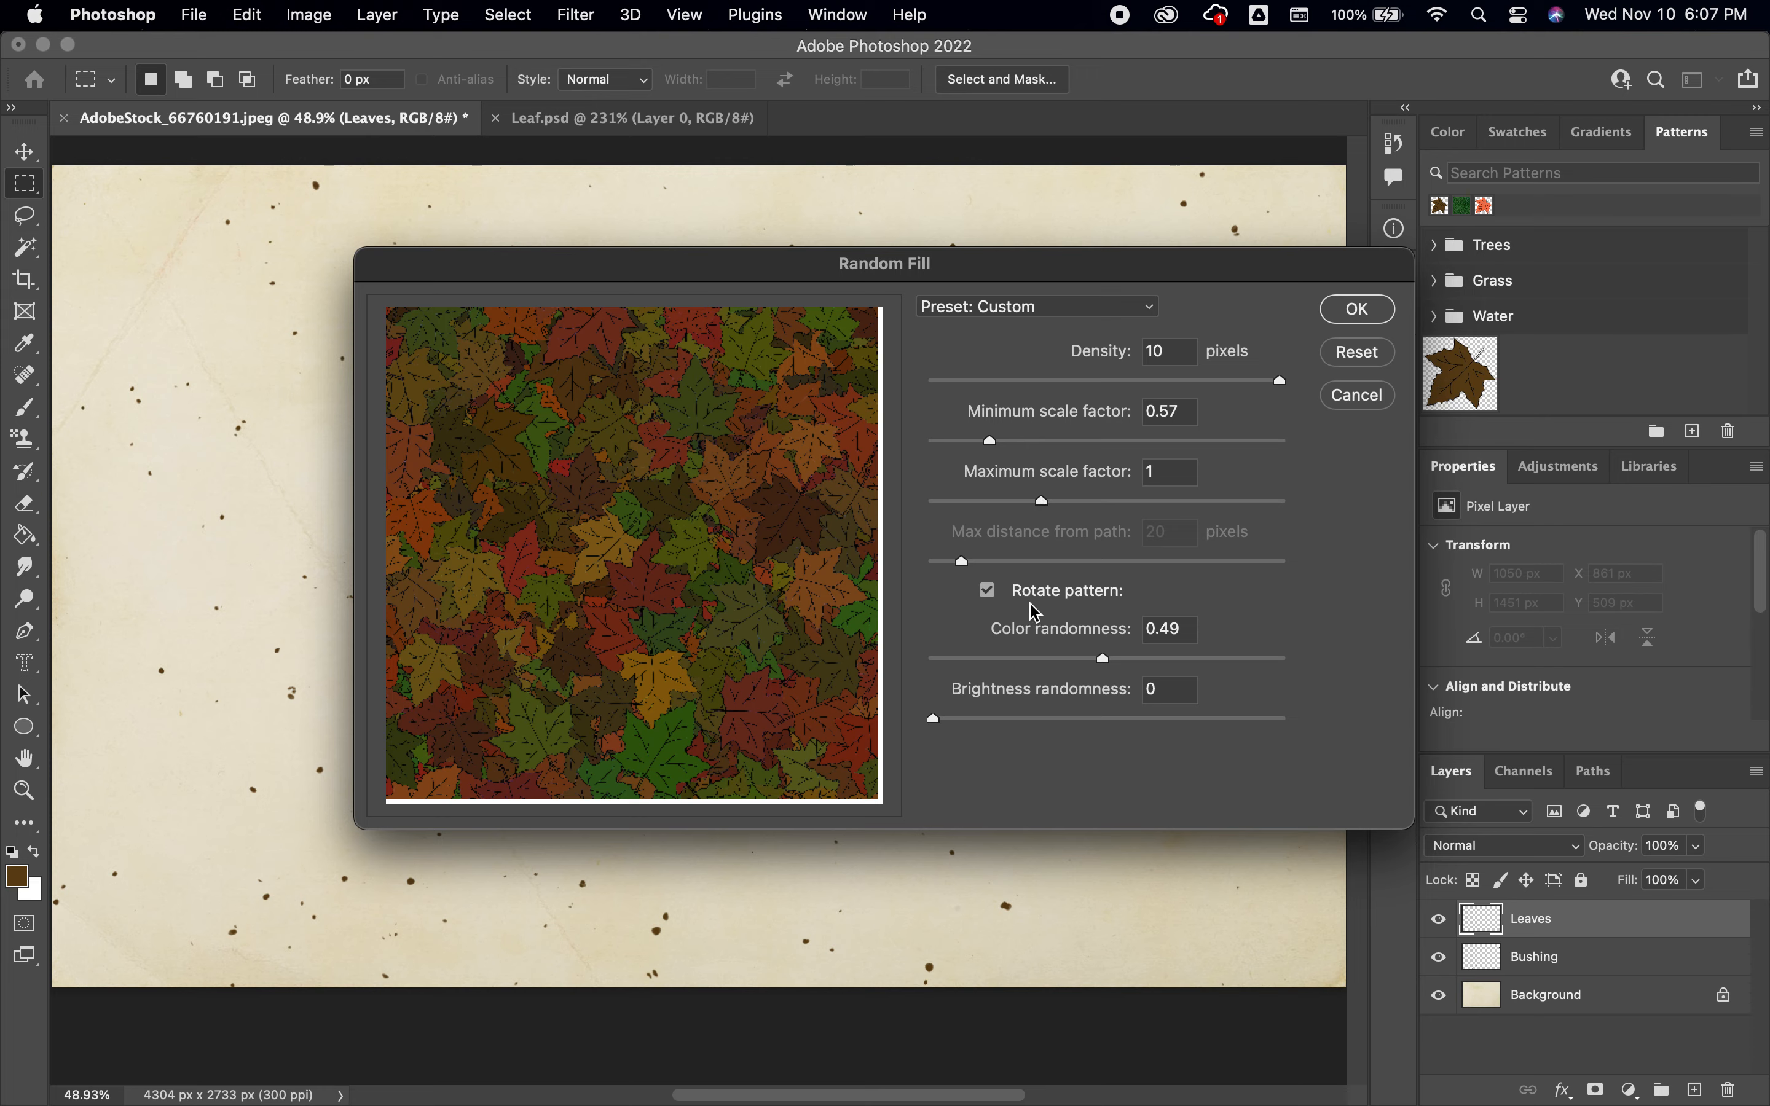
click(988, 591)
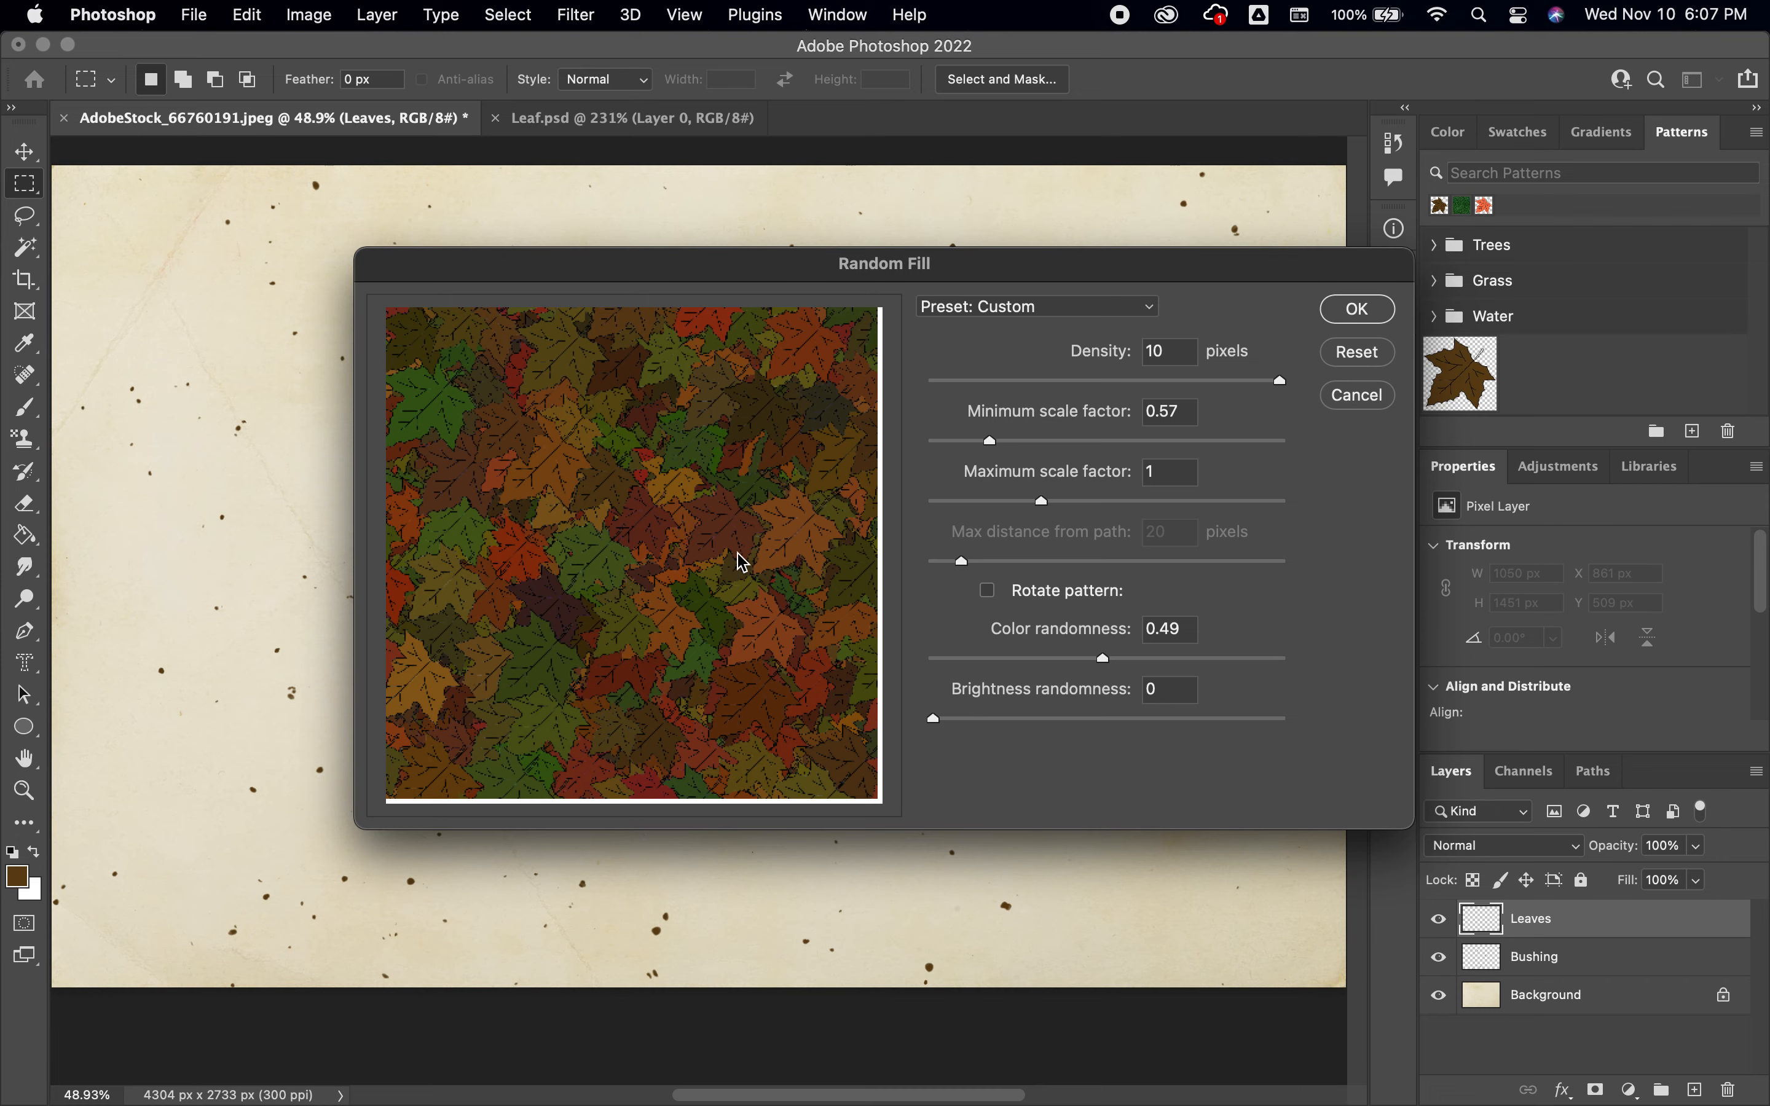
click(988, 593)
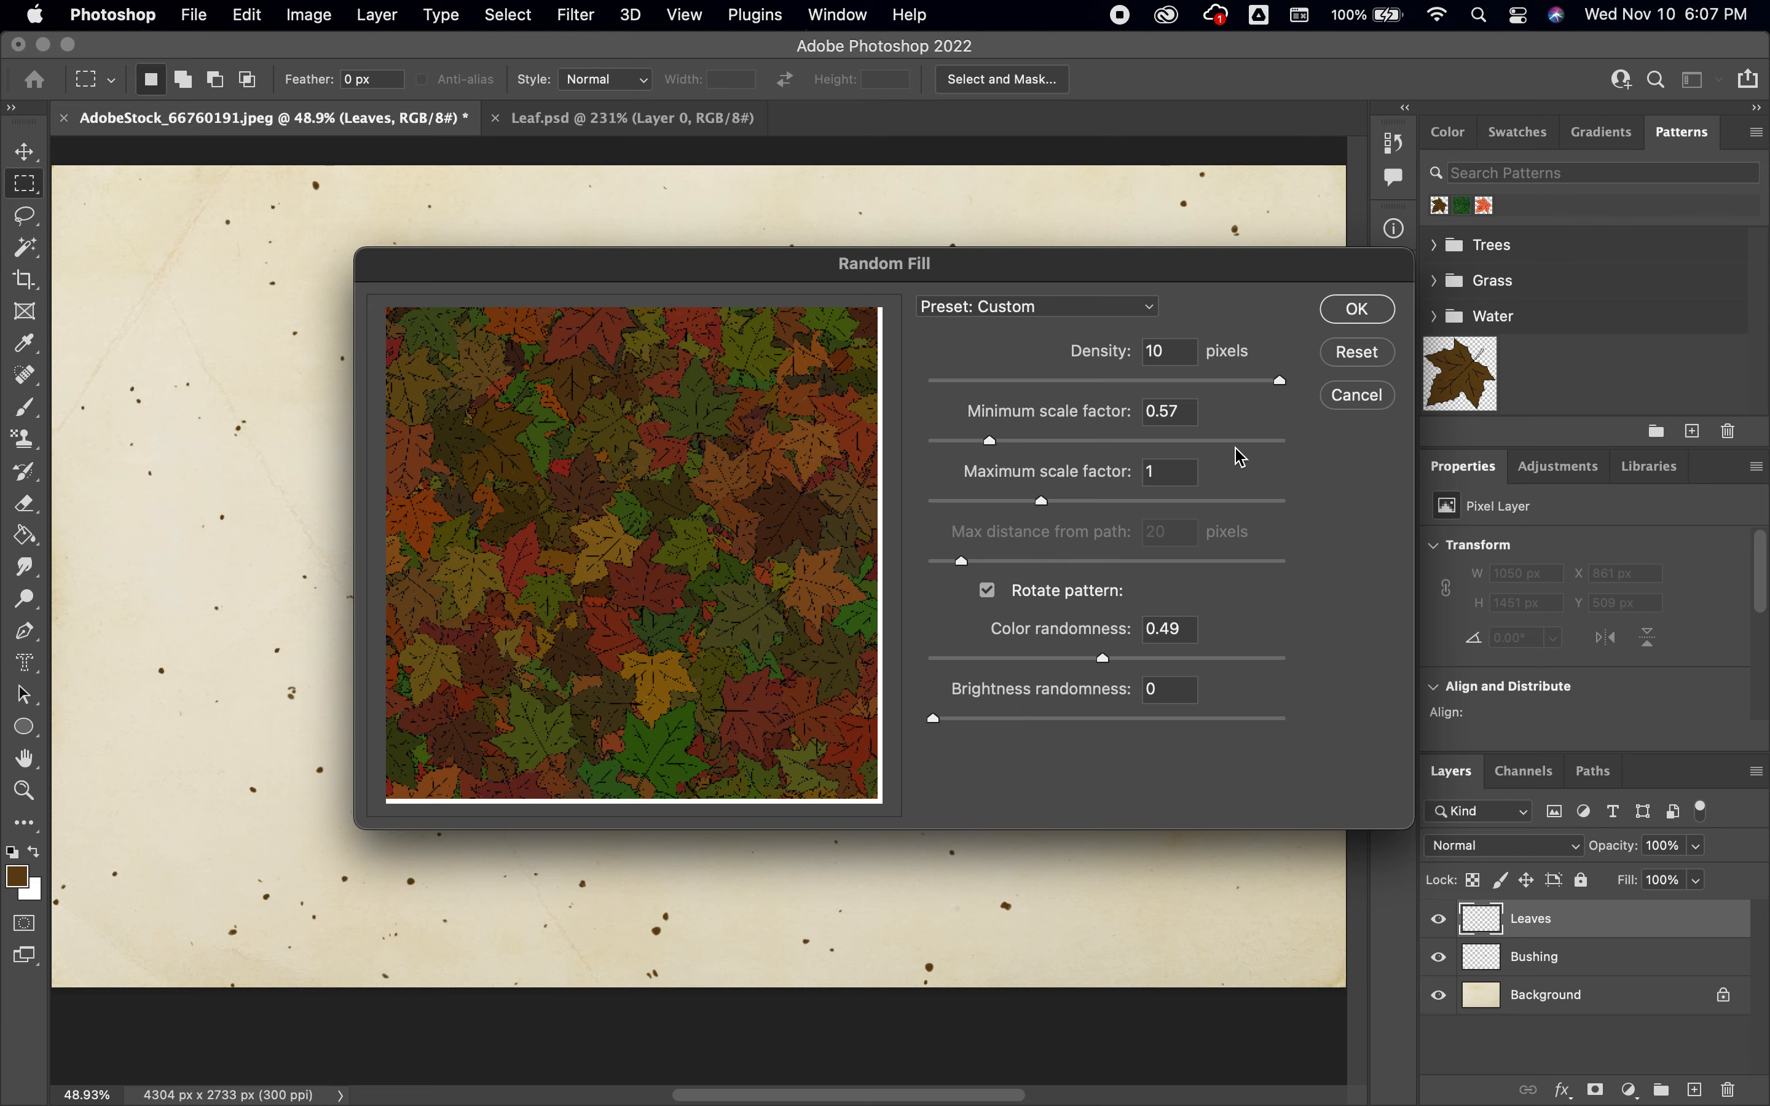
Step: Set the brightness randomness to 0.22, and try the dense random fill on the Leaves layer before undoing it
drag(936, 721, 1013, 725)
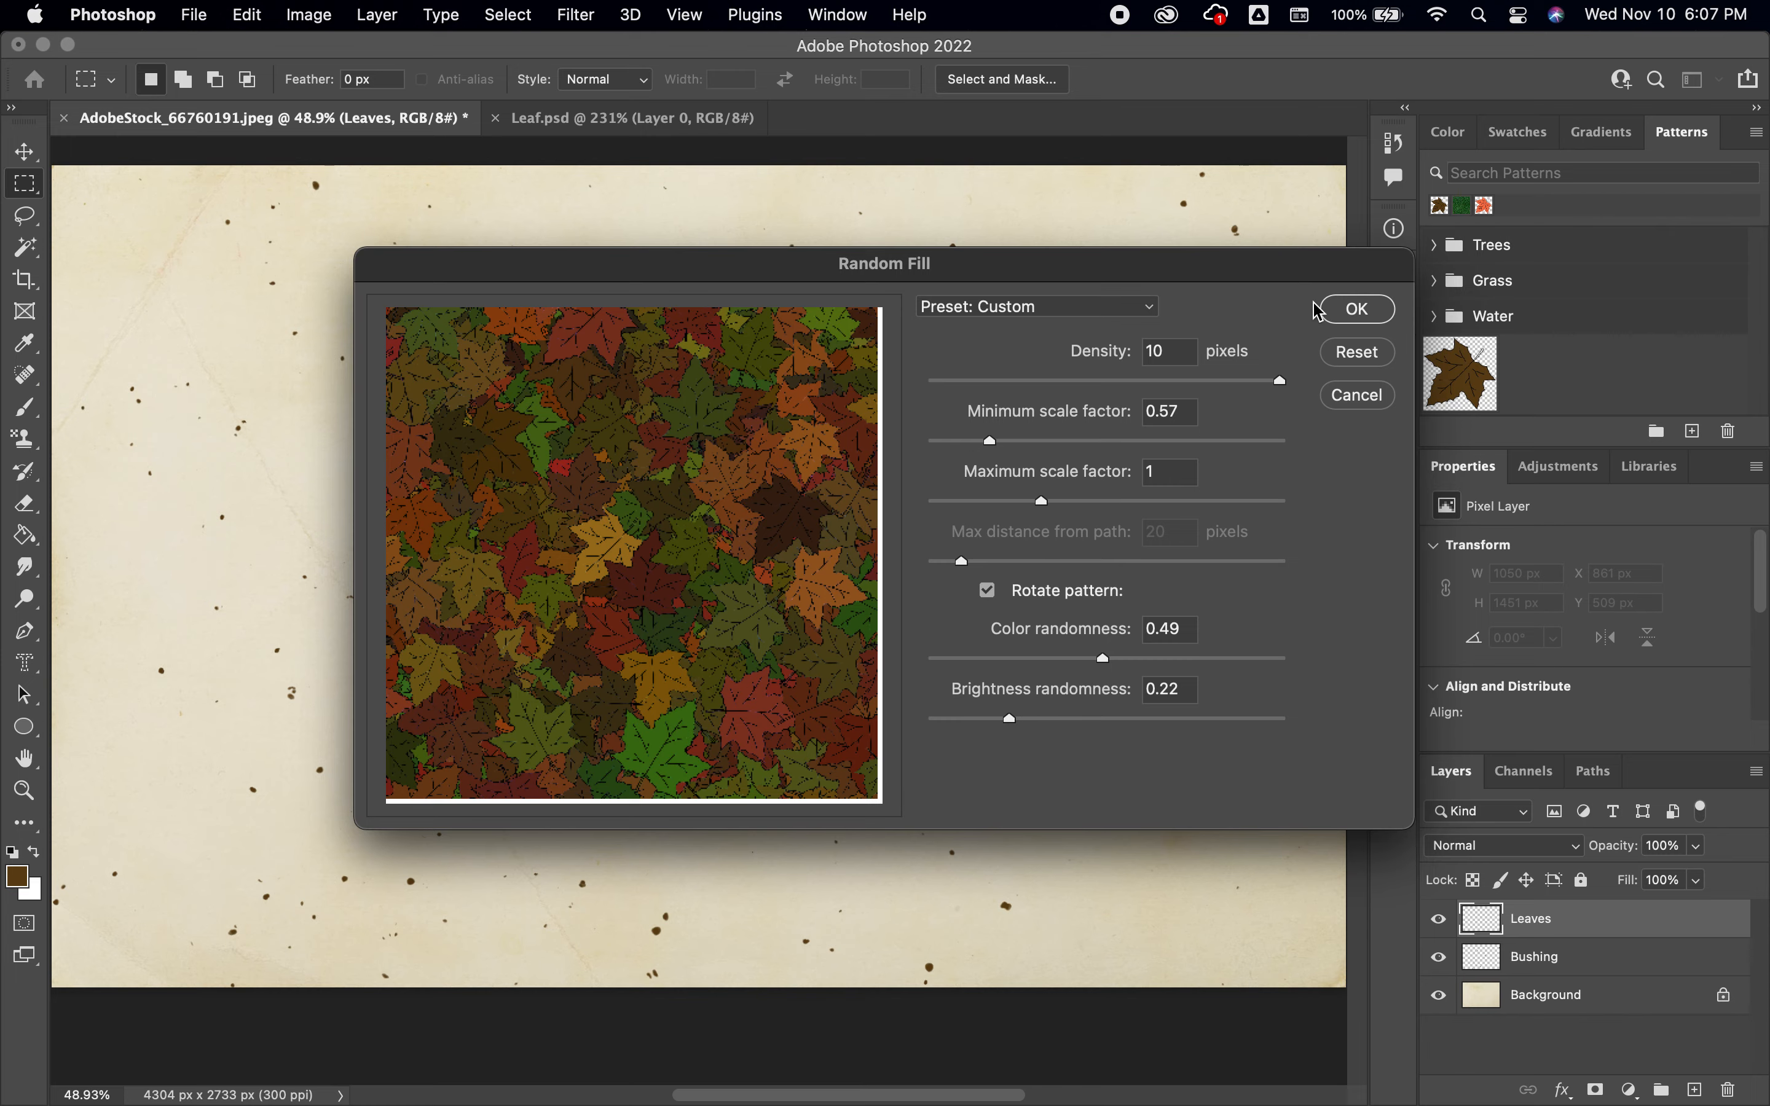
click(1354, 308)
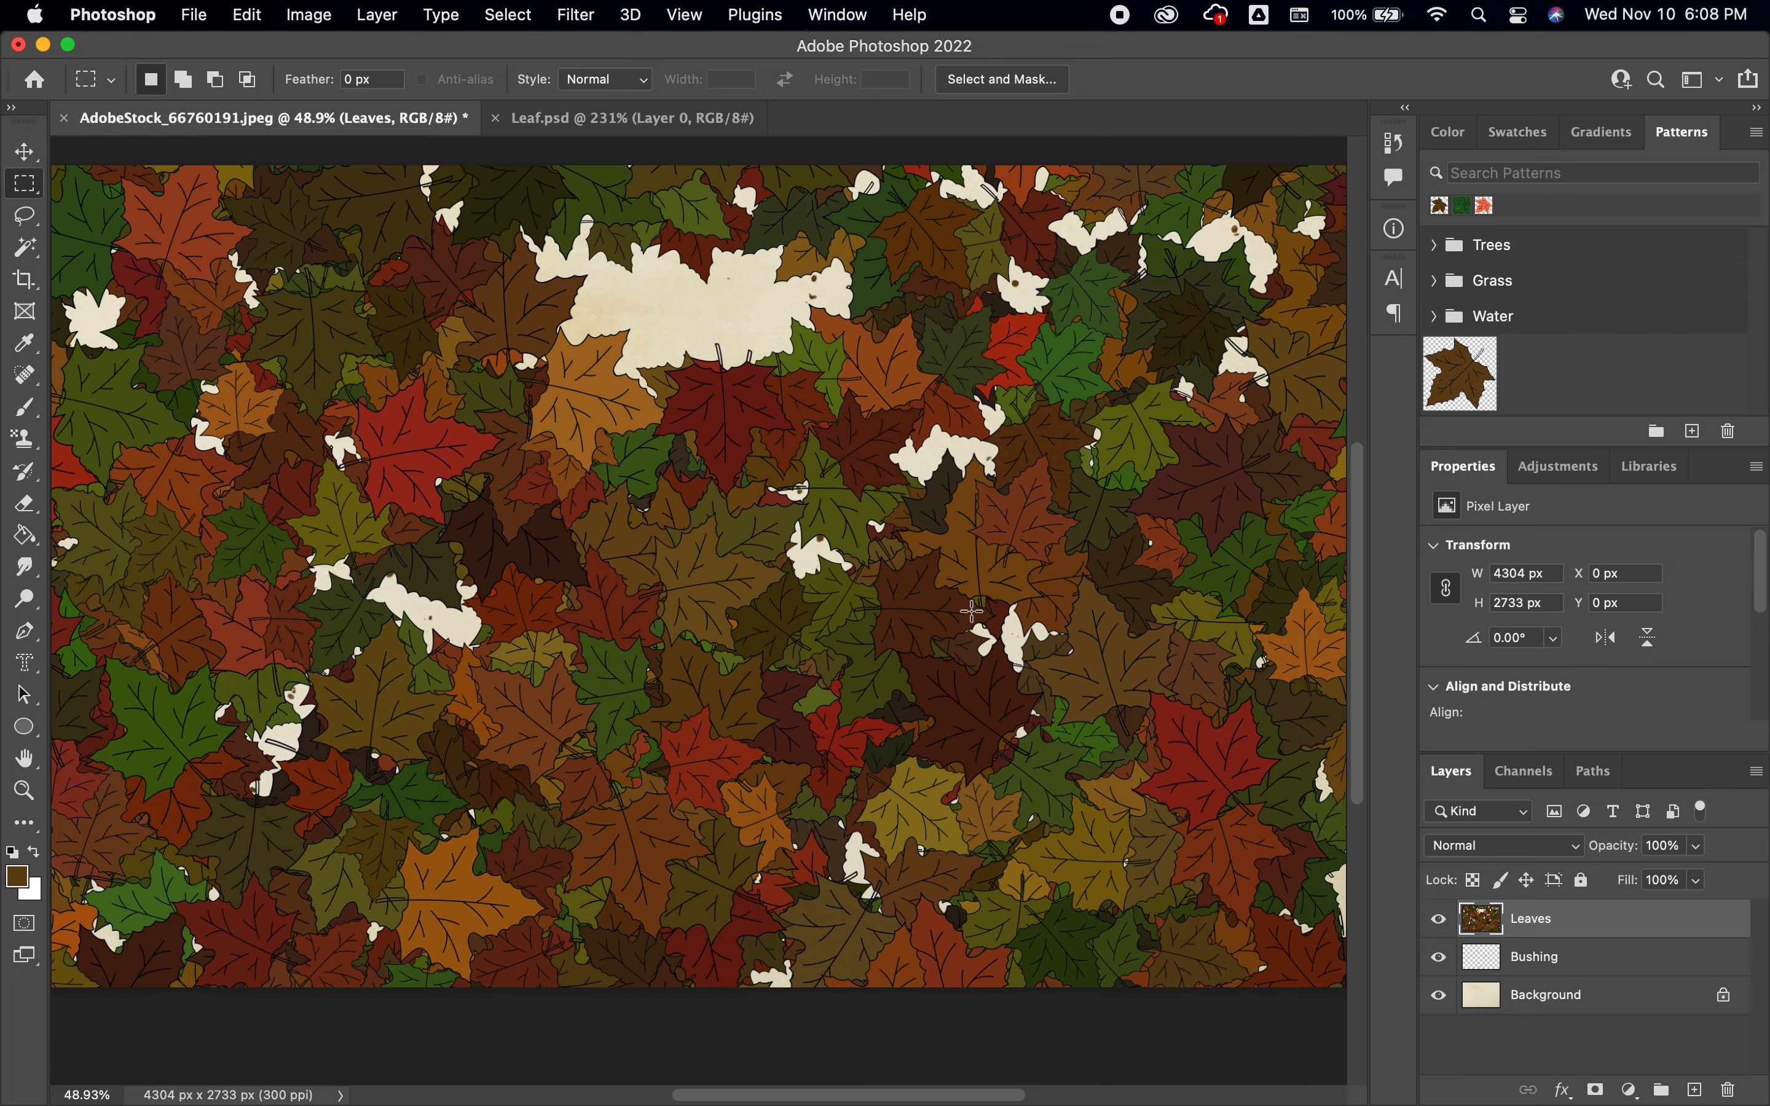
key(super+z)
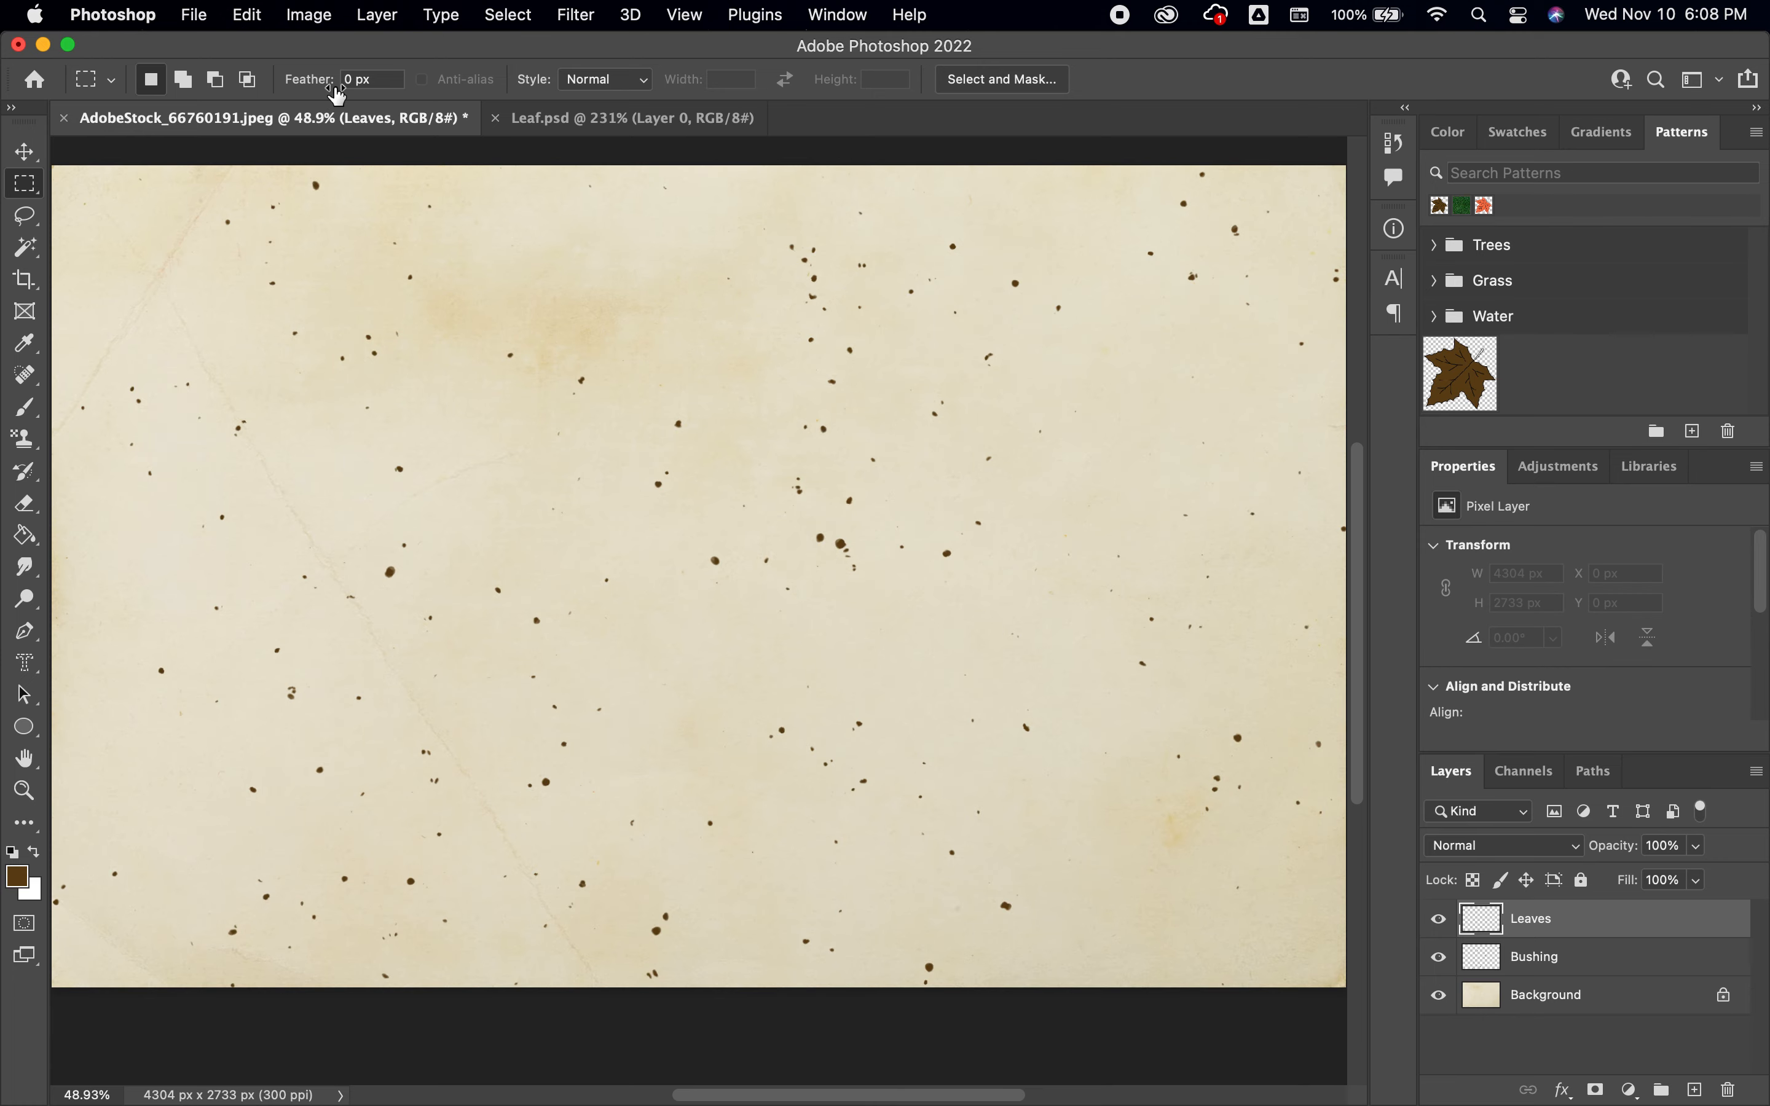
Step: Fill the Leaves layer with sparsely scattered random leaves at a low density, using scale factors from 0.34 to 0.6
click(247, 15)
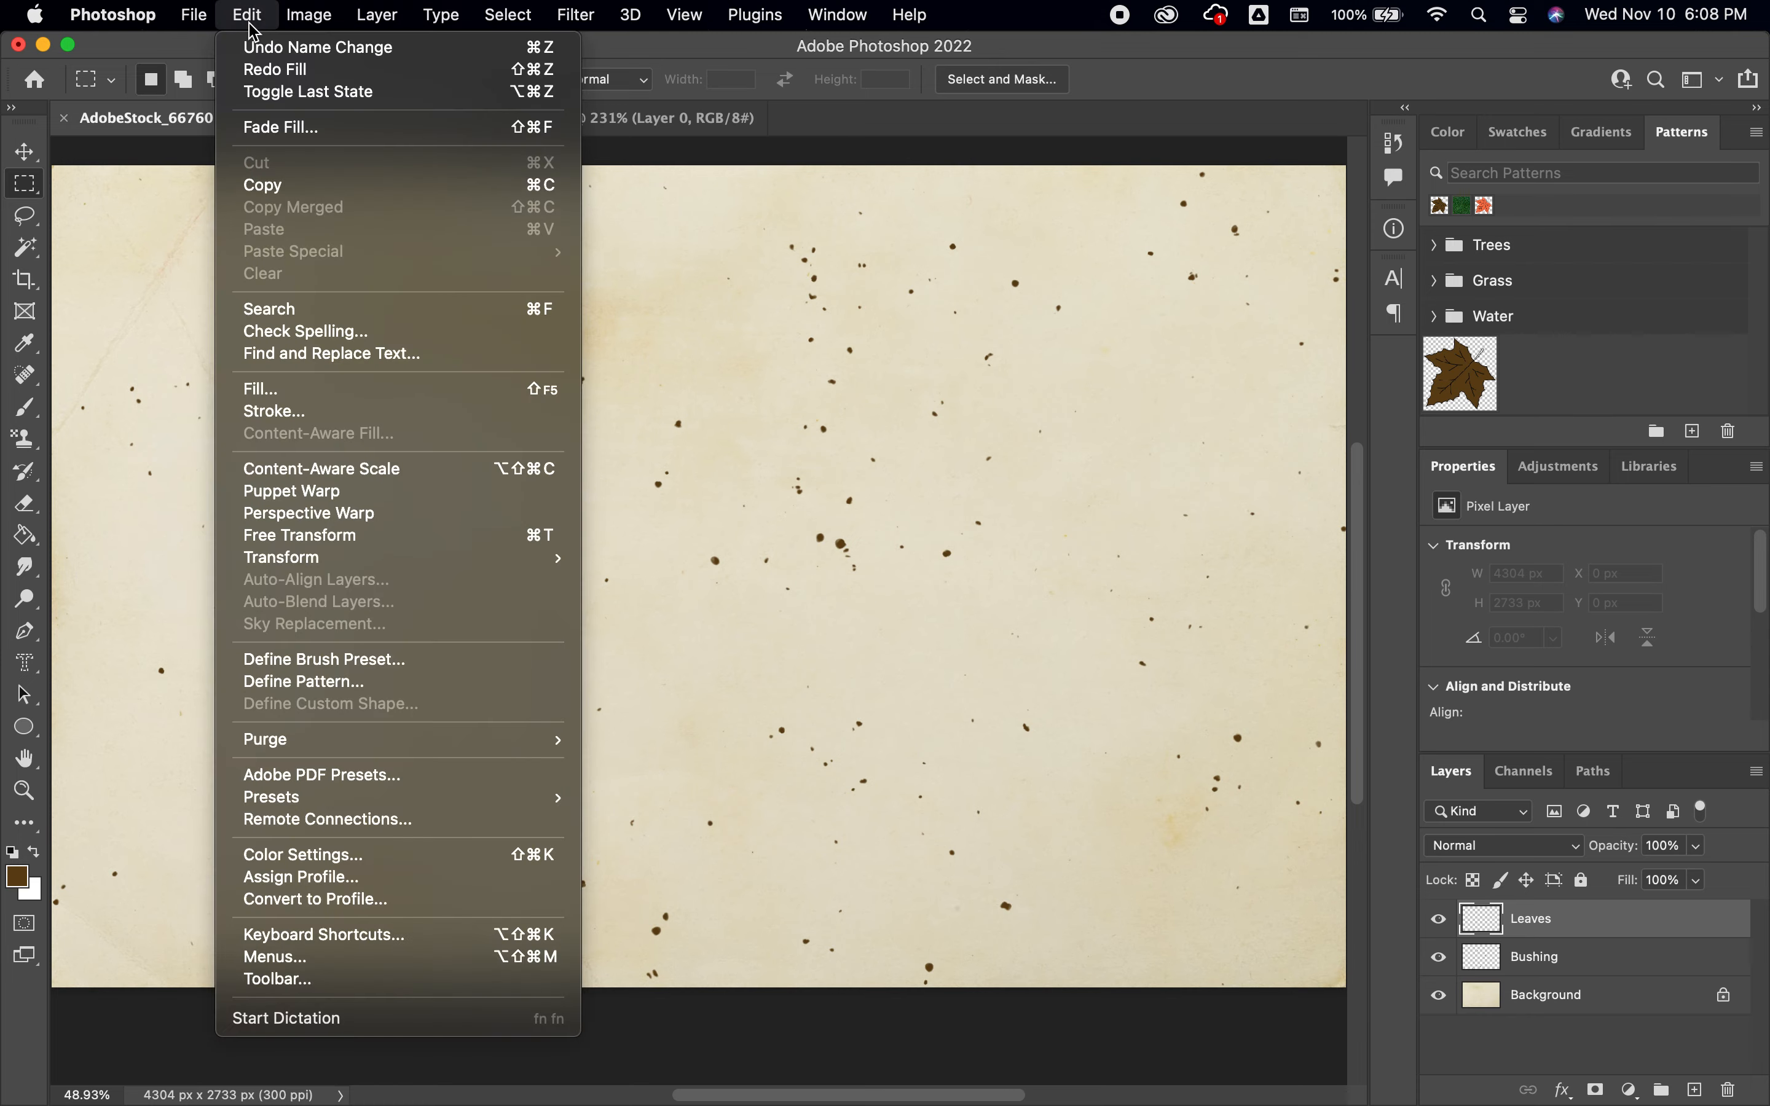
click(324, 395)
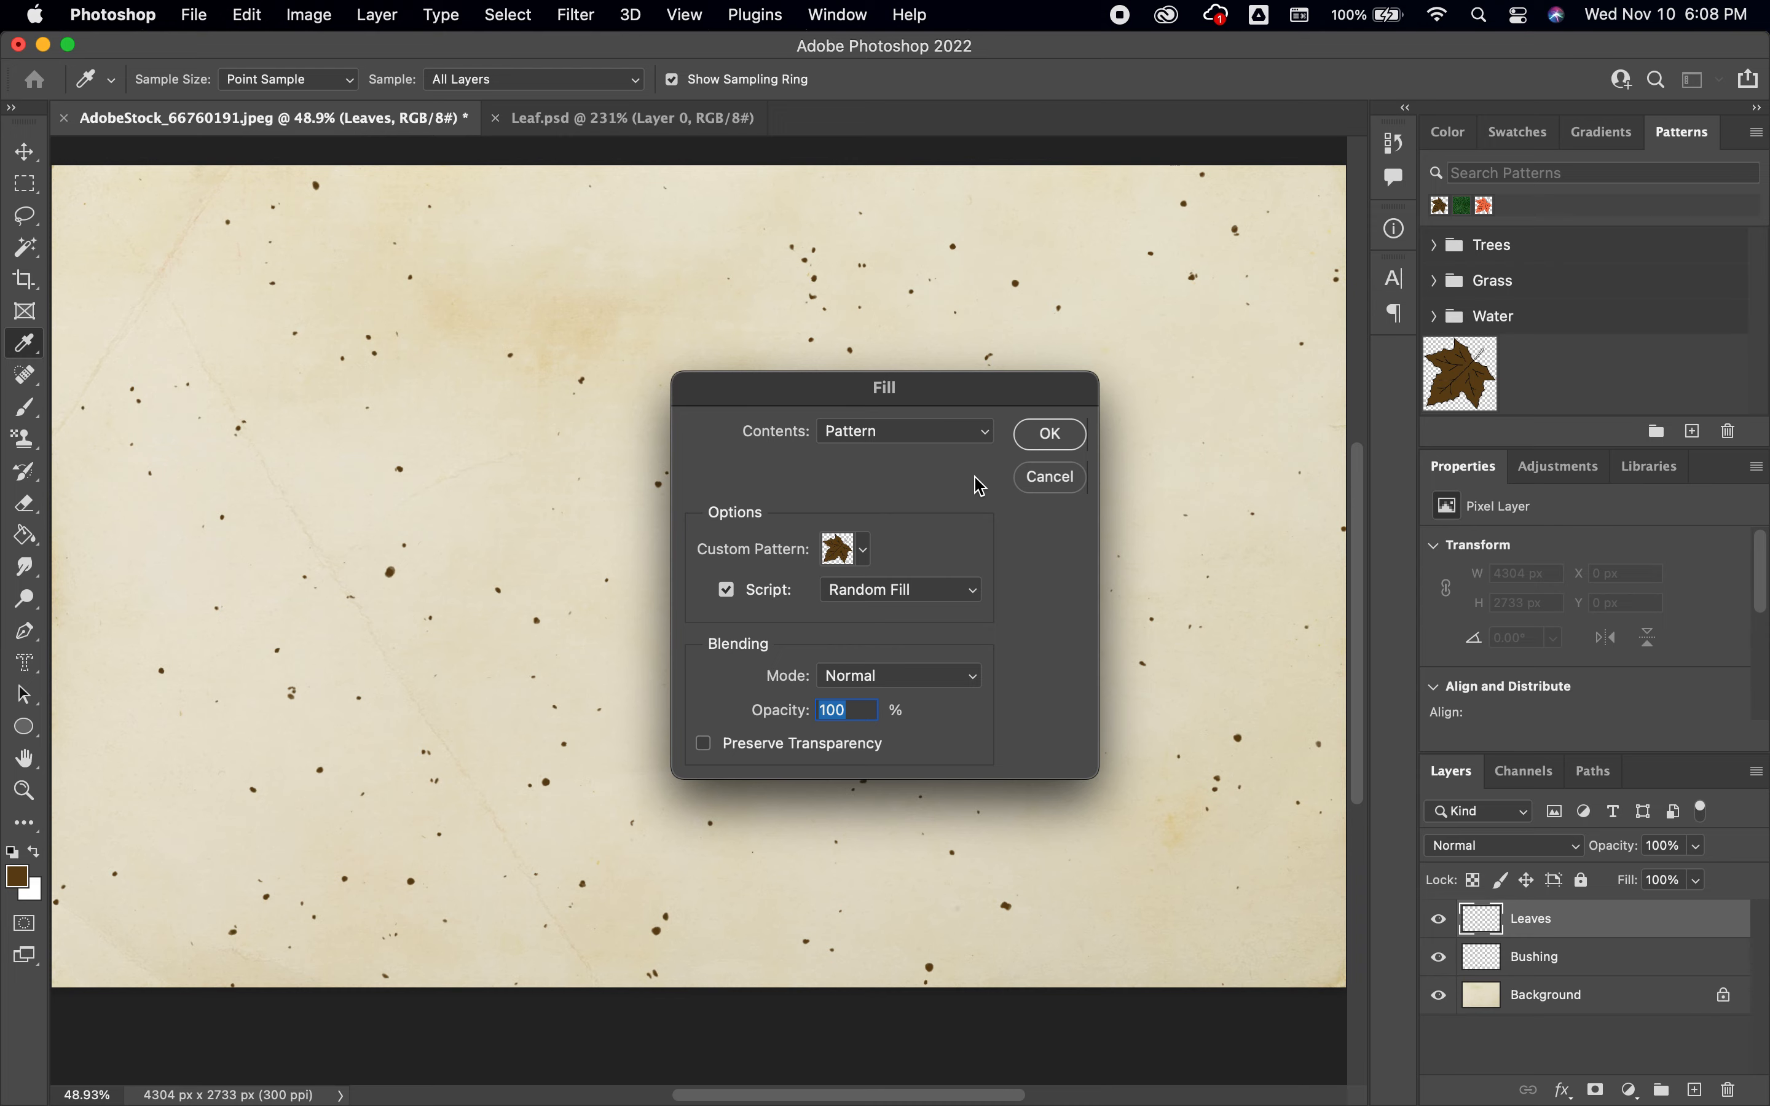
click(960, 599)
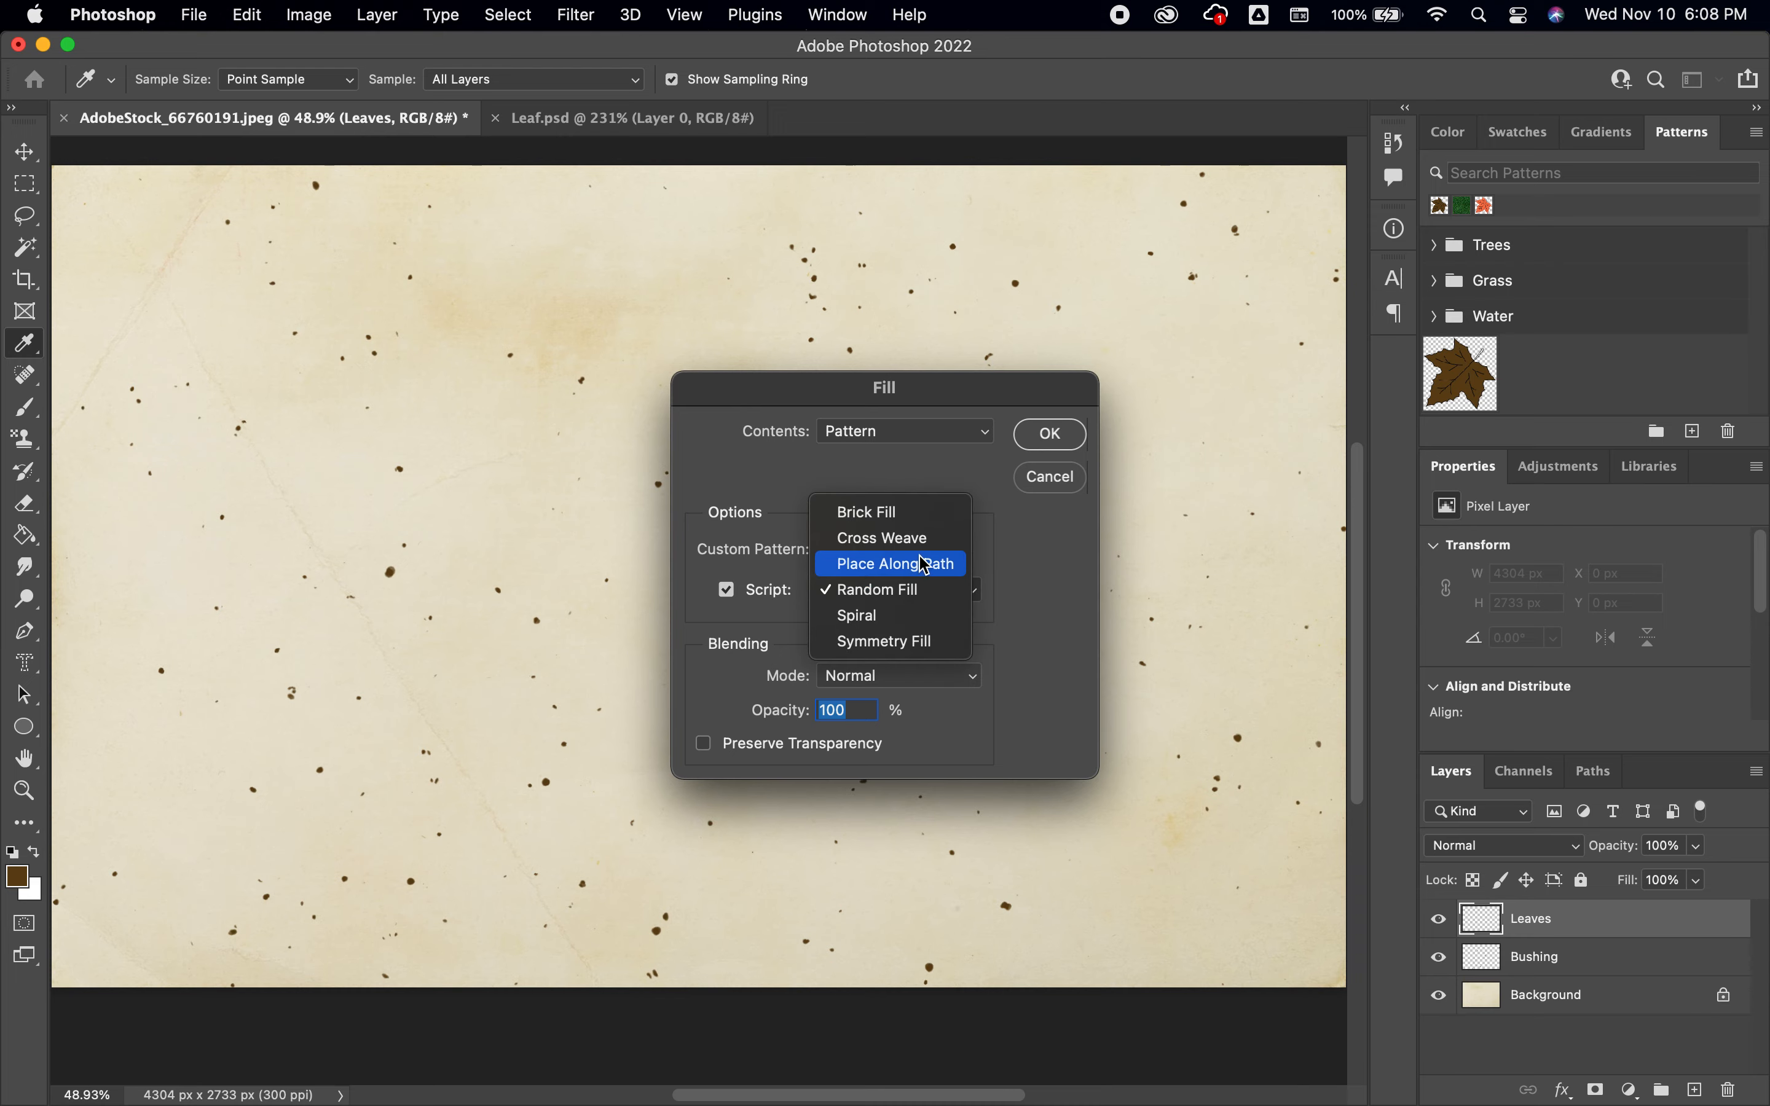
click(922, 595)
click(1050, 434)
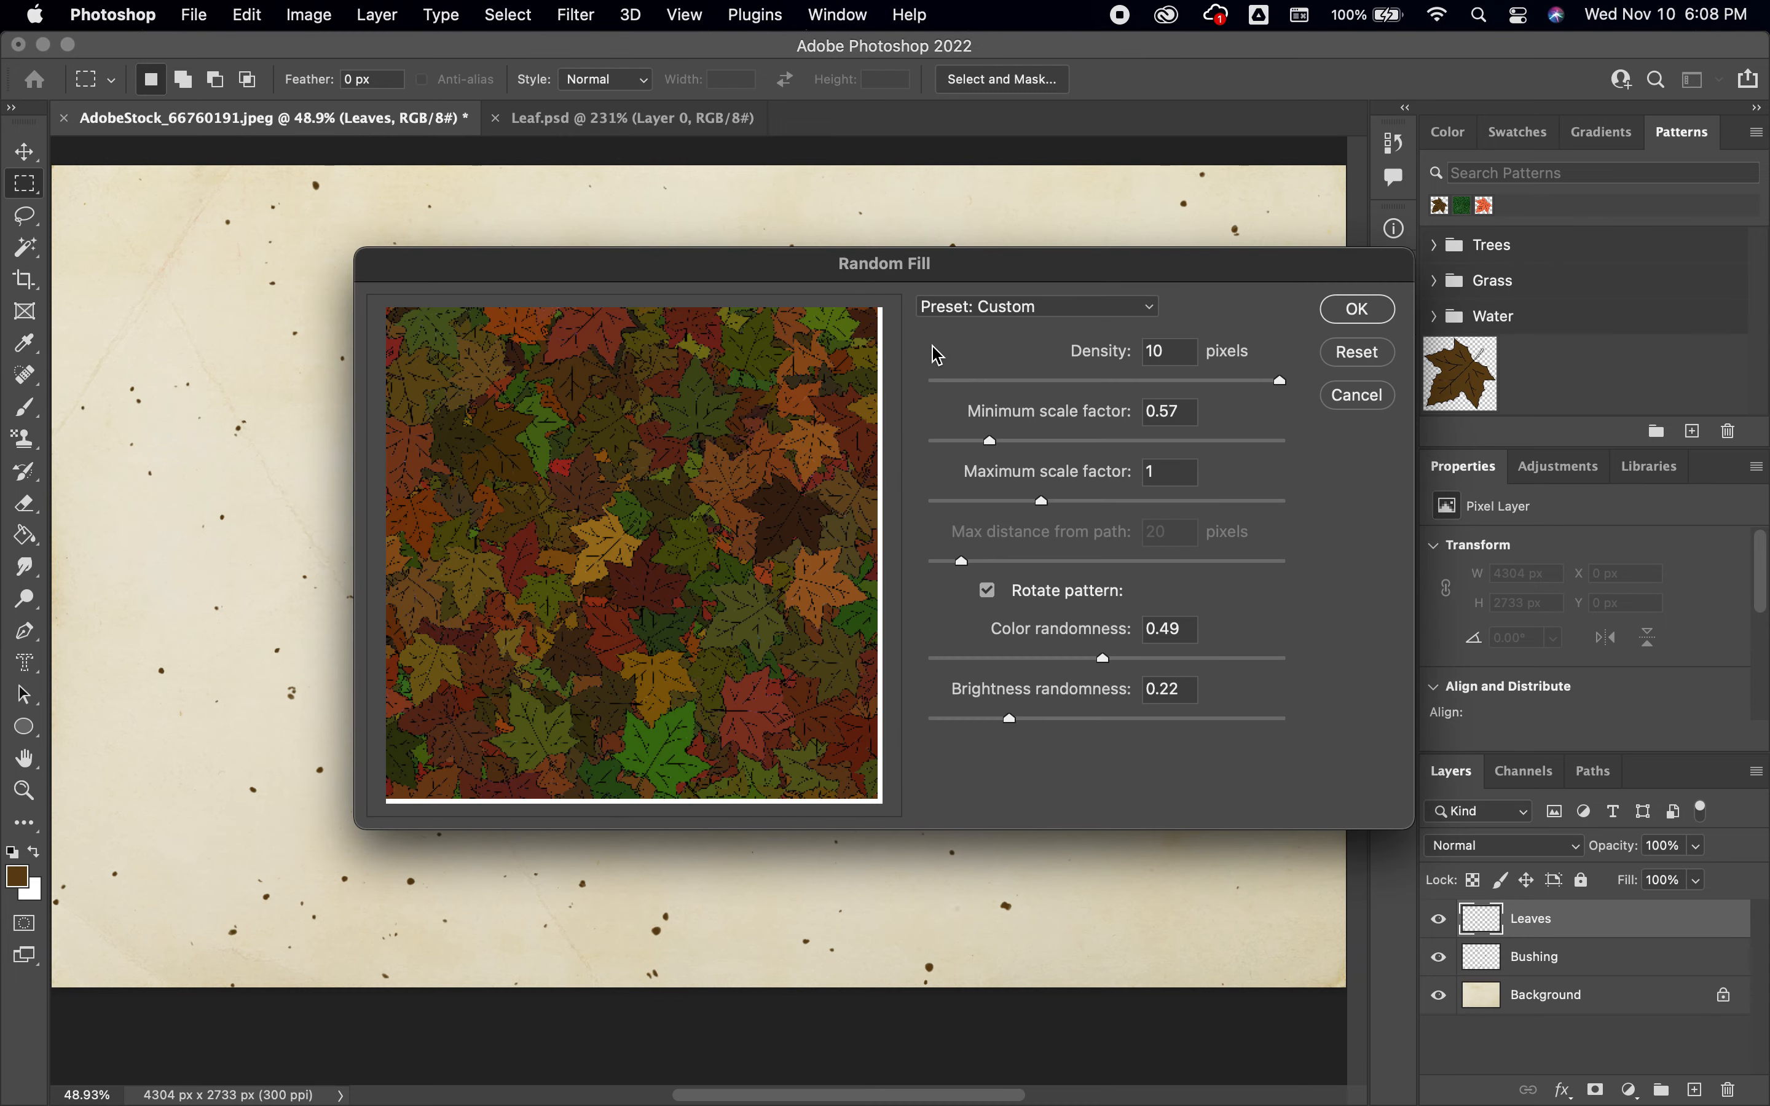
drag(1281, 381, 961, 443)
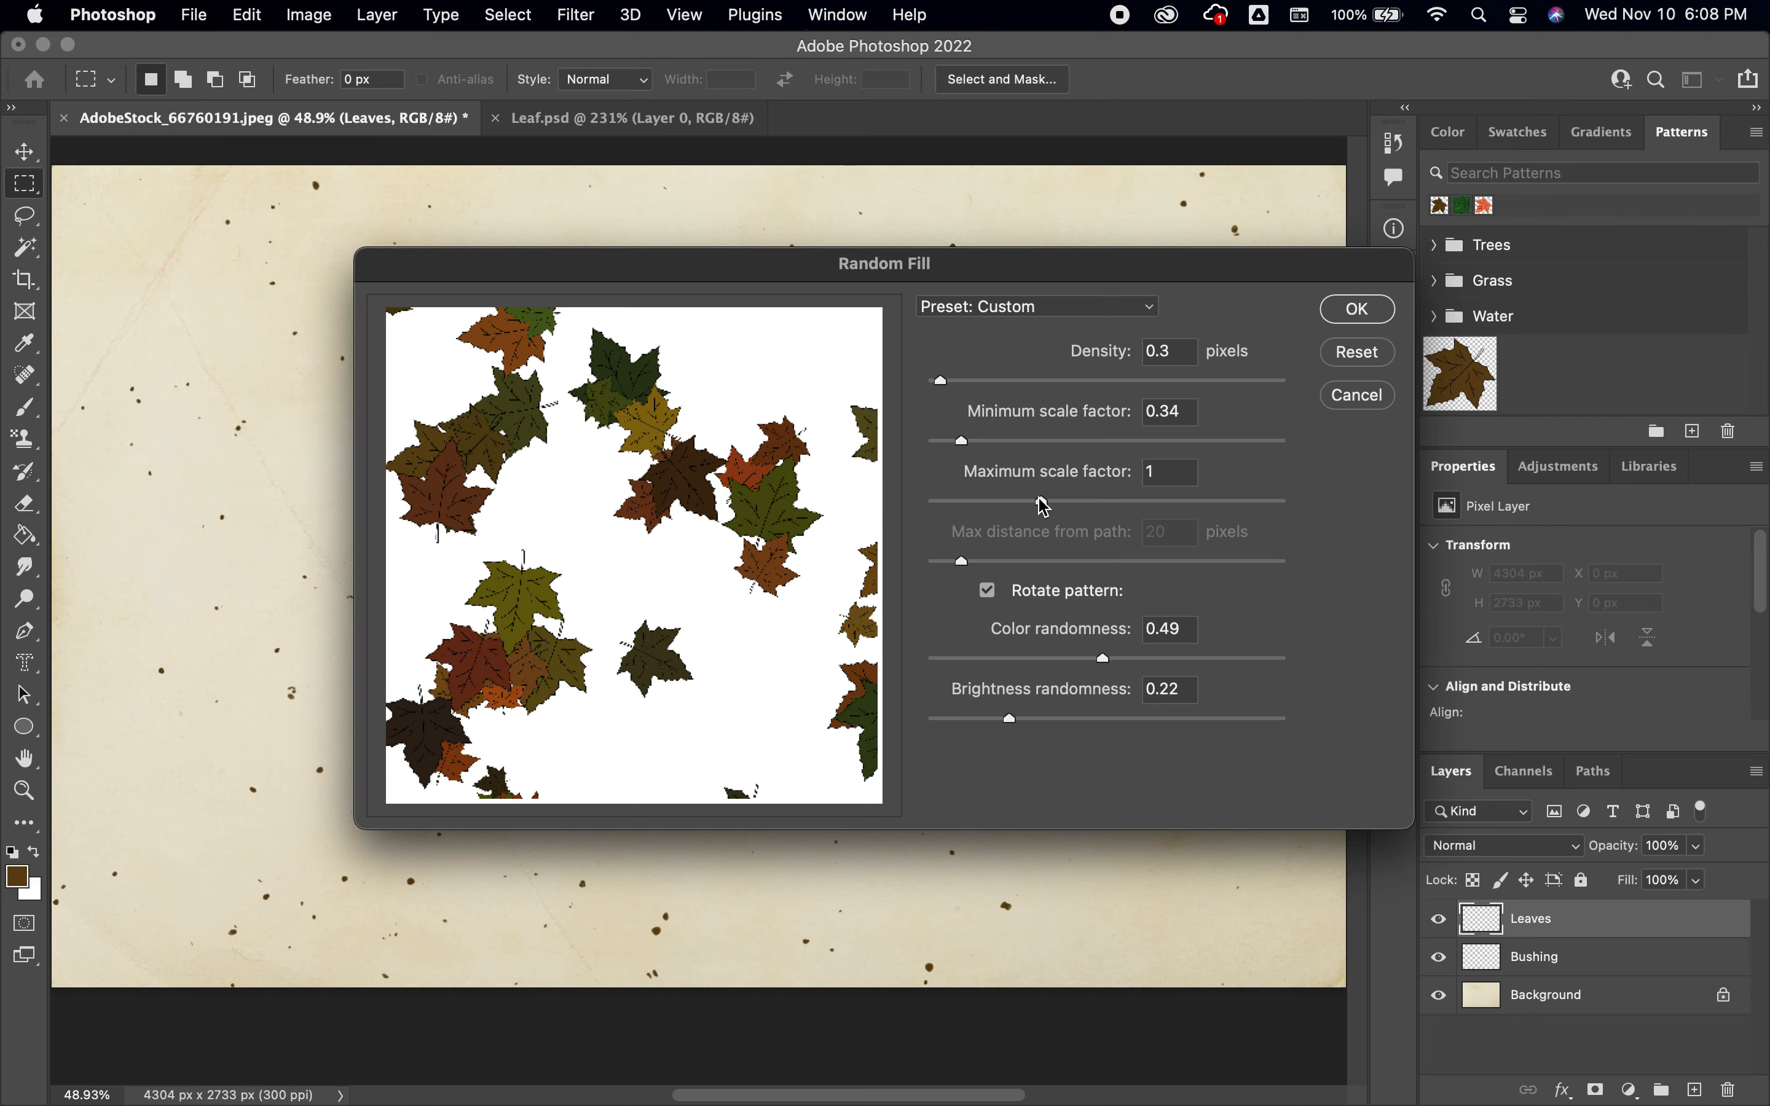
drag(1040, 503, 996, 503)
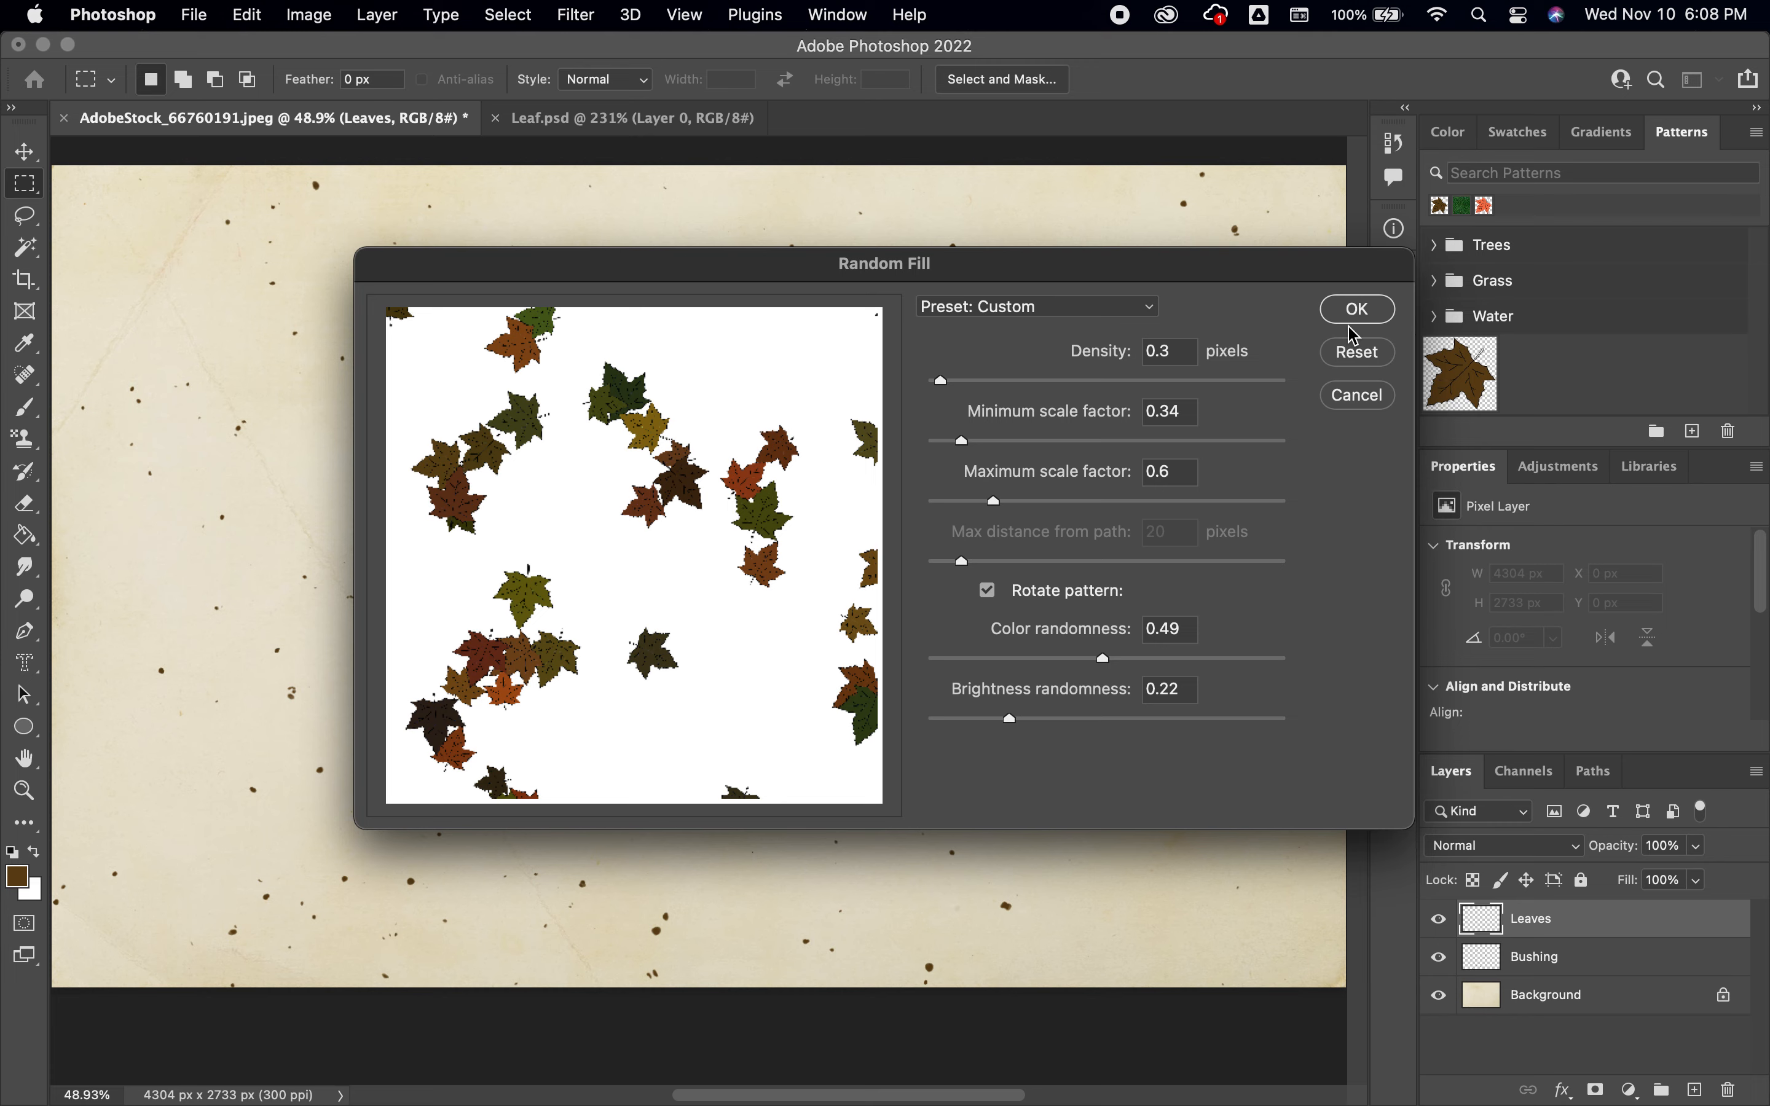
drag(943, 381, 964, 394)
click(1359, 308)
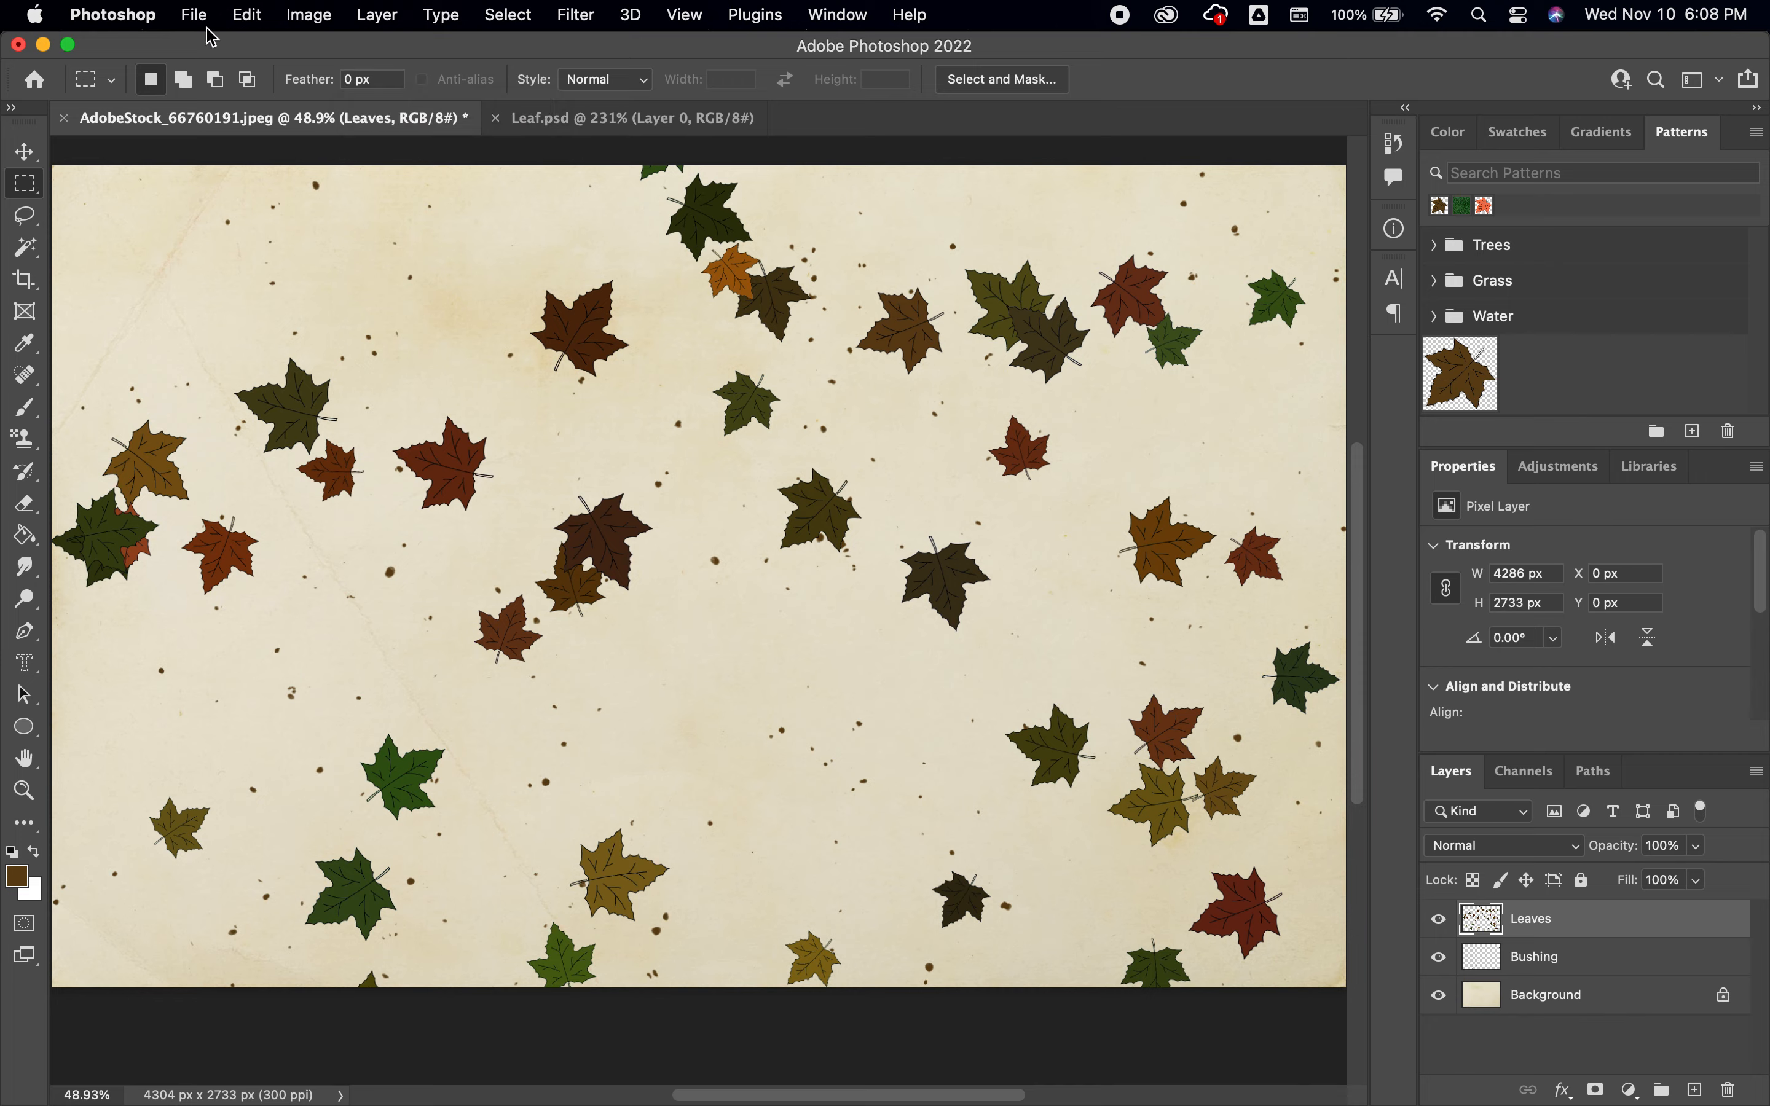
Step: Start another scripted pattern fill of the Leaves layer using the Spiral script
click(248, 18)
click(248, 18)
click(240, 16)
click(296, 391)
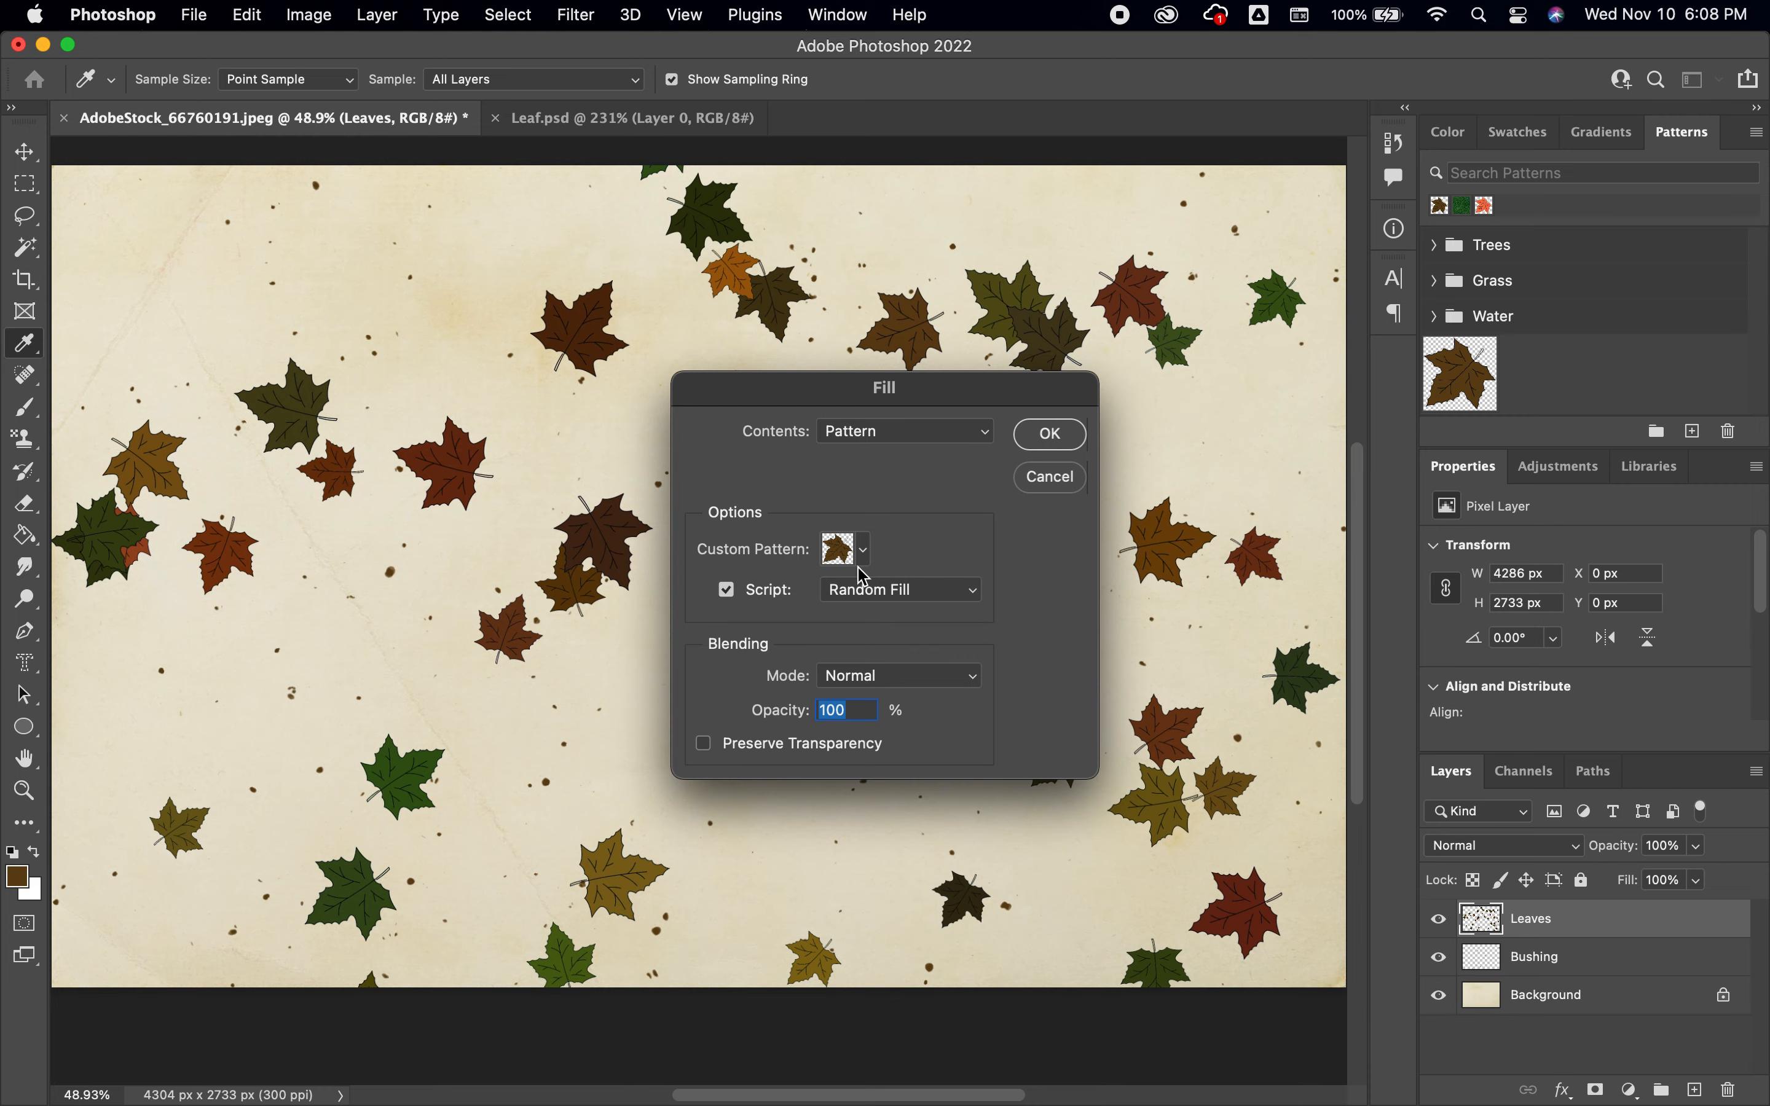
click(900, 590)
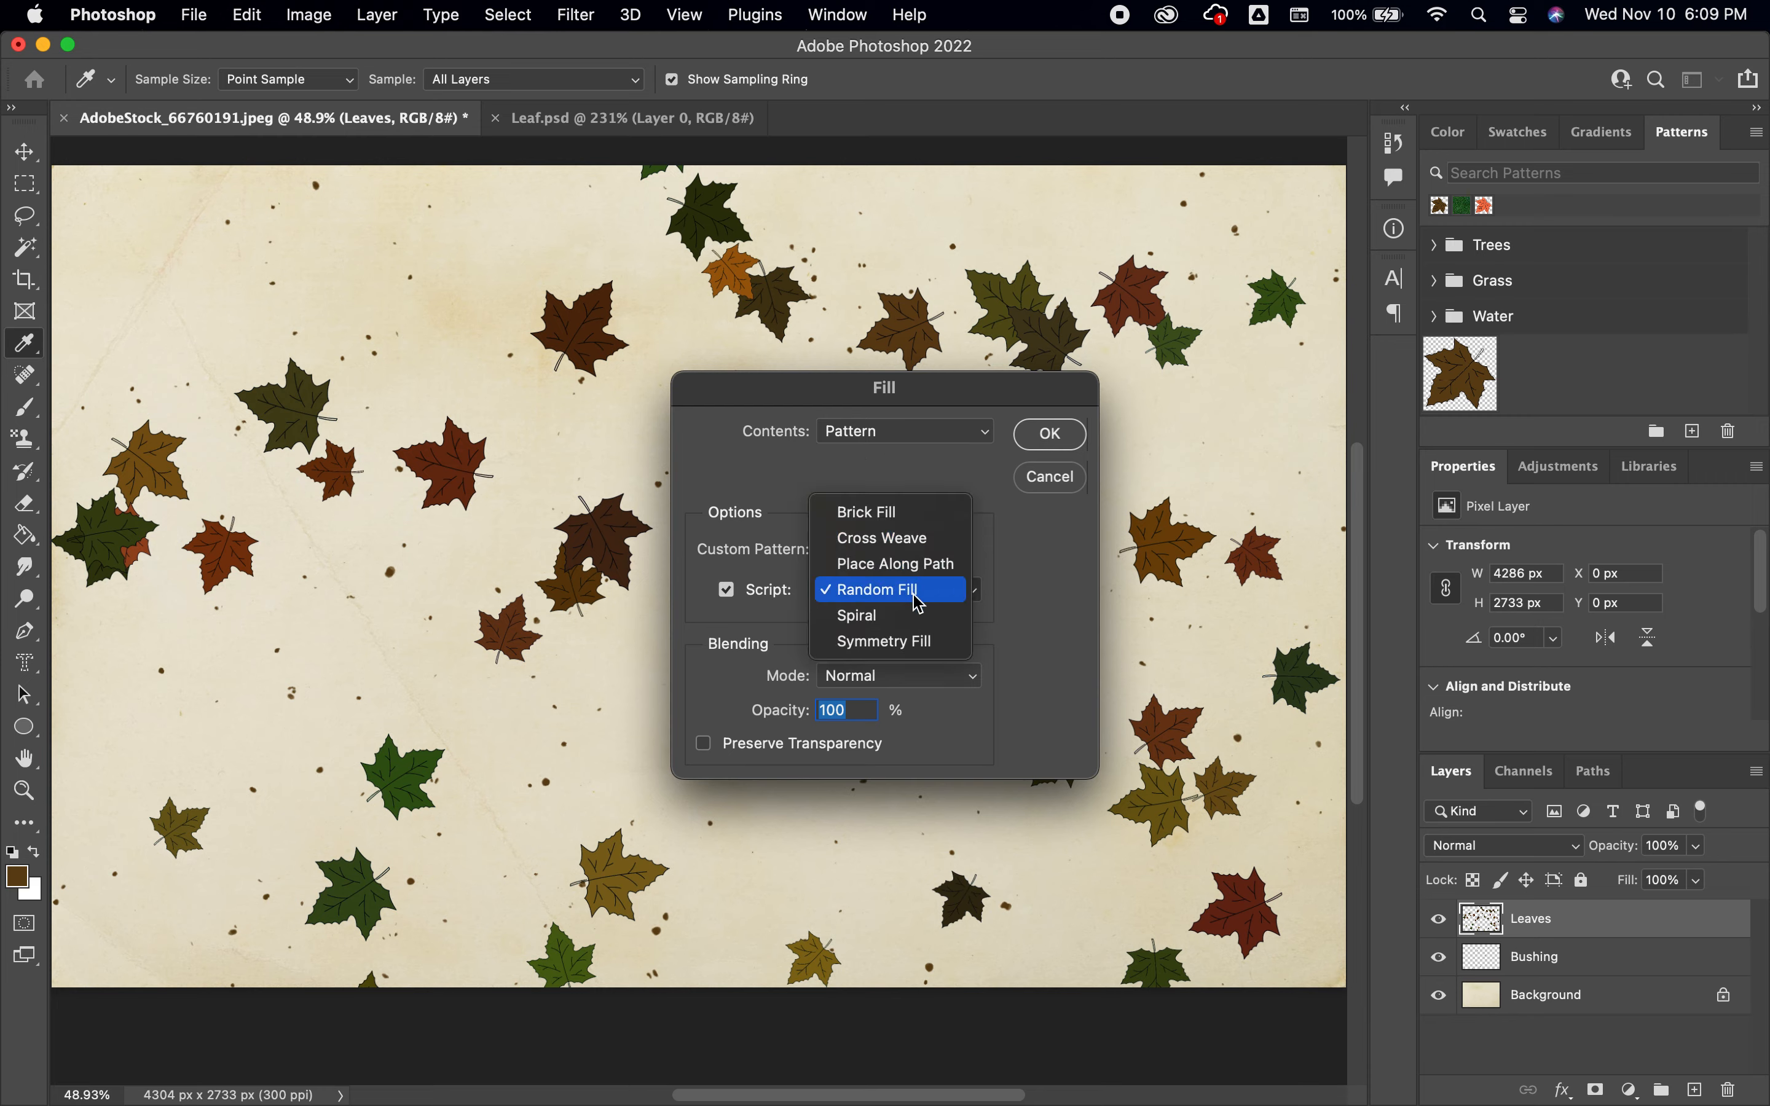
click(896, 617)
click(1050, 437)
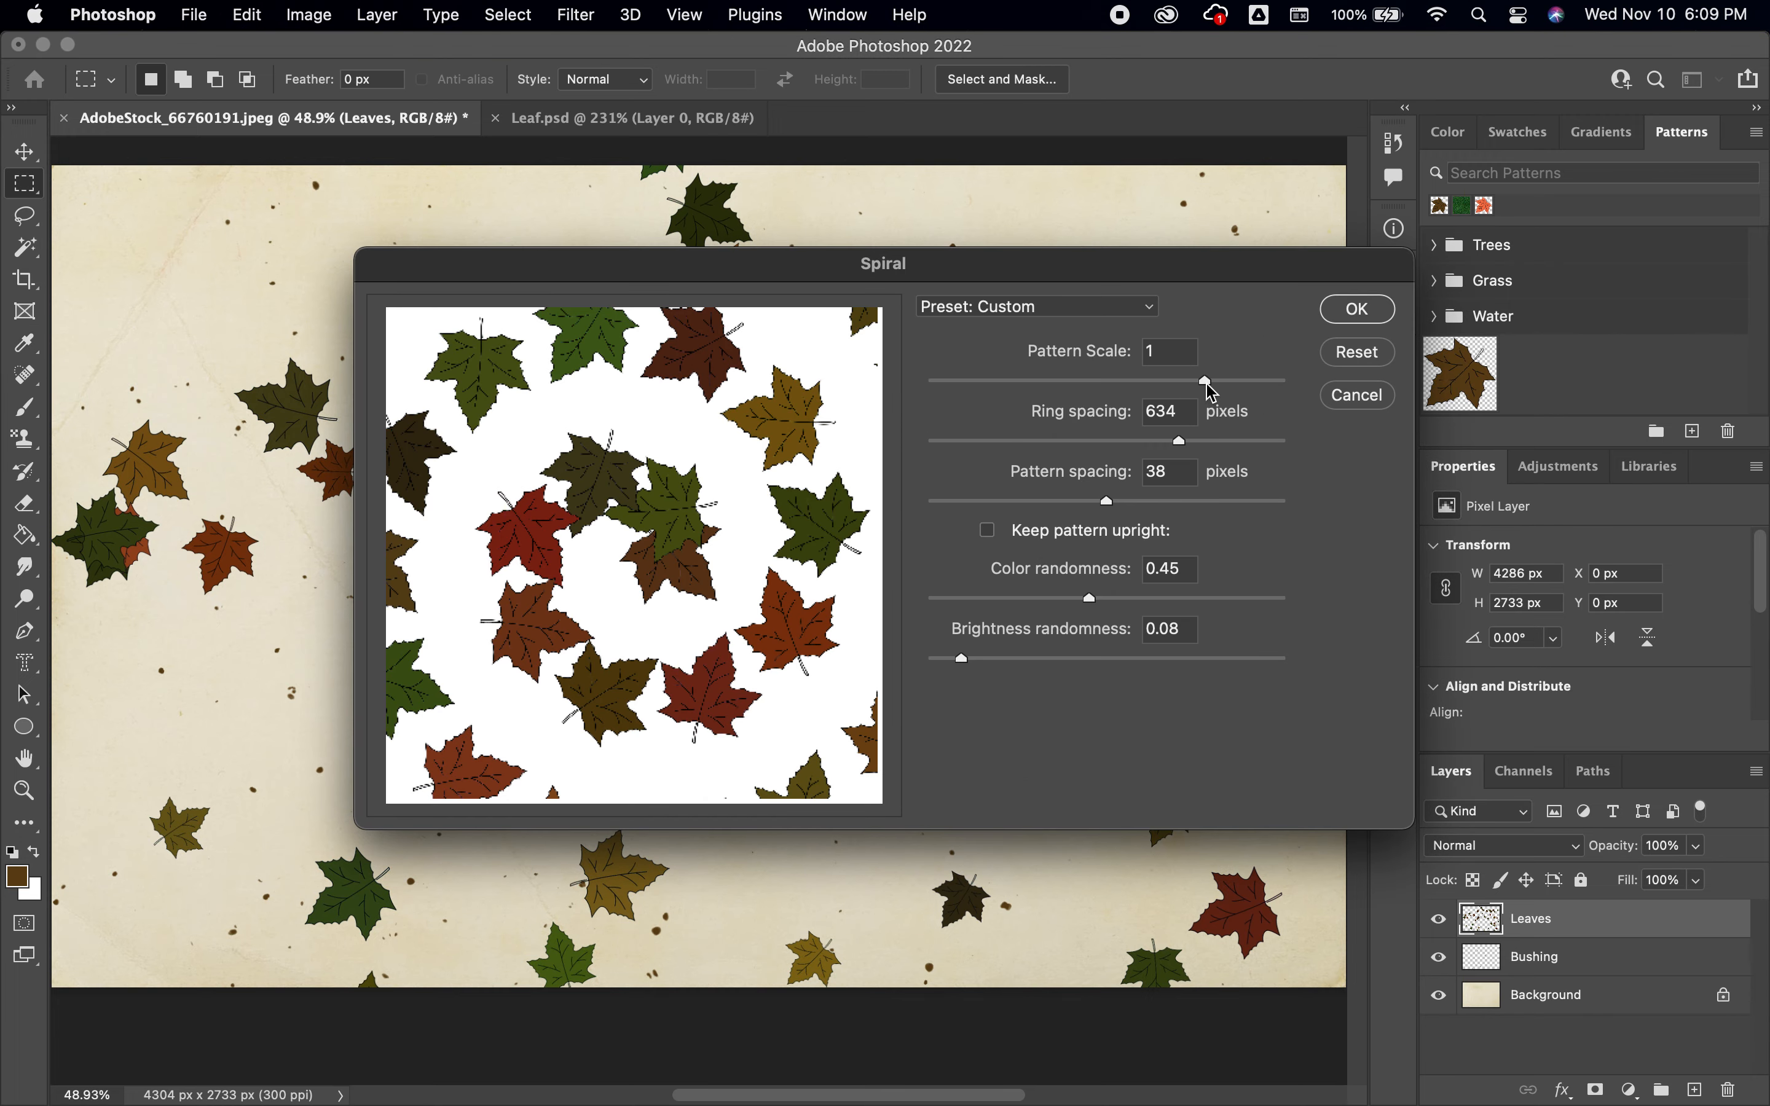
Step: Try a spiral leaf fill with pattern scale 0.68, pattern spacing 21 pixels and reduced ring spacing, and undo the fill
drag(1212, 392, 1115, 399)
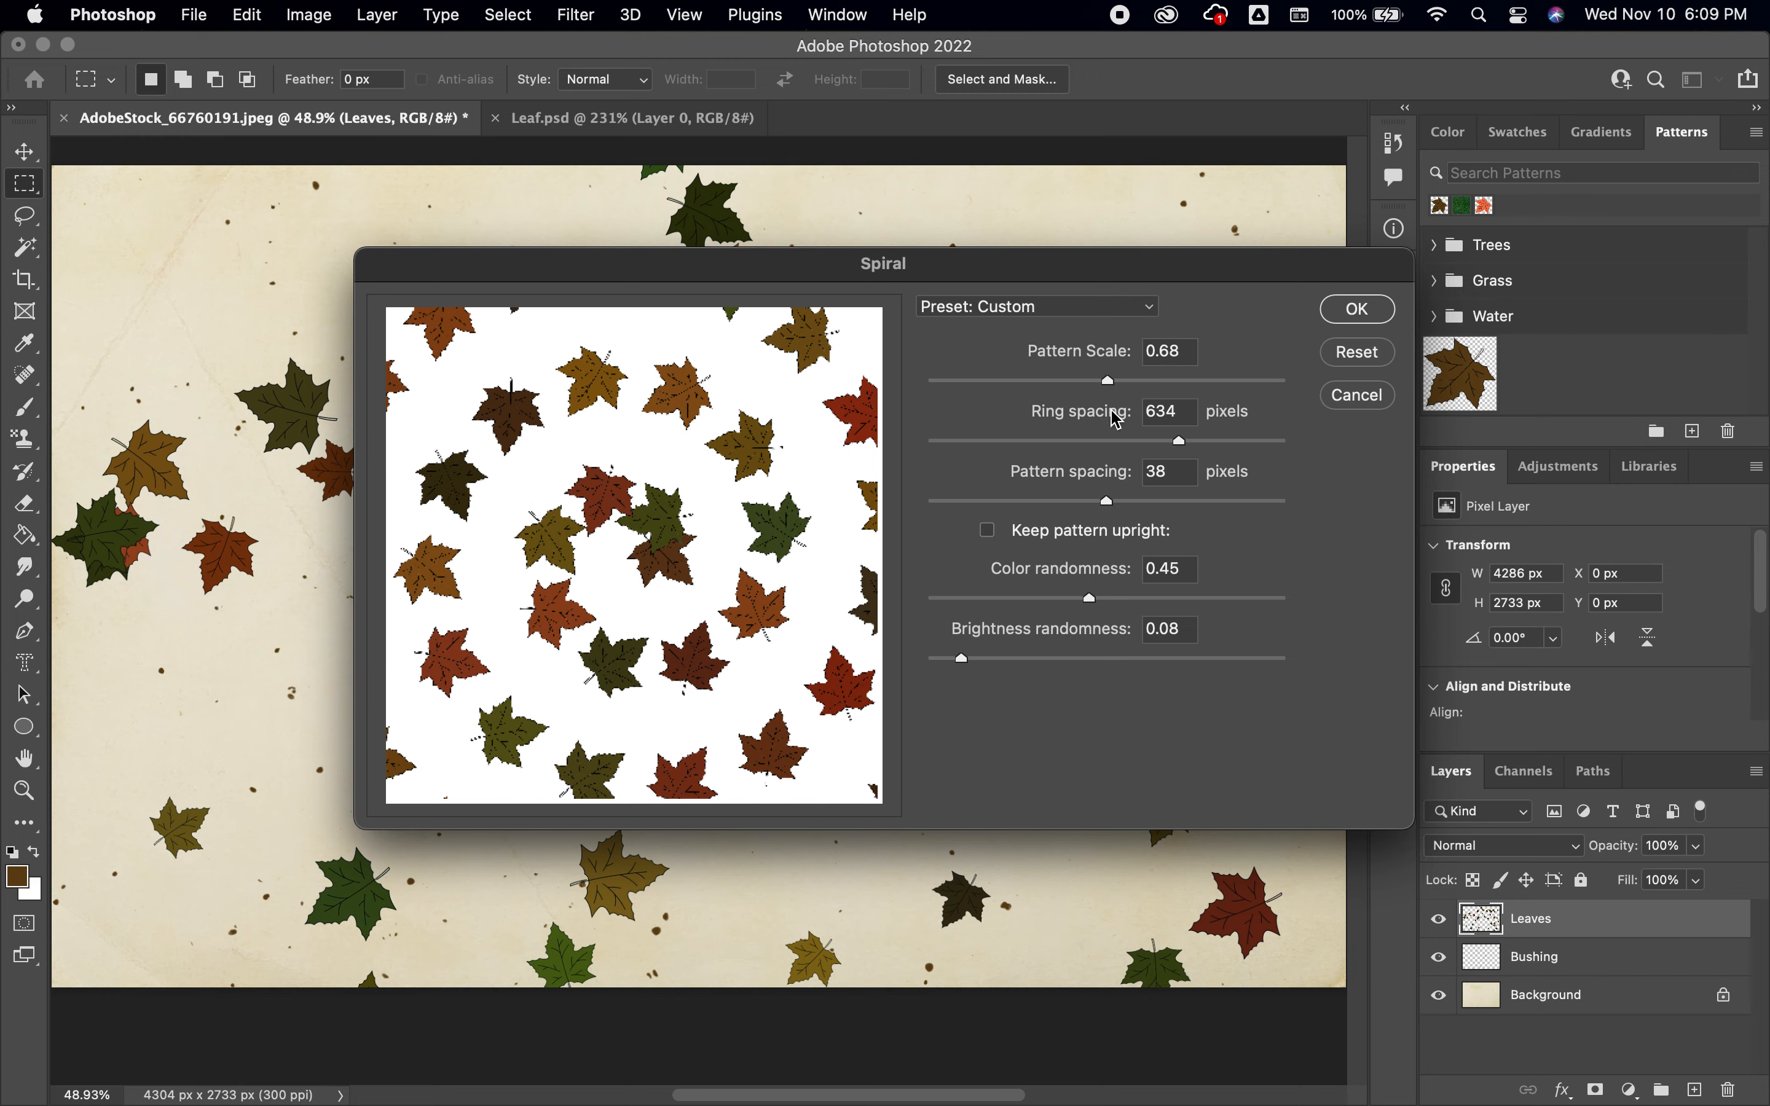
mouse_move(1112, 505)
mouse_down()
mouse_move(1058, 509)
mouse_move(1103, 510)
mouse_up()
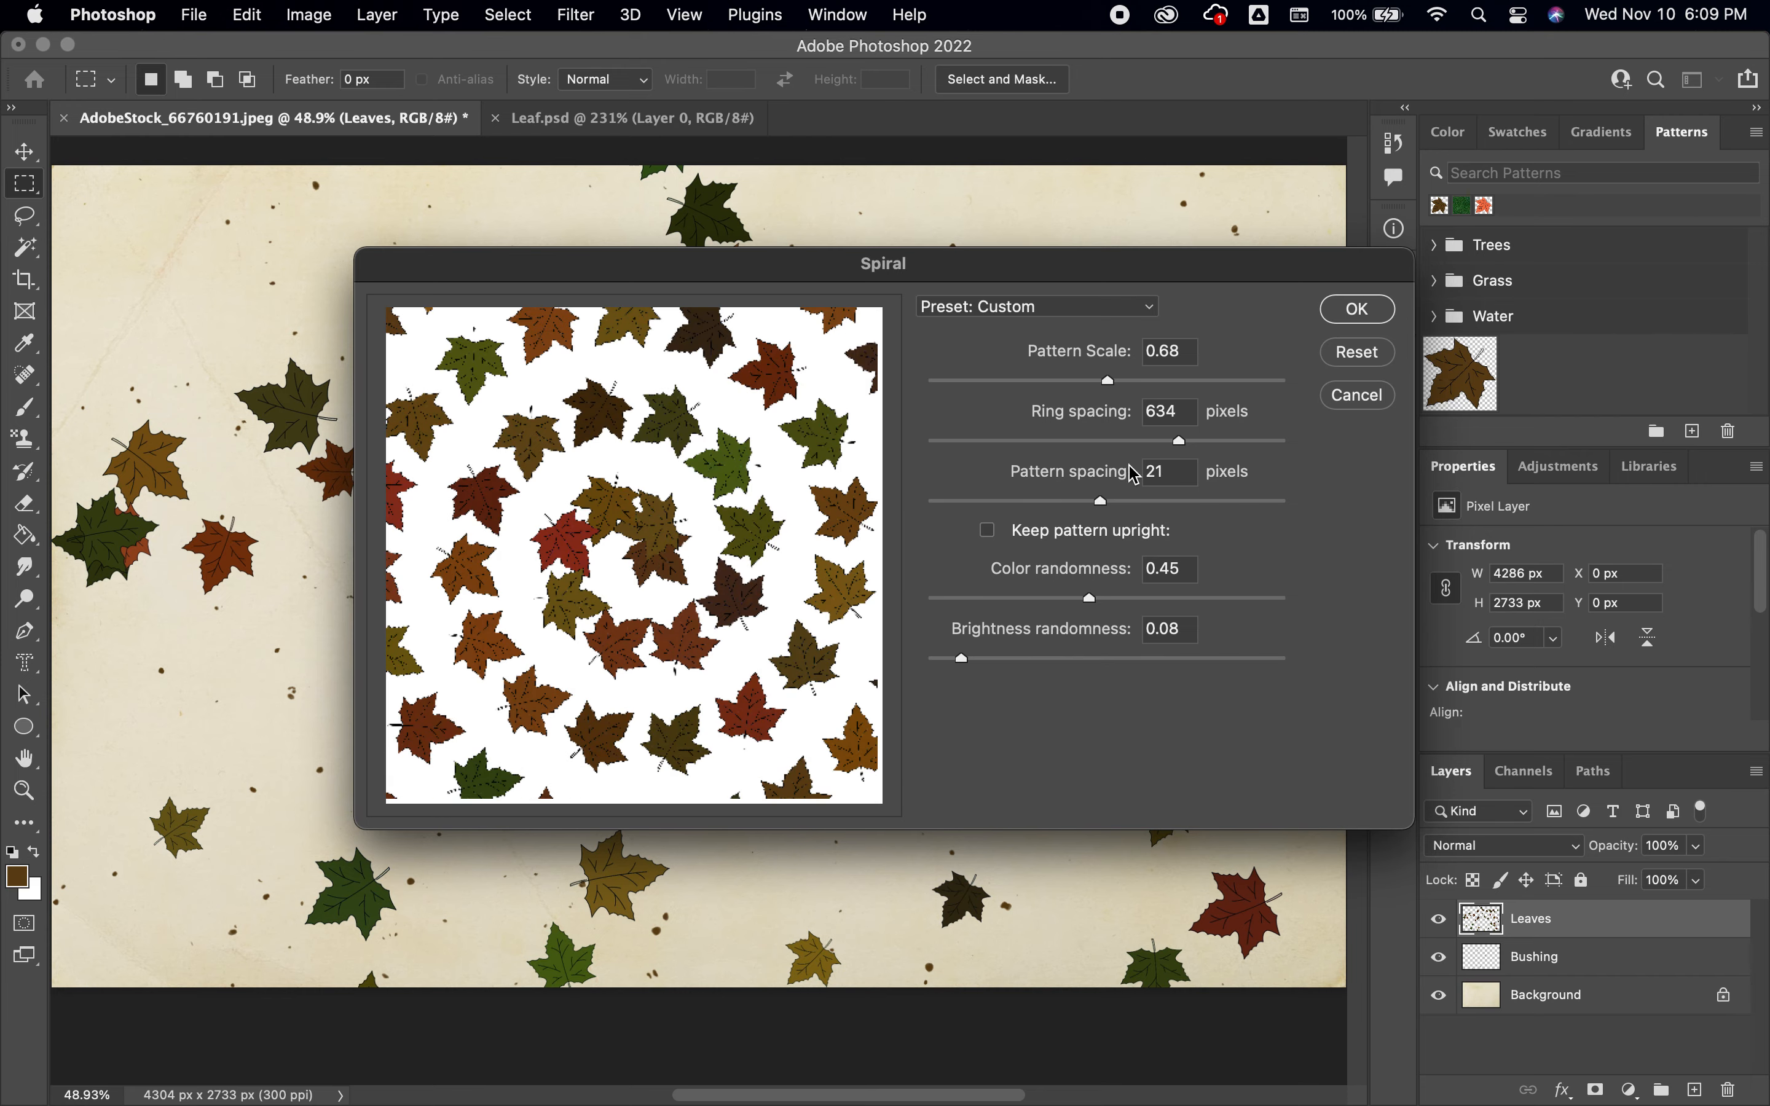
drag(1178, 443, 1162, 442)
click(1359, 311)
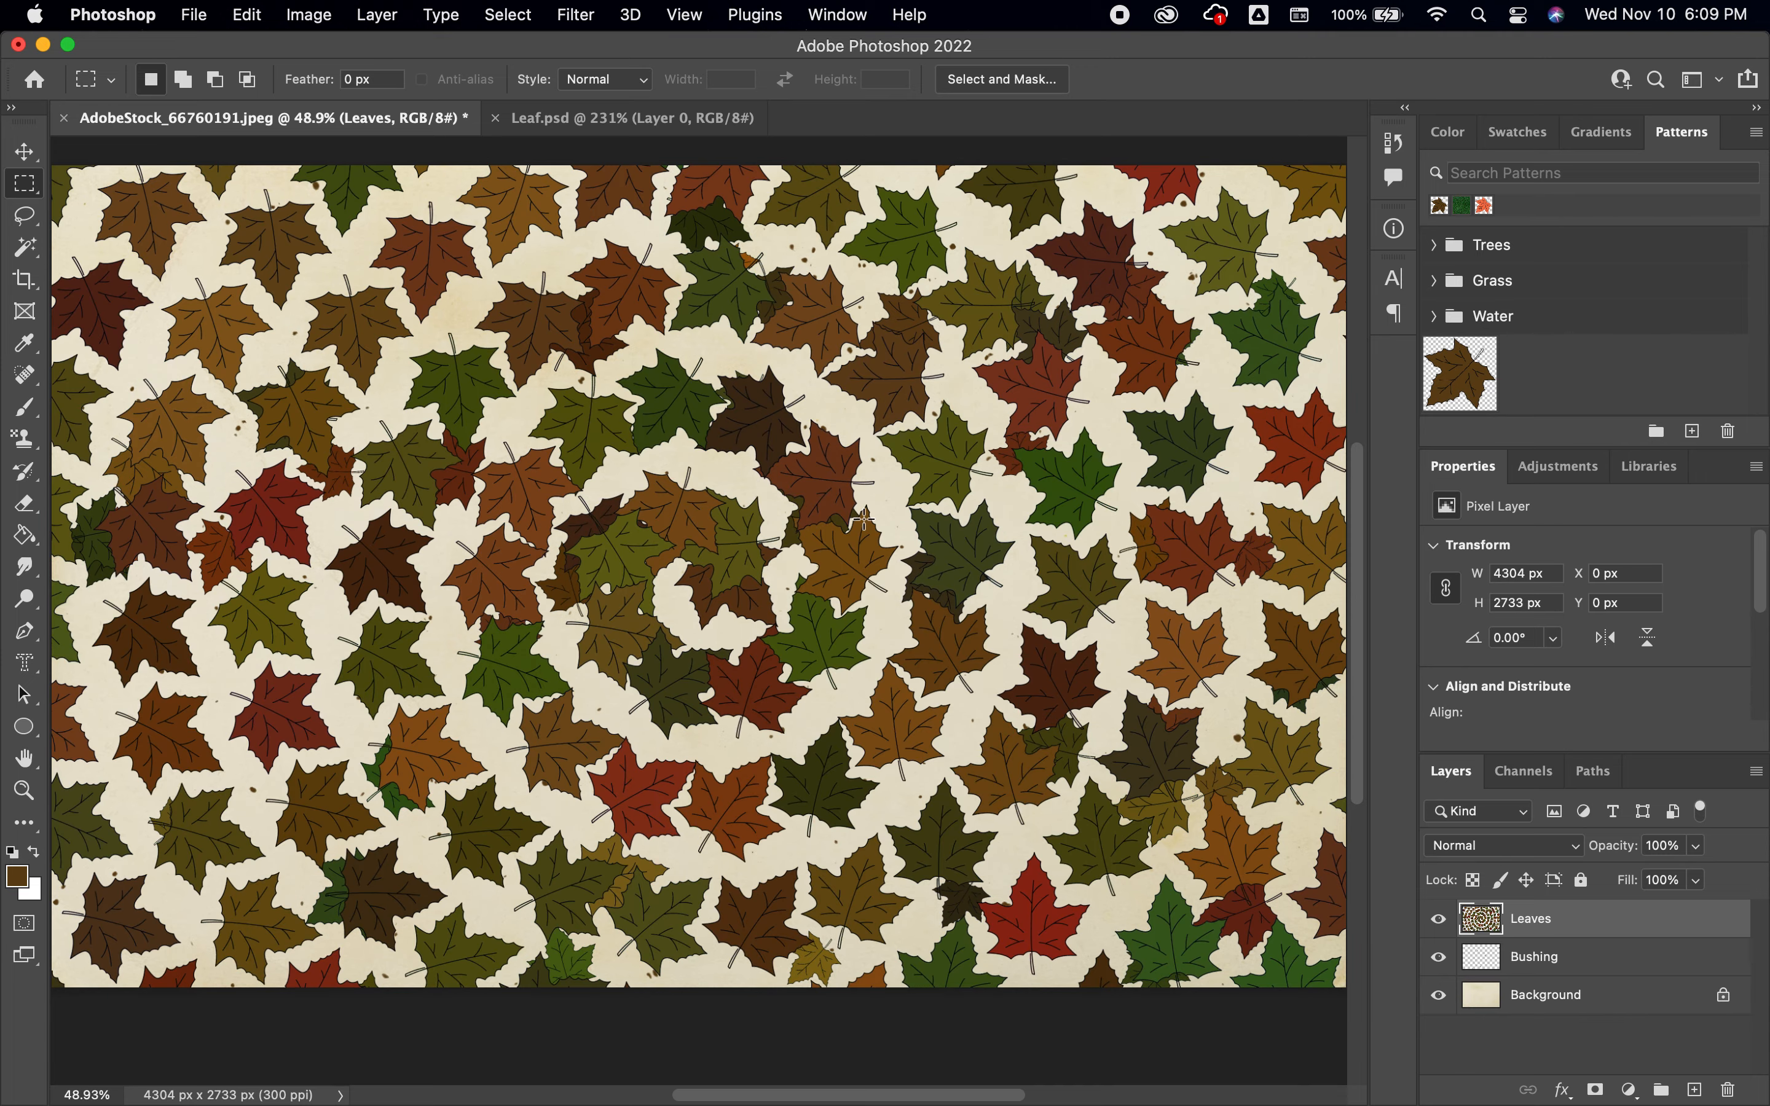
key(super+z)
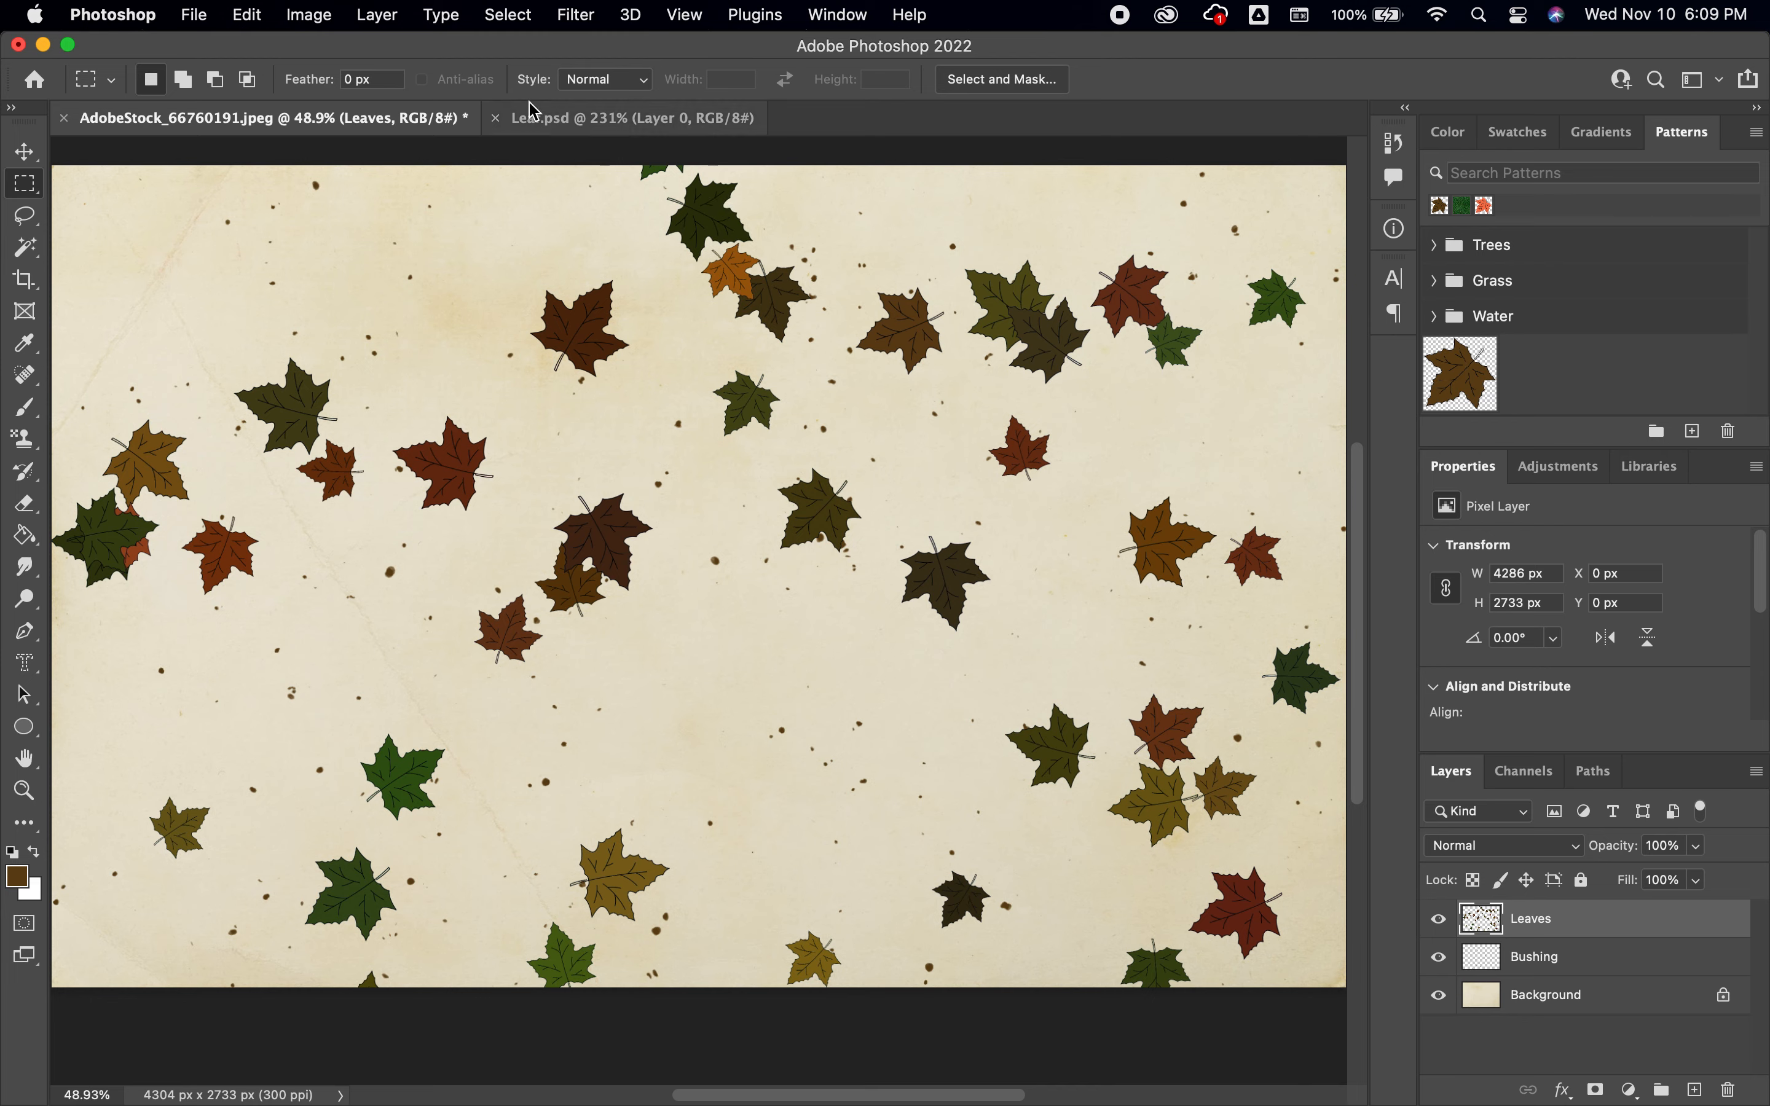
Step: Close the Leaf.psd document
click(496, 119)
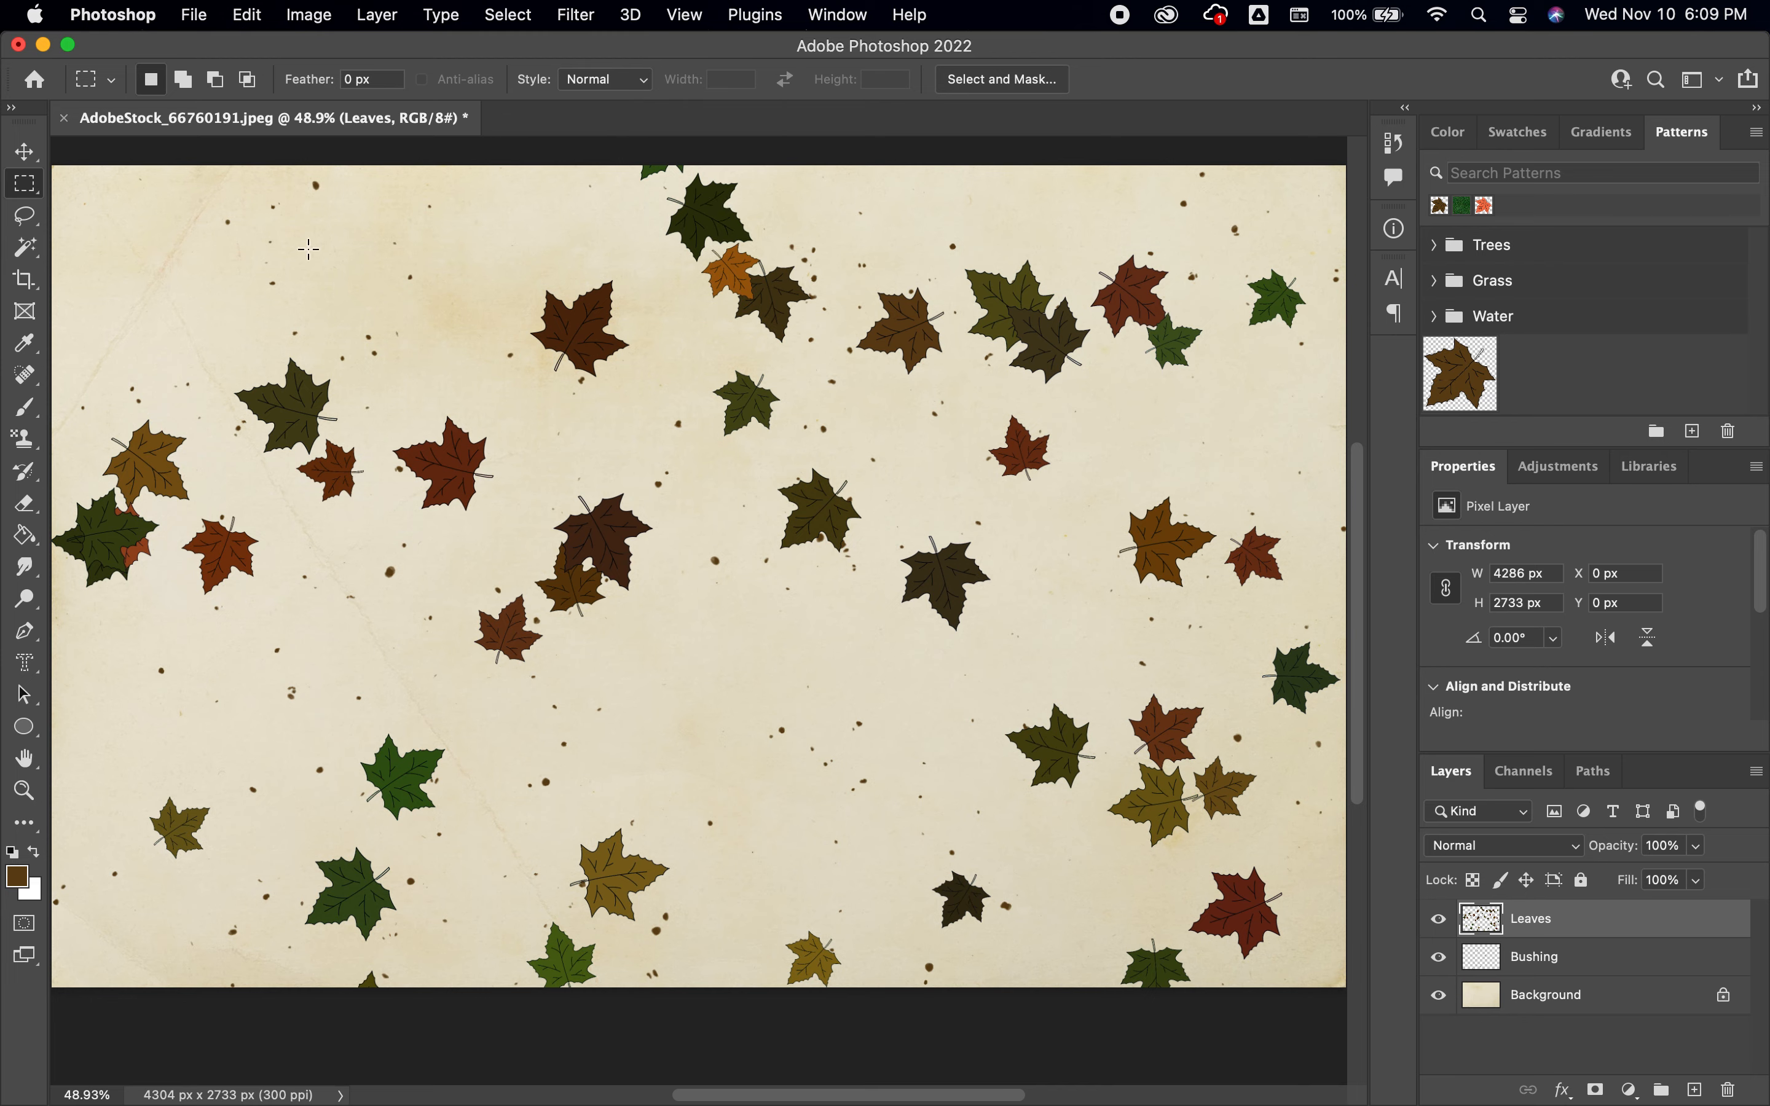